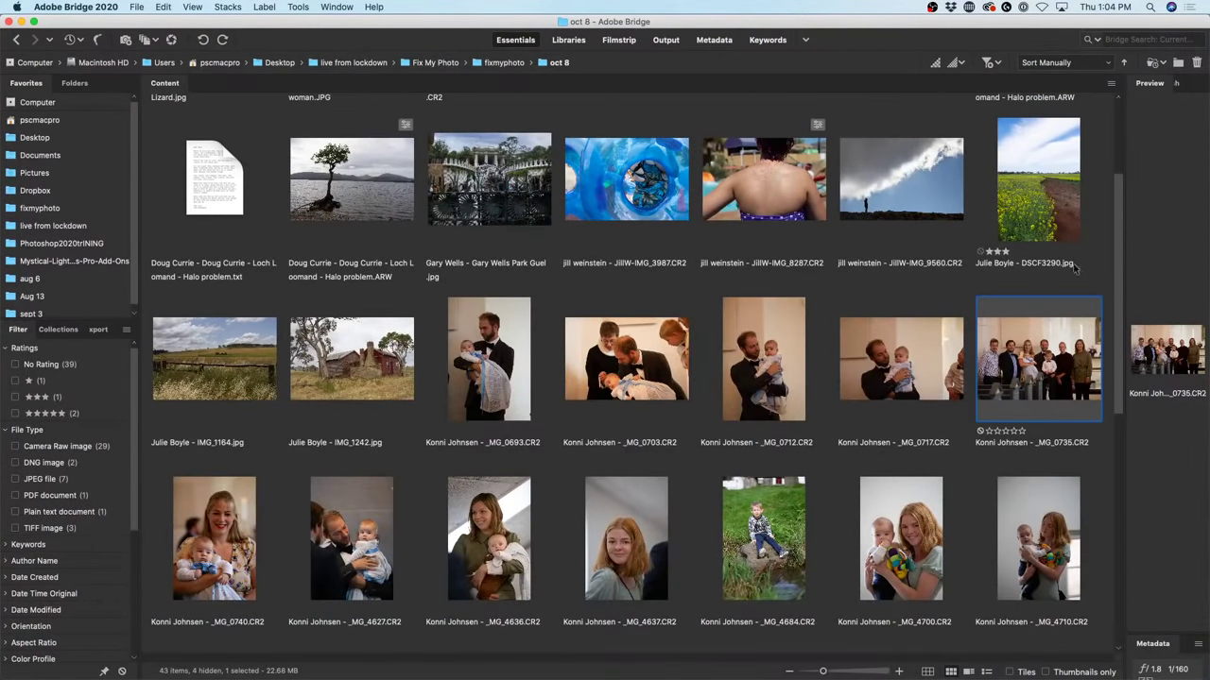
Browse the oct 8 folder and preview the _MG_0693 christening photos full-screen.
scroll(1120, 234, up, 3)
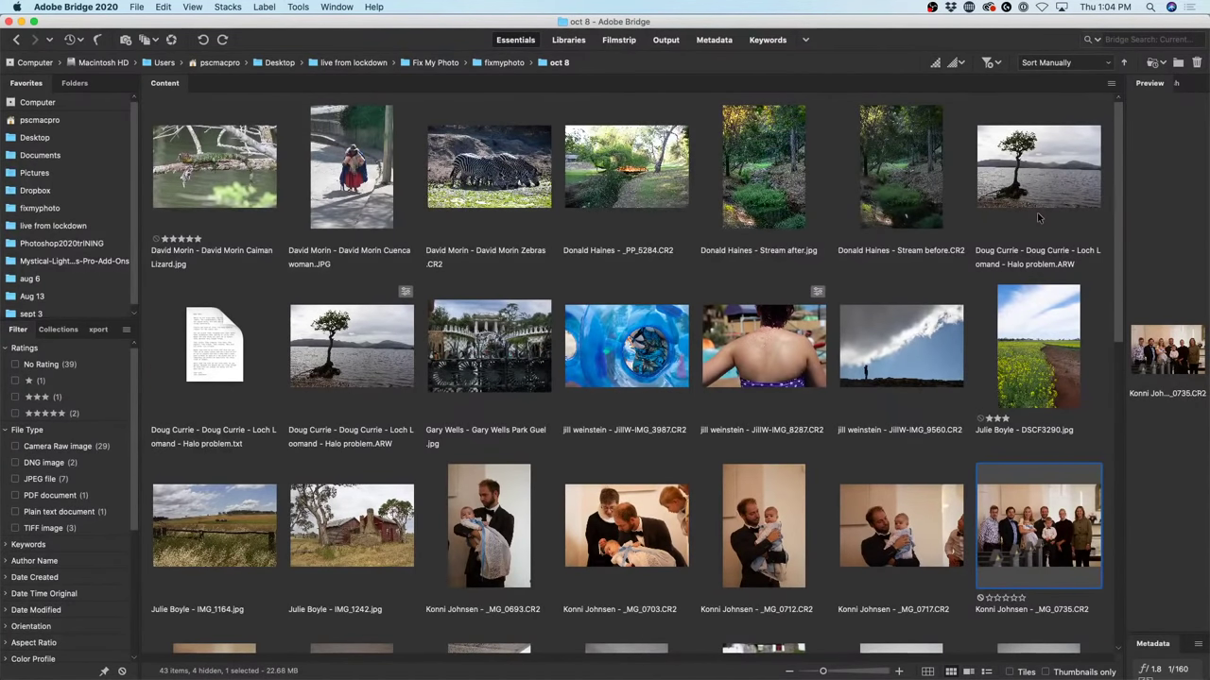
scroll(1036, 217, down, 10)
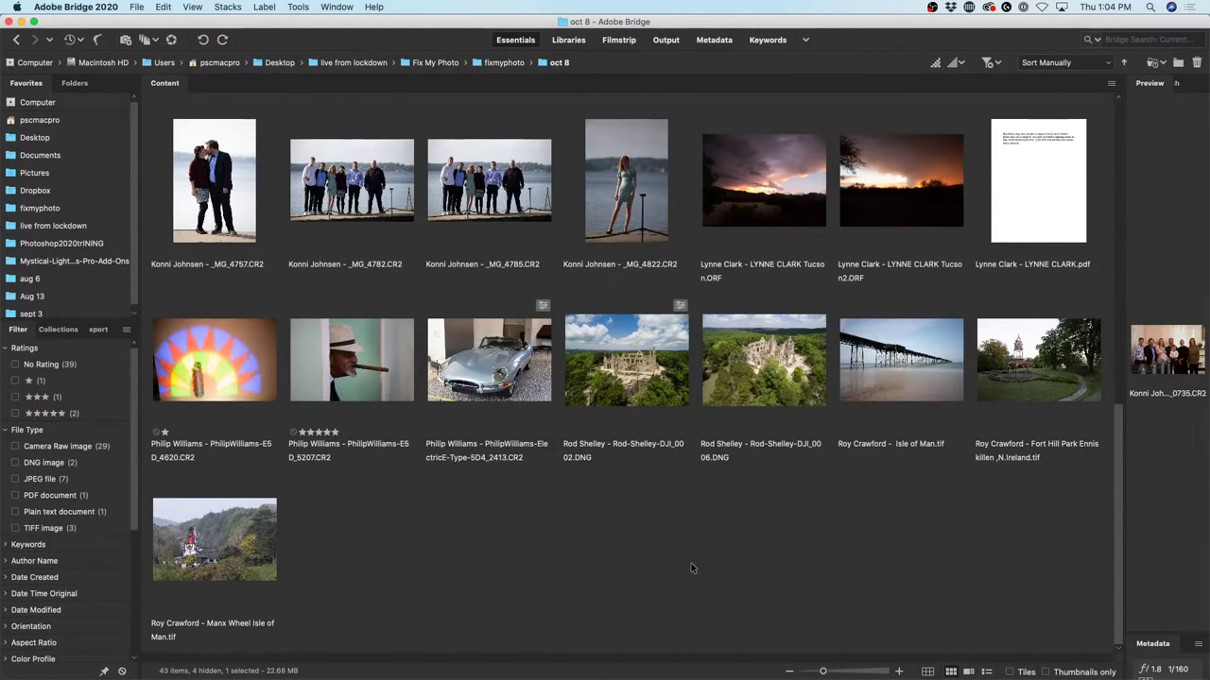
scroll(690, 568, up, 10)
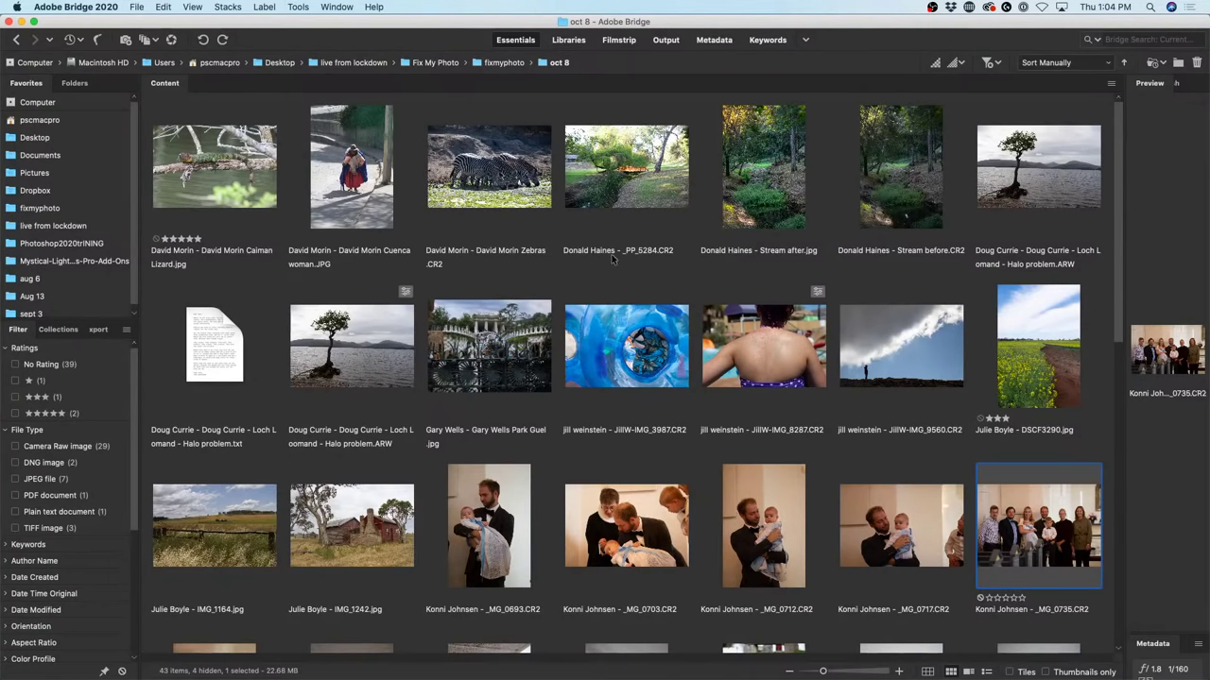
scroll(742, 535, down, 3)
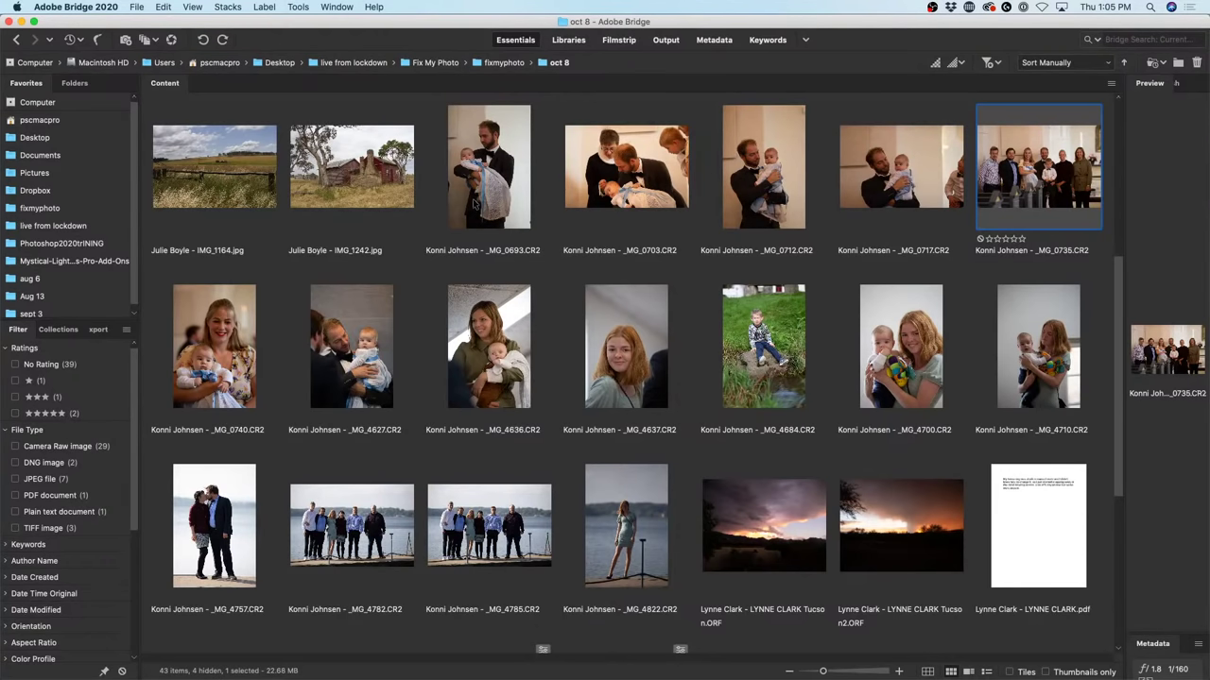
click(500, 176)
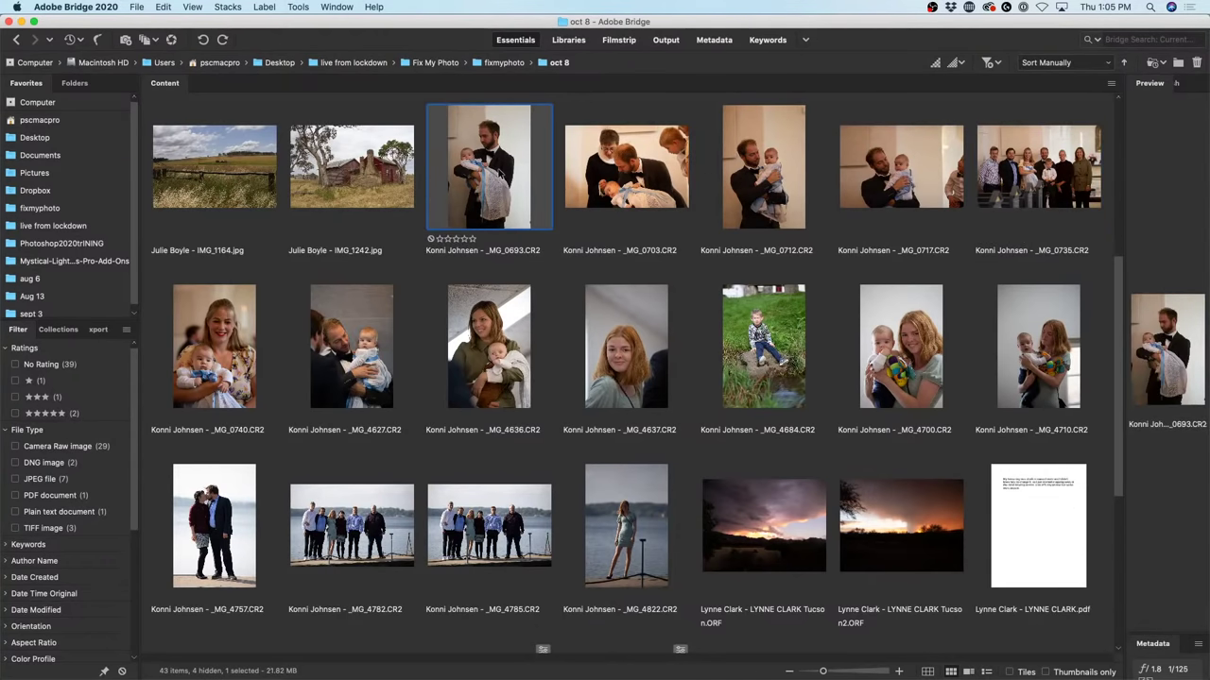
key(space)
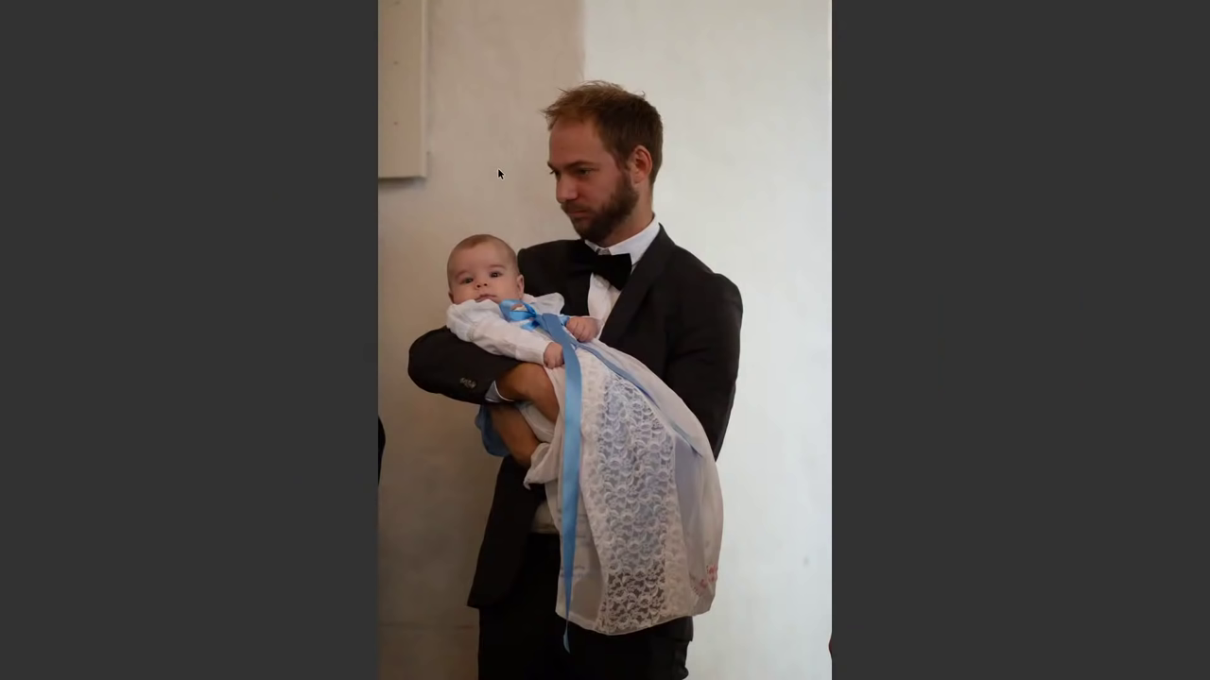
key(Right)
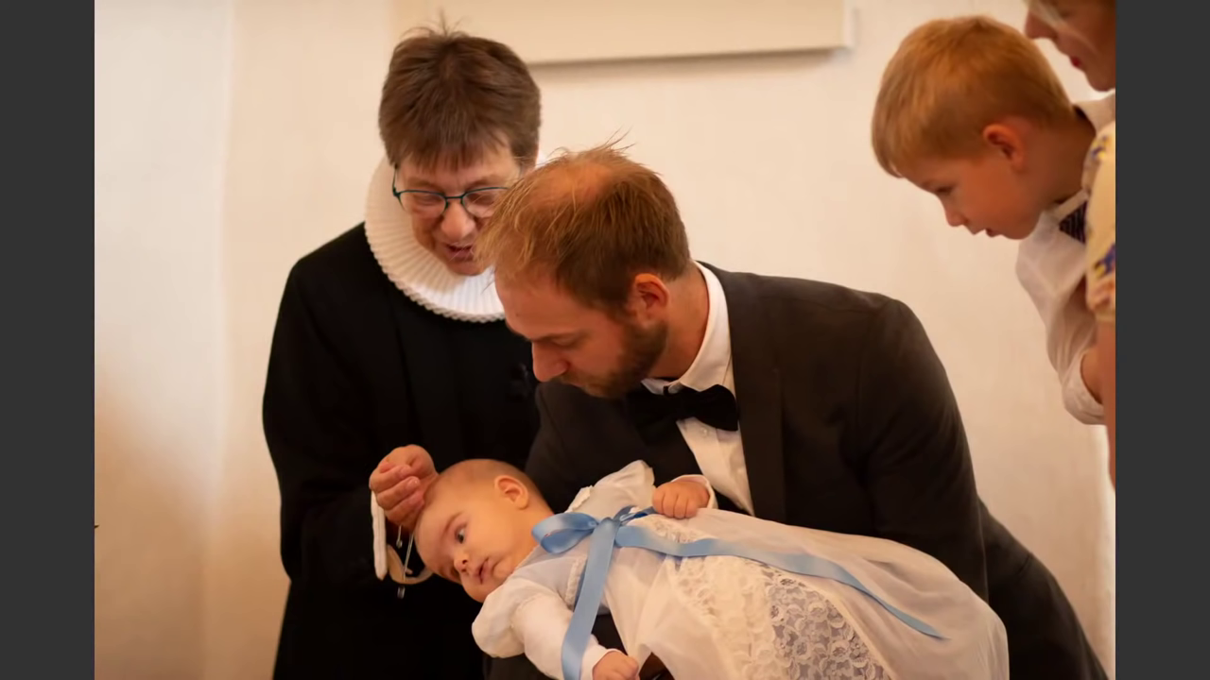
key(space)
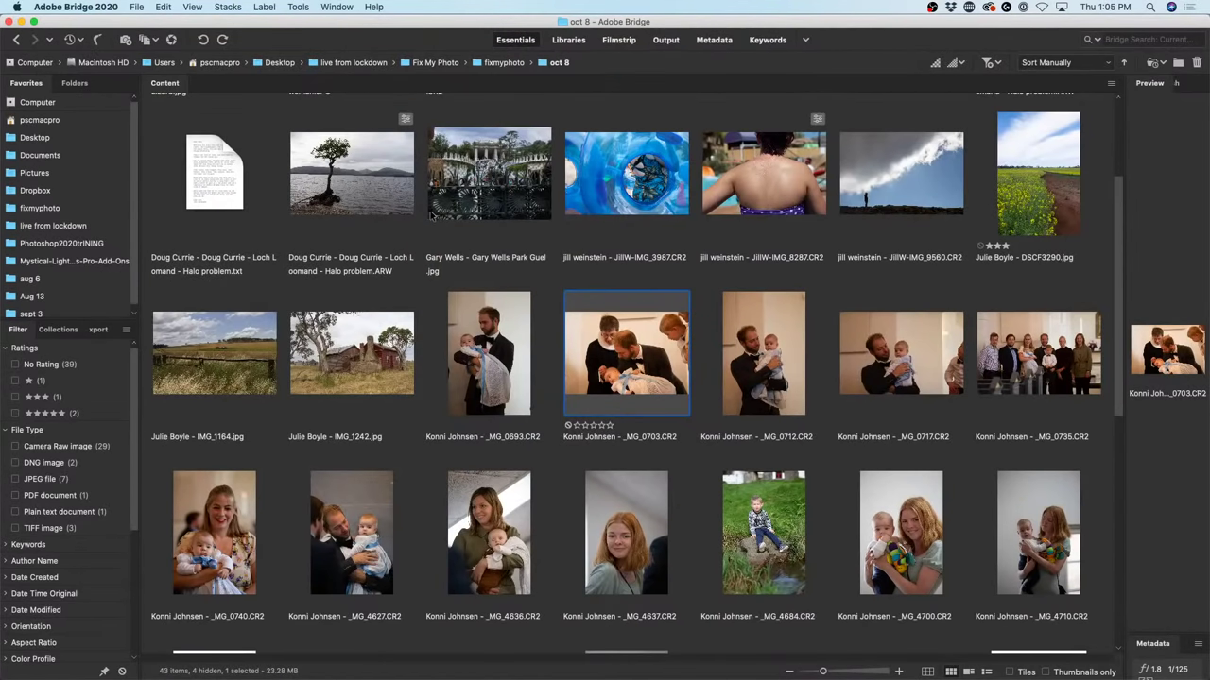
scroll(542, 283, down, 10)
scroll(542, 283, up, 12)
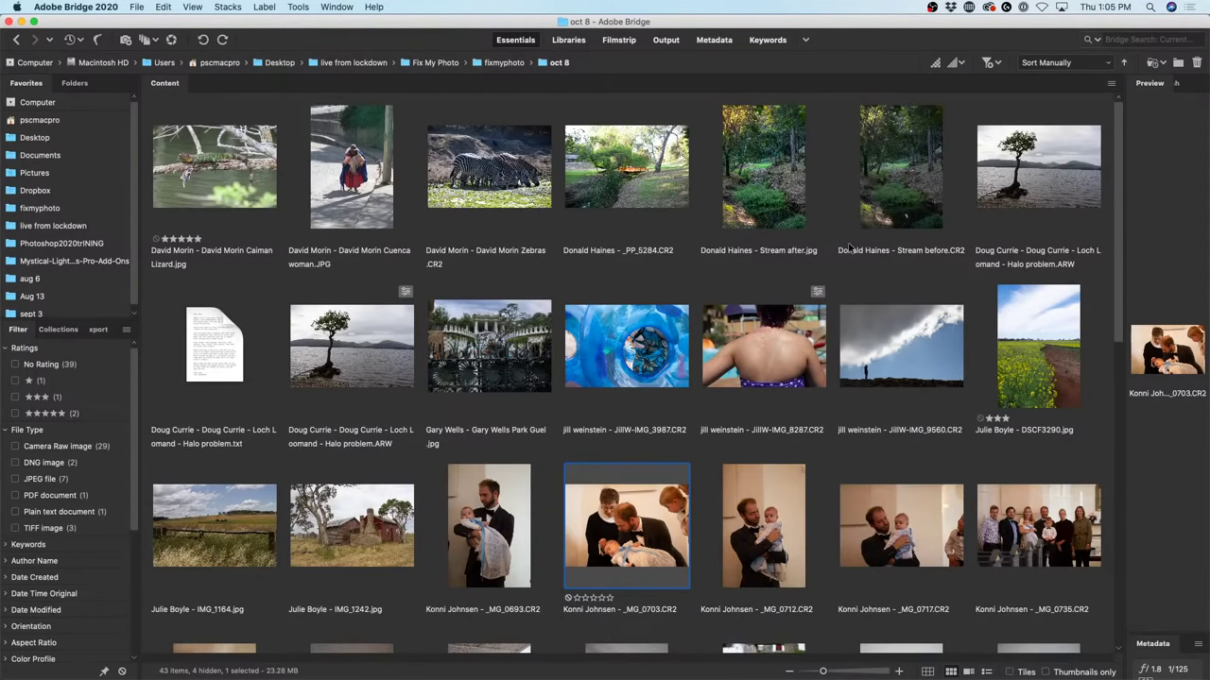
scroll(848, 248, down, 10)
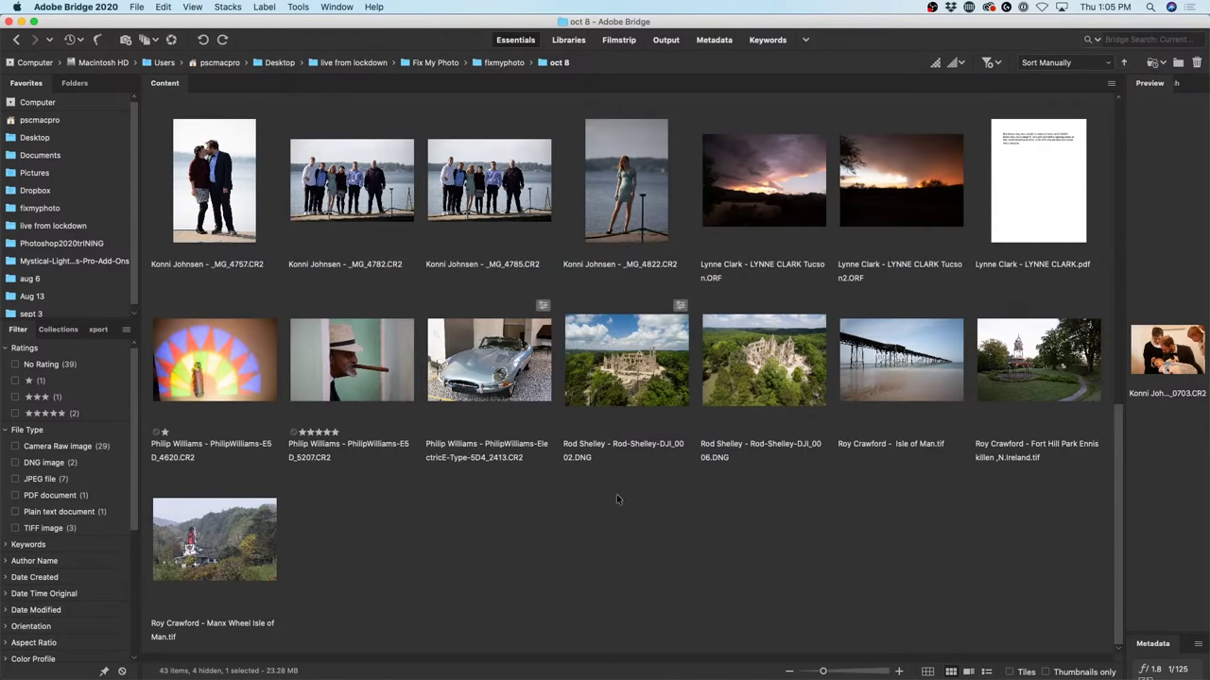
Select DJI_0002 and compare the aerial castle ruin shots full-screen.
click(642, 348)
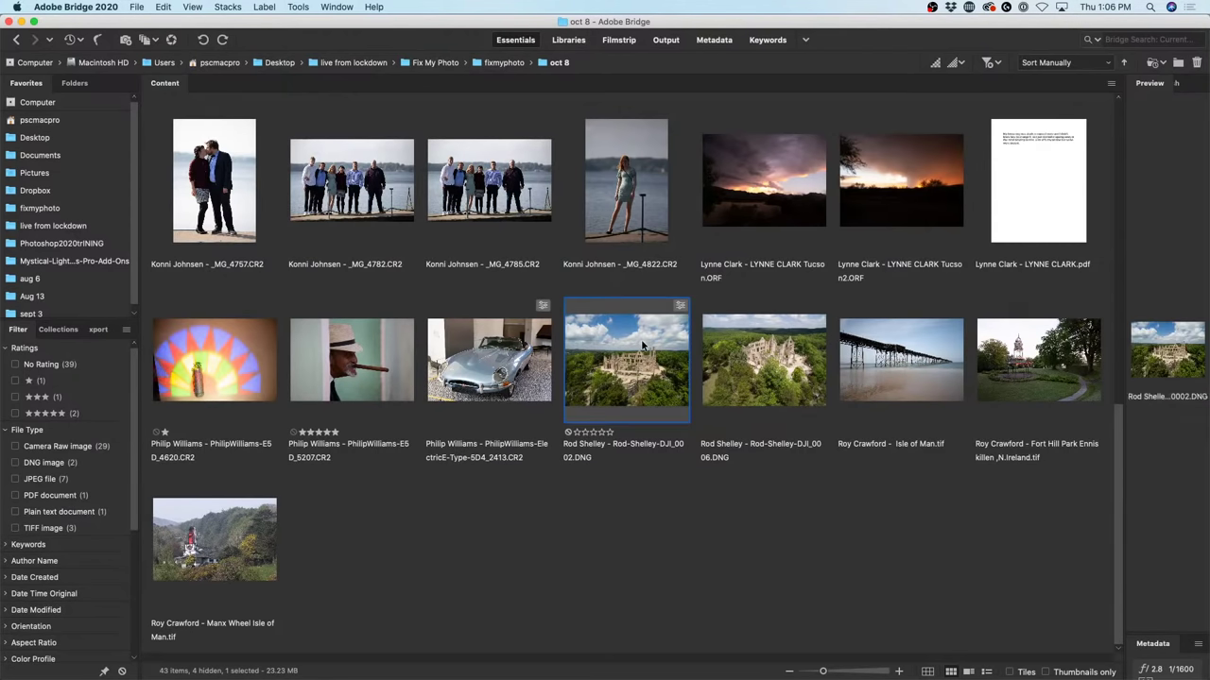
key(space)
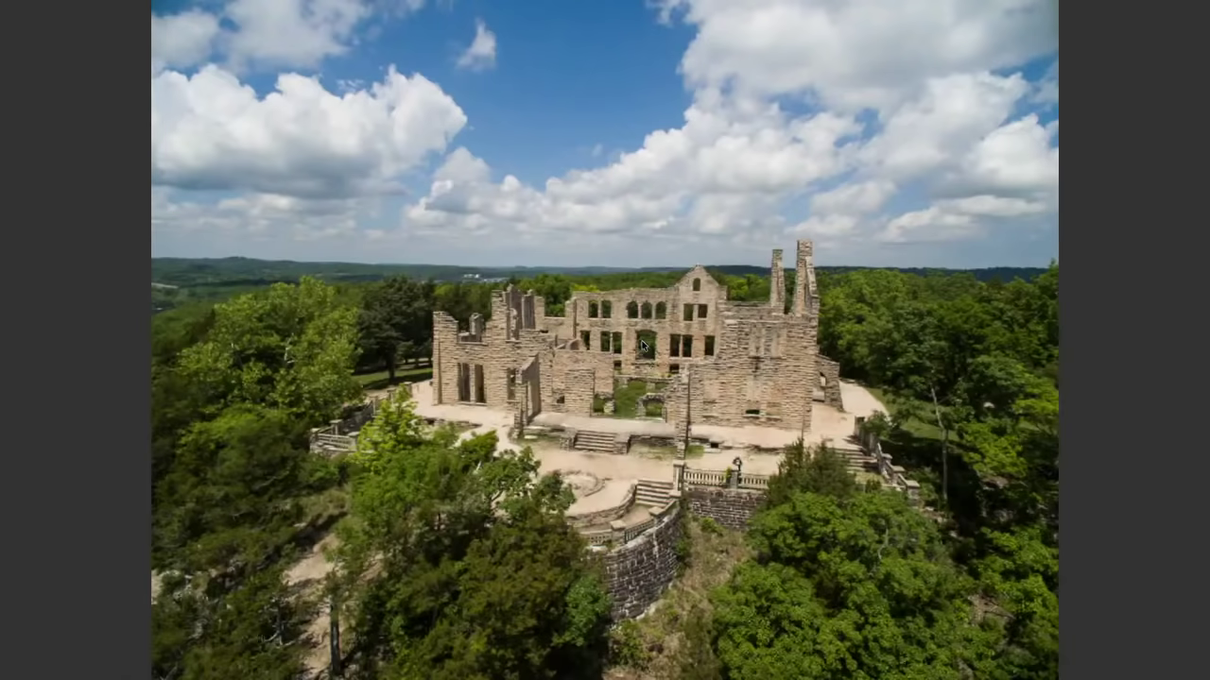
key(Right)
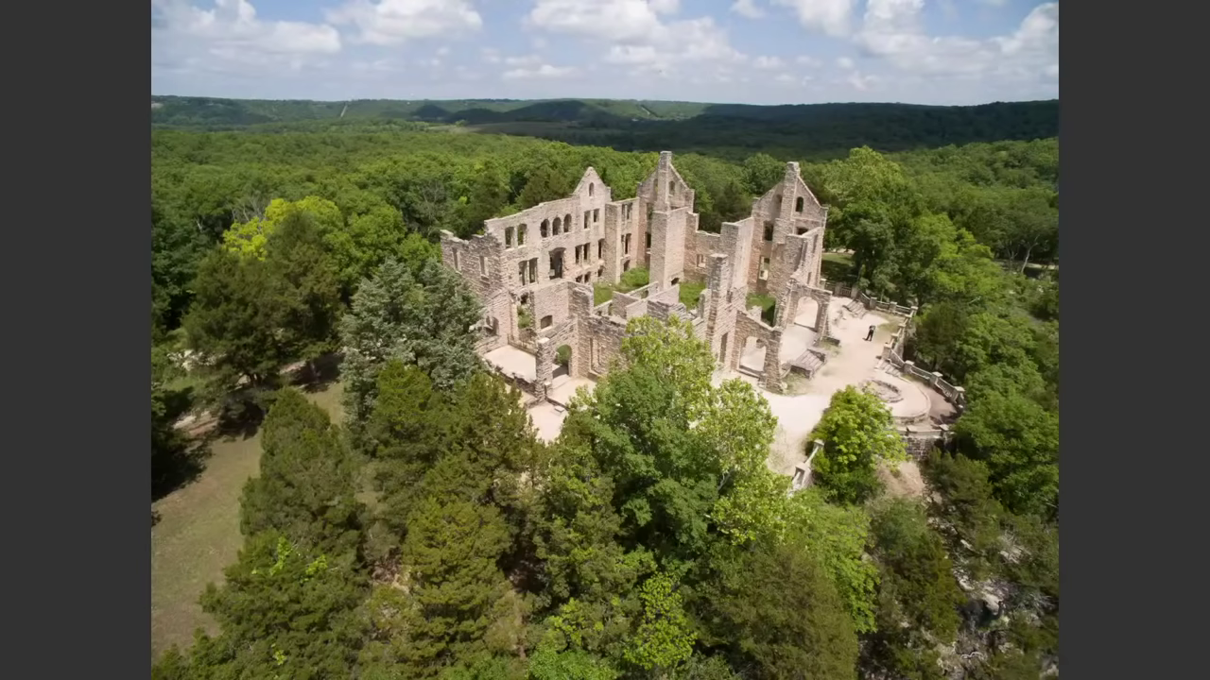
key(Right)
key(Right)
key(Right)
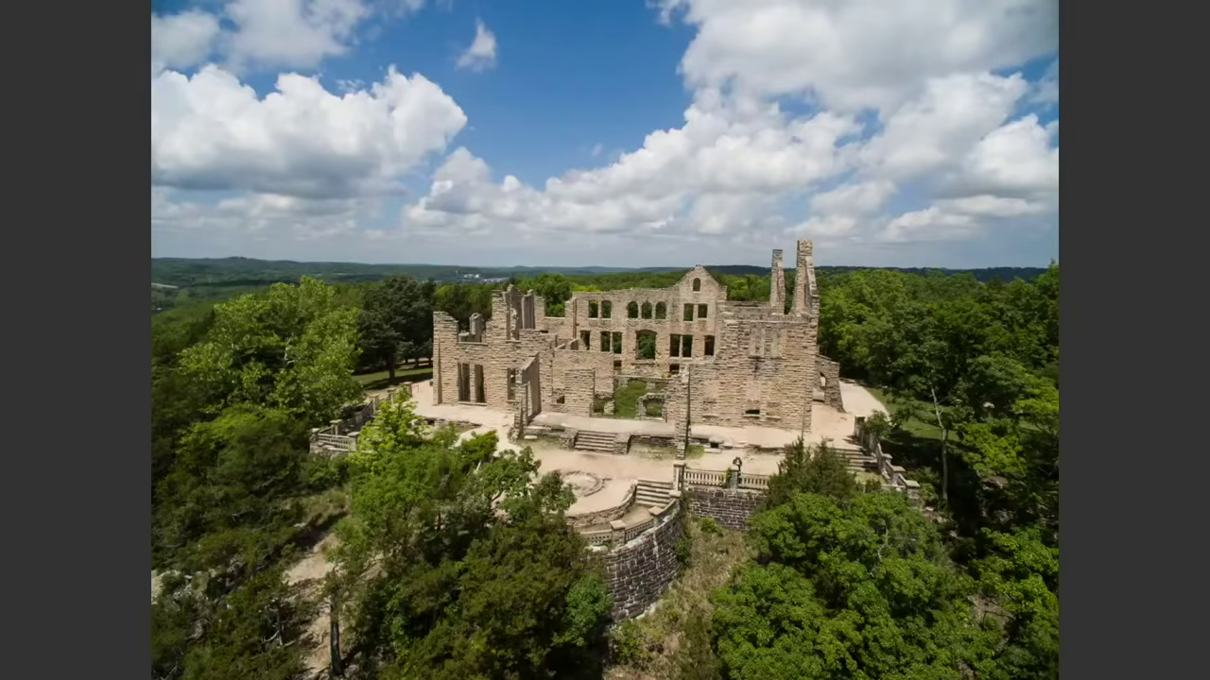
key(Right)
key(Right)
key(Right)
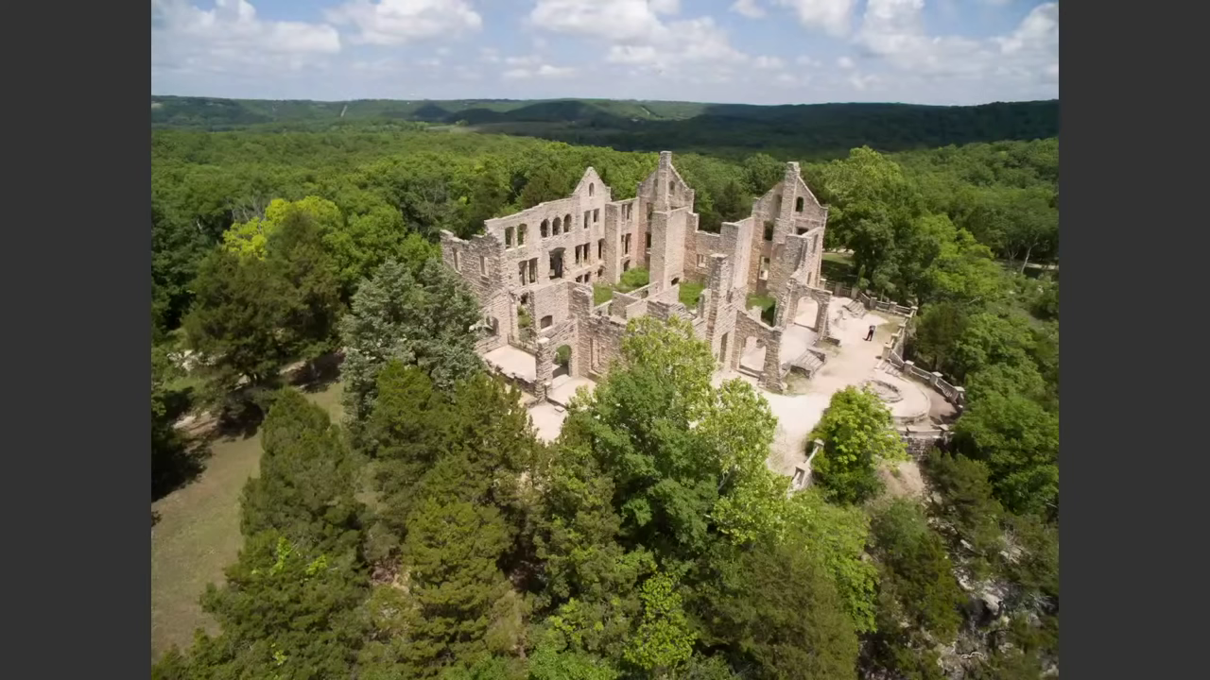
key(Right)
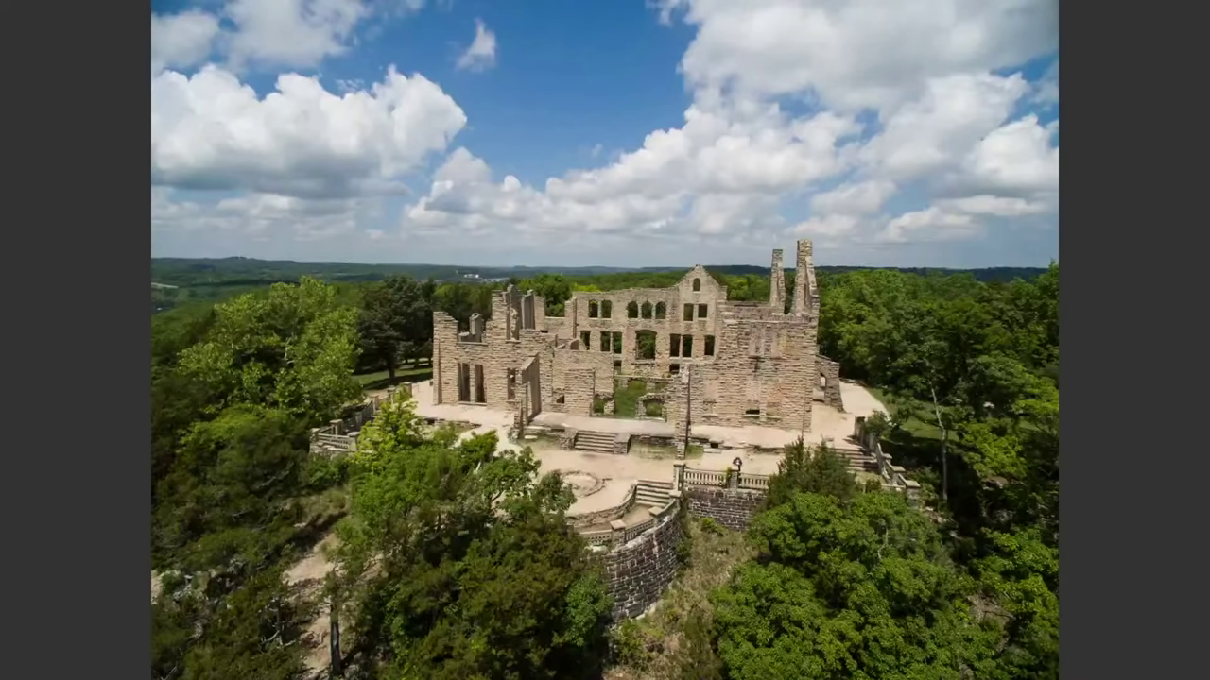
key(Right)
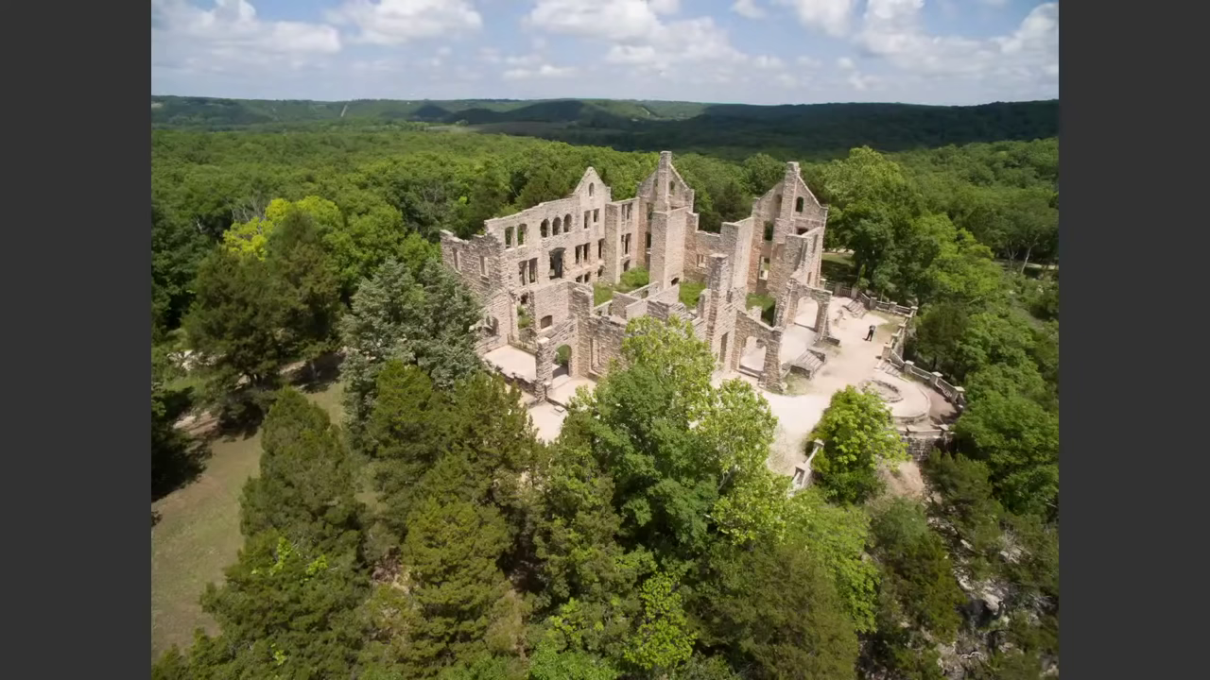
key(Right)
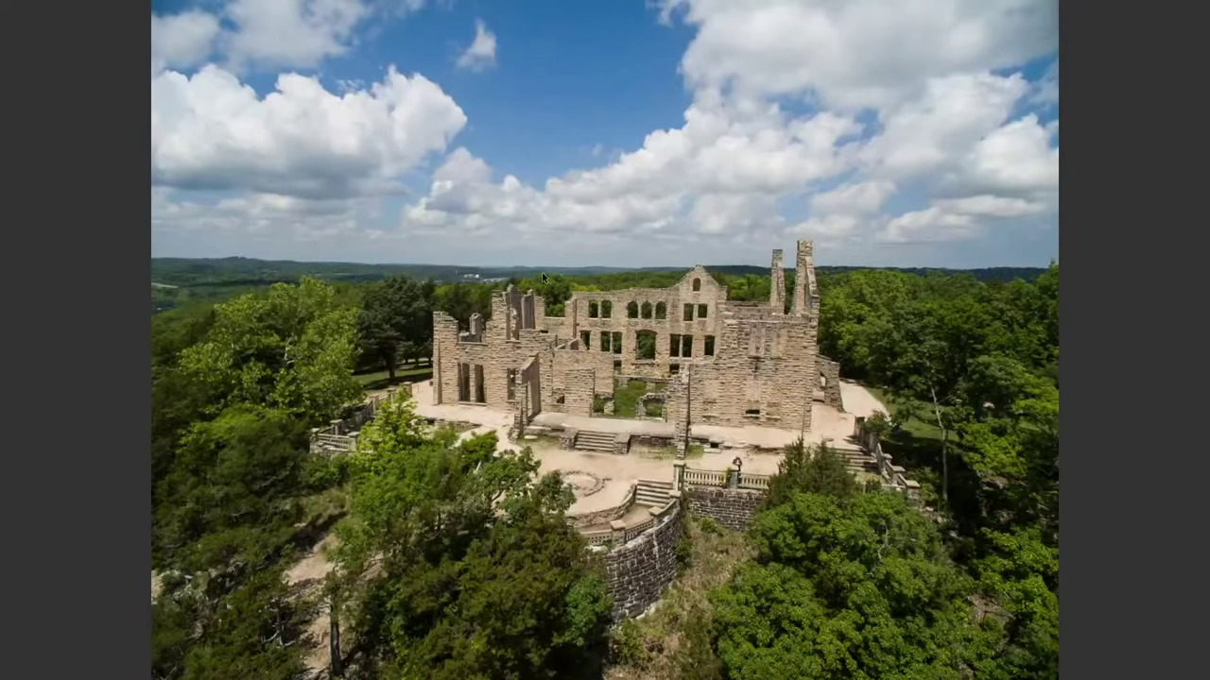
key(space)
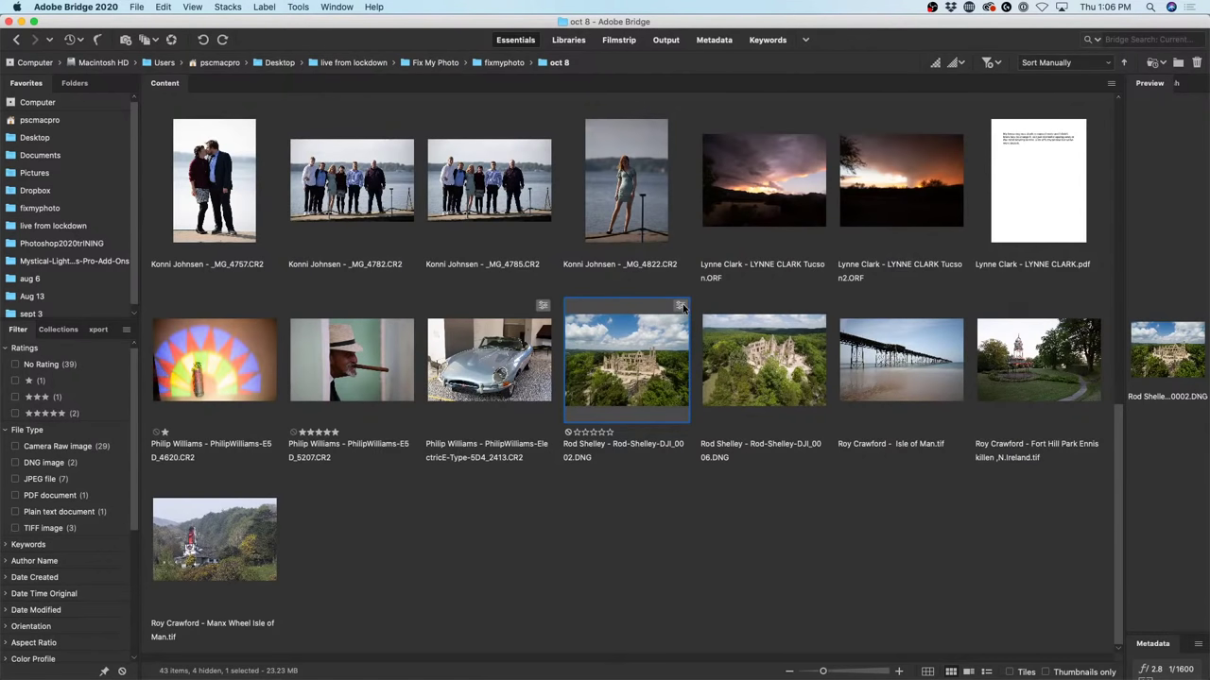
Clear DJI_0002's existing Camera Raw settings via Develop Settings > Clear Settings.
right_click(647, 342)
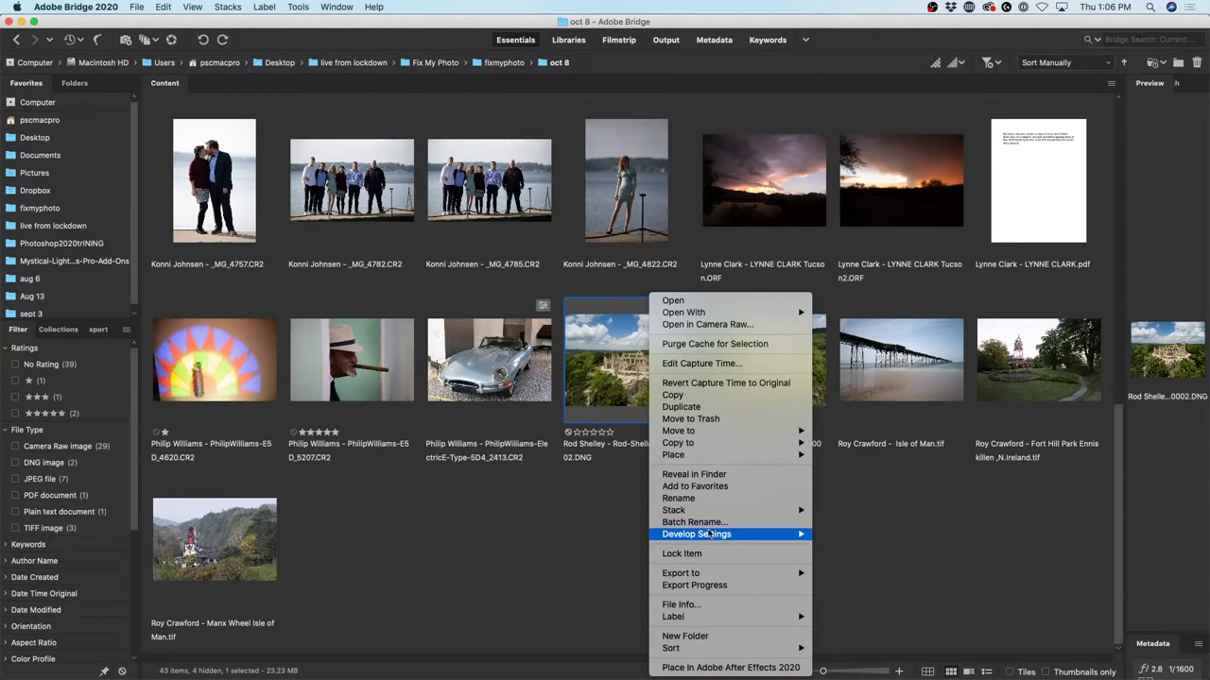
mouse_move(711, 536)
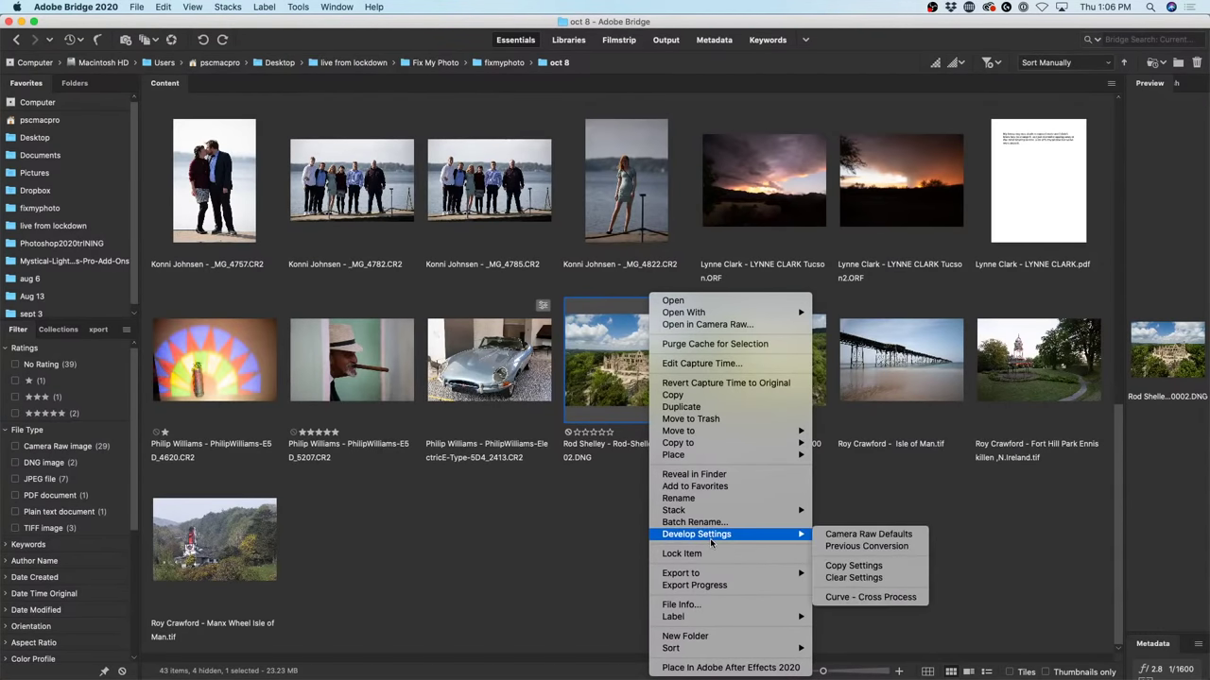
click(874, 575)
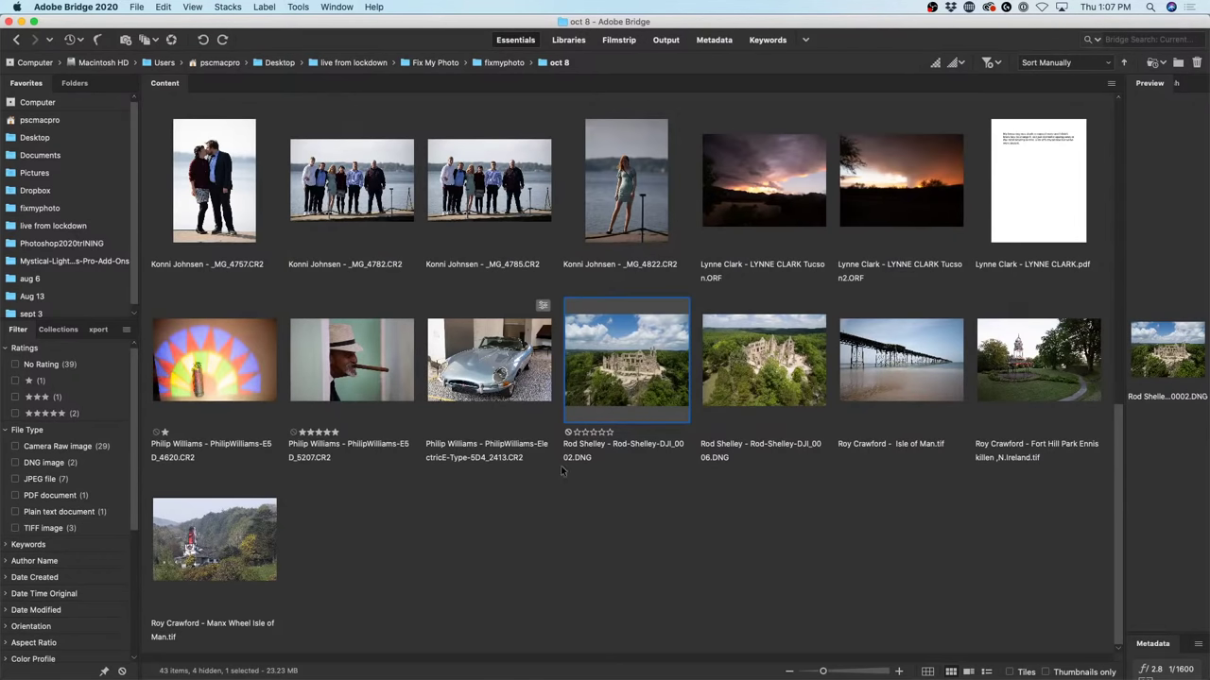
Open DJI_0002 in Camera Raw from its thumbnail's context menu.
right_click(642, 344)
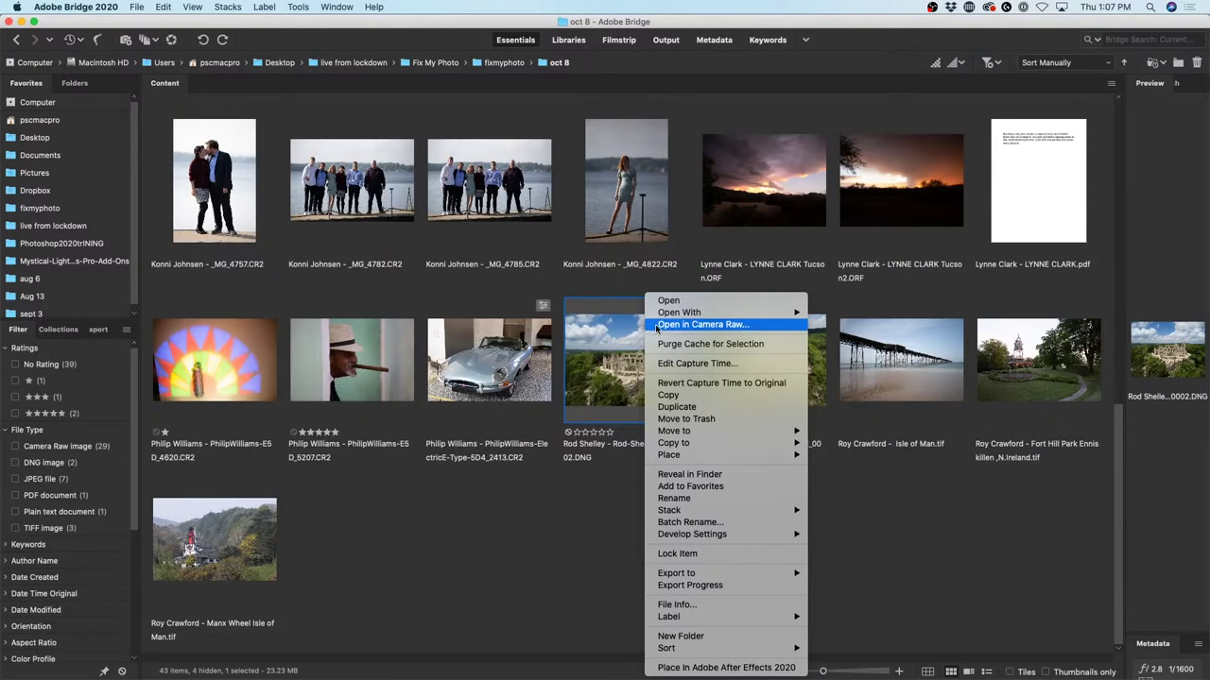
click(677, 324)
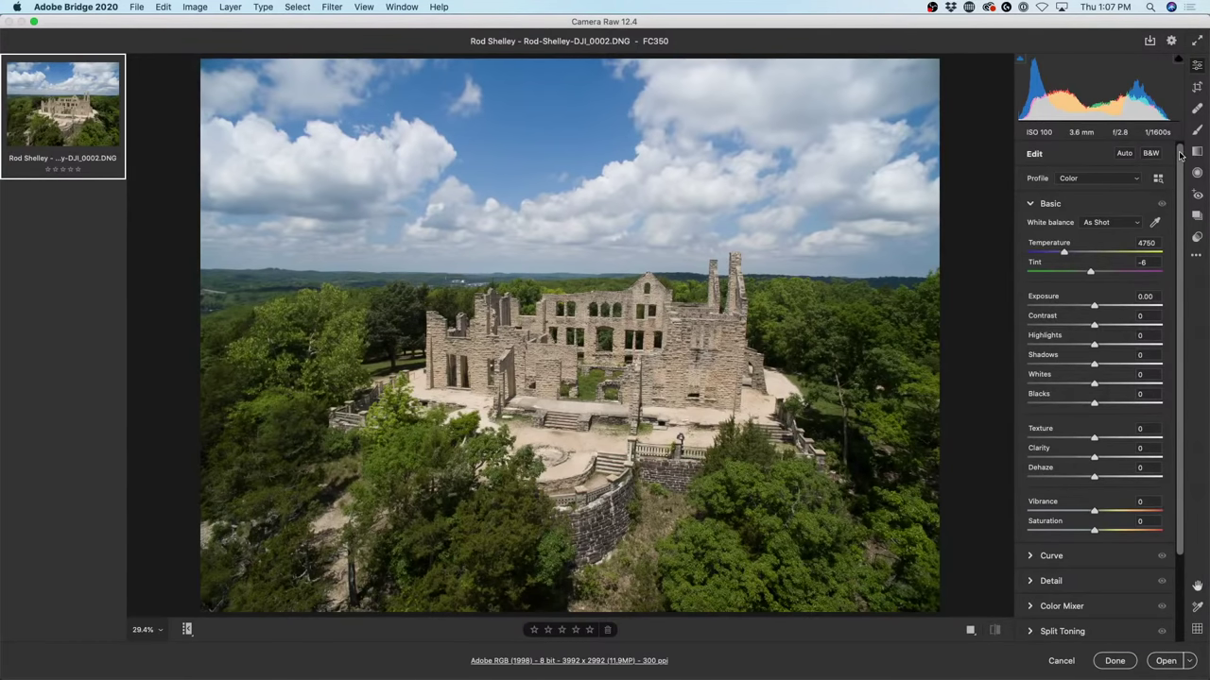
Enable profile corrections in Optics using the DJI INSPIRE 1 FC350 lens profile.
drag(1179, 155, 1180, 241)
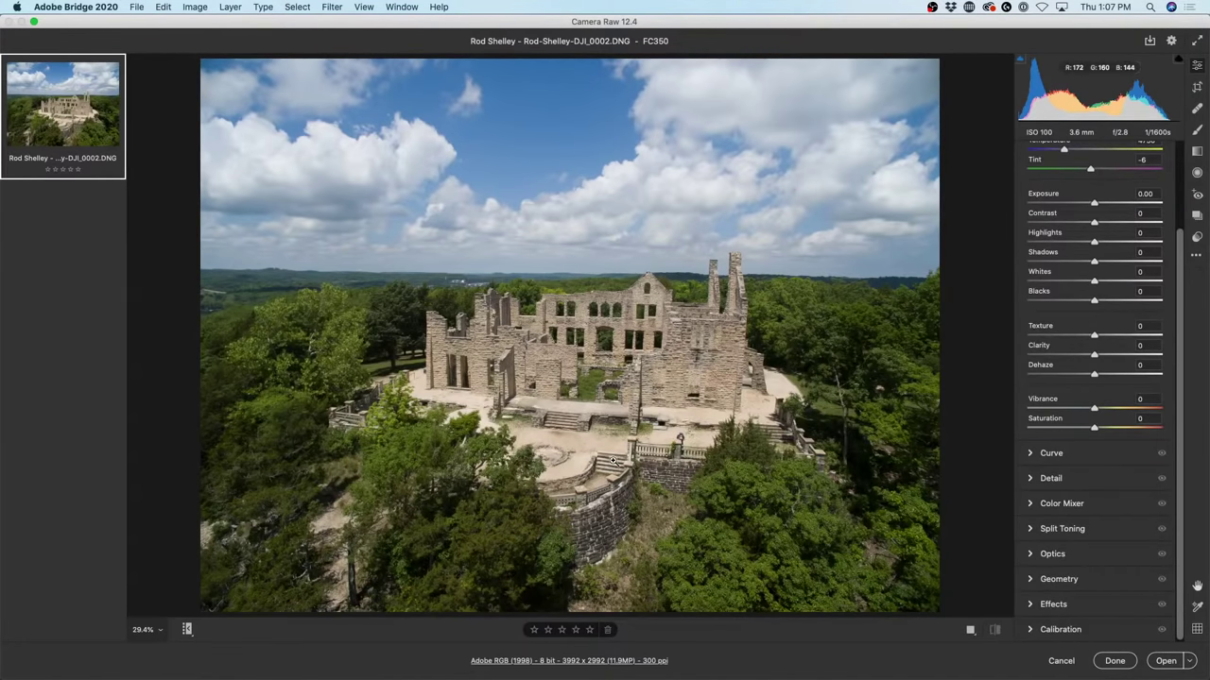
click(1033, 577)
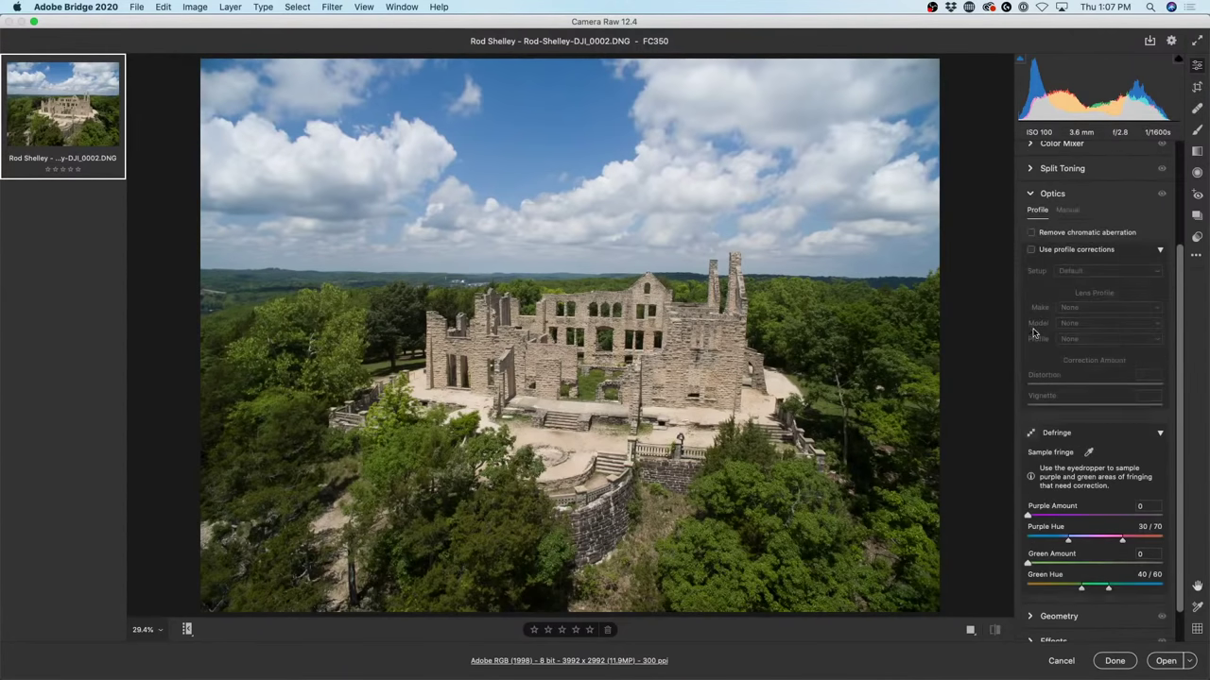
click(1035, 329)
click(1084, 253)
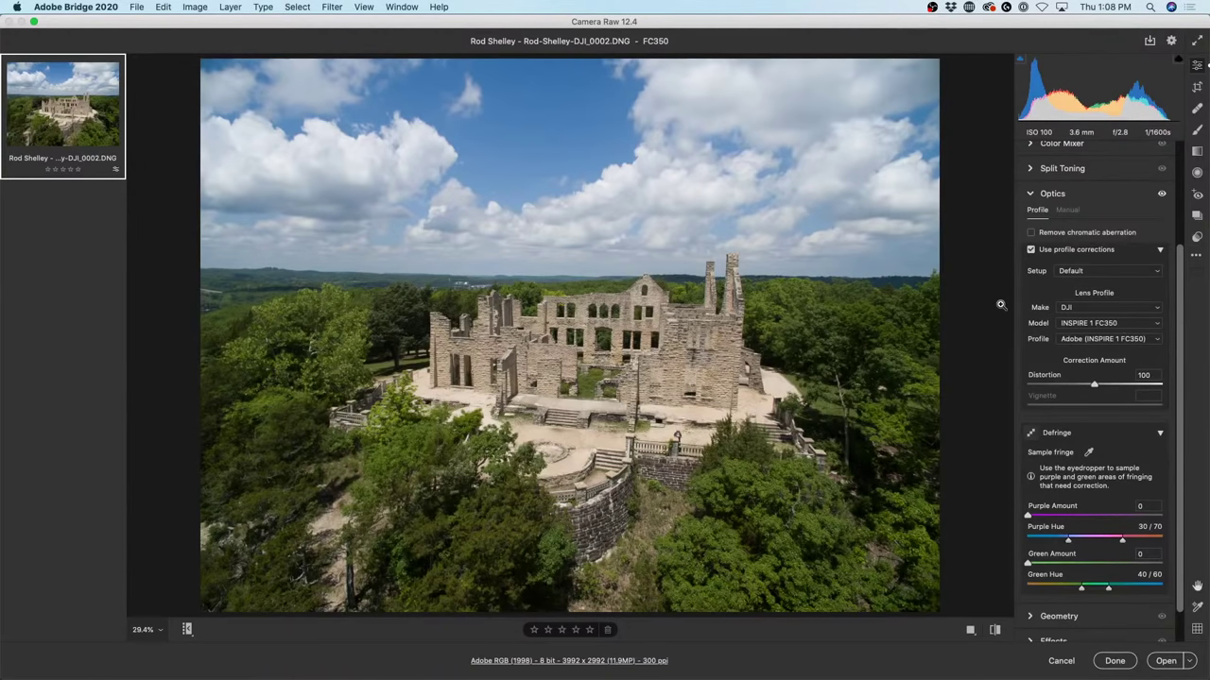
click(1124, 339)
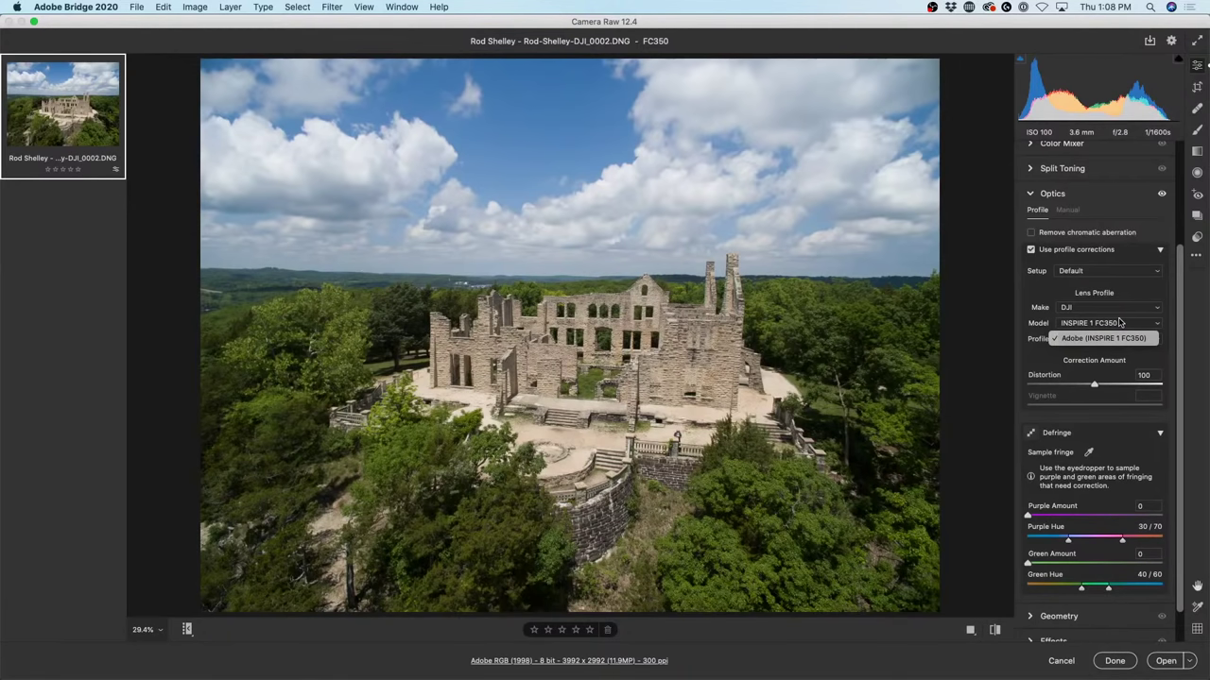
click(1035, 292)
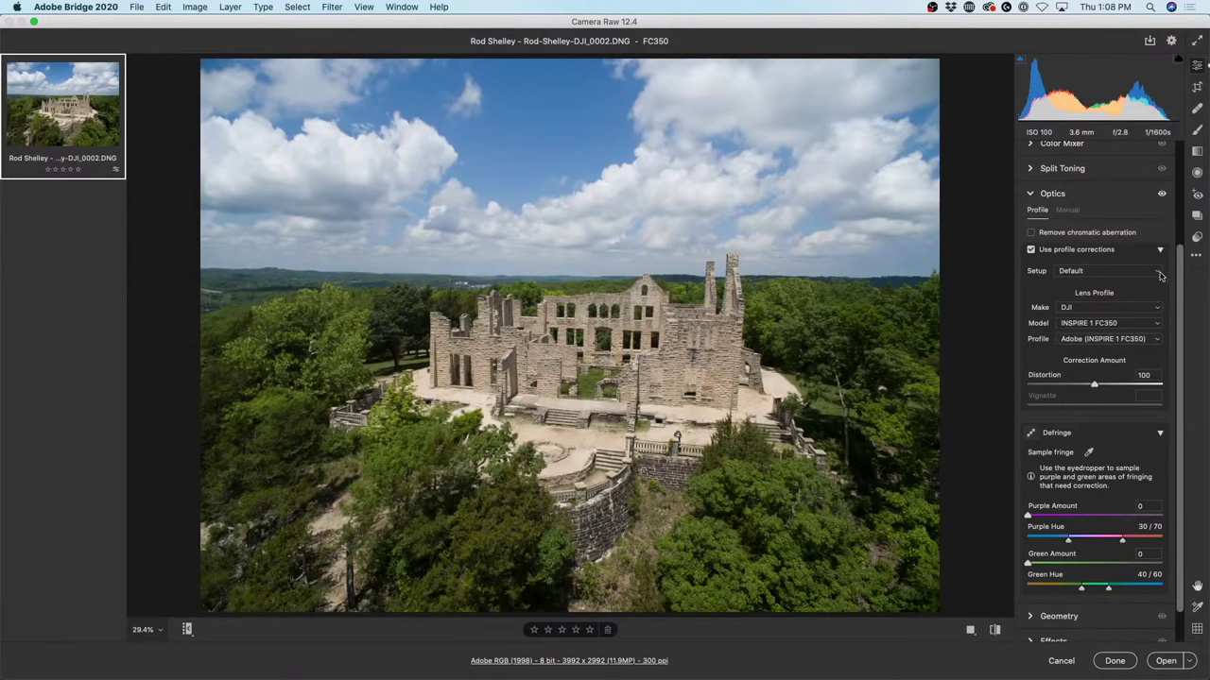
click(1066, 308)
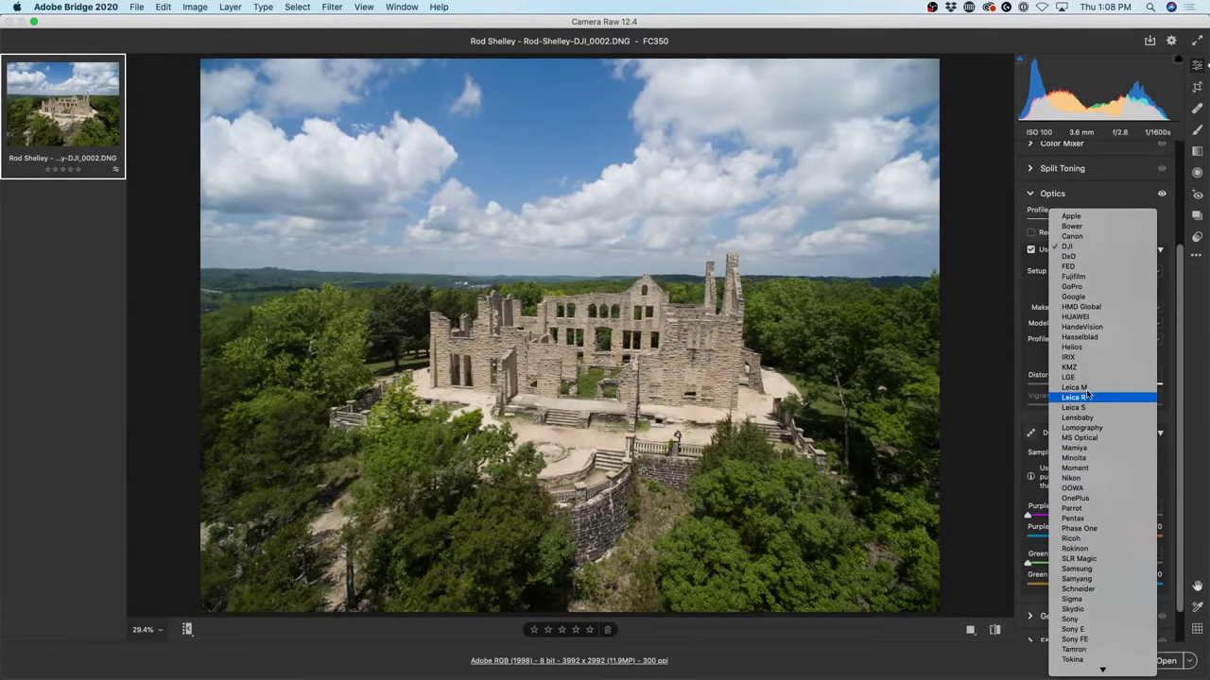
click(1091, 248)
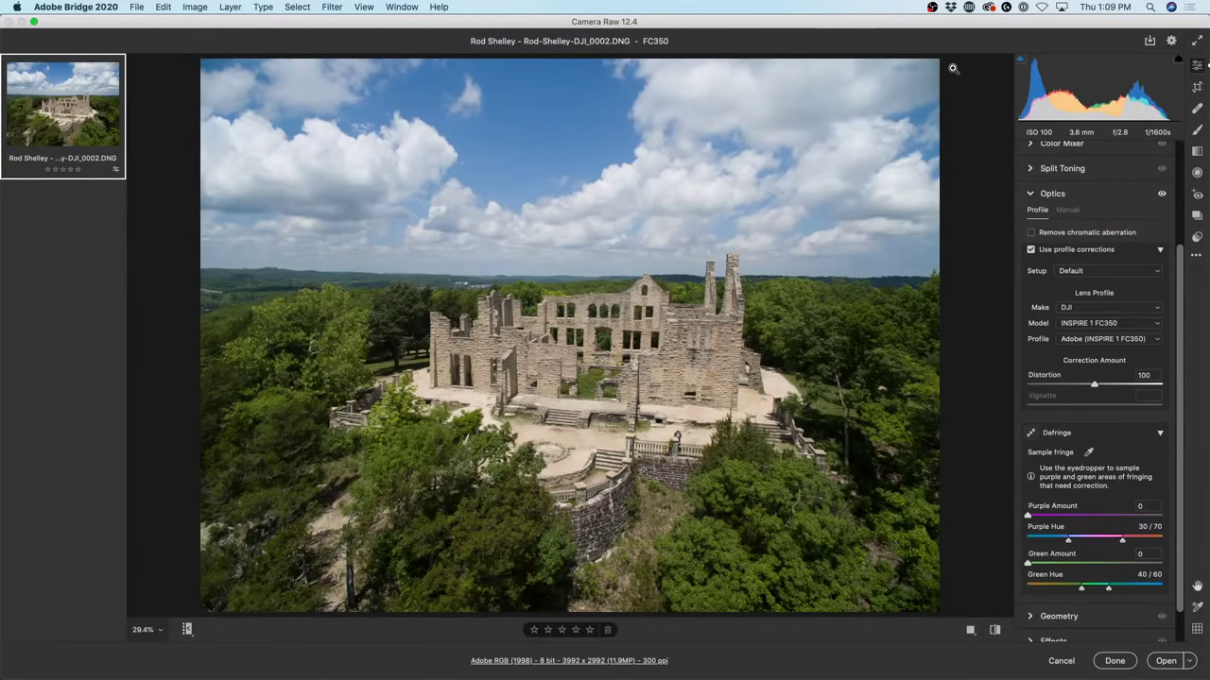
click(1031, 249)
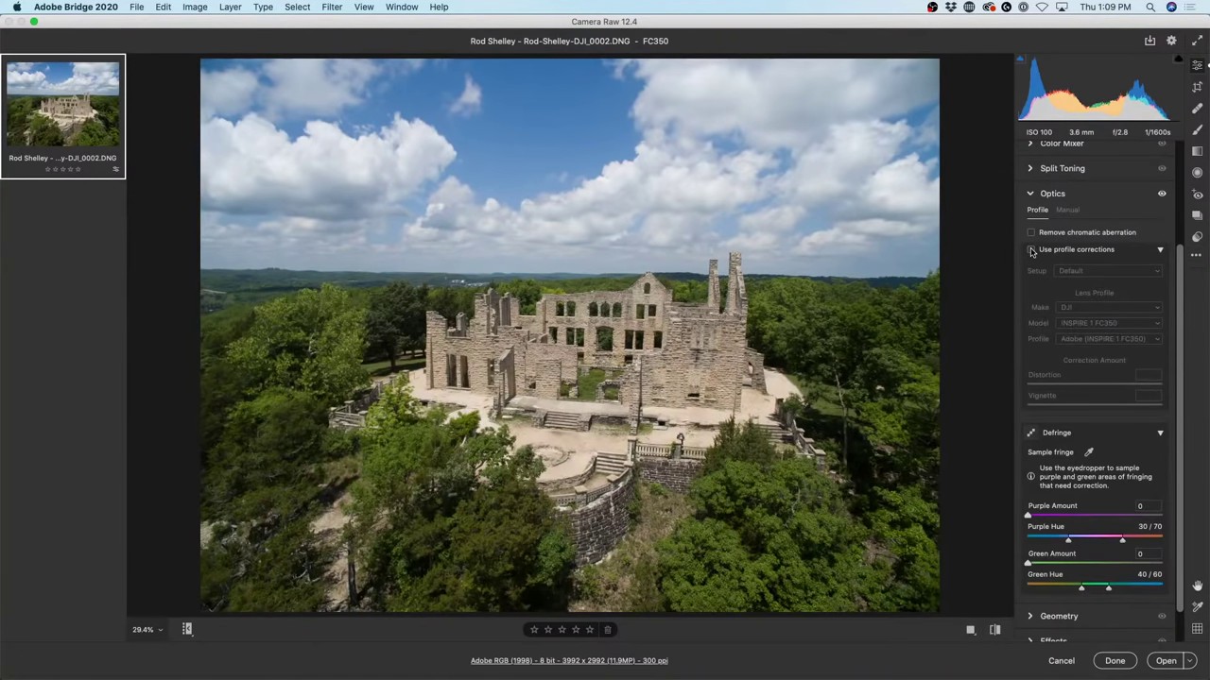
click(1031, 249)
click(1031, 250)
click(1031, 250)
click(1031, 250)
click(1031, 249)
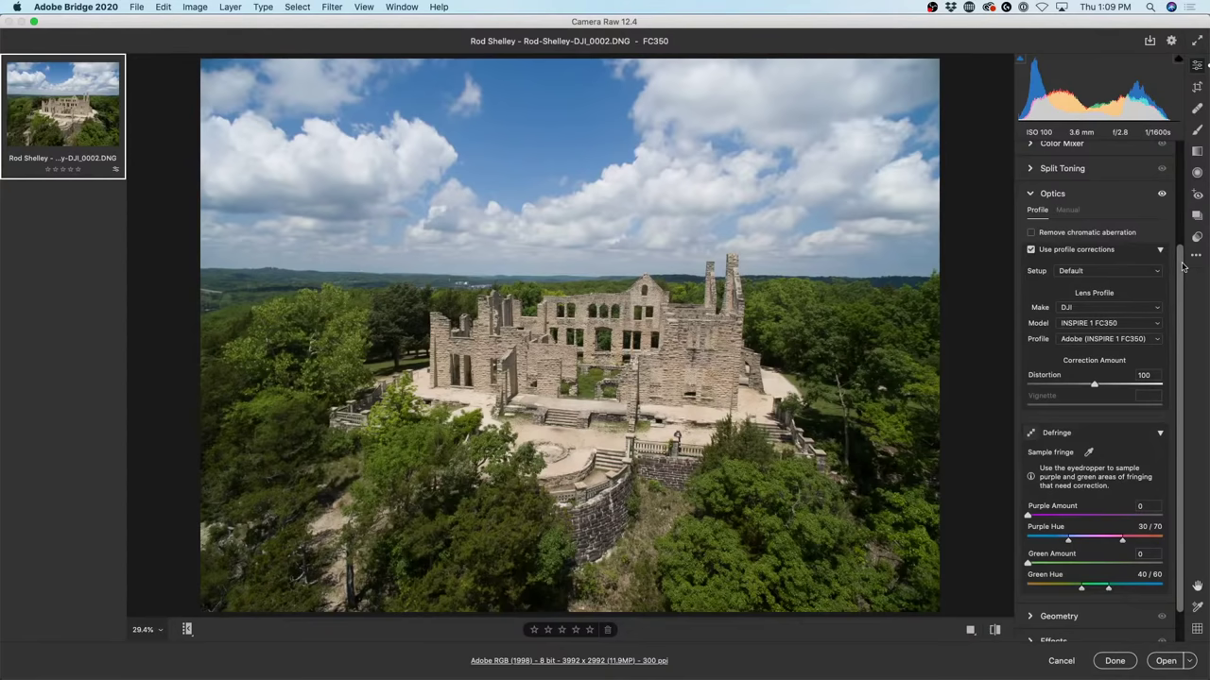
scroll(1182, 267, down, 2)
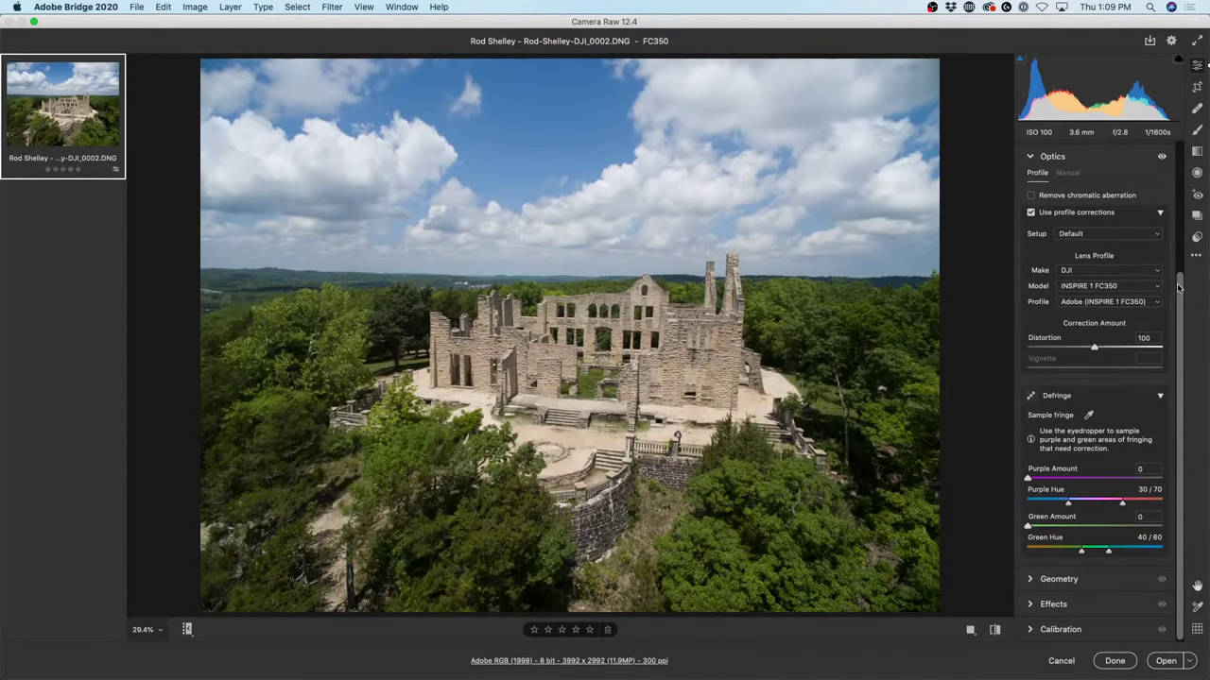
scroll(1181, 284, up, 5)
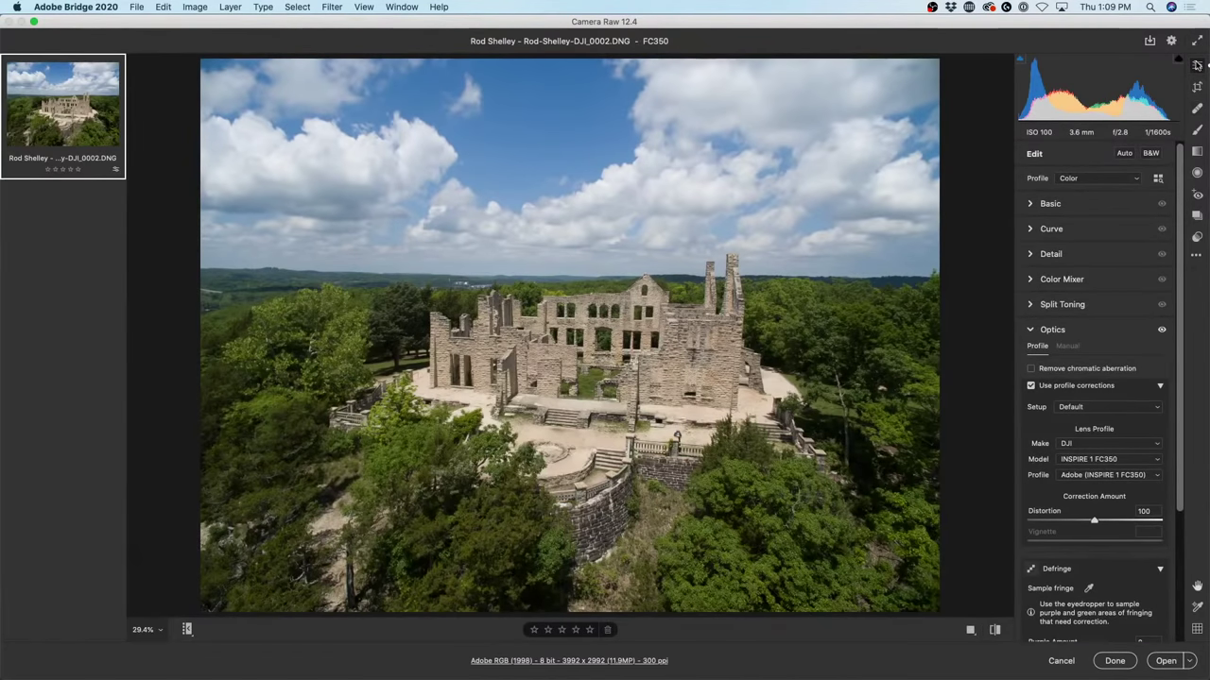
In Basic, apply Contrast -26, Highlights -60, Shadows +29, Vibrance +21 and Temperature 5200.
click(1030, 206)
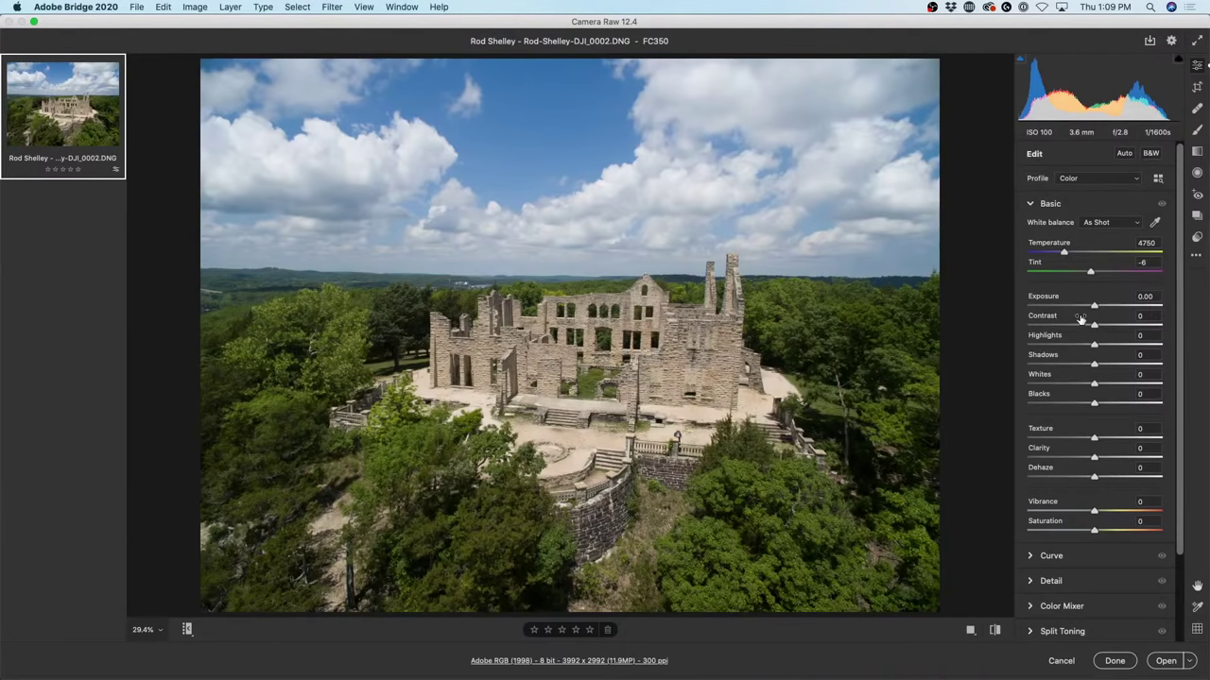
drag(1095, 326, 1078, 326)
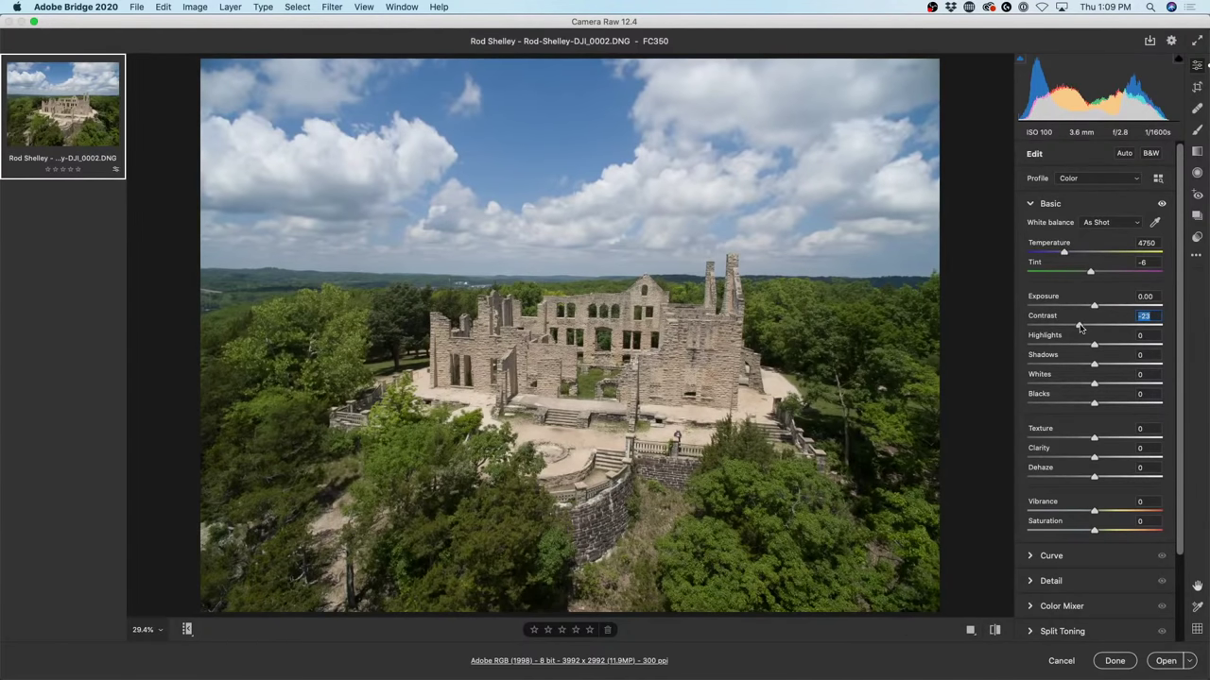
drag(1080, 326, 1149, 326)
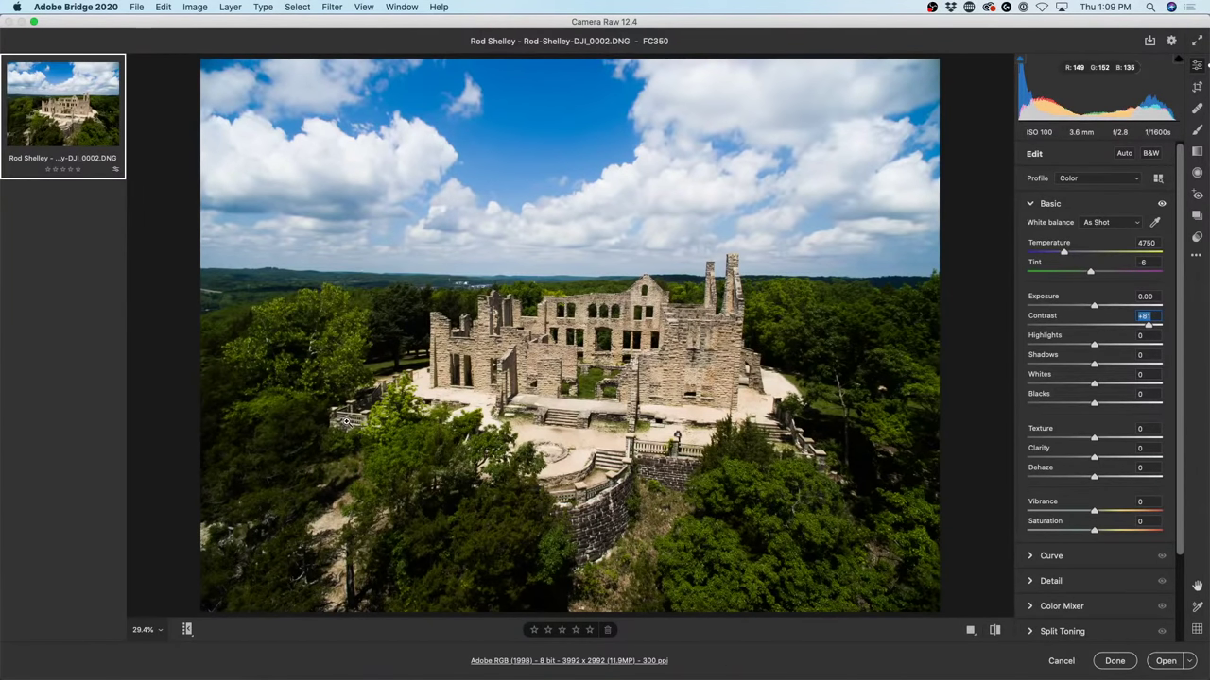
click(1100, 325)
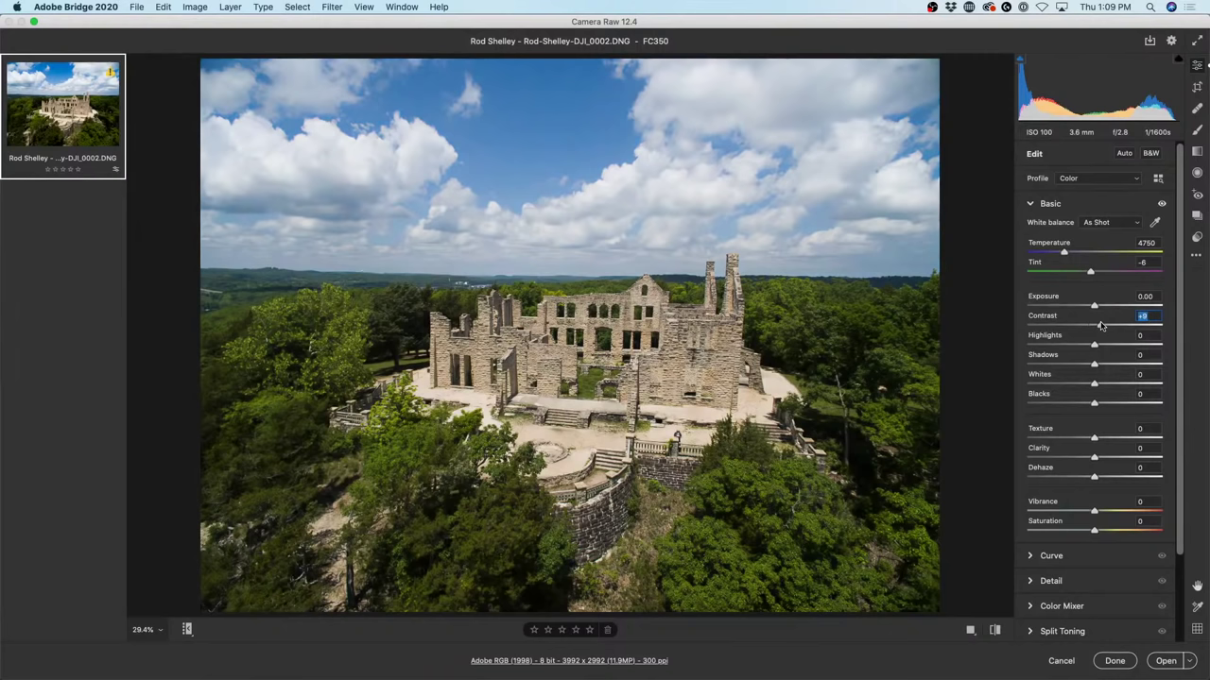
drag(1100, 325, 1075, 326)
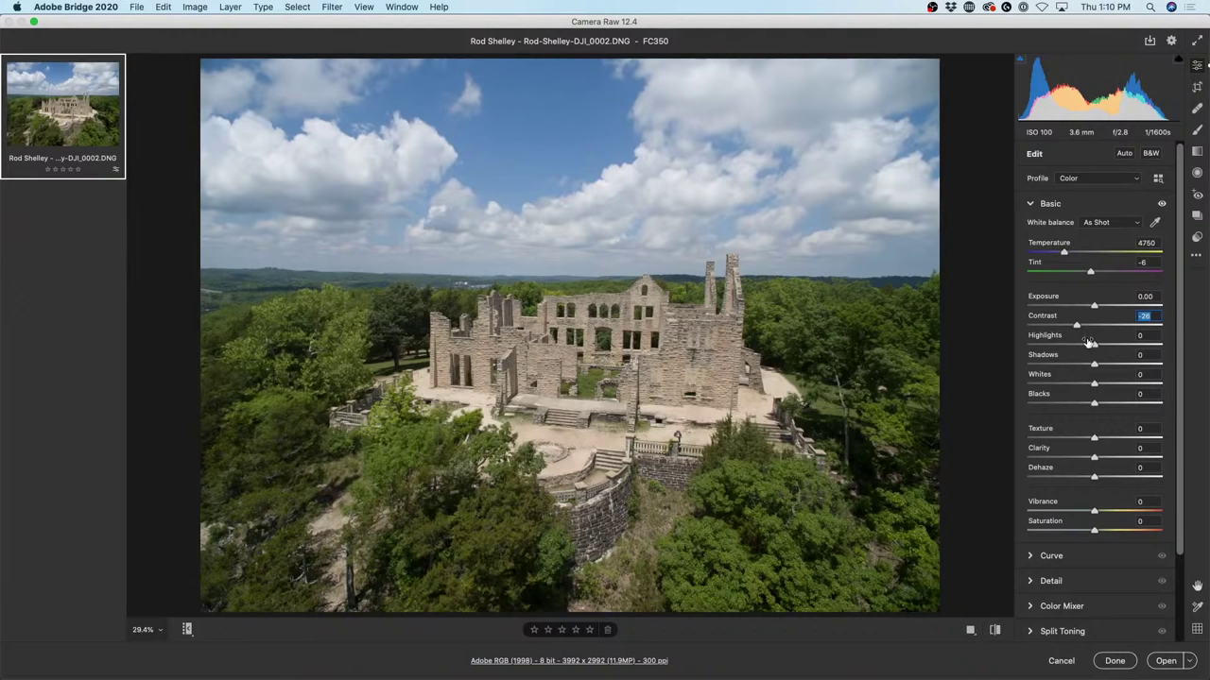
drag(1095, 348, 1055, 348)
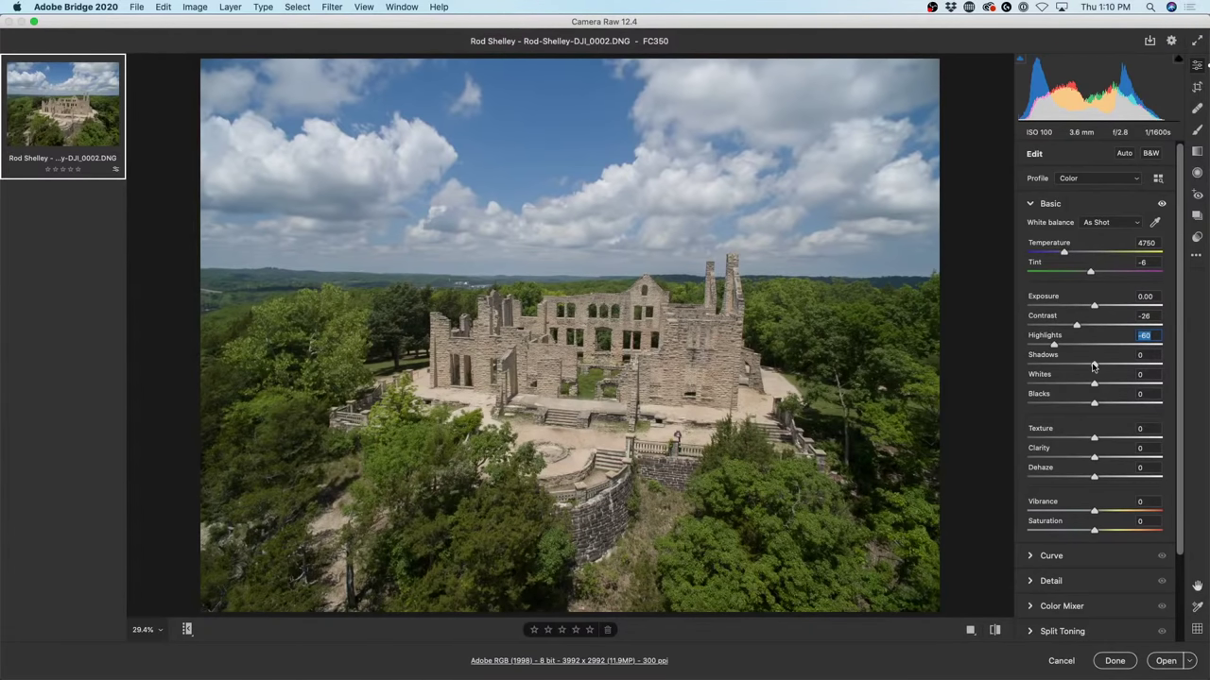
drag(1093, 365, 1194, 369)
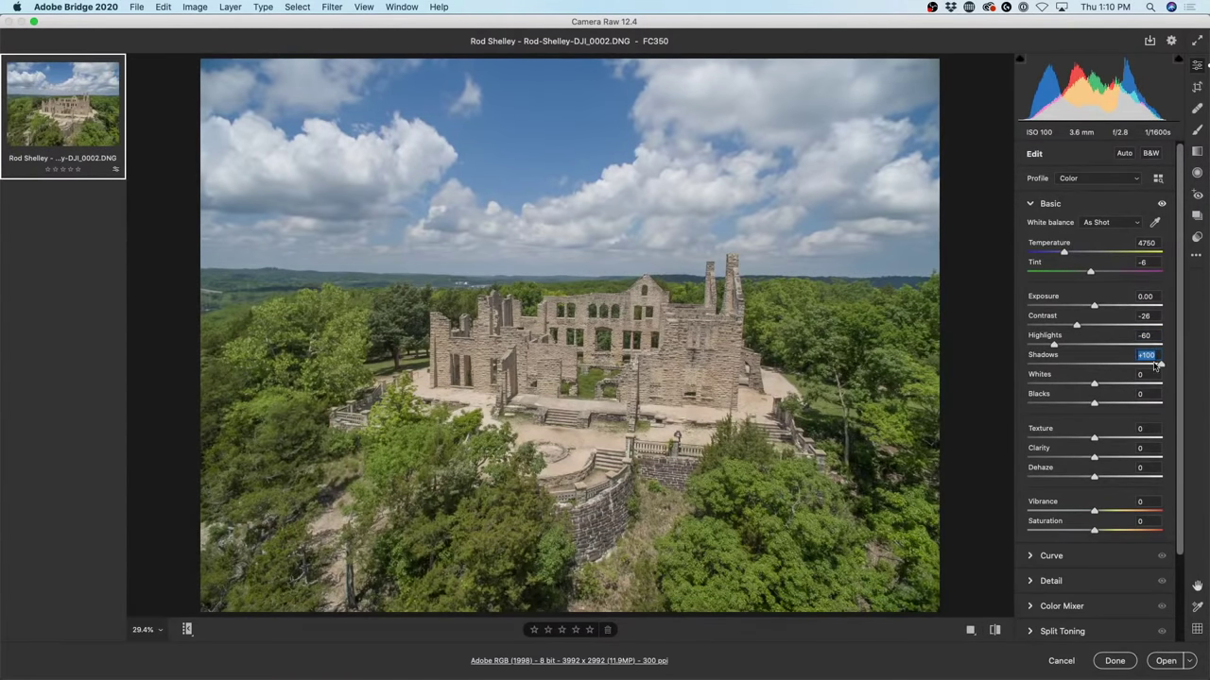
drag(1159, 368, 1151, 367)
mouse_move(1104, 370)
mouse_down()
mouse_move(1090, 369)
mouse_move(1113, 370)
mouse_up()
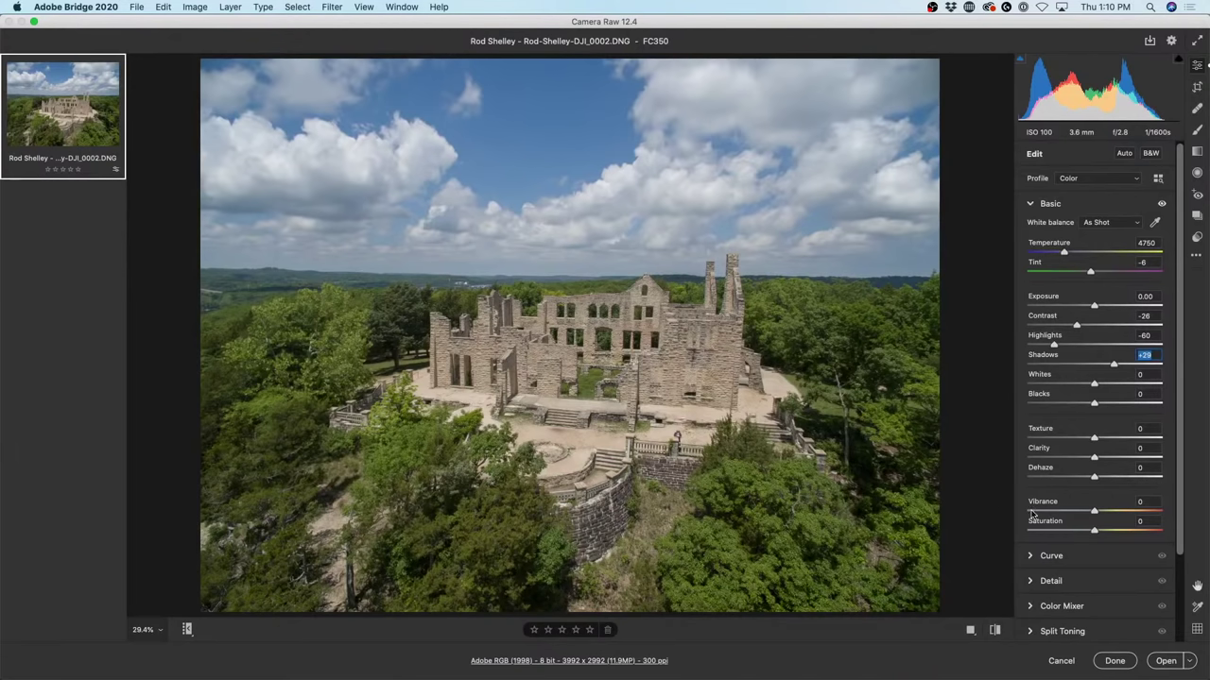
drag(1095, 512, 1108, 512)
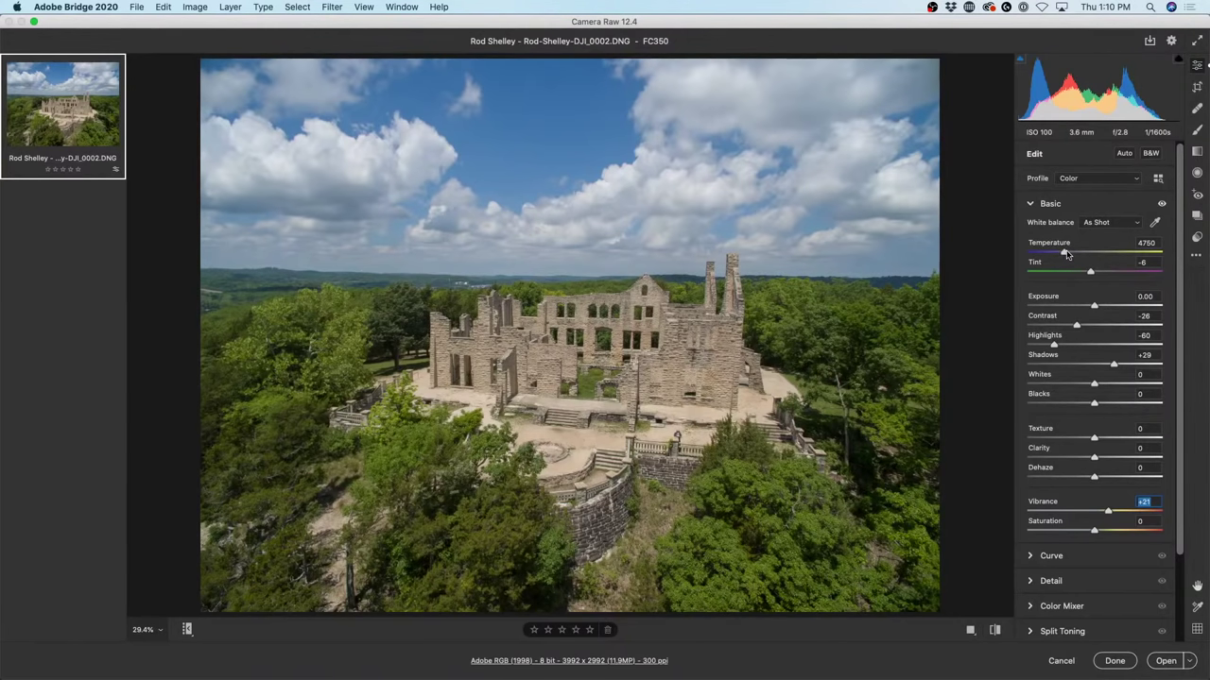
drag(1063, 254, 1069, 253)
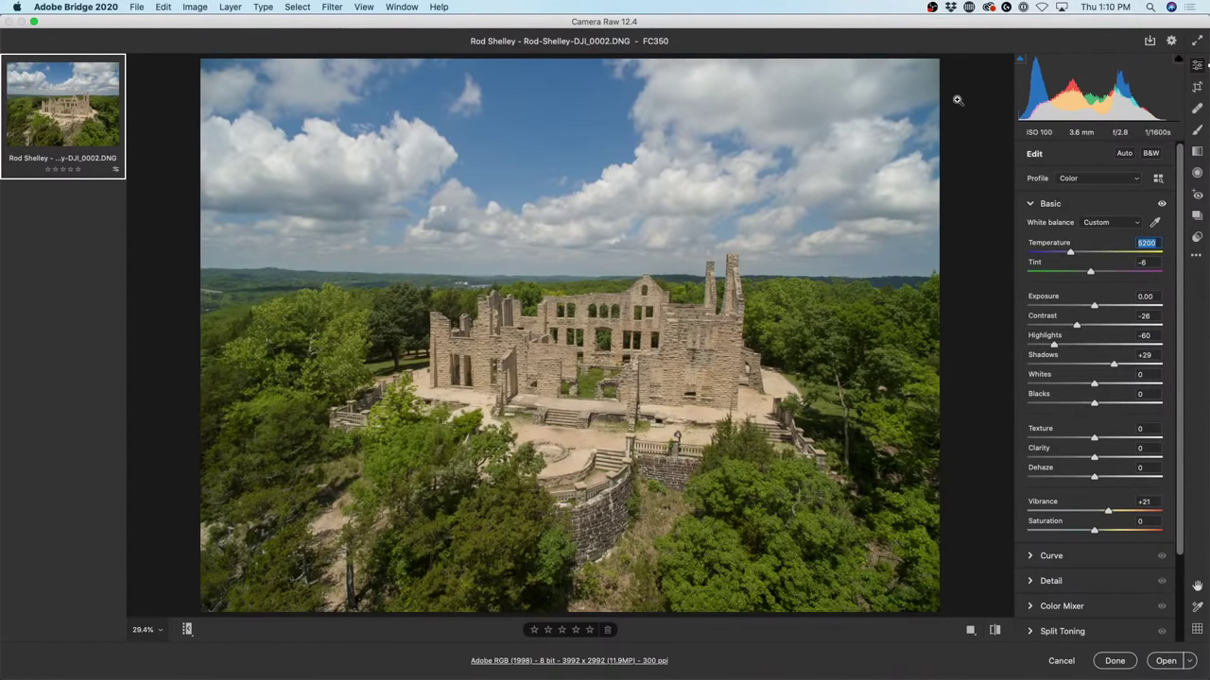
key(backslash)
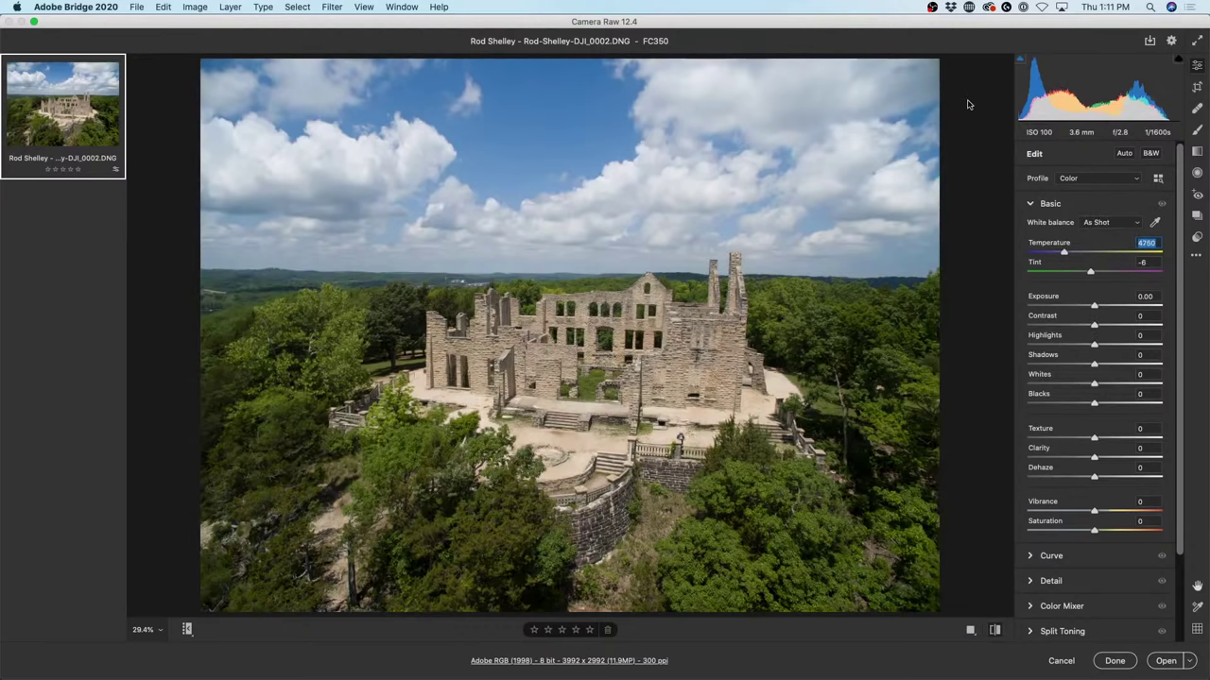
key(backslash)
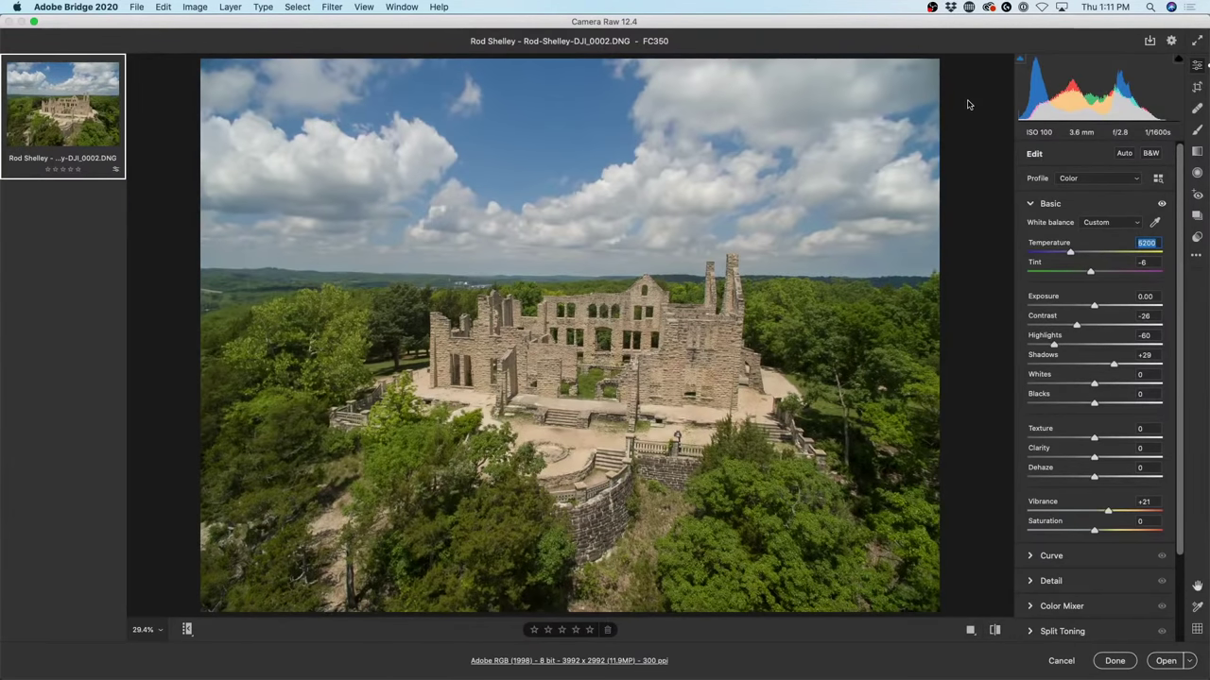
key(backslash)
key(backslash)
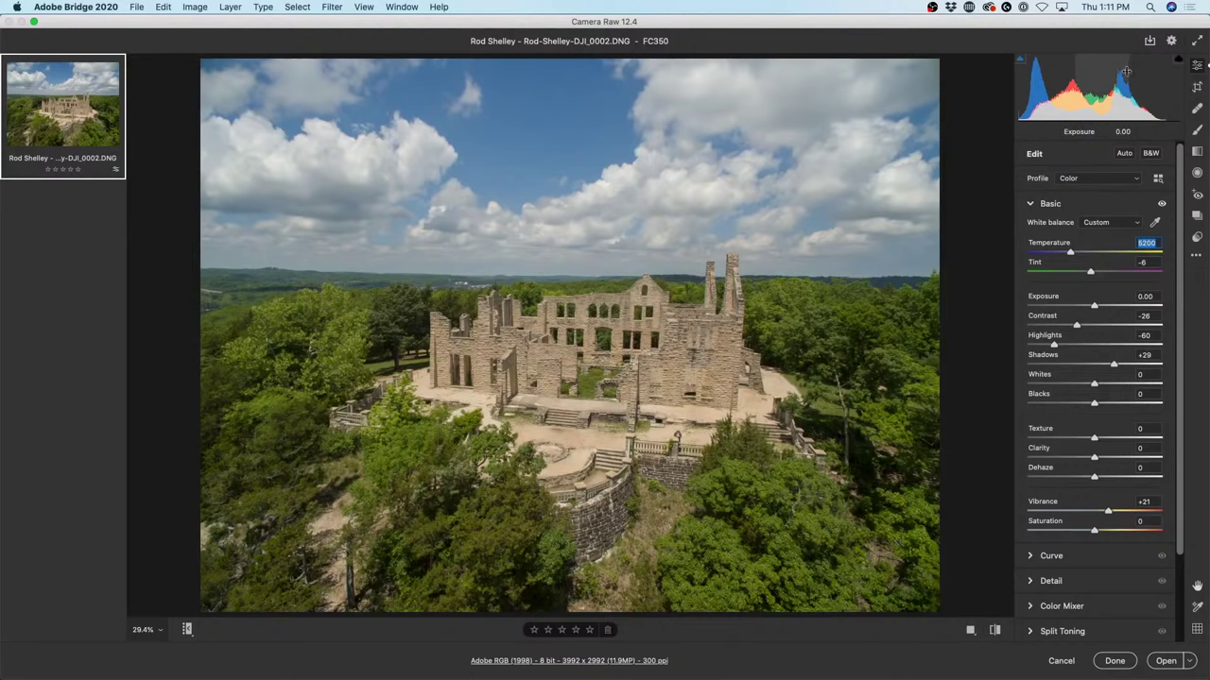
Paint an Adjustment Brush mask over the castle ruins and terrace, then hide the overlay.
click(1198, 132)
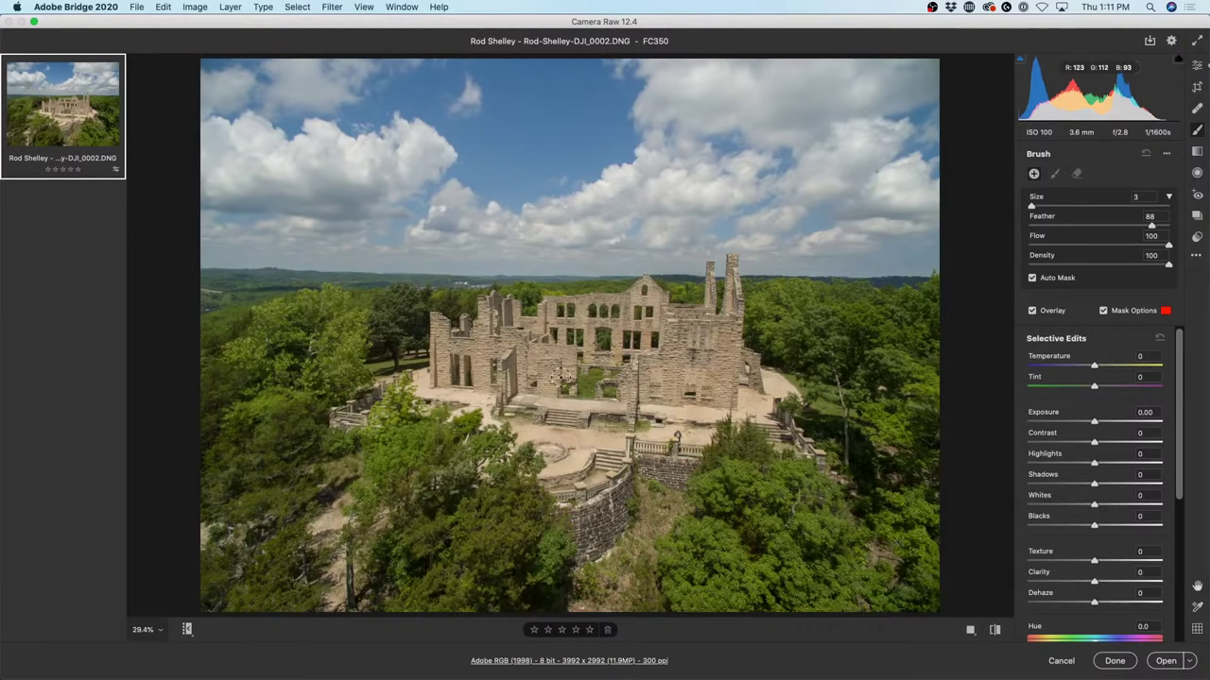
key(bracketright)
key(bracketright)
key(bracketright)
key(bracketright)
mouse_move(497, 345)
mouse_down()
mouse_move(474, 367)
mouse_move(453, 330)
mouse_move(535, 357)
mouse_move(548, 319)
mouse_move(646, 310)
mouse_move(647, 288)
mouse_move(525, 363)
mouse_move(572, 390)
mouse_move(688, 385)
mouse_move(692, 362)
mouse_move(726, 332)
mouse_move(704, 359)
mouse_up()
key(bracketleft)
key(bracketleft)
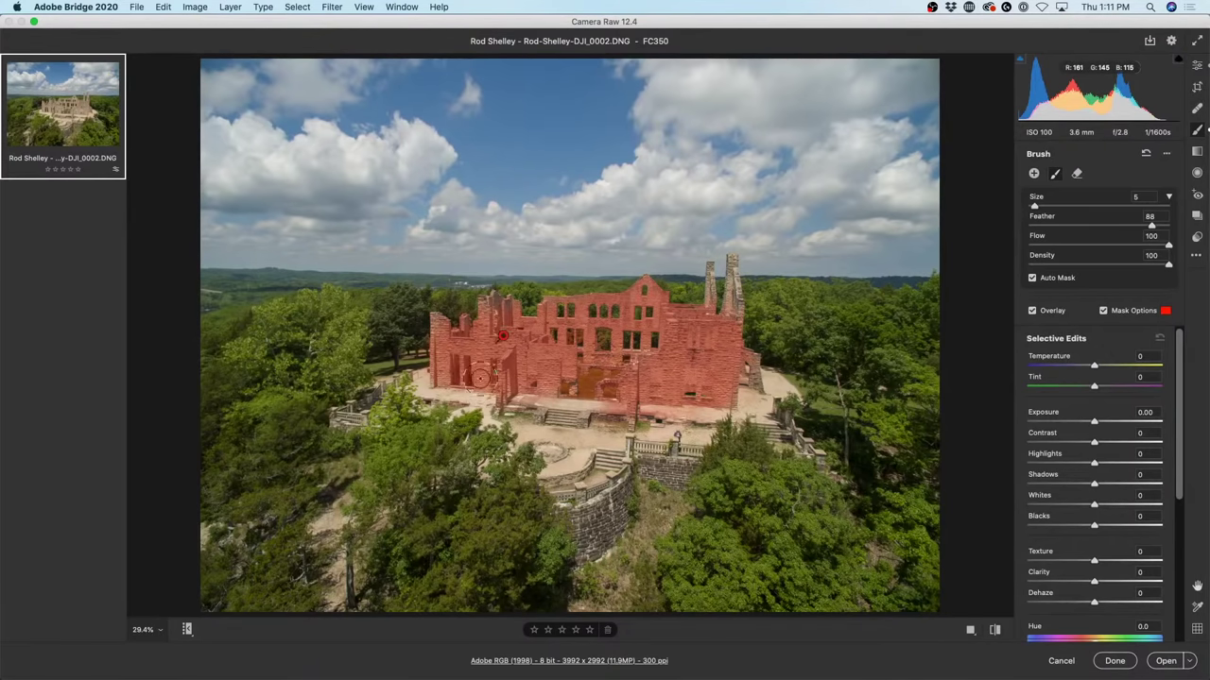
mouse_move(618, 405)
mouse_down()
mouse_move(446, 392)
mouse_move(510, 406)
mouse_move(458, 394)
mouse_move(559, 438)
mouse_move(624, 422)
mouse_move(645, 434)
mouse_move(760, 387)
mouse_up()
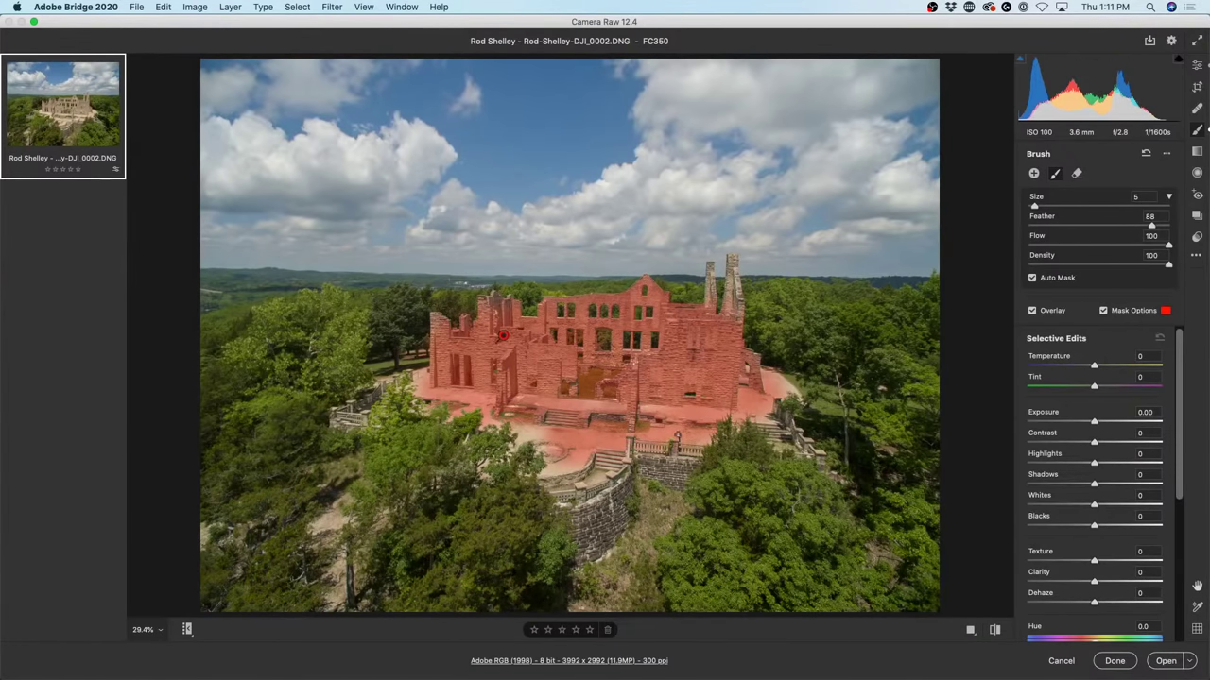
click(1104, 313)
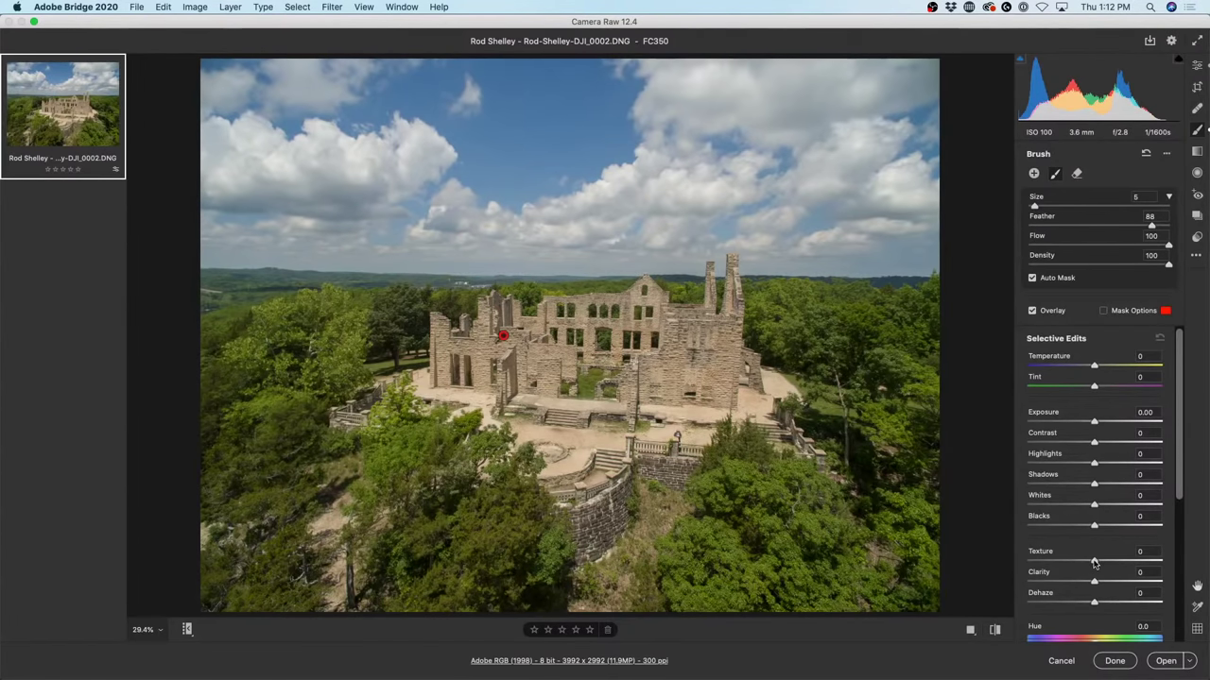
Give the castle mask Texture +36, Clarity +8, Temperature +10, Contrast +11, Highlights -35, Exposure +0.15.
mouse_move(1094, 562)
mouse_down()
mouse_move(1139, 564)
mouse_move(1094, 565)
mouse_move(1118, 562)
mouse_up()
drag(1095, 583, 1096, 583)
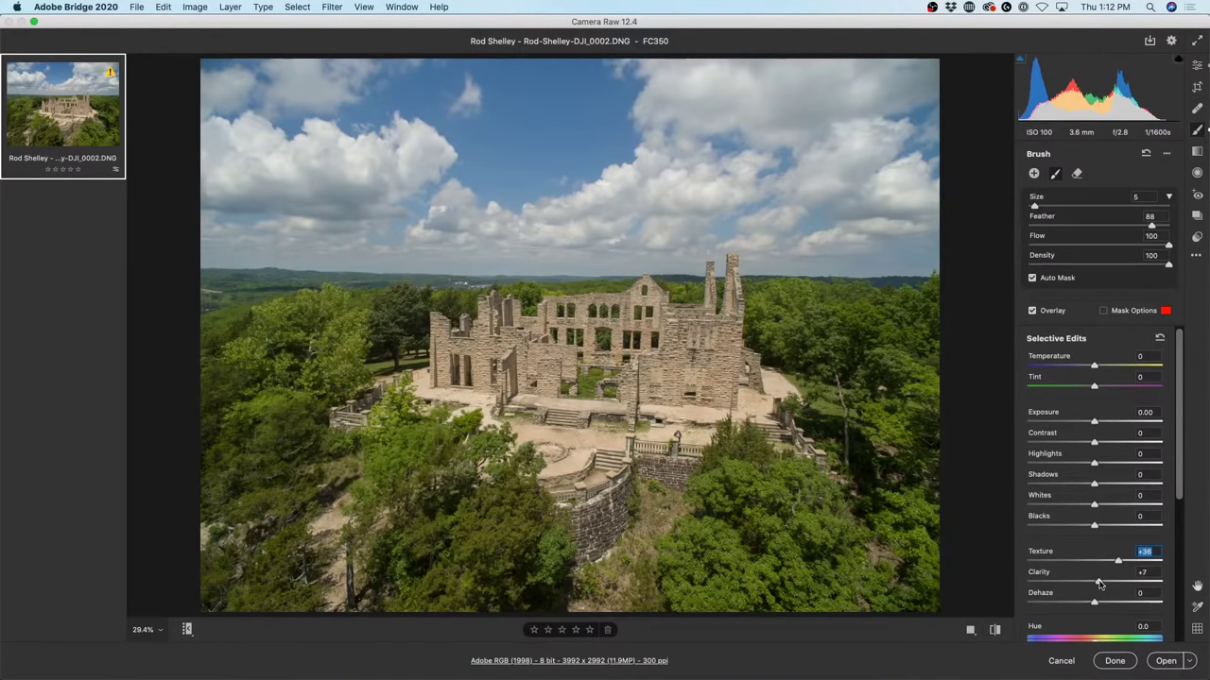
key(Tab)
mouse_move(1178, 417)
mouse_down()
mouse_move(1183, 523)
mouse_move(1181, 407)
mouse_up()
drag(1095, 368, 1098, 370)
drag(1096, 444, 1083, 537)
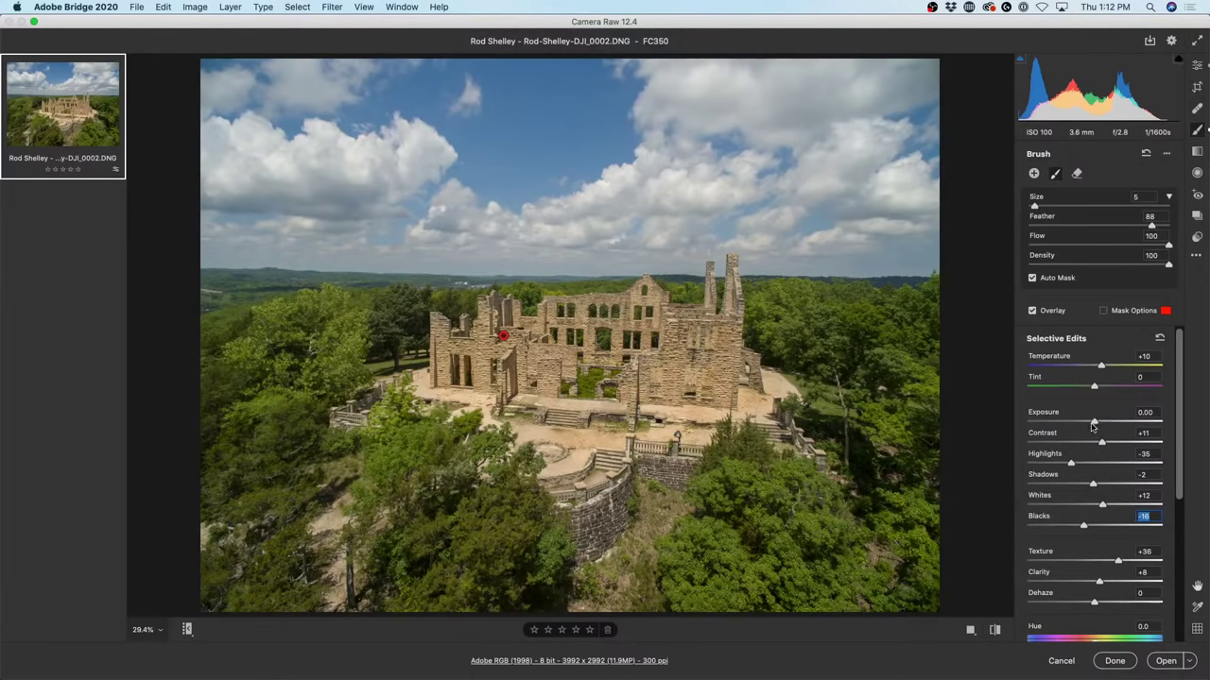
drag(1095, 424, 1098, 424)
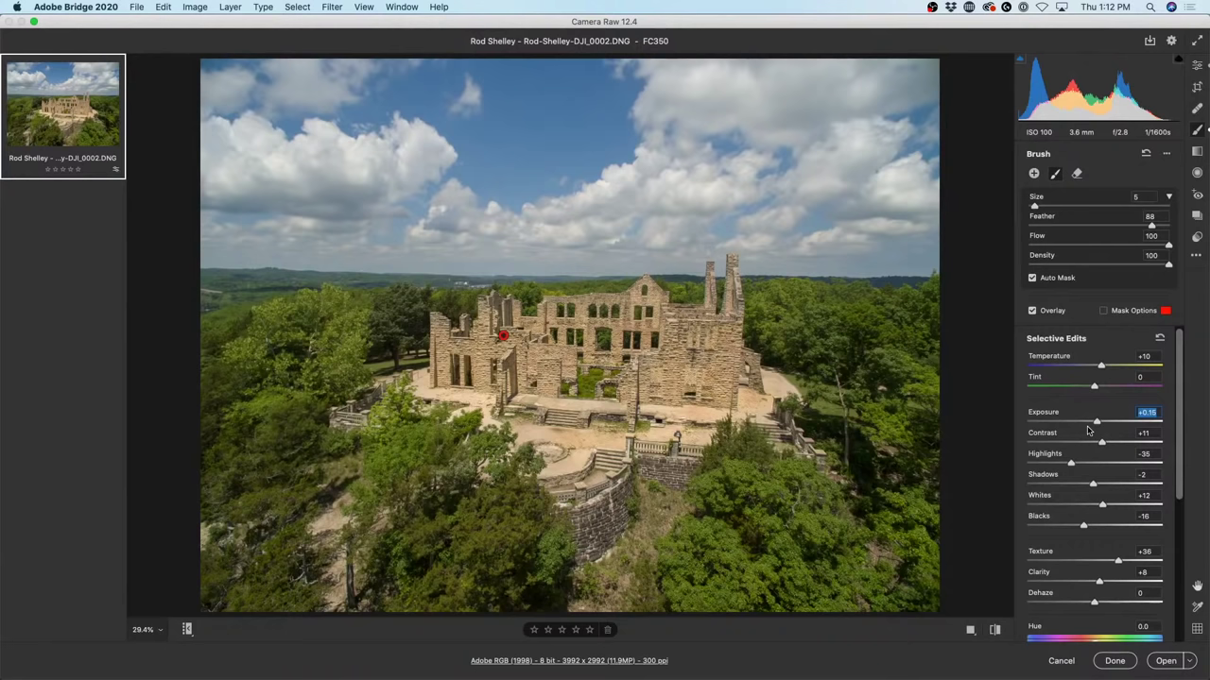
key(backslash)
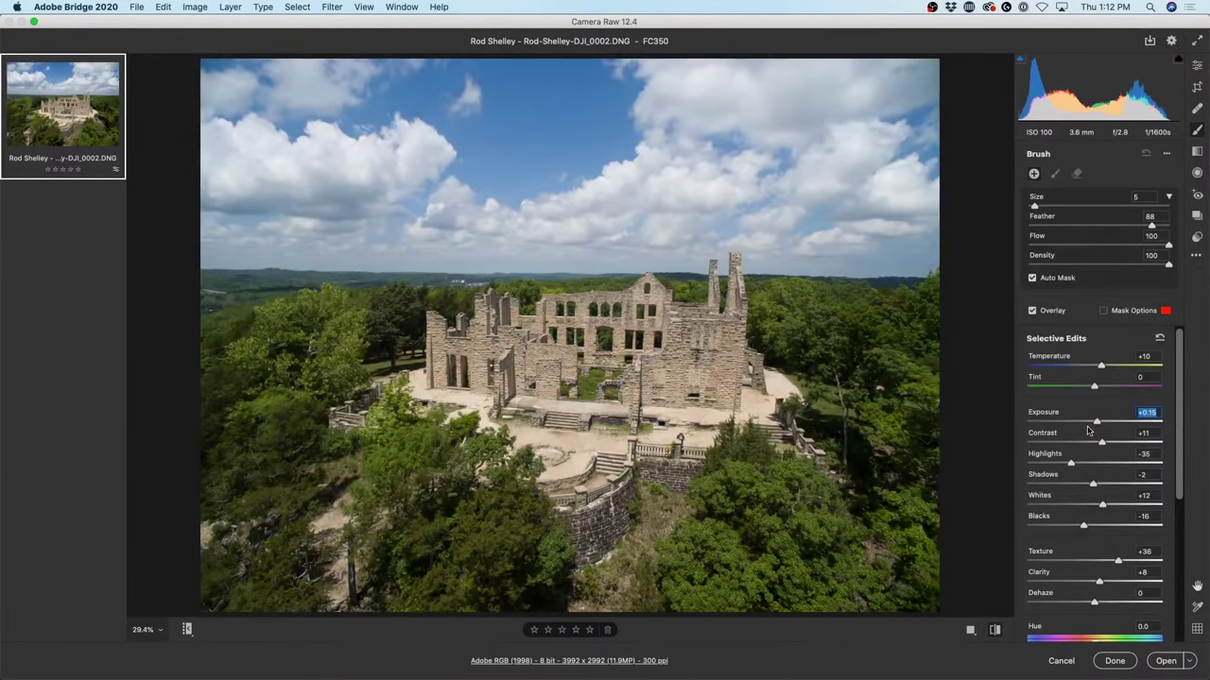
key(backslash)
key(backslash)
key(backslash)
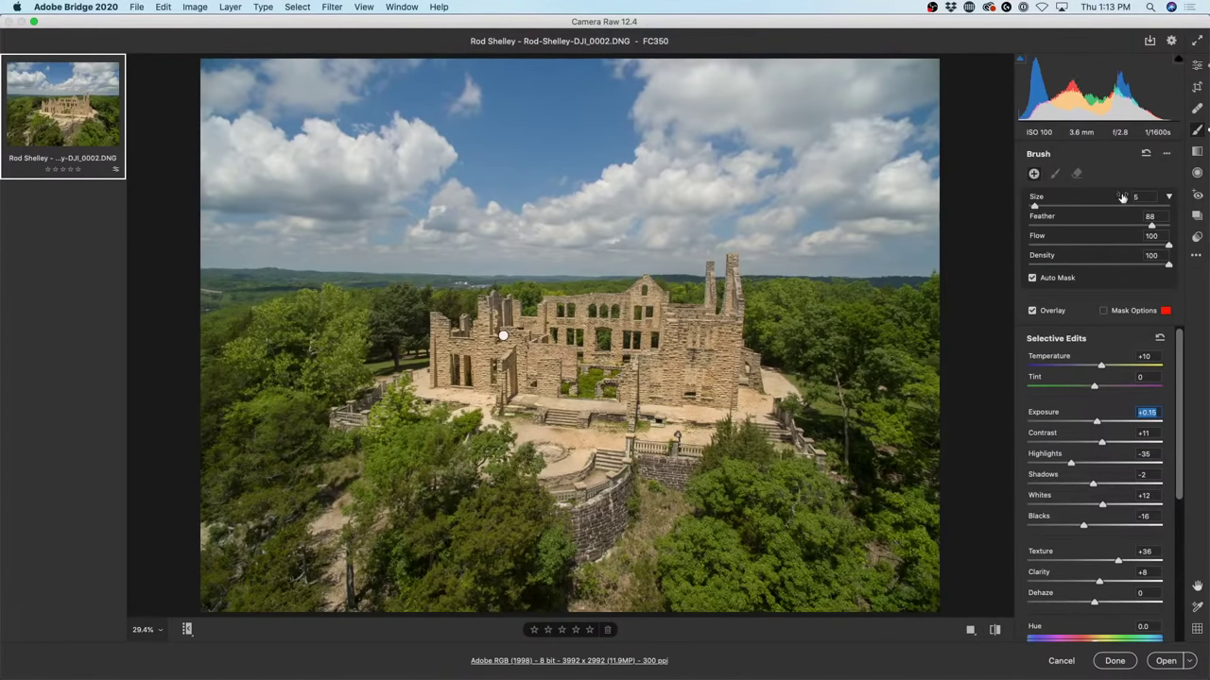
Return to the global Edit panel and hold Shift so Open becomes Open Object.
click(1197, 67)
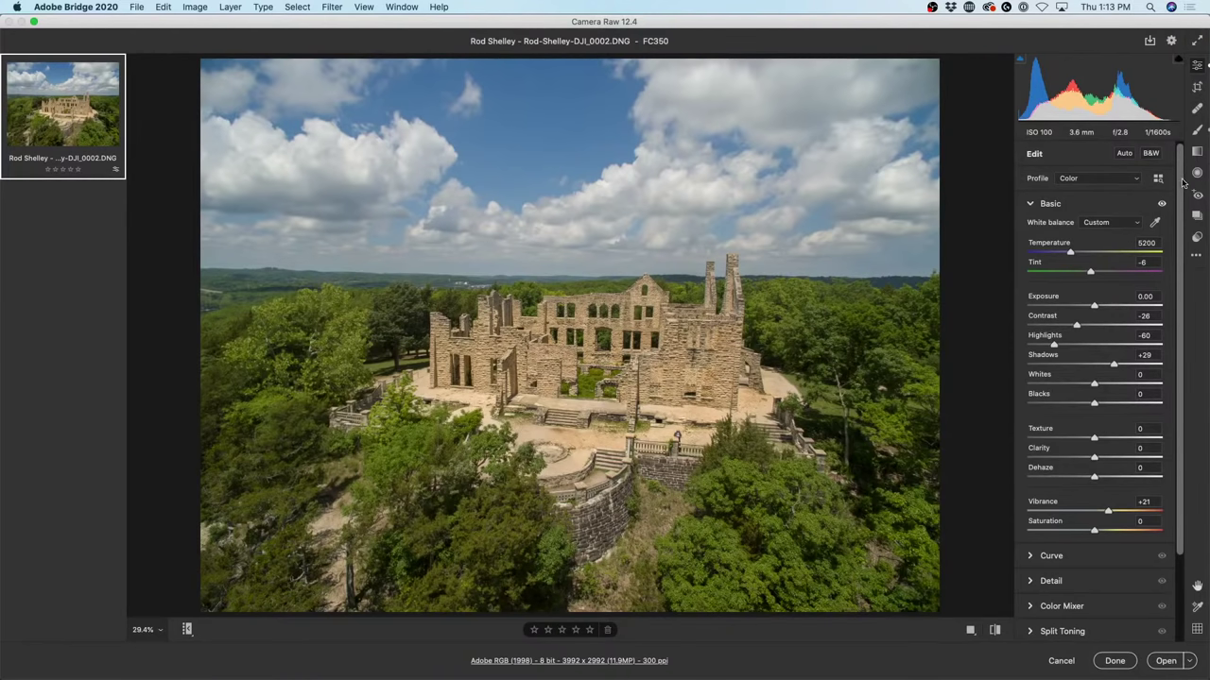
scroll(1180, 187, down, 5)
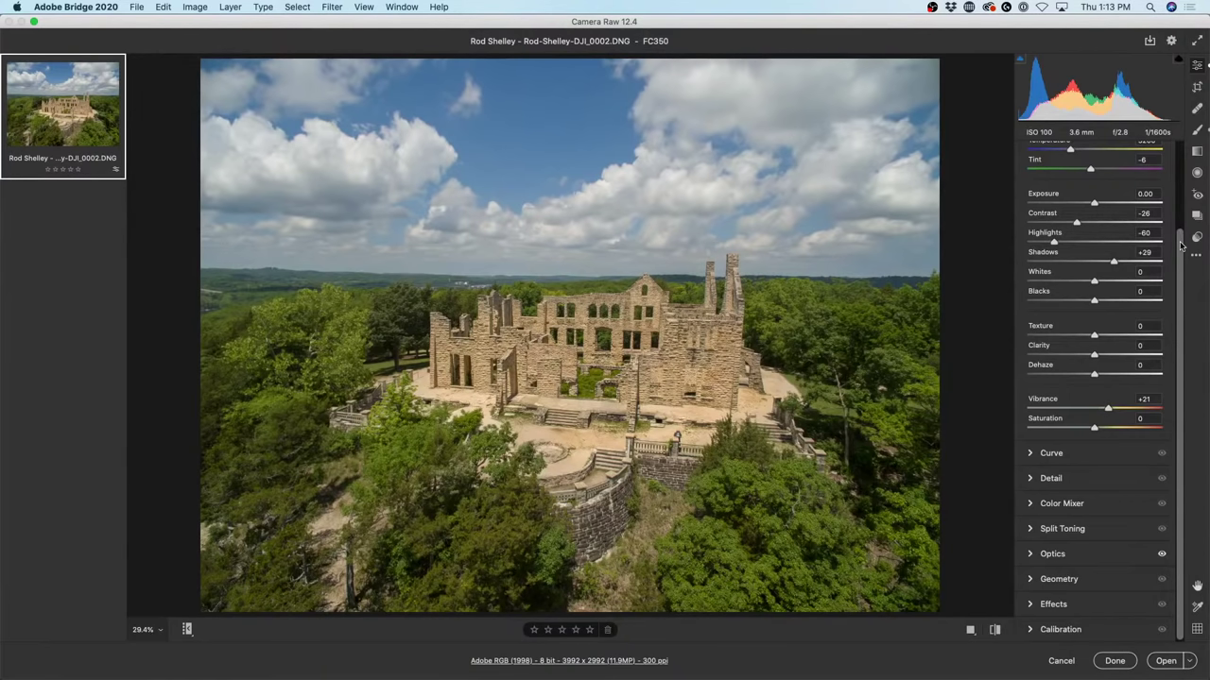
scroll(1179, 246, up, 5)
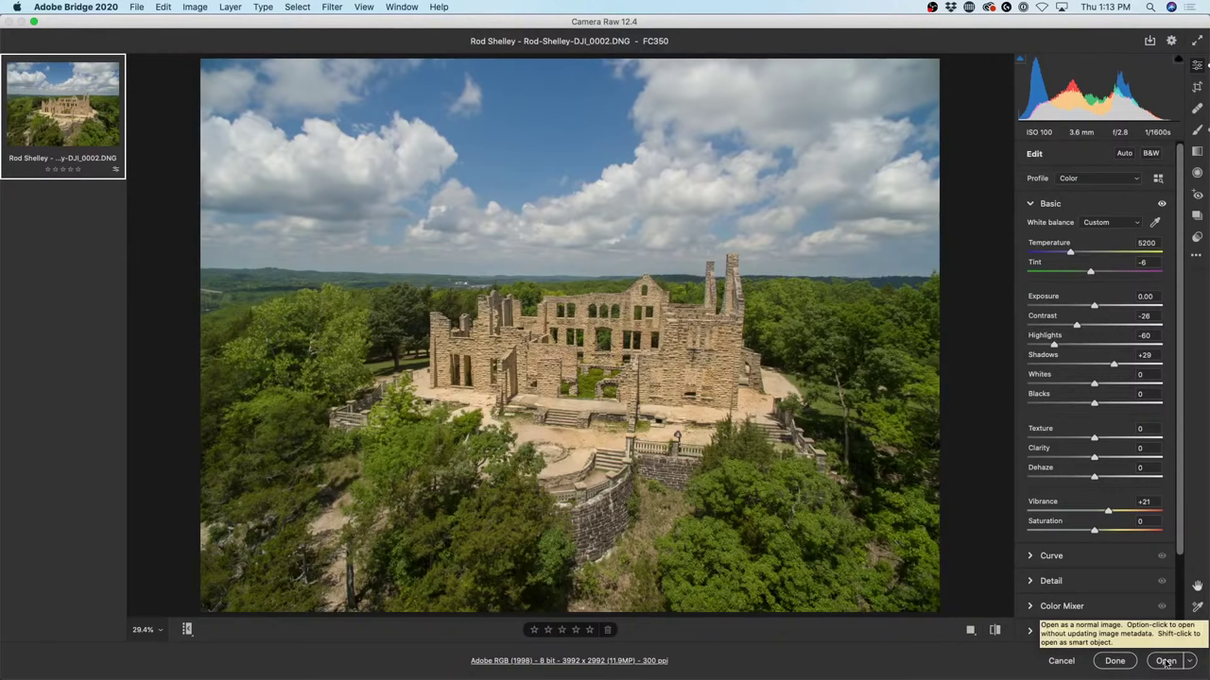
key(shift)
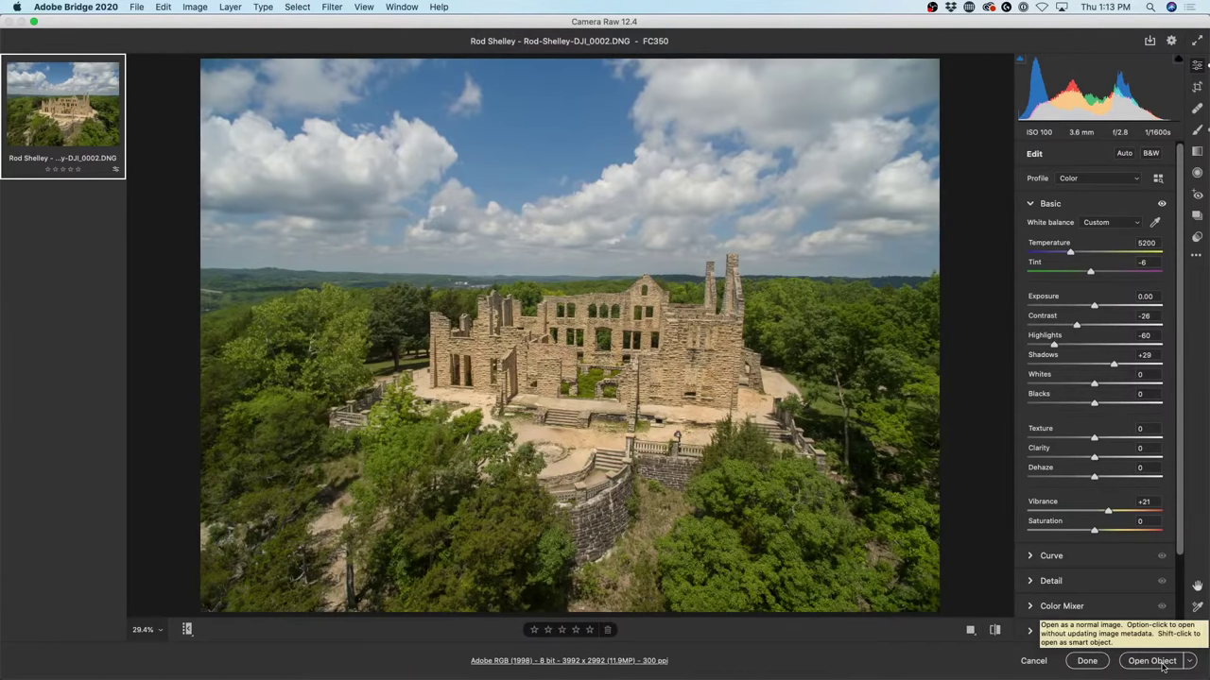
Place the photo in Photoshop as a smart object, fit it, and reopen its Camera Raw settings.
shift+click(1162, 667)
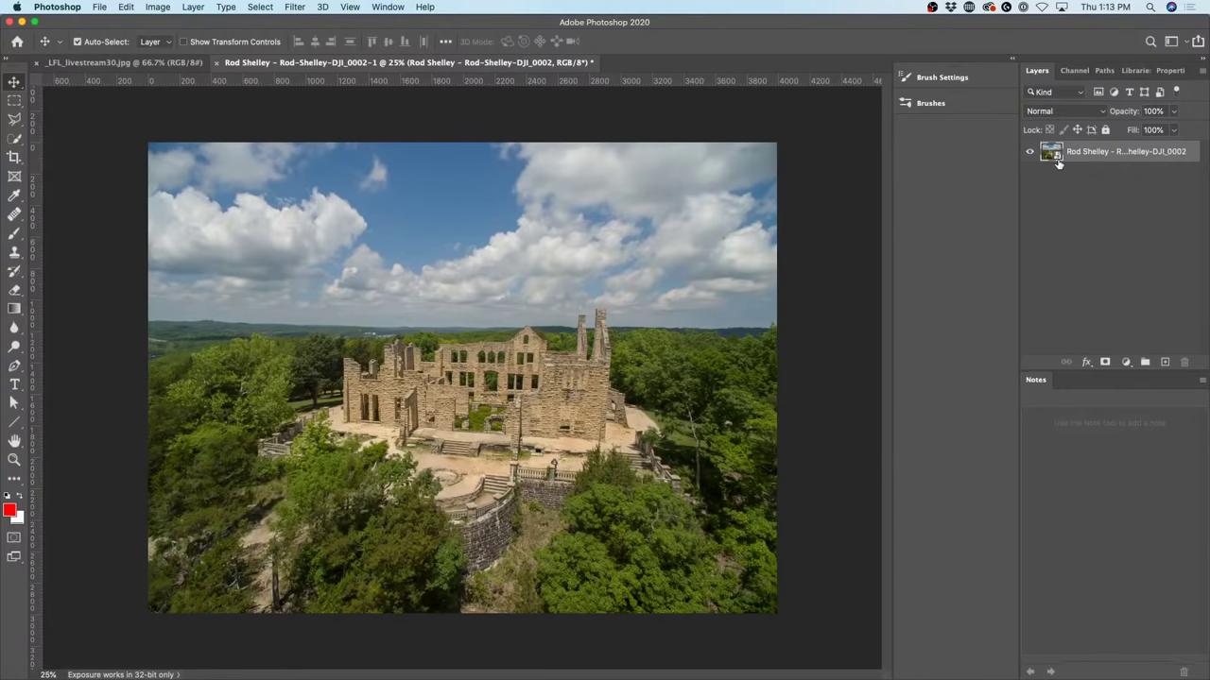
key(super+0)
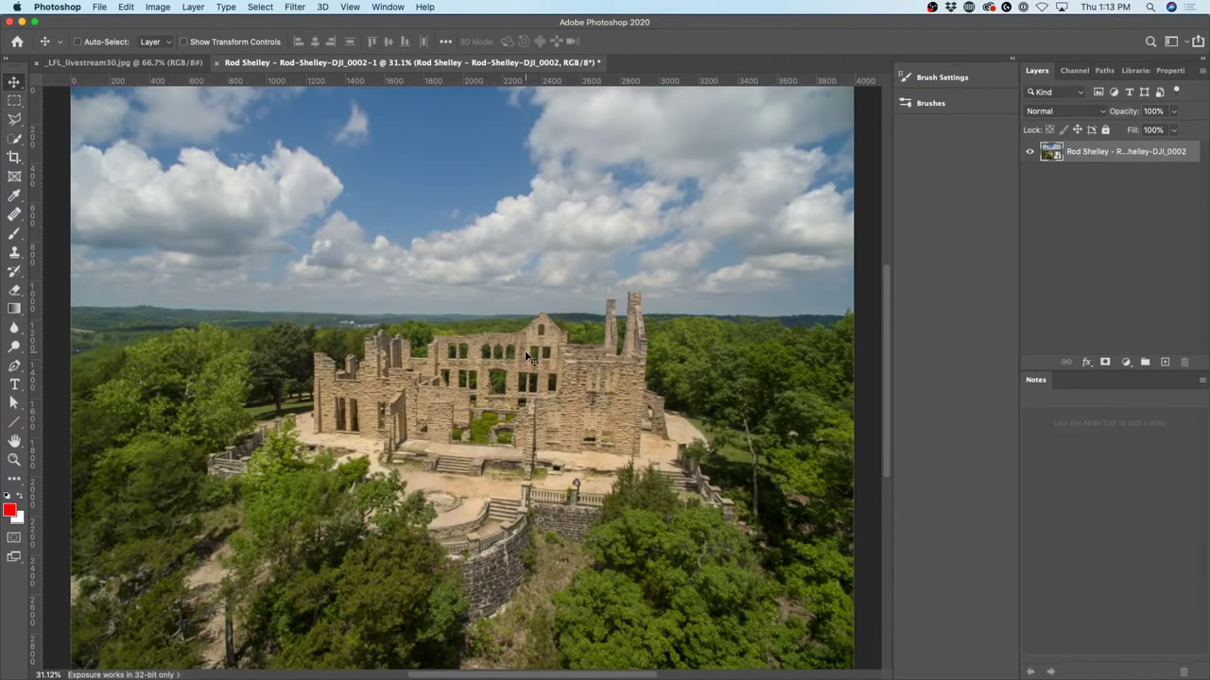
scroll(529, 357, down, 1)
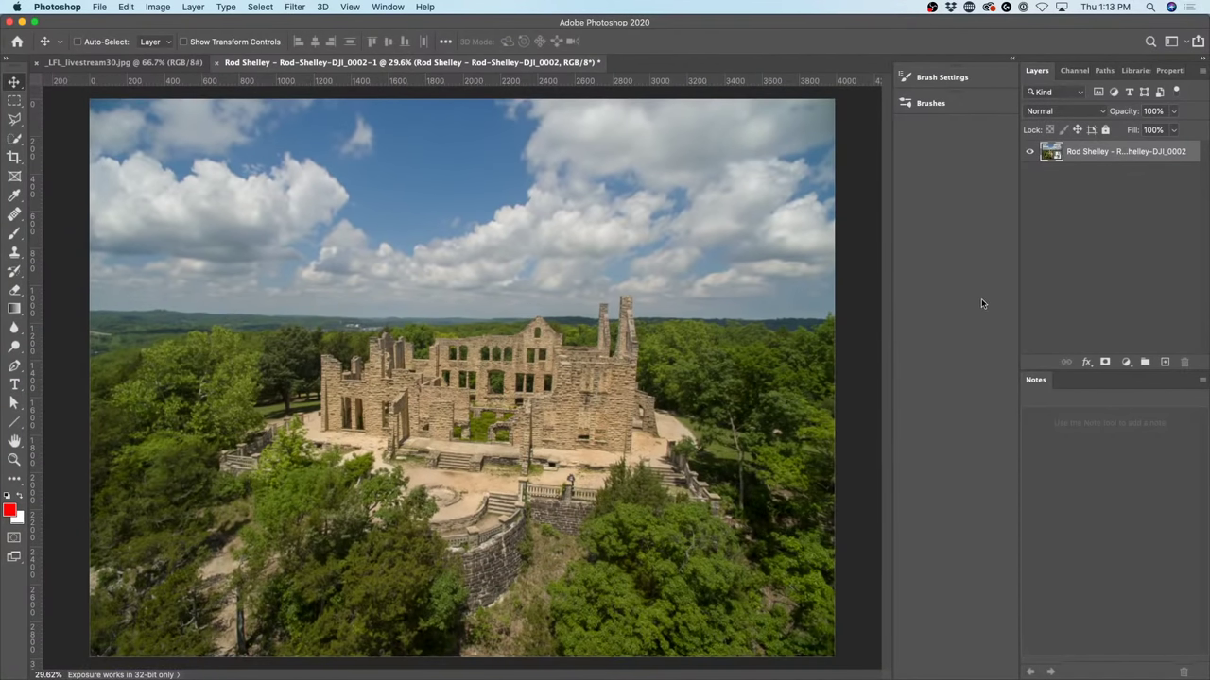
double_click(1050, 152)
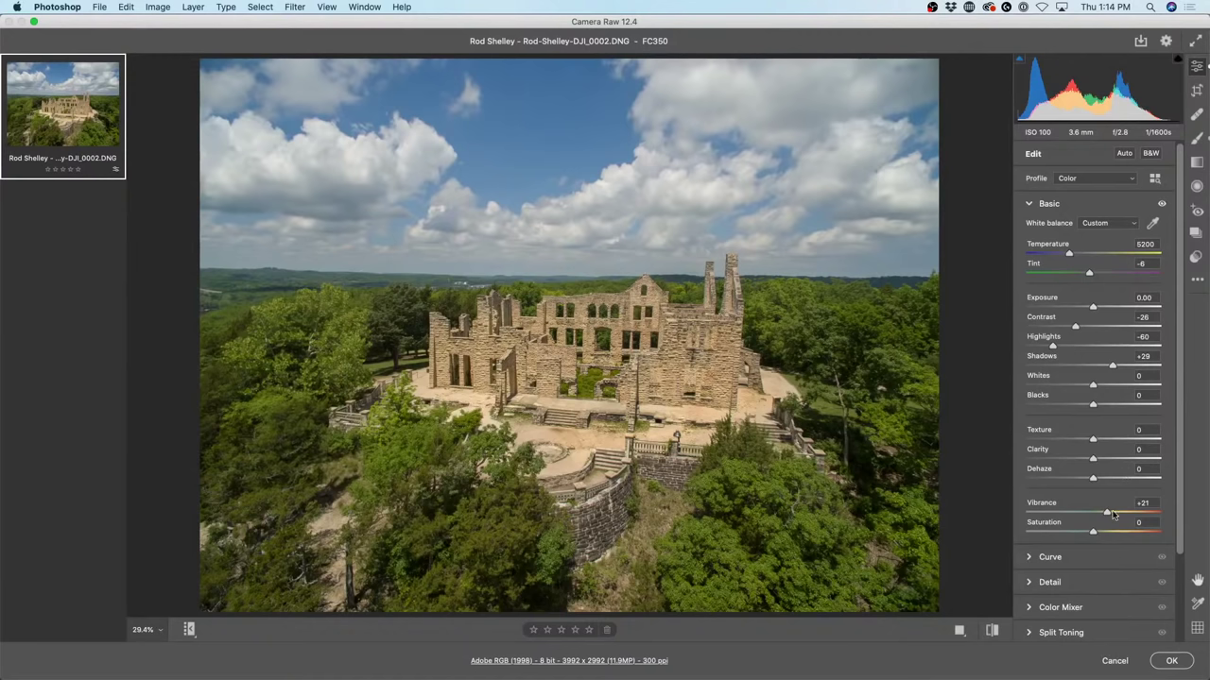
Set Vibrance to +8 and Saturation to -4, then expand the Color Mixer section.
drag(1107, 514, 1088, 532)
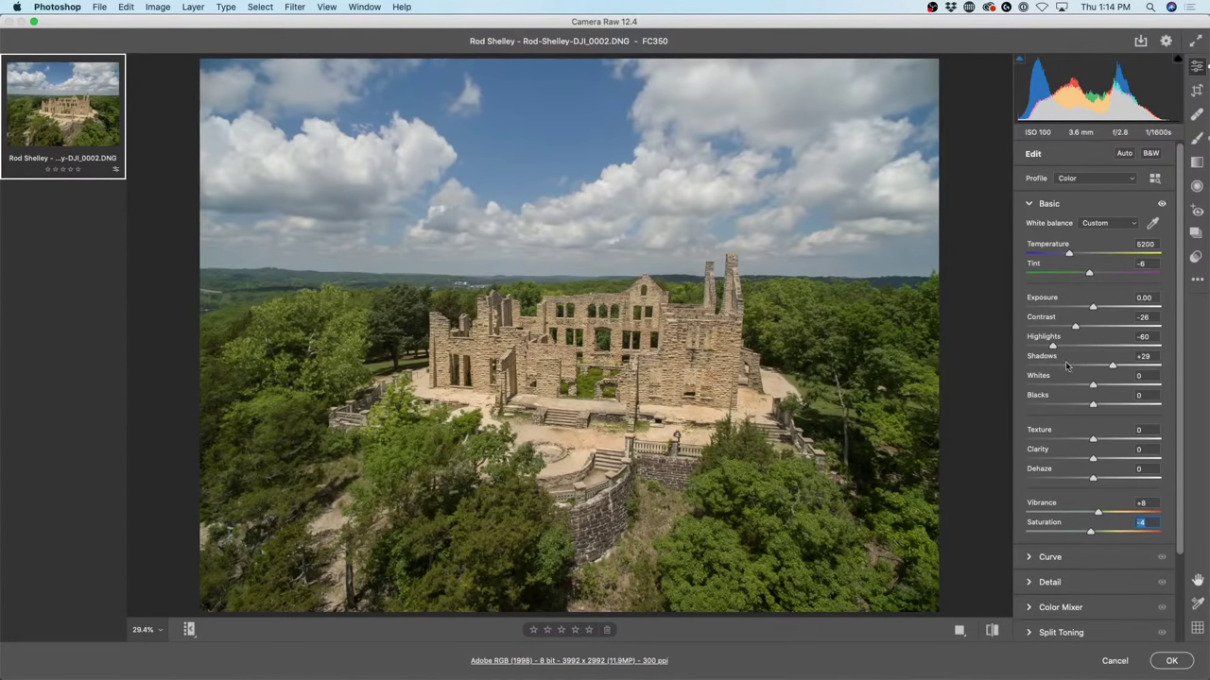
scroll(1178, 274, down, 3)
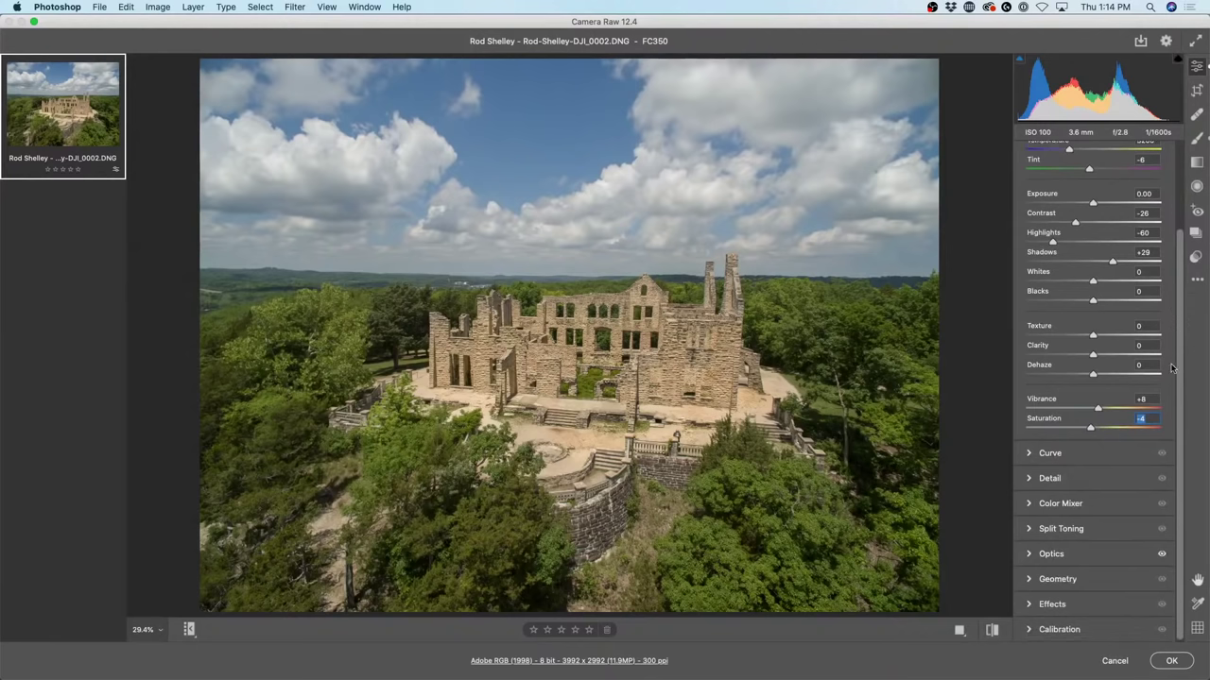
click(1031, 503)
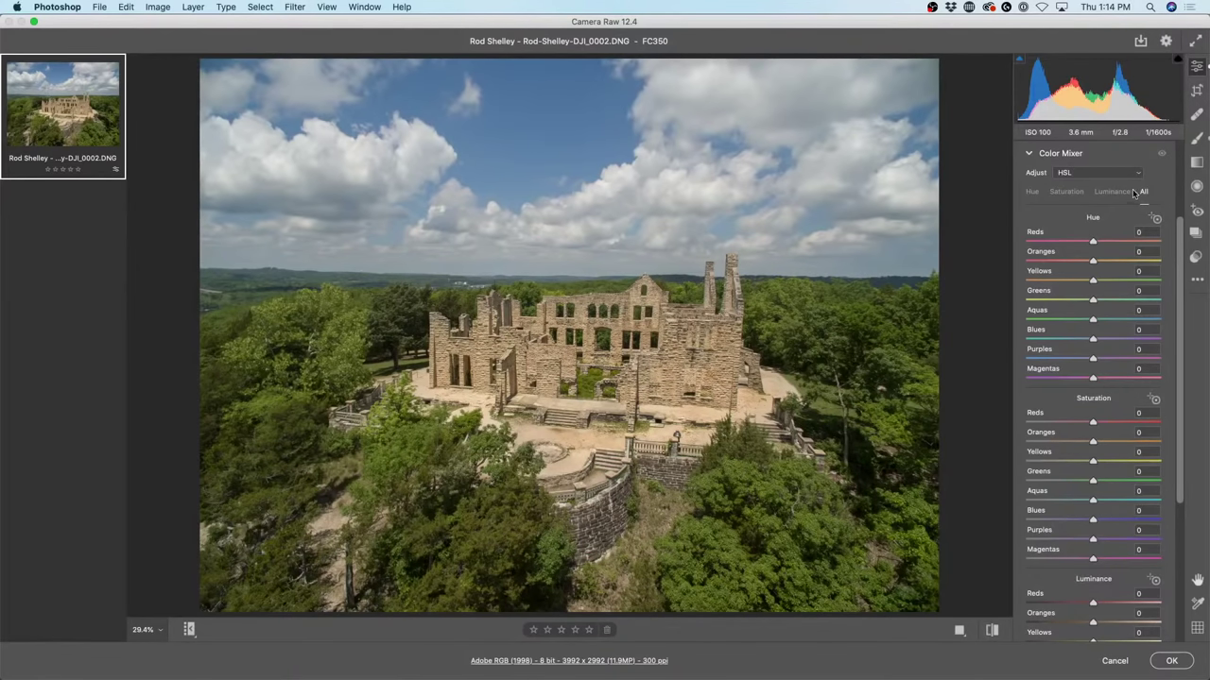
click(1032, 192)
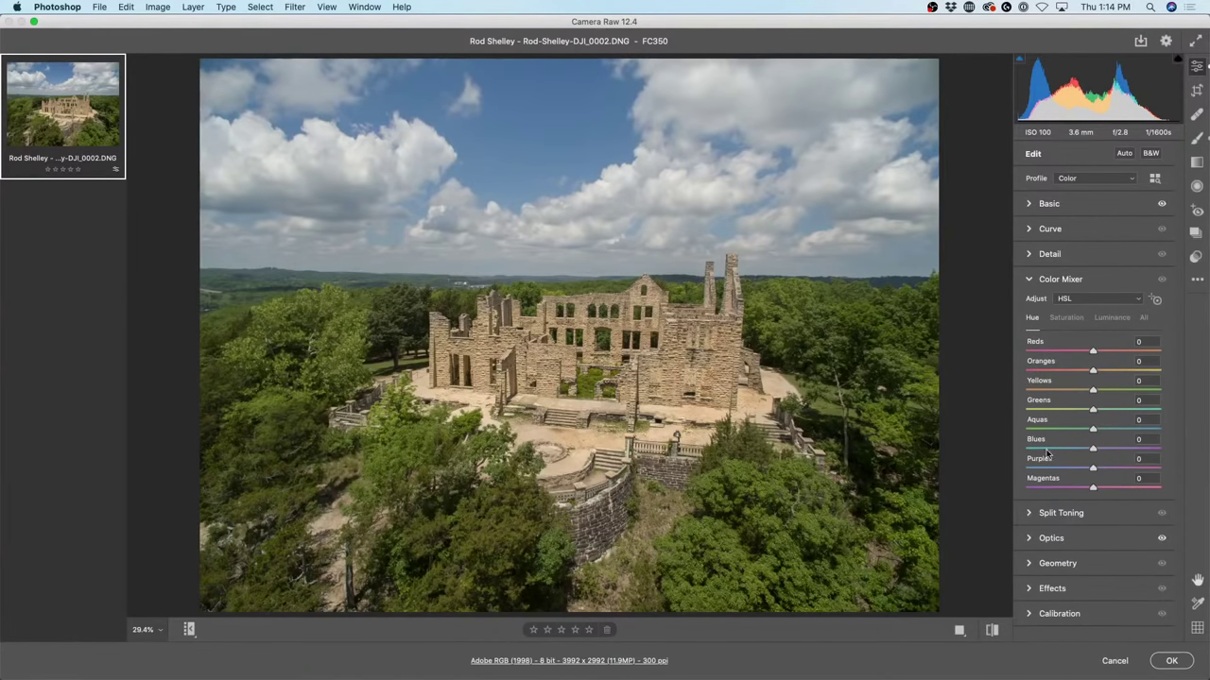
click(1068, 319)
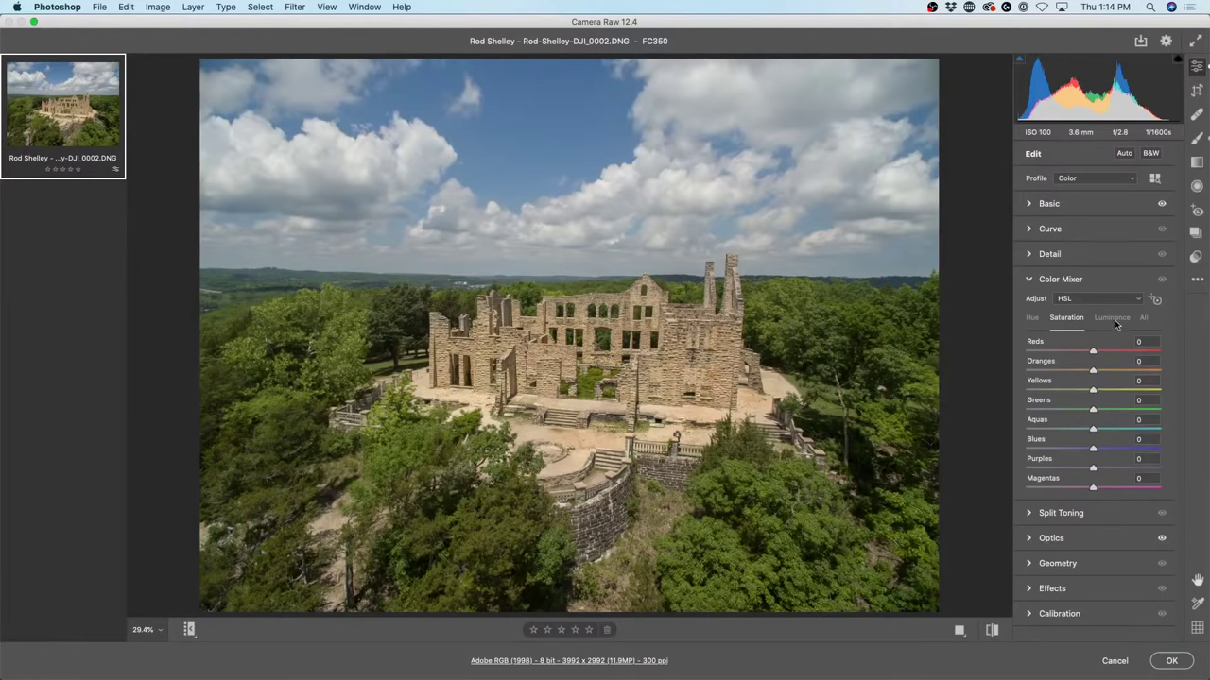
click(1113, 319)
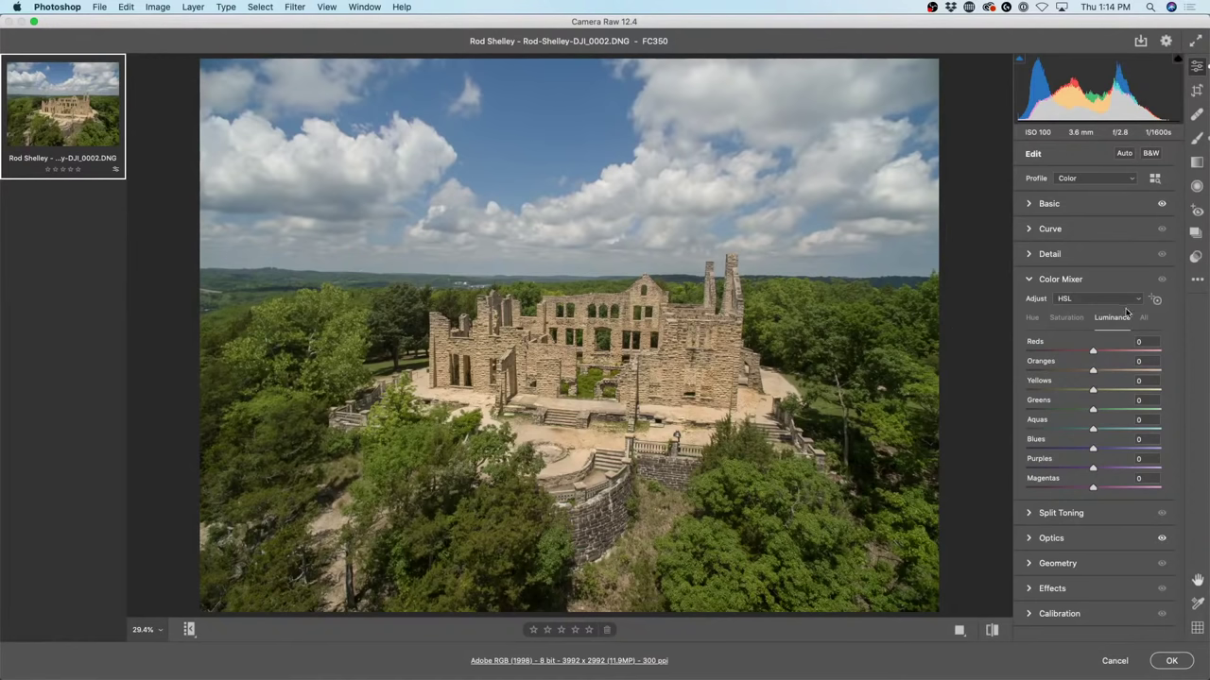
click(1142, 319)
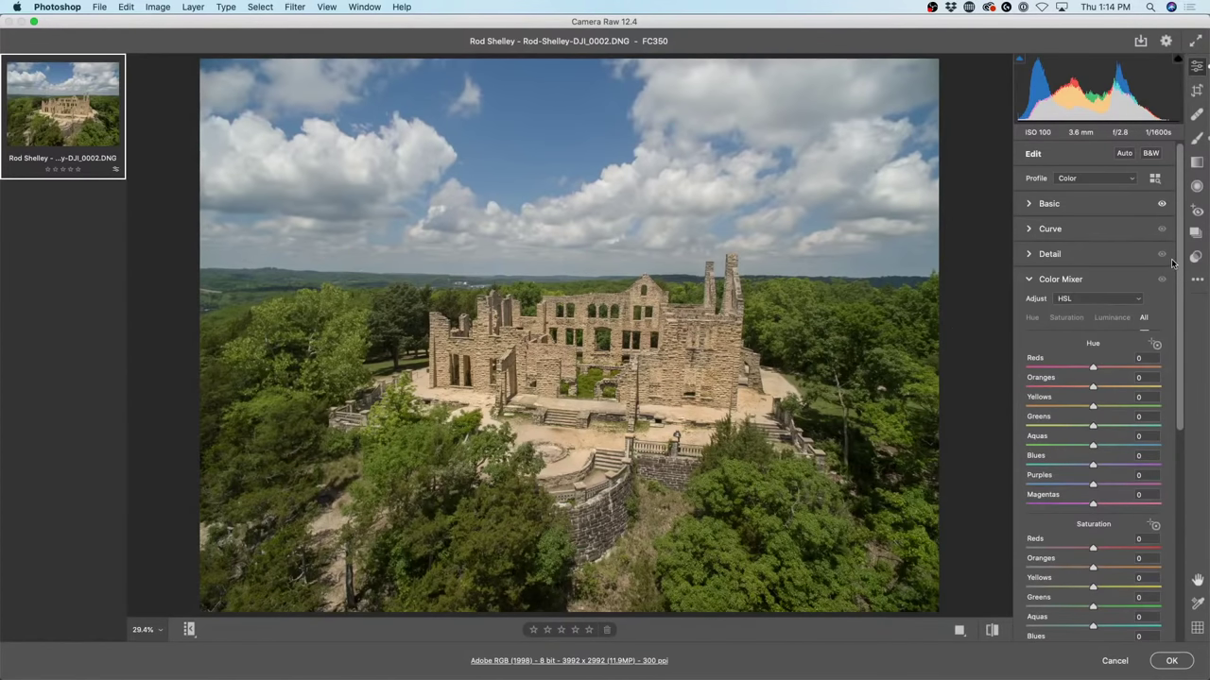
scroll(1163, 293, down, 5)
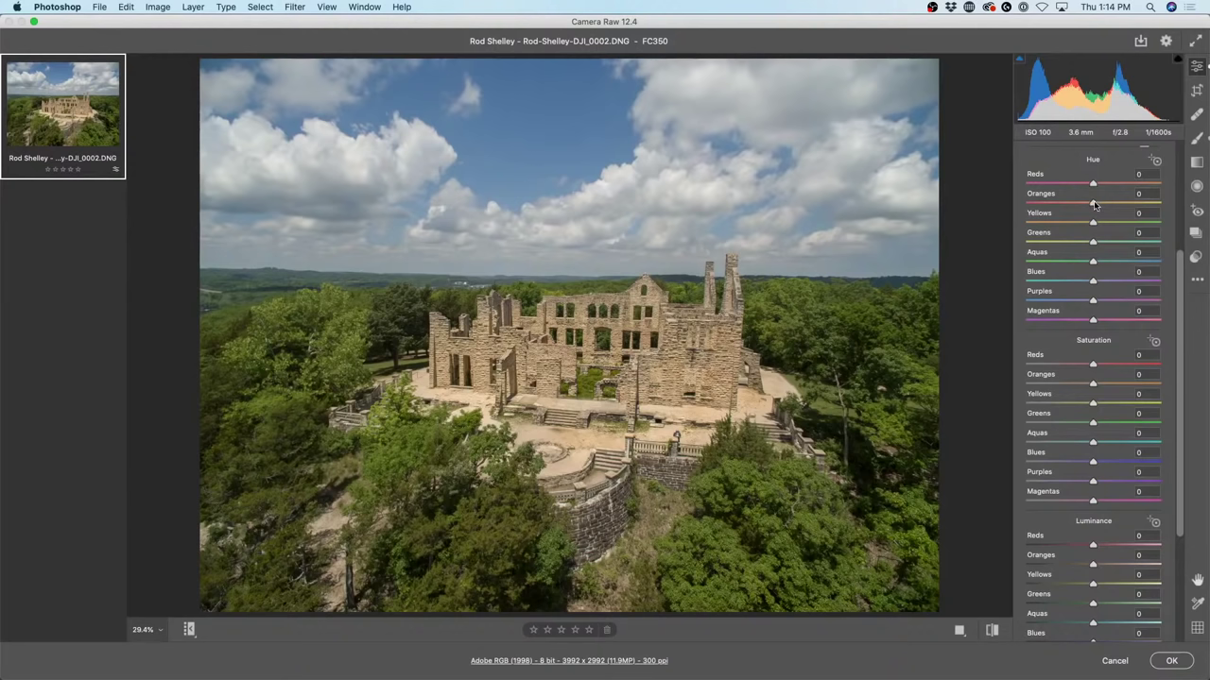
Shift hues Oranges +6, Greens +14 and cut saturation Oranges -31, Greens -35, comparing before/after.
drag(1094, 205, 1097, 245)
drag(1096, 244, 1106, 245)
drag(1092, 423, 1069, 425)
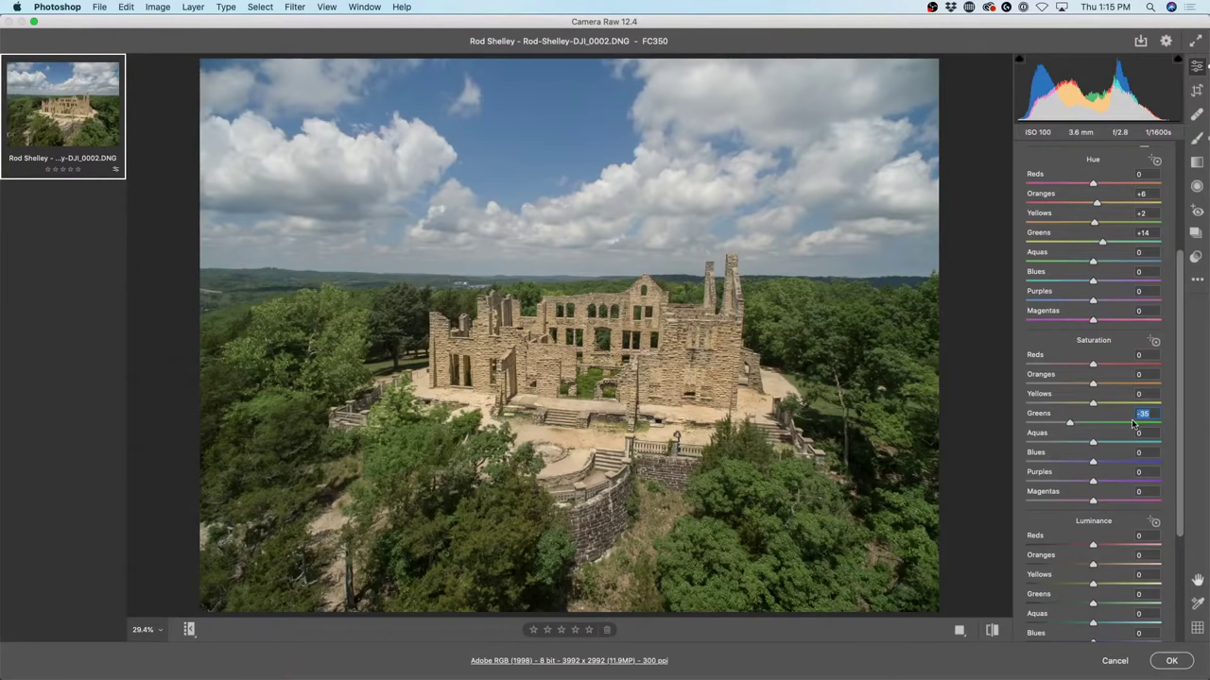
mouse_move(1093, 383)
mouse_down()
mouse_move(1072, 385)
mouse_move(1098, 367)
mouse_move(1098, 405)
mouse_up()
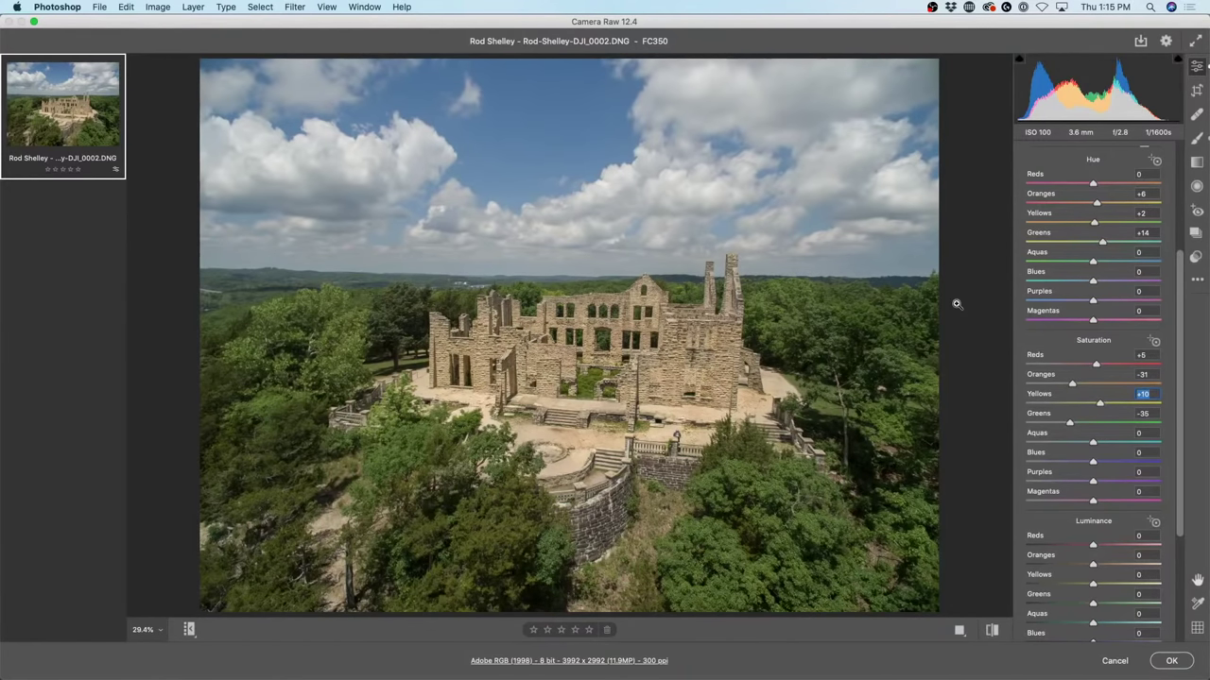
key(backslash)
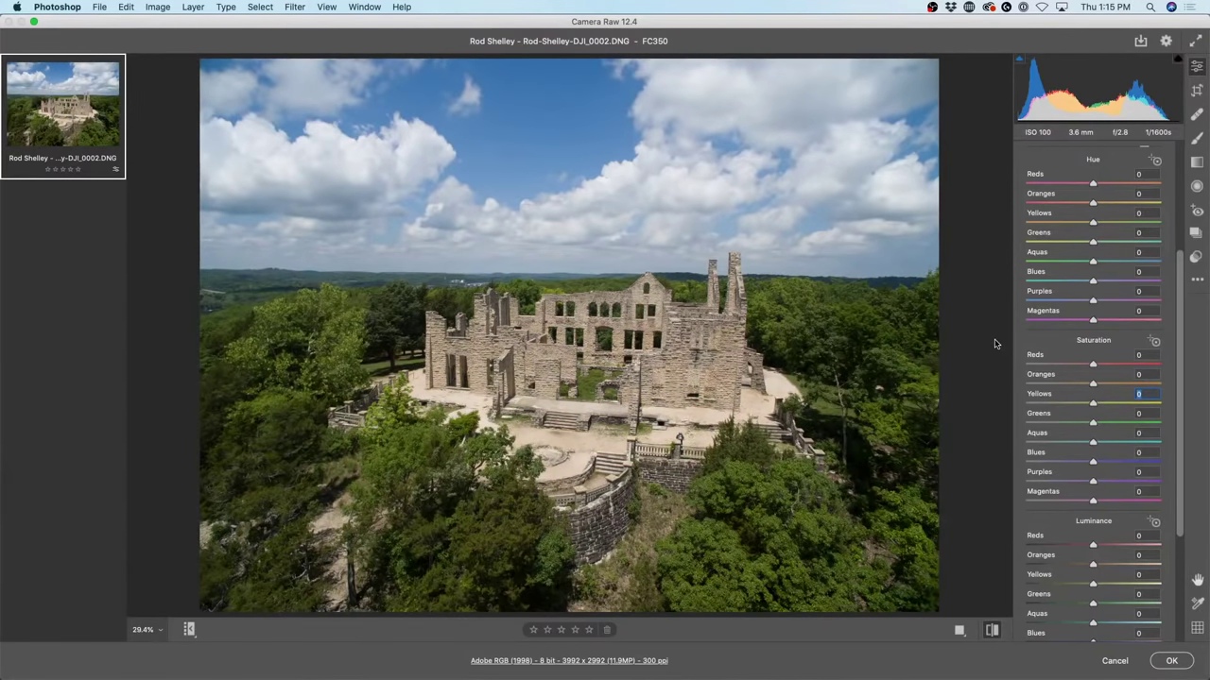
key(backslash)
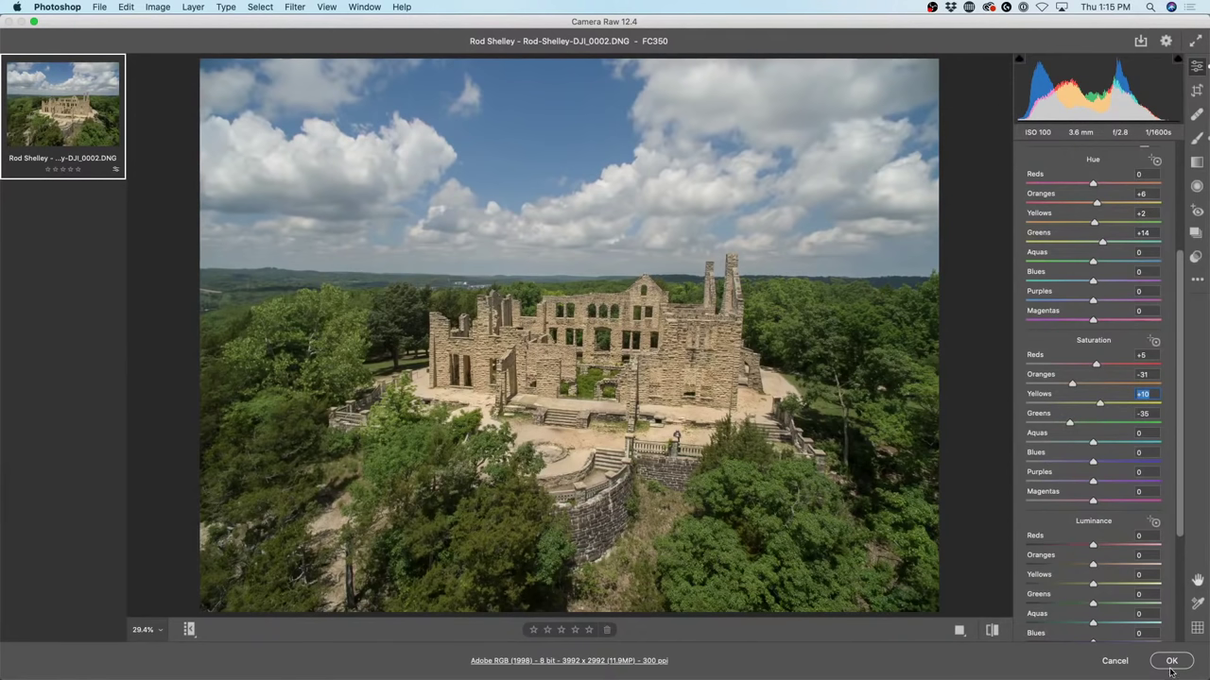
Apply the Camera Raw Color Mixer edits to the castle smart object.
click(1171, 665)
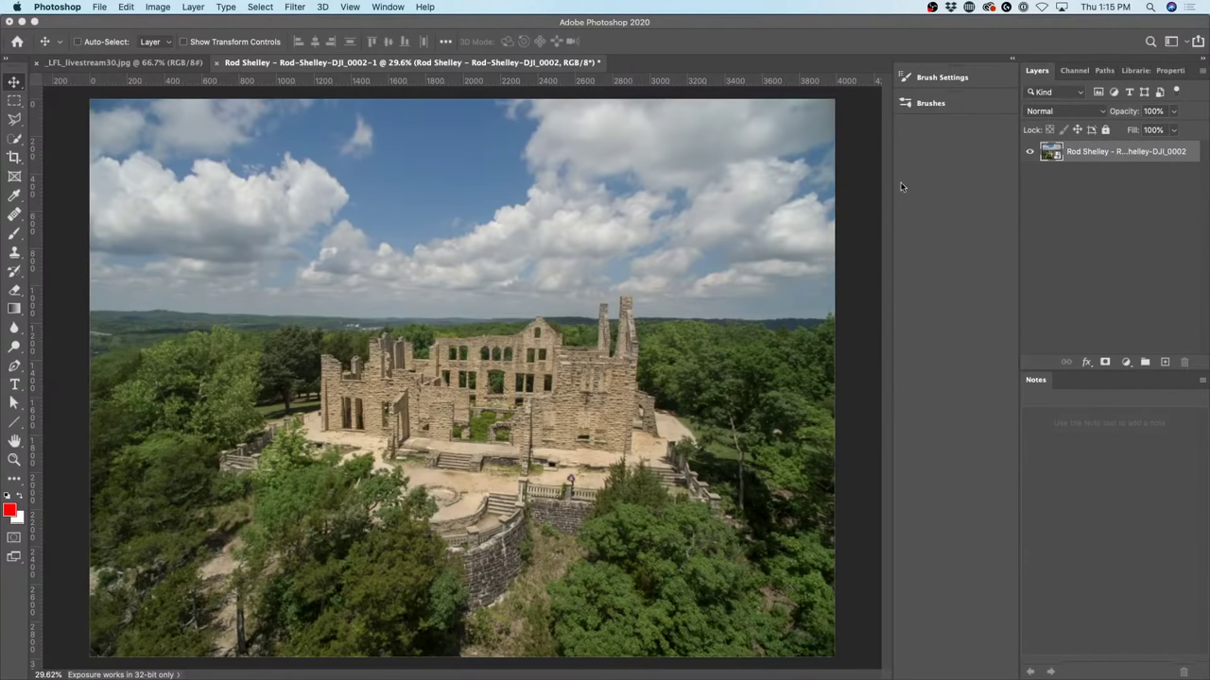
click(1011, 60)
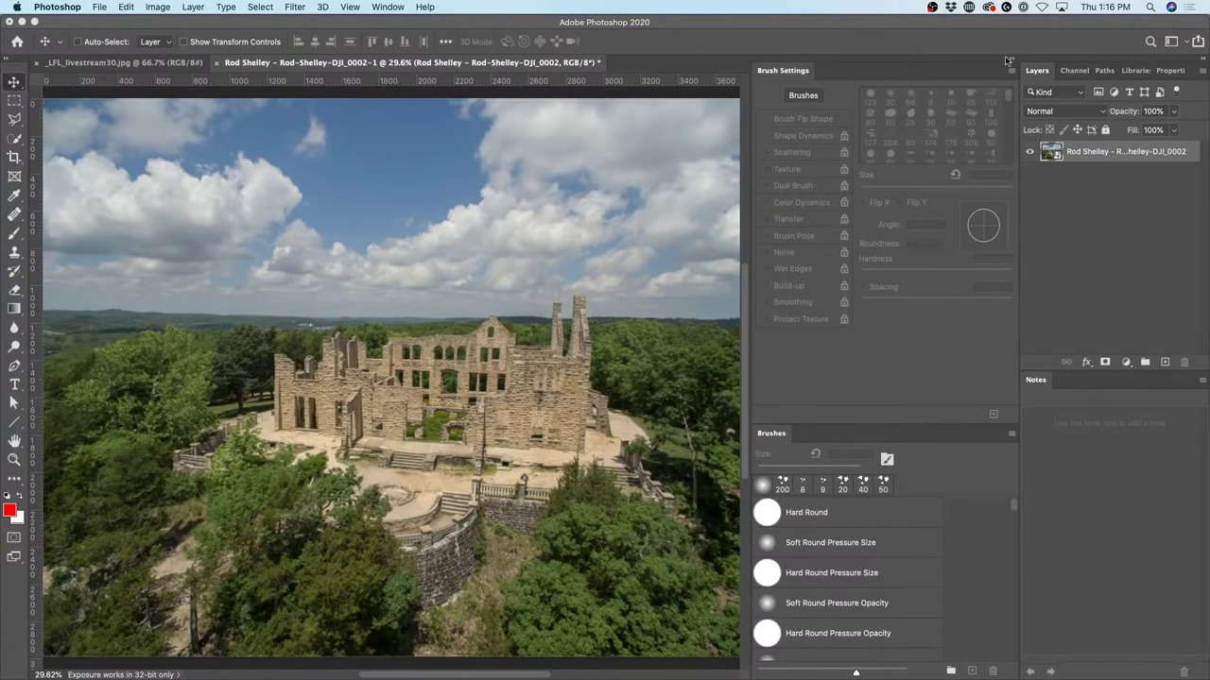
click(1011, 61)
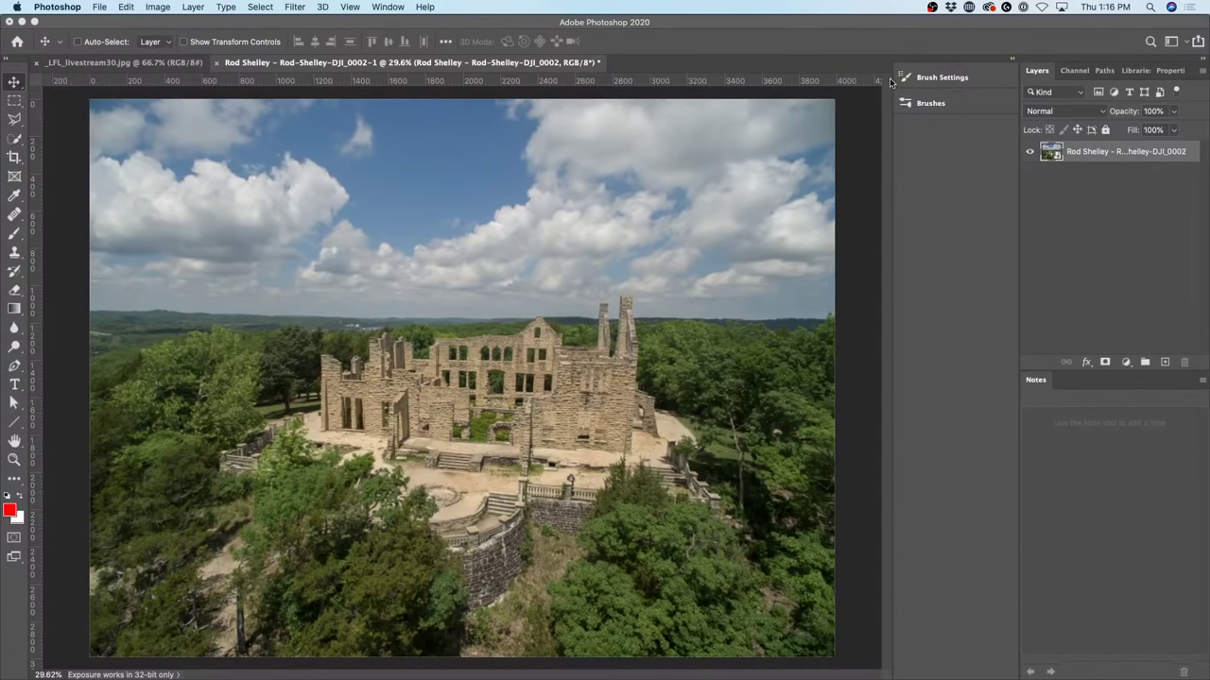
Duplicate the castle photo layer and set the copy's blend mode to Overlay.
drag(891, 76, 989, 81)
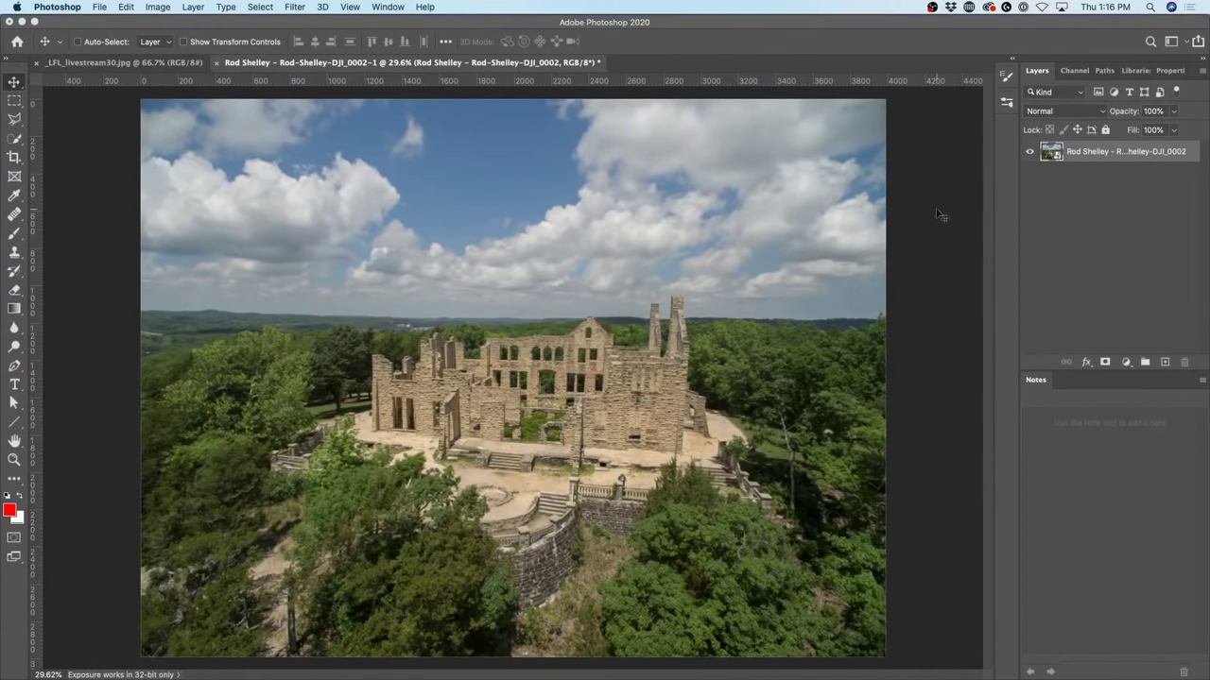
key(super+0)
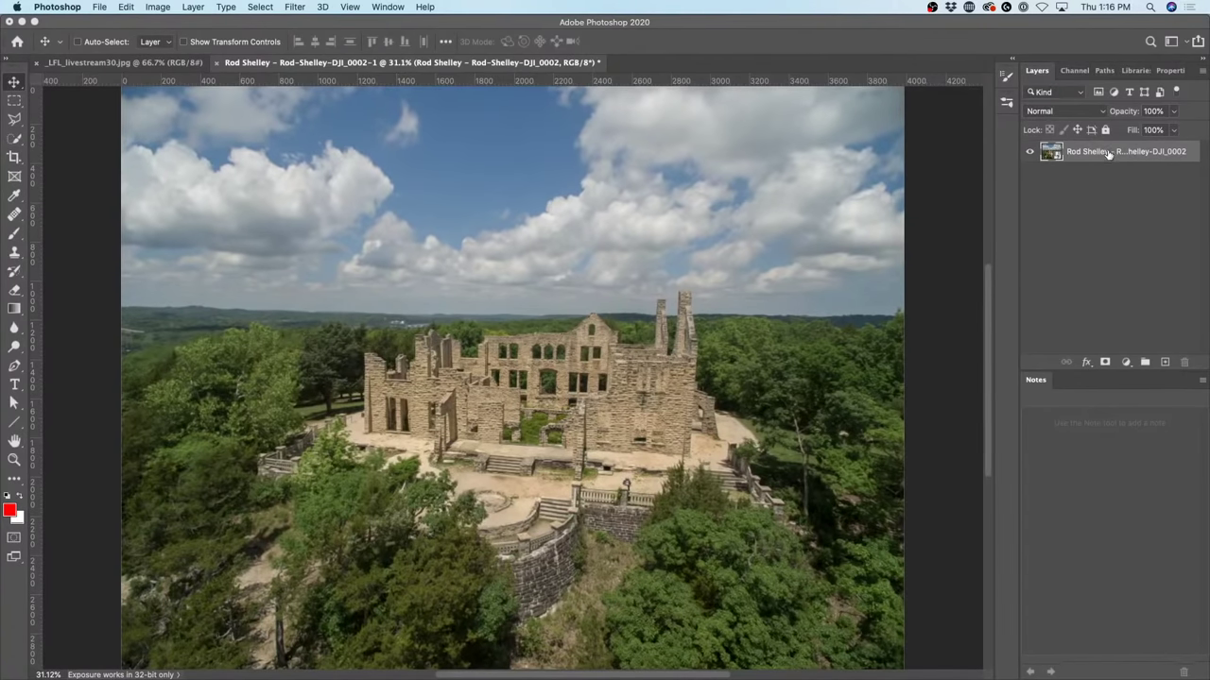
drag(1110, 149, 1164, 365)
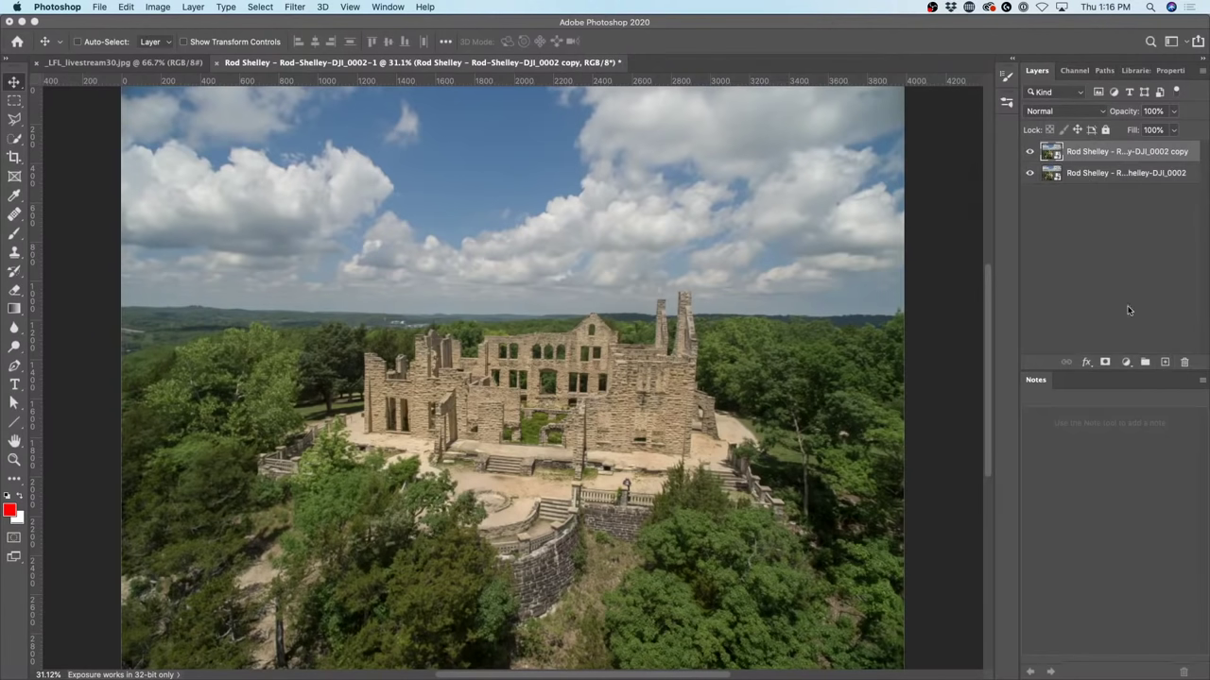
click(1029, 153)
click(1029, 154)
click(1047, 111)
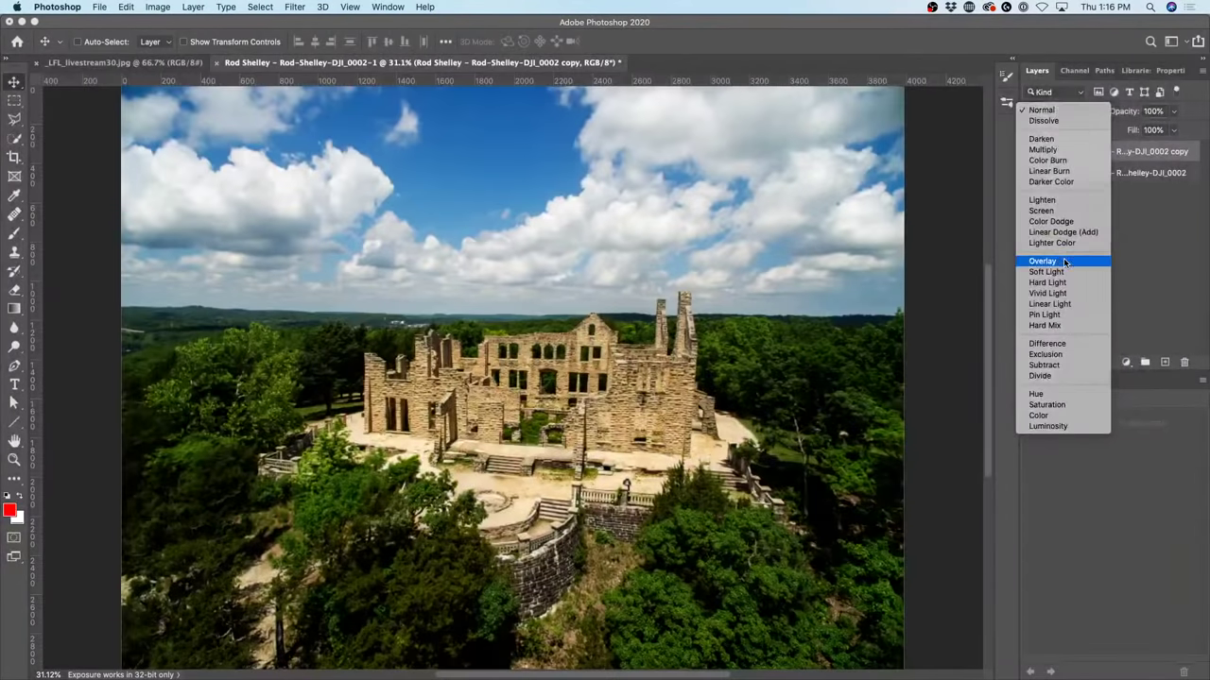
click(1068, 262)
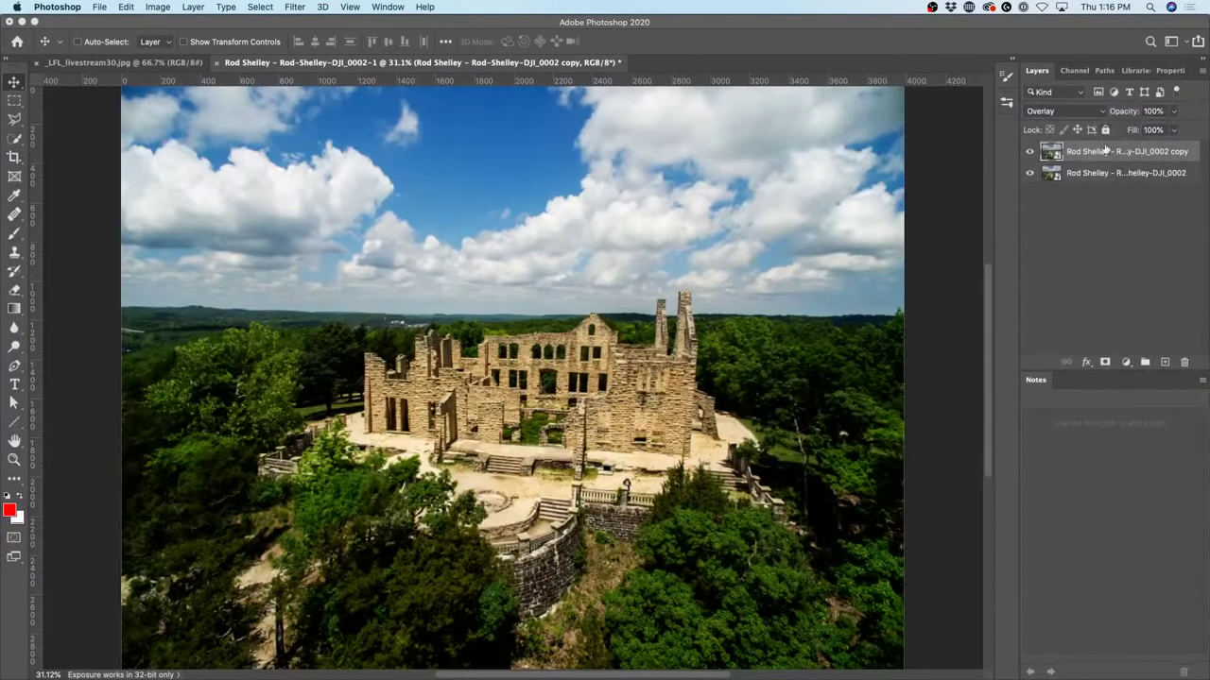
click(299, 7)
Apply a High Pass smart filter at minimum radius to the Overlay copy layer.
mouse_move(321, 266)
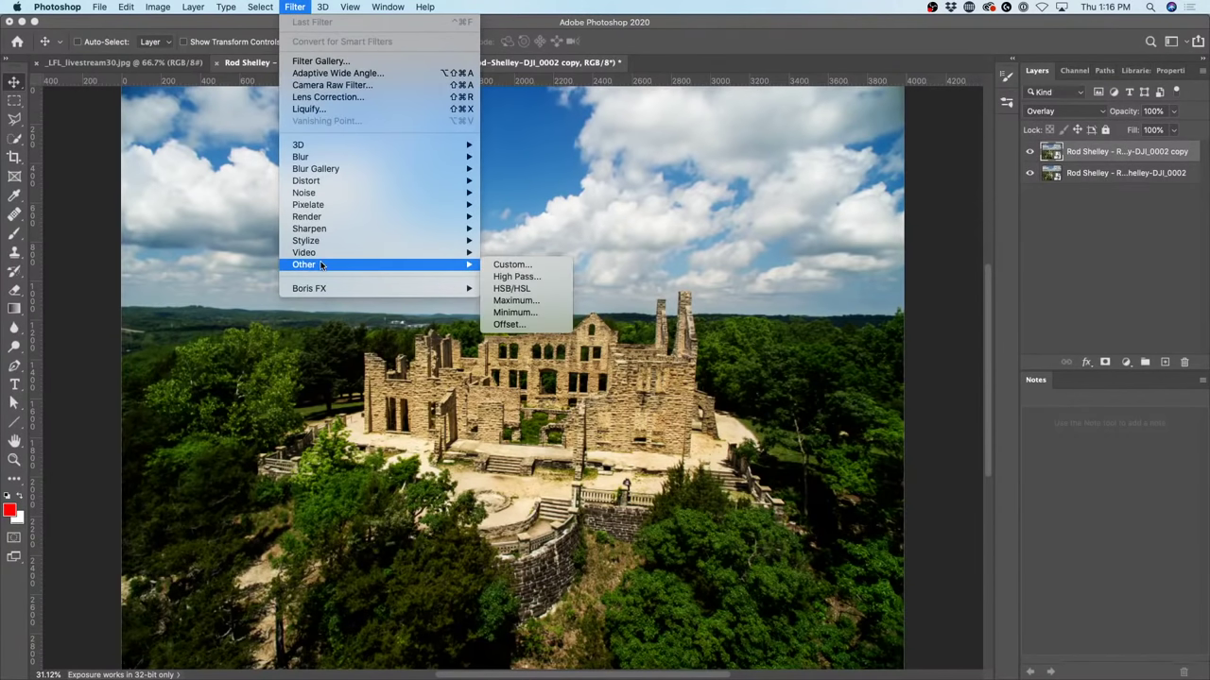
click(516, 276)
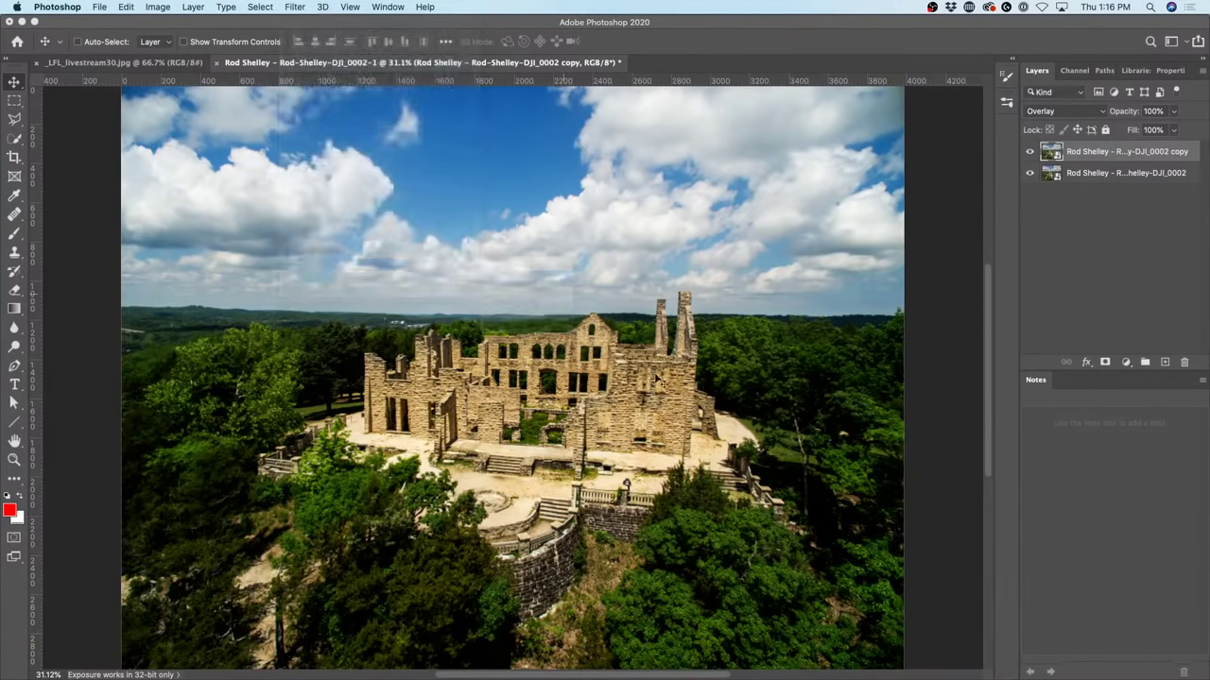
drag(576, 170, 788, 128)
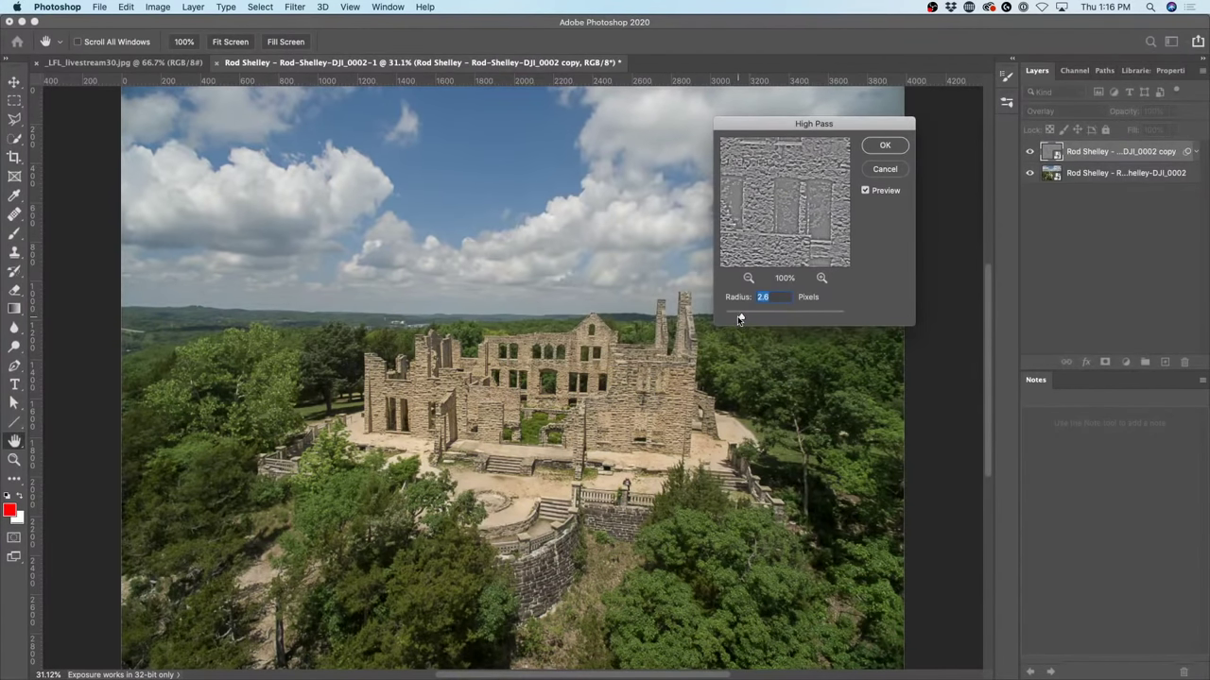
mouse_move(739, 320)
mouse_down()
mouse_move(724, 318)
mouse_move(822, 320)
mouse_move(695, 322)
mouse_move(741, 317)
mouse_up()
click(887, 145)
double_click(15, 459)
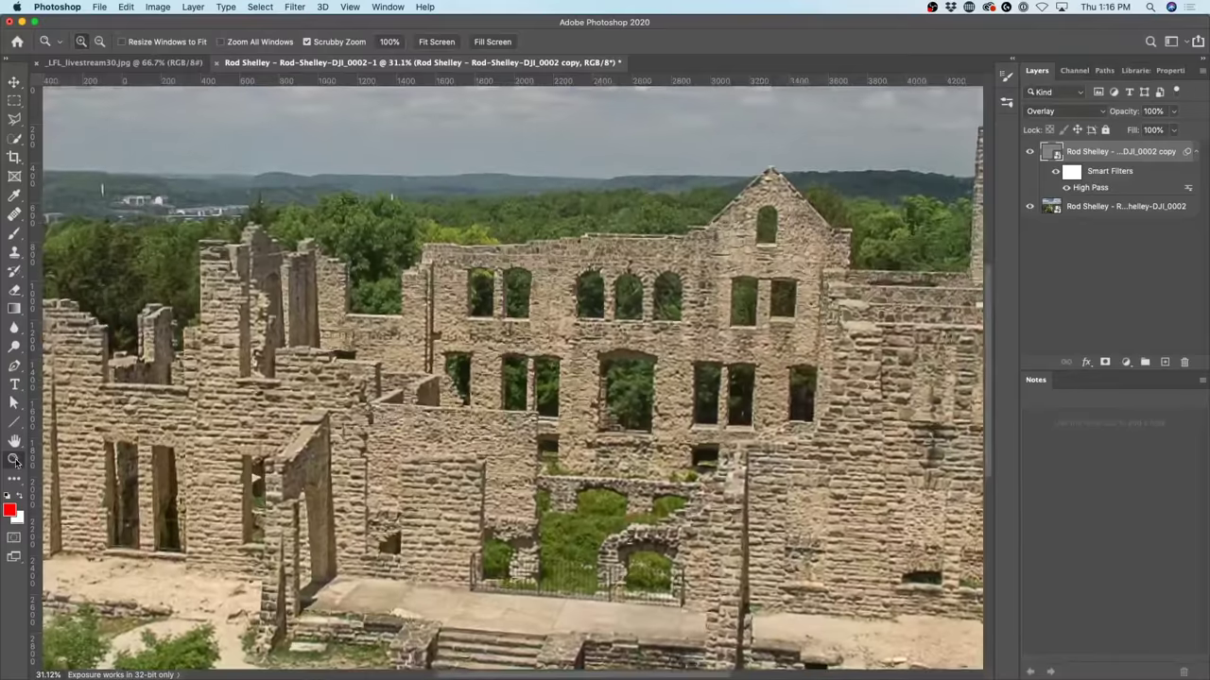
click(1030, 152)
click(1031, 152)
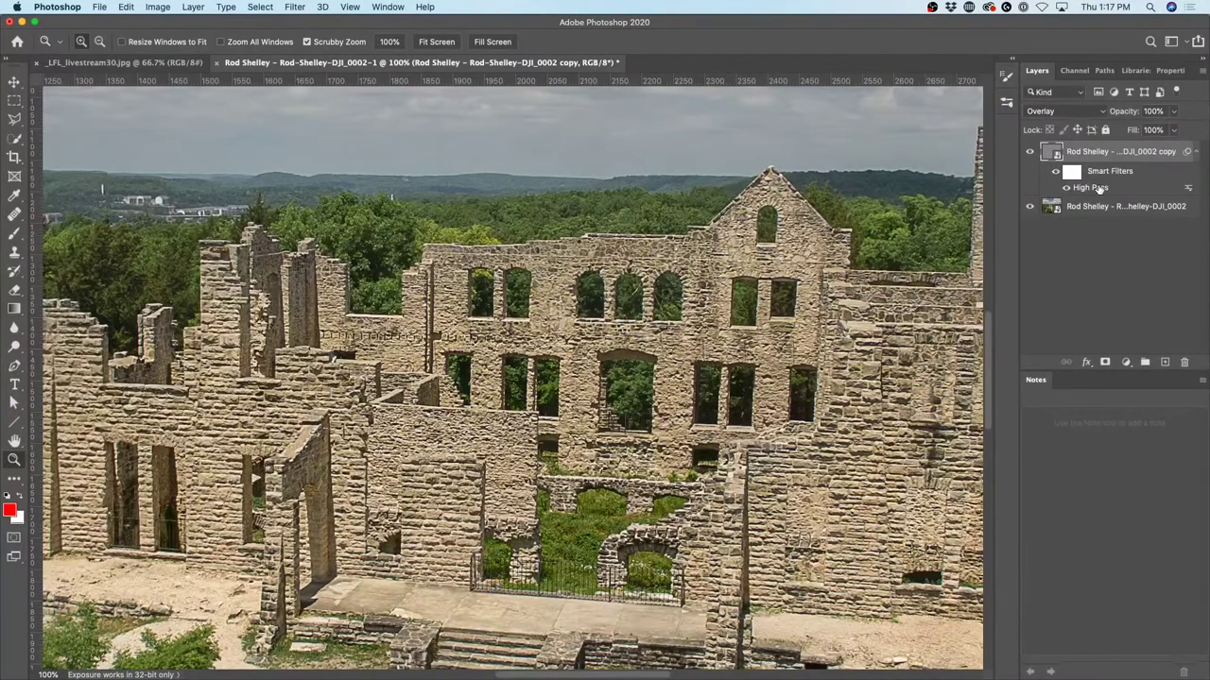
Re-edit the High Pass filter to a radius of 1.0 and compare with and without it.
double_click(1096, 188)
drag(798, 123, 905, 58)
drag(848, 252, 817, 248)
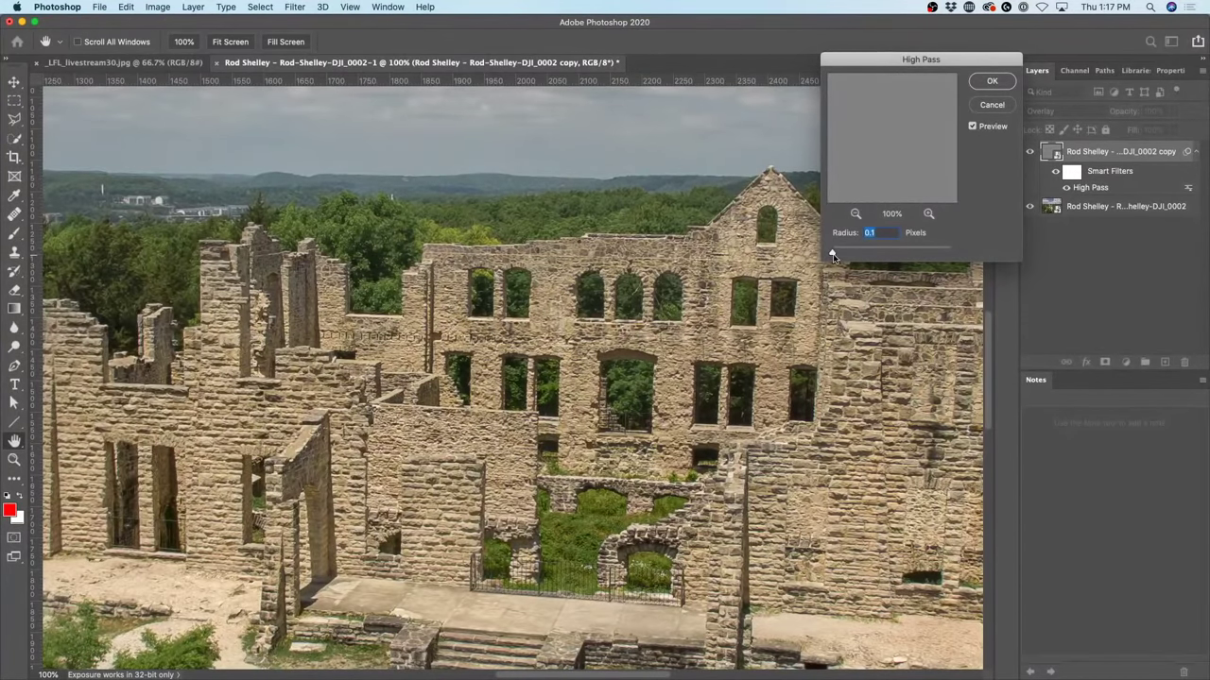
drag(836, 255, 841, 253)
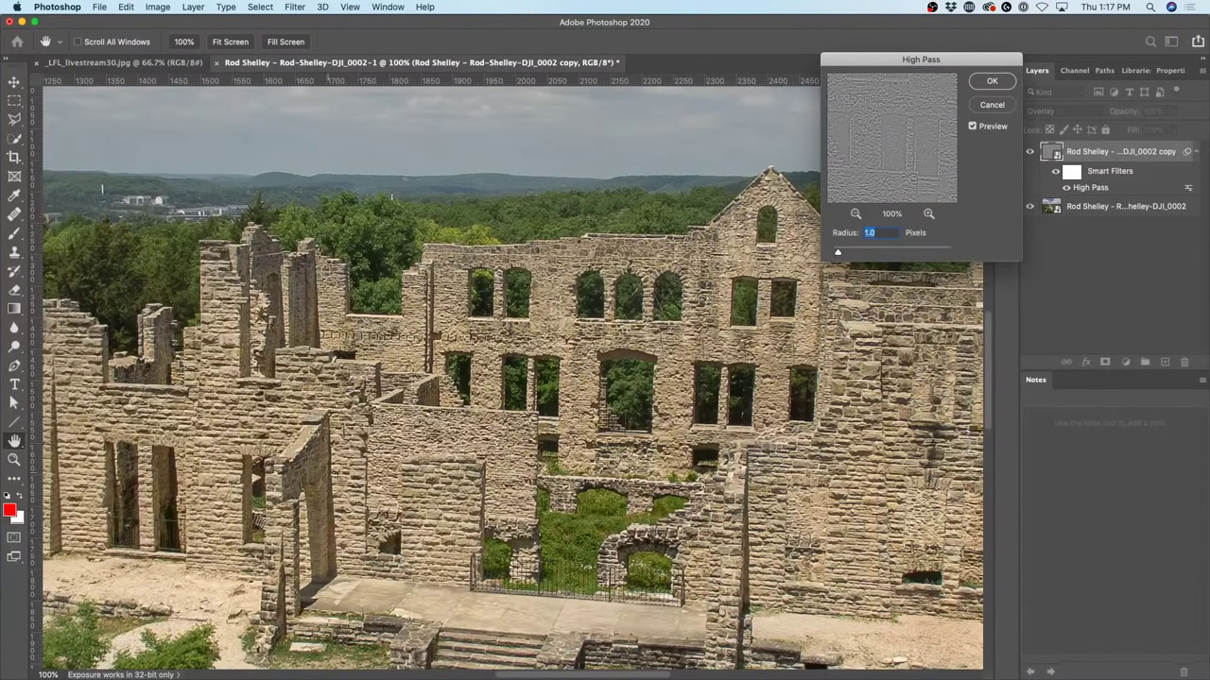
click(972, 126)
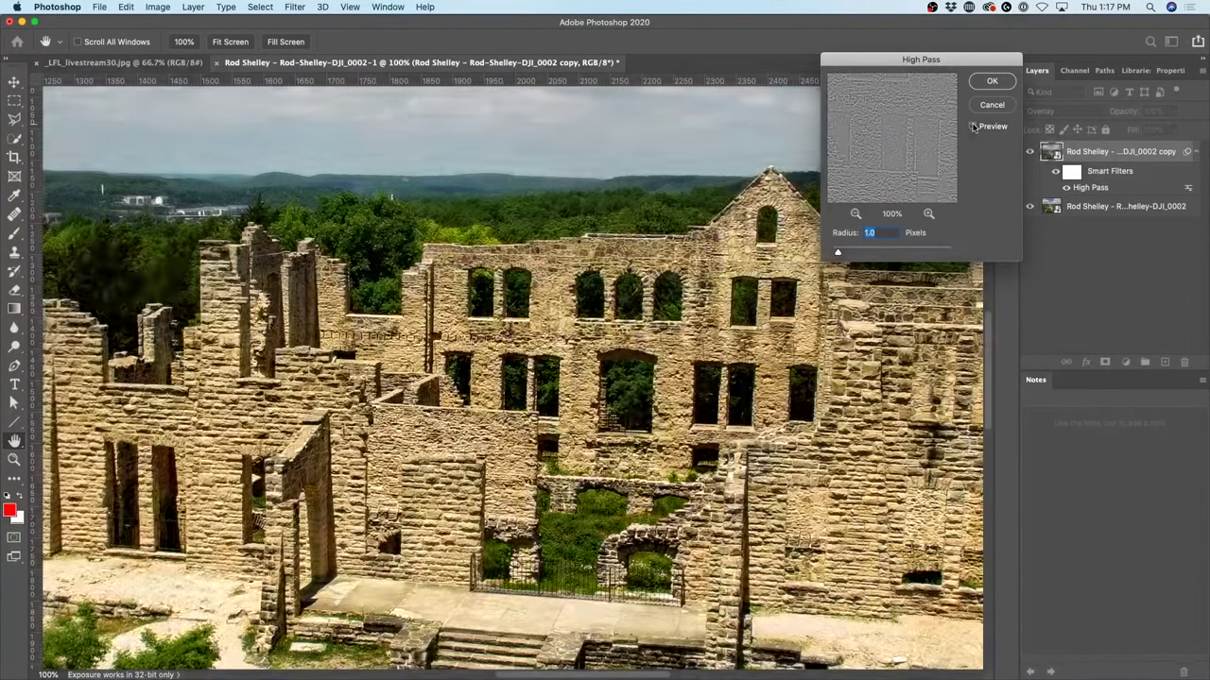
click(973, 126)
click(992, 81)
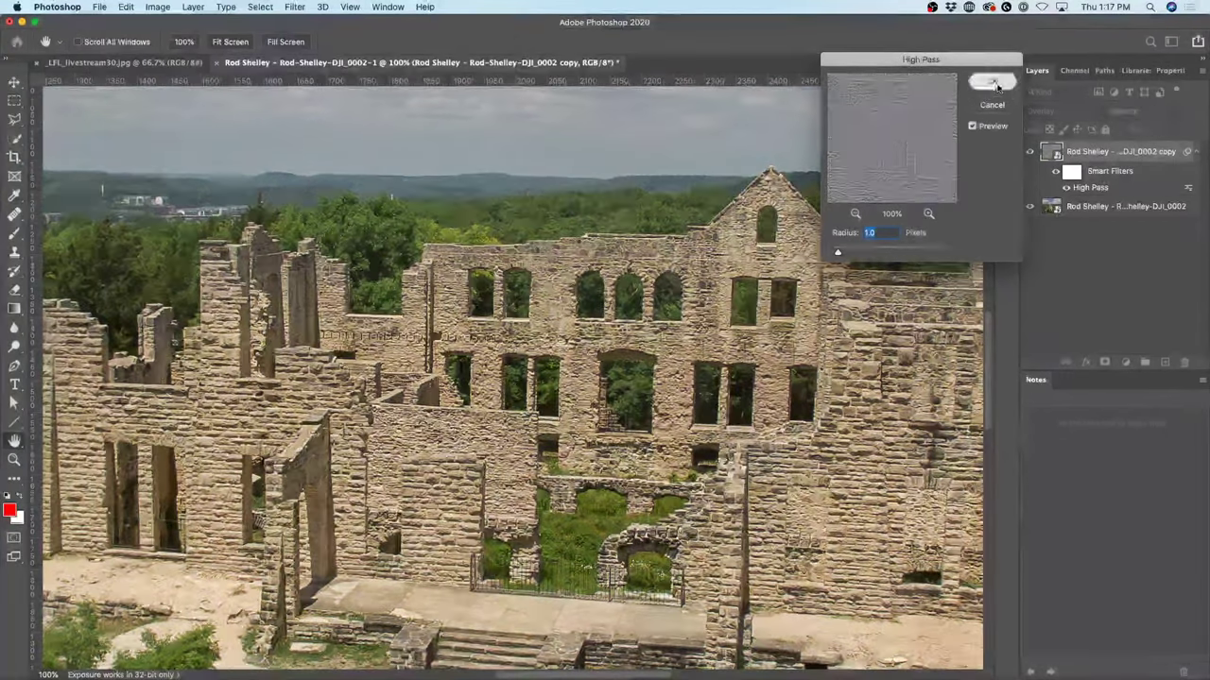
click(1030, 152)
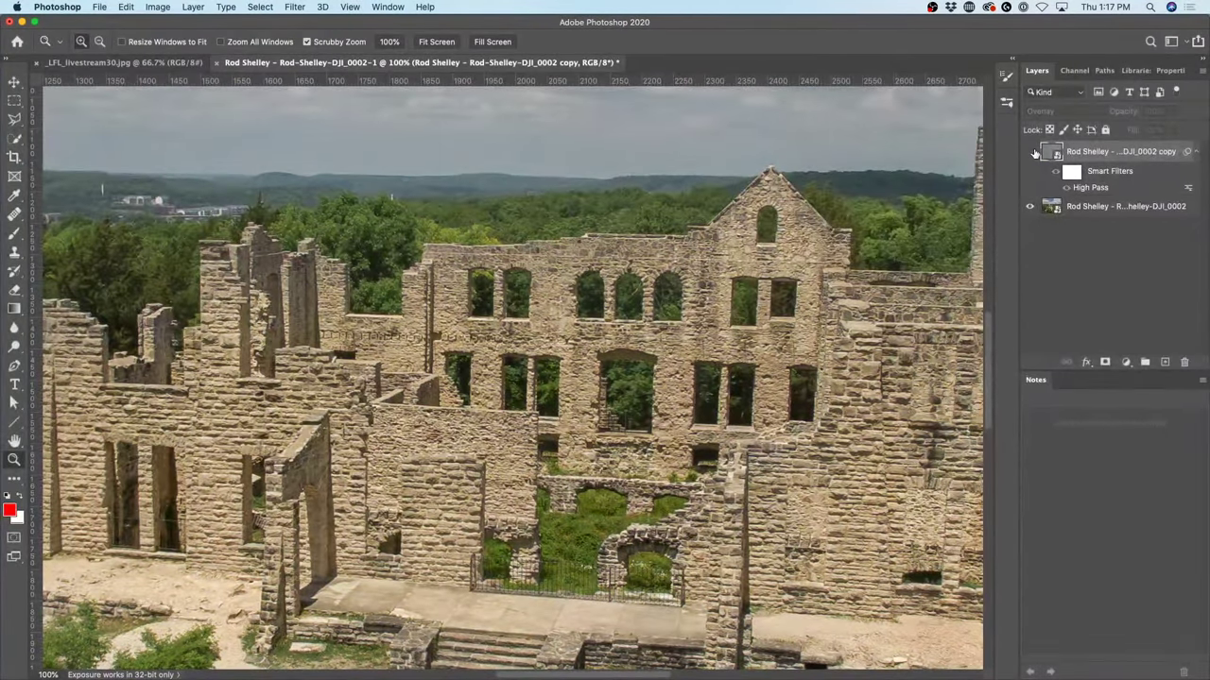
click(1030, 152)
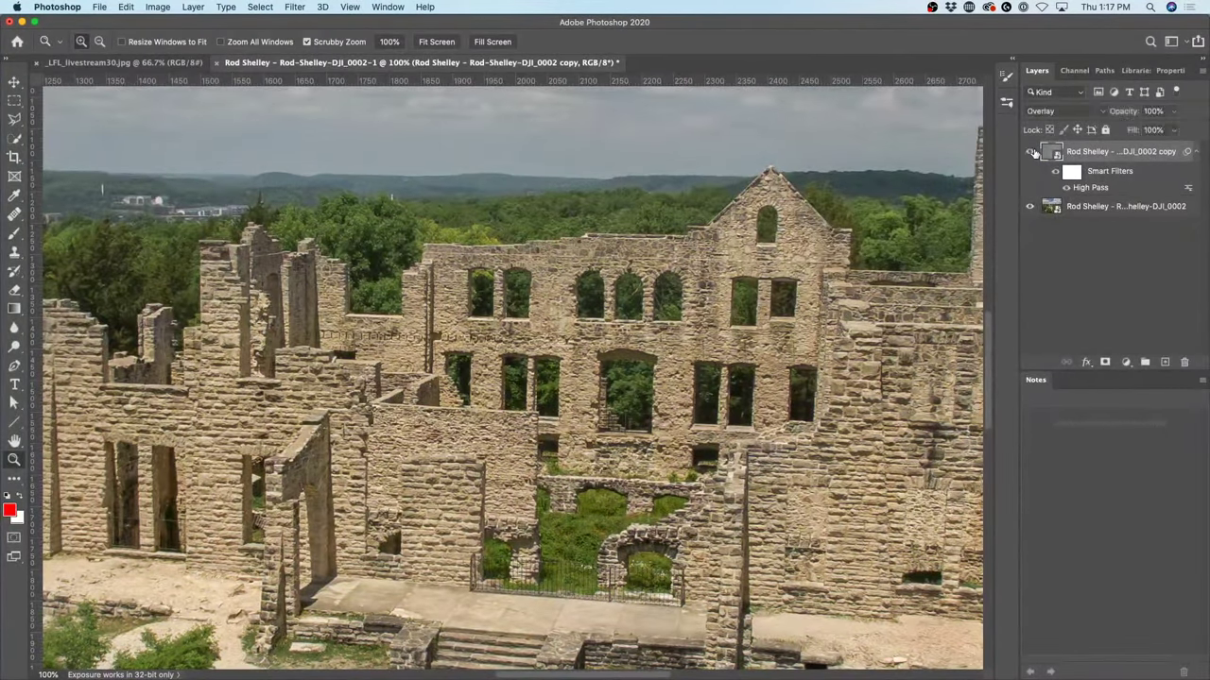
click(1030, 152)
Stamp all visible layers into a merged Layer 1 with Cmd+Option+Shift+E.
key(super+0)
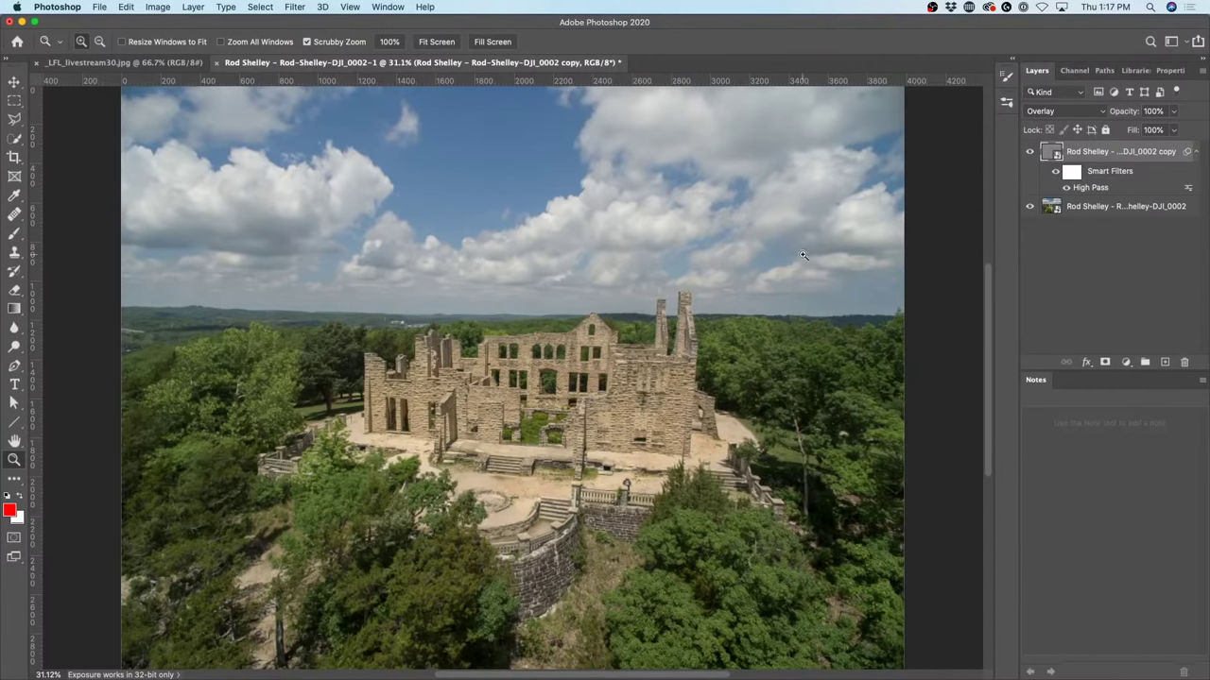
click(1139, 208)
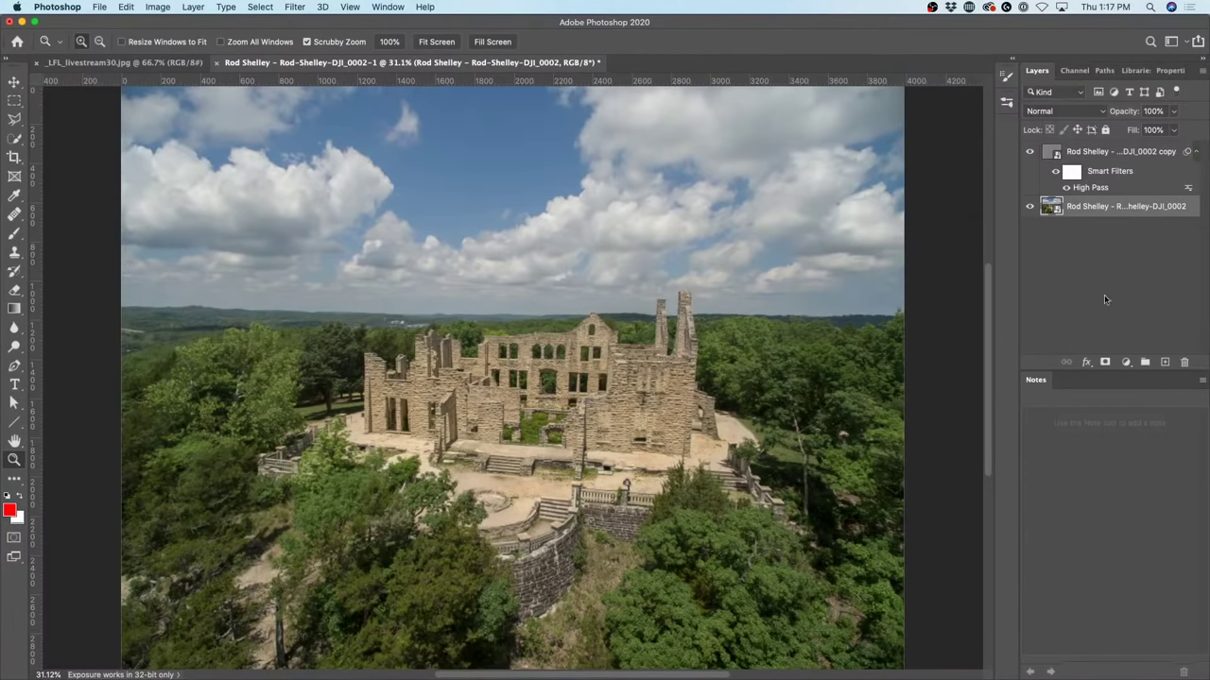
click(1099, 154)
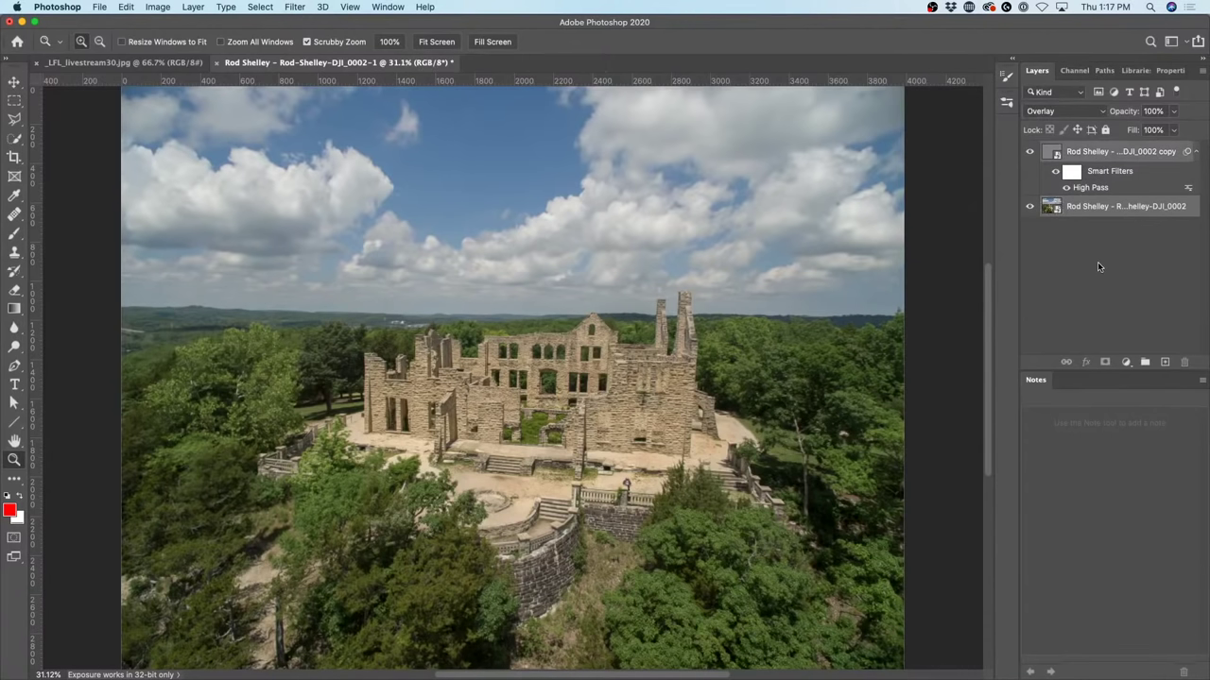
key(alt)
key(super+alt+shift+e)
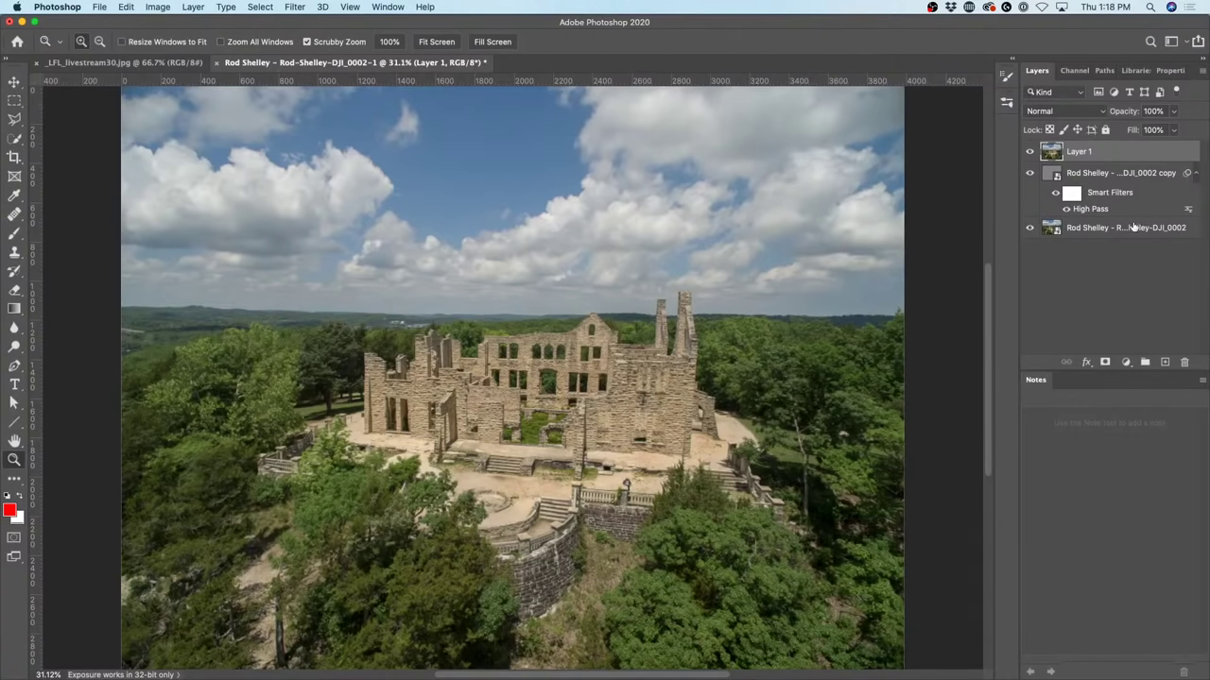
click(295, 6)
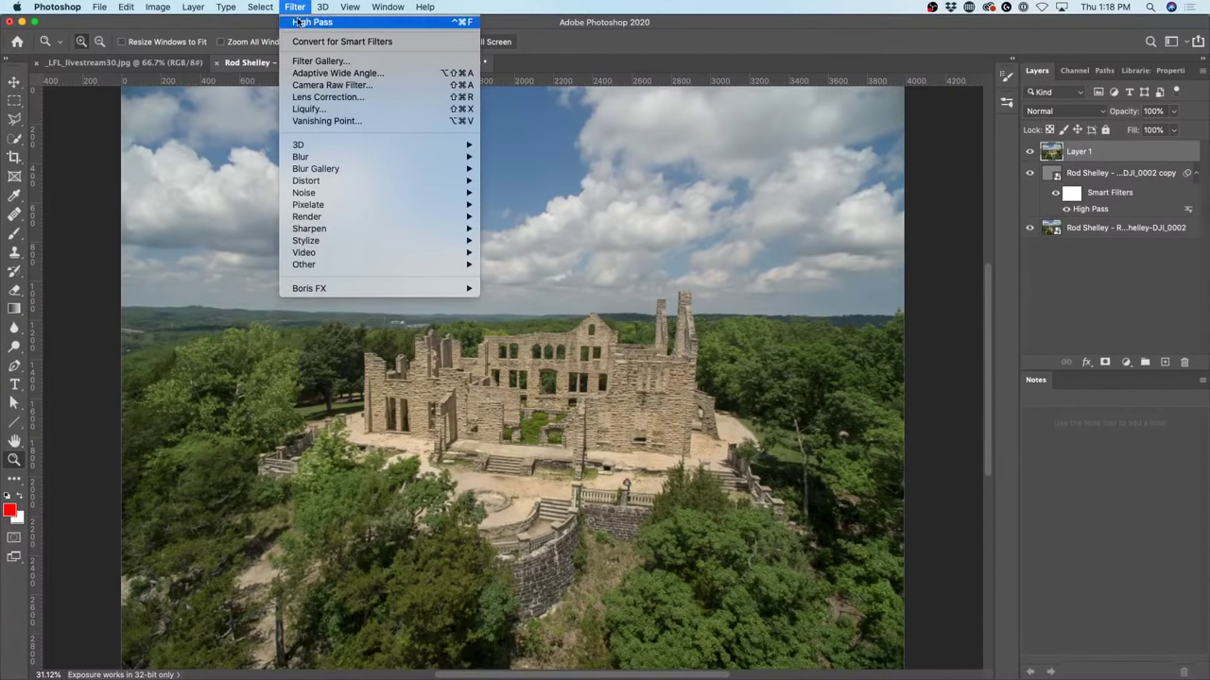
In the Camera Raw Filter, set Highlights -47, Shadows +10, Texture +5 and Vibrance +19.
click(324, 85)
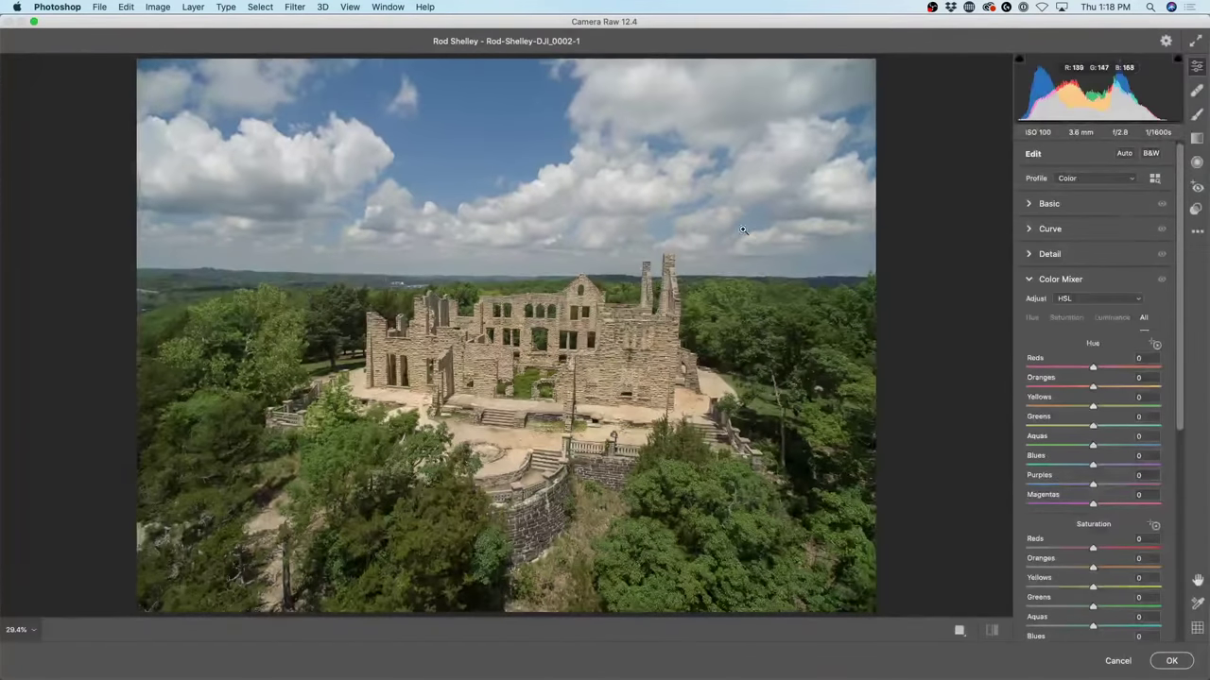
click(1028, 205)
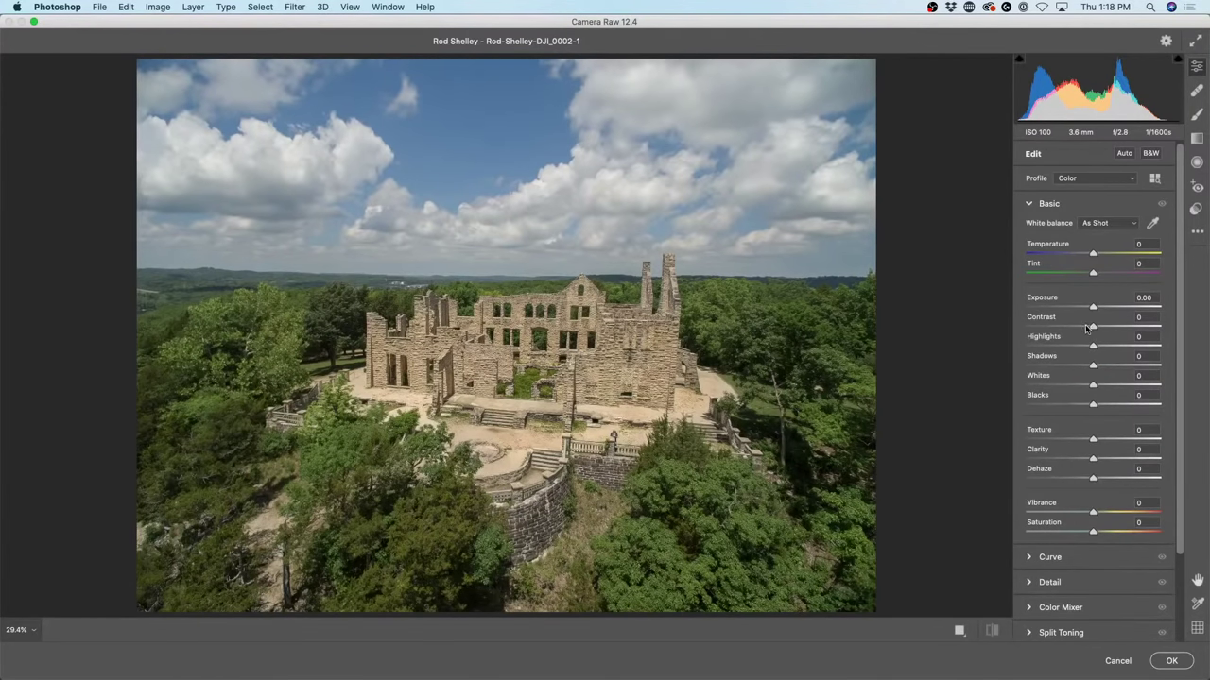
drag(1094, 348, 1087, 408)
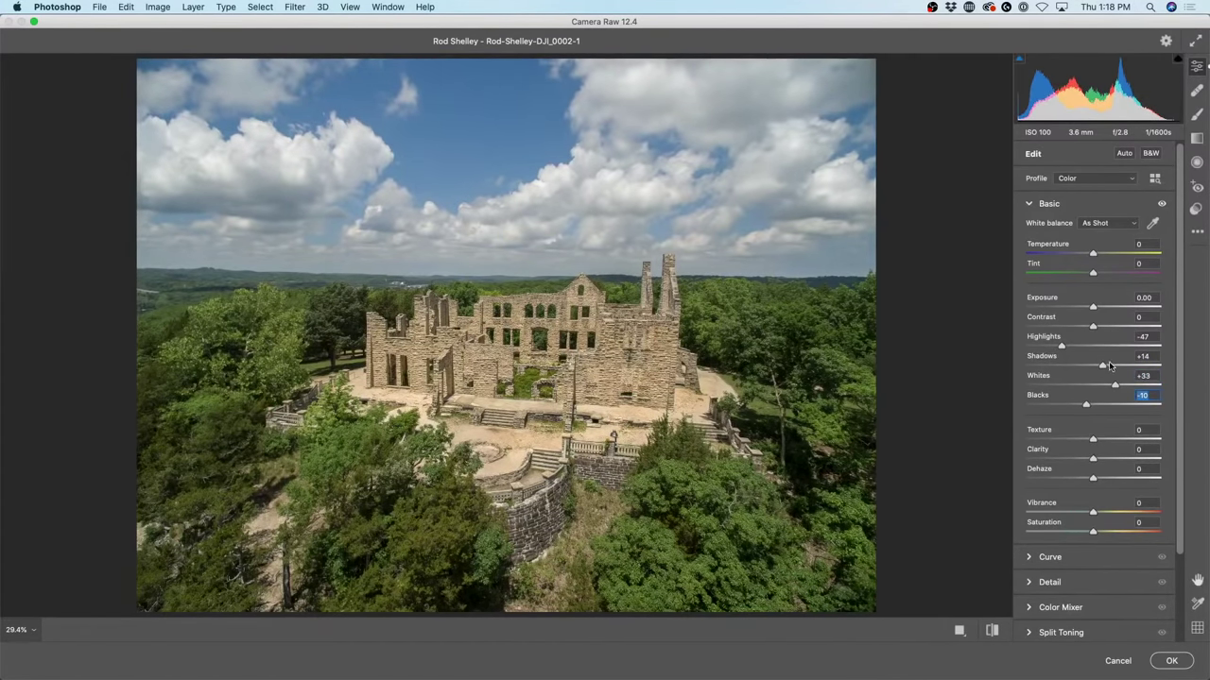
drag(1103, 367, 1099, 367)
drag(1093, 439, 1096, 440)
mouse_move(1091, 515)
mouse_down()
mouse_move(1117, 515)
mouse_move(1105, 515)
mouse_up()
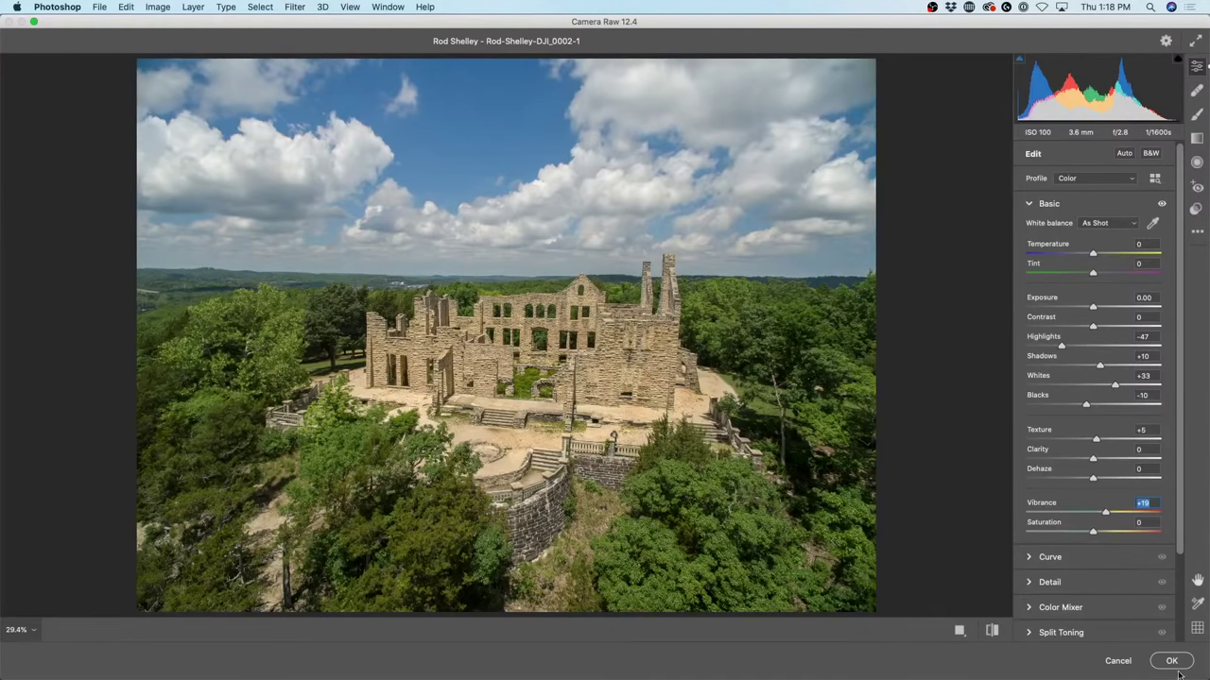
Add a -34 vignette in Effects and apply the Camera Raw Filter.
scroll(1101, 404, down, 3)
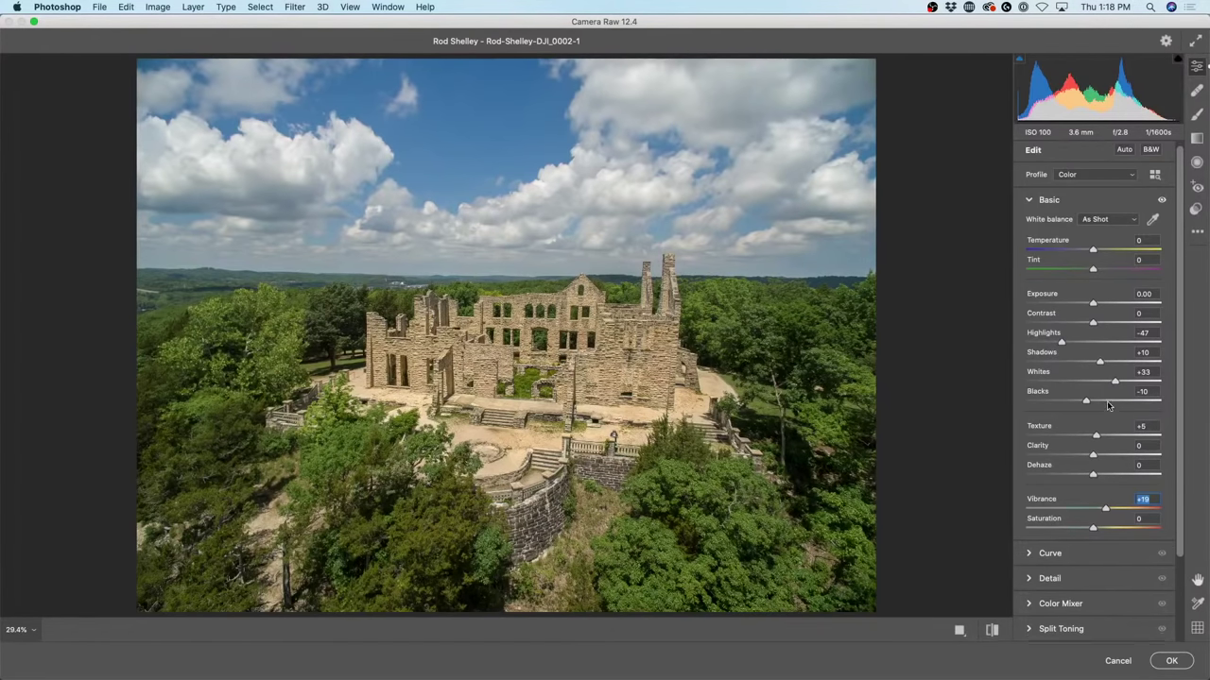
scroll(1102, 408, down, 2)
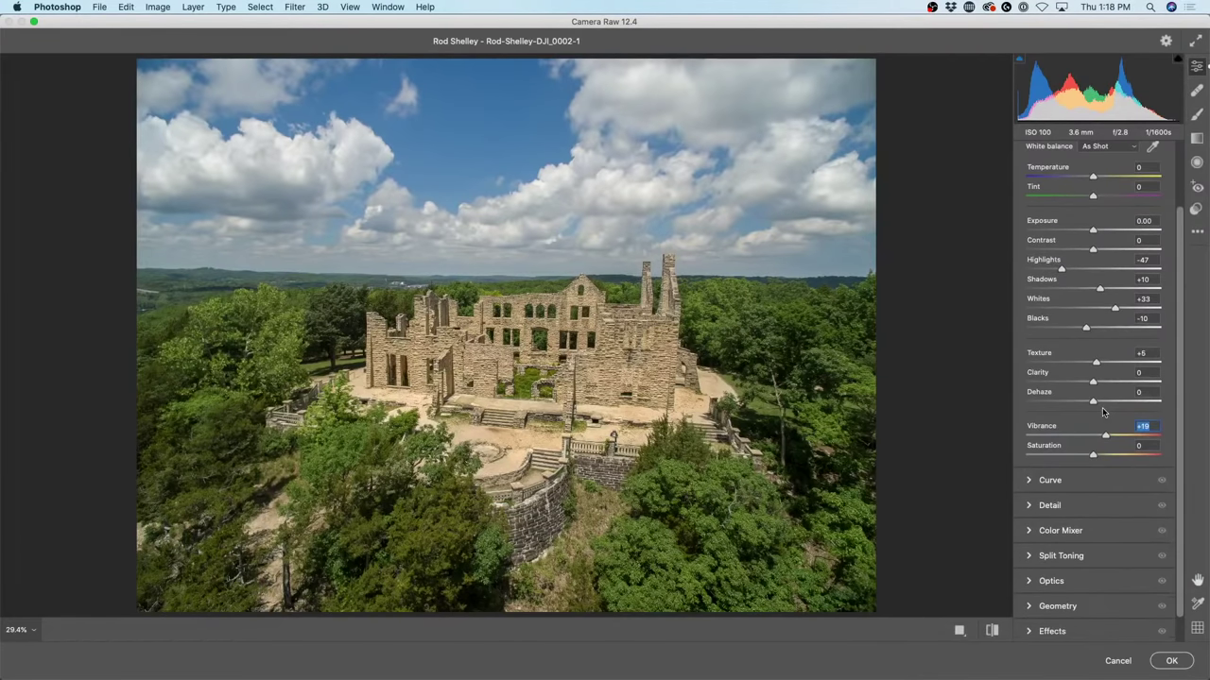
click(1033, 619)
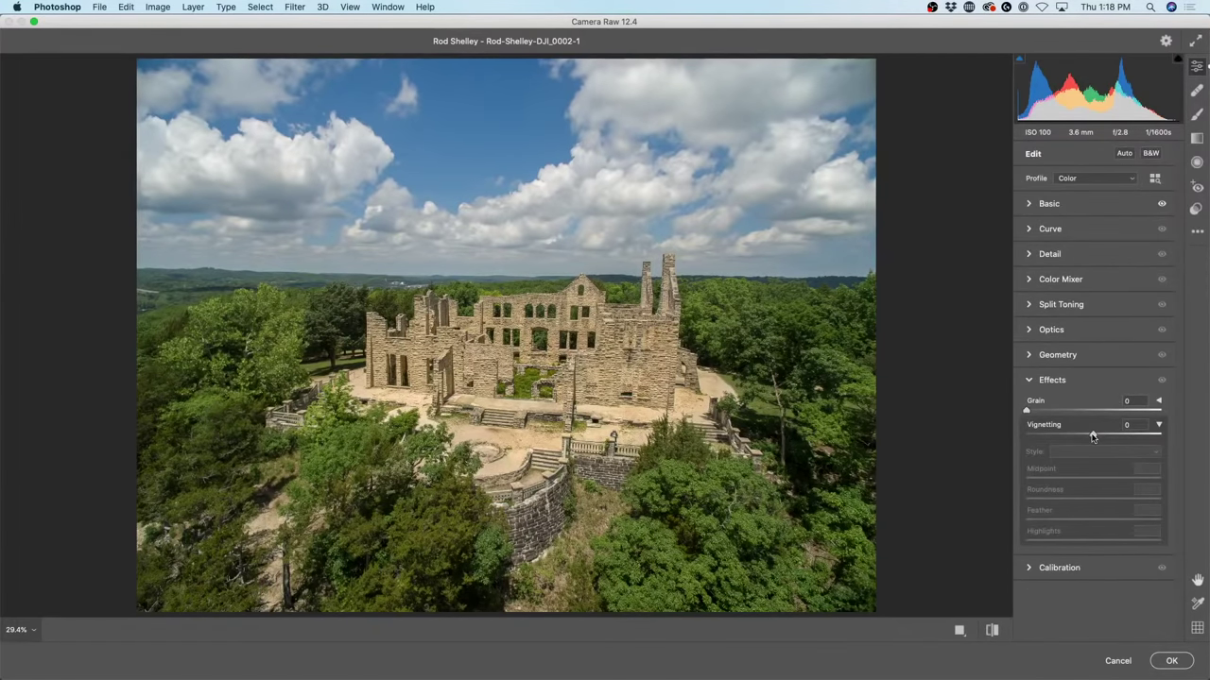
drag(1092, 436, 1068, 425)
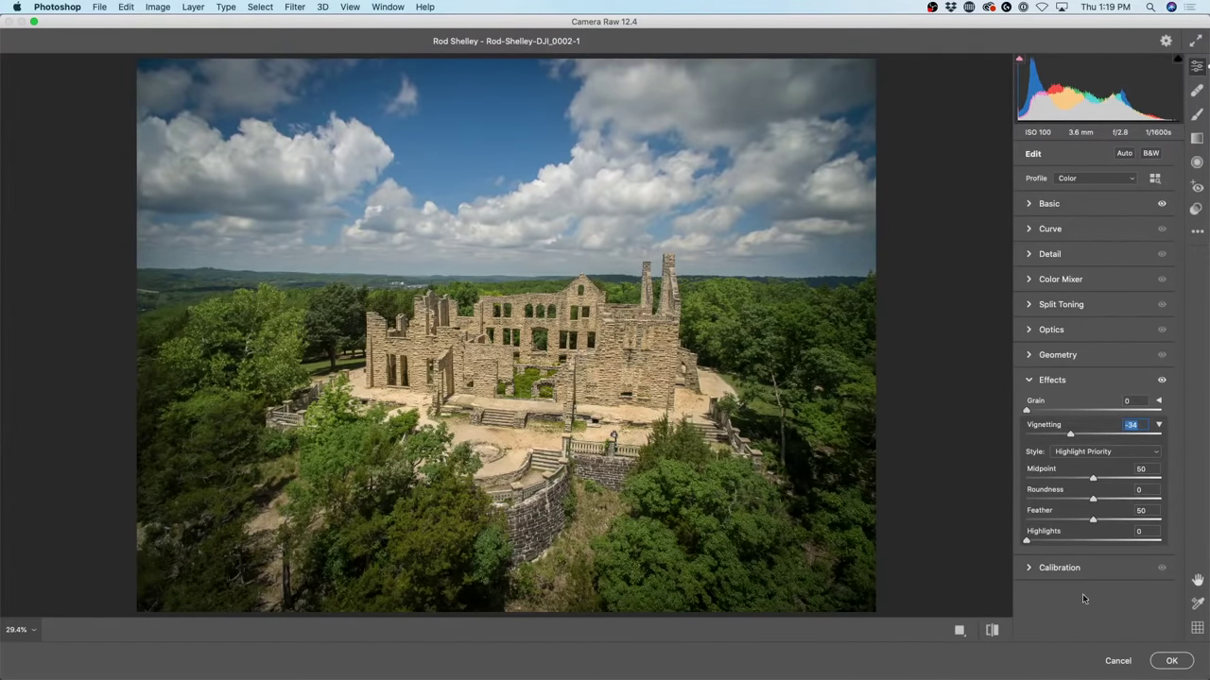
click(1191, 665)
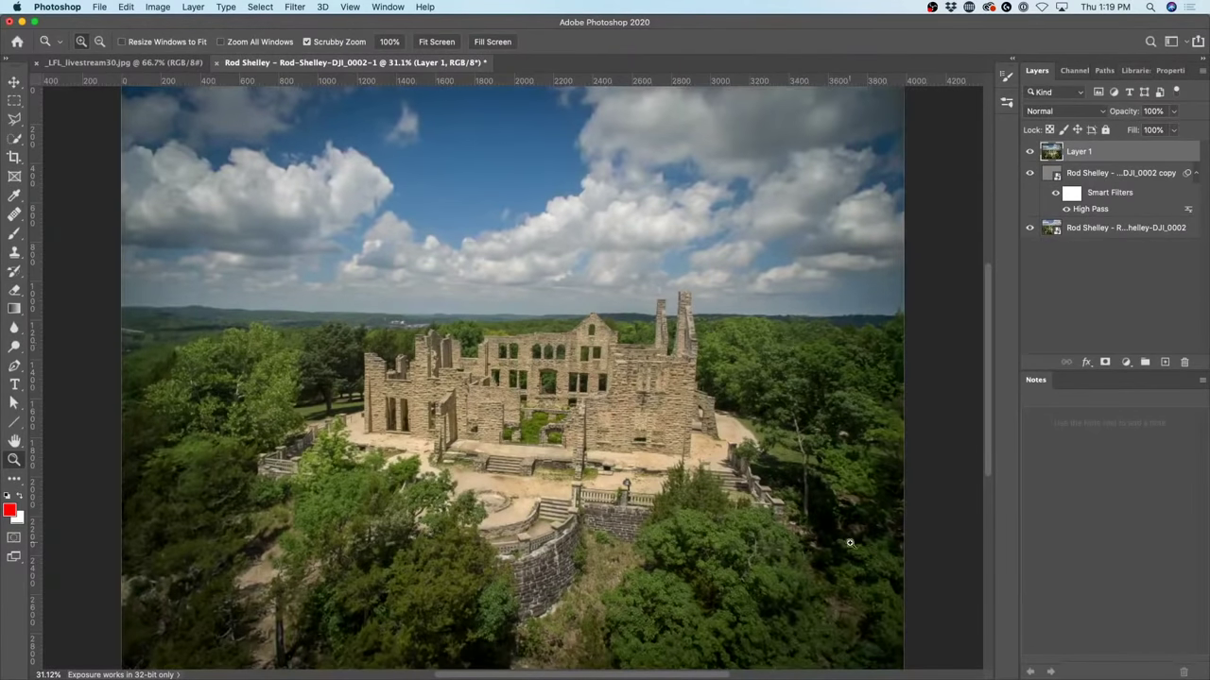
drag(657, 251, 694, 240)
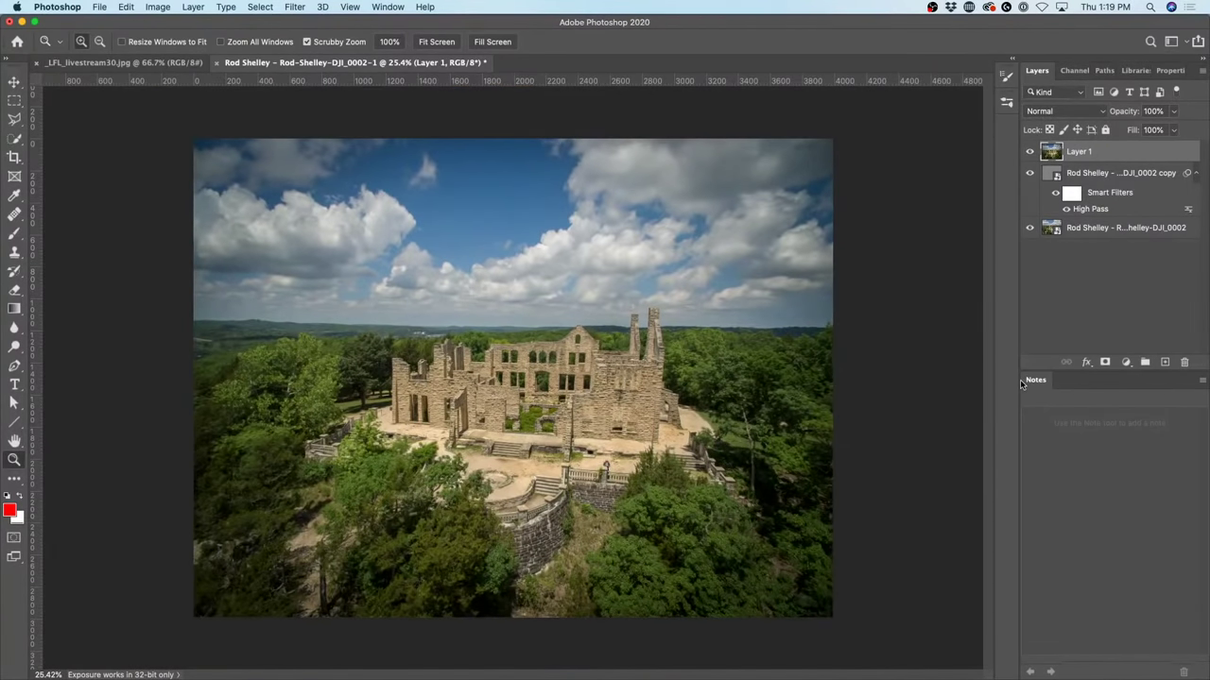
key(super+Tab)
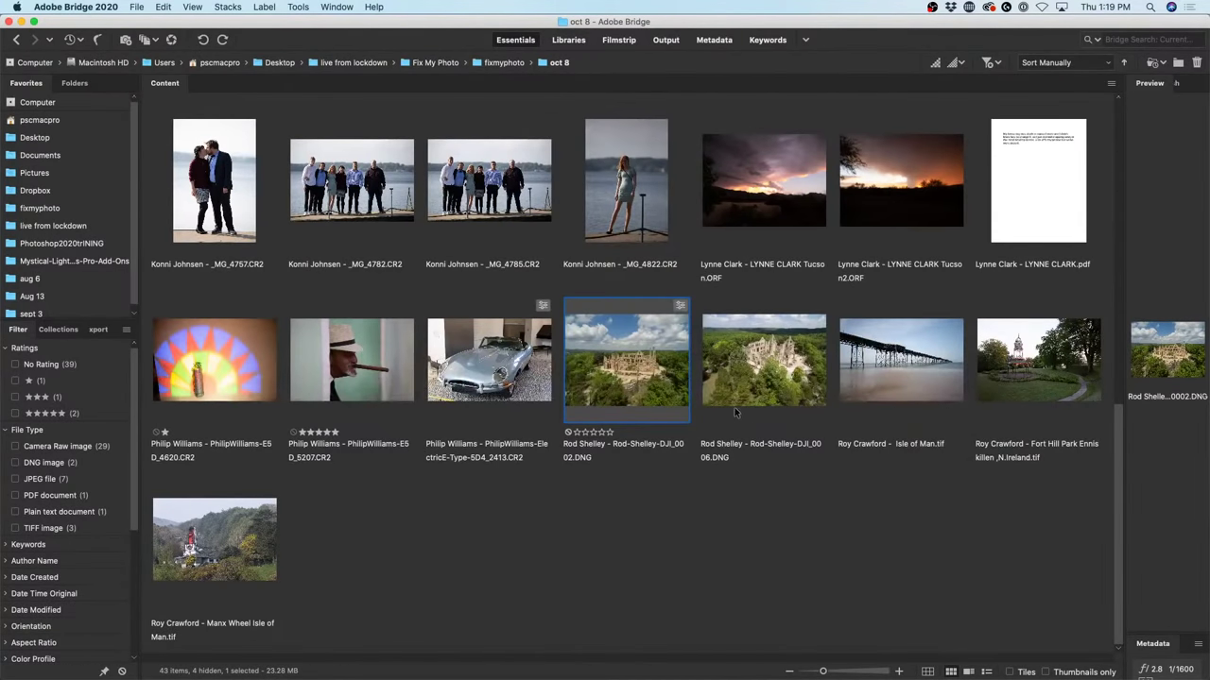
Open IMG_8287.CR2, the wet-back photo, from Bridge into Photoshop.
scroll(800, 395, up, 2)
scroll(801, 395, up, 5)
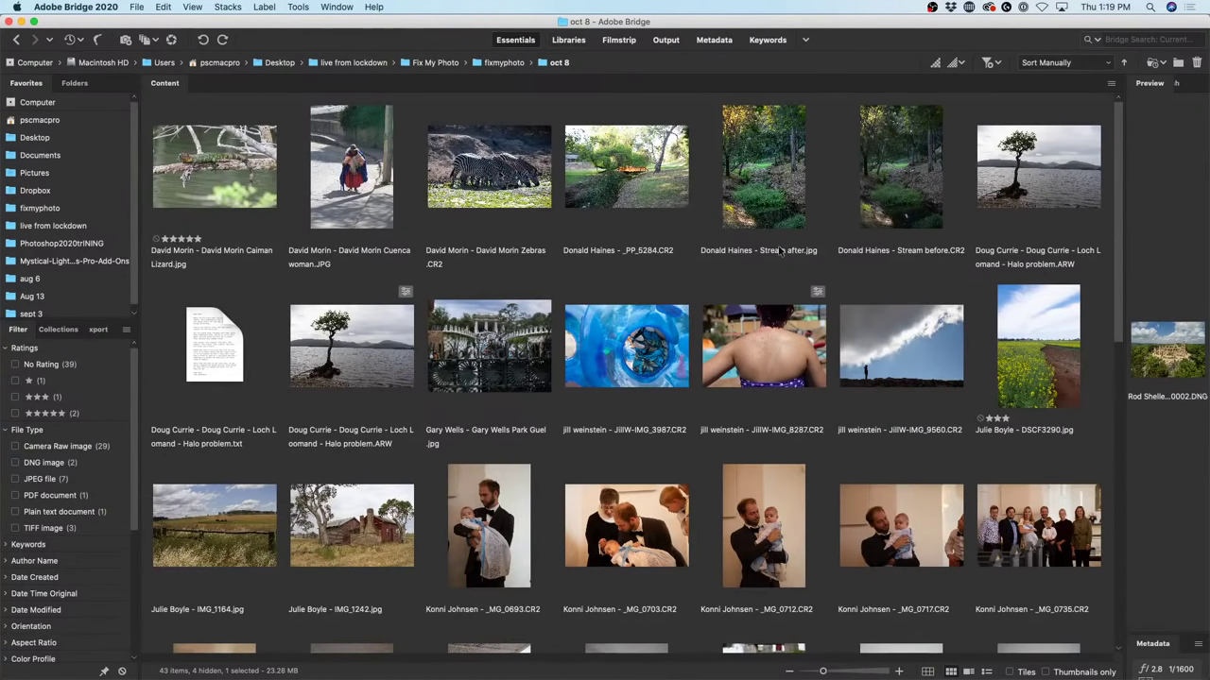
double_click(771, 357)
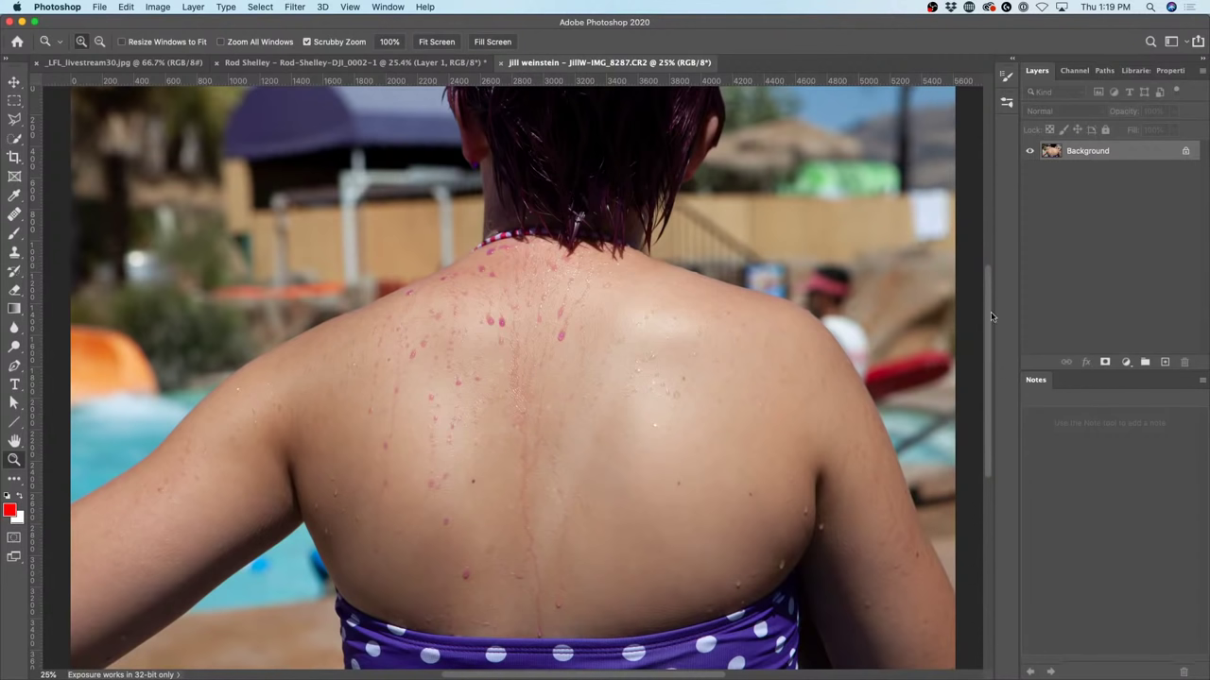
Add a Hue/Saturation adjustment layer and zoom to 100% on the pink water spots.
click(1126, 362)
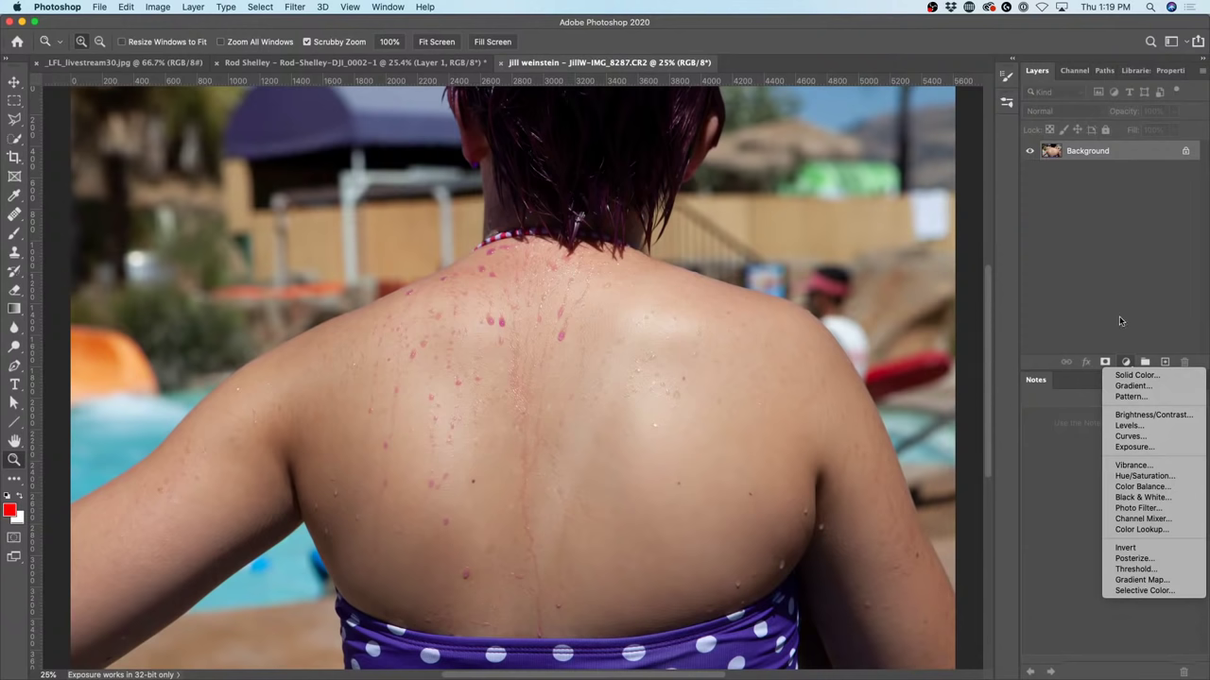
click(1149, 476)
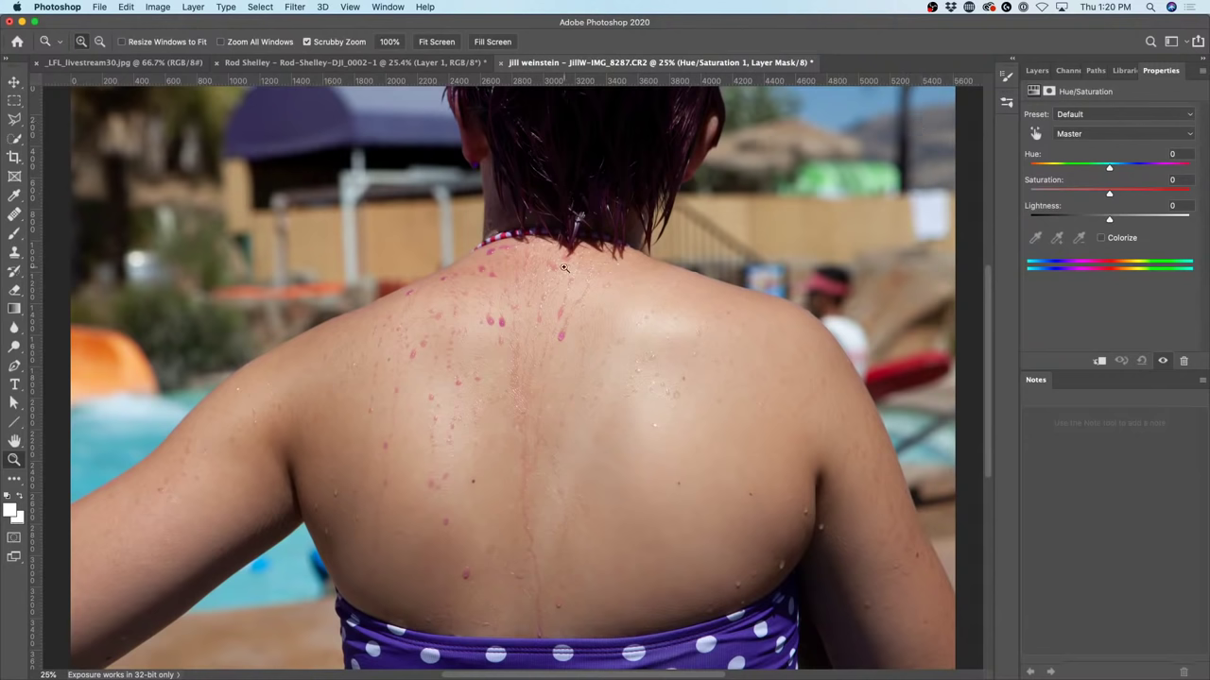
click(1035, 134)
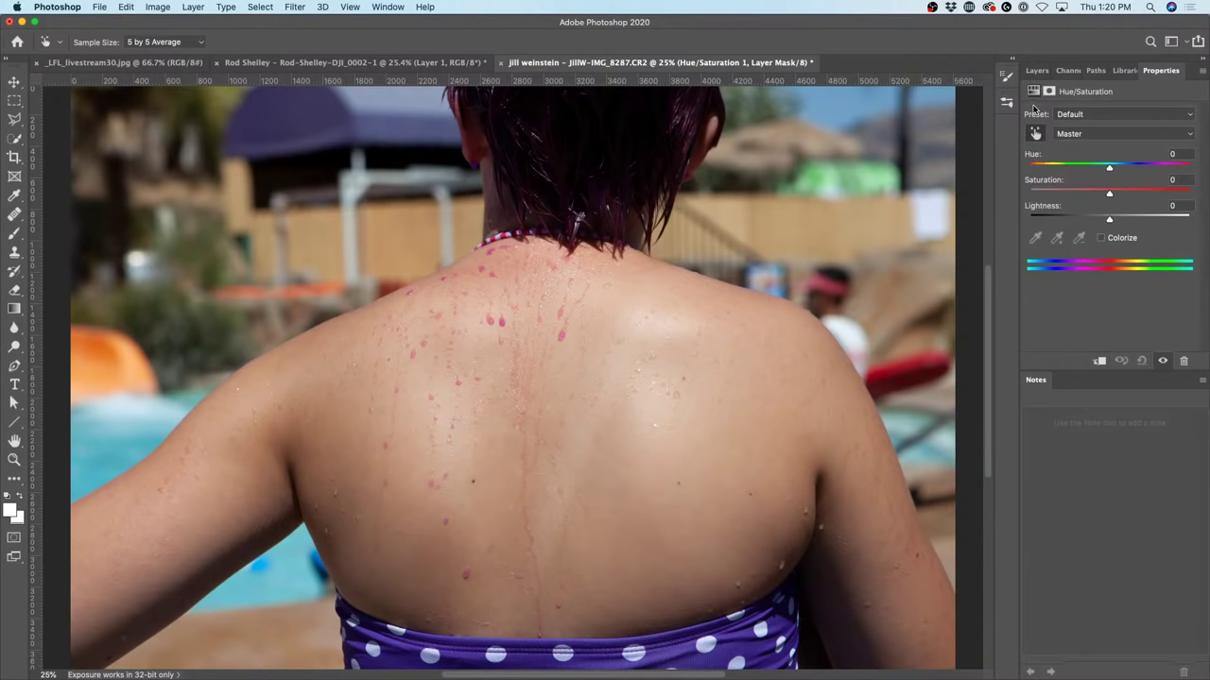
click(14, 460)
click(557, 329)
click(559, 329)
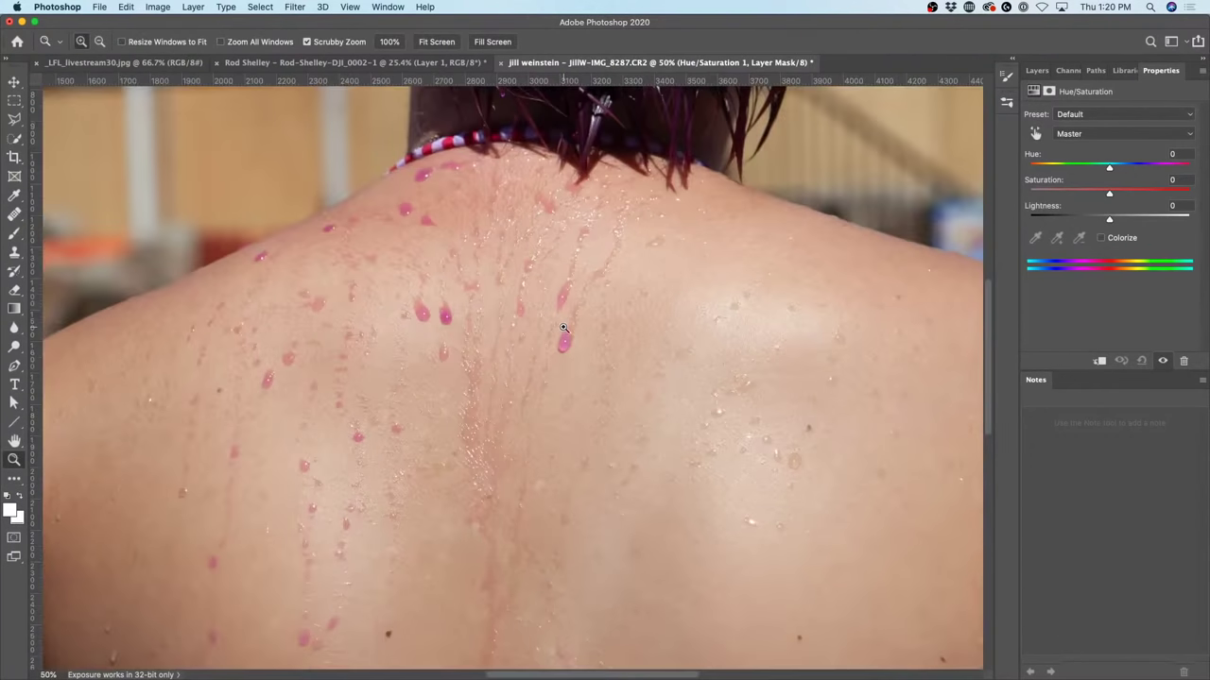
click(563, 328)
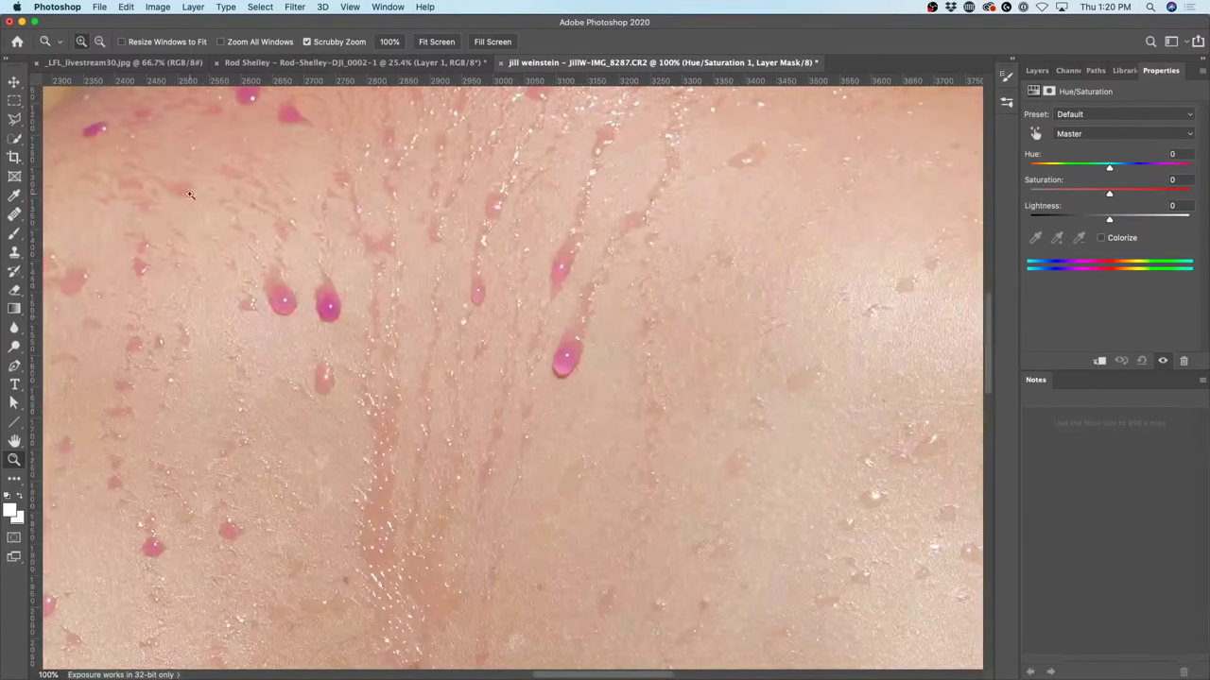
click(14, 82)
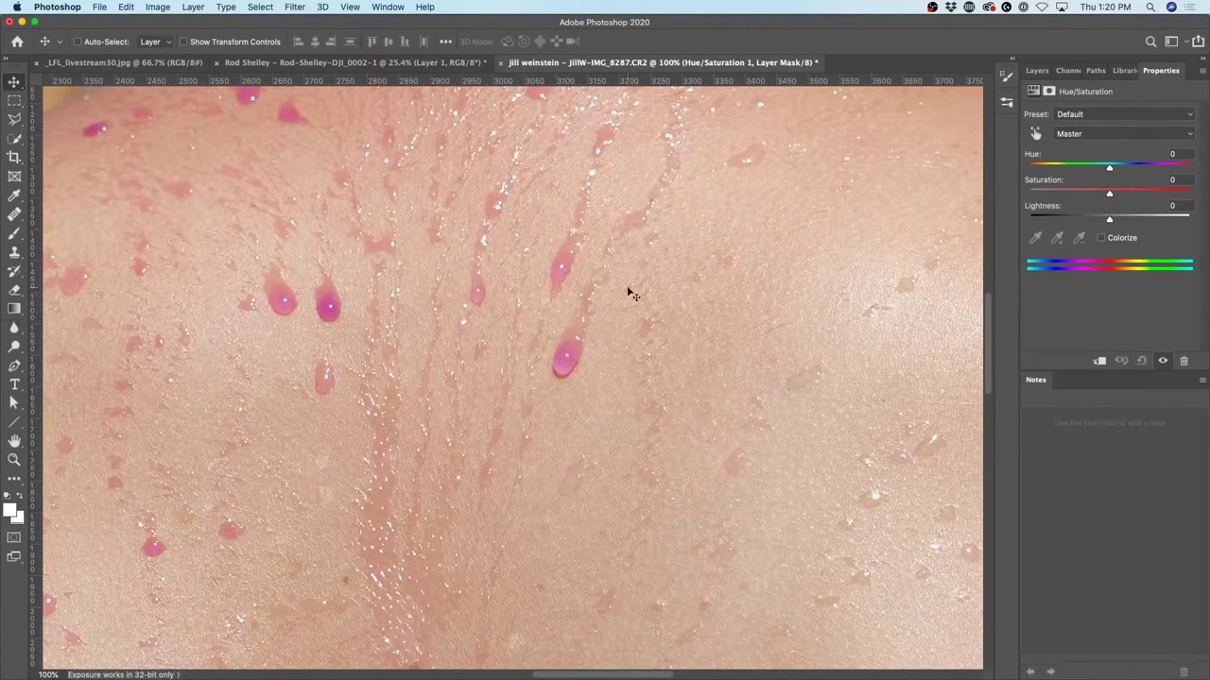
Target Magentas from a spot, widen the range, and set Hue -3, Saturation -66, Lightness +38.
click(1036, 134)
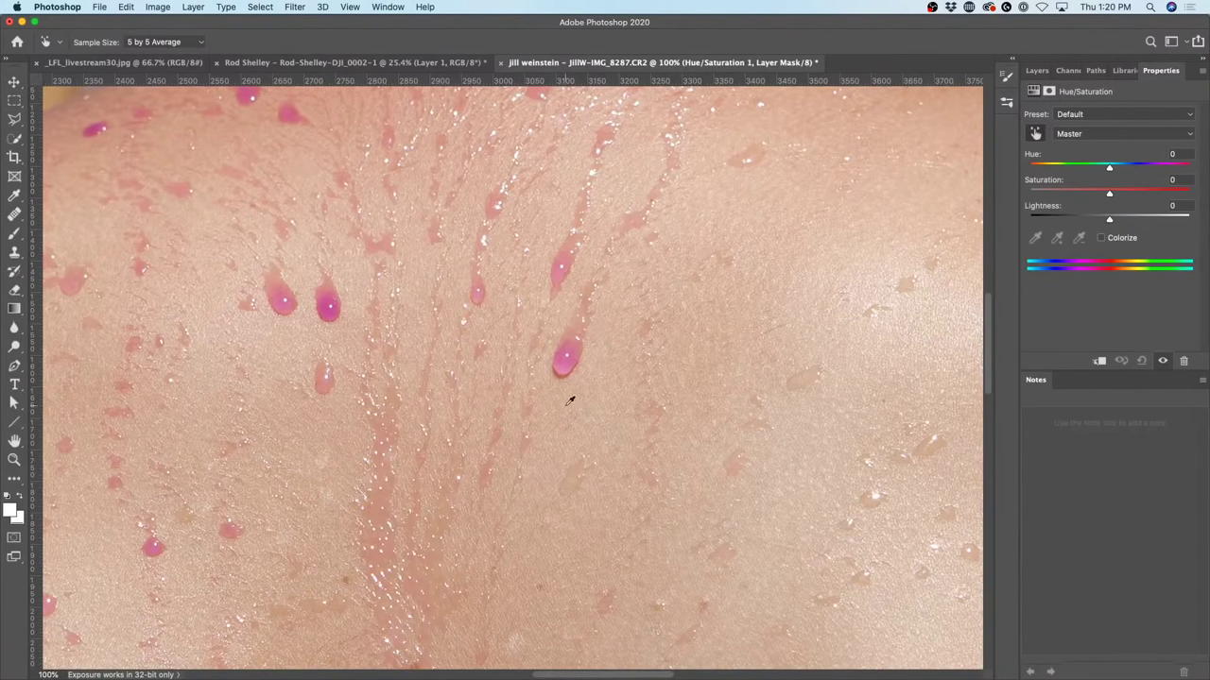
click(563, 365)
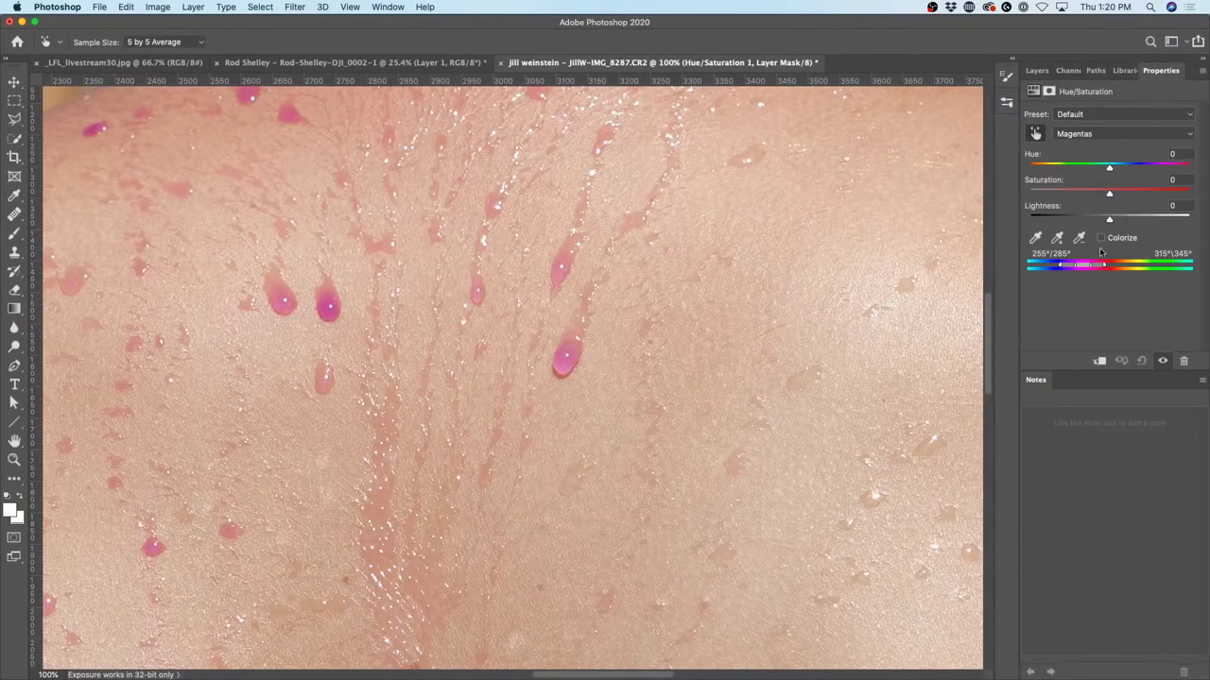
drag(1109, 171, 1187, 172)
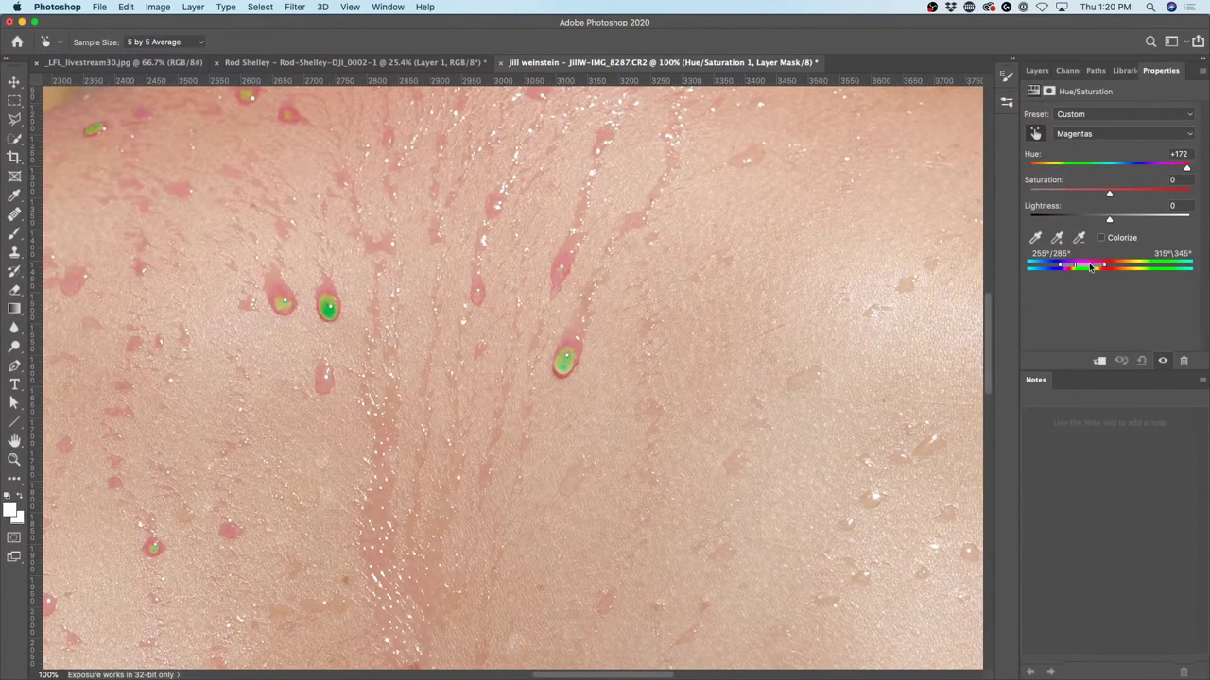
mouse_move(1091, 268)
mouse_down()
mouse_move(1119, 267)
mouse_move(1084, 263)
mouse_up()
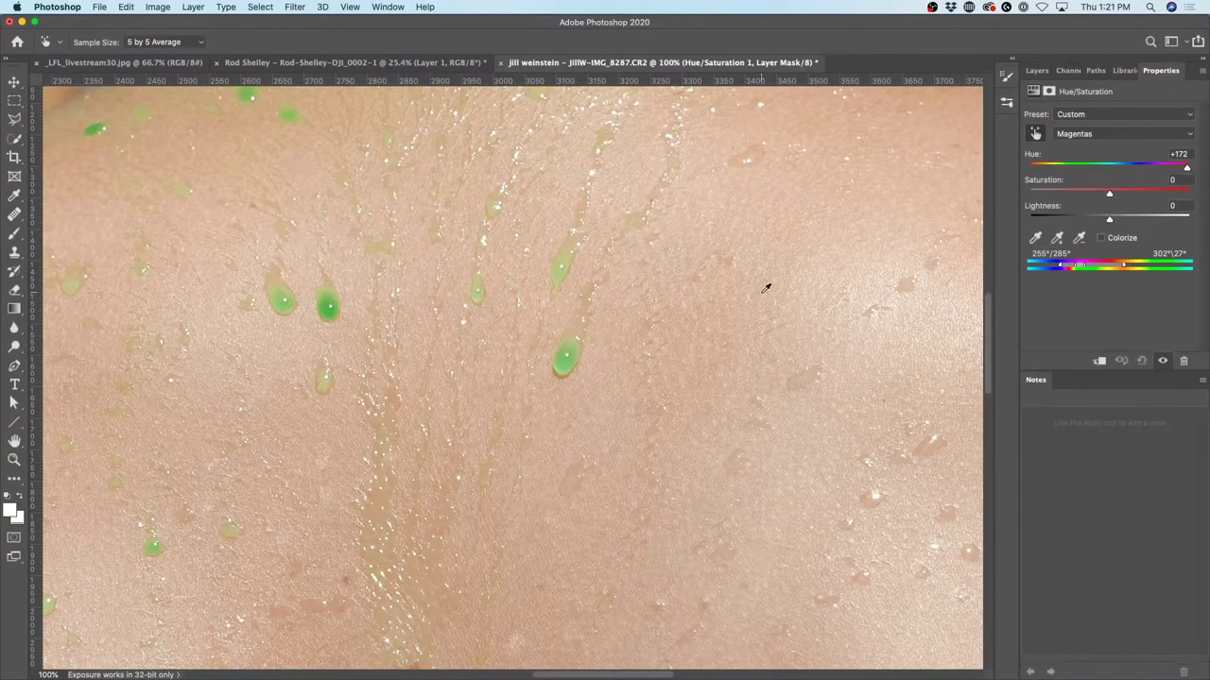
key(super+0)
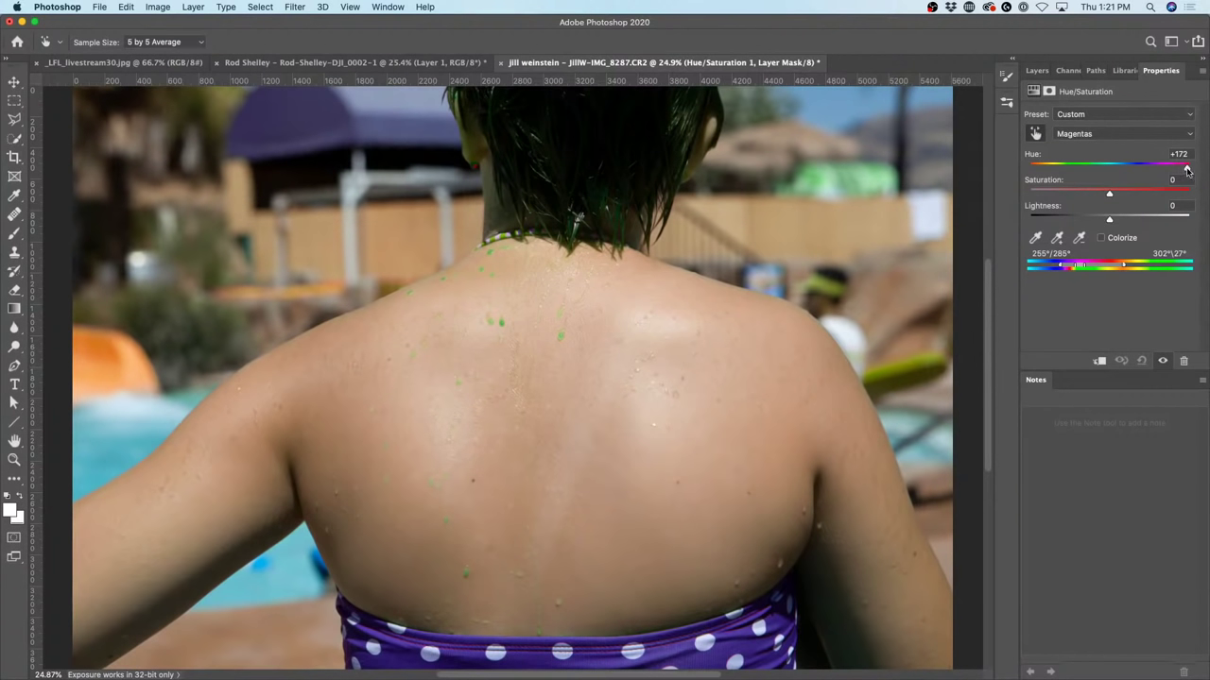
drag(1188, 170, 1057, 192)
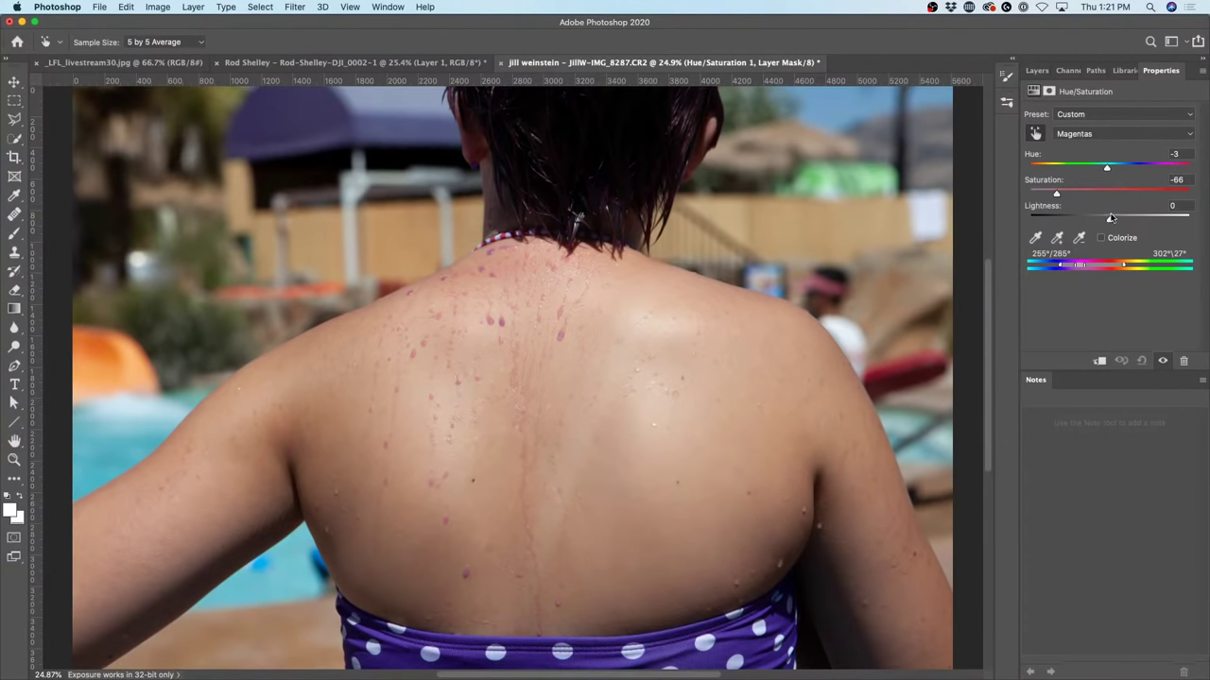
drag(1109, 220, 1140, 222)
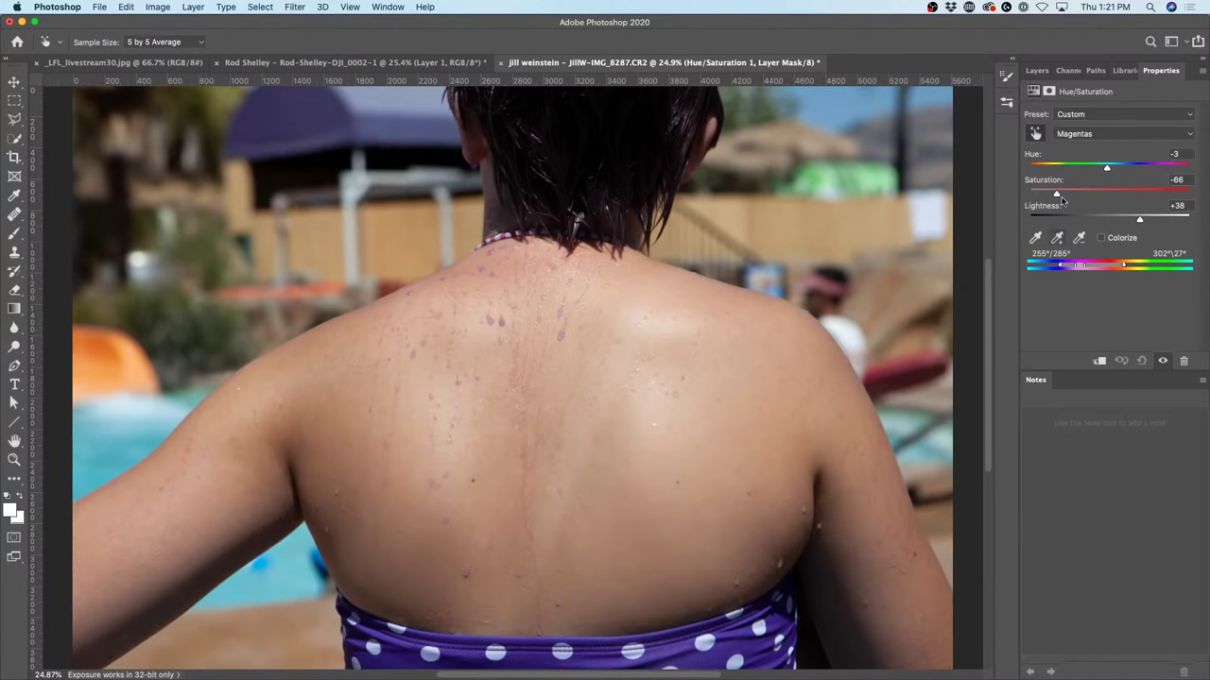
drag(1034, 73, 918, 115)
Paint black over the hair on the Hue/Saturation mask with a 600 px brush, then select Background.
click(914, 190)
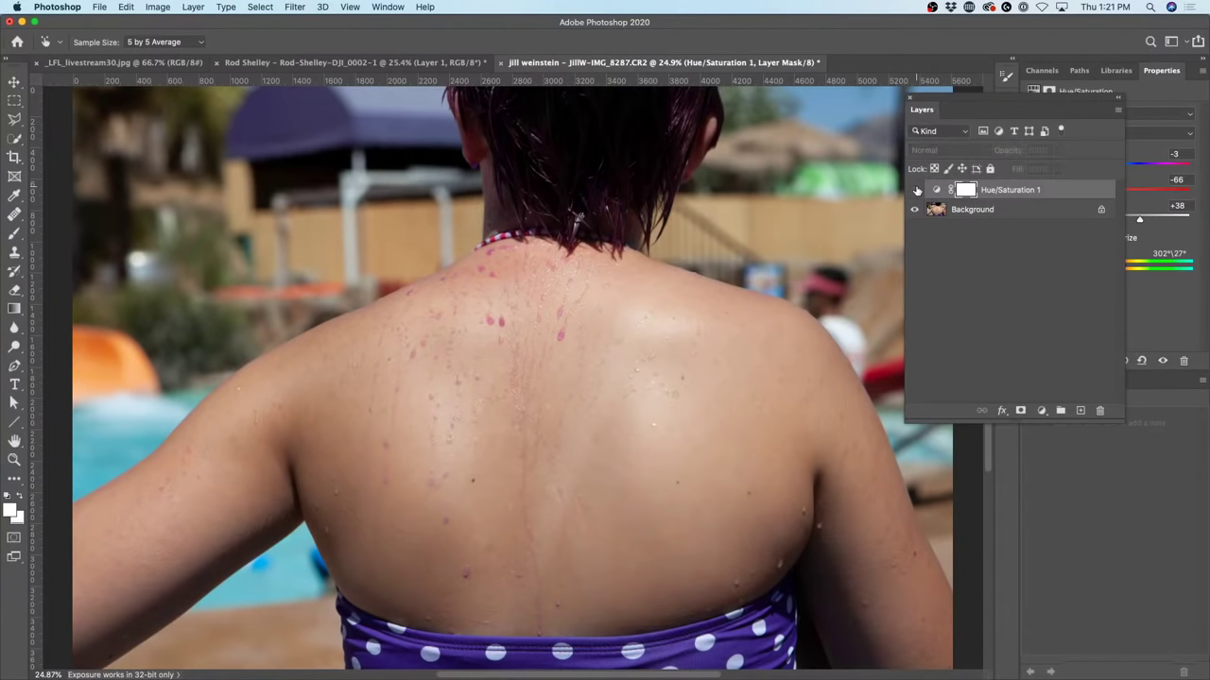
click(915, 190)
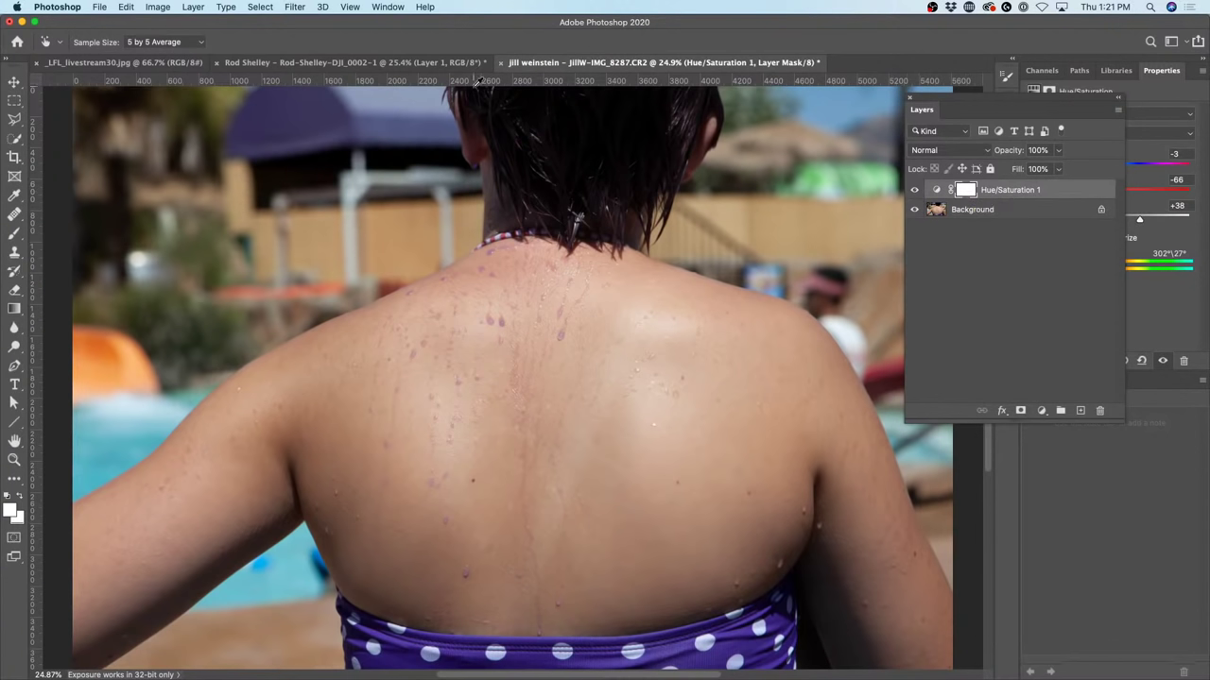
click(913, 190)
click(968, 192)
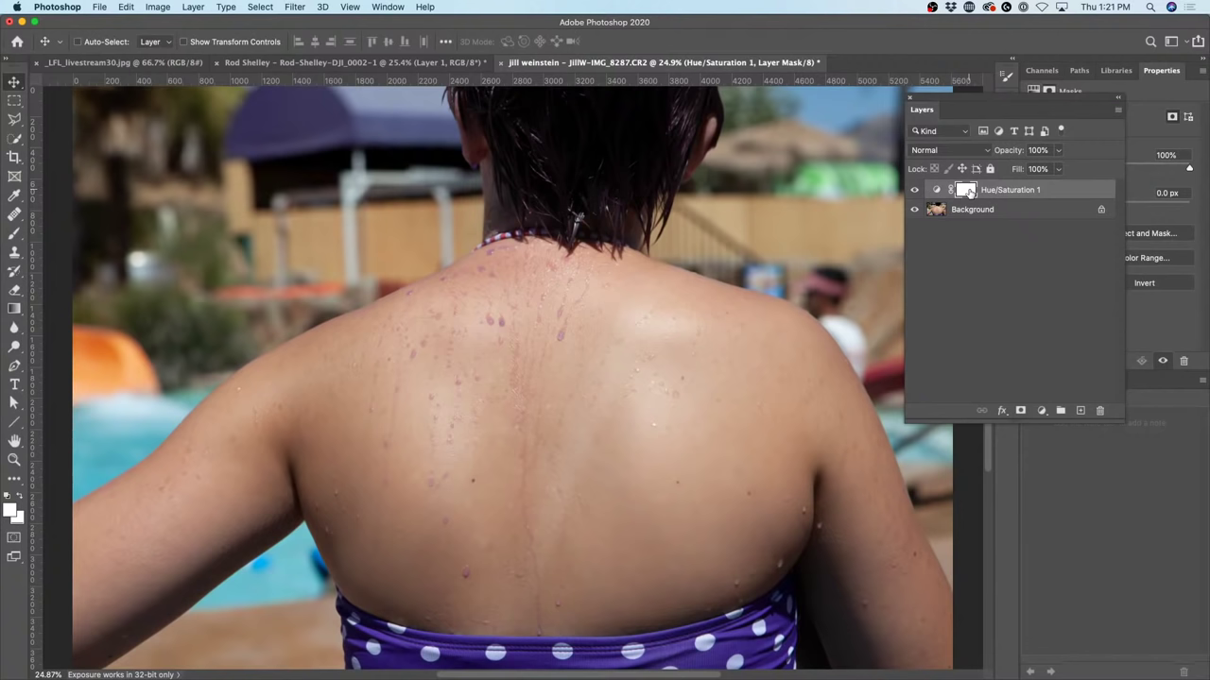
key(b)
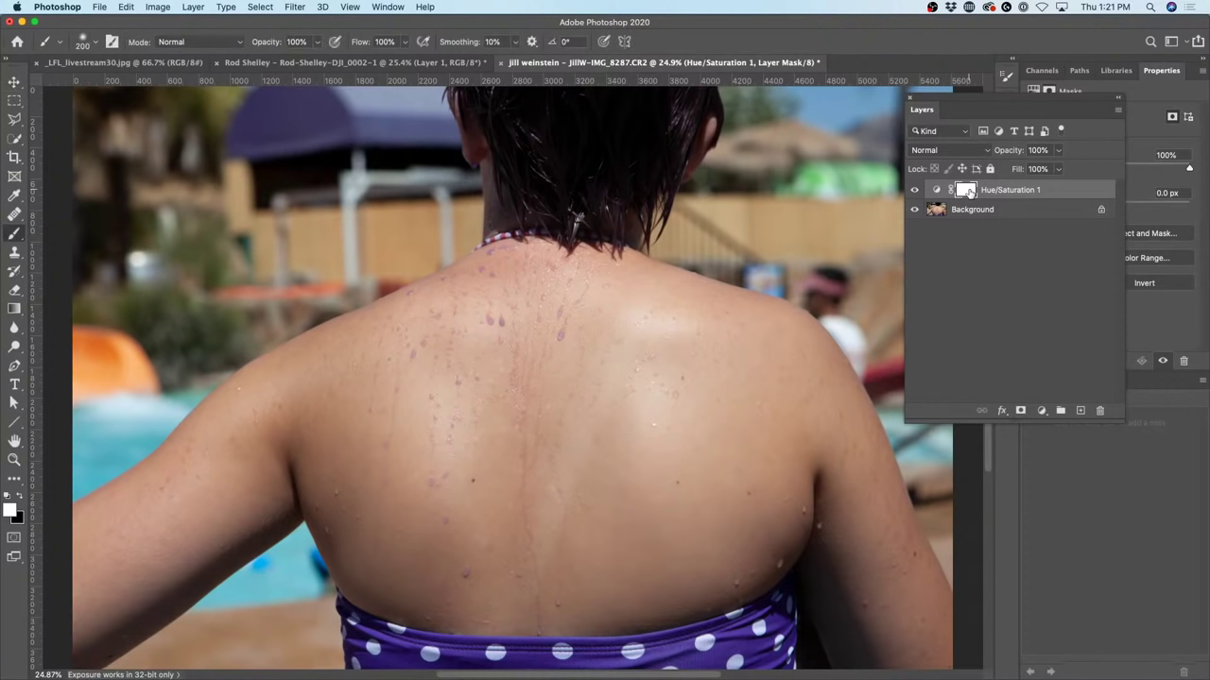
key(bracketright)
key(bracketright)
key(bracketright)
key(bracketright)
key(bracketright)
click(21, 498)
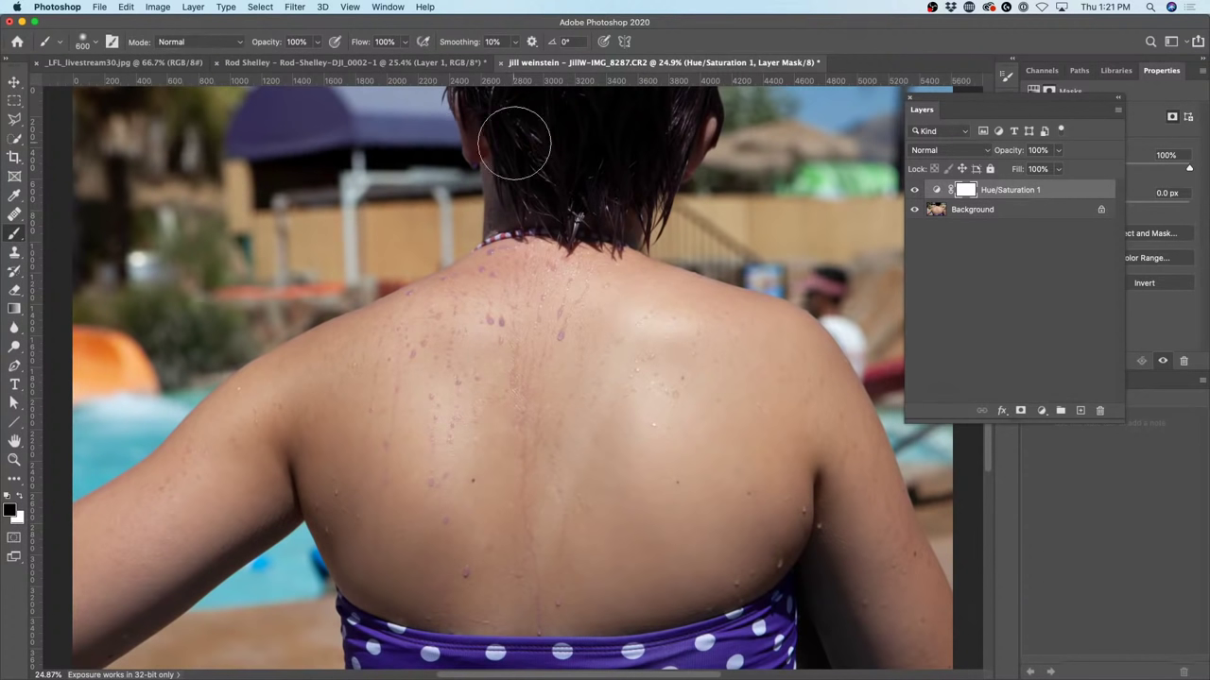
mouse_move(477, 118)
mouse_down()
mouse_move(603, 131)
mouse_move(519, 189)
mouse_move(595, 192)
mouse_move(587, 199)
mouse_move(695, 112)
mouse_move(648, 95)
mouse_move(450, 130)
mouse_move(695, 158)
mouse_move(597, 175)
mouse_move(643, 152)
mouse_move(632, 158)
mouse_move(716, 206)
mouse_up()
click(1030, 211)
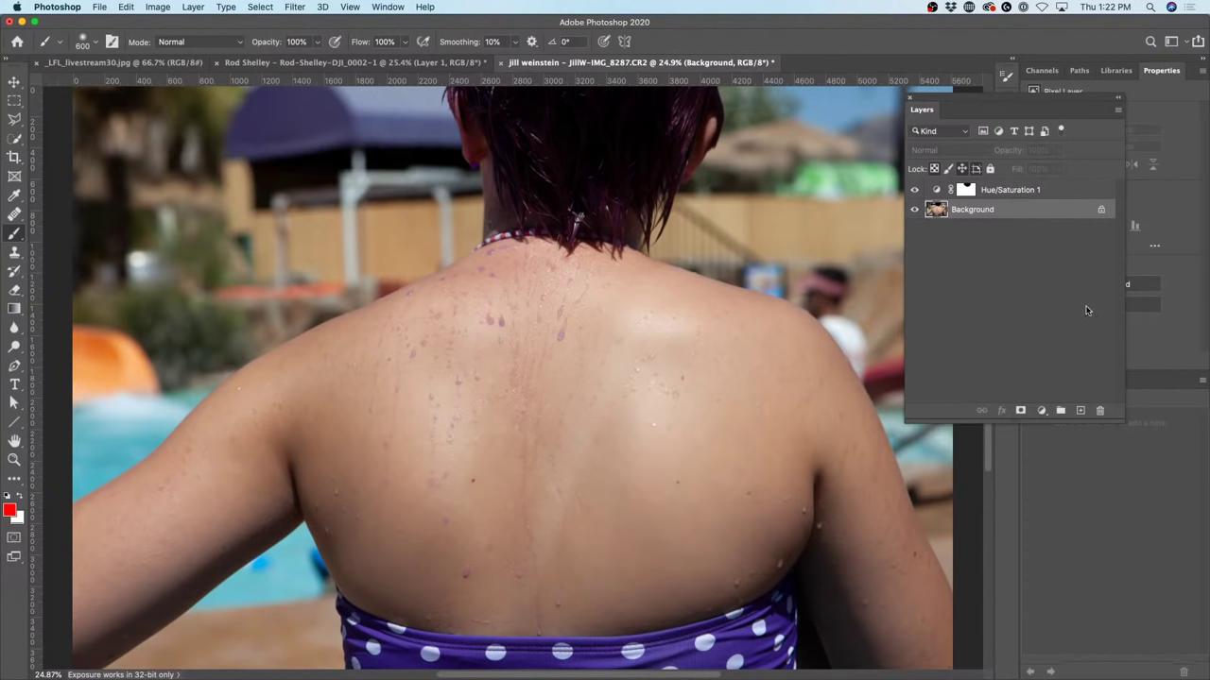
Add an empty Layer 1 above Hue/Saturation 1 and set the Healing Brush to sample All Layers.
click(1082, 412)
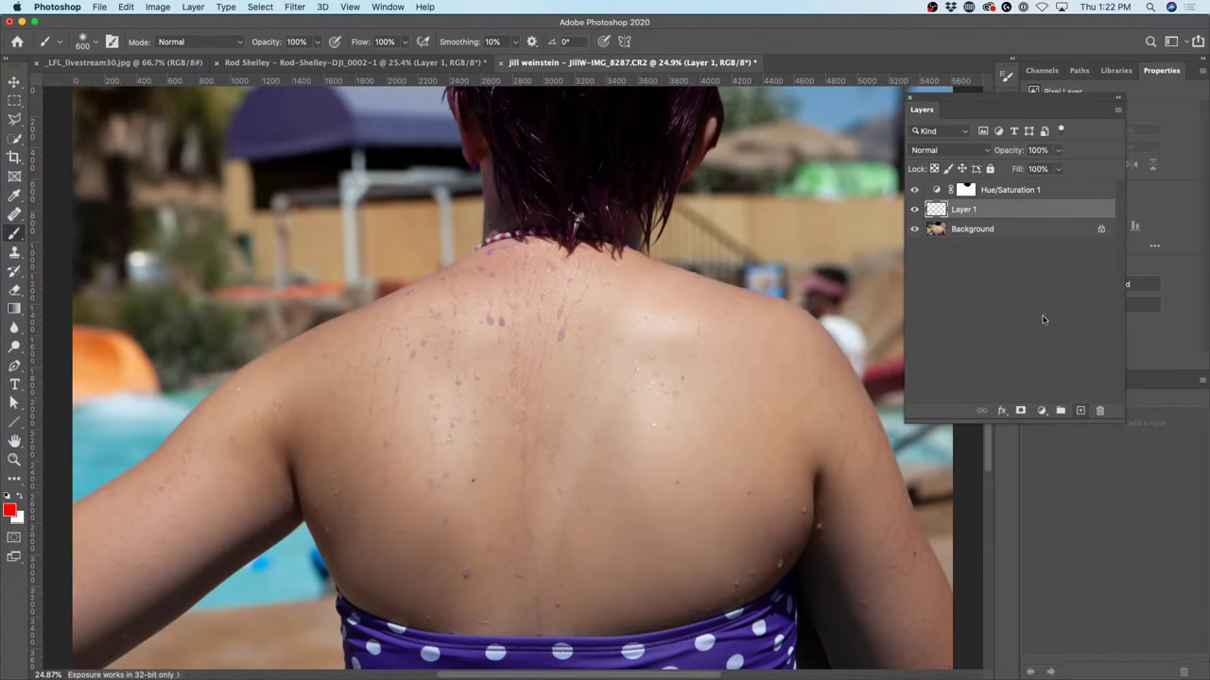
drag(996, 206, 996, 185)
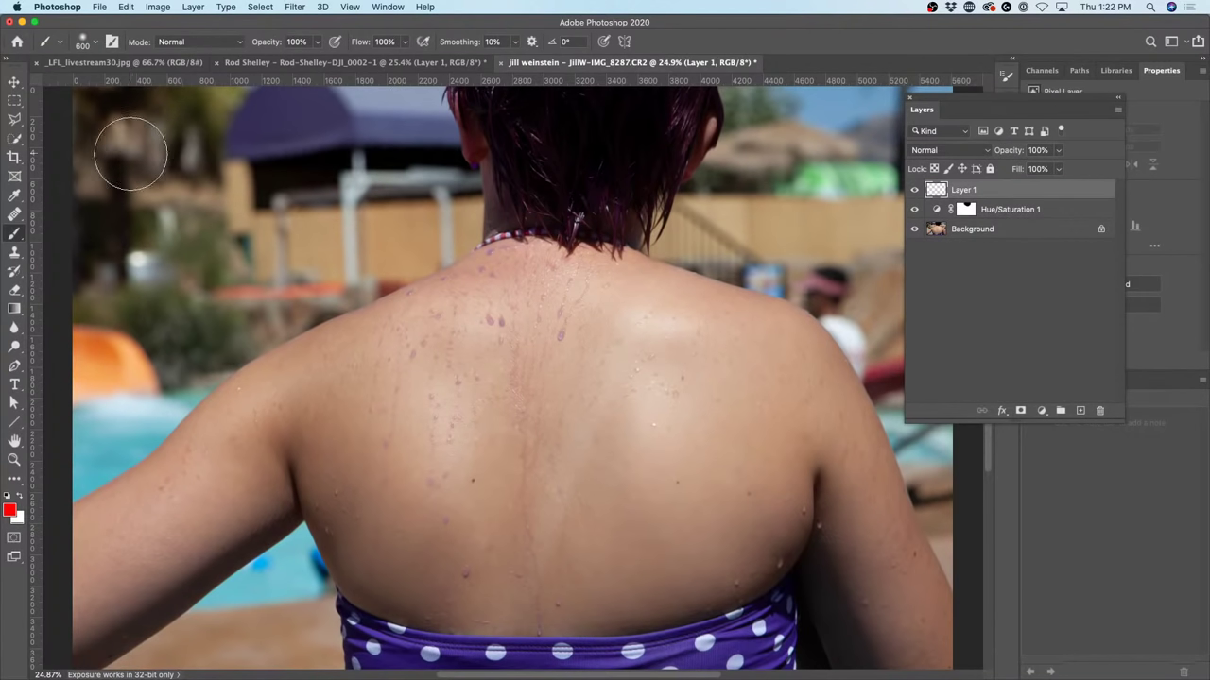
click(14, 215)
drag(14, 216, 73, 216)
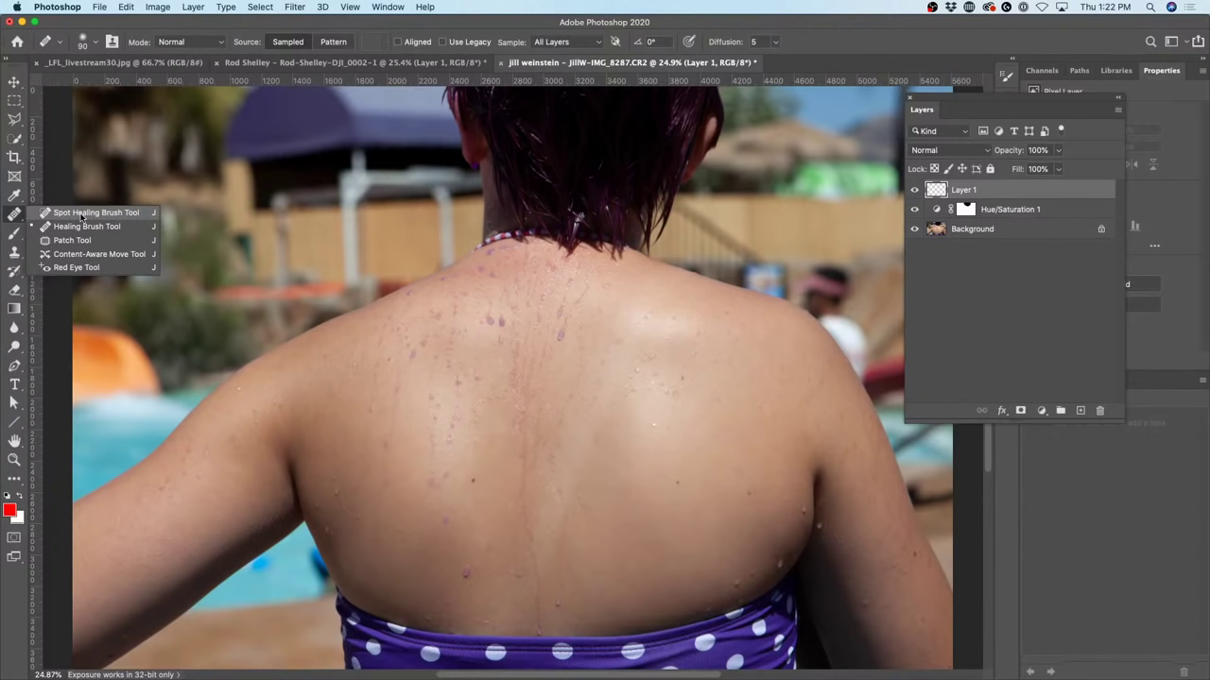
click(84, 228)
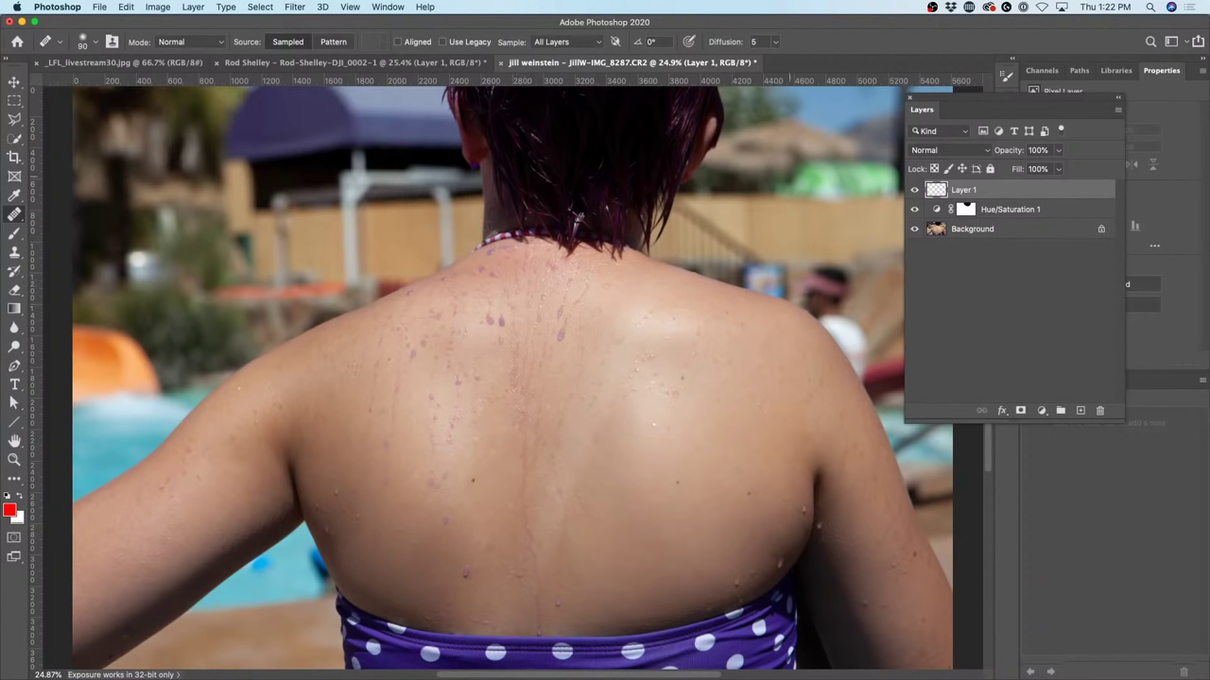
click(548, 41)
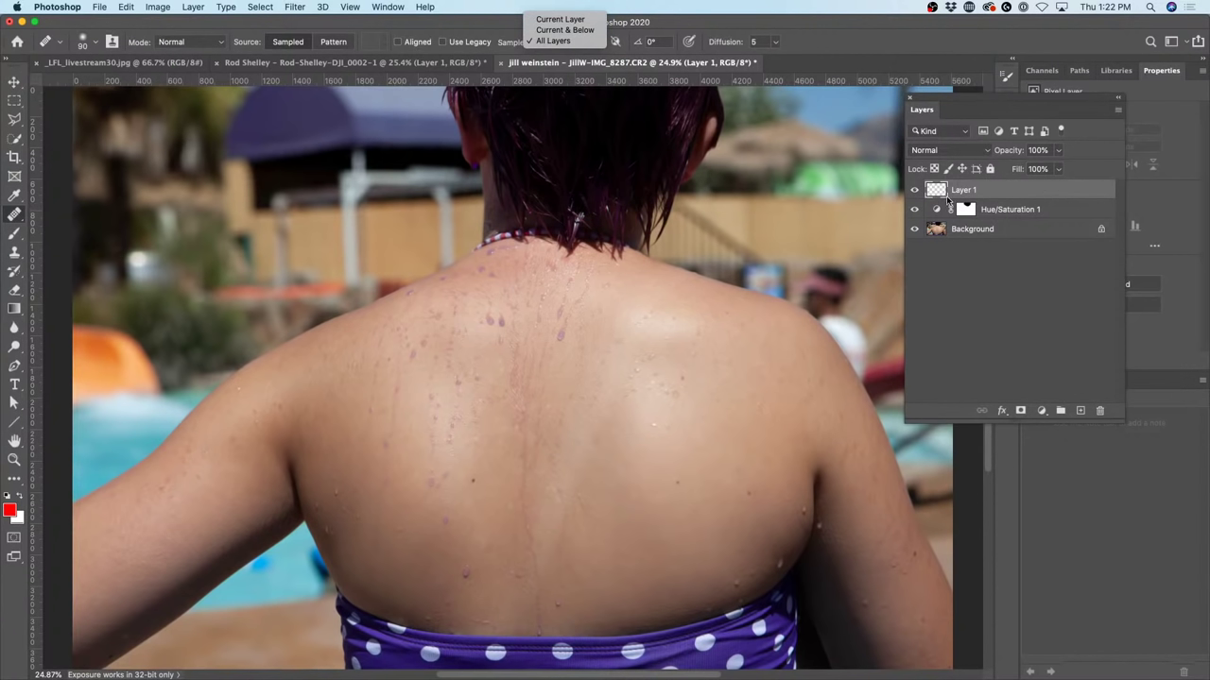
click(914, 192)
click(914, 191)
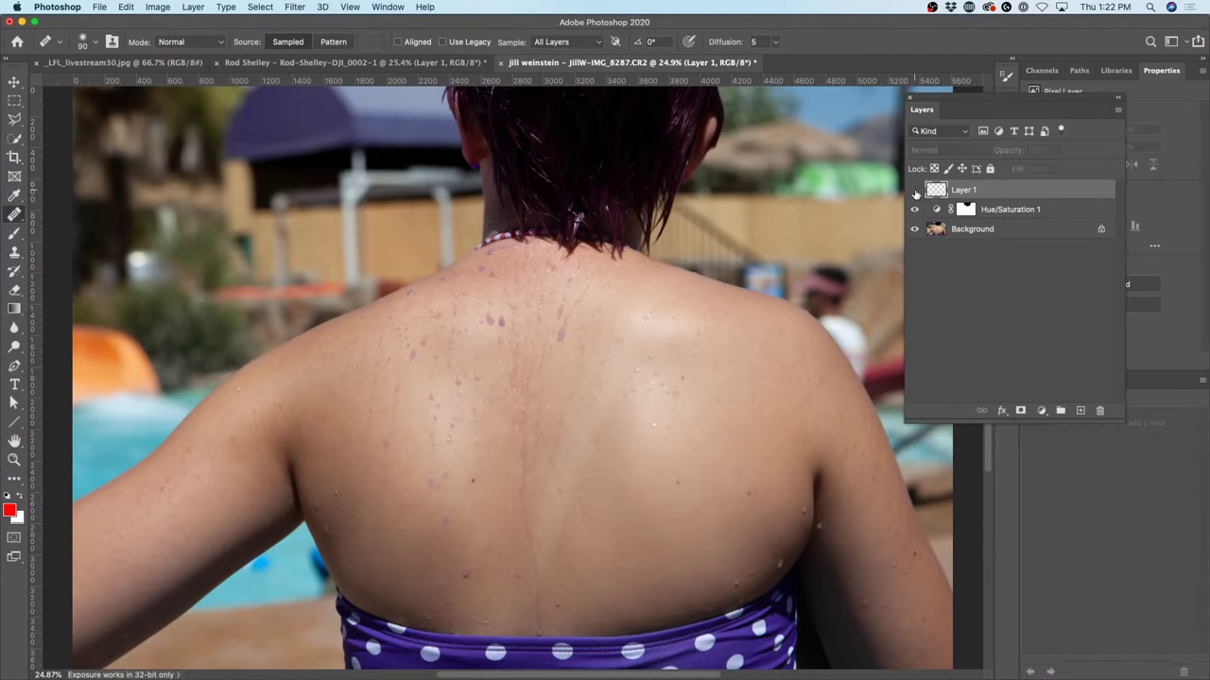
click(914, 191)
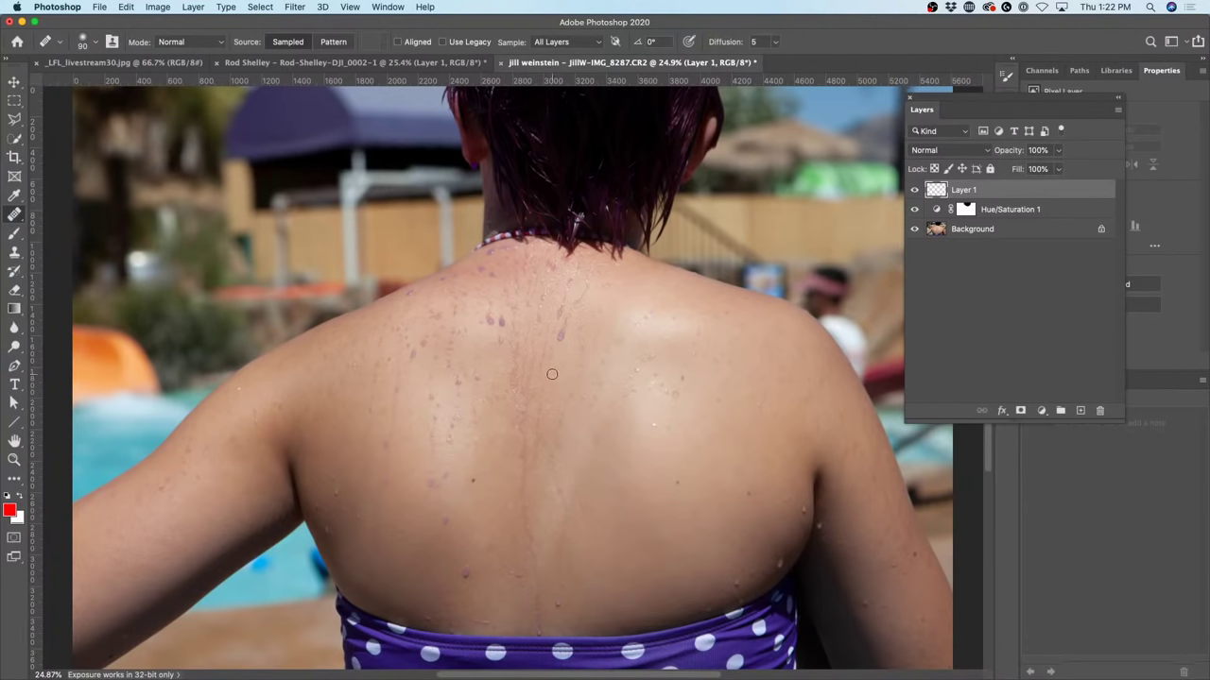
Heal the purple water spots around the left shoulder and beside the spine on Layer 1.
scroll(554, 365, up, 5)
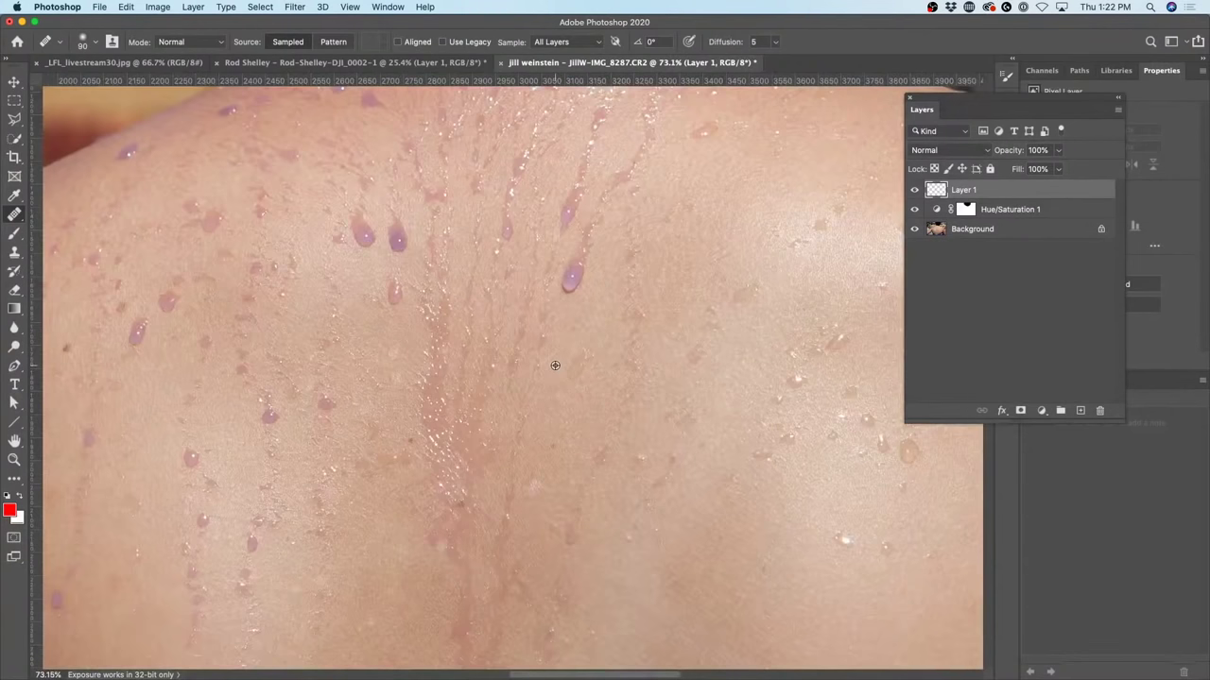
scroll(555, 365, down, 3)
scroll(555, 365, up, 2)
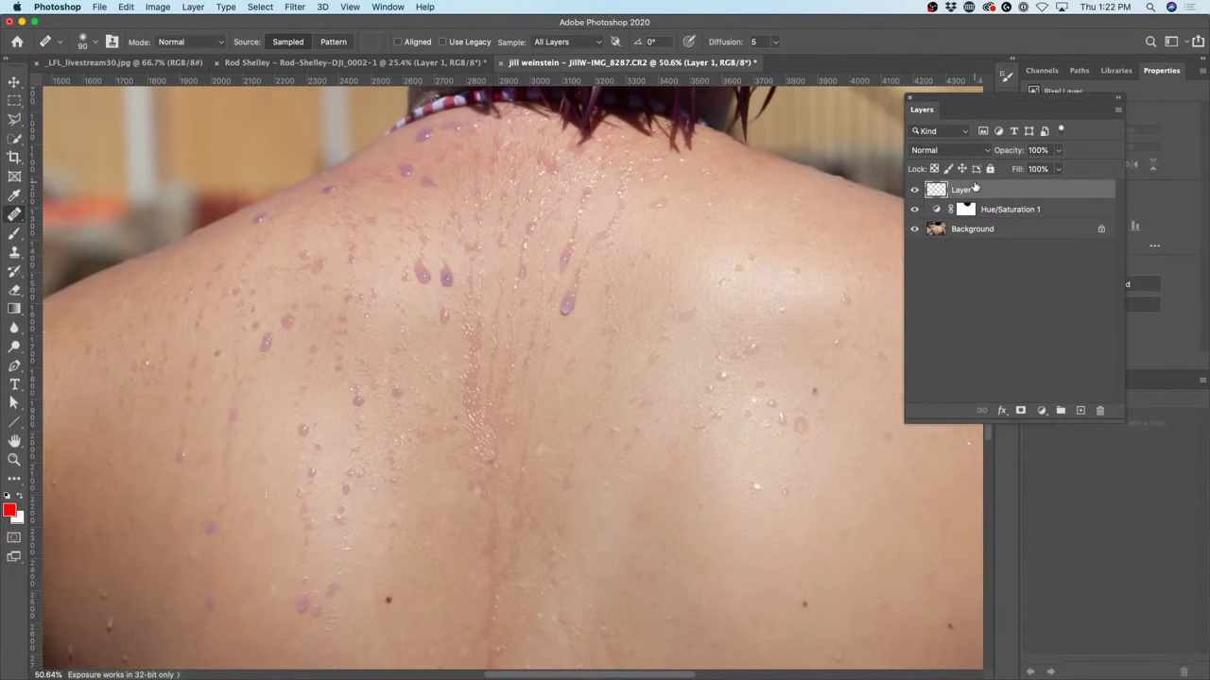
alt+click(578, 331)
mouse_move(564, 306)
mouse_down()
mouse_move(567, 292)
mouse_move(567, 307)
mouse_up()
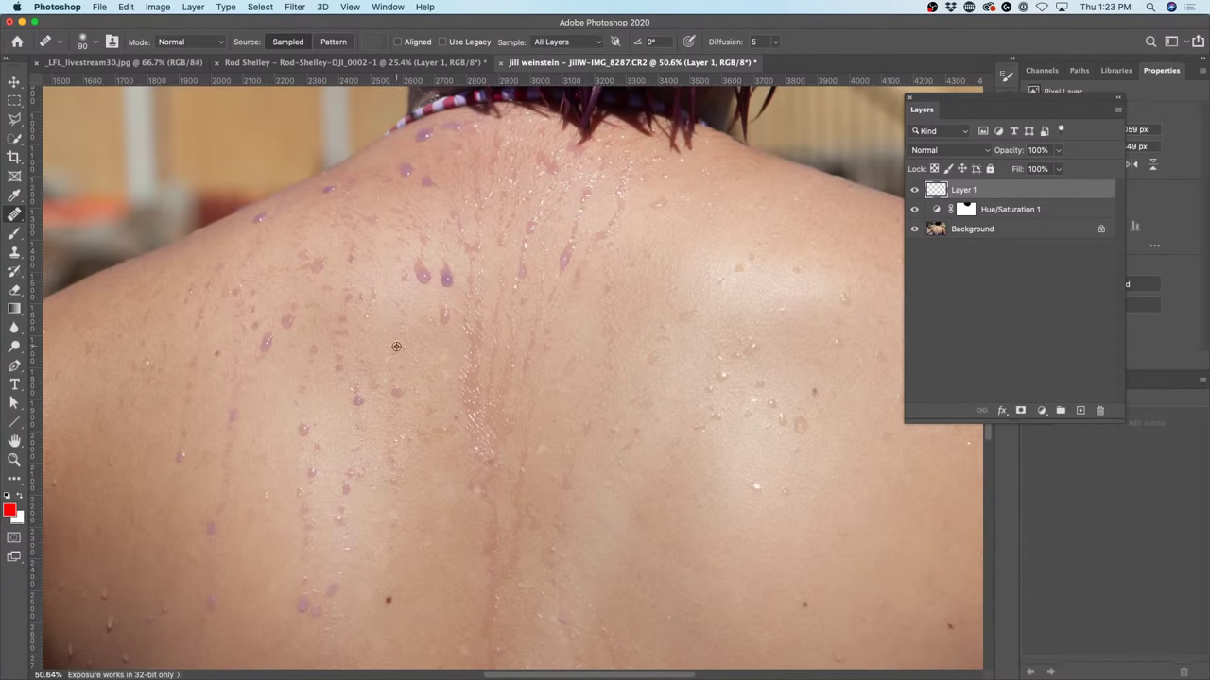
alt+click(383, 312)
mouse_move(423, 274)
mouse_down()
mouse_move(421, 262)
mouse_move(445, 263)
mouse_up()
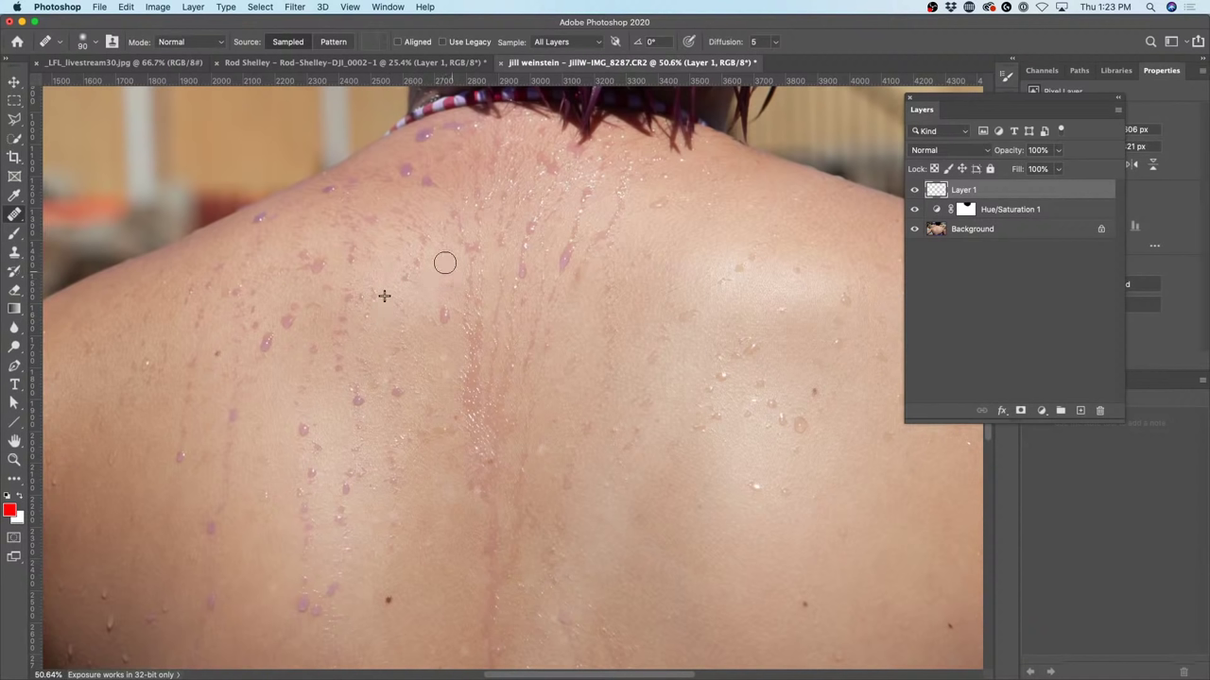
drag(434, 317, 447, 326)
drag(408, 378, 361, 395)
click(338, 367)
click(354, 383)
click(375, 295)
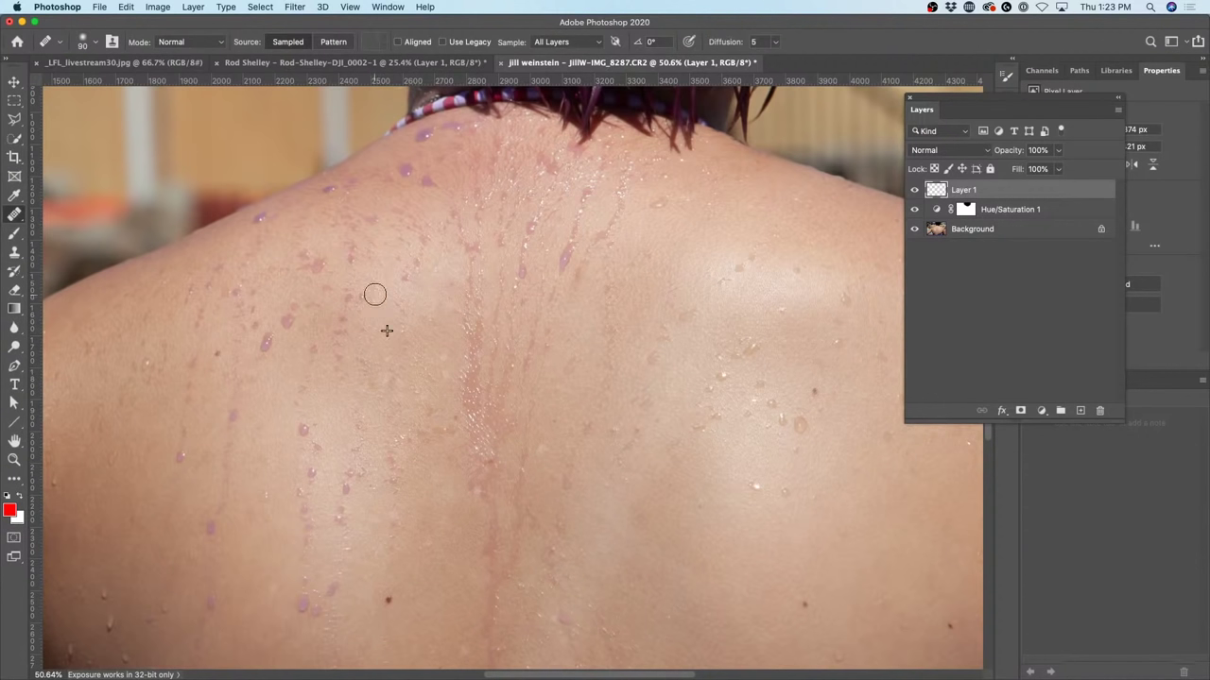
click(364, 284)
click(340, 303)
click(340, 318)
click(335, 333)
click(335, 357)
Heal the remaining purple spots on the mid- and lower-left back, resampling clean skin each time.
alt+click(263, 382)
mouse_move(264, 352)
mouse_down()
mouse_move(265, 341)
mouse_move(267, 367)
mouse_up()
alt+click(278, 408)
click(290, 321)
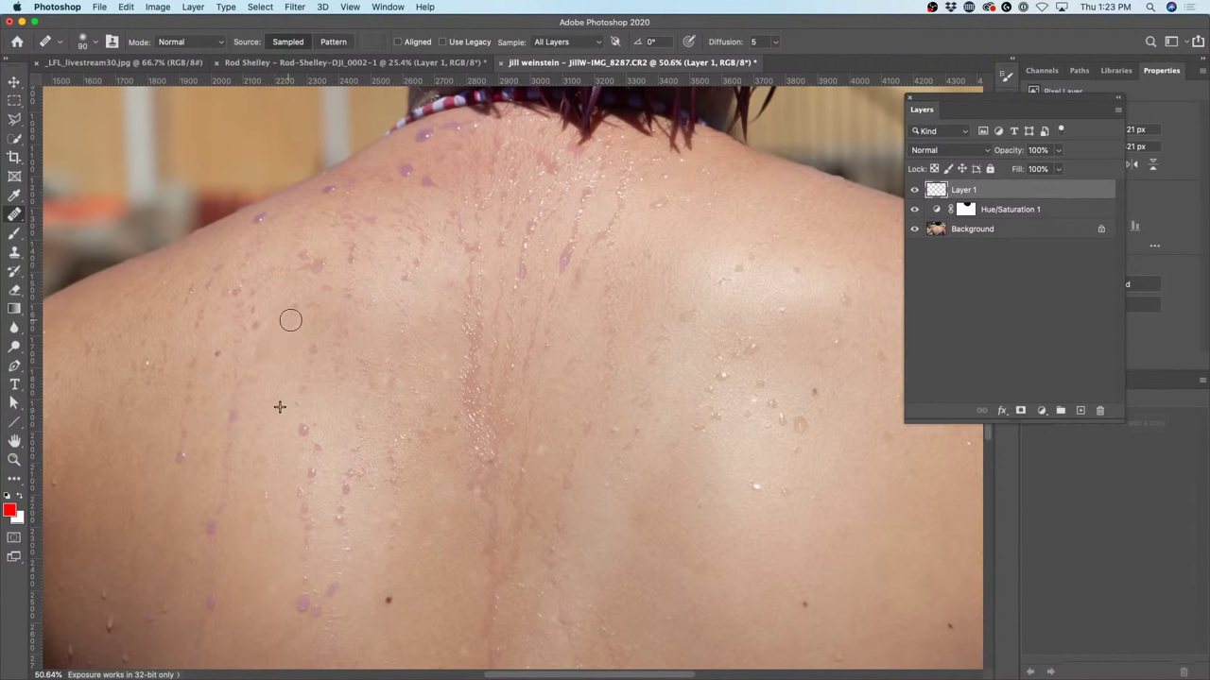
alt+click(282, 251)
drag(317, 277, 324, 261)
alt+click(170, 499)
drag(177, 463, 182, 455)
alt+click(162, 458)
click(181, 434)
click(231, 417)
drag(231, 417, 230, 424)
alt+click(248, 541)
click(211, 529)
alt+click(243, 597)
click(210, 605)
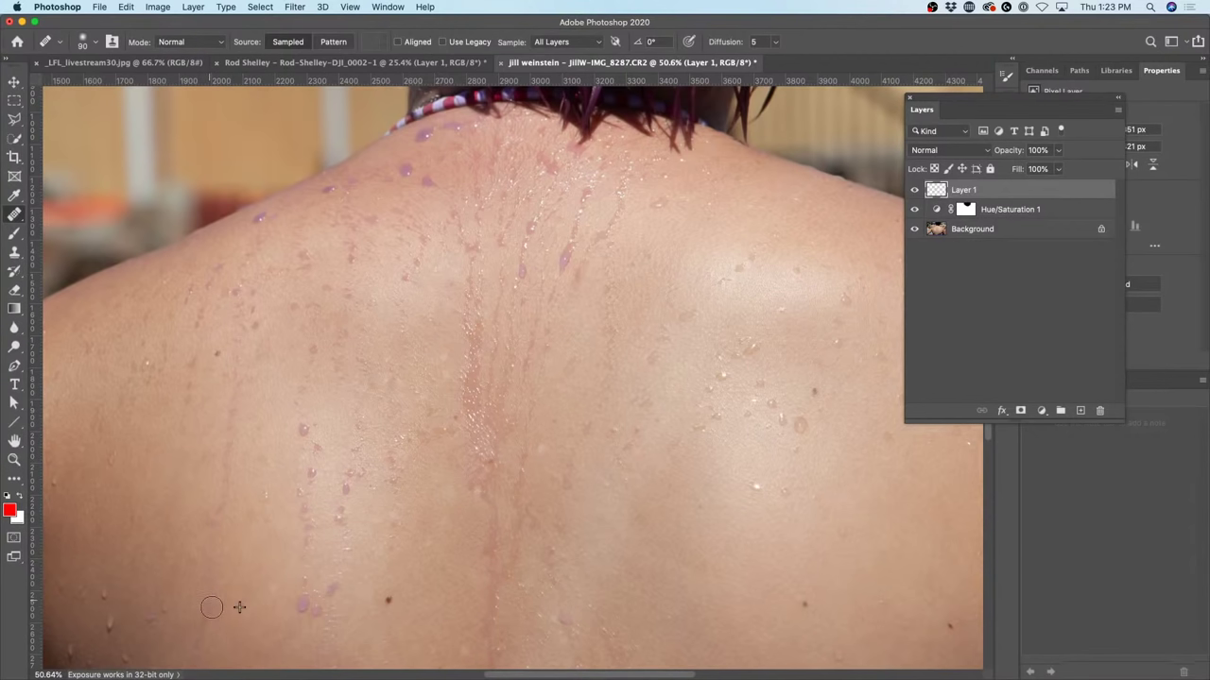
alt+click(238, 534)
click(303, 430)
Alt-sample clean skin and heal the purple droplets on the middle and lower back.
alt+click(280, 515)
click(311, 476)
click(302, 507)
click(346, 489)
alt+click(274, 584)
click(305, 601)
drag(341, 584, 330, 592)
click(389, 595)
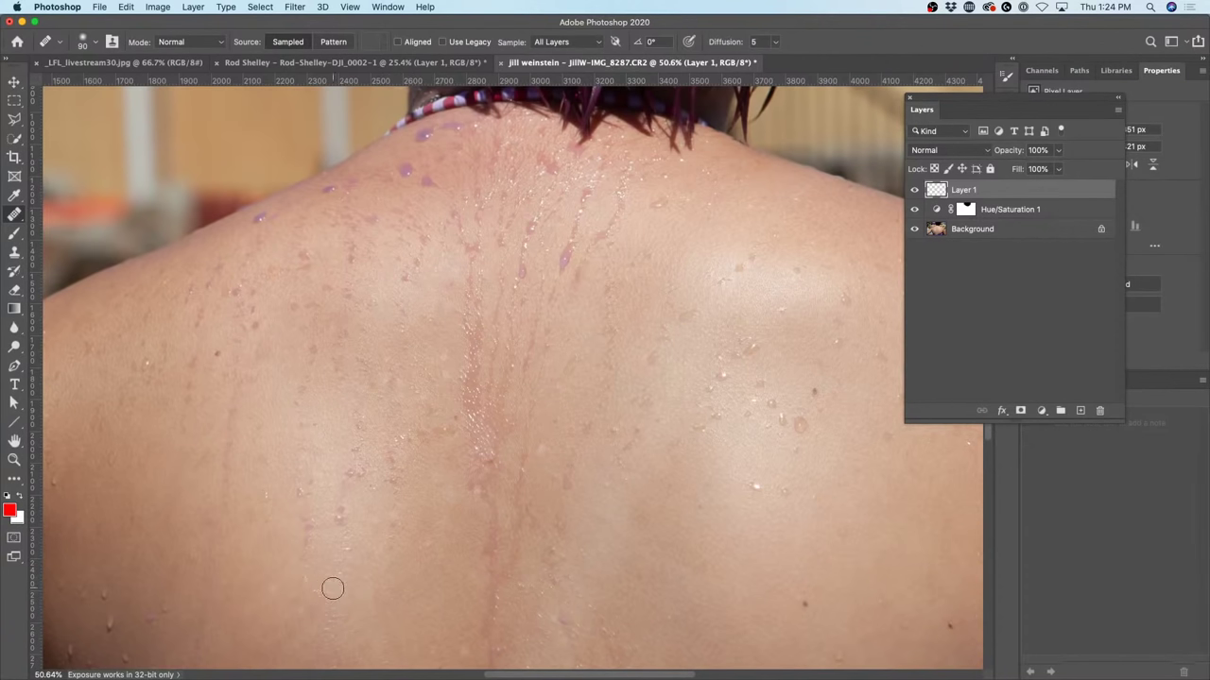
Heal more spots on the lower back and left of the spine with a fresh source.
click(386, 546)
click(397, 521)
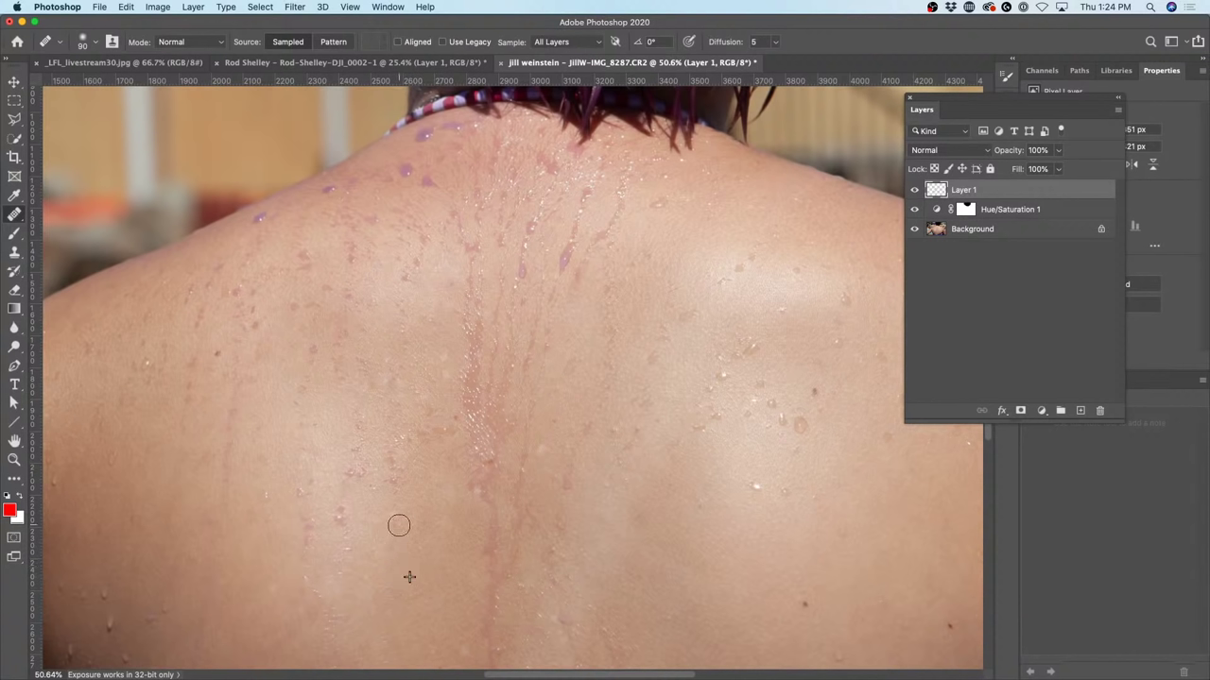
click(384, 480)
click(337, 519)
alt+click(387, 538)
click(340, 511)
Heal the spots on the right back, upper right back and near the right shoulder.
click(567, 482)
click(631, 540)
alt+click(586, 307)
click(560, 256)
alt+click(592, 302)
click(567, 260)
click(578, 223)
click(523, 277)
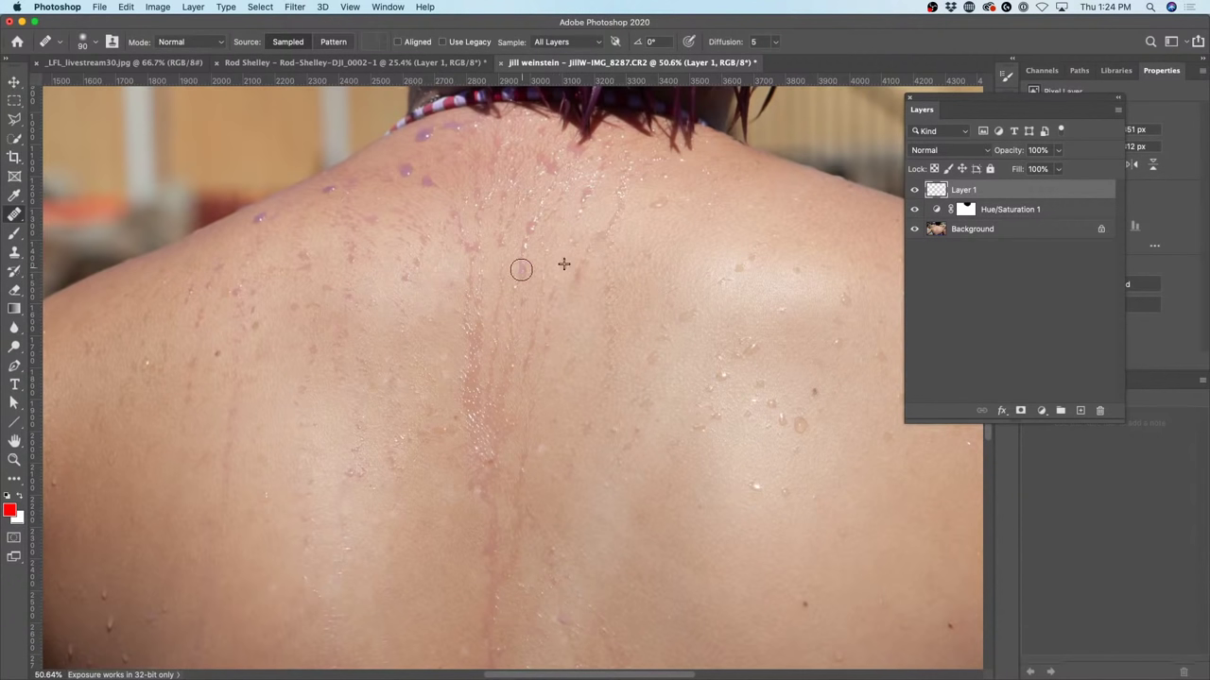
Resample clean skin and heal the droplets on the upper back near the spine.
alt+click(567, 253)
click(524, 246)
click(539, 220)
click(531, 303)
alt+click(381, 297)
click(403, 278)
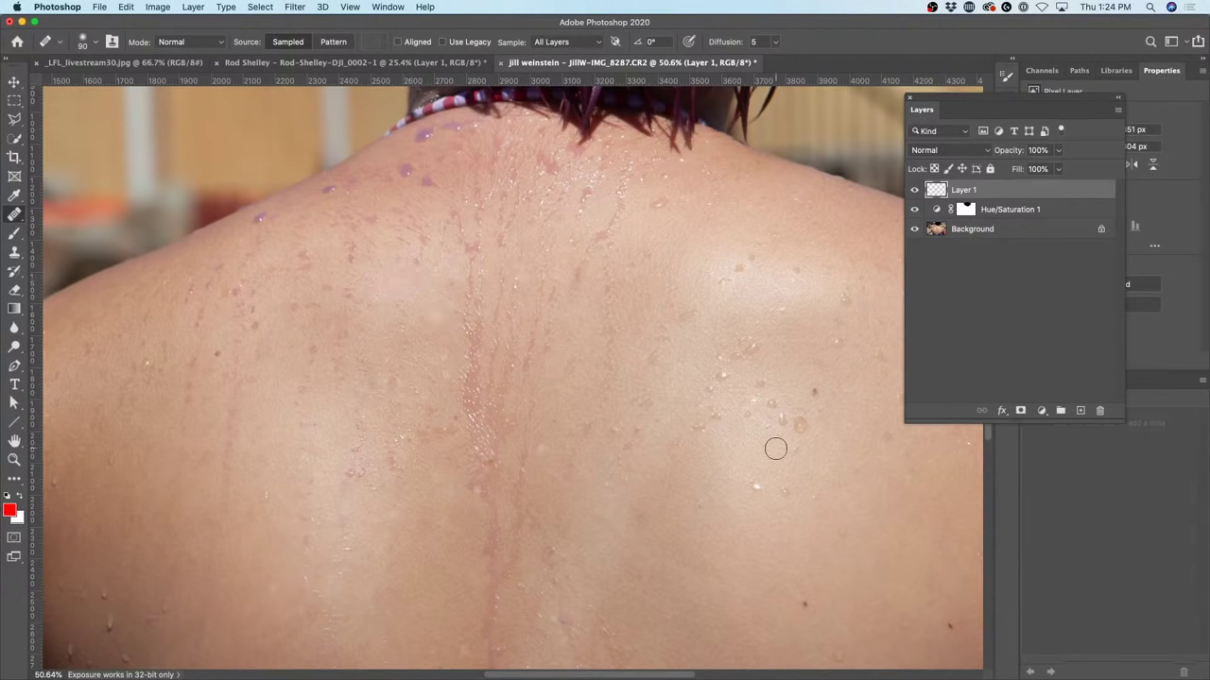
Toggle Layer 1's visibility off and on to compare, then resume healing.
click(915, 191)
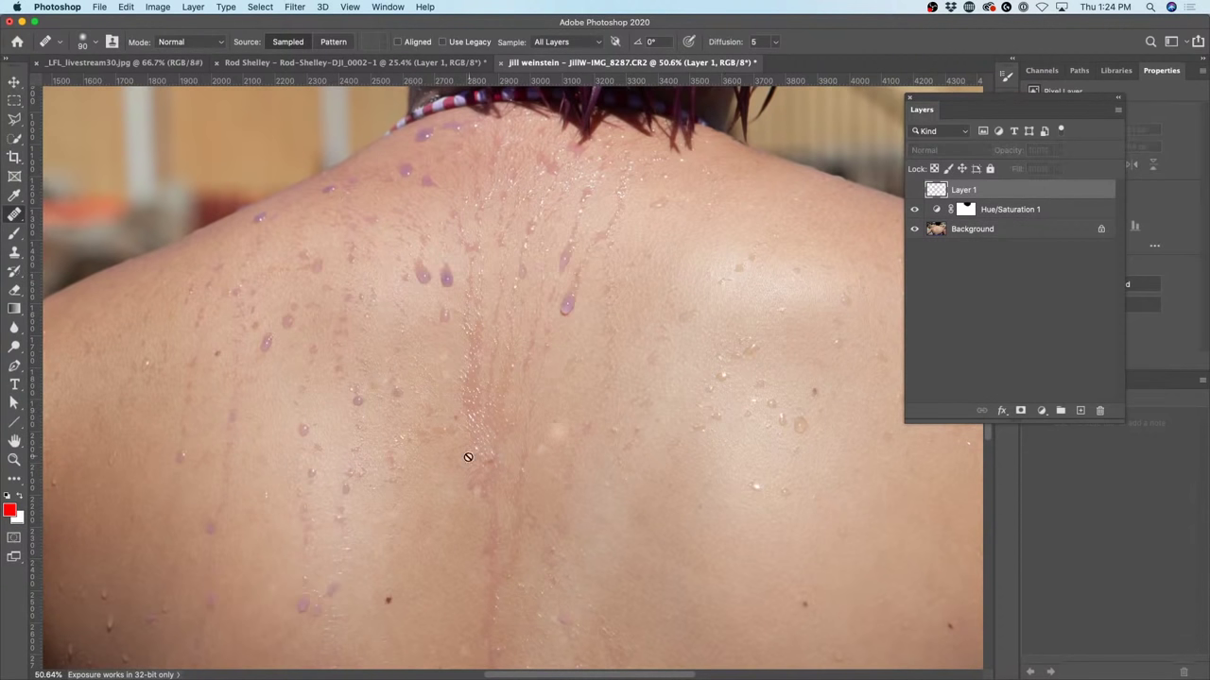
click(915, 191)
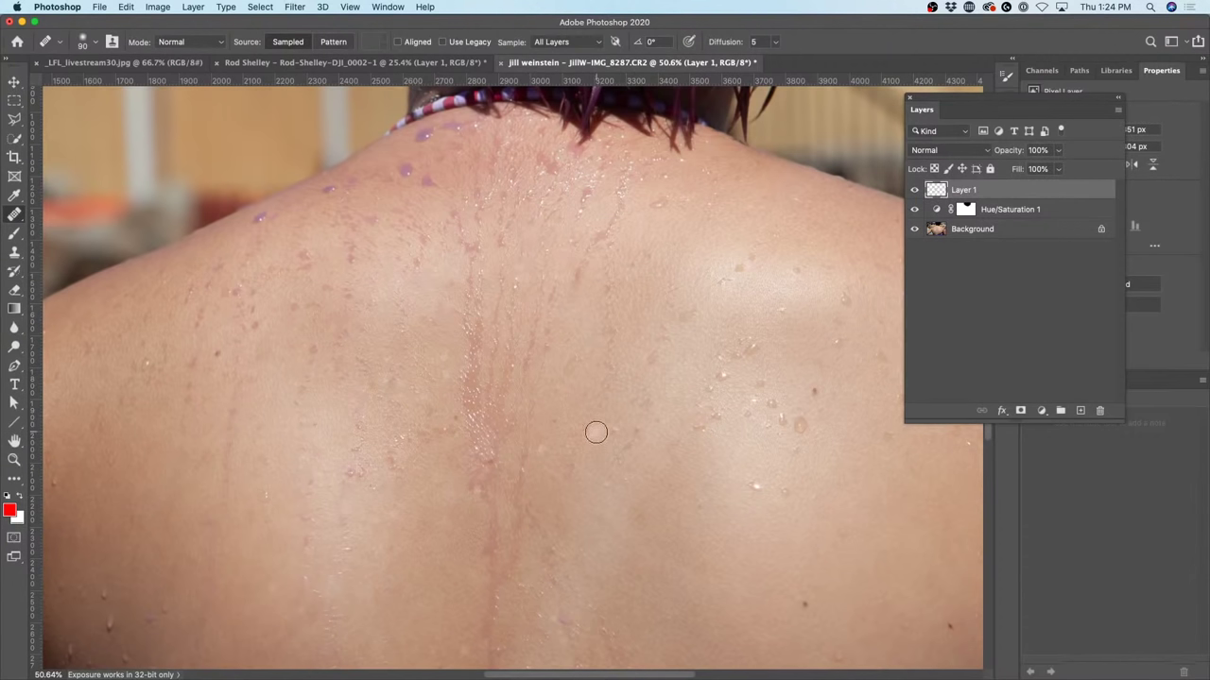
alt+click(391, 498)
Set the healing brush to size 150 with Diffusion 1.
key(bracketright)
key(bracketright)
key(bracketright)
click(776, 42)
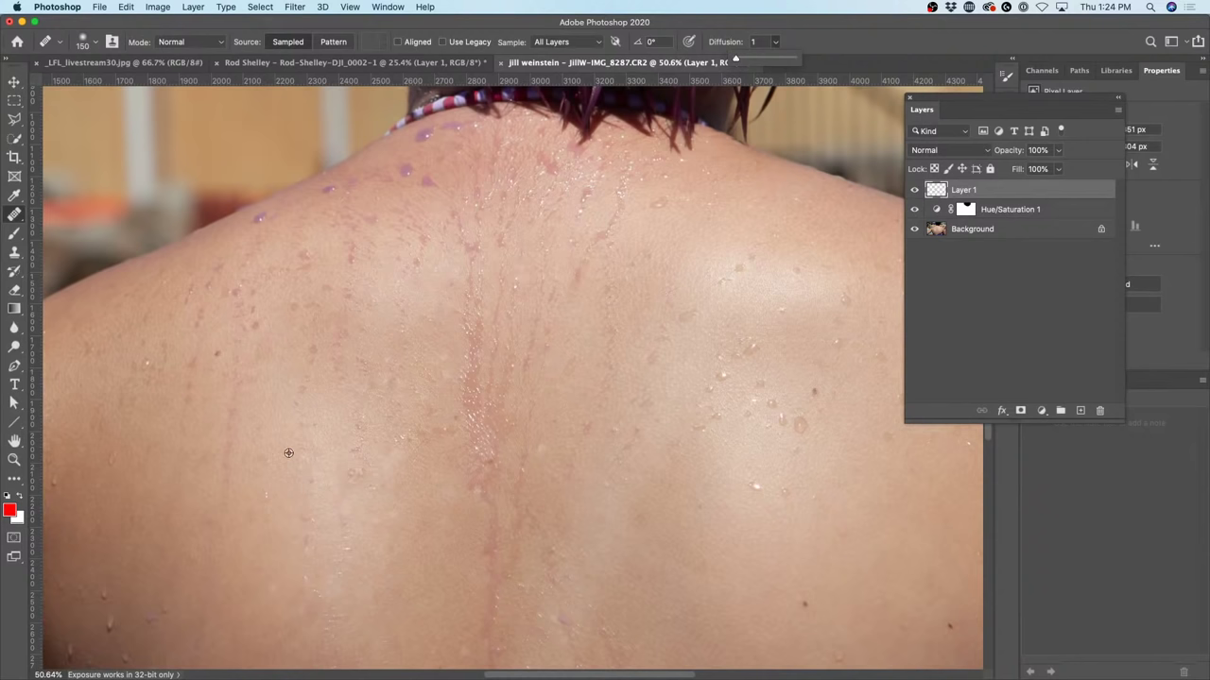
click(295, 416)
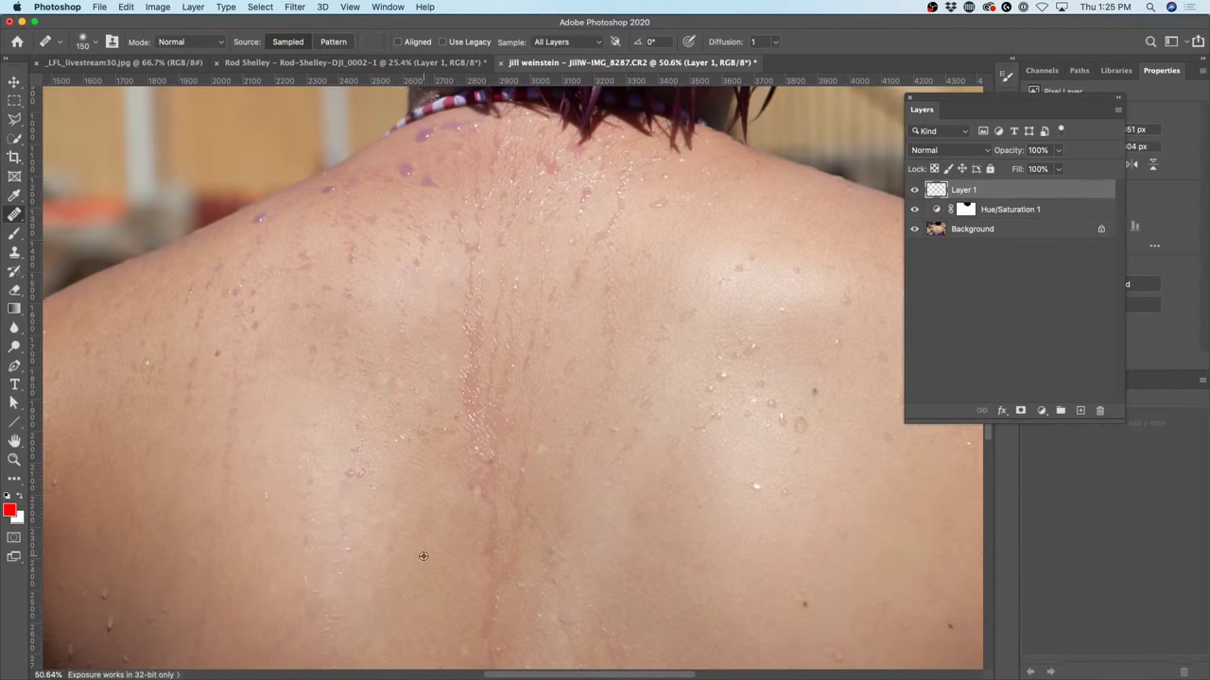
Heal the patch along the lower spine and the spots on the lower-left back.
click(493, 606)
alt+click(602, 554)
alt+click(327, 566)
click(174, 608)
click(201, 591)
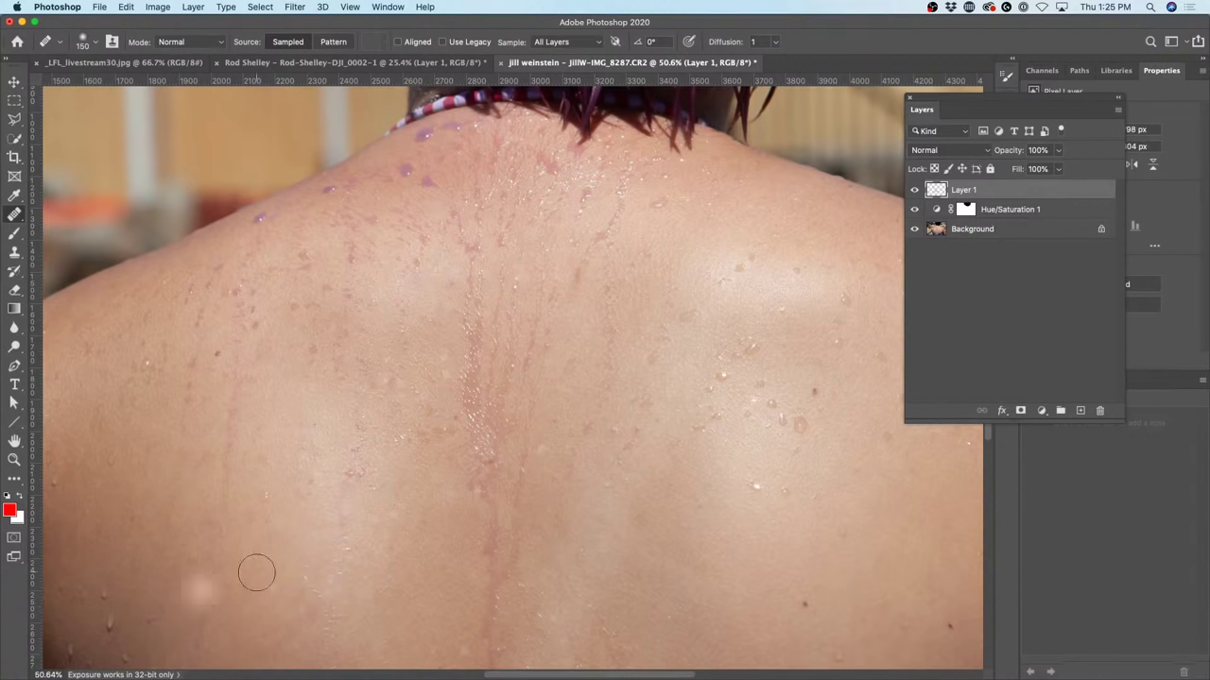
click(216, 631)
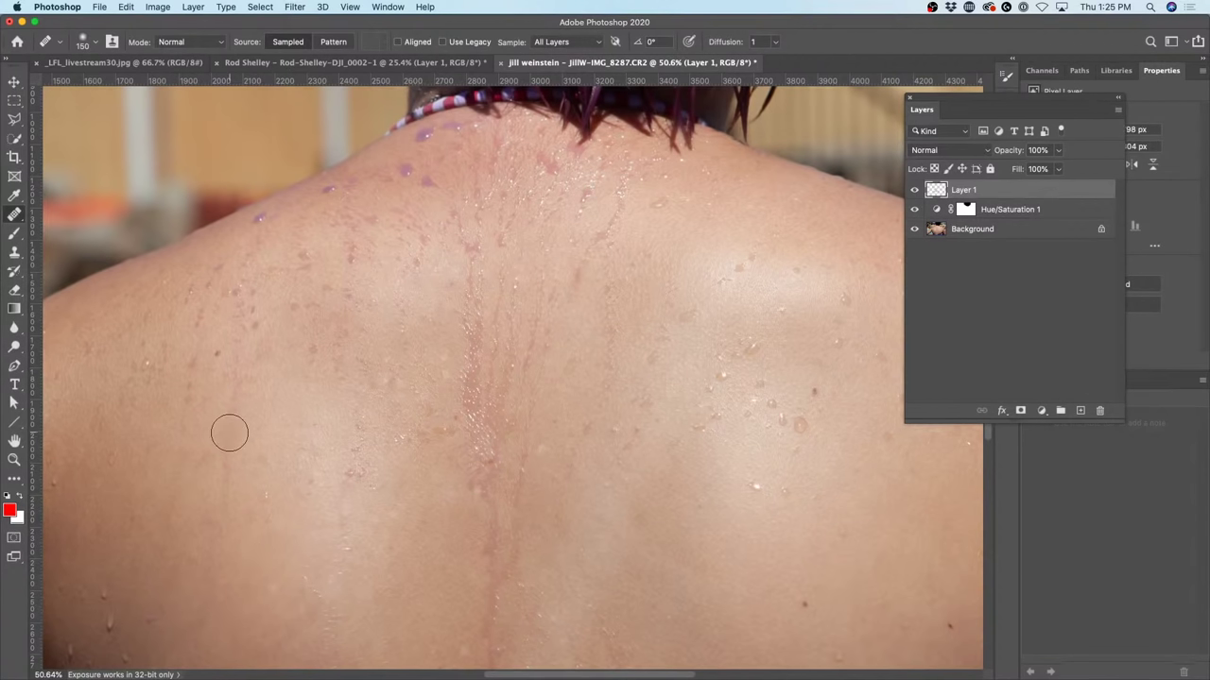
Heal the small spots on the left, upper left and middle left back.
drag(230, 431, 228, 444)
click(311, 354)
click(294, 327)
click(357, 255)
click(356, 460)
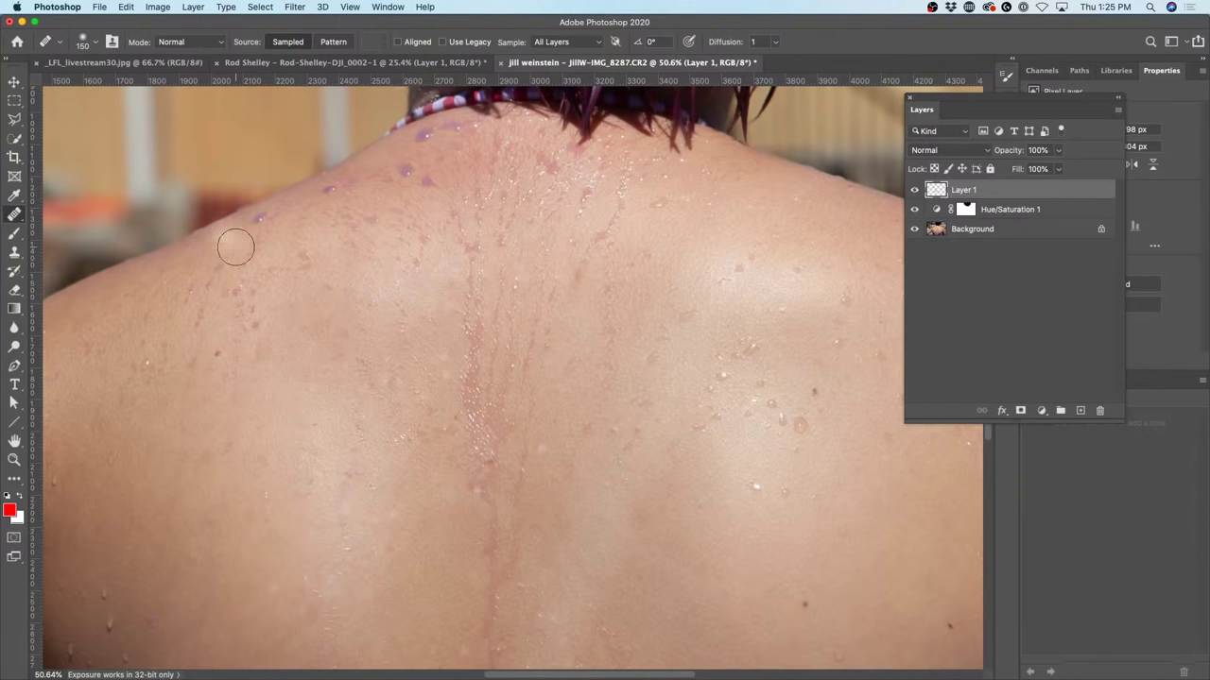
Zoom out and toggle Hue/Saturation 1 and Layer 1 visibility to compare the whole photo.
scroll(565, 280, down, 5)
scroll(568, 279, down, 2)
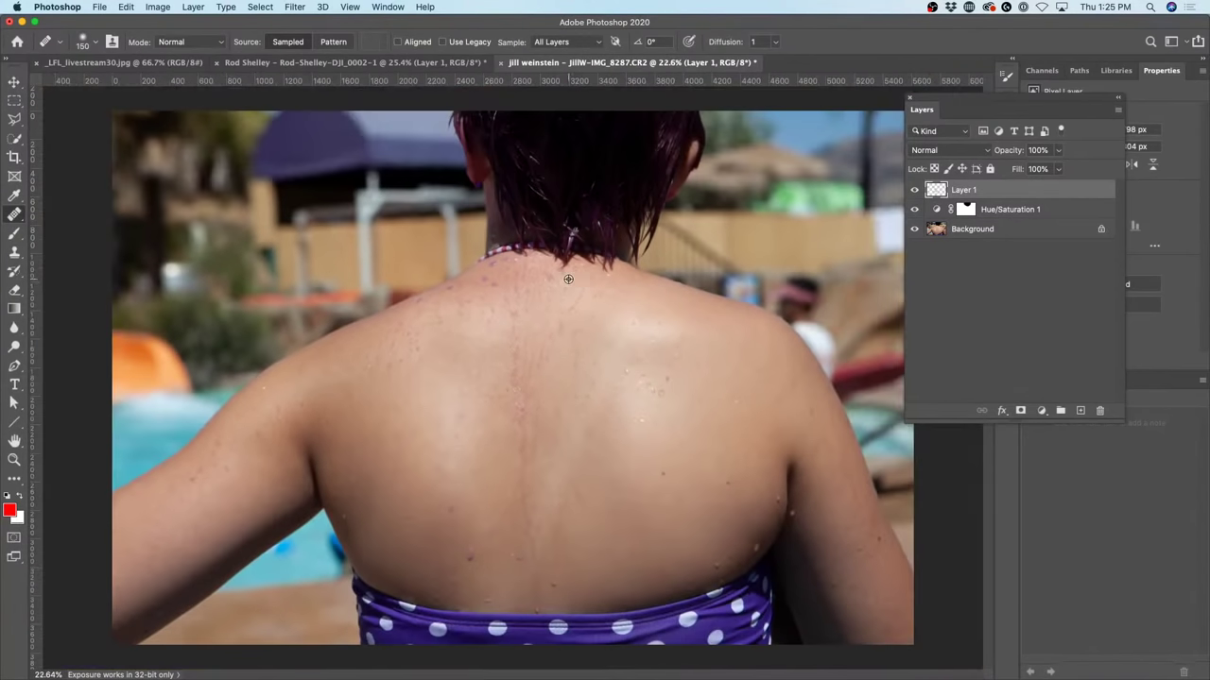
click(913, 209)
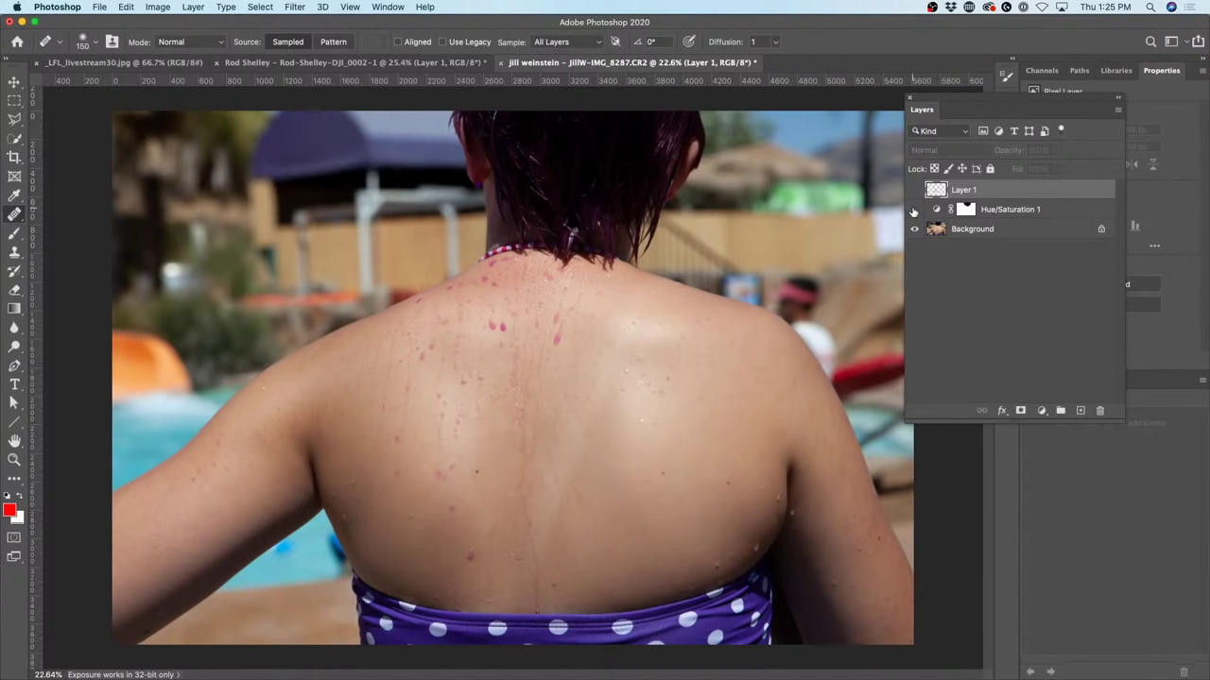
click(914, 210)
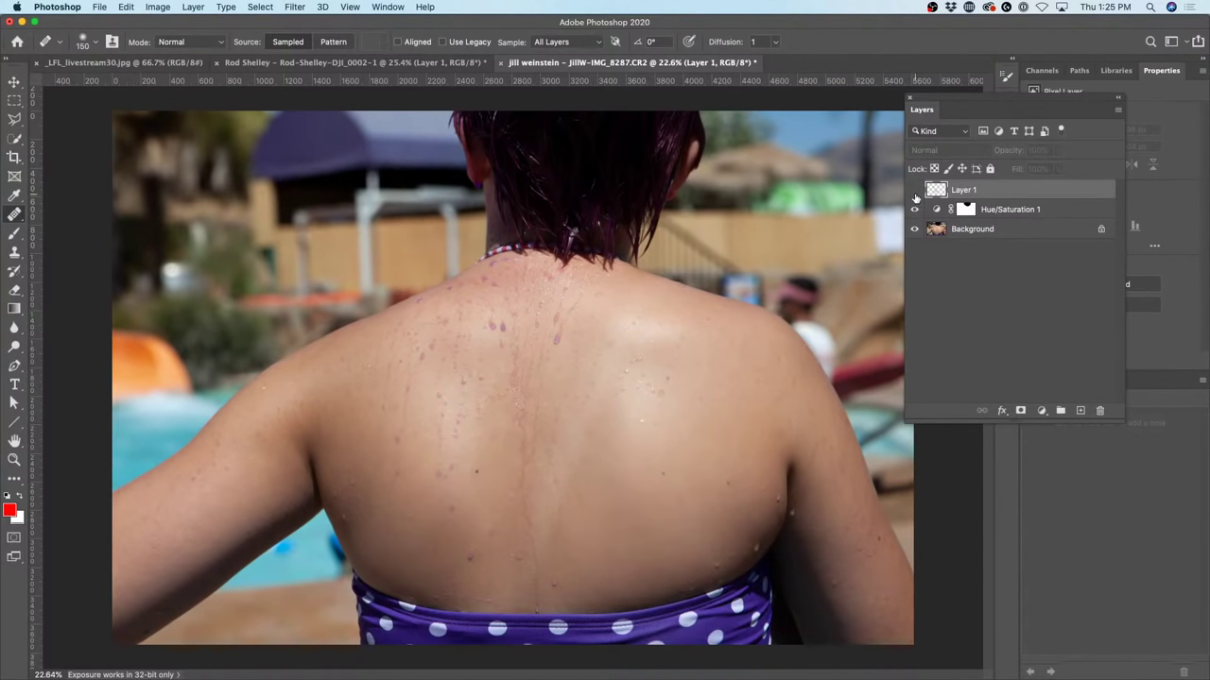
click(915, 190)
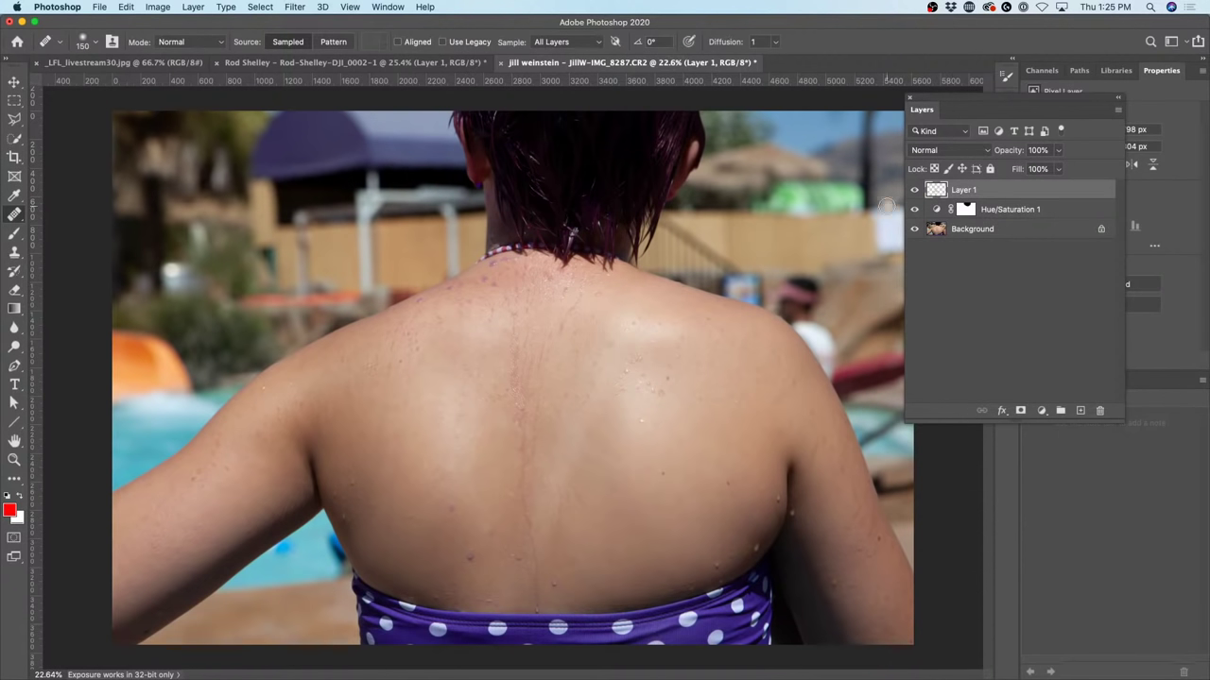
Heal one more lower-back spot and select the Hue/Saturation 1 adjustment layer.
click(453, 509)
scroll(667, 405, up, 5)
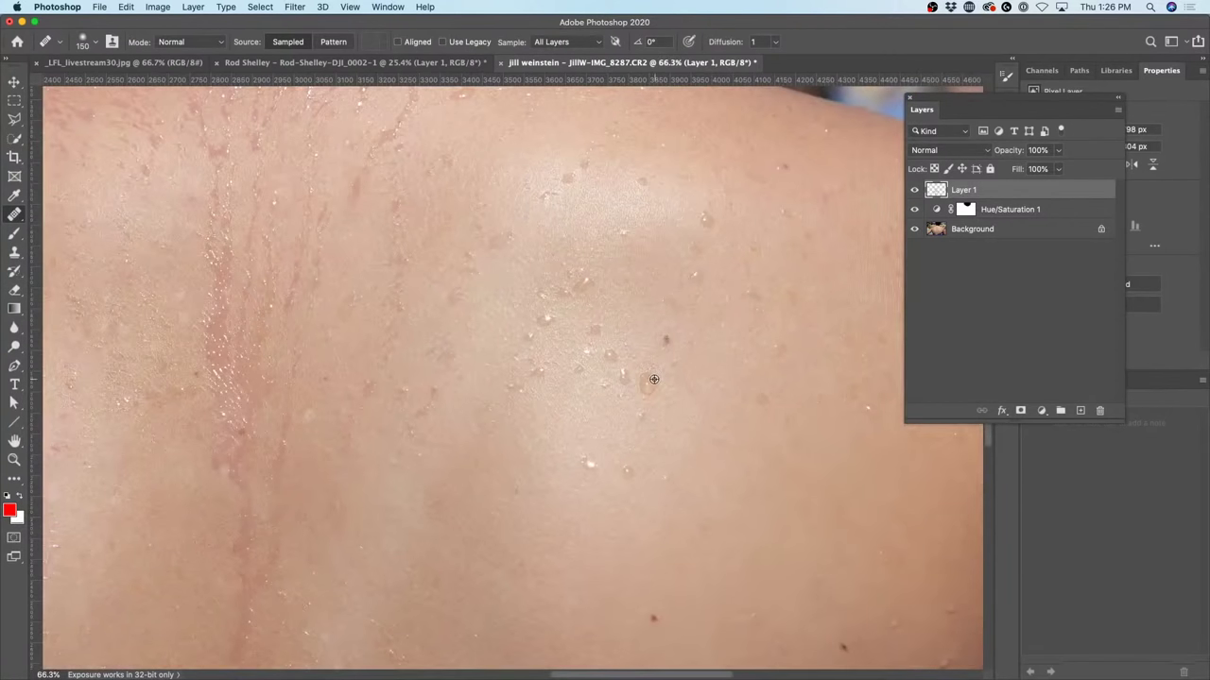
scroll(599, 402, down, 3)
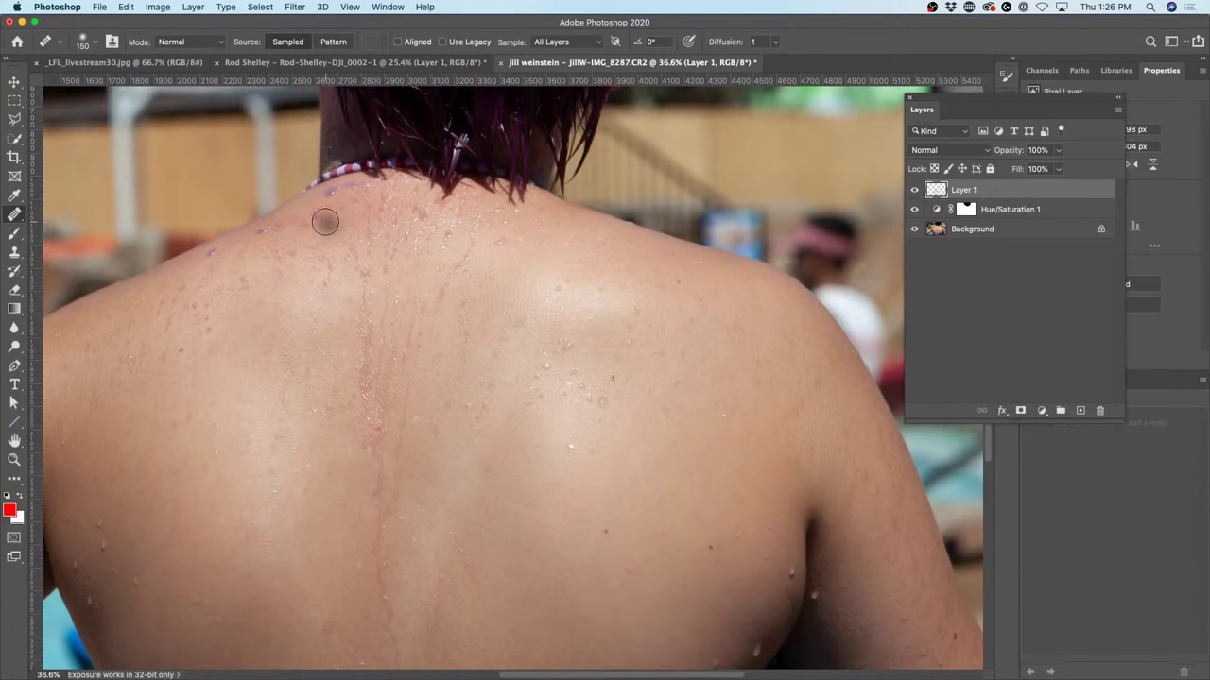
click(933, 208)
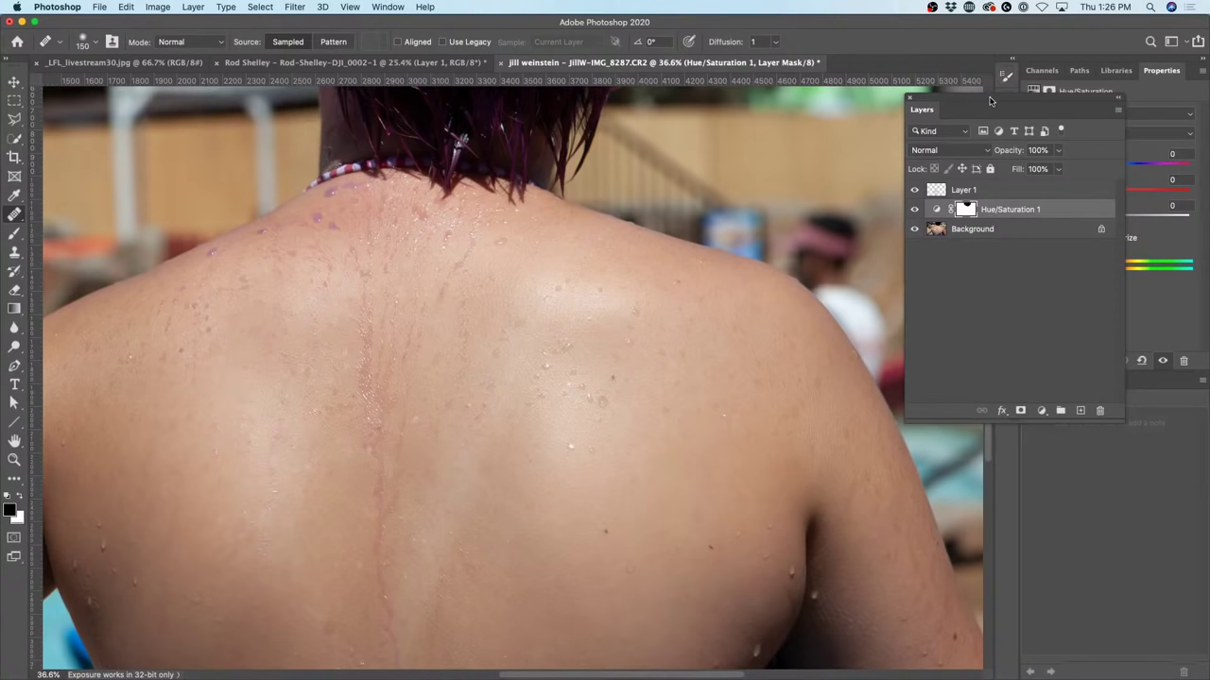
Move the Layers panel aside and raise Master saturation to +4.
drag(990, 101, 801, 87)
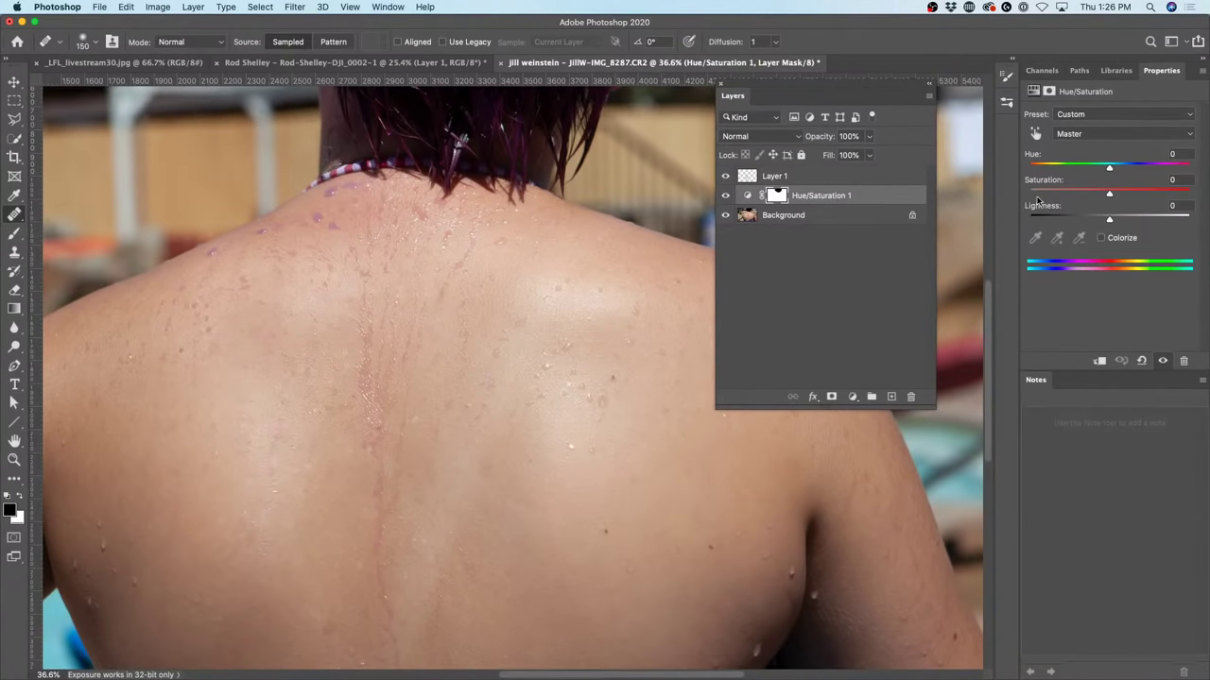
mouse_move(1110, 195)
mouse_down()
mouse_move(1054, 193)
mouse_move(1093, 192)
mouse_up()
click(749, 196)
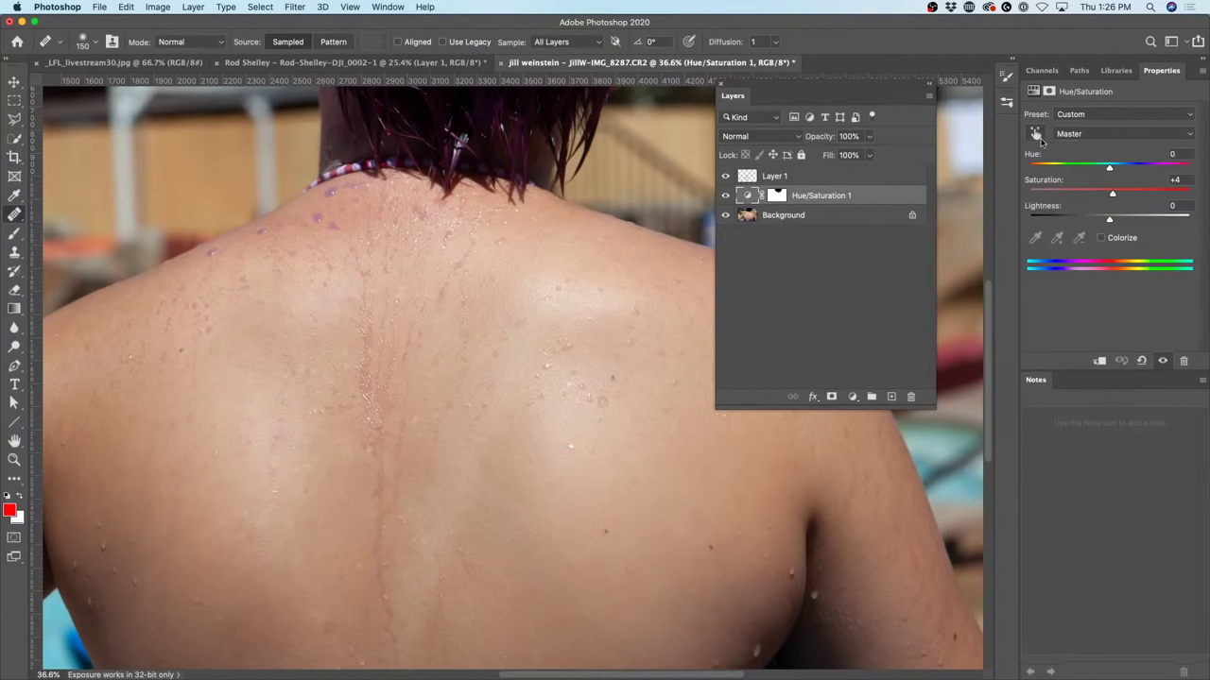
Use the targeted-adjustment hand on the skin to switch to Reds and test the Hue slider.
click(1035, 135)
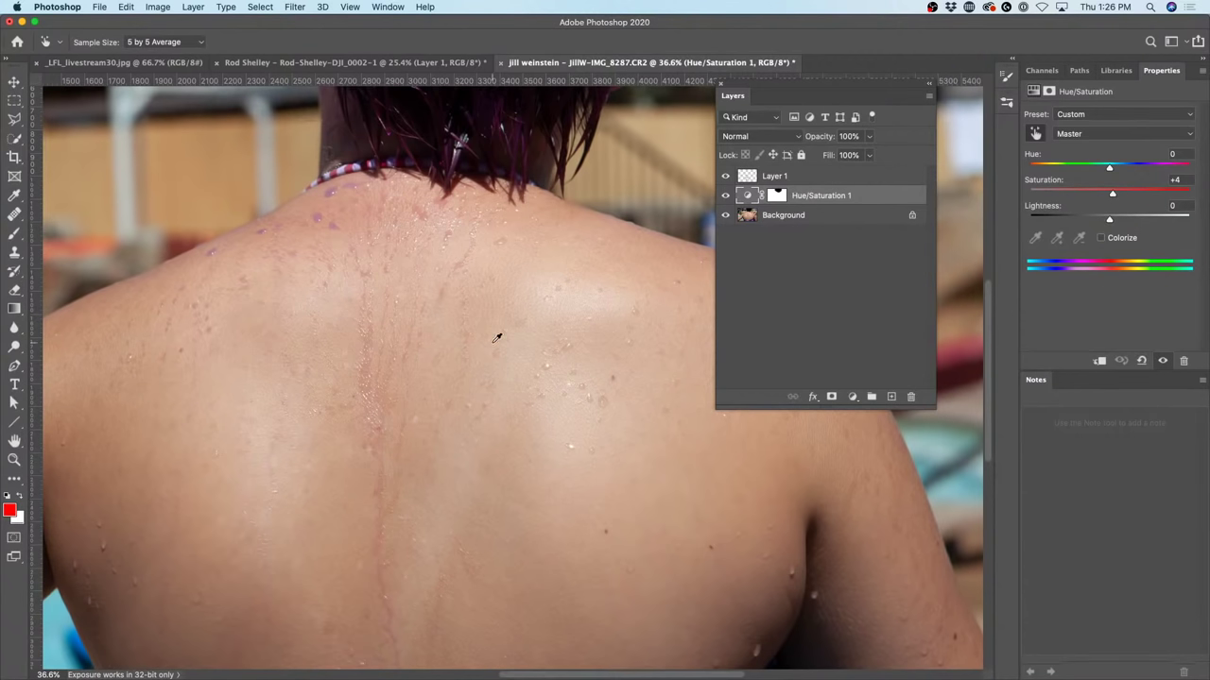
click(323, 212)
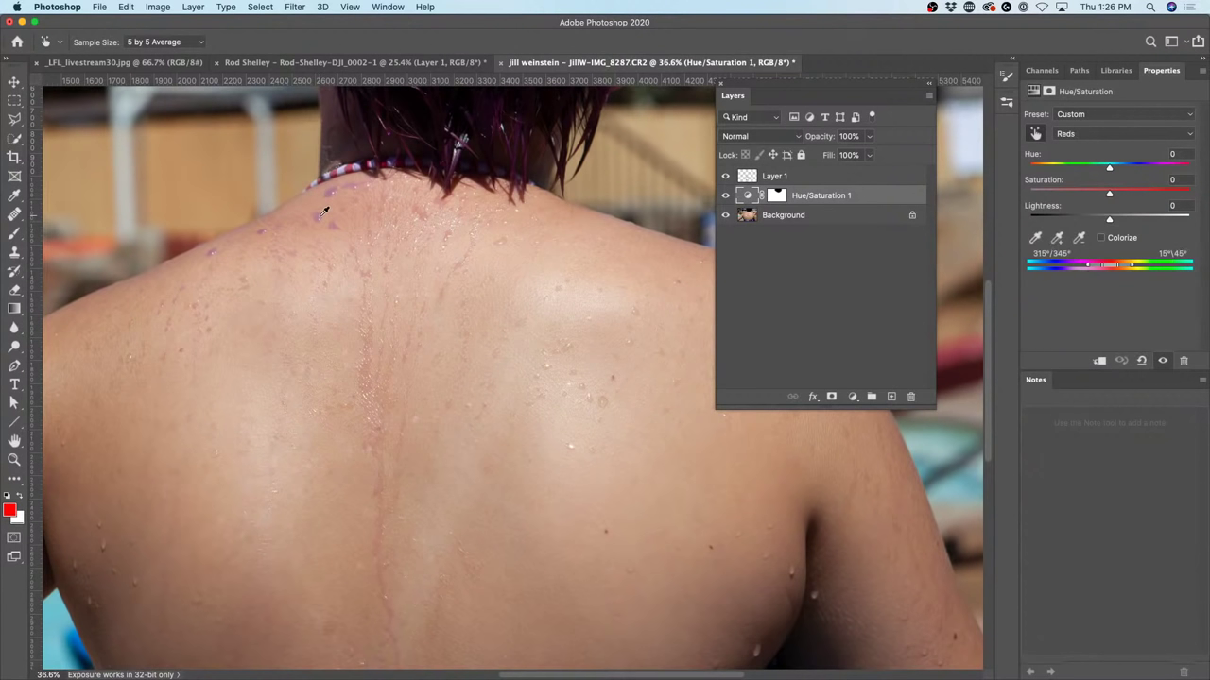
mouse_move(1111, 170)
mouse_down()
mouse_move(1077, 172)
mouse_move(1120, 177)
mouse_move(1109, 176)
mouse_up()
Select Layer 1 again for further retouching.
scroll(376, 305, up, 2)
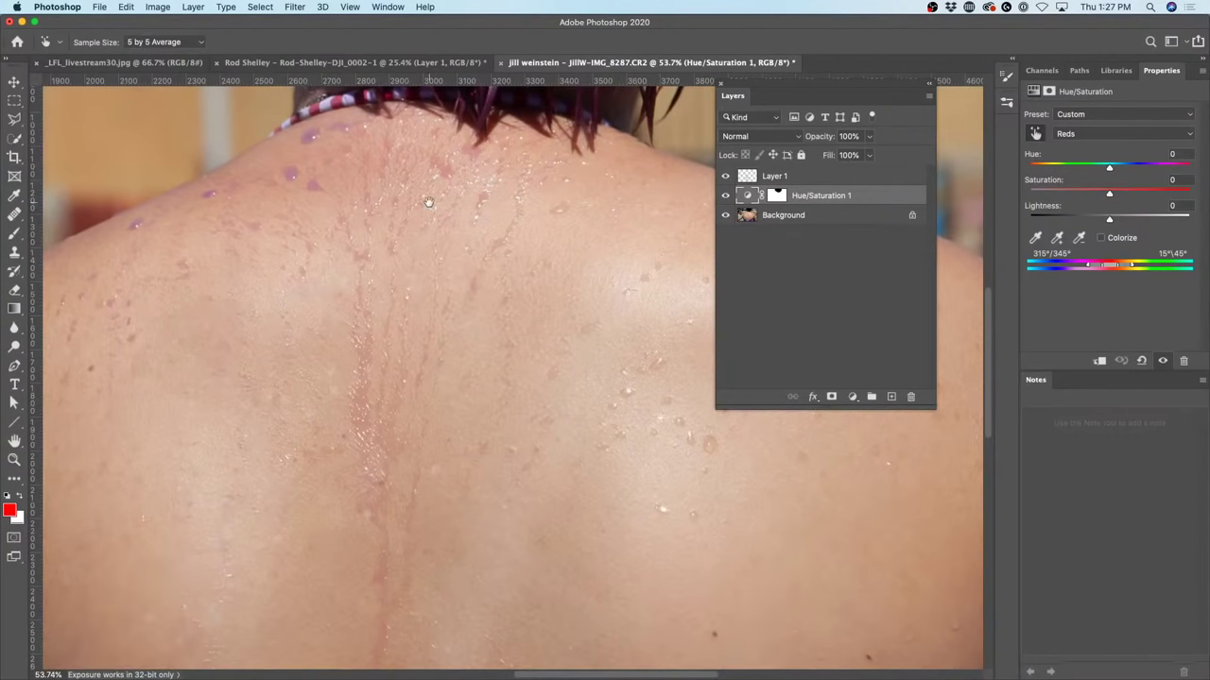
scroll(428, 202, up, 3)
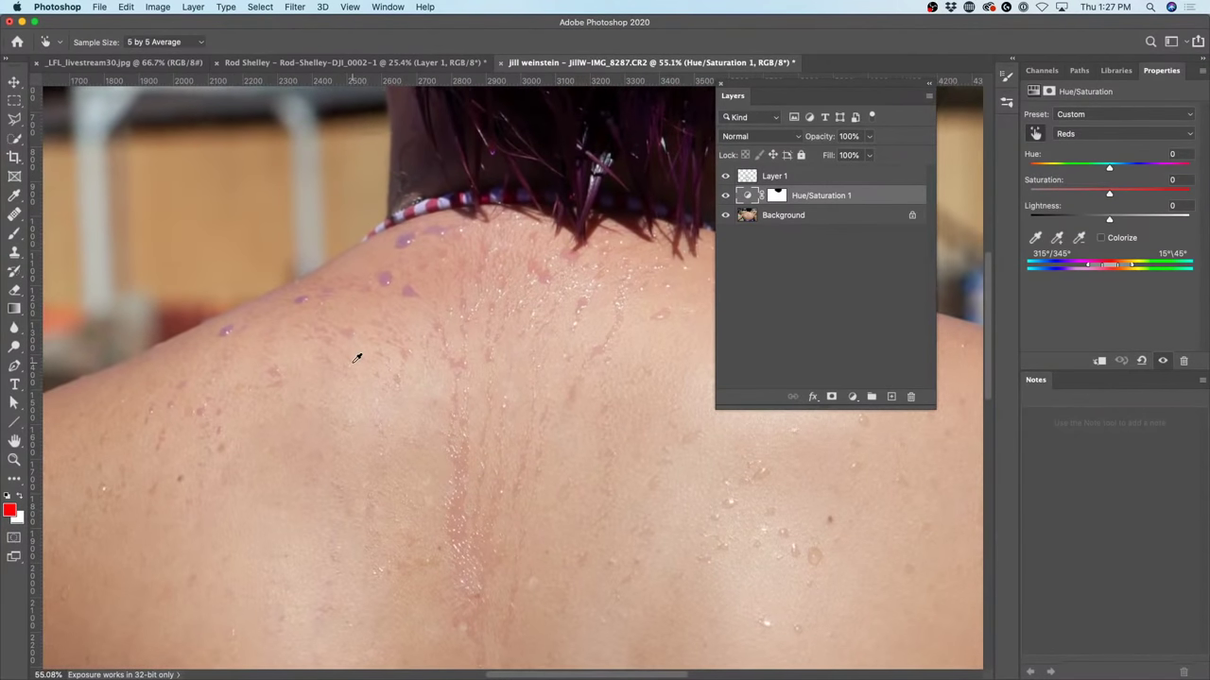
click(783, 176)
Switch to the Spot Healing Brush sampling all layers, add Layer 2, and hide Layer 1.
key(j)
click(15, 215)
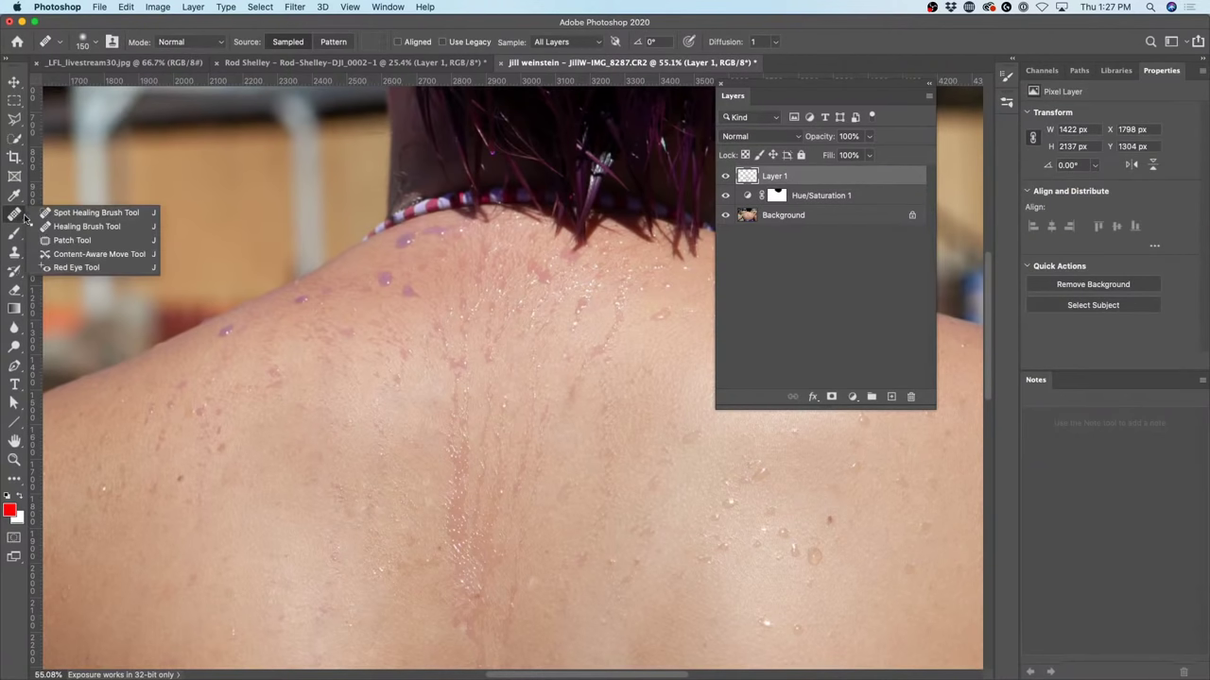
click(57, 214)
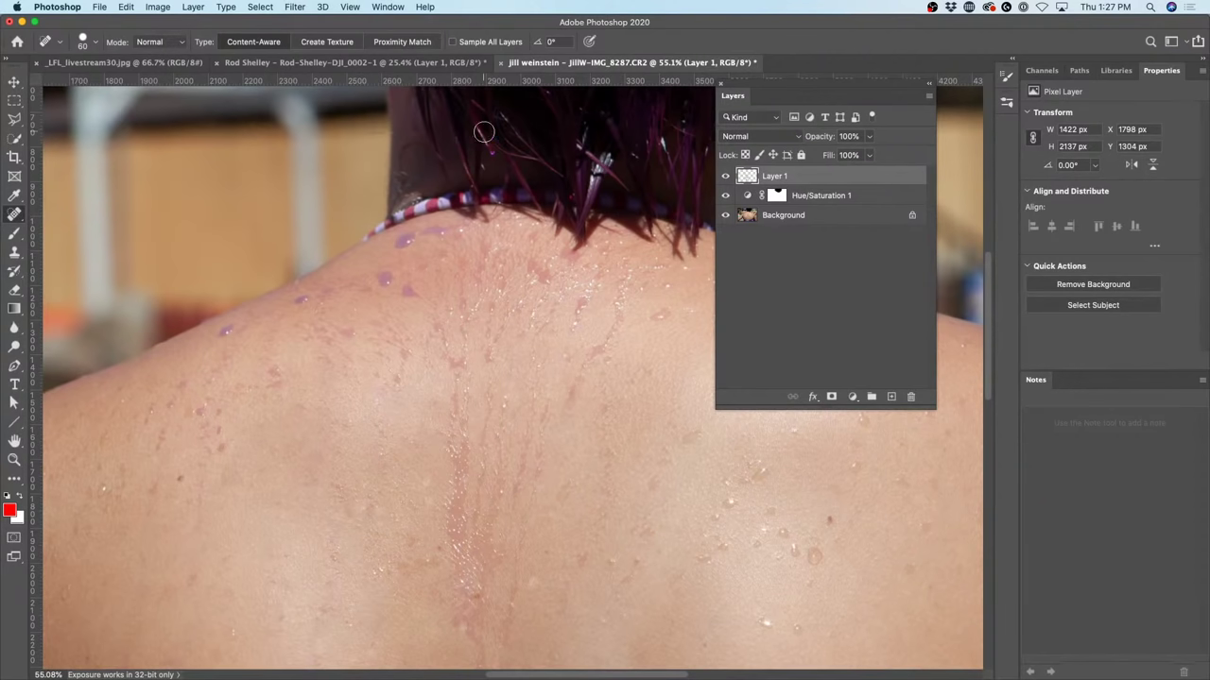
click(452, 41)
click(890, 395)
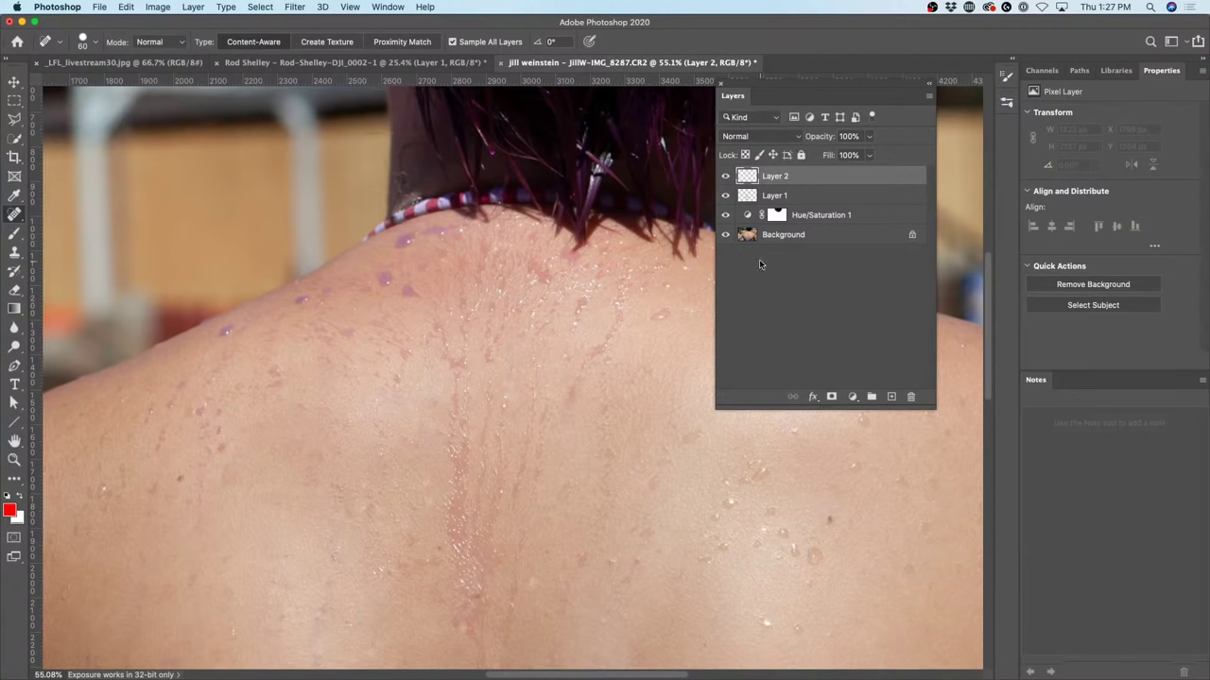
click(725, 194)
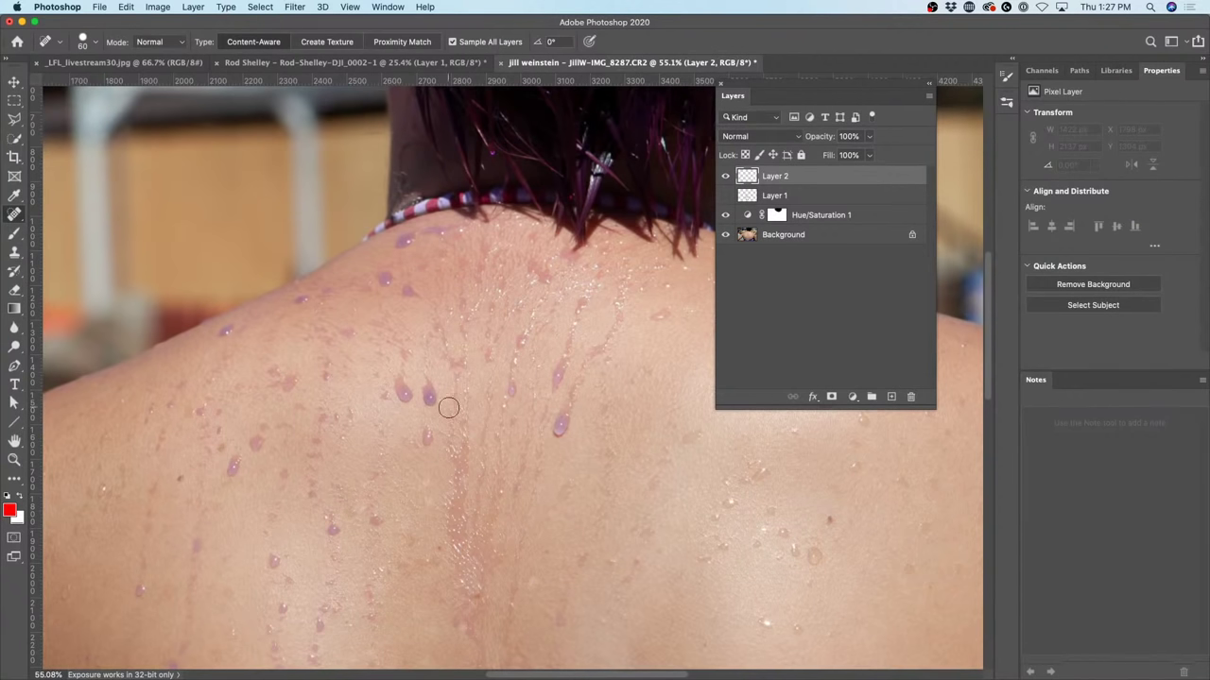
Spot-heal the water drops on the upper back, near the spine and the right shoulder.
drag(433, 398, 400, 394)
drag(425, 426, 419, 437)
drag(386, 395, 417, 359)
drag(569, 416, 563, 461)
drag(513, 378, 510, 416)
drag(559, 359, 554, 424)
click(529, 329)
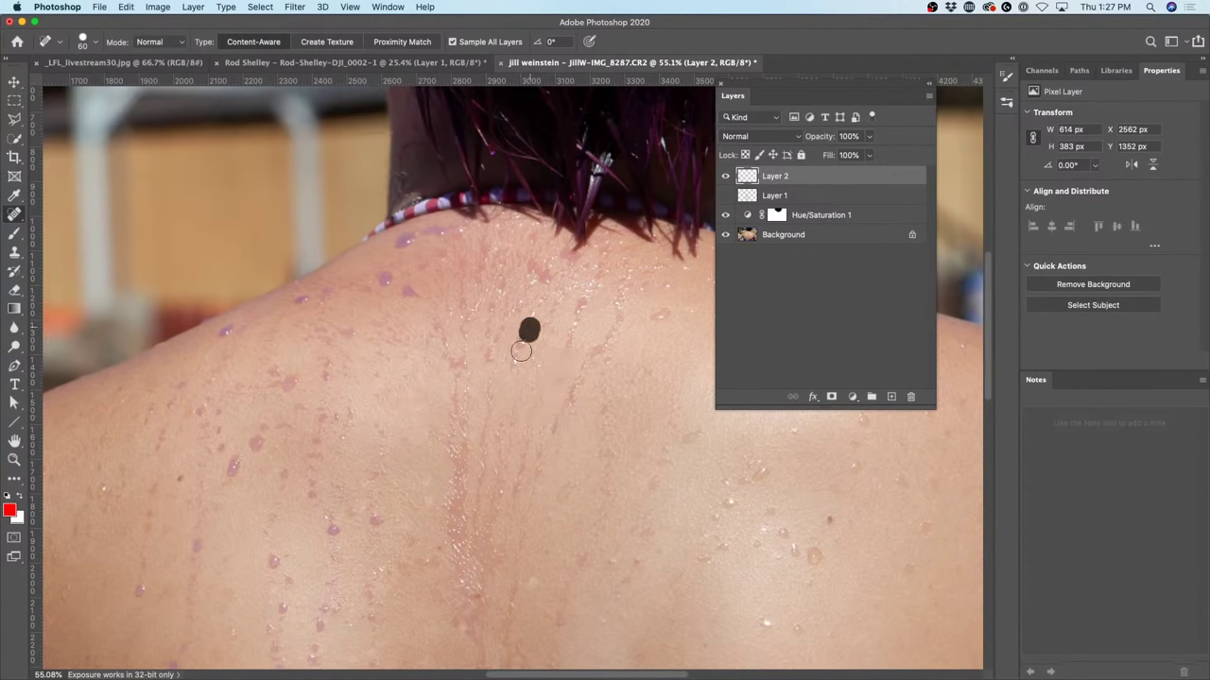
drag(520, 352, 518, 395)
drag(667, 295, 650, 338)
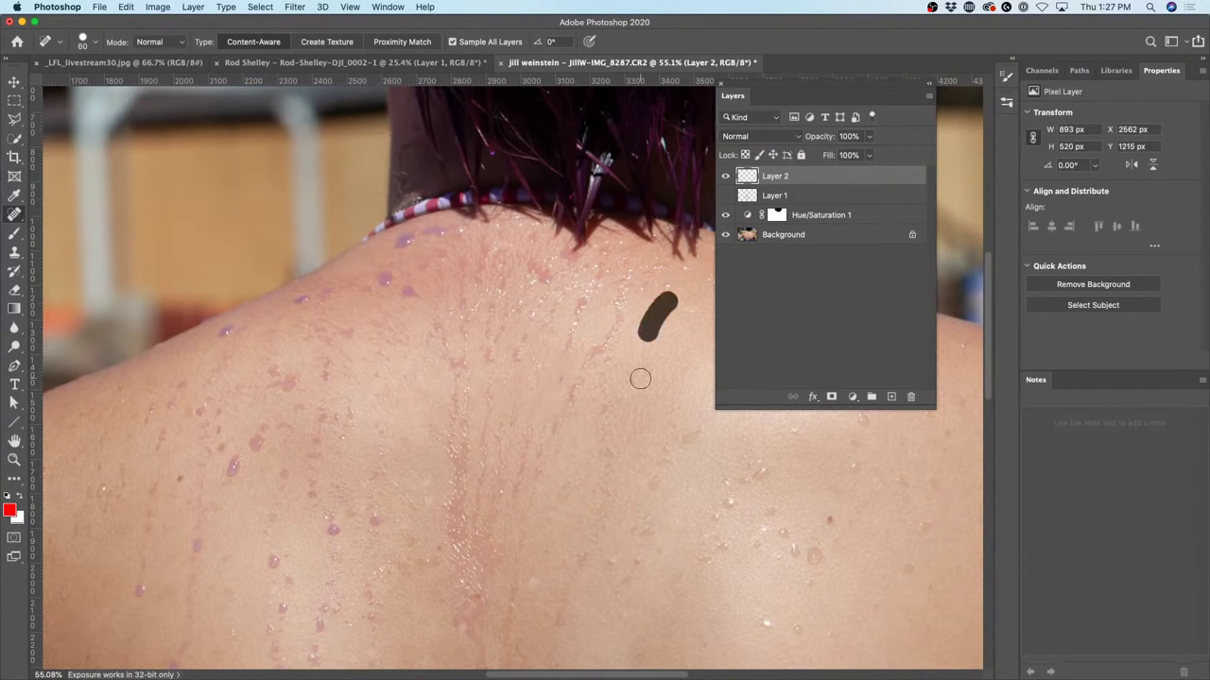
Heal the drops below the necklace, on the upper shoulder and down the left back.
click(385, 272)
drag(363, 287, 345, 295)
click(302, 301)
drag(285, 387, 281, 390)
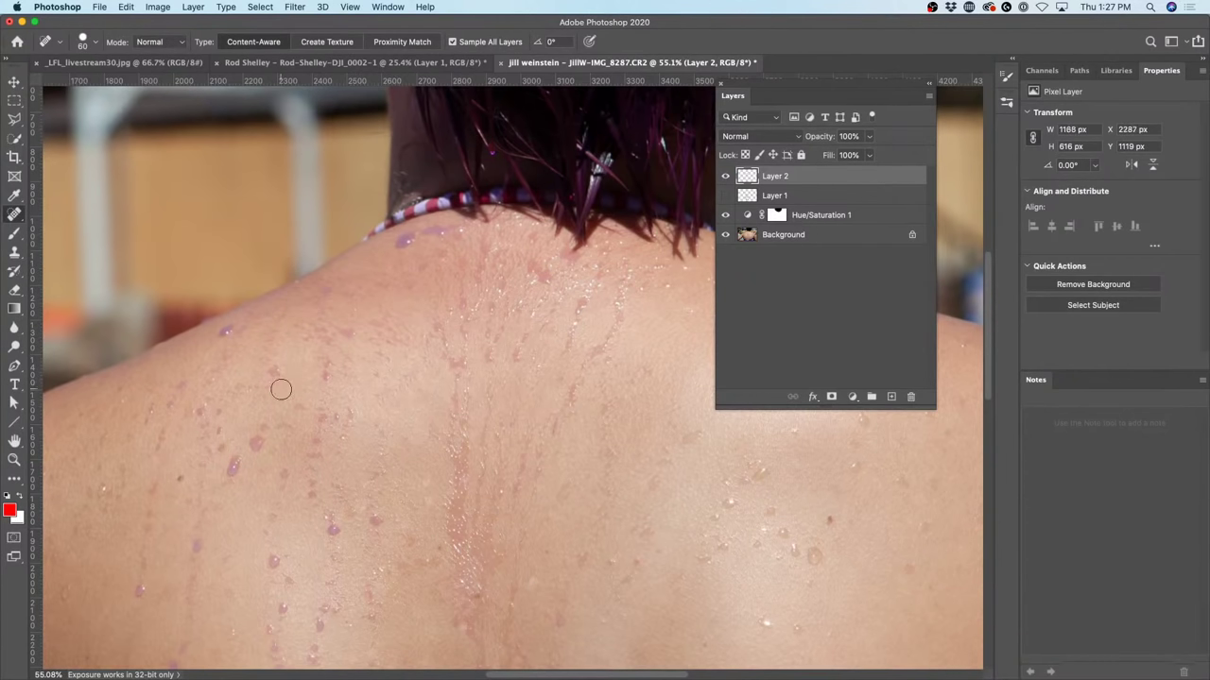
click(286, 371)
click(306, 406)
click(286, 429)
click(261, 443)
drag(238, 461, 231, 499)
click(290, 465)
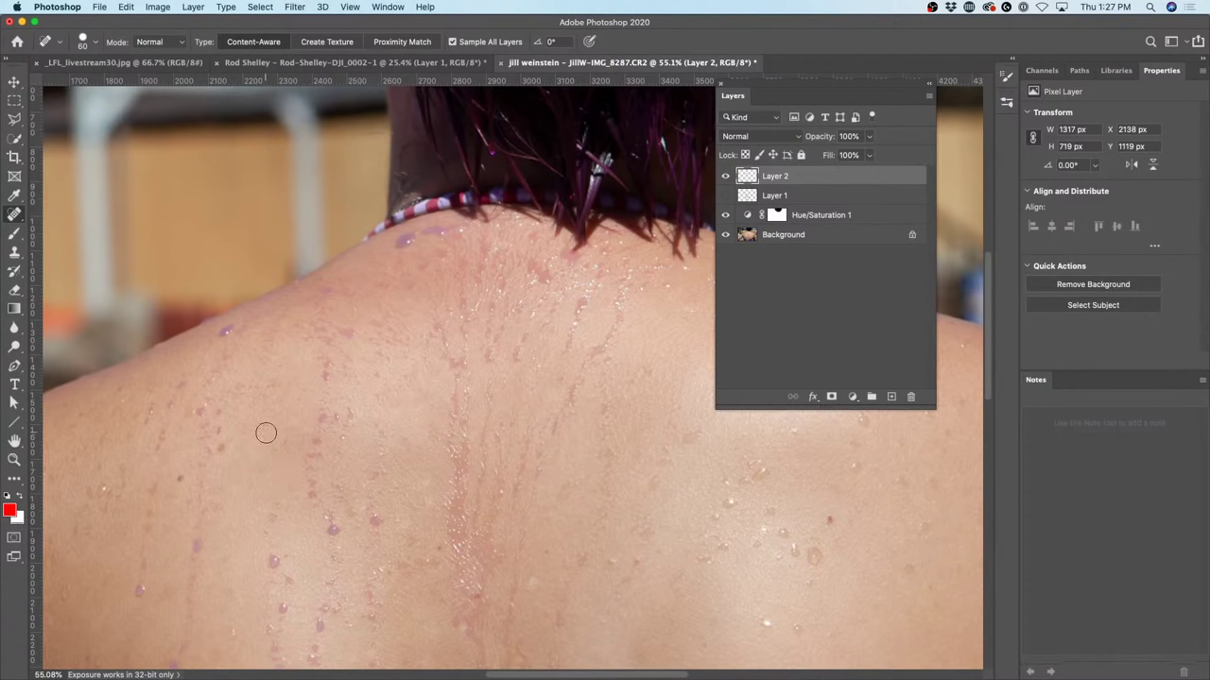
Heal the drips near the bottom and left edge of the back and the left shoulder.
click(332, 526)
click(380, 522)
drag(283, 554, 269, 561)
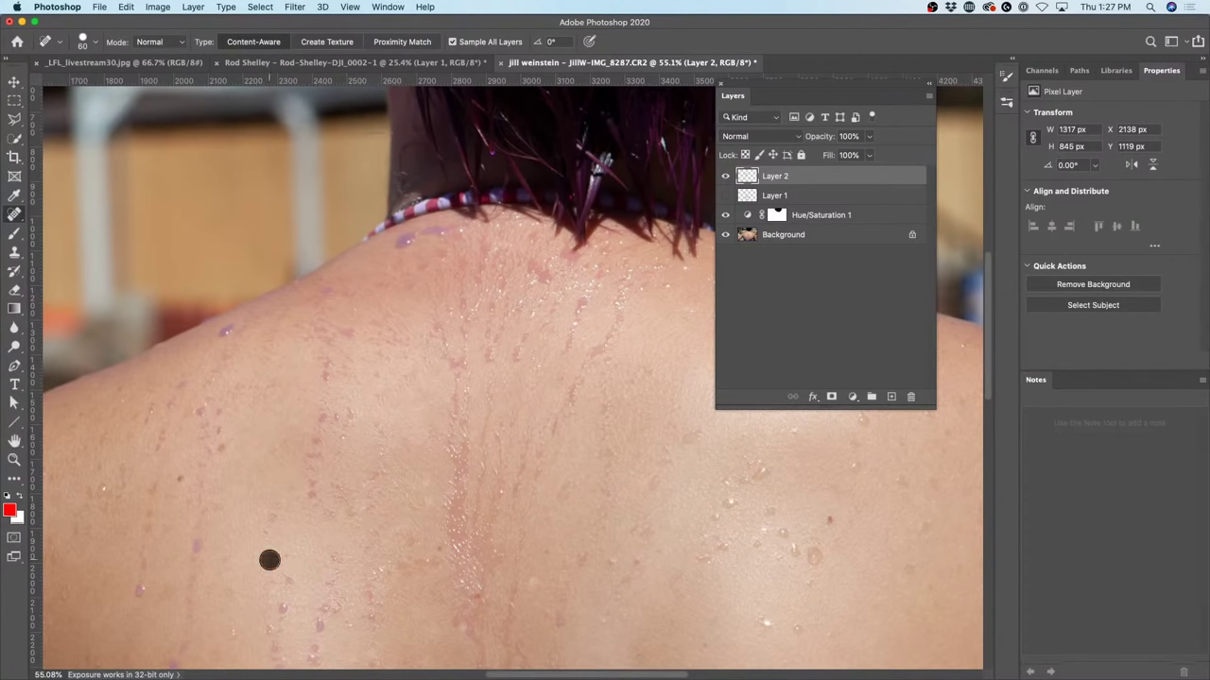
drag(196, 537, 190, 638)
drag(140, 588, 146, 525)
click(163, 454)
click(158, 484)
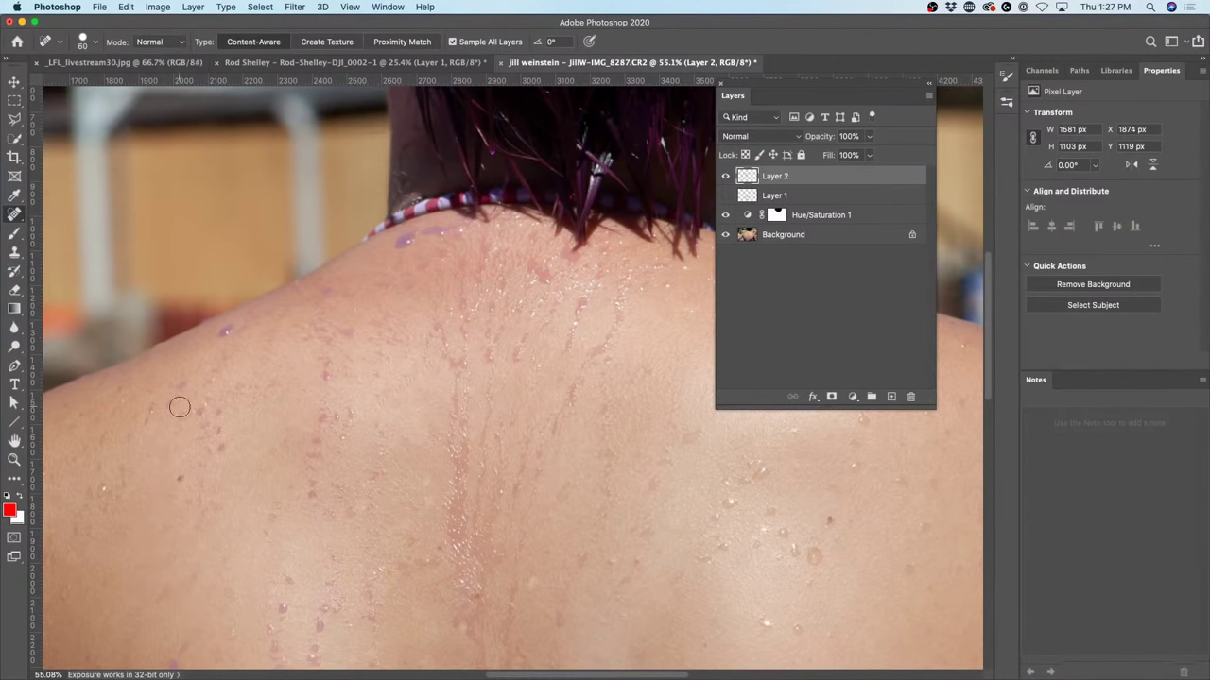
click(183, 384)
drag(154, 398, 136, 425)
click(226, 331)
Heal the purple spots beside the necklace, down the middle back and along the neckline.
click(406, 240)
click(440, 229)
click(444, 232)
click(324, 294)
drag(354, 293, 405, 294)
mouse_move(333, 354)
mouse_down()
mouse_move(341, 434)
mouse_move(314, 468)
mouse_move(312, 508)
mouse_up()
drag(351, 329, 350, 330)
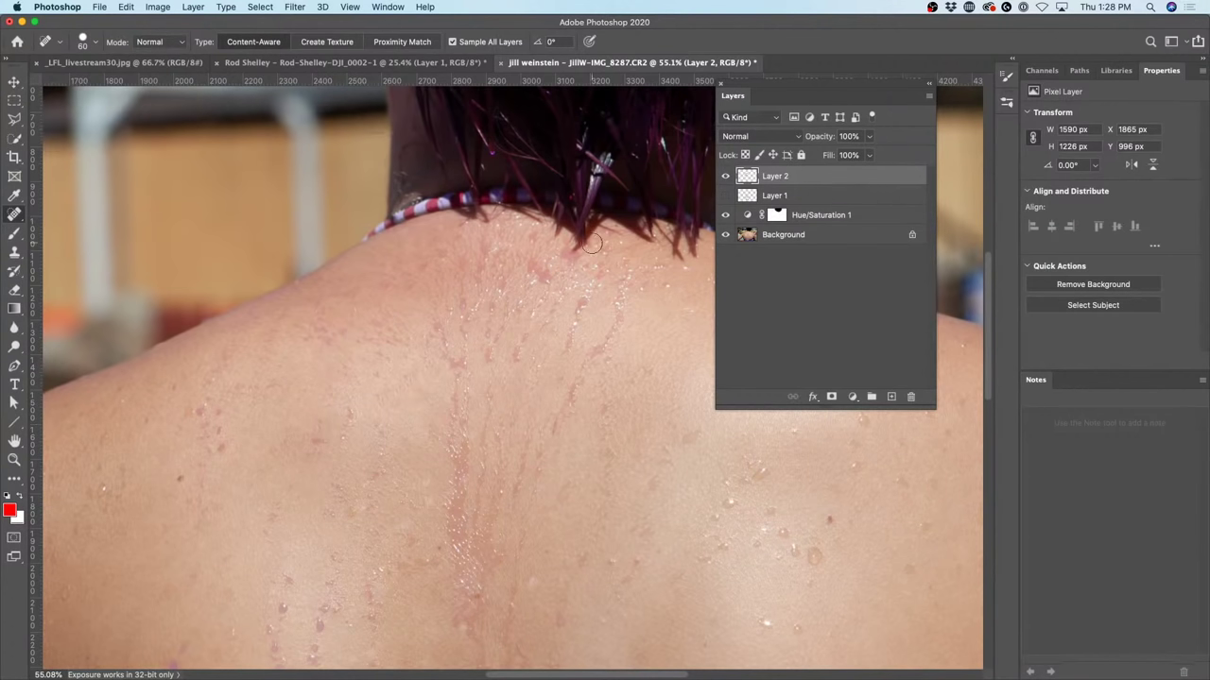
mouse_move(591, 244)
mouse_down()
mouse_move(547, 210)
mouse_move(581, 246)
mouse_move(616, 248)
mouse_up()
mouse_move(540, 204)
mouse_down()
mouse_move(387, 219)
mouse_move(519, 203)
mouse_up()
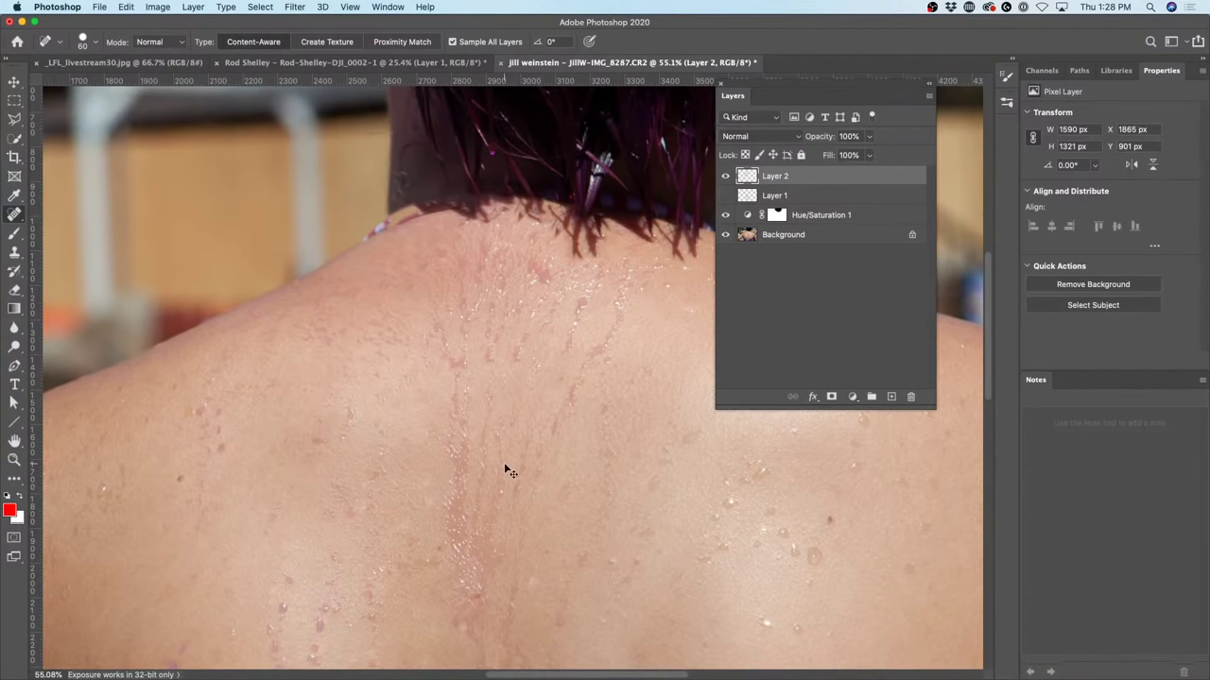
Undo the heal that erased the necklace, heal the right-side drops, and add Layer 3.
key(super+z)
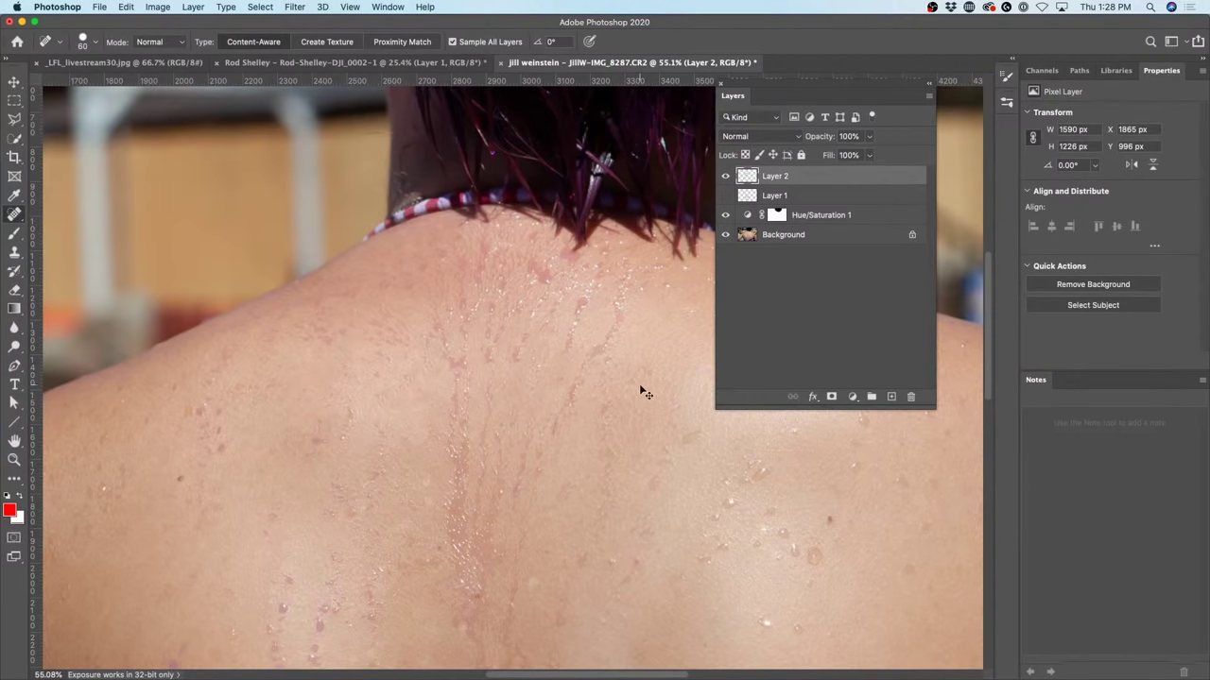
drag(586, 359, 550, 432)
click(891, 397)
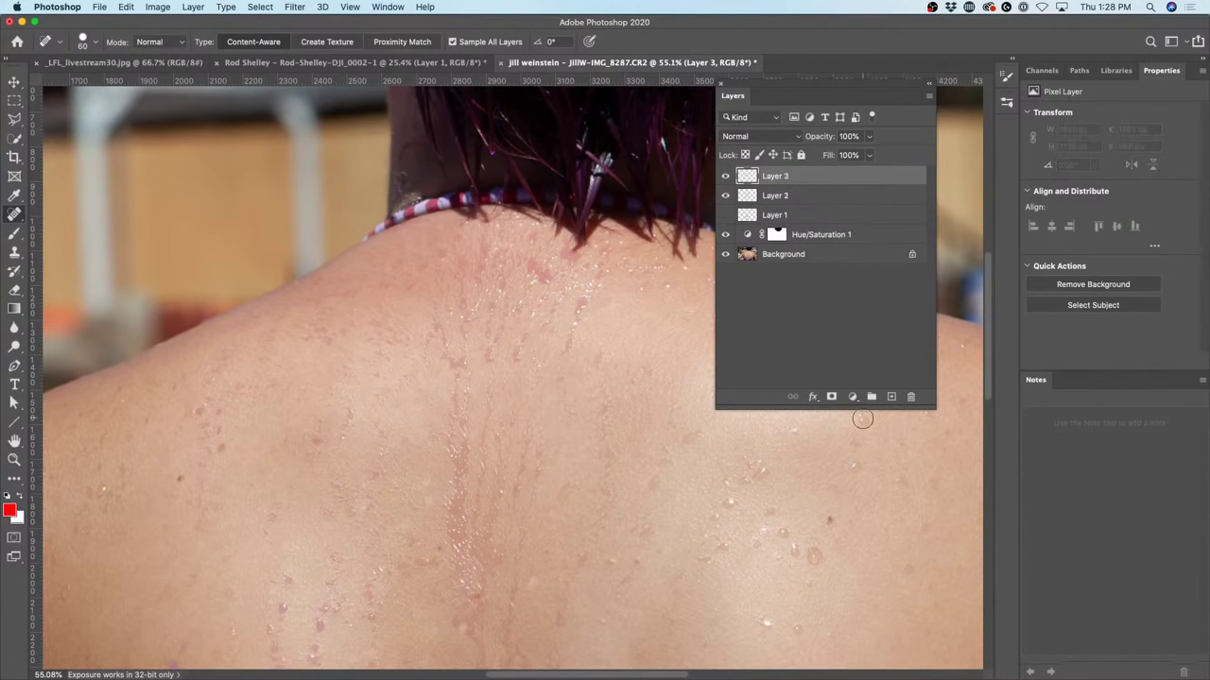
Hide Layer 2, then clone sampled clean skin over the purple drops on the upper back.
click(726, 196)
click(16, 253)
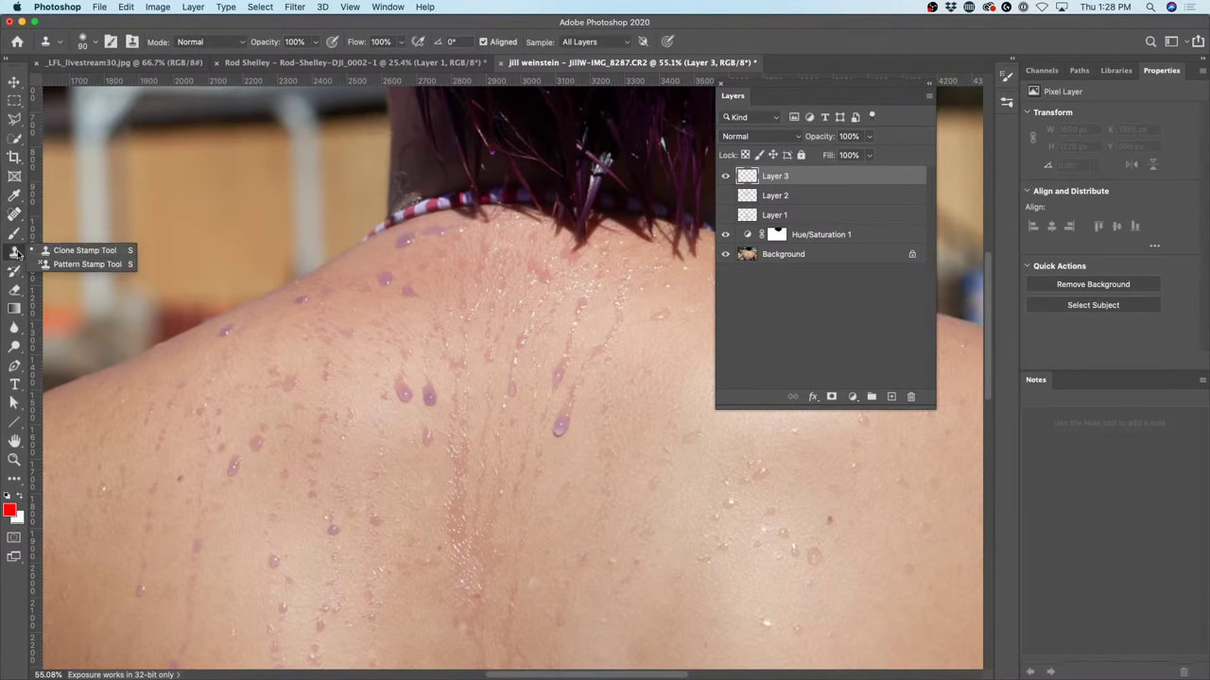
click(83, 250)
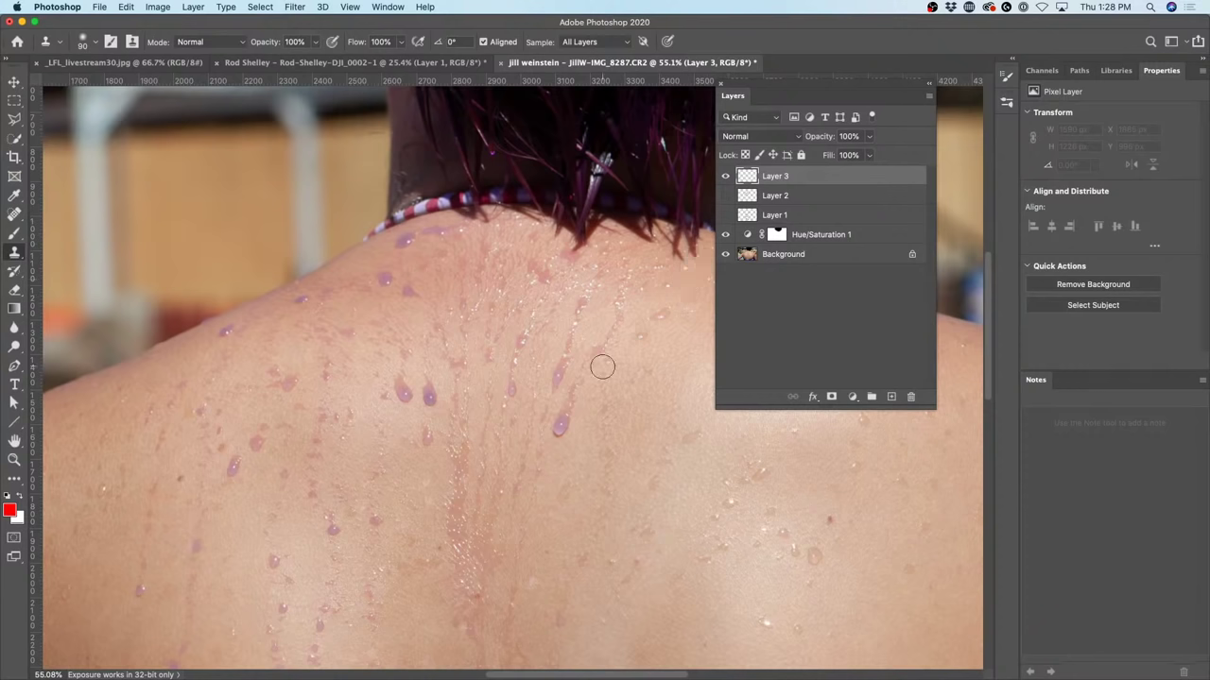
alt+click(588, 448)
mouse_move(562, 418)
mouse_down()
mouse_move(556, 432)
mouse_move(579, 374)
mouse_move(556, 381)
mouse_move(573, 394)
mouse_move(565, 370)
mouse_move(557, 381)
mouse_up()
alt+click(579, 428)
alt+click(589, 442)
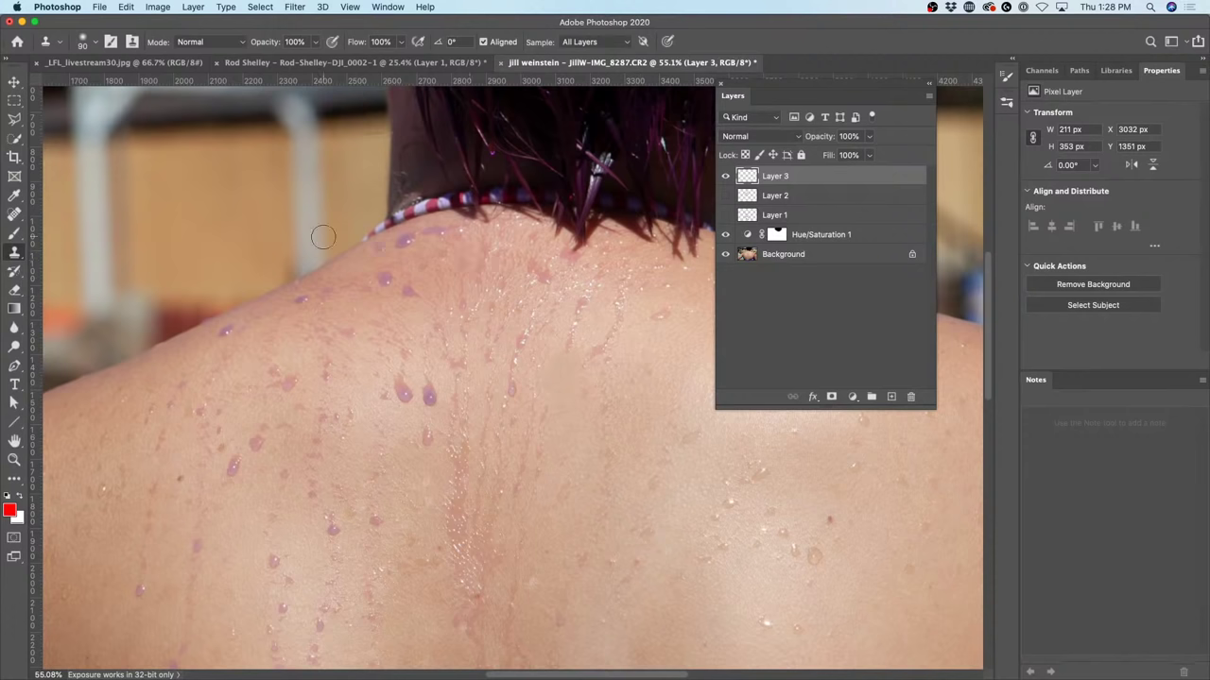
Make the clone brush fully hard and clone out the purple drops mid-back.
click(92, 44)
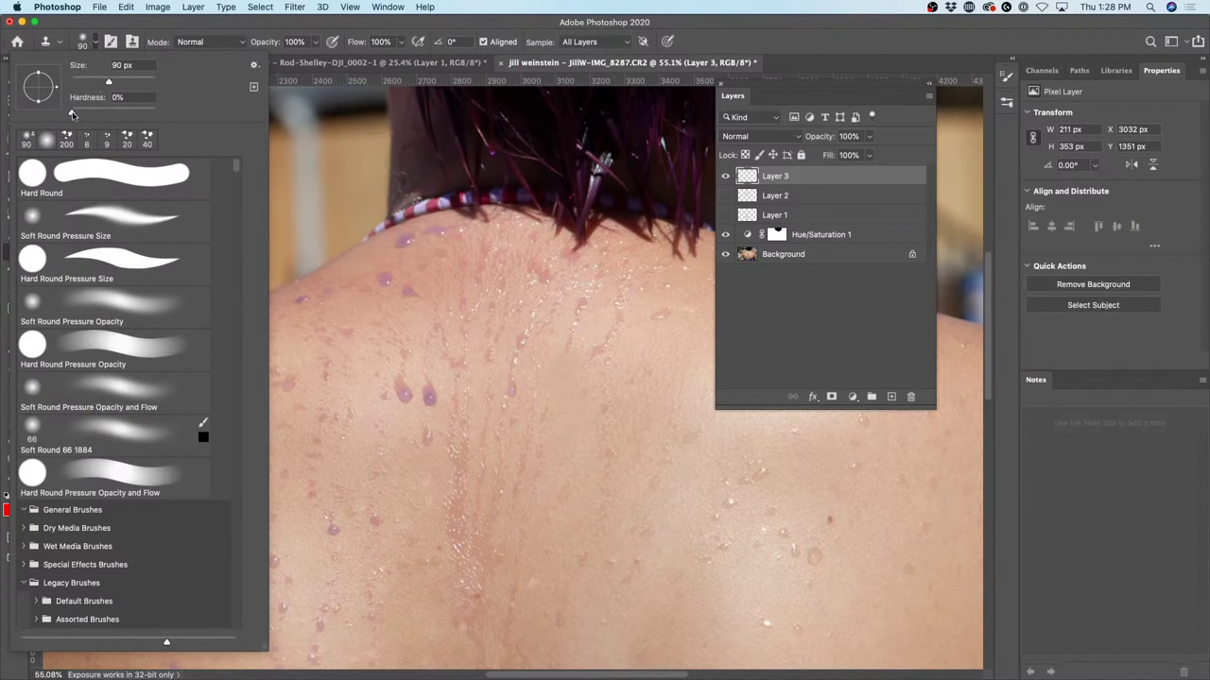
drag(72, 113, 155, 113)
click(401, 440)
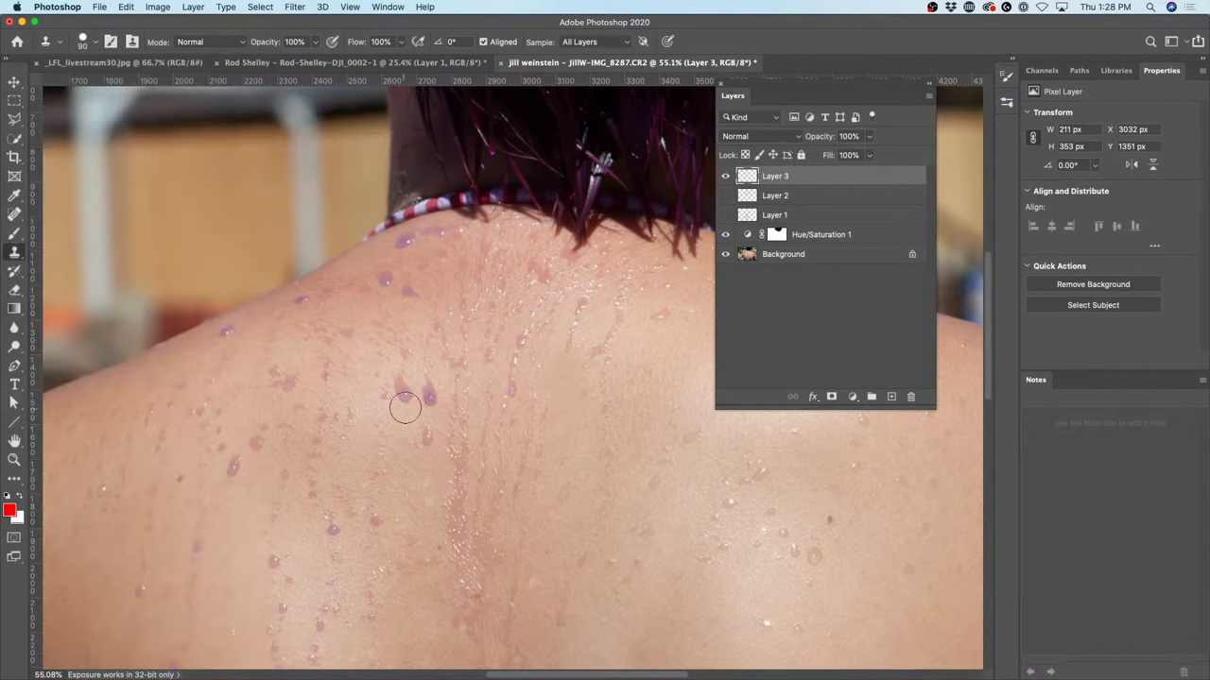
mouse_move(406, 399)
mouse_down()
mouse_move(424, 435)
mouse_move(383, 429)
mouse_move(391, 397)
mouse_up()
alt+click(383, 429)
click(429, 397)
click(416, 442)
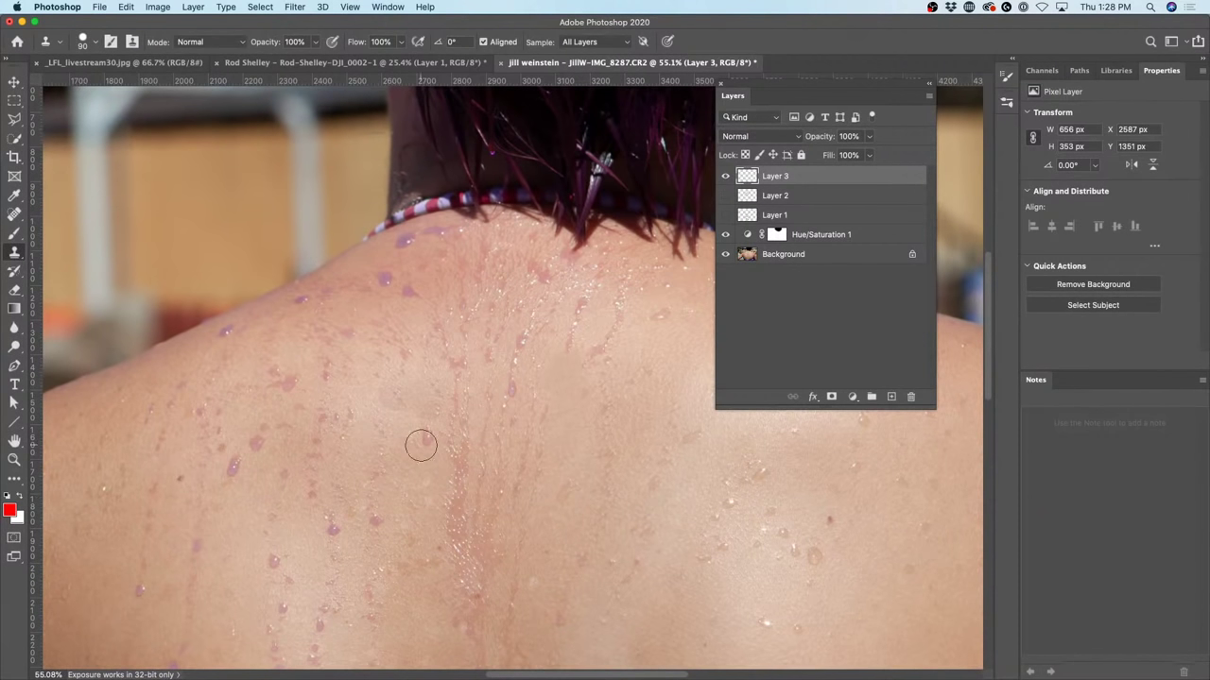
click(421, 440)
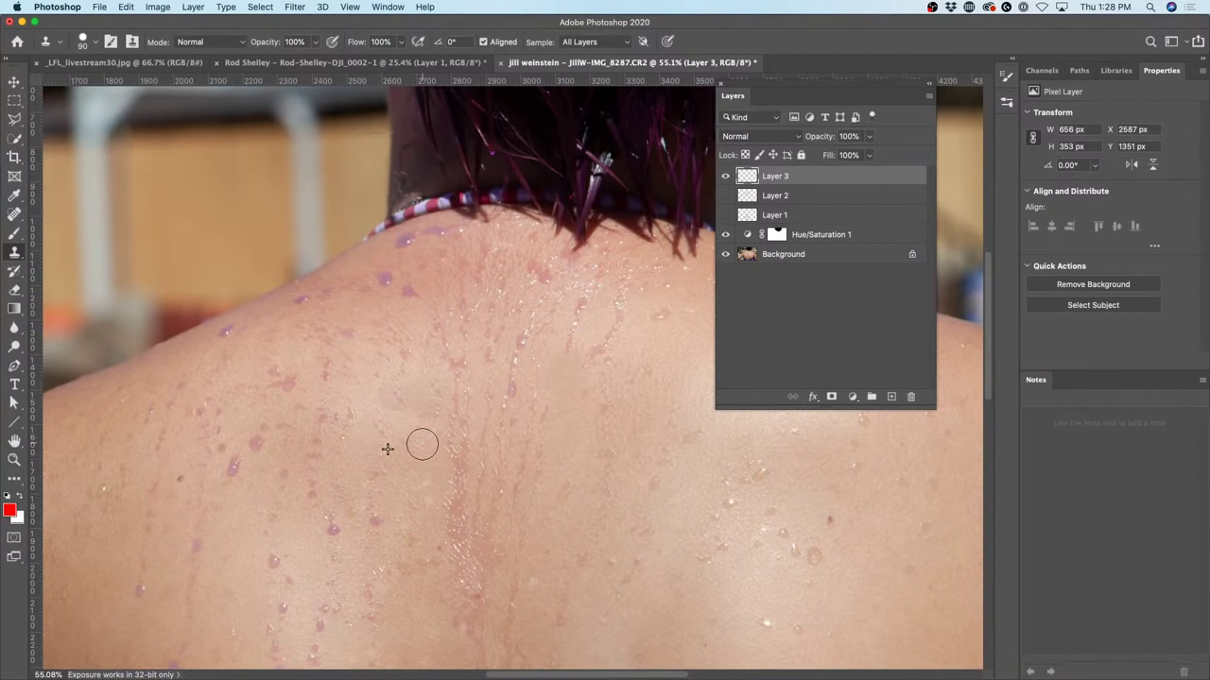
Soften the clone brush to minimal hardness and clone over drops across the centre, lower and upper back.
click(95, 42)
drag(154, 114, 69, 111)
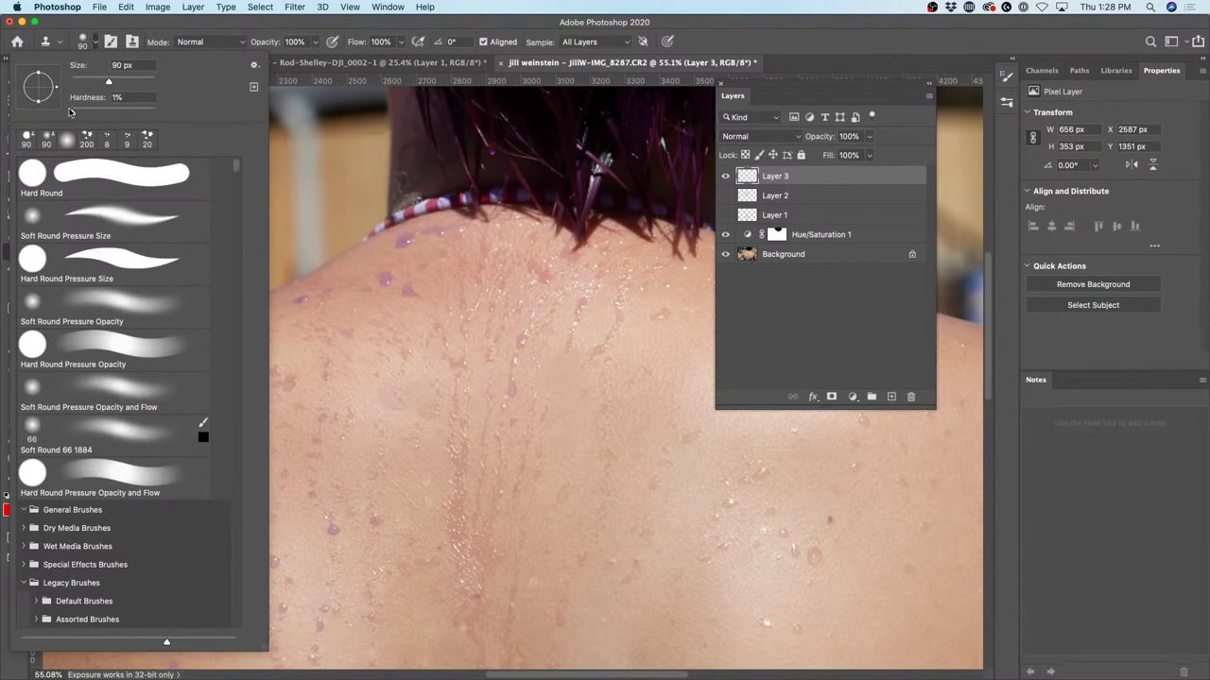
key(Return)
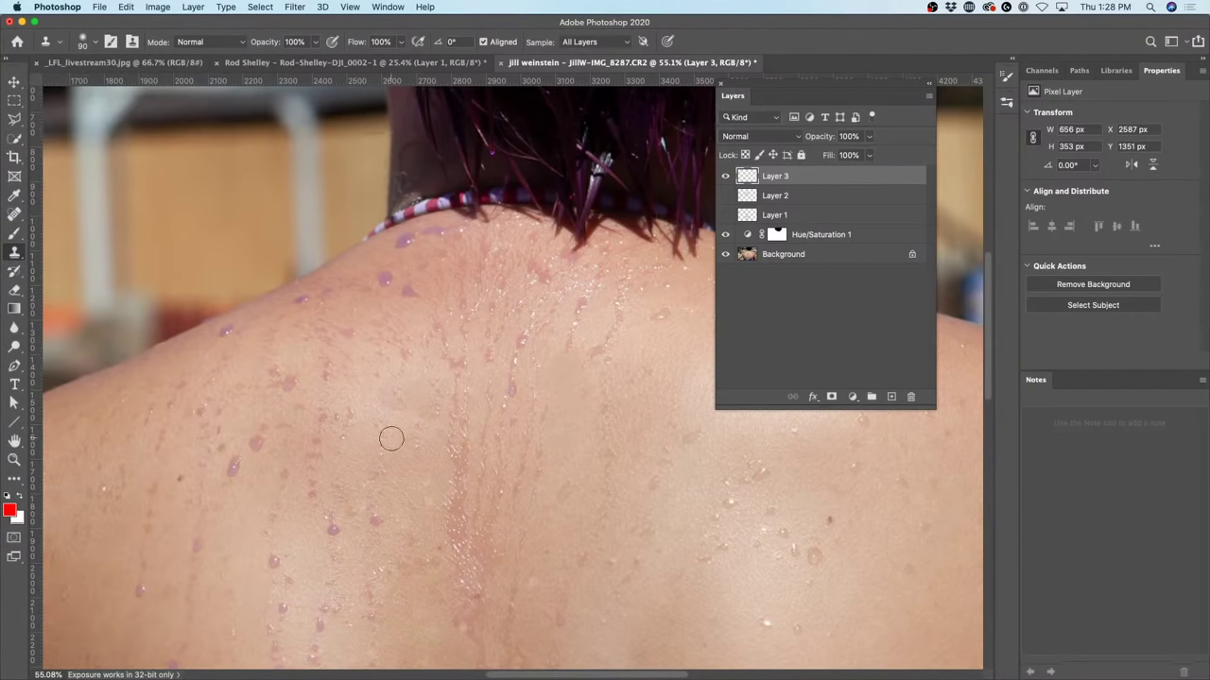
drag(494, 386, 504, 395)
click(519, 416)
click(540, 463)
click(532, 500)
click(559, 492)
click(579, 310)
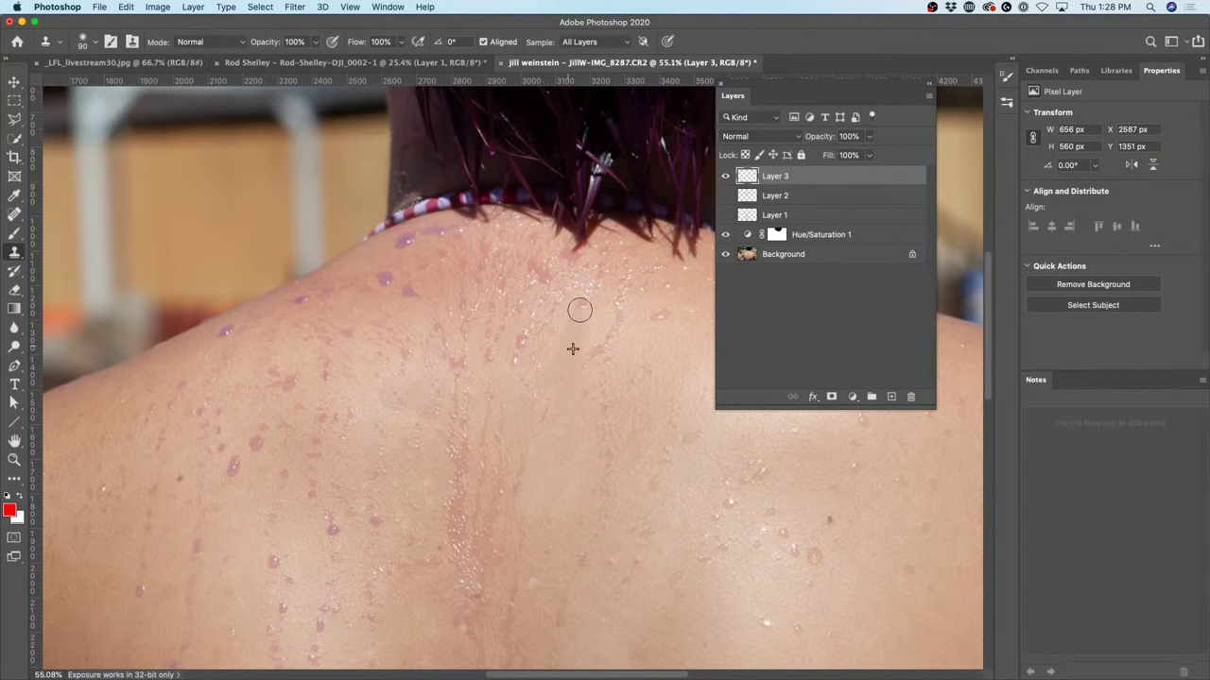
click(571, 332)
Clone remaining centre and right-back droplets from new sources, then show only Layer 1 for comparison.
alt+click(661, 315)
click(569, 427)
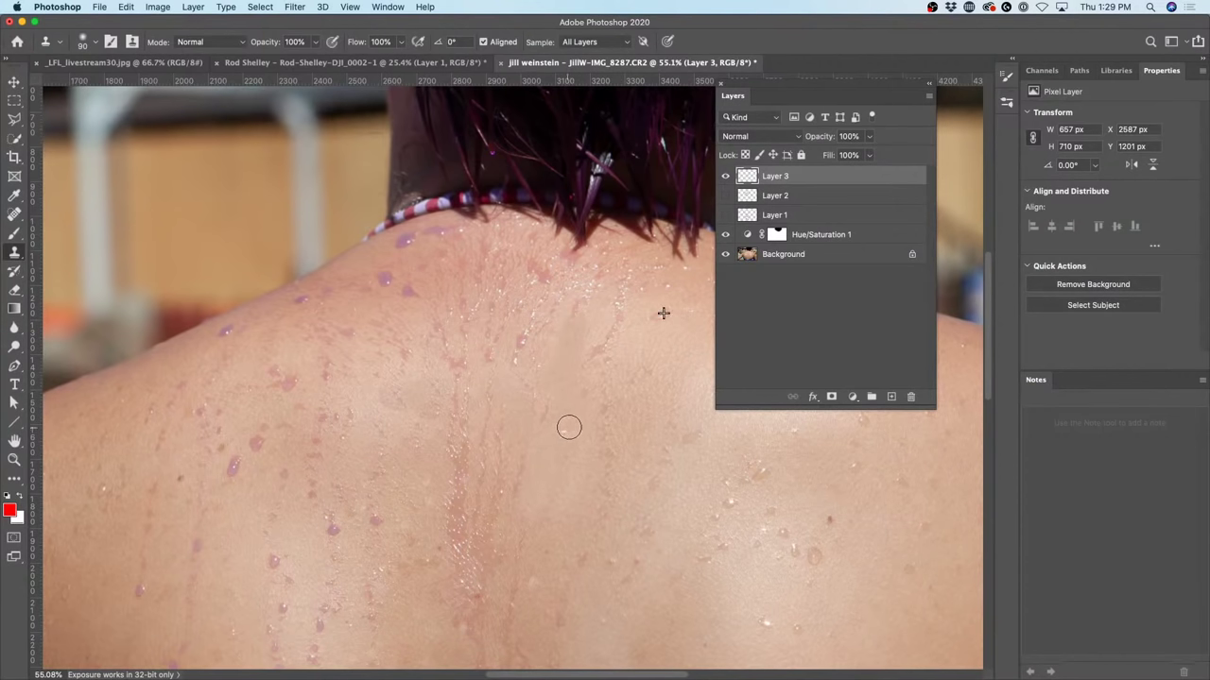
drag(569, 427, 558, 426)
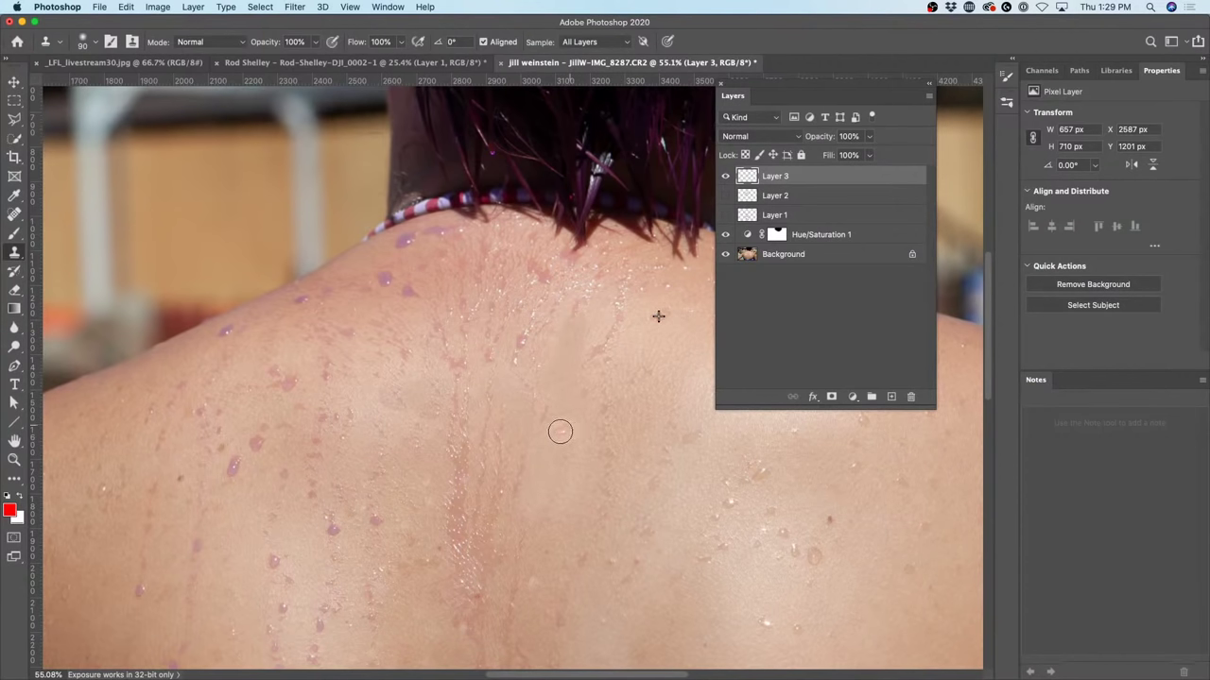
alt+click(652, 486)
mouse_move(715, 473)
mouse_down()
mouse_move(694, 476)
mouse_move(715, 461)
mouse_up()
alt+click(764, 475)
drag(805, 464, 802, 462)
click(727, 216)
click(726, 176)
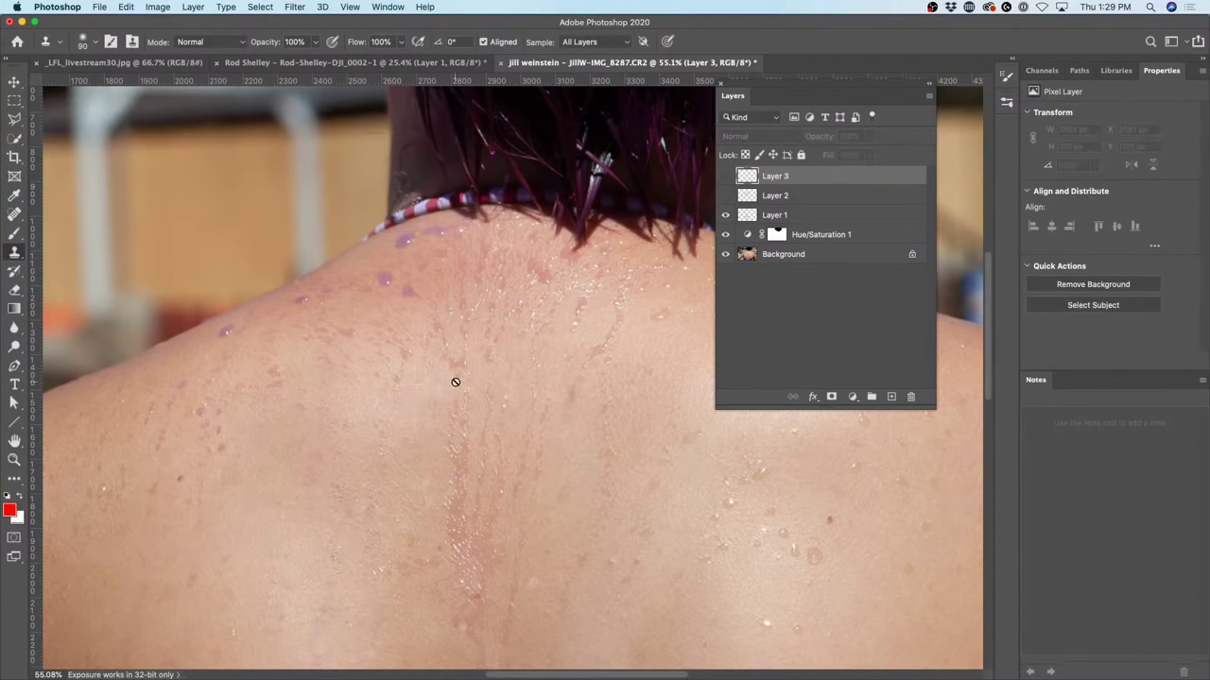
click(726, 196)
click(726, 215)
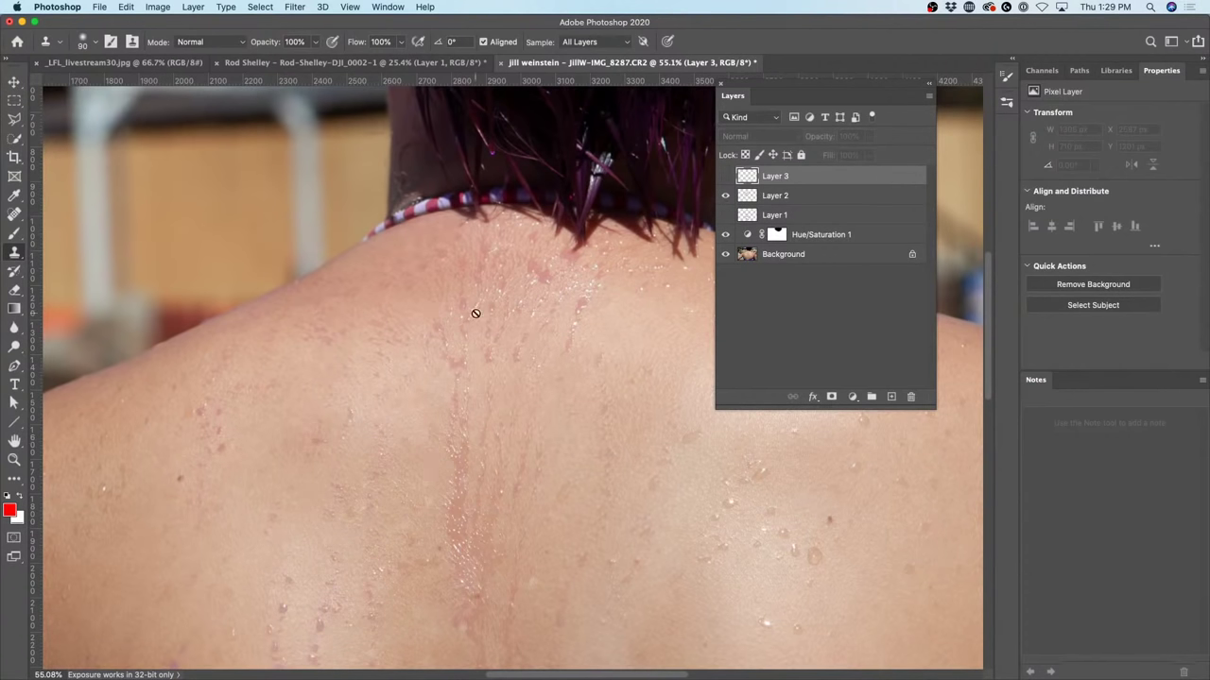
scroll(570, 337, down, 6)
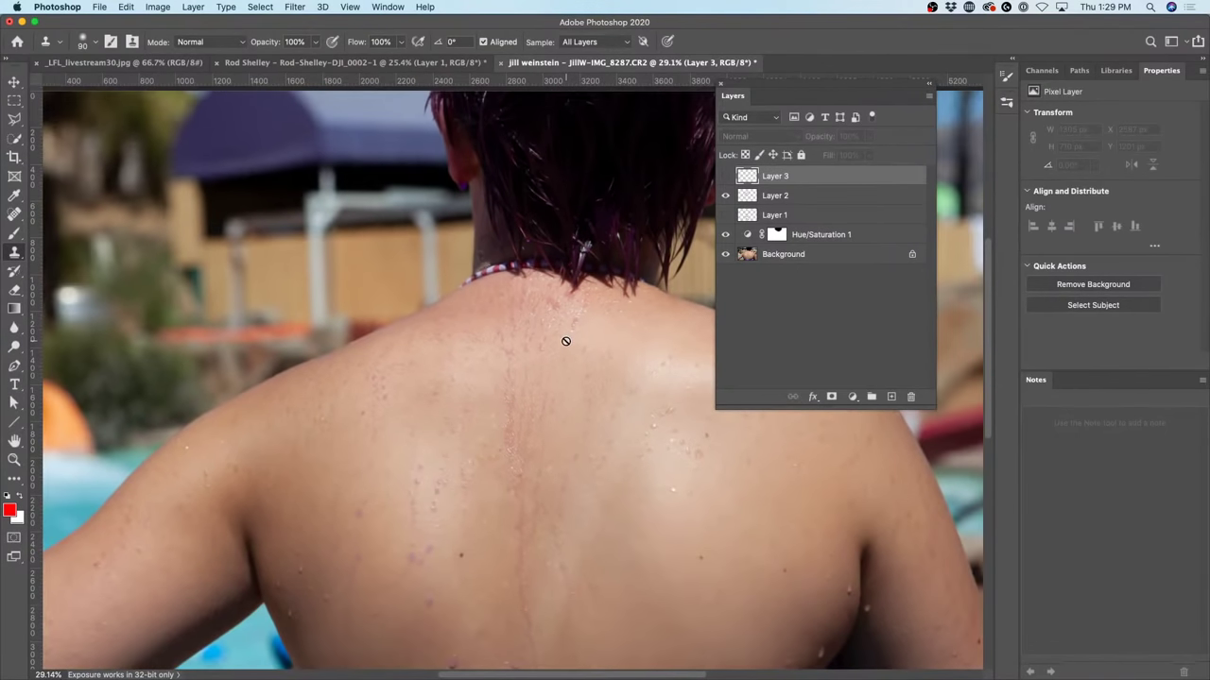
scroll(566, 341, down, 1)
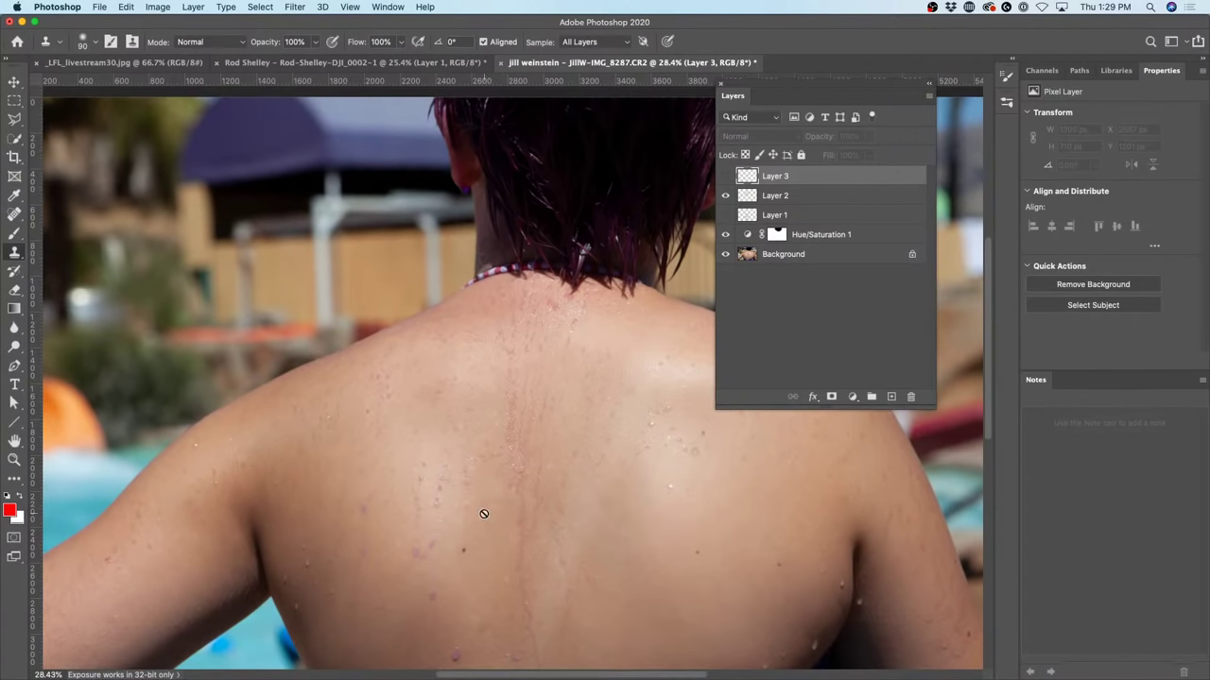
click(725, 196)
click(725, 215)
click(725, 196)
click(726, 196)
click(725, 216)
scroll(505, 492, down, 2)
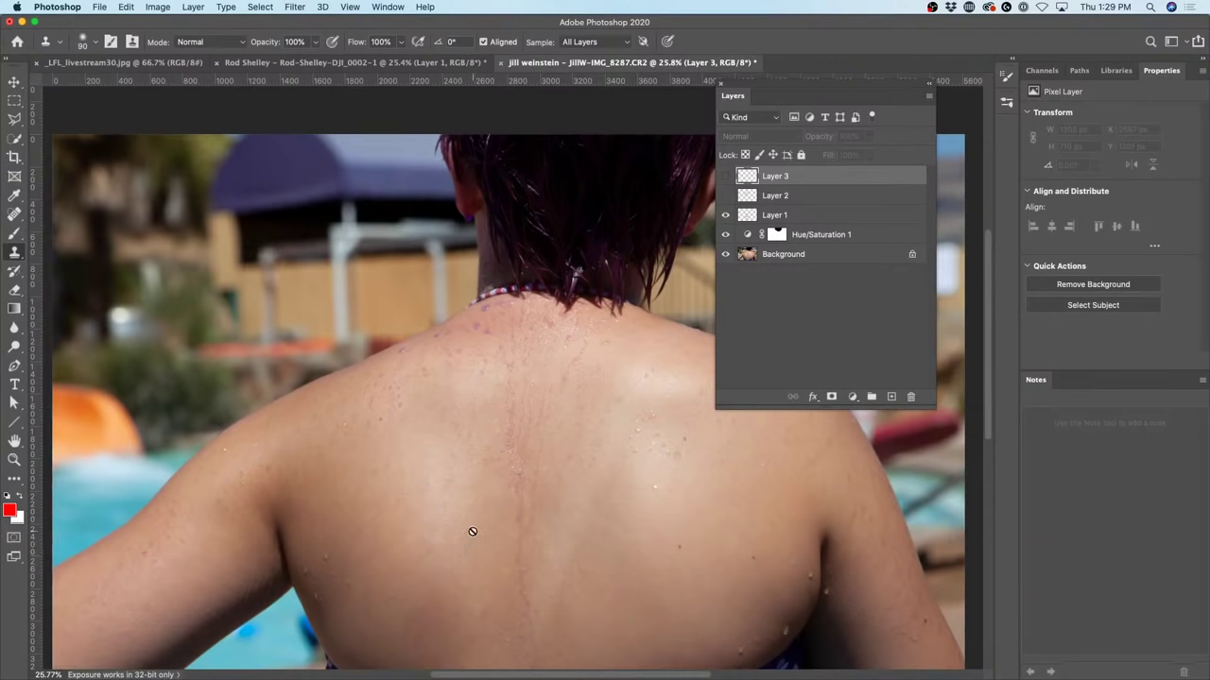
scroll(488, 514, up, 1)
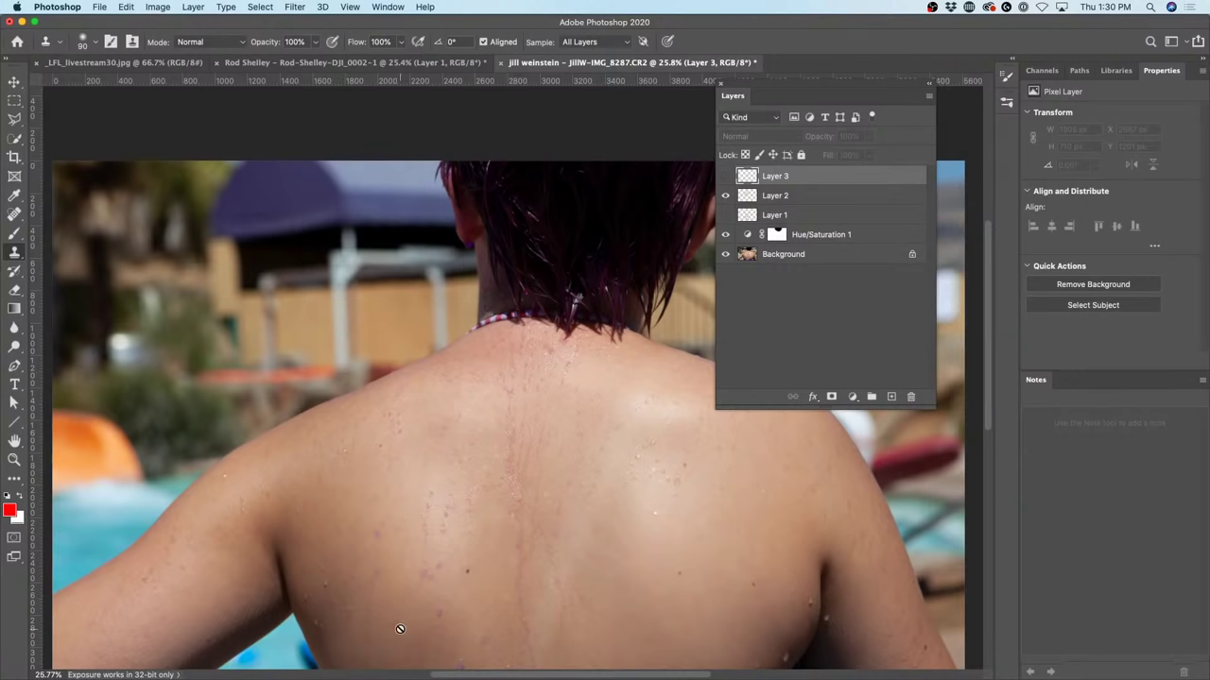
Return to the retouch document, select the Background layer, and hide Hue/Saturation 1 and Layer 2.
mouse_move(407, 675)
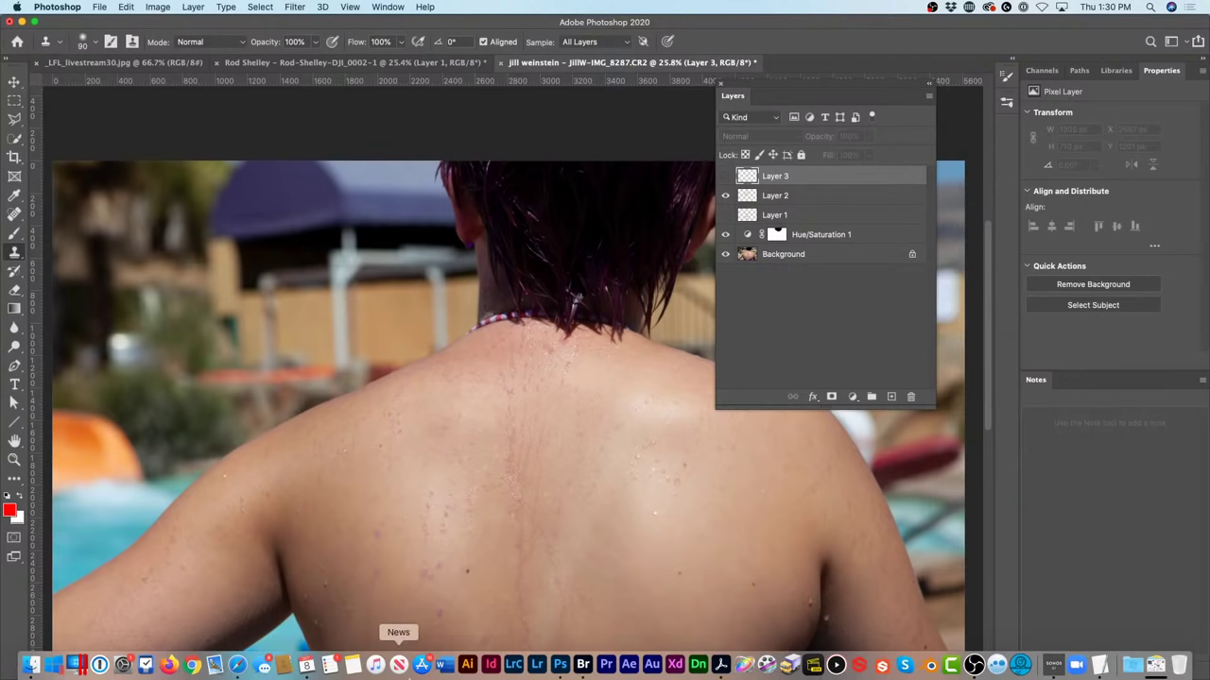
click(592, 666)
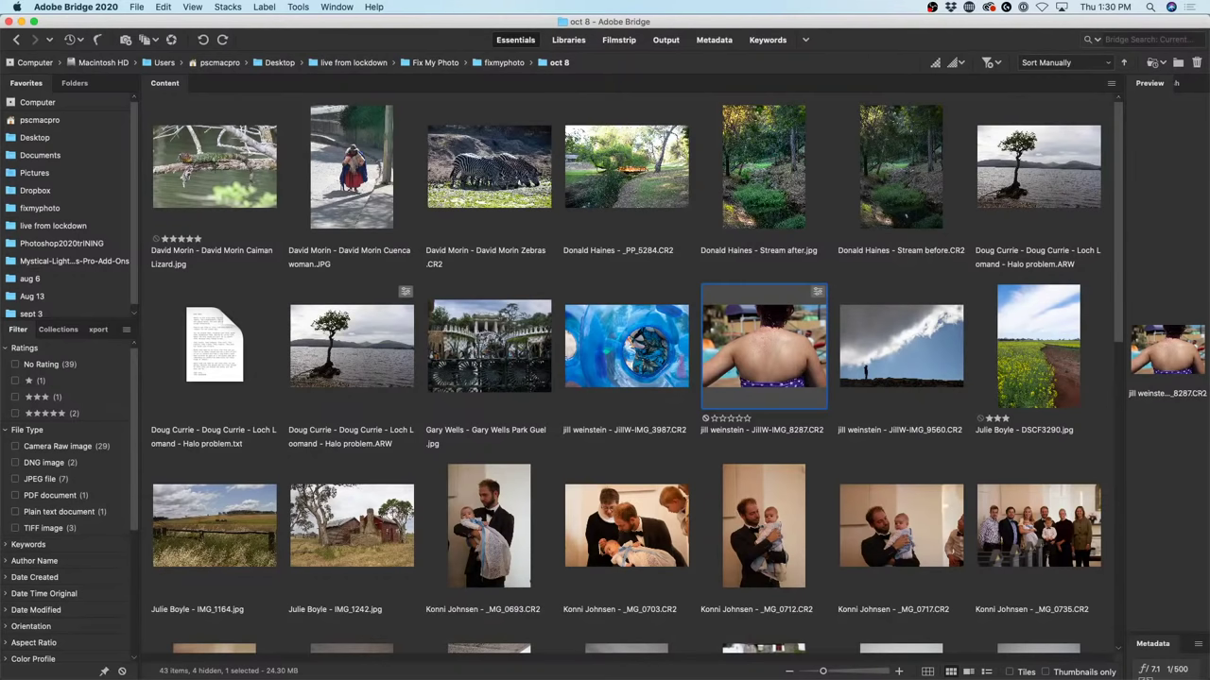
key(Return)
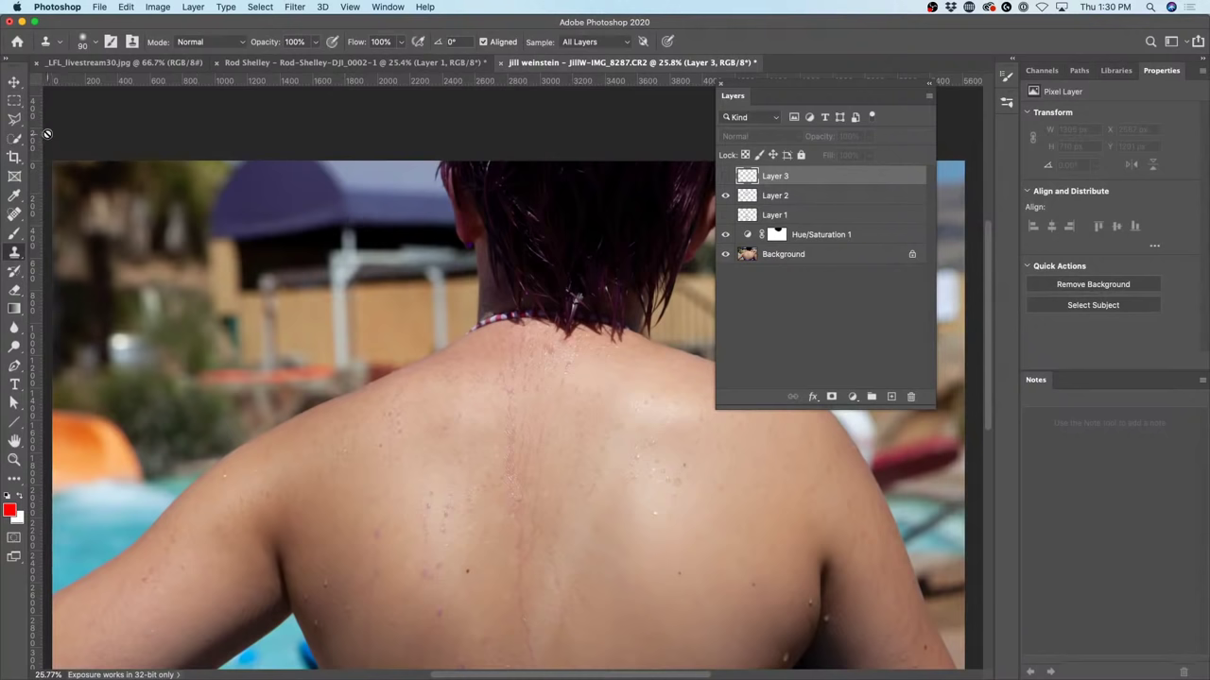
click(14, 101)
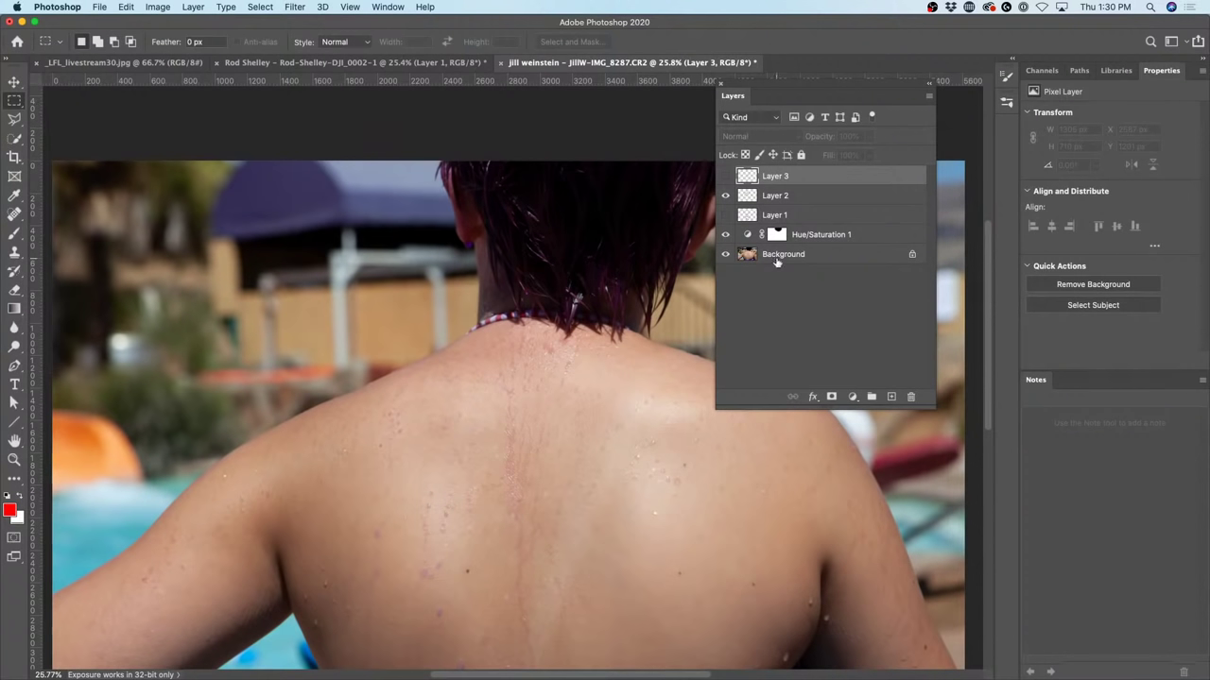
click(746, 254)
click(725, 235)
click(725, 196)
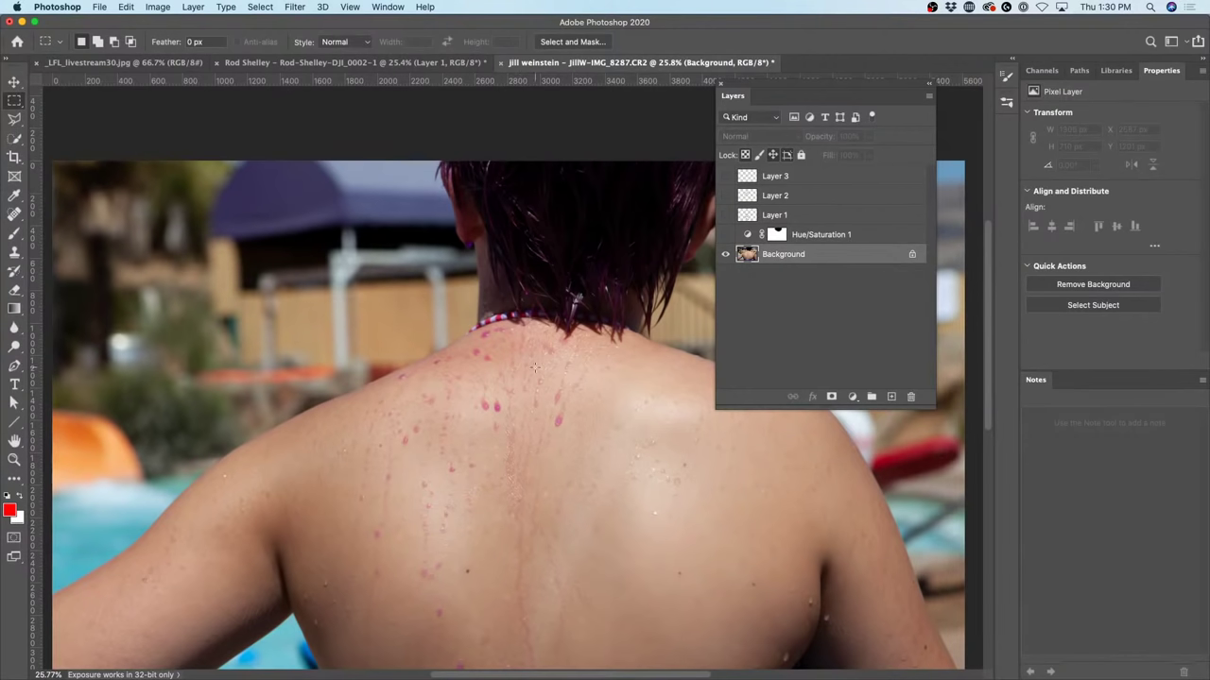
Content-Aware fill a square selection over the pink spots on the upper back, then deselect.
drag(534, 369, 600, 445)
key(shift+BackSpace)
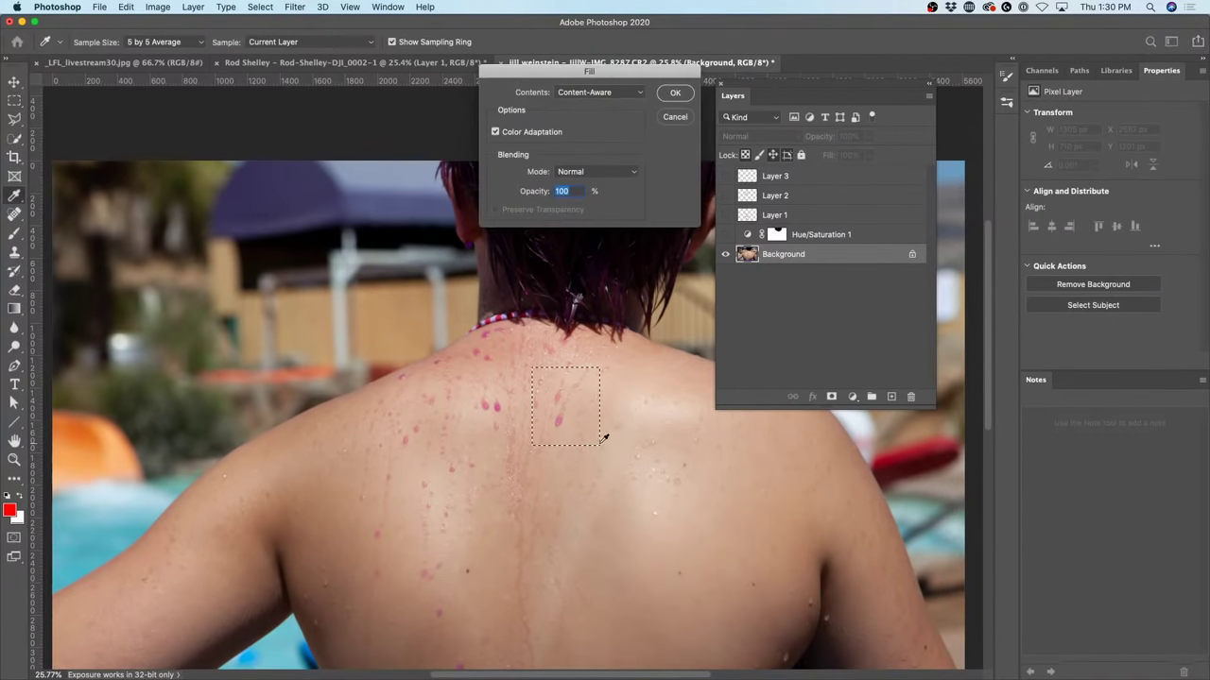
click(605, 91)
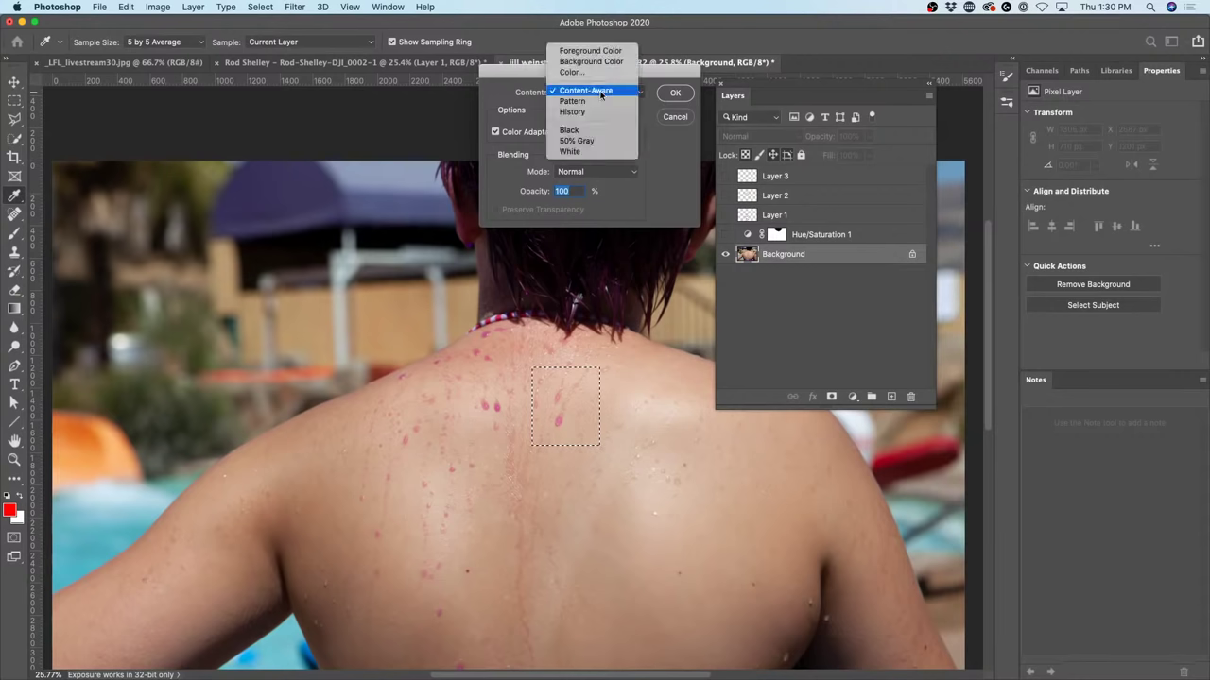
click(589, 91)
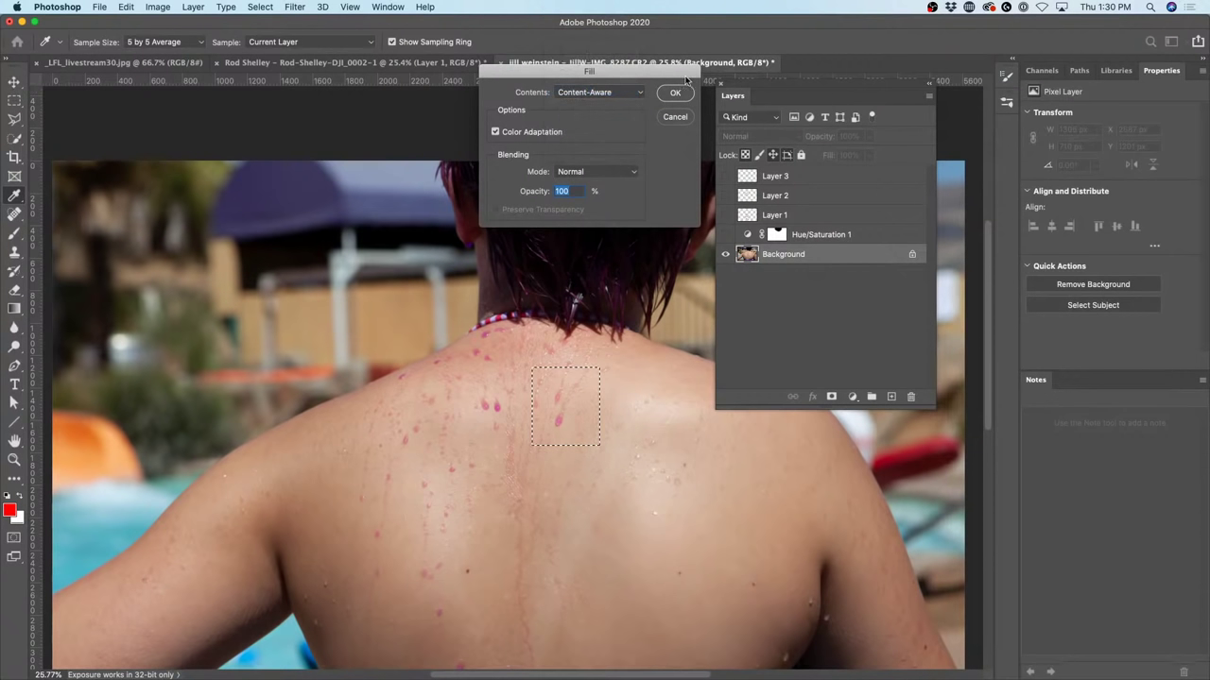
key(Return)
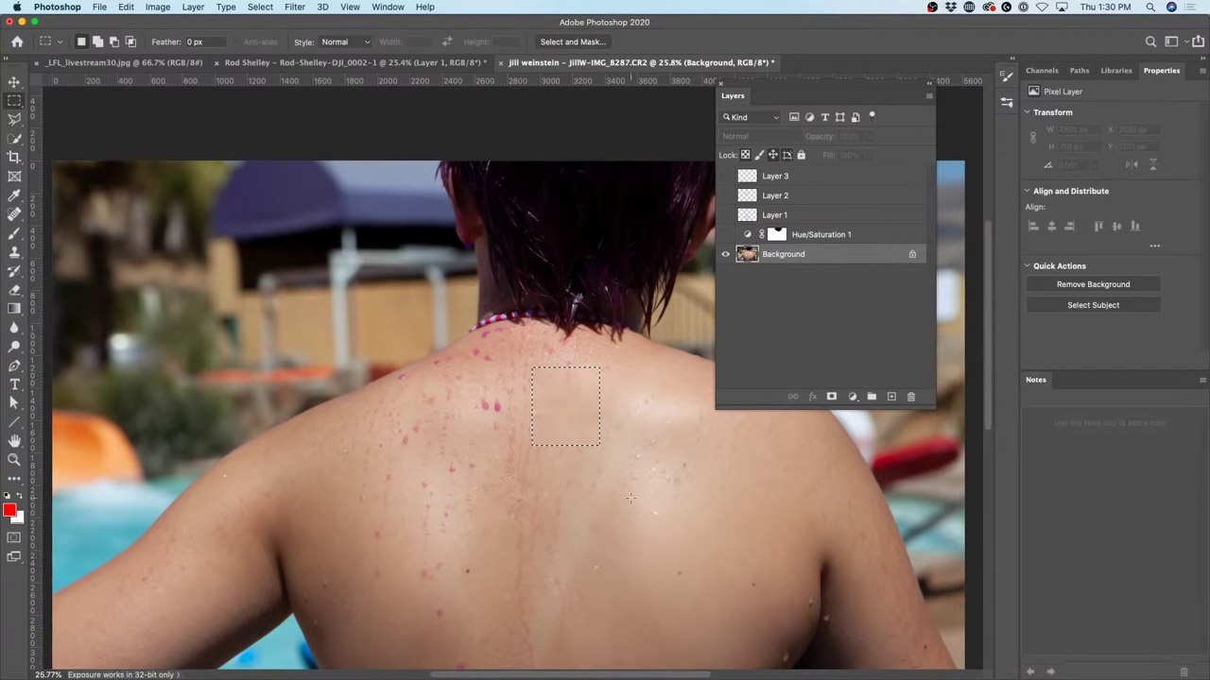
key(super+d)
Choose the Patch Tool from the healing tools group.
click(16, 120)
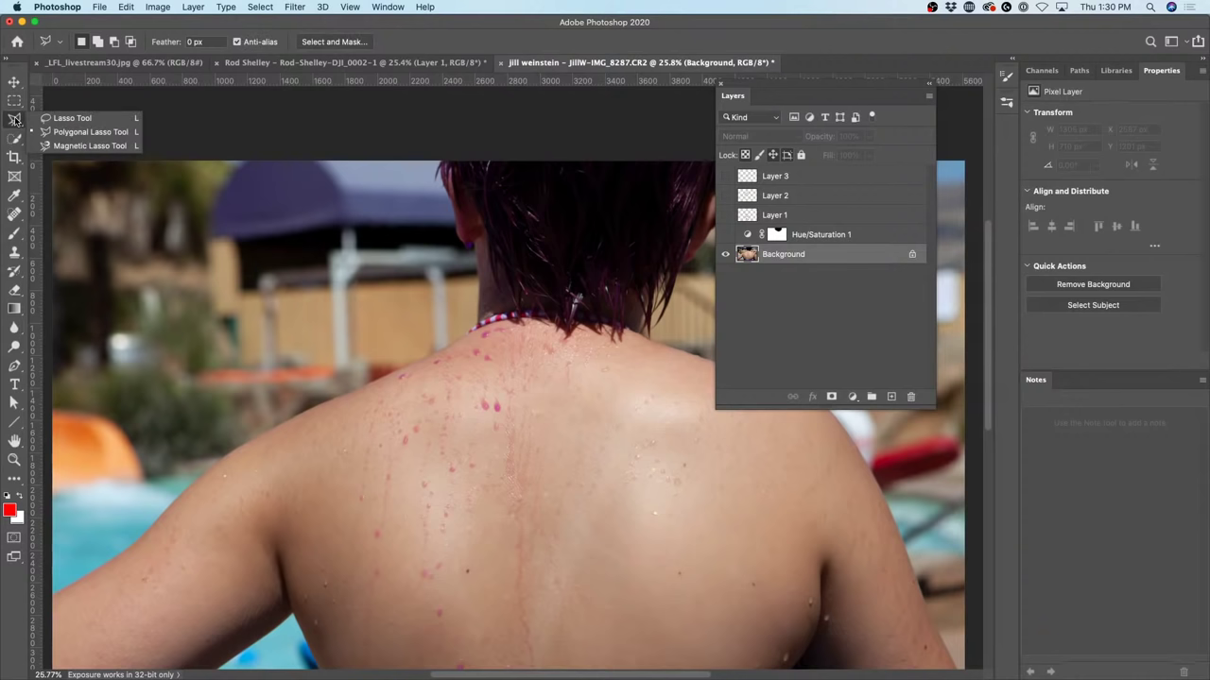
click(15, 139)
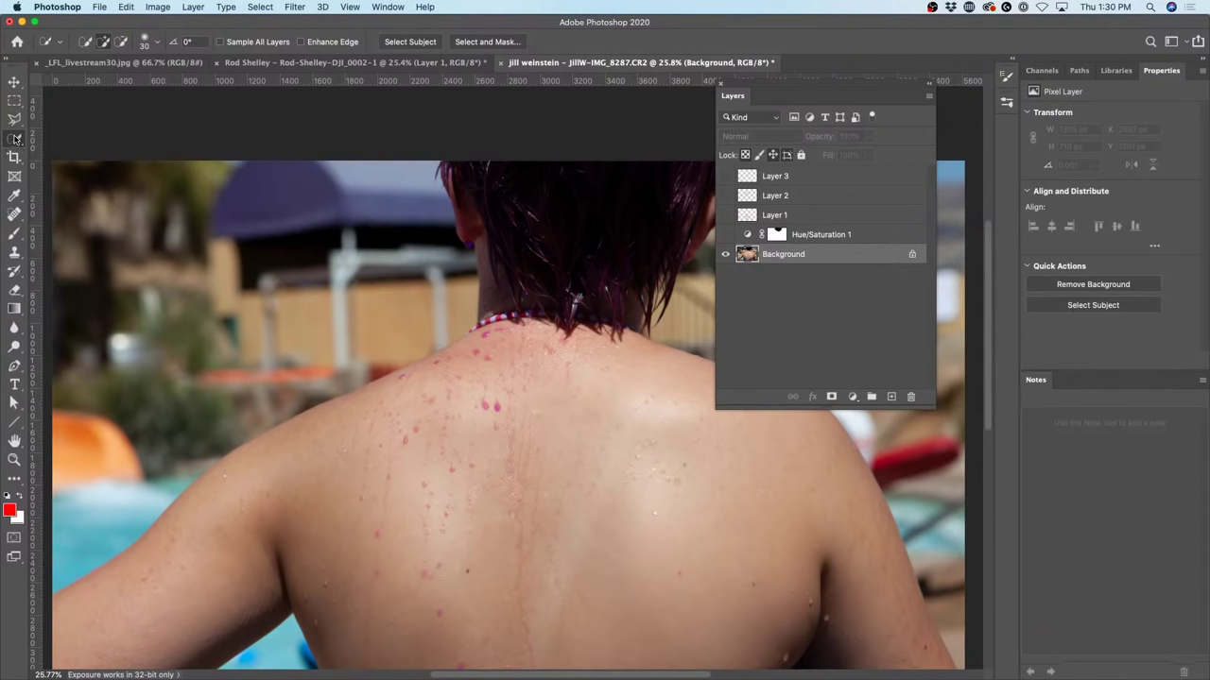
right_click(15, 140)
click(15, 157)
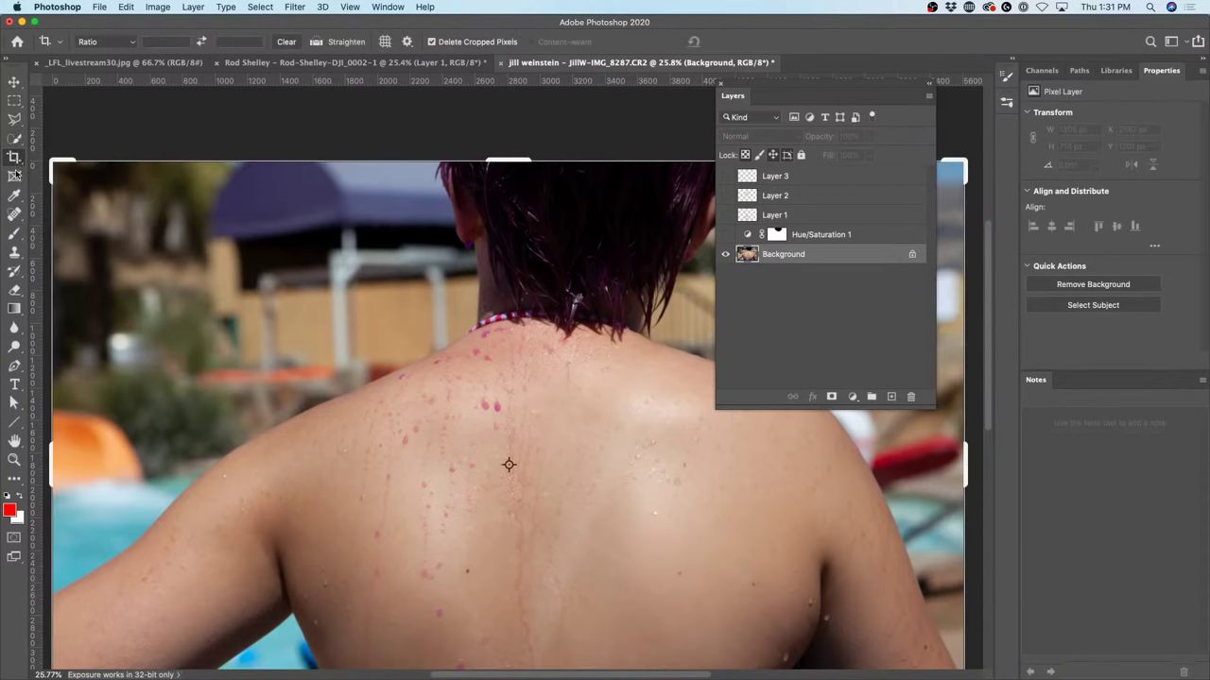
click(16, 216)
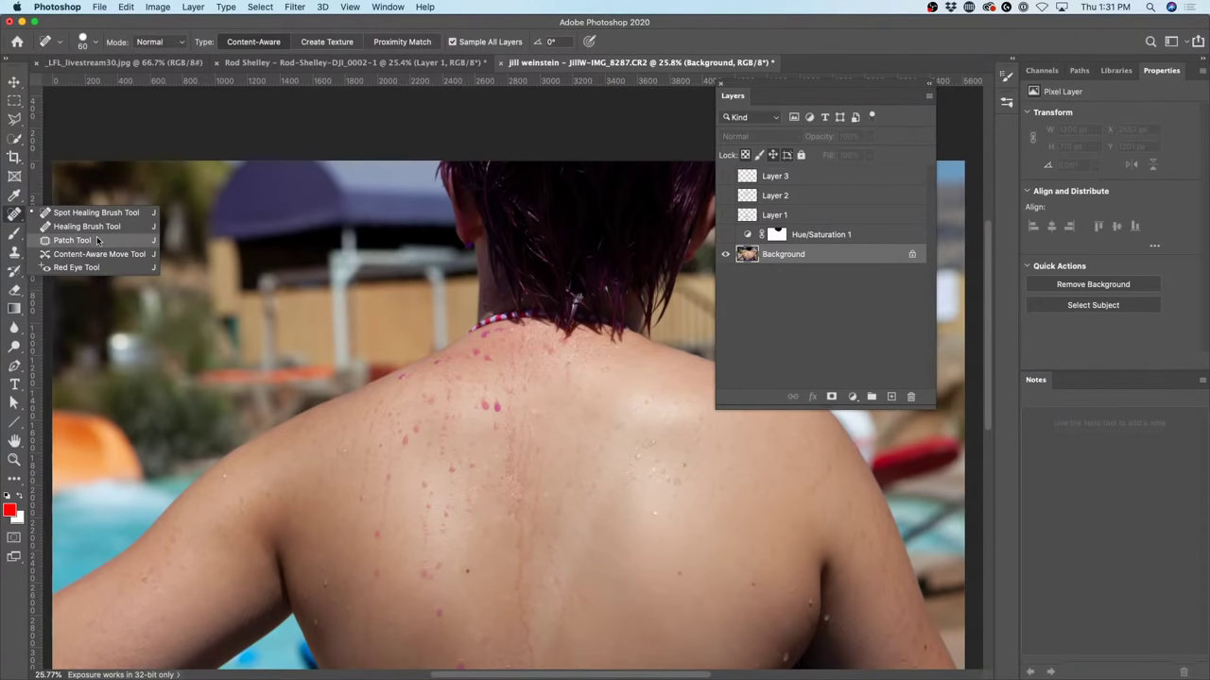
click(97, 240)
Patch the pink spots near the neck and upper back with clean skin nearby.
mouse_move(485, 381)
mouse_down()
mouse_move(455, 422)
mouse_move(461, 465)
mouse_move(506, 469)
mouse_move(530, 423)
mouse_move(495, 361)
mouse_move(406, 406)
mouse_up()
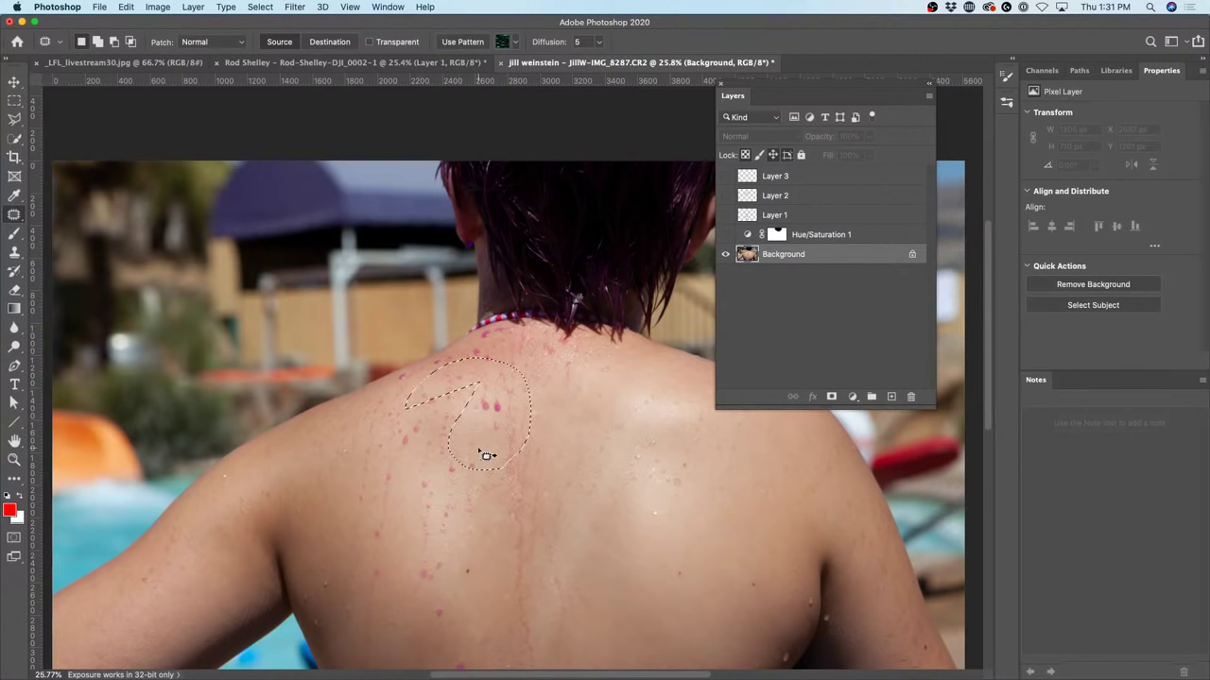
drag(486, 456, 416, 581)
key(cmd+d)
mouse_move(466, 395)
mouse_down()
mouse_move(512, 408)
mouse_move(500, 389)
mouse_move(468, 395)
mouse_move(505, 411)
mouse_move(470, 512)
mouse_move(486, 567)
mouse_up()
drag(610, 371, 628, 395)
key(super+d)
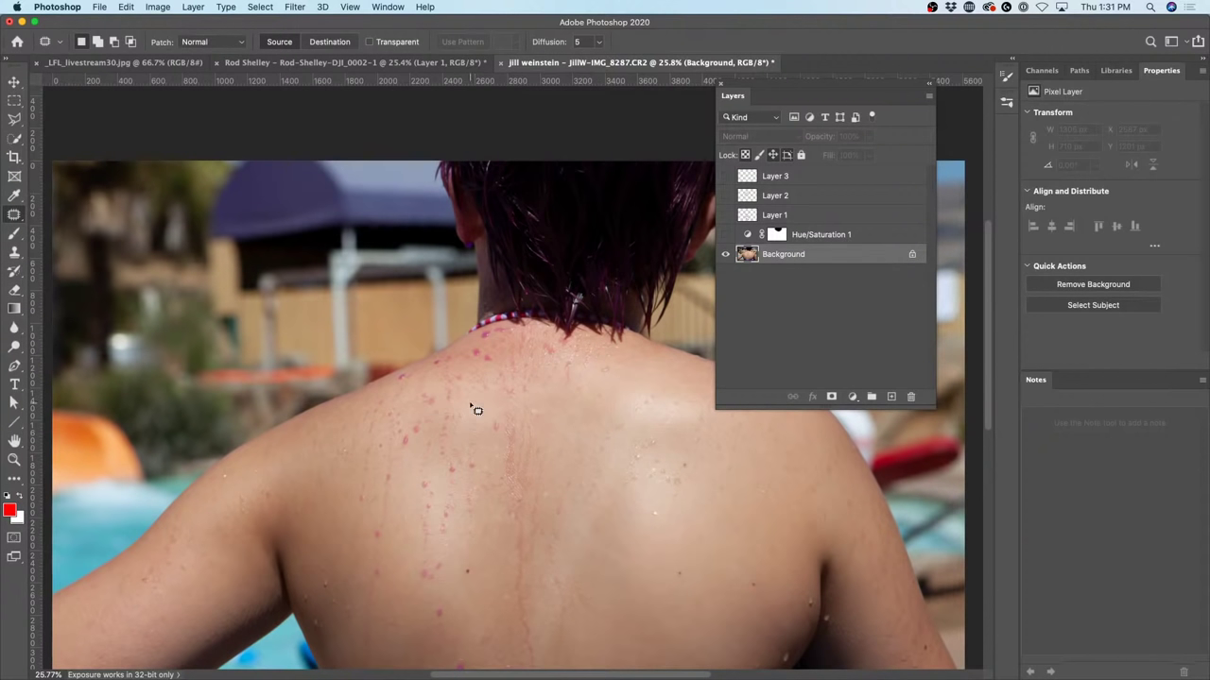
Switch the Patch tool to Content-Aware mode and redo the back patch onto clean skin.
click(212, 42)
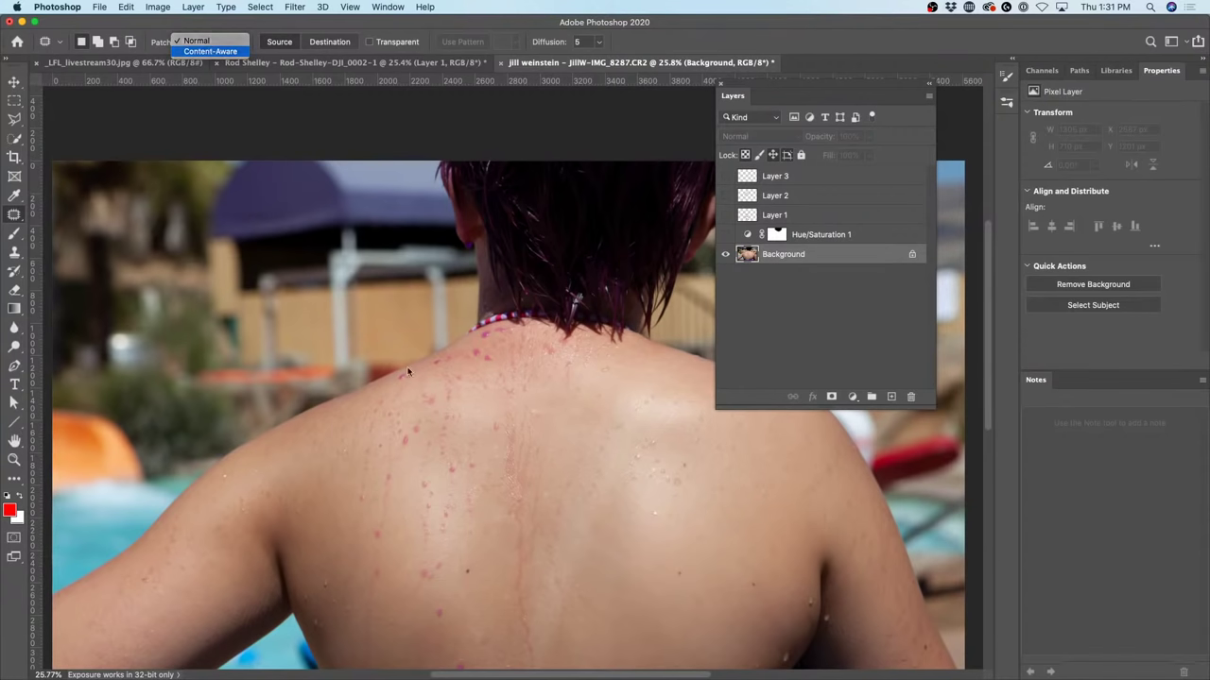
click(208, 54)
key(super+z)
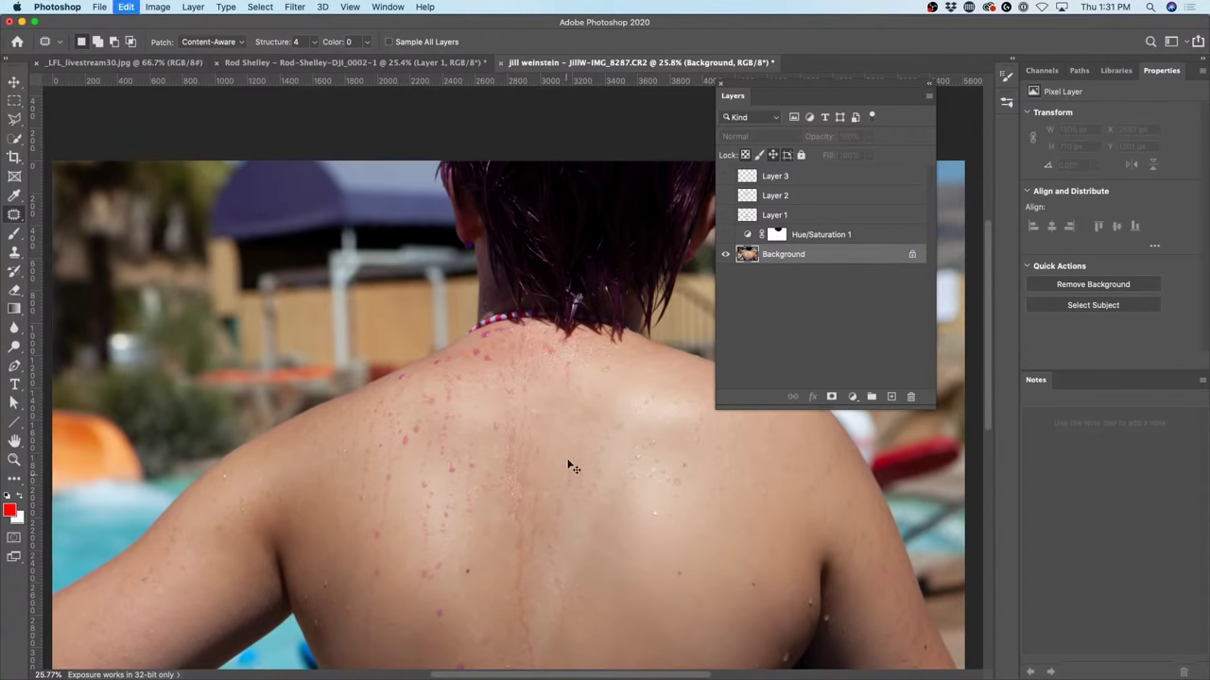
key(super+z)
drag(501, 408, 615, 410)
key(ctrl+d)
key(super+z)
Move the Layers panel aside and patch the orange slide at left with foliage above.
scroll(506, 288, down, 2)
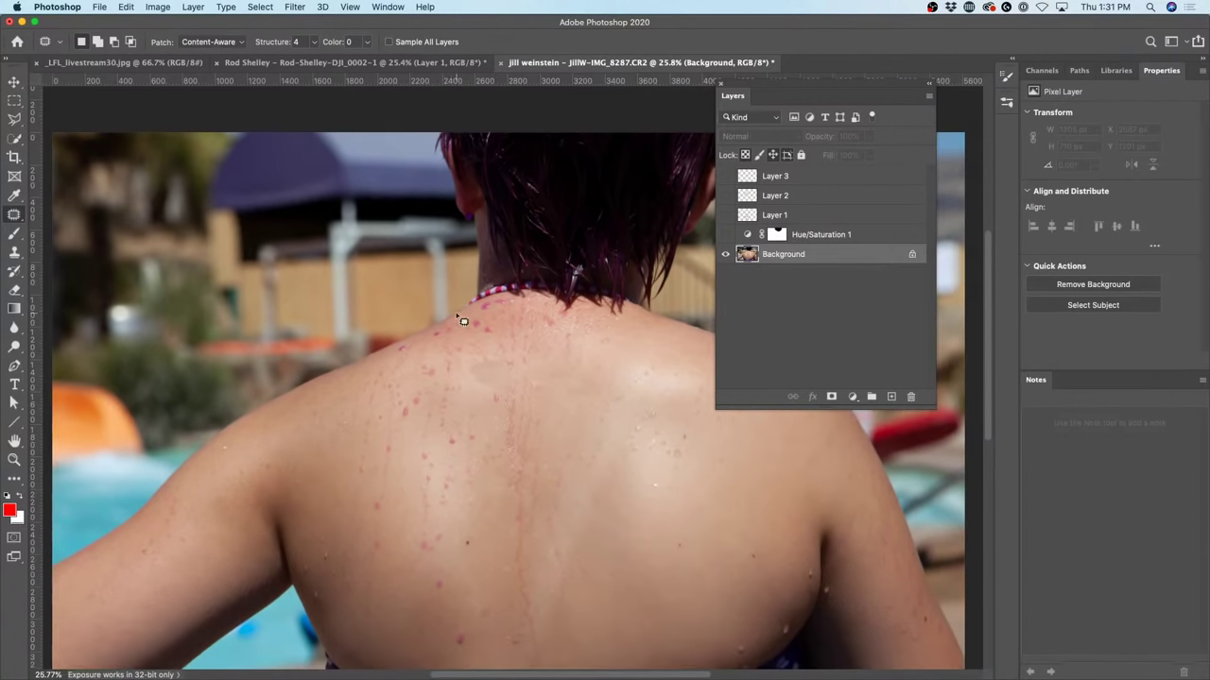
scroll(456, 302, down, 4)
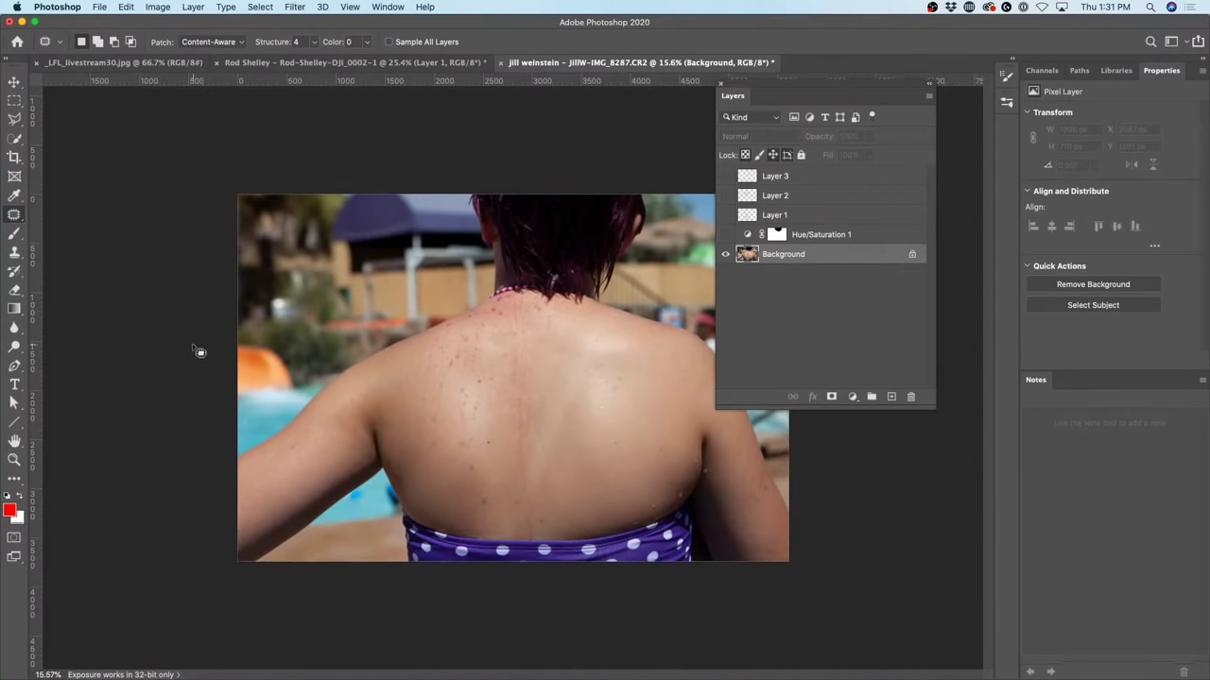
drag(805, 78, 966, 84)
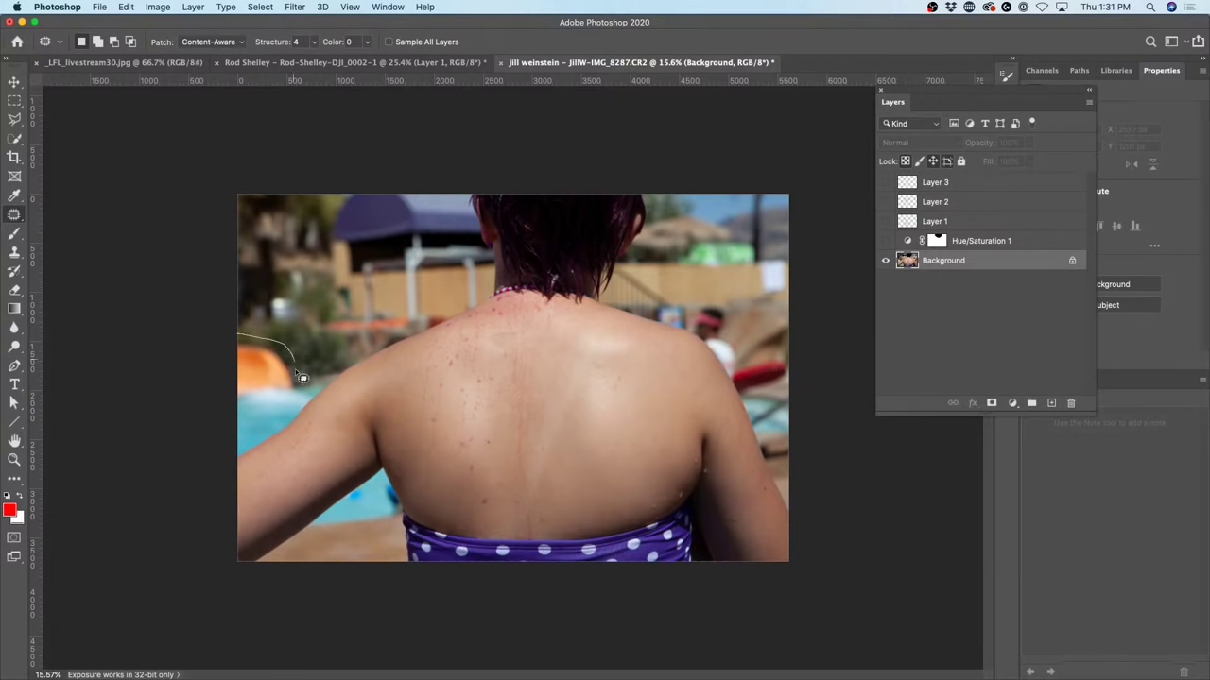
mouse_move(295, 368)
mouse_down()
mouse_move(228, 411)
mouse_move(193, 326)
mouse_move(306, 291)
mouse_move(316, 318)
mouse_up()
key(super+d)
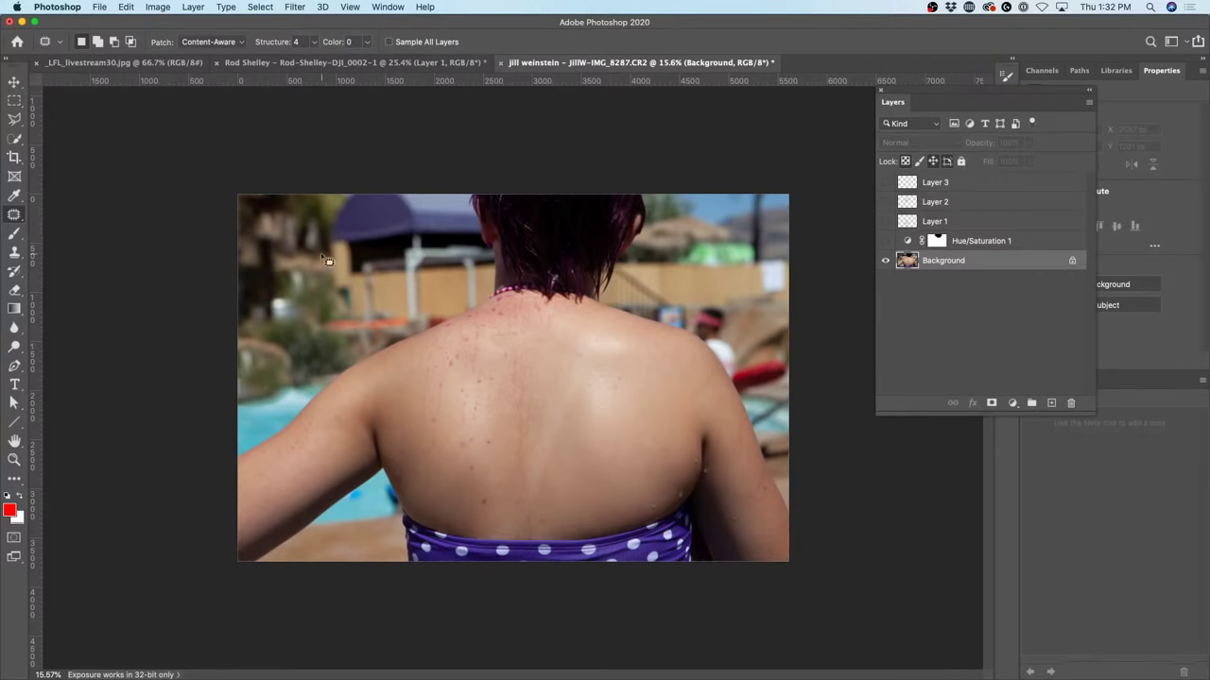
click(15, 215)
click(213, 291)
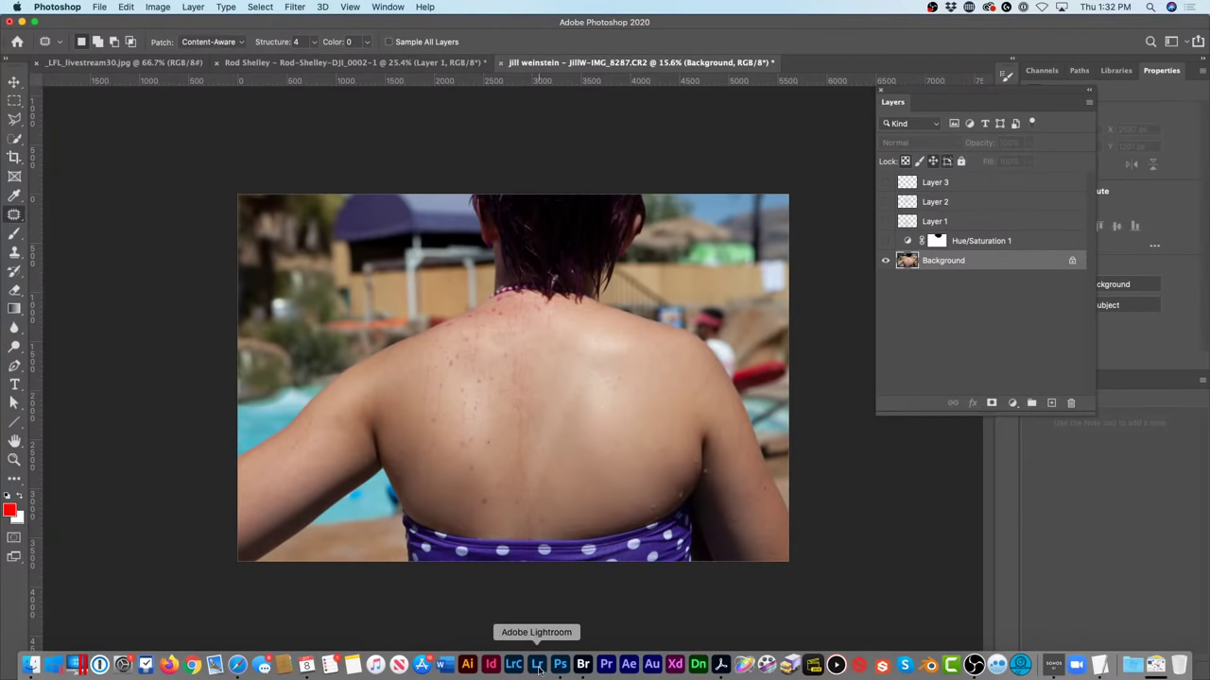
Switch to Adobe Bridge and move its window up to fill the screen.
click(583, 675)
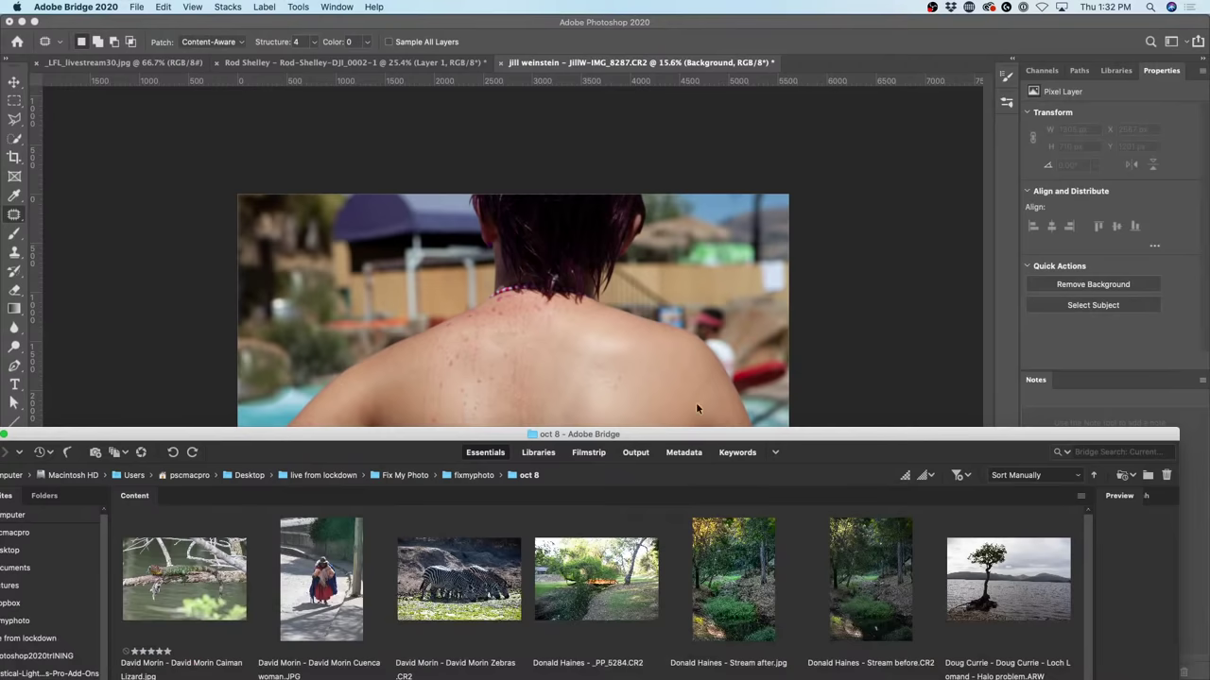
drag(711, 440, 743, 24)
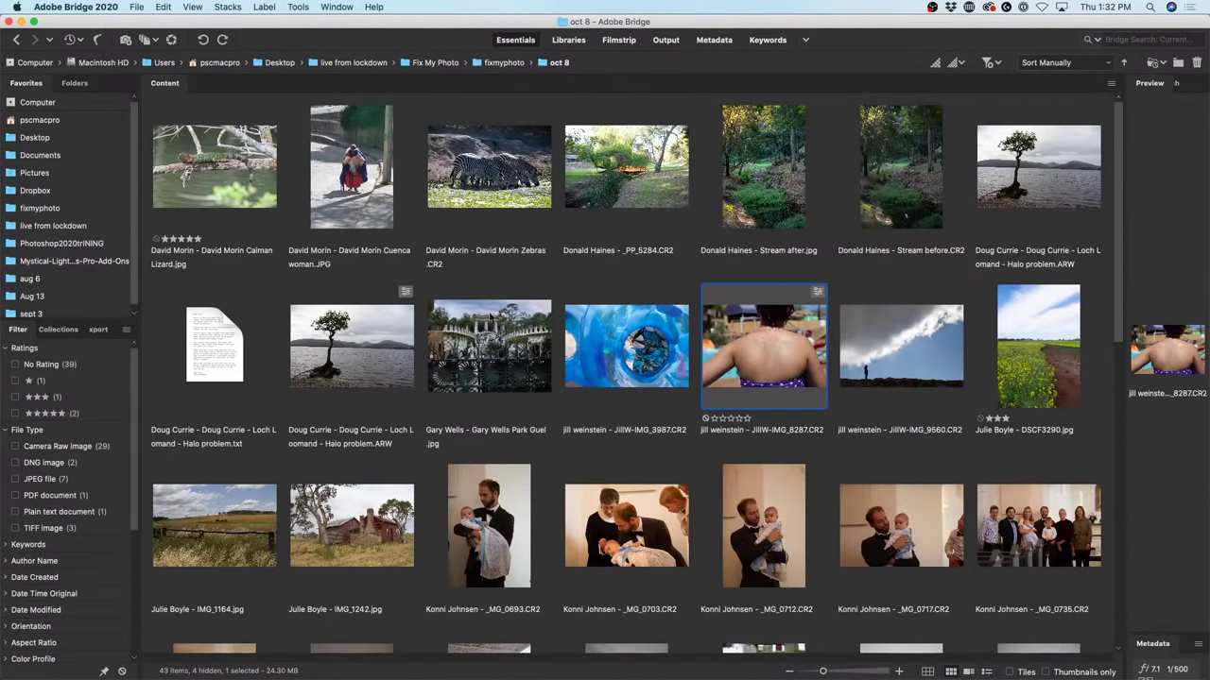
scroll(704, 419, down, 6)
scroll(702, 422, up, 2)
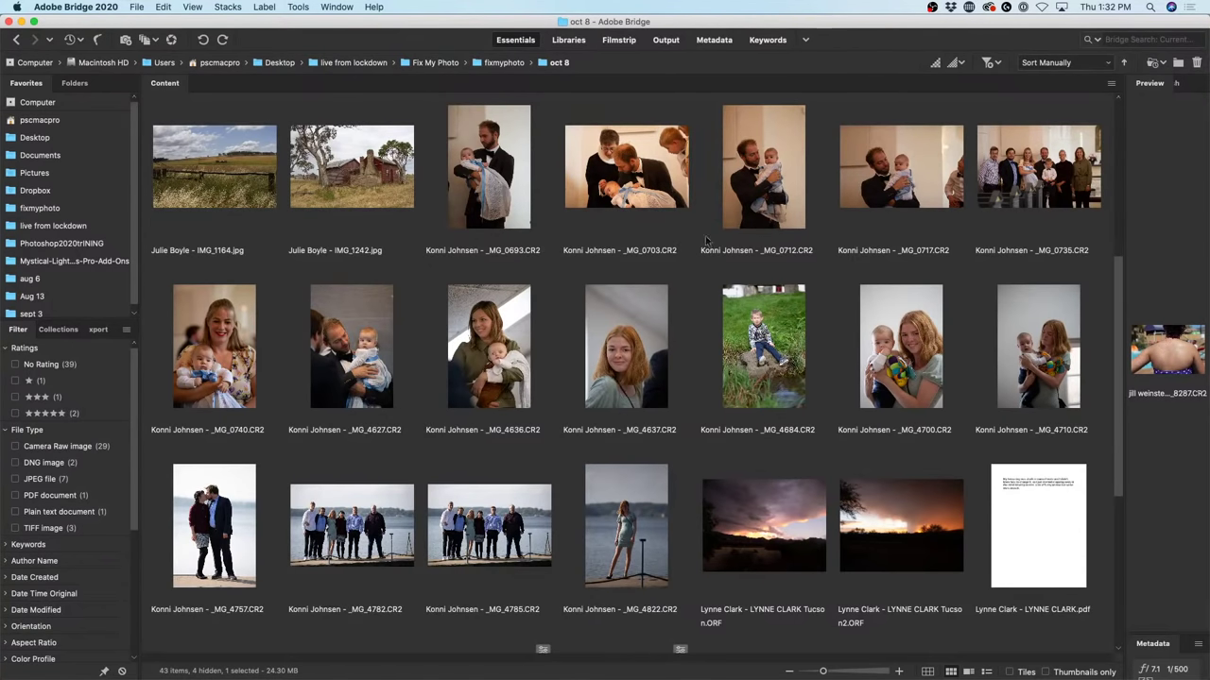
Select _MG_0712.CR2 and _MG_4782.CR2 and bring up their context menu.
click(784, 157)
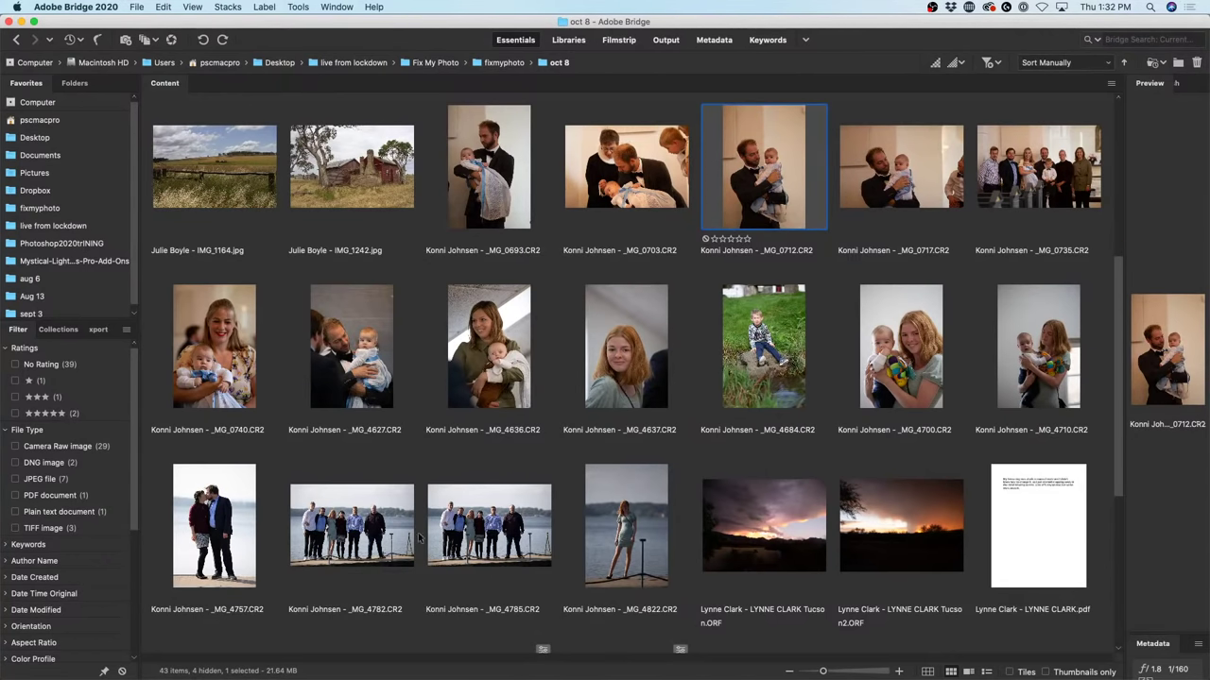
super+click(364, 534)
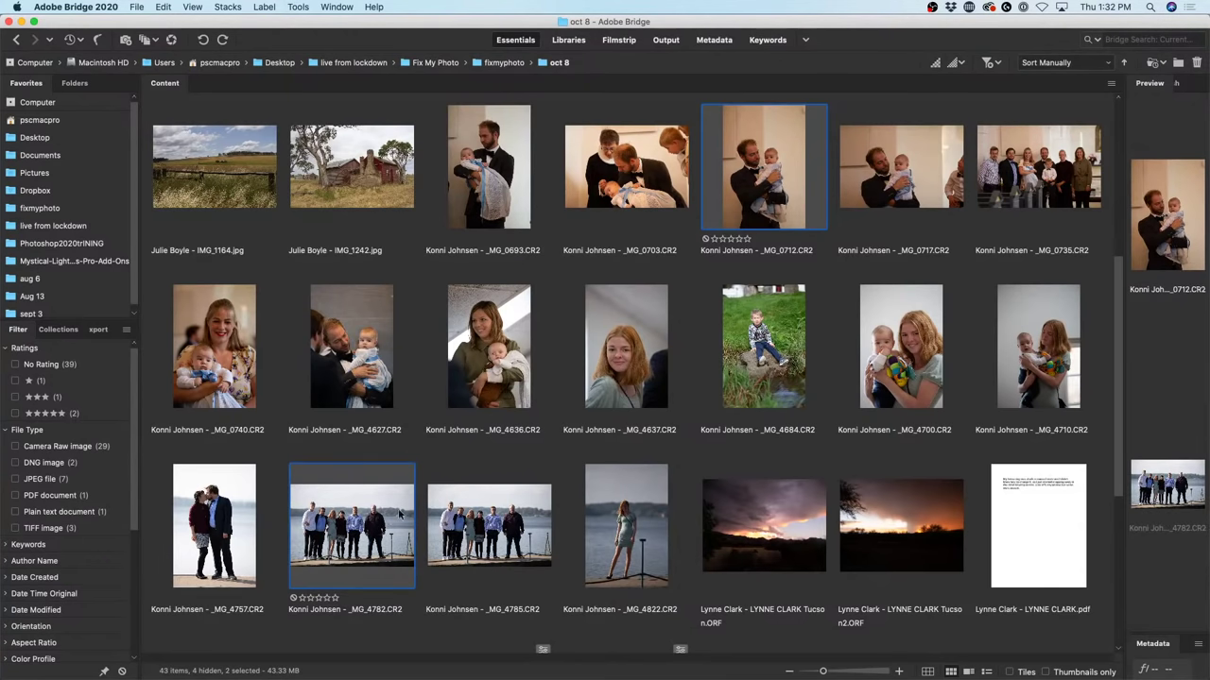
right_click(781, 136)
click(822, 171)
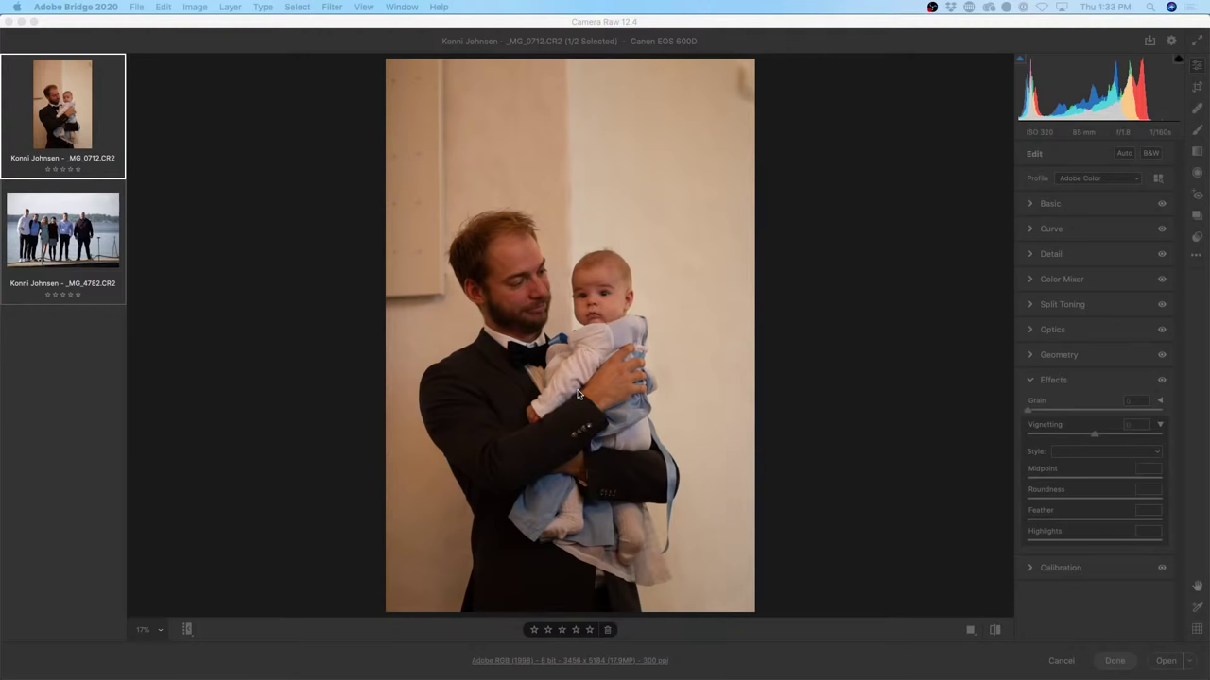
click(363, 26)
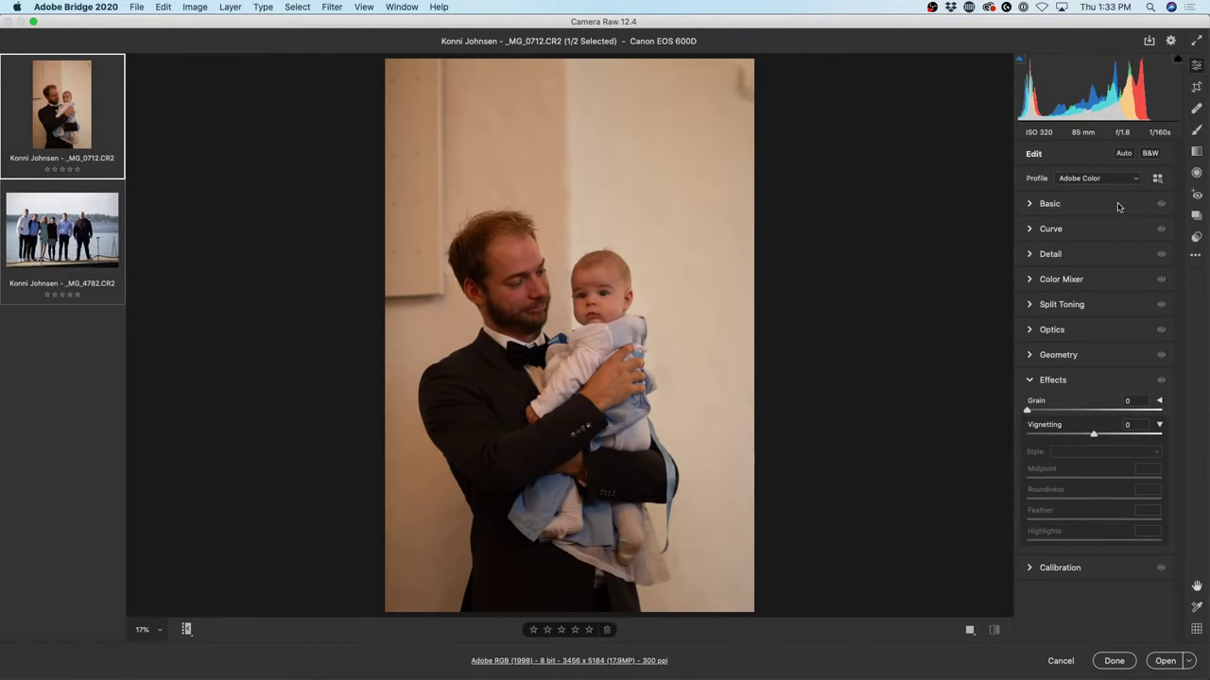
click(1034, 204)
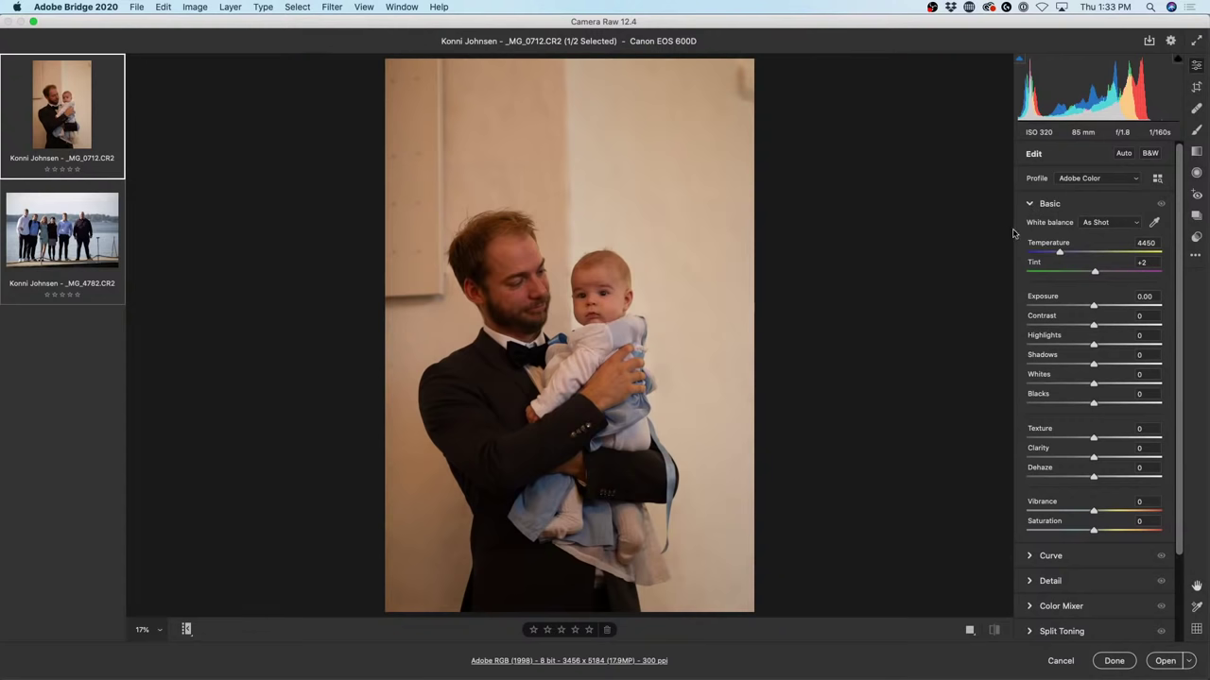
click(1101, 225)
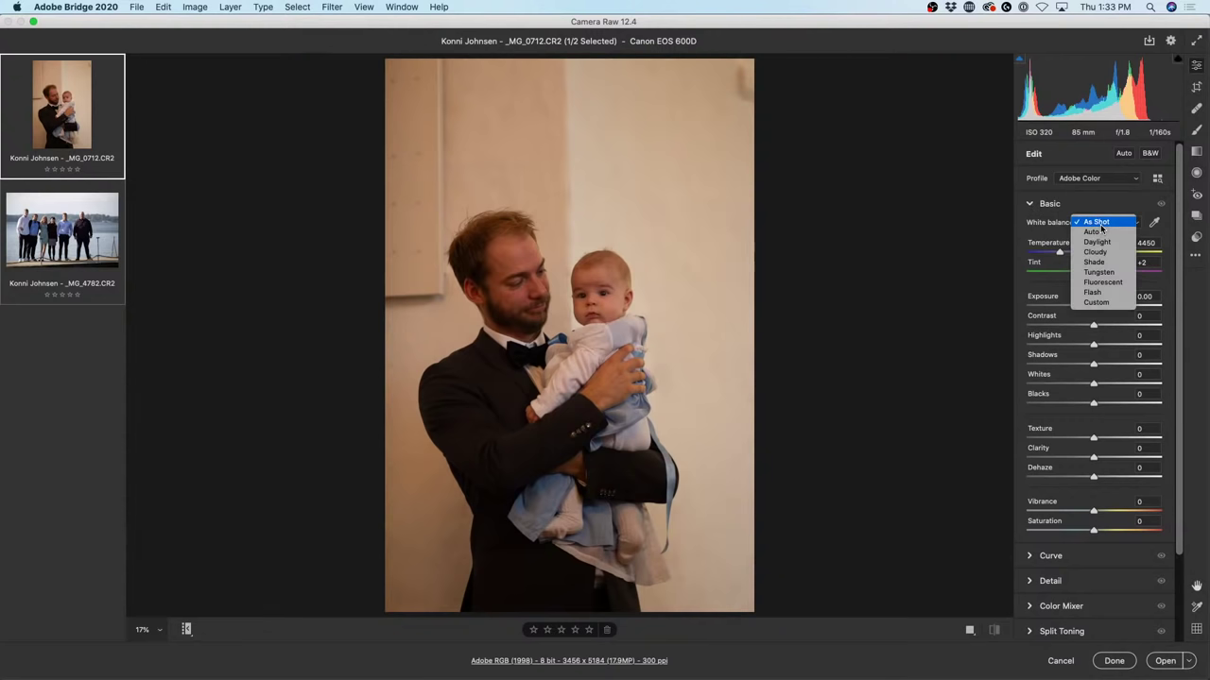
click(1117, 273)
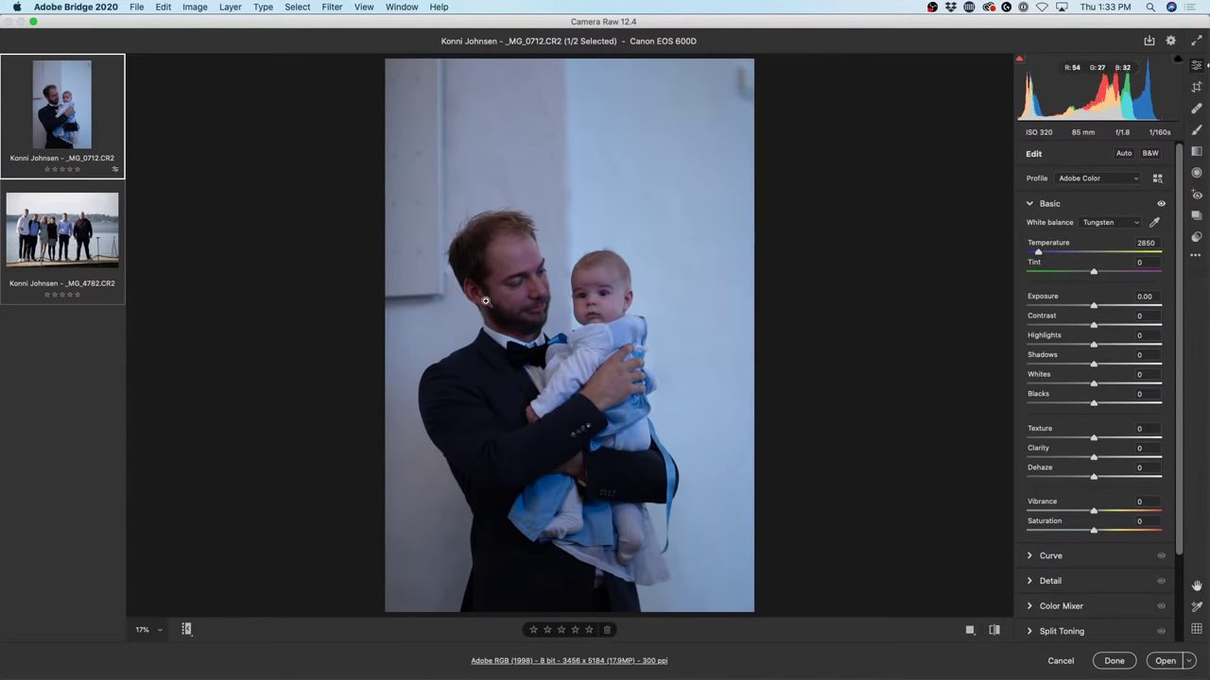
click(1116, 224)
click(1121, 172)
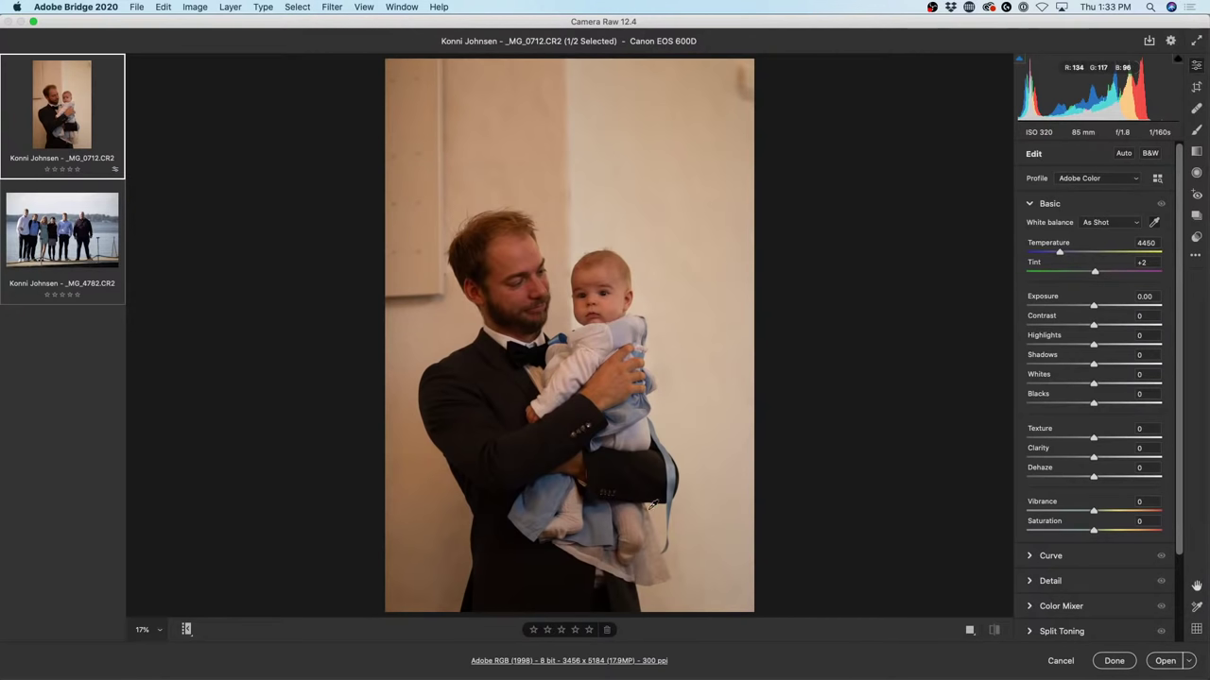
Set white balance with the eyedropper on the baby's white shirt and collar.
click(580, 511)
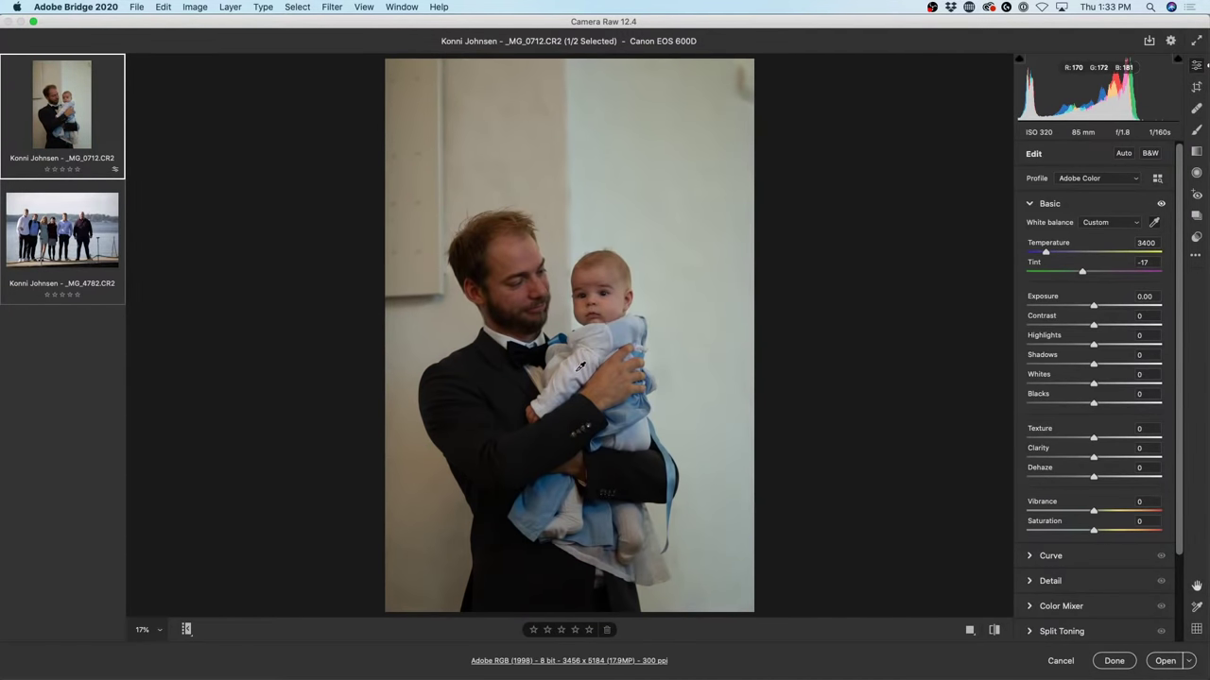
click(580, 366)
click(580, 359)
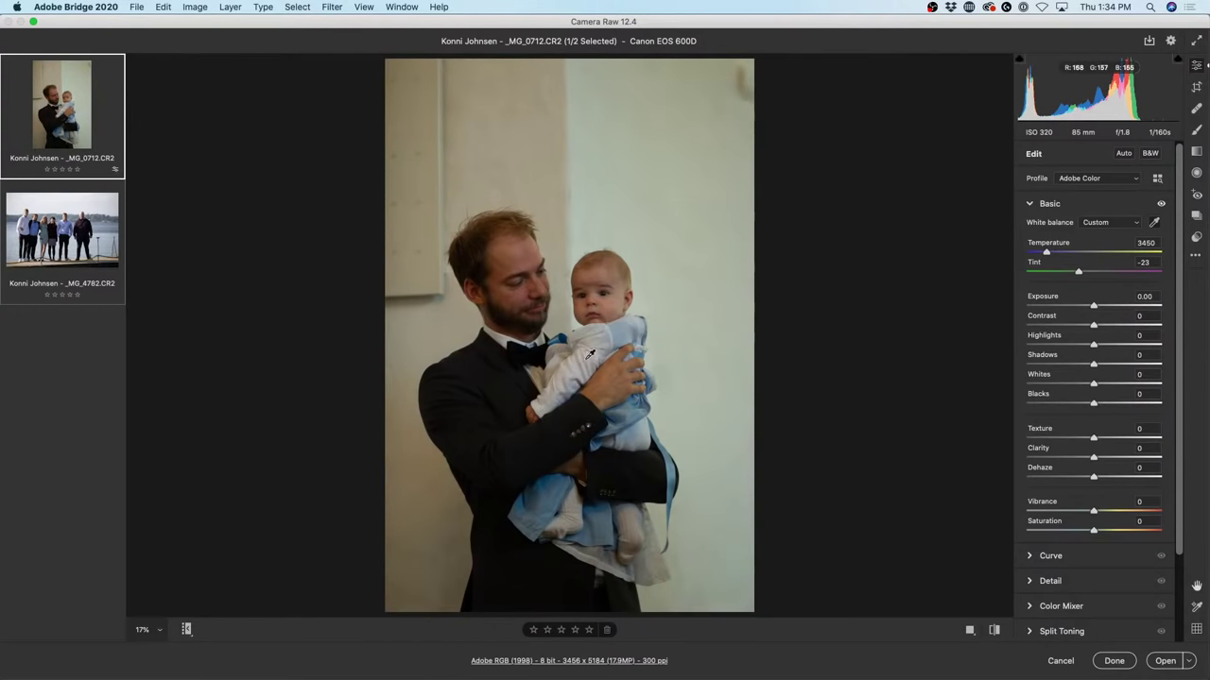
click(583, 326)
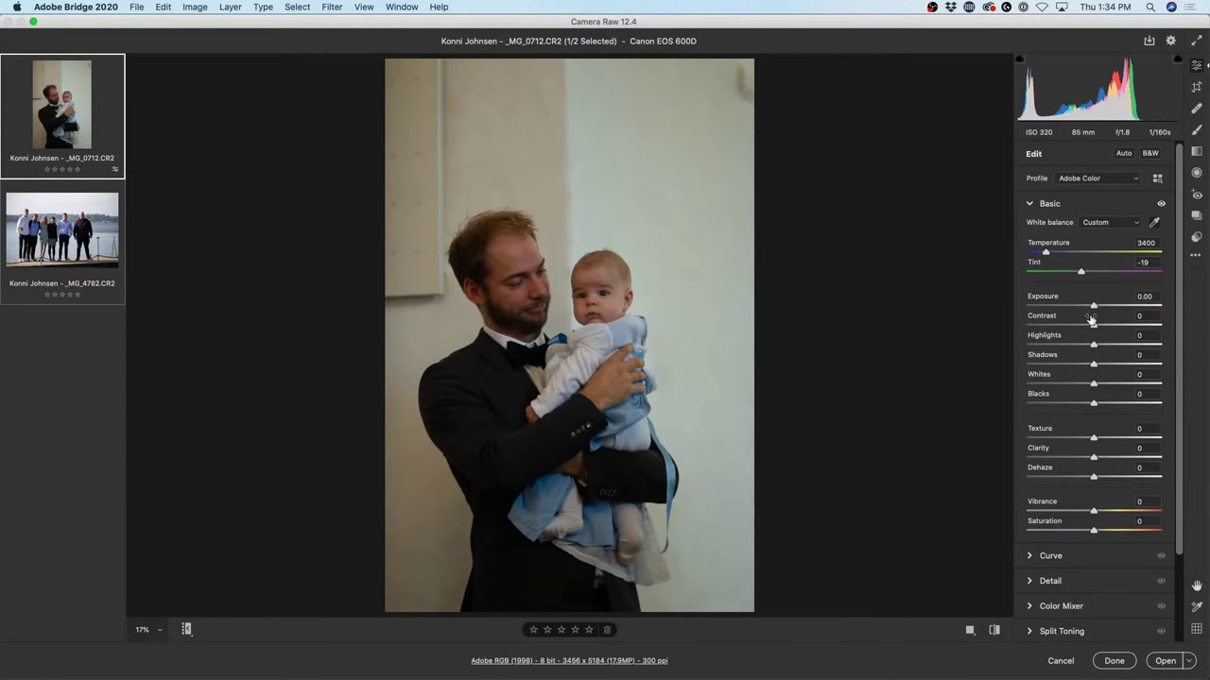
Raise Exposure to +0.60, set Temperature to 3500, and compare before and after.
drag(1093, 308, 1112, 366)
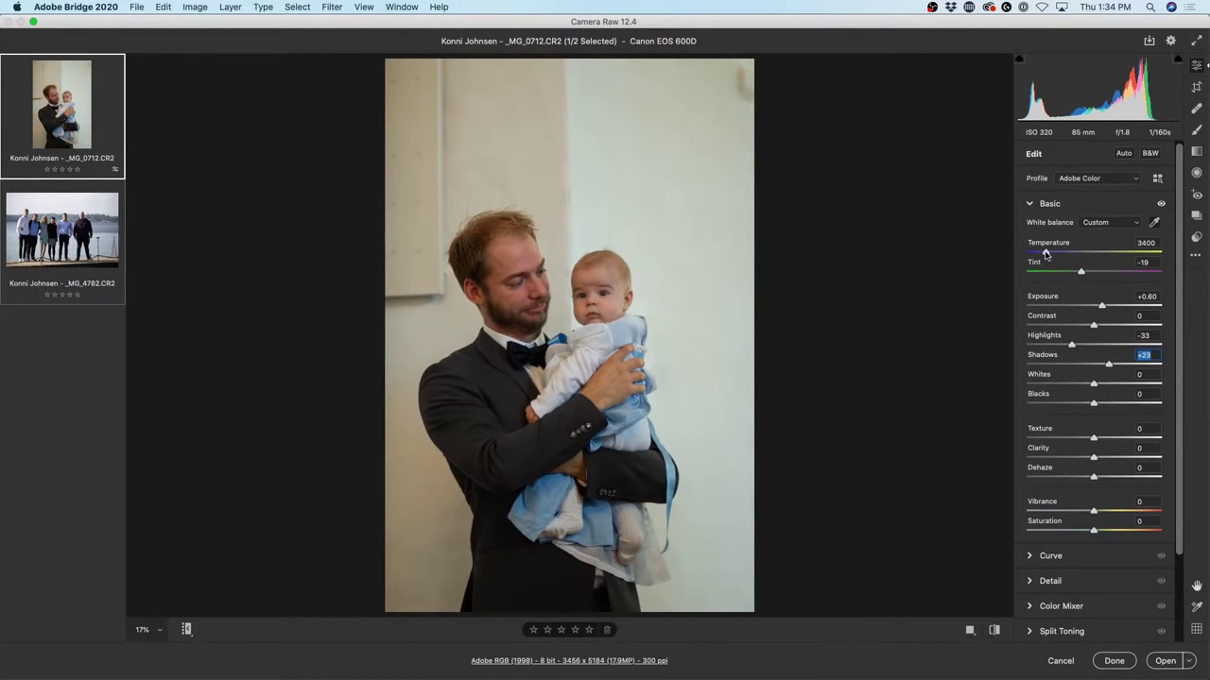
drag(1046, 253, 1047, 253)
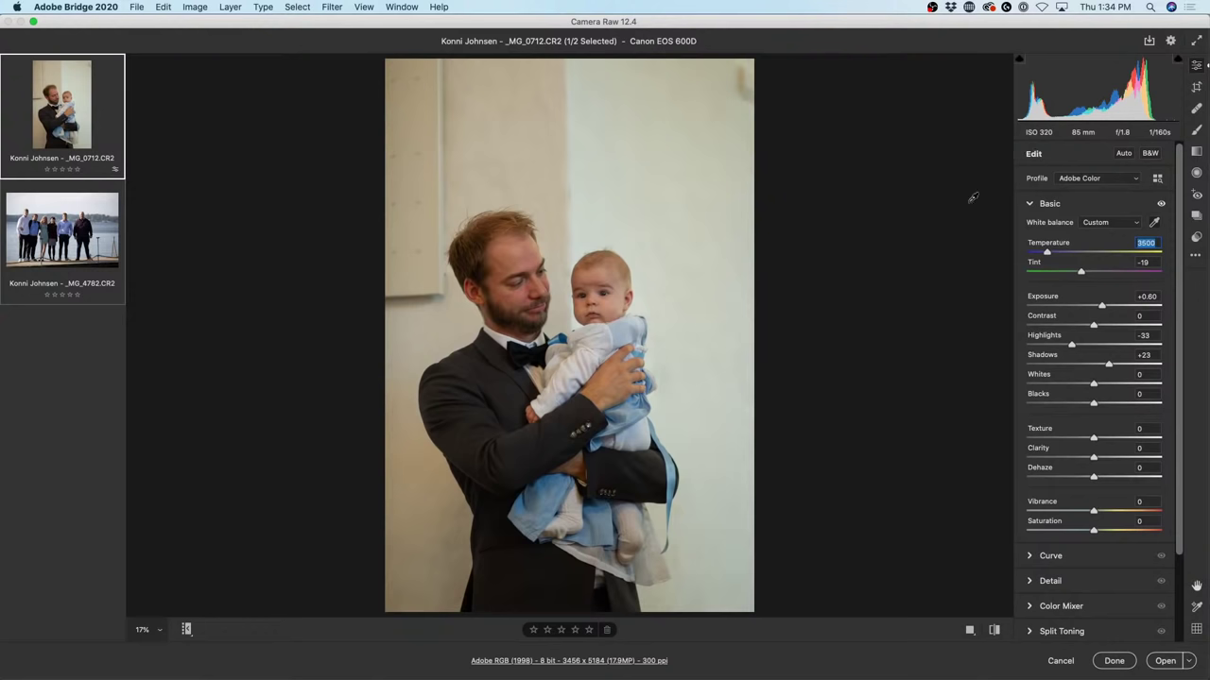
key(super+alt+r)
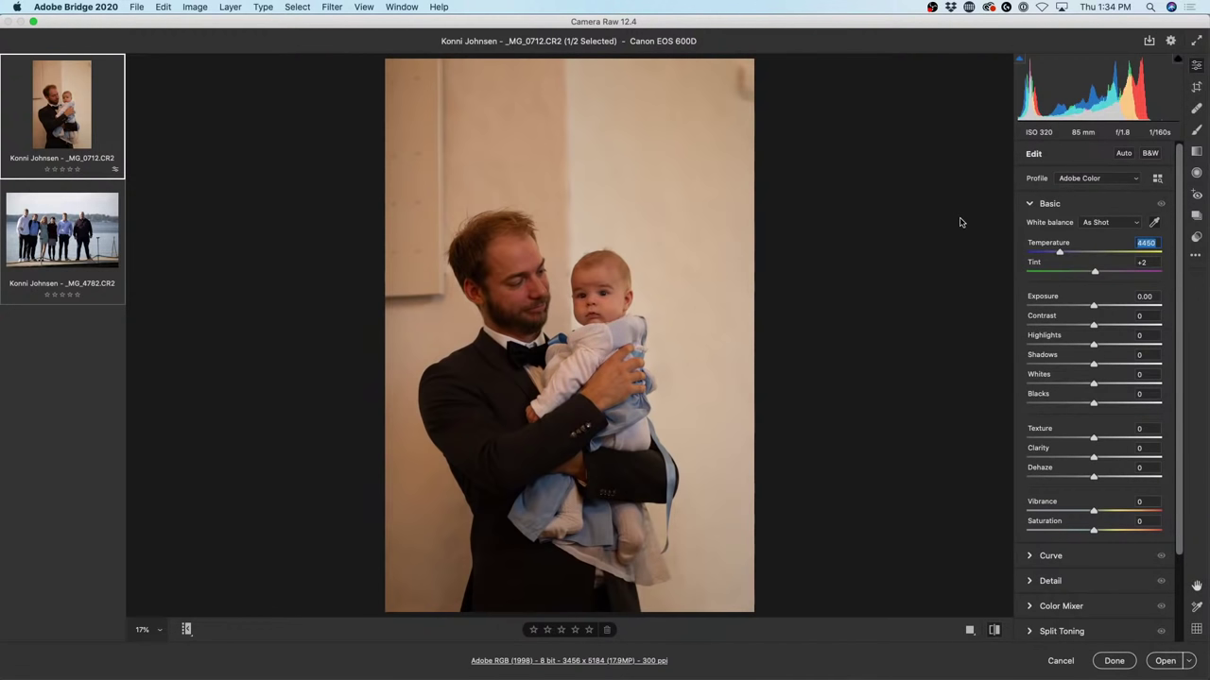
key(super+z)
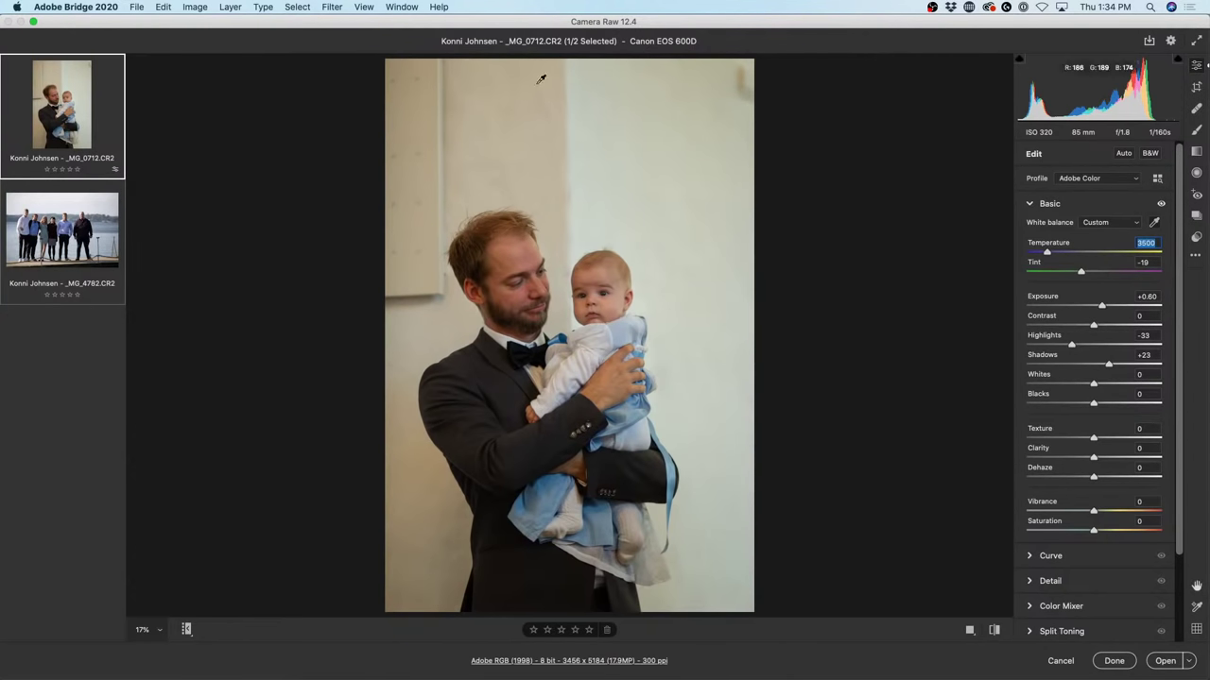
Open _MG_4782 and set Highlights to -96 and Shadows to +100.
click(77, 242)
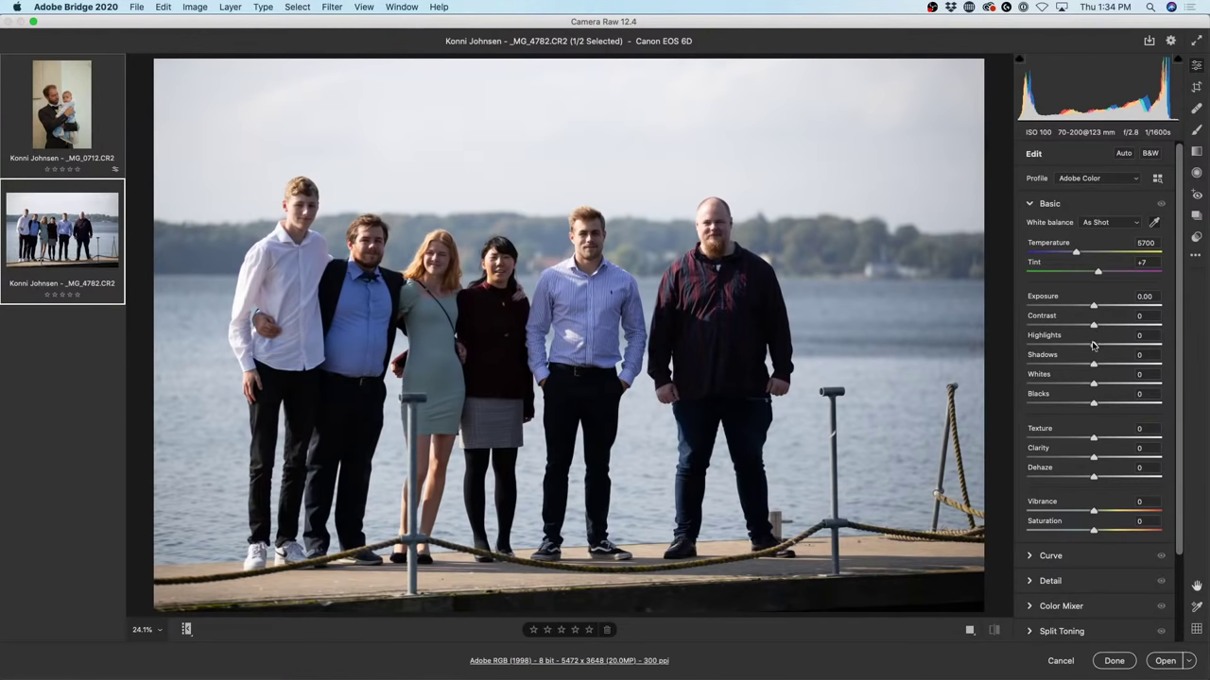
drag(1095, 346, 1029, 345)
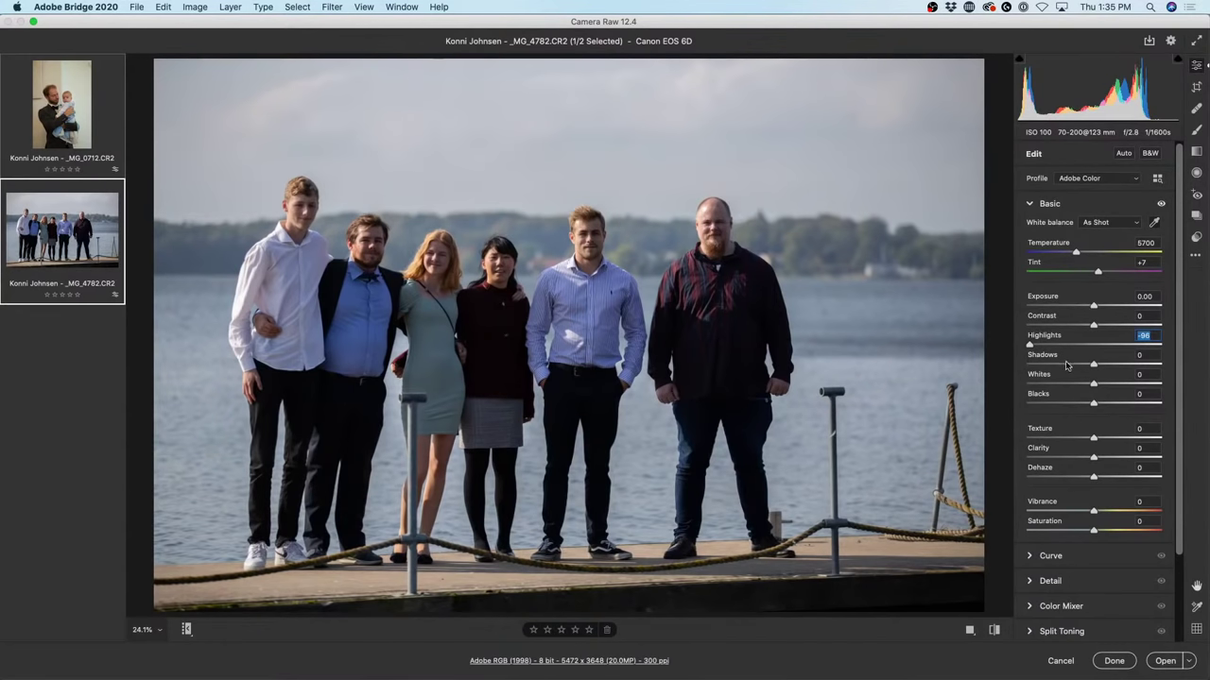
drag(1093, 365, 1176, 354)
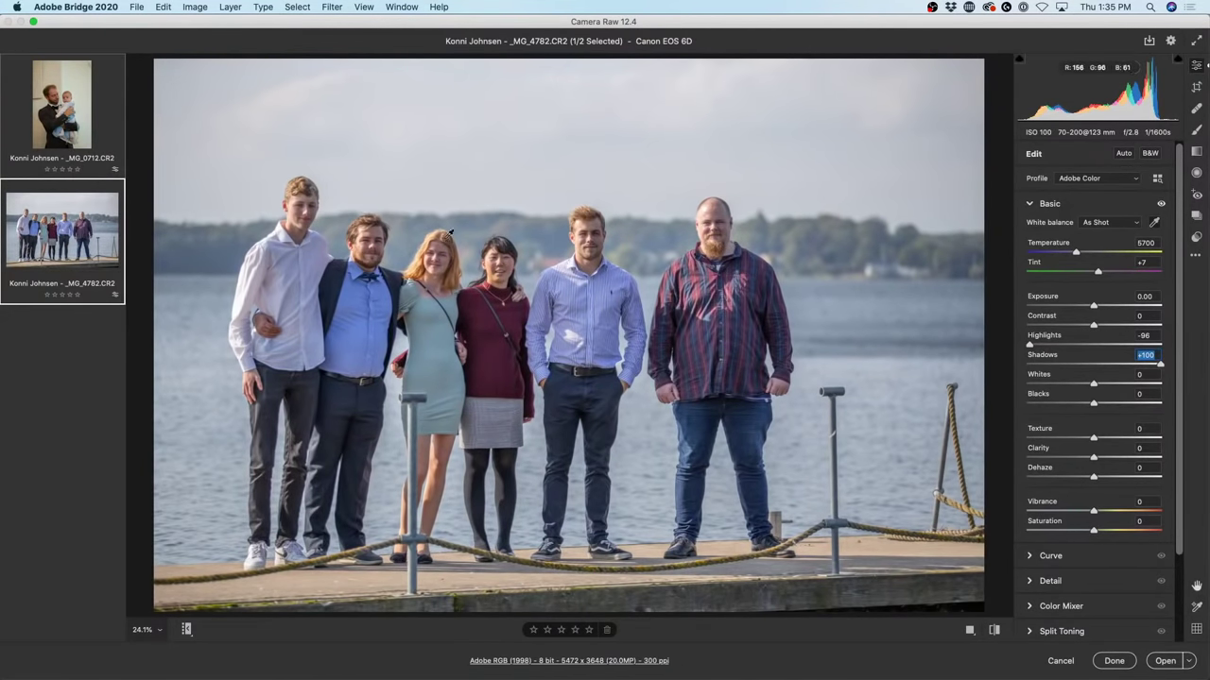
click(1093, 307)
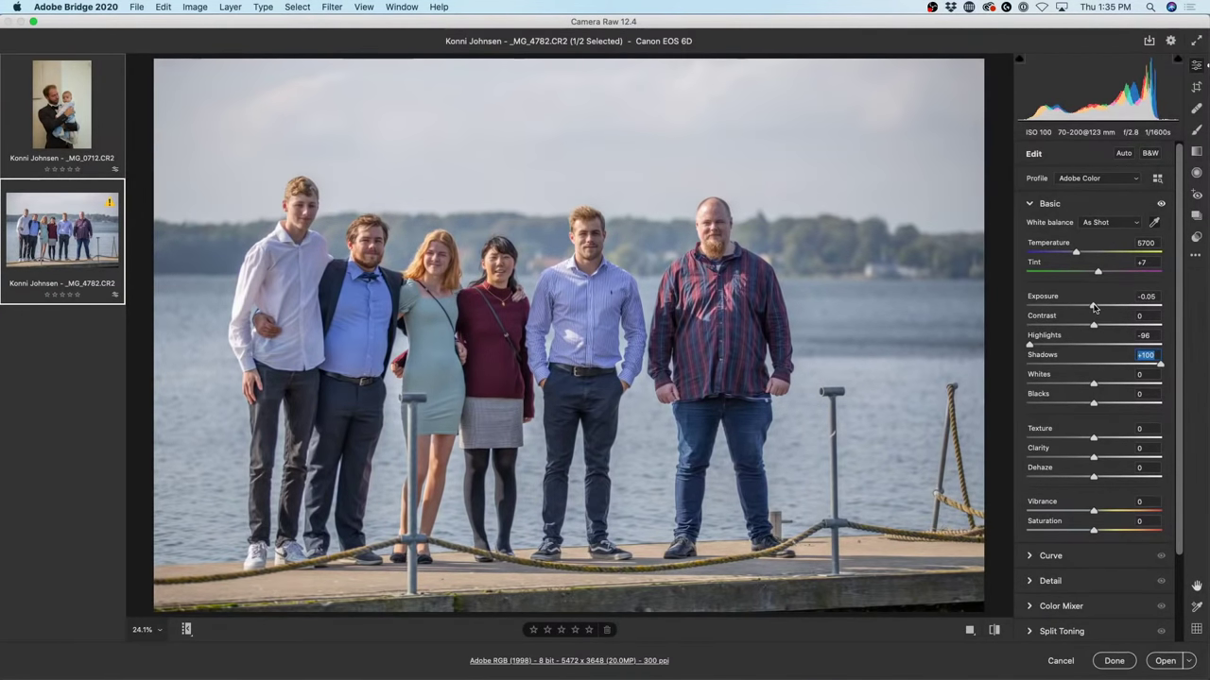
click(1093, 307)
Warm Temperature to 6300, deepen Blacks, and raise Vibrance to +18.
drag(1077, 252, 1084, 254)
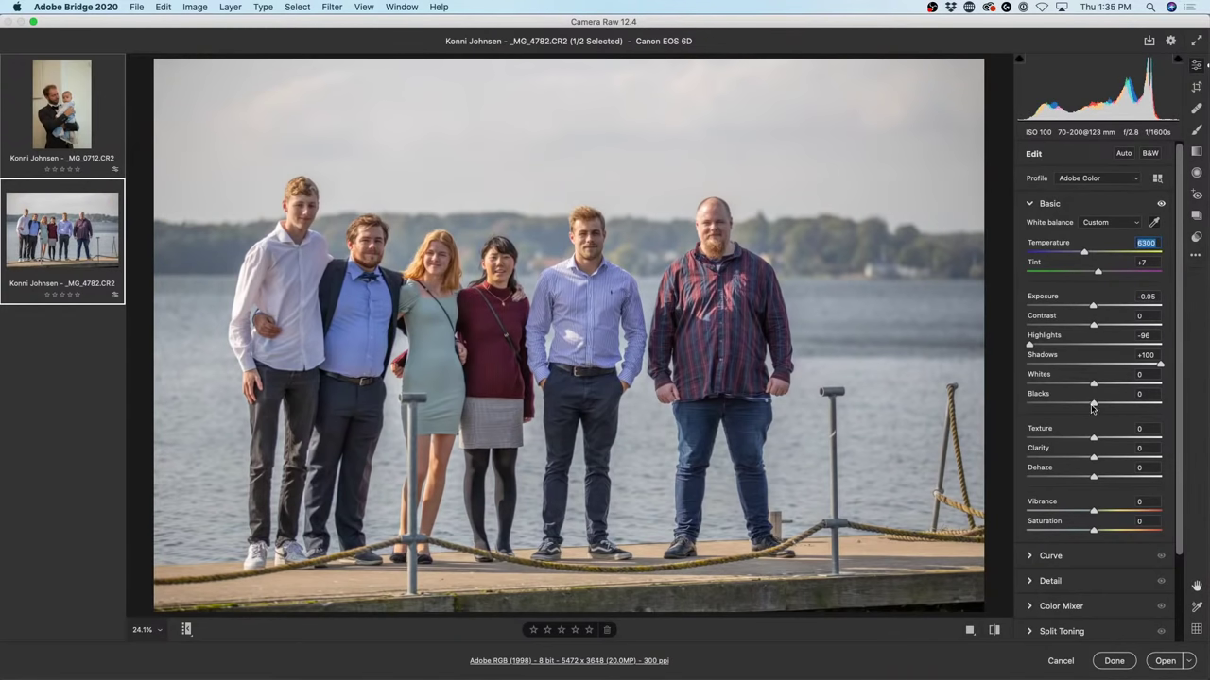
mouse_move(1093, 409)
mouse_down()
mouse_move(1059, 410)
mouse_move(1086, 413)
mouse_move(1068, 413)
mouse_move(1083, 414)
mouse_move(1096, 389)
mouse_up()
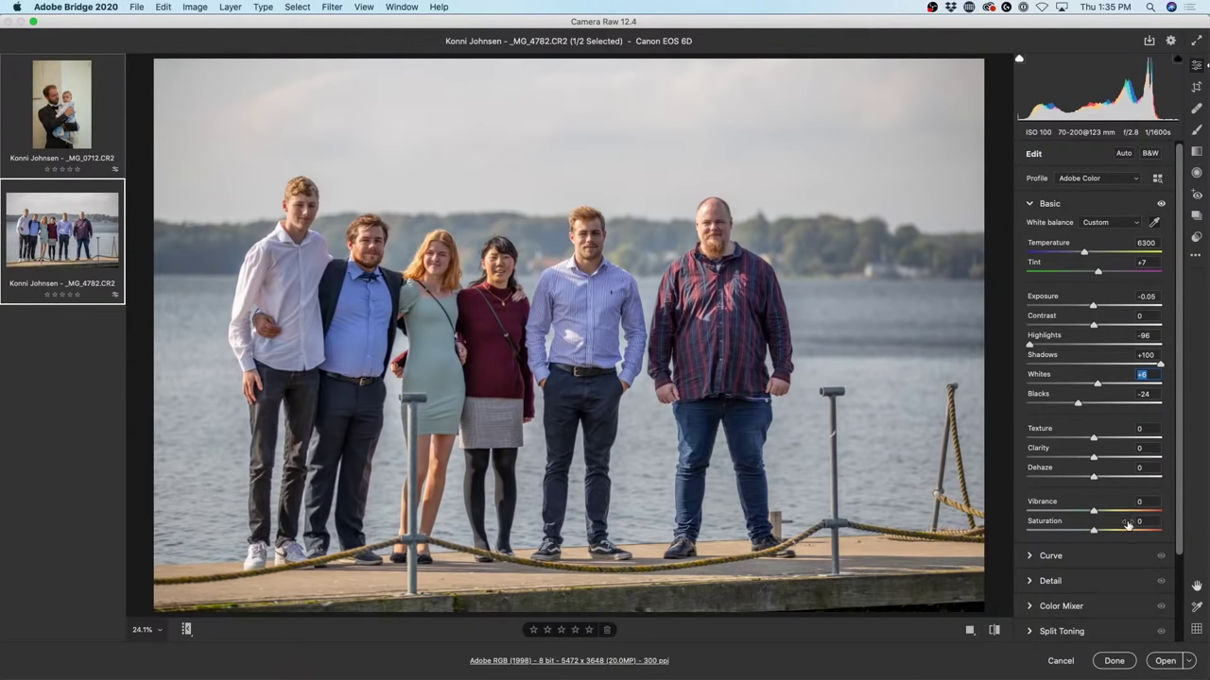
mouse_move(1094, 511)
mouse_down()
mouse_move(1114, 517)
mouse_move(1090, 515)
mouse_move(1104, 513)
mouse_up()
Compare before and after, ease Shadows back to about +91, and click Done.
key(super+alt+r)
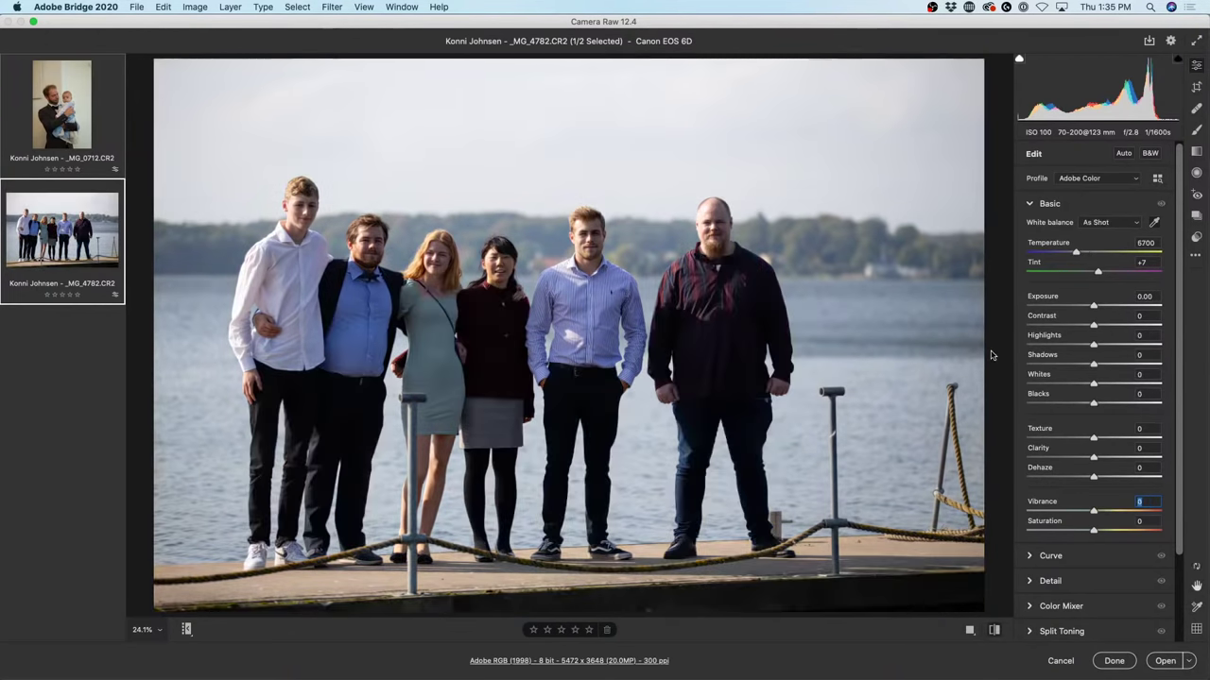
key(super+z)
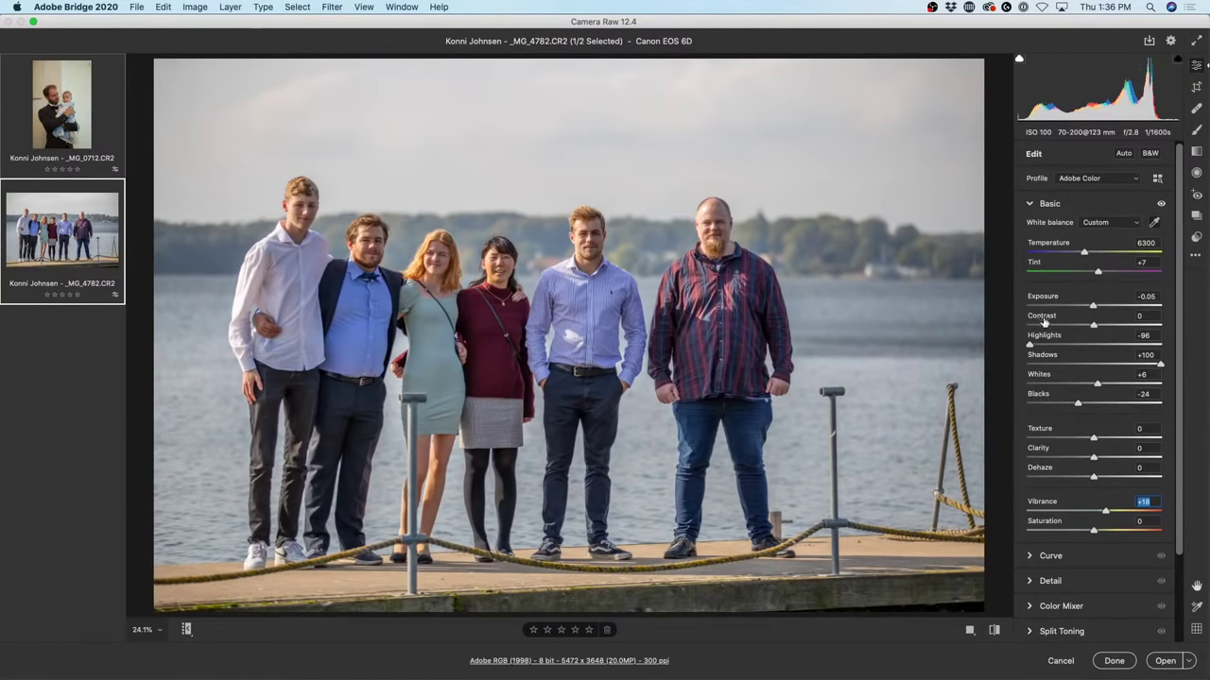
drag(1159, 367, 1153, 369)
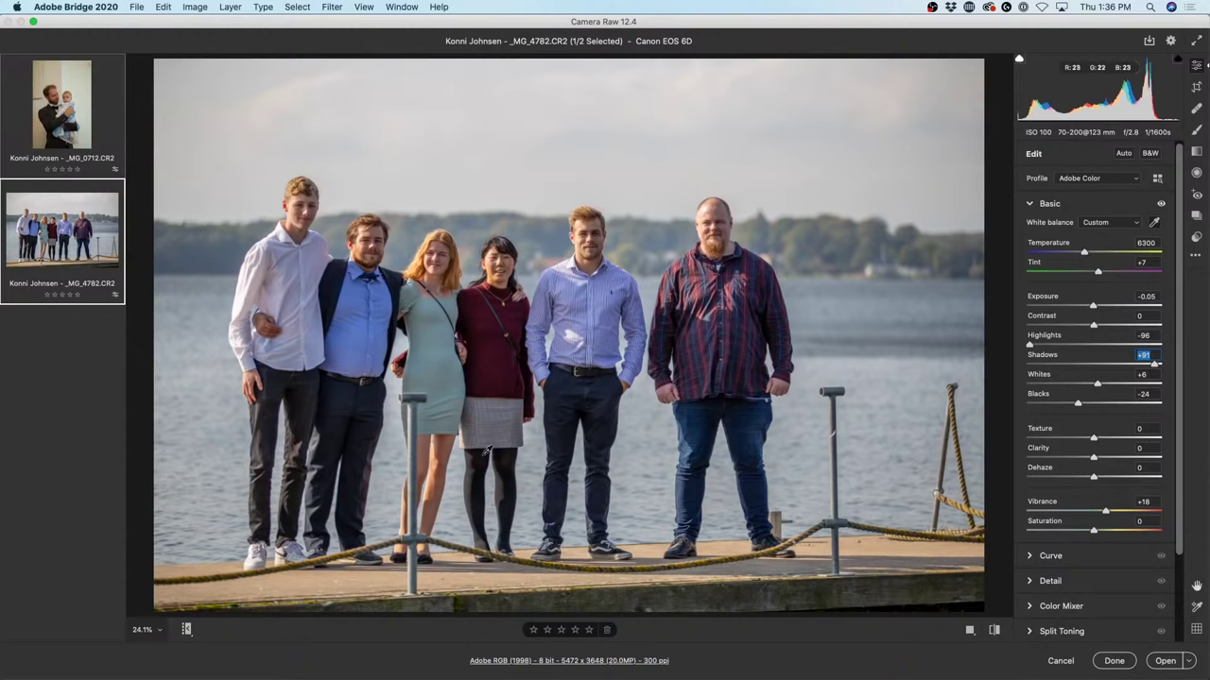
click(1114, 661)
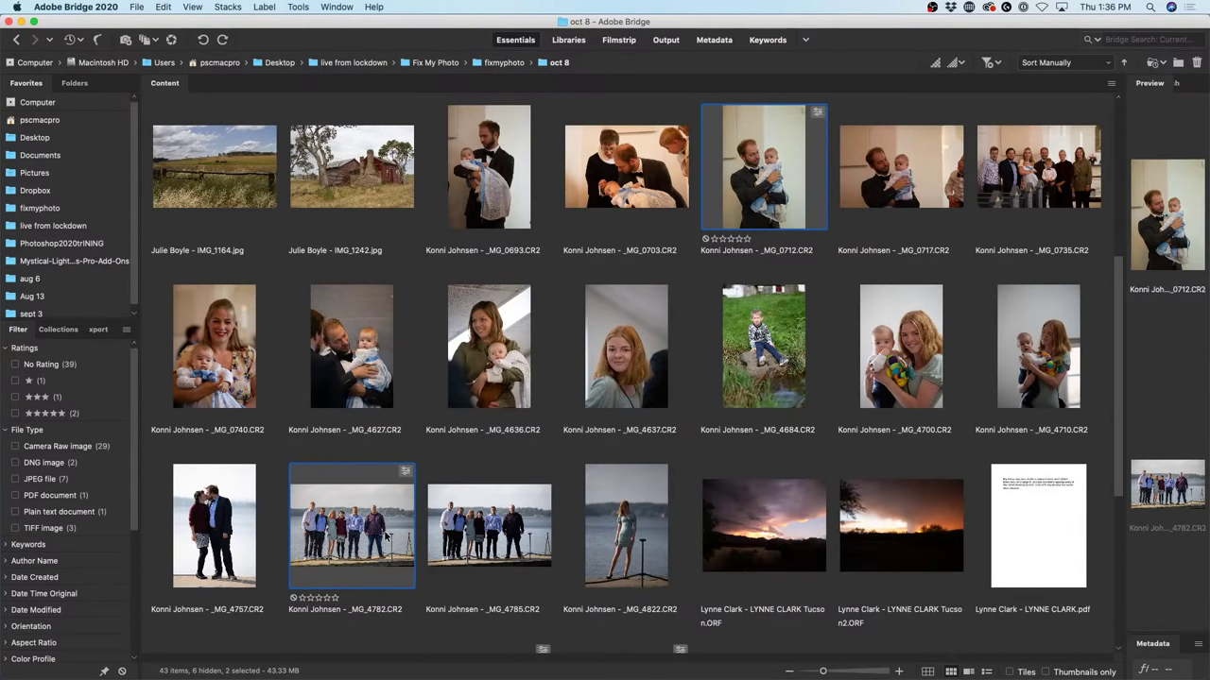
Preview the baby photo full screen, then select the edited _MG_4782 group photo.
key(space)
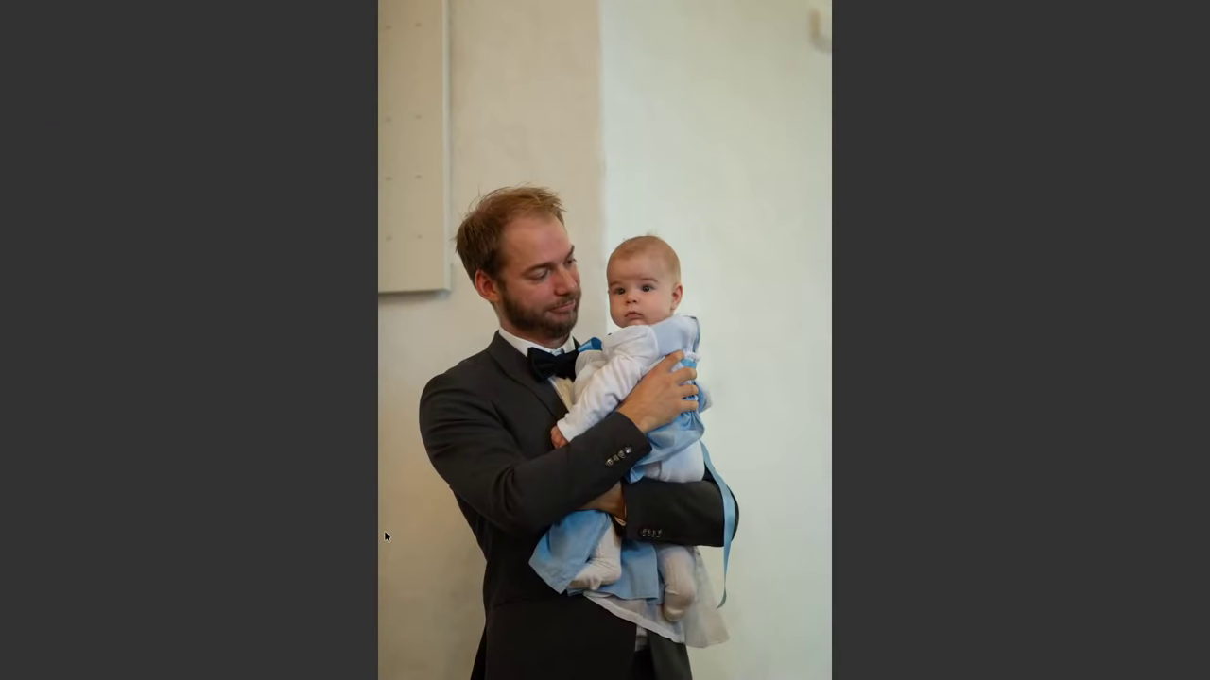
key(space)
scroll(810, 383, down, 10)
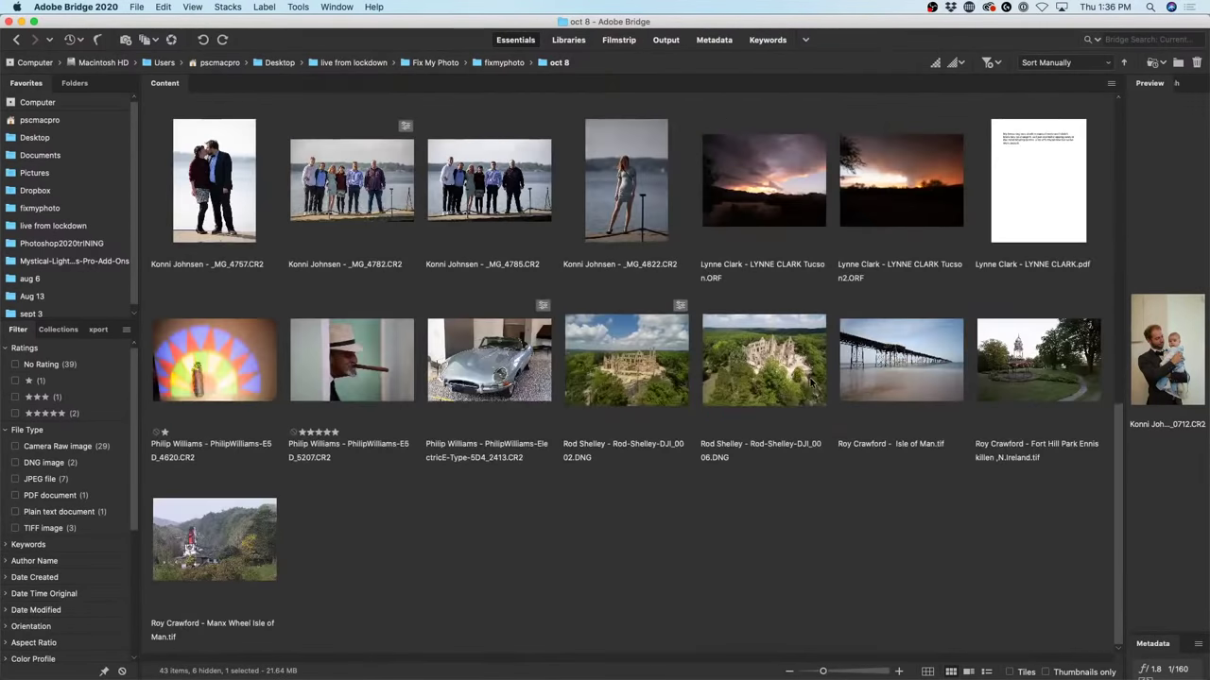
scroll(810, 383, up, 10)
click(910, 376)
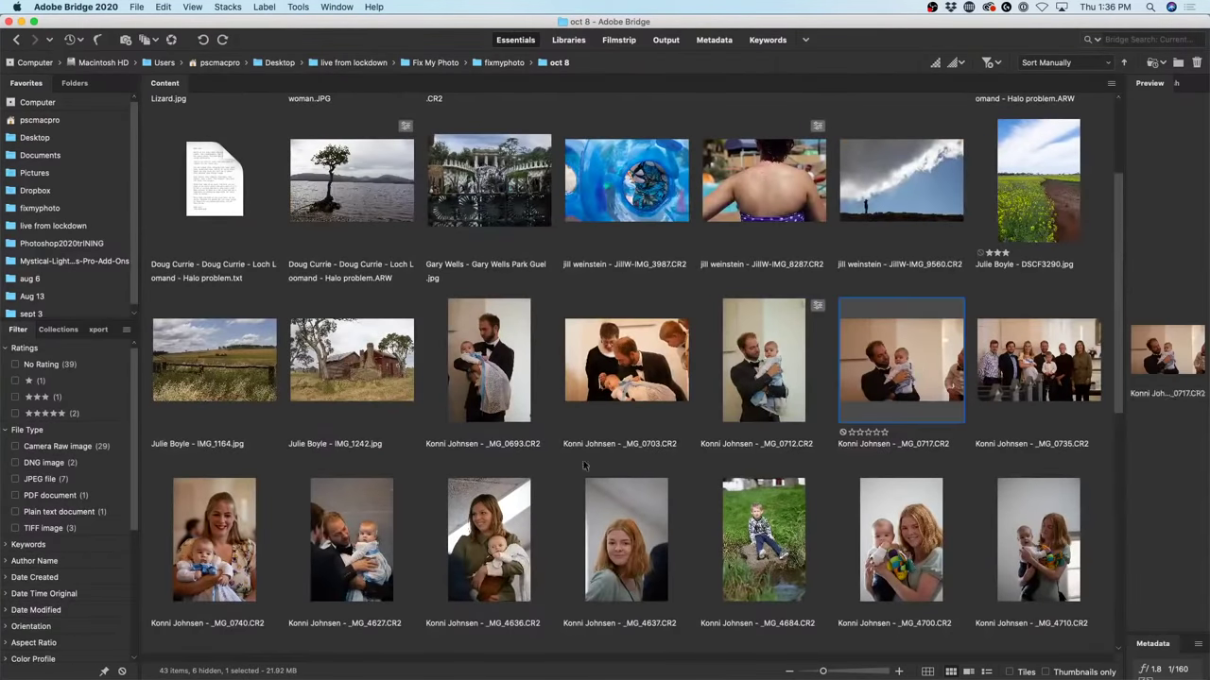
scroll(554, 518, down, 4)
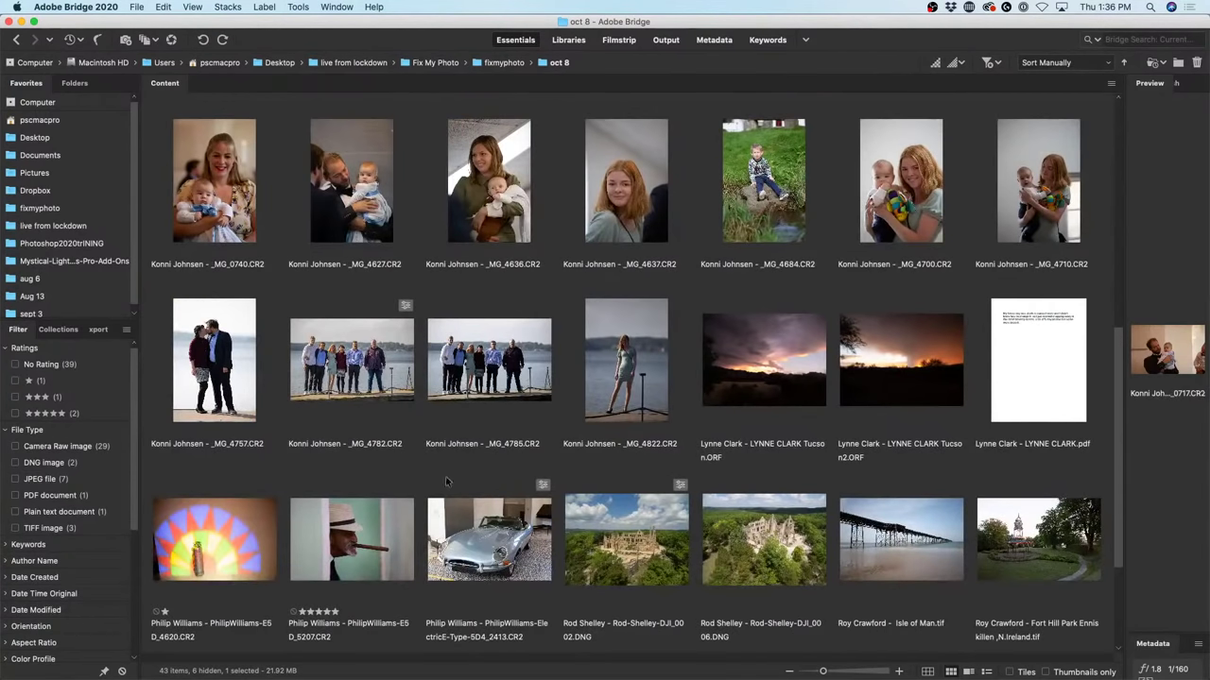
click(356, 363)
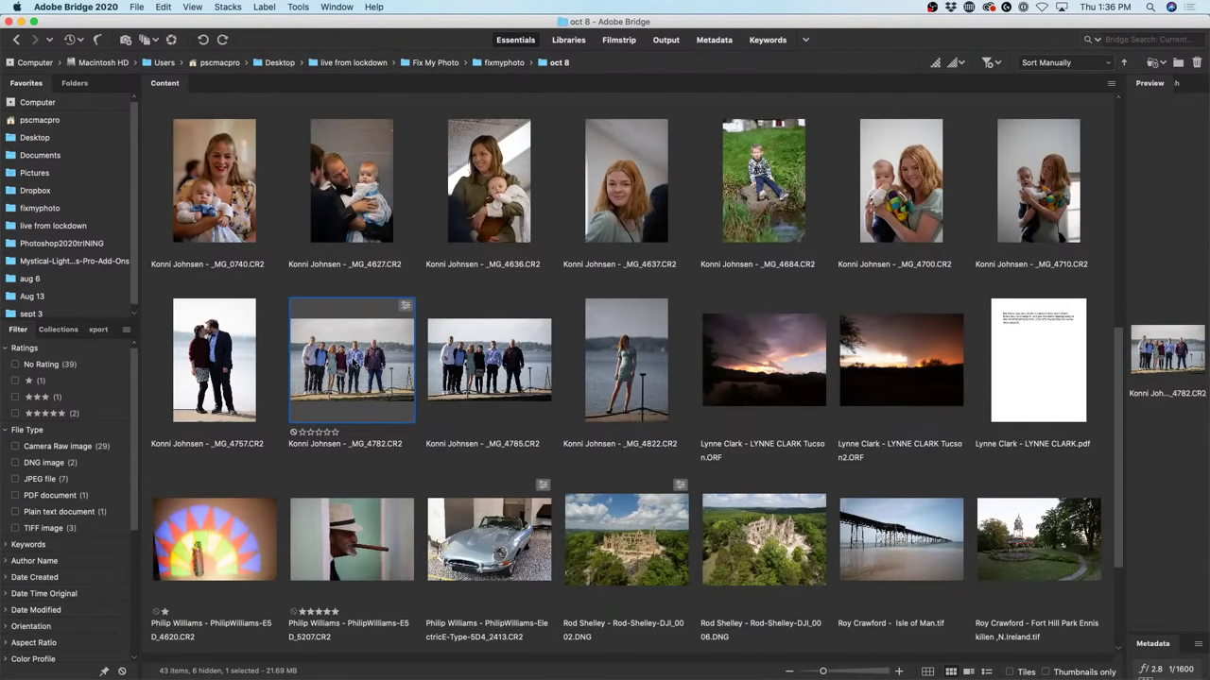
Compare _MG_4782 and _MG_4785 in full-screen preview, then pick _MG_4782 again.
key(space)
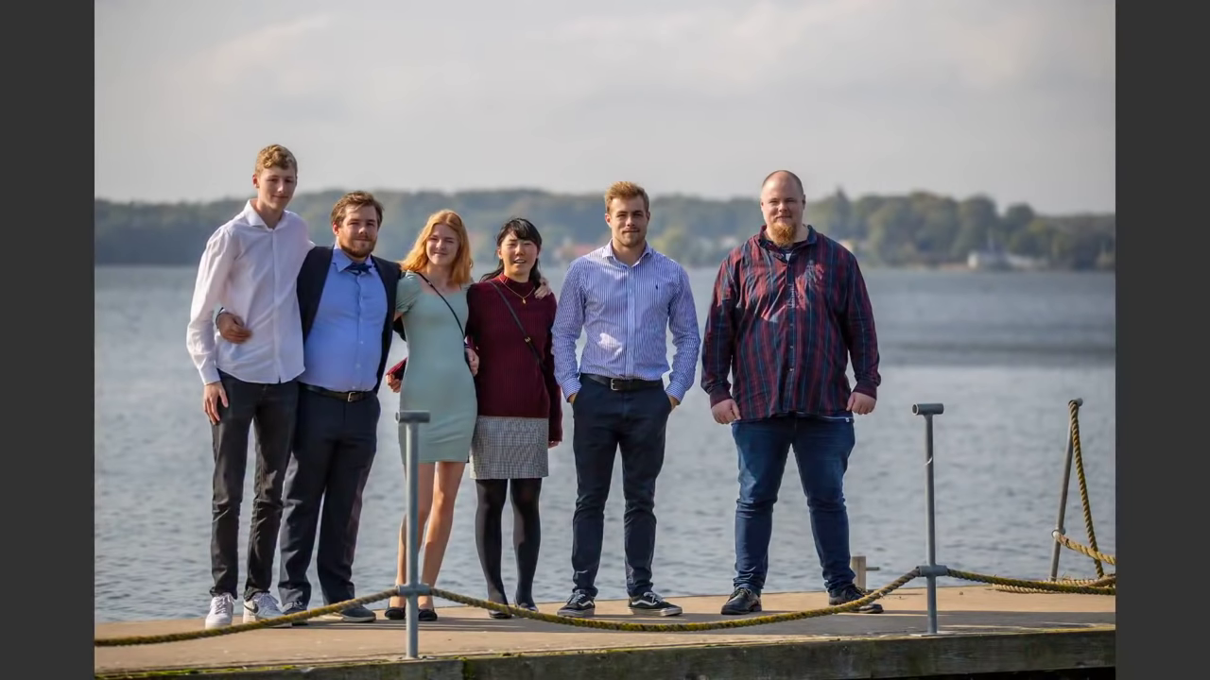
key(Right)
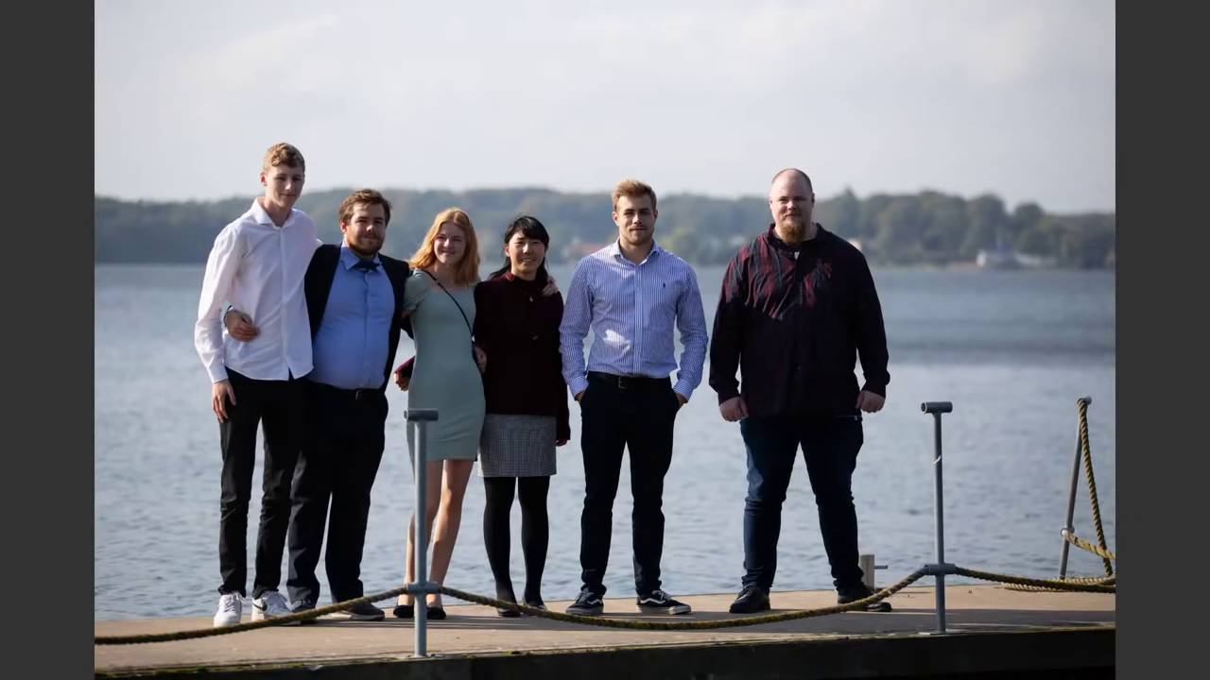
key(Right)
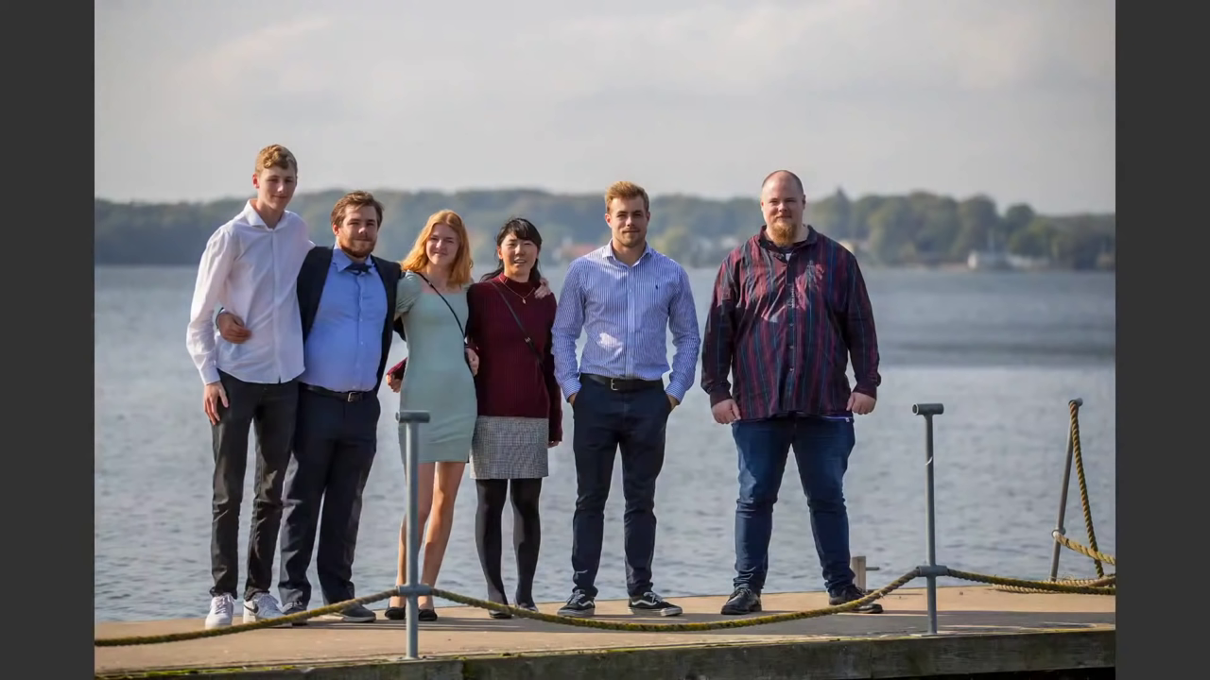
key(Right)
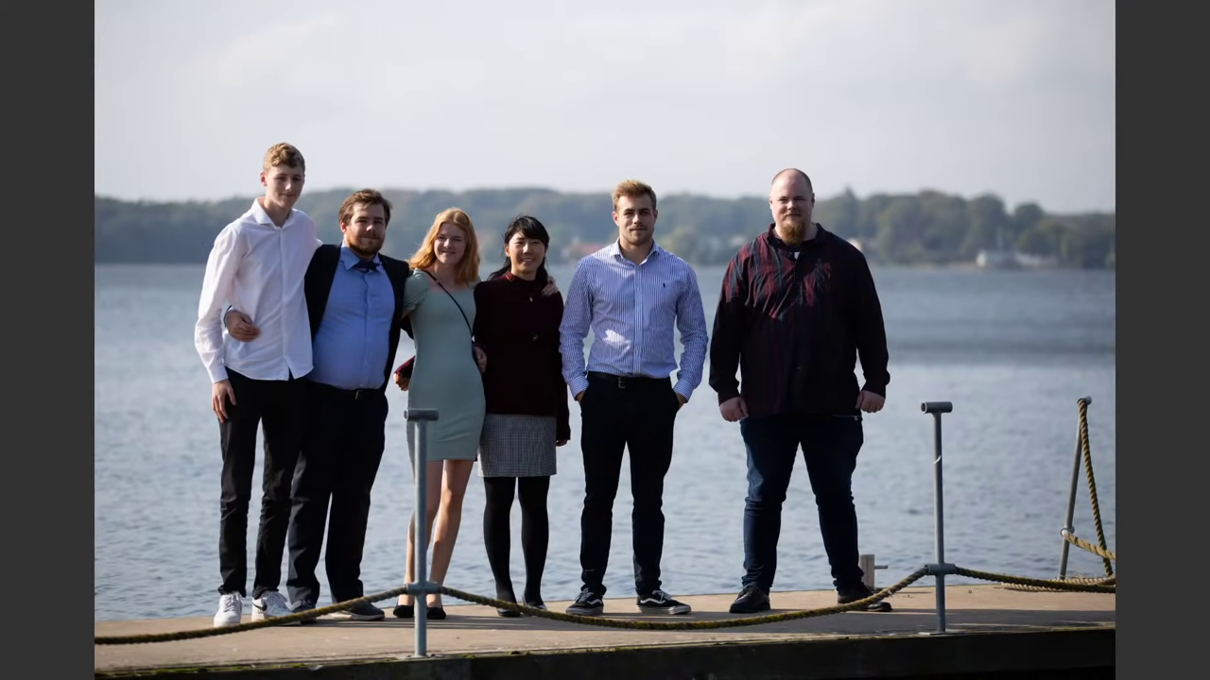
key(Right)
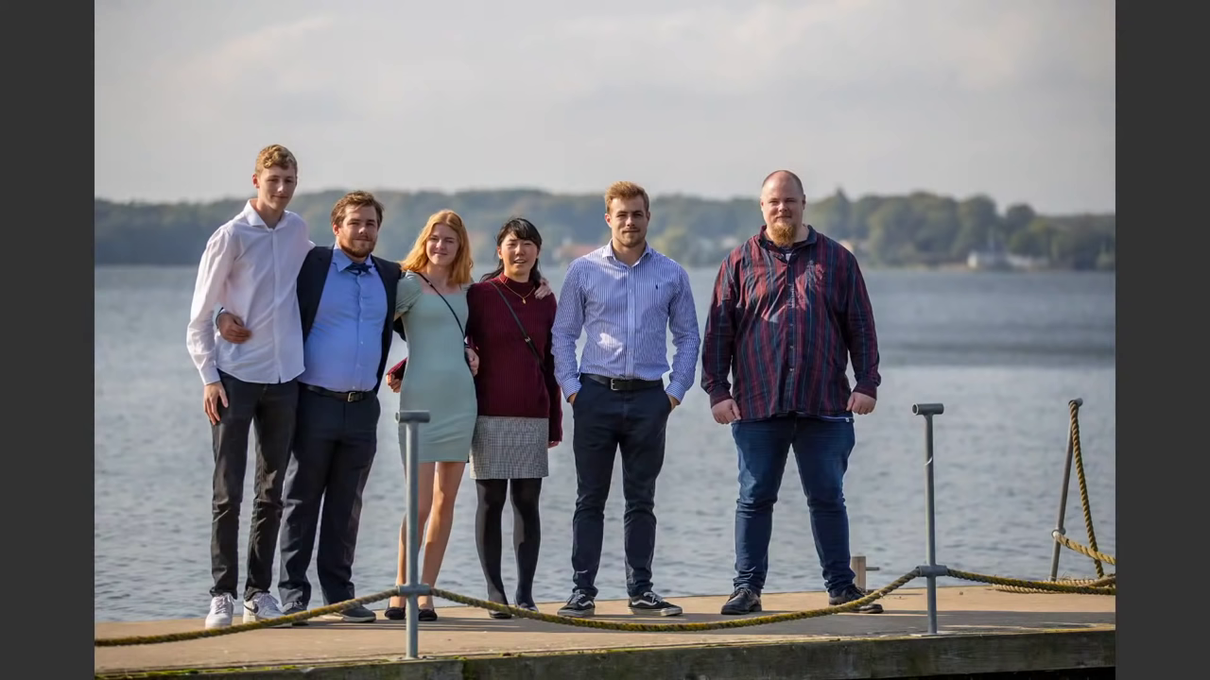
key(Right)
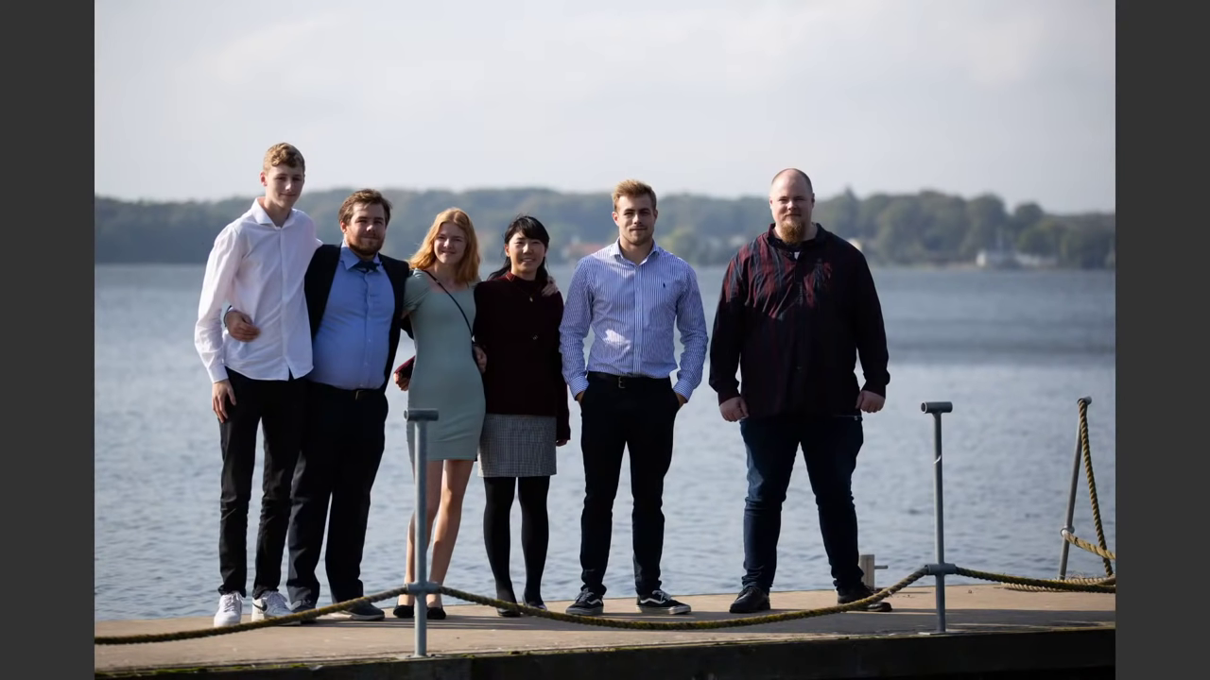
key(Escape)
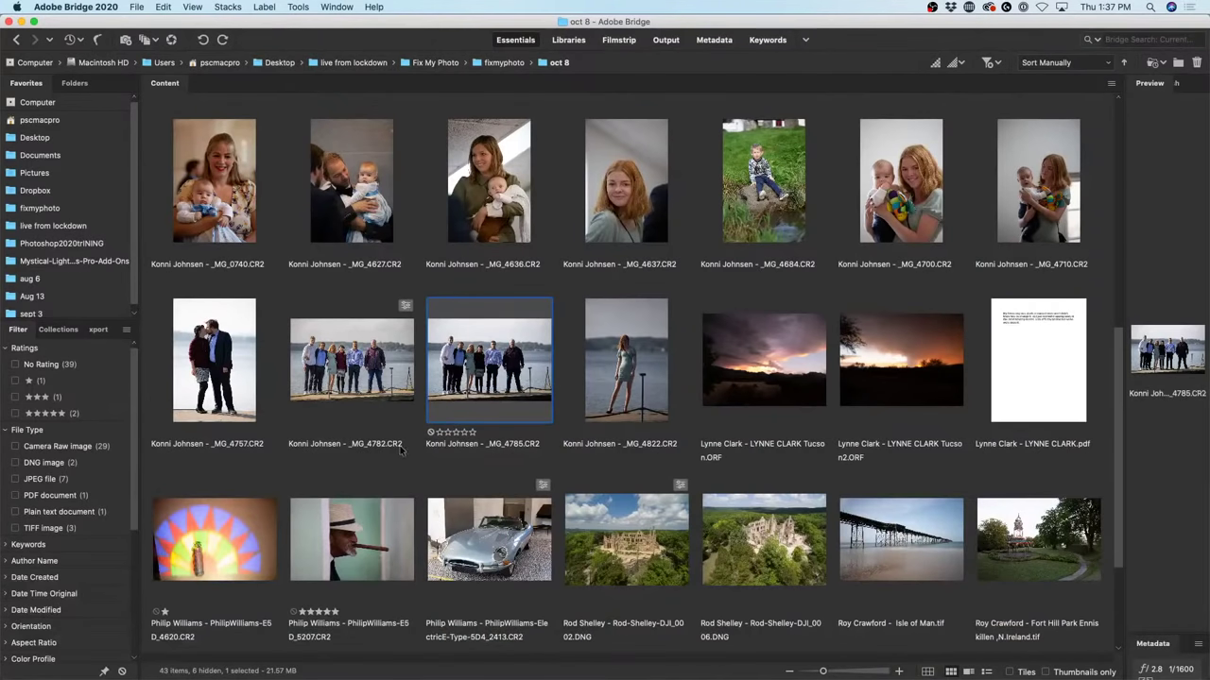
click(365, 357)
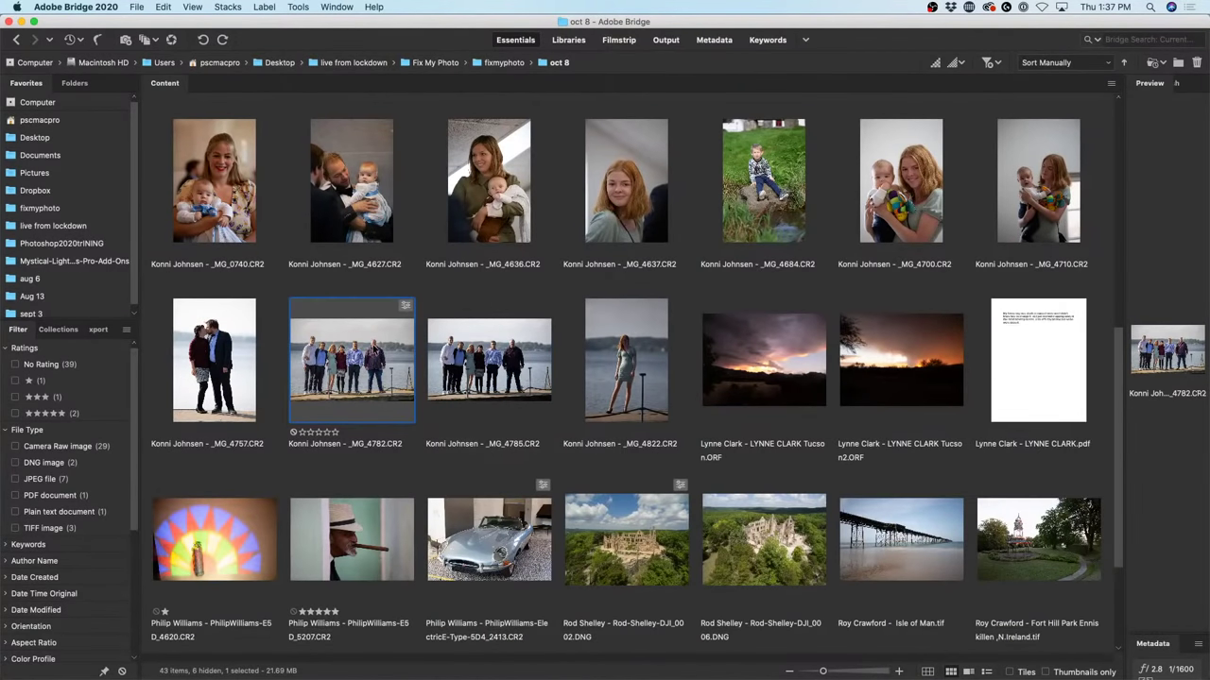
Copy the develop settings from _MG_4782 via Develop Settings > Copy Settings.
right_click(373, 350)
click(289, 209)
right_click(366, 350)
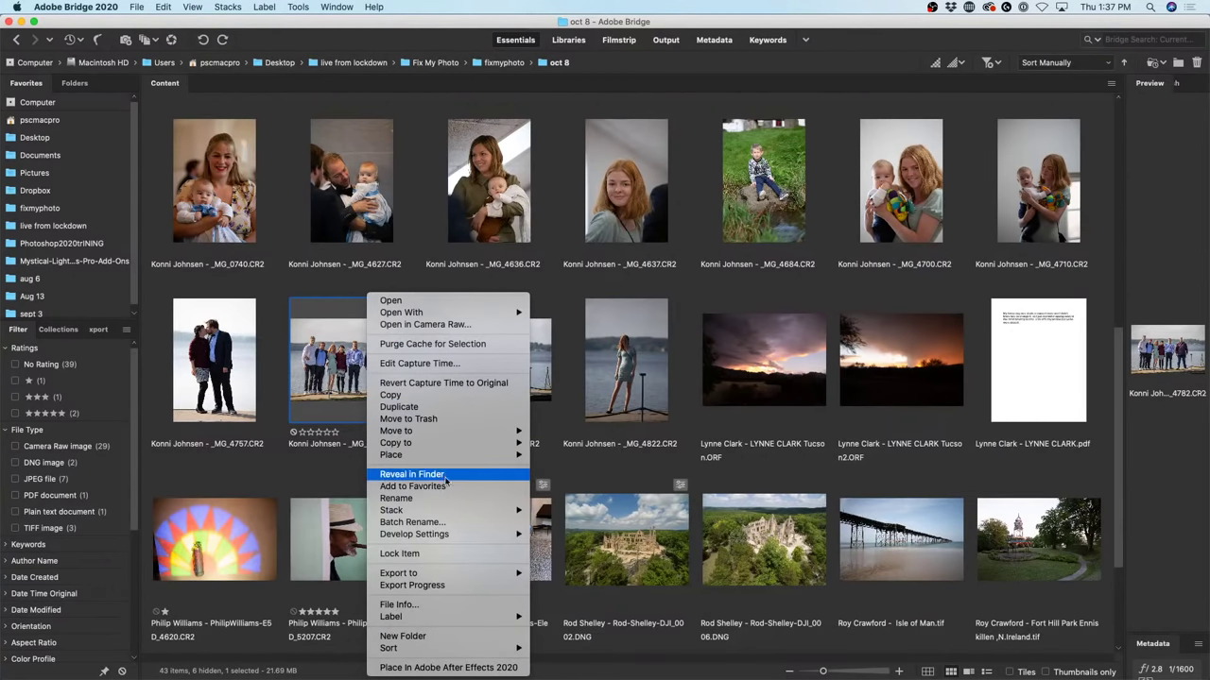
mouse_move(452, 535)
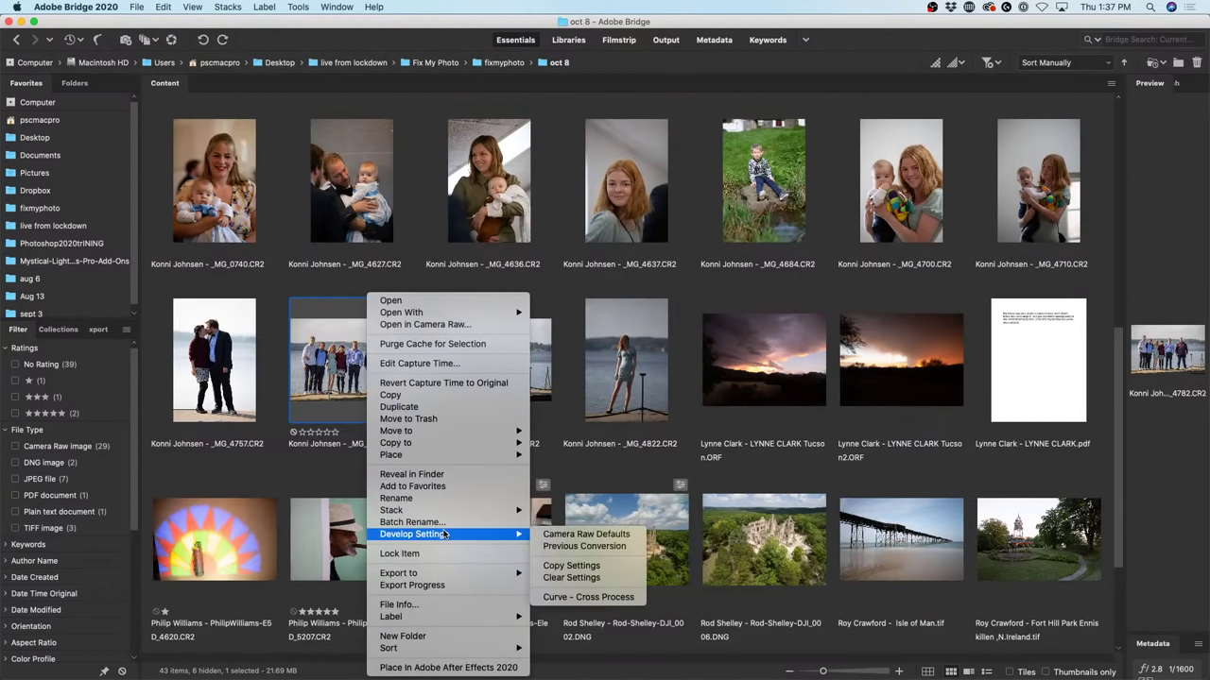
click(629, 571)
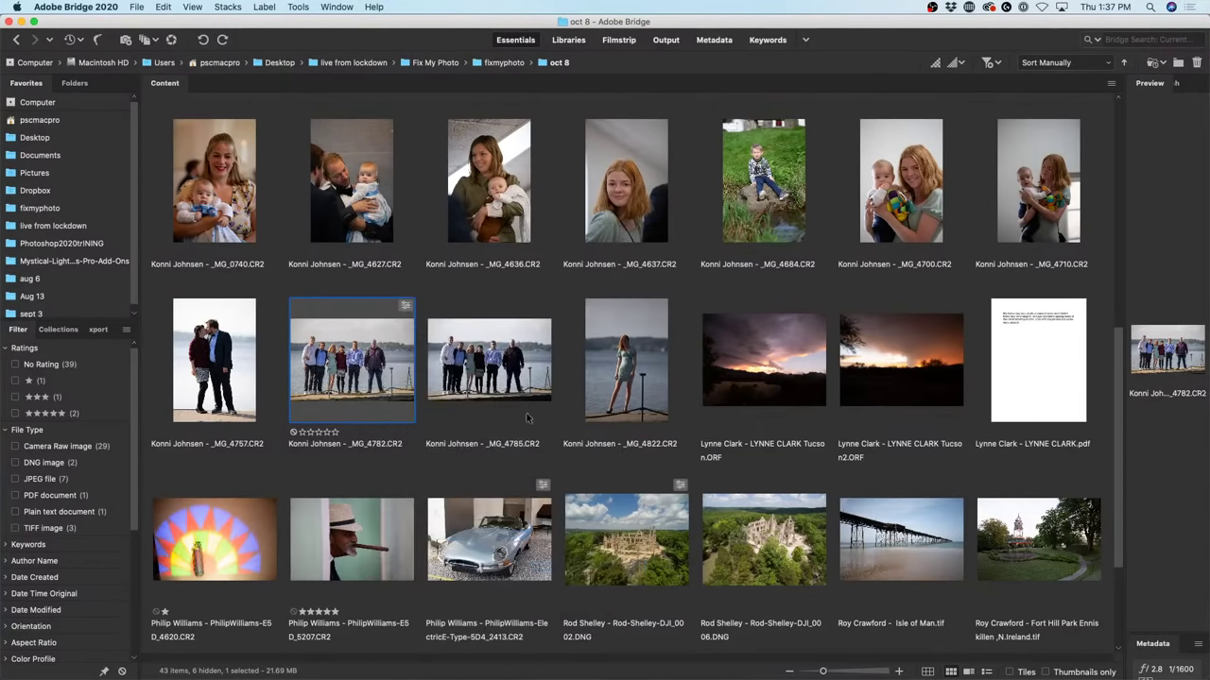
Open _MG_4785 in Camera Raw, cancel back to Bridge, and enlarge the thumbnails.
click(511, 381)
key(super+Tab)
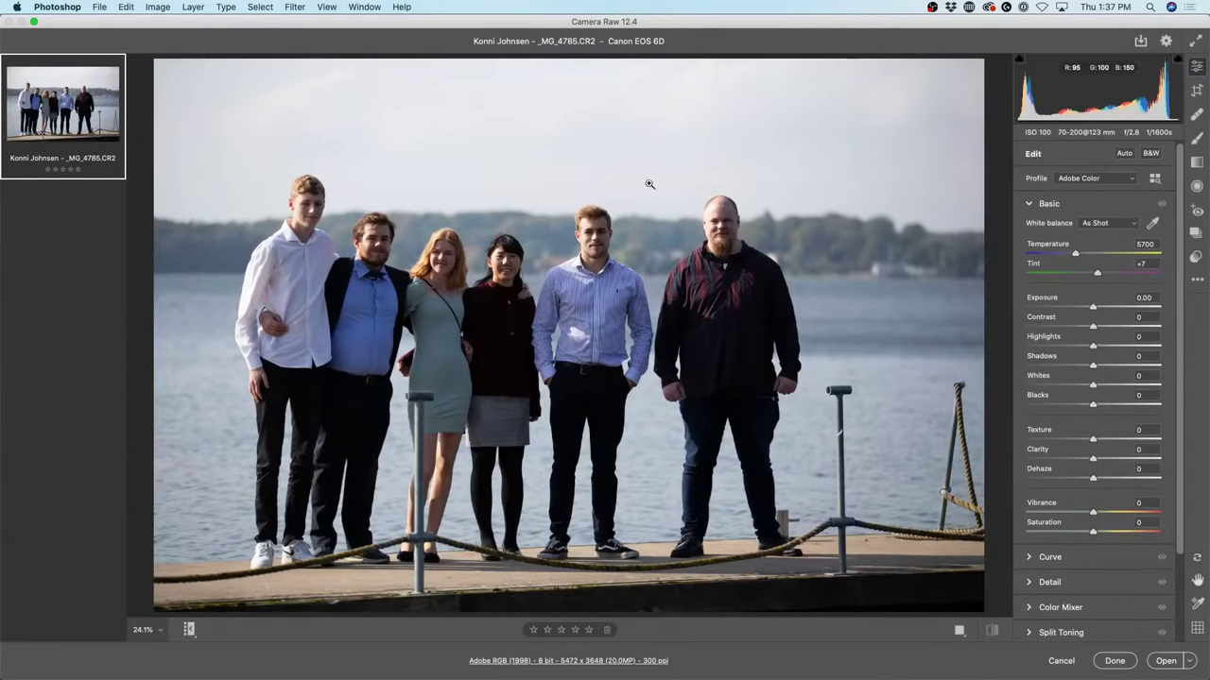
click(1060, 660)
key(super+Tab)
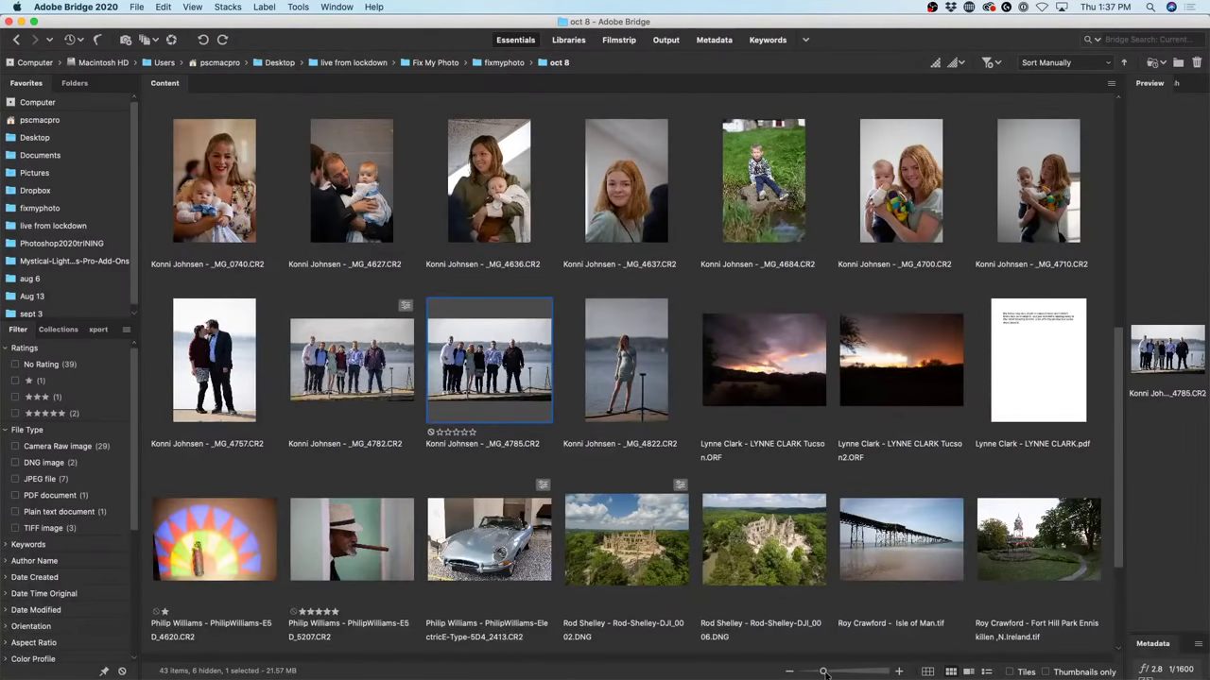
drag(823, 673, 872, 673)
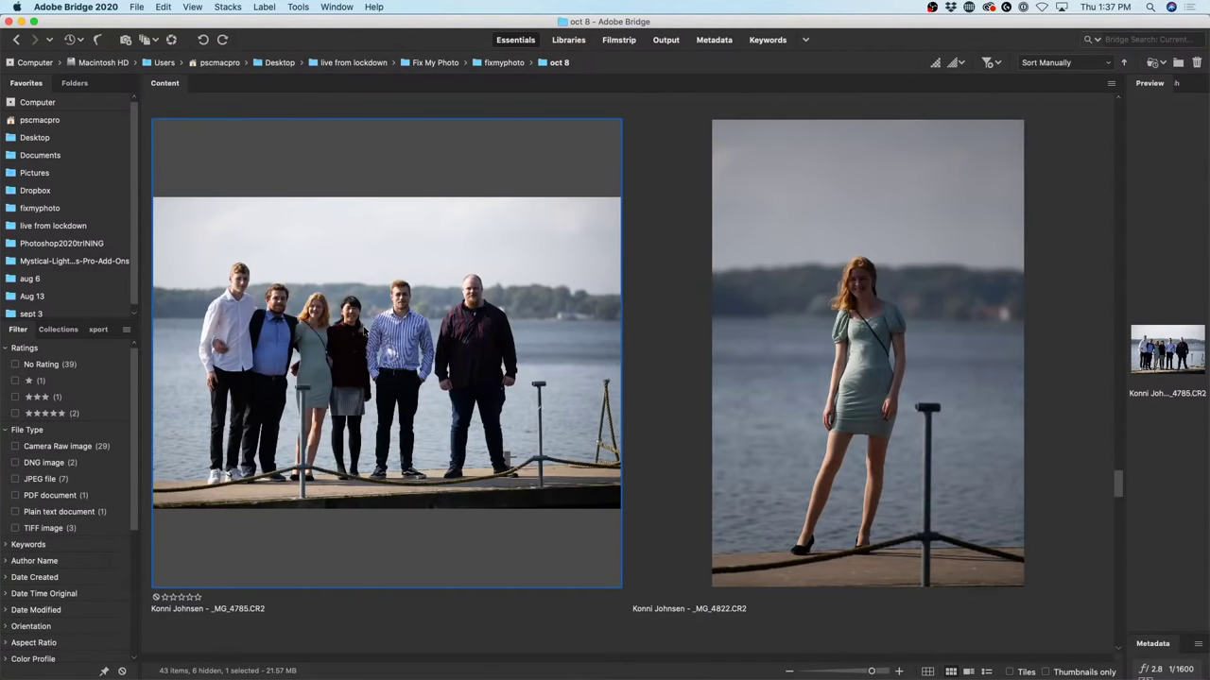
Paste the copied develop settings onto _MG_4785 and confirm all settings with OK.
right_click(466, 196)
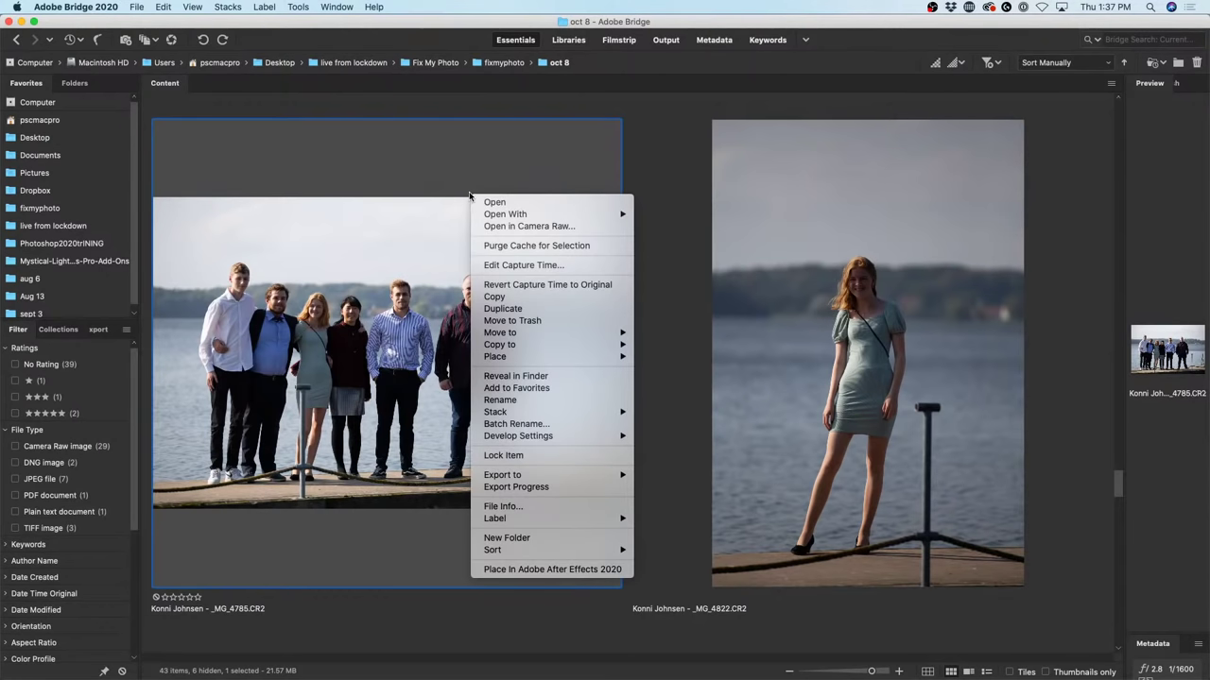
click(564, 162)
right_click(564, 162)
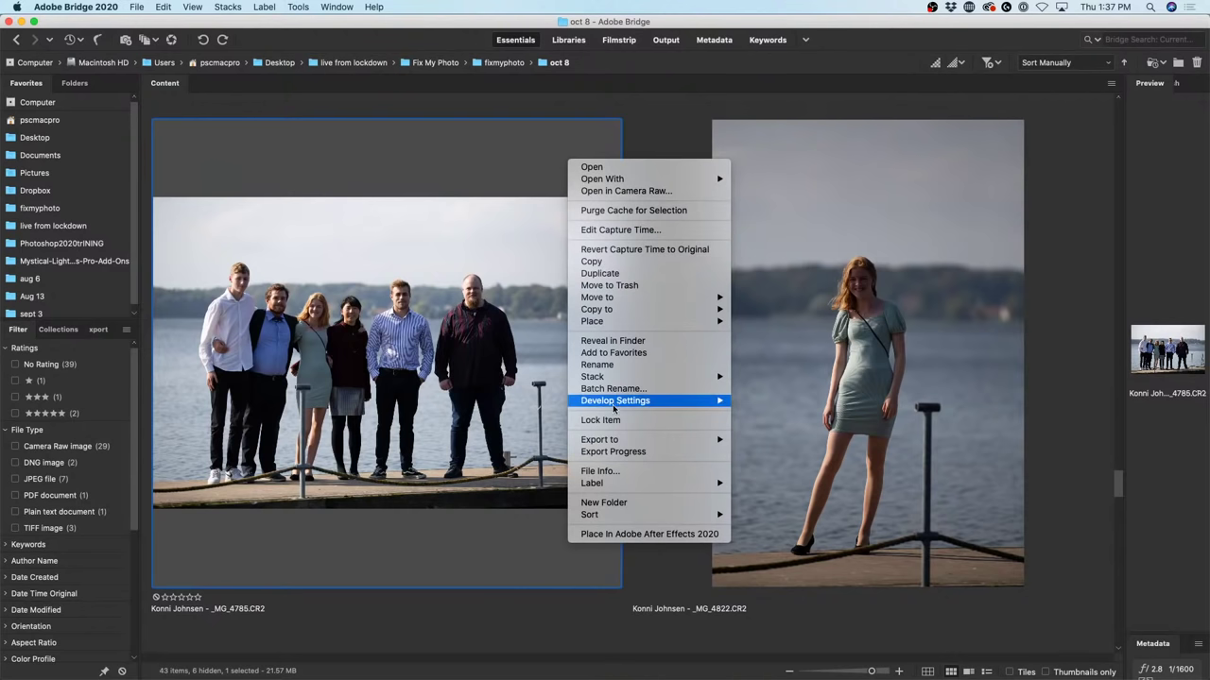
mouse_move(621, 407)
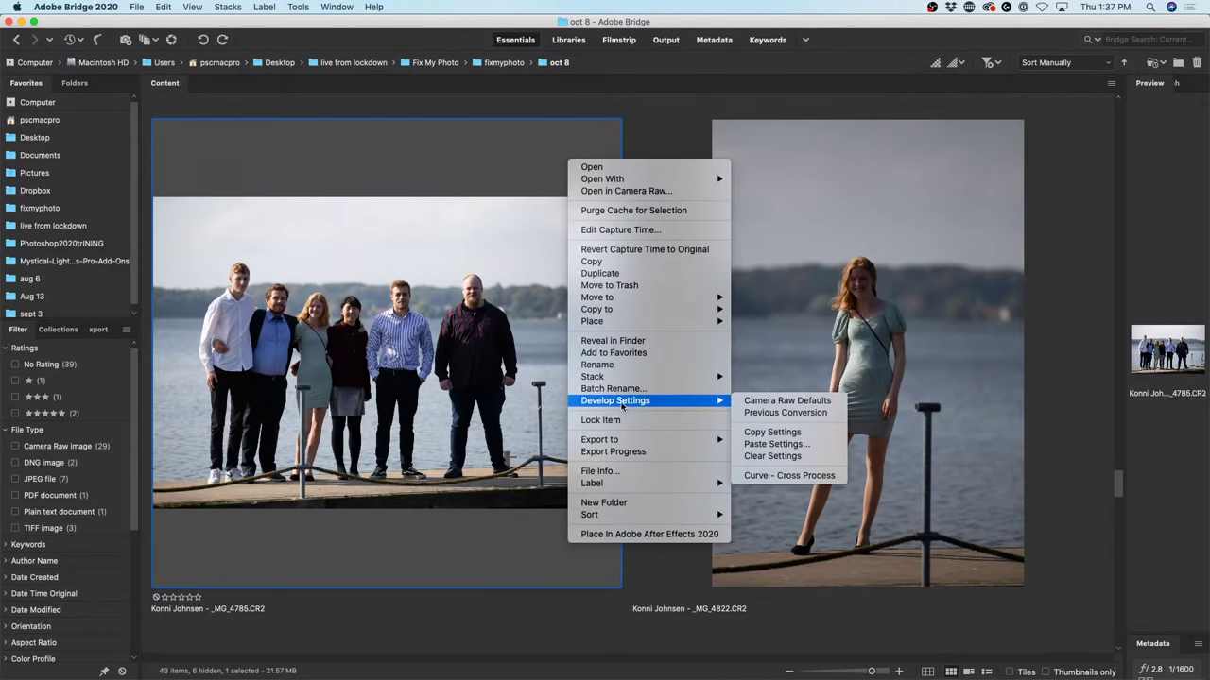
click(802, 444)
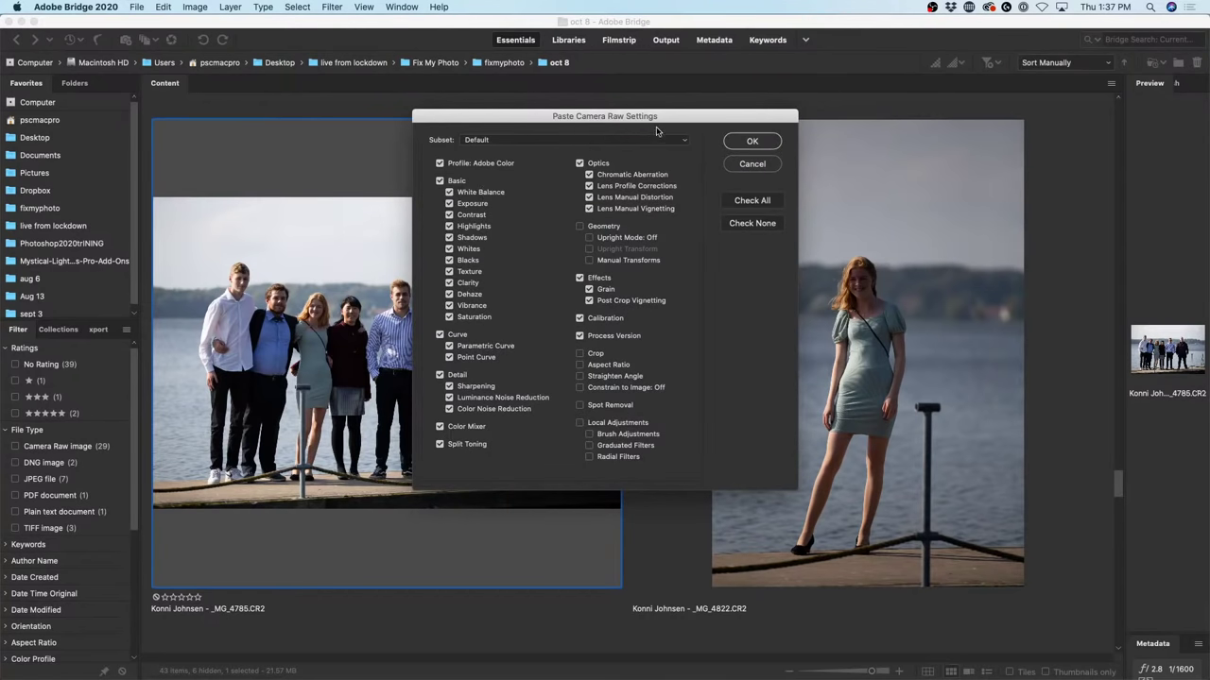
click(753, 141)
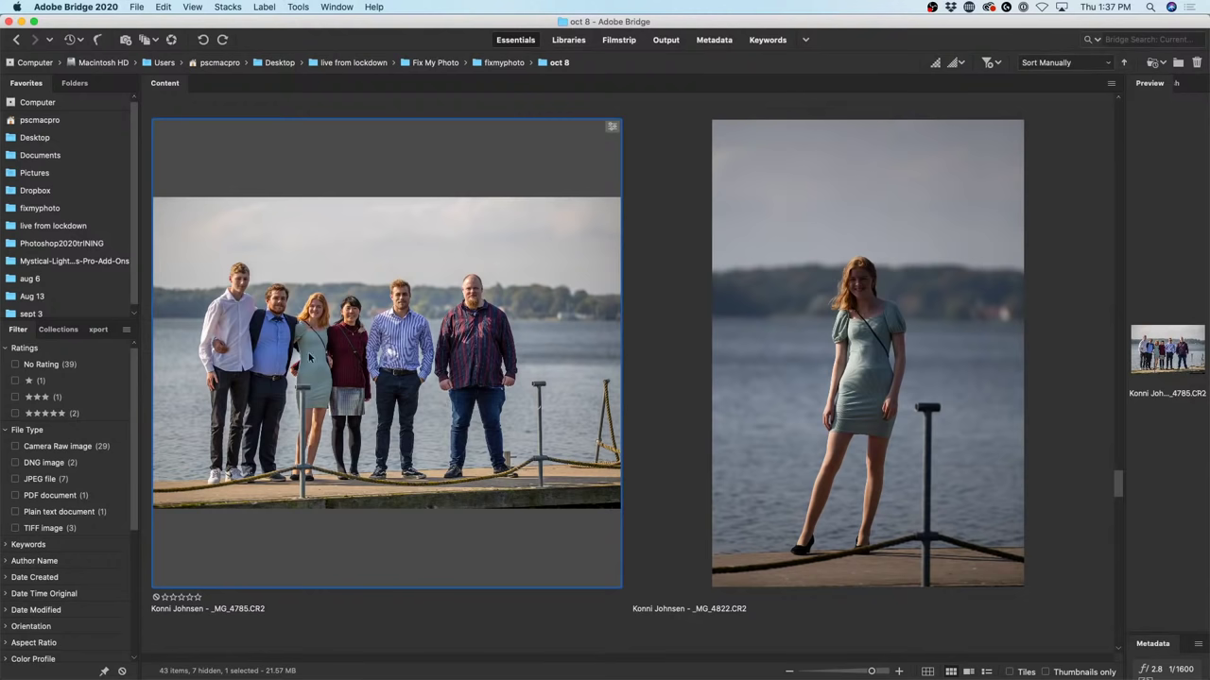
Close the _MG_4785 options menu and reduce the thumbnail size to four photos per row.
right_click(612, 127)
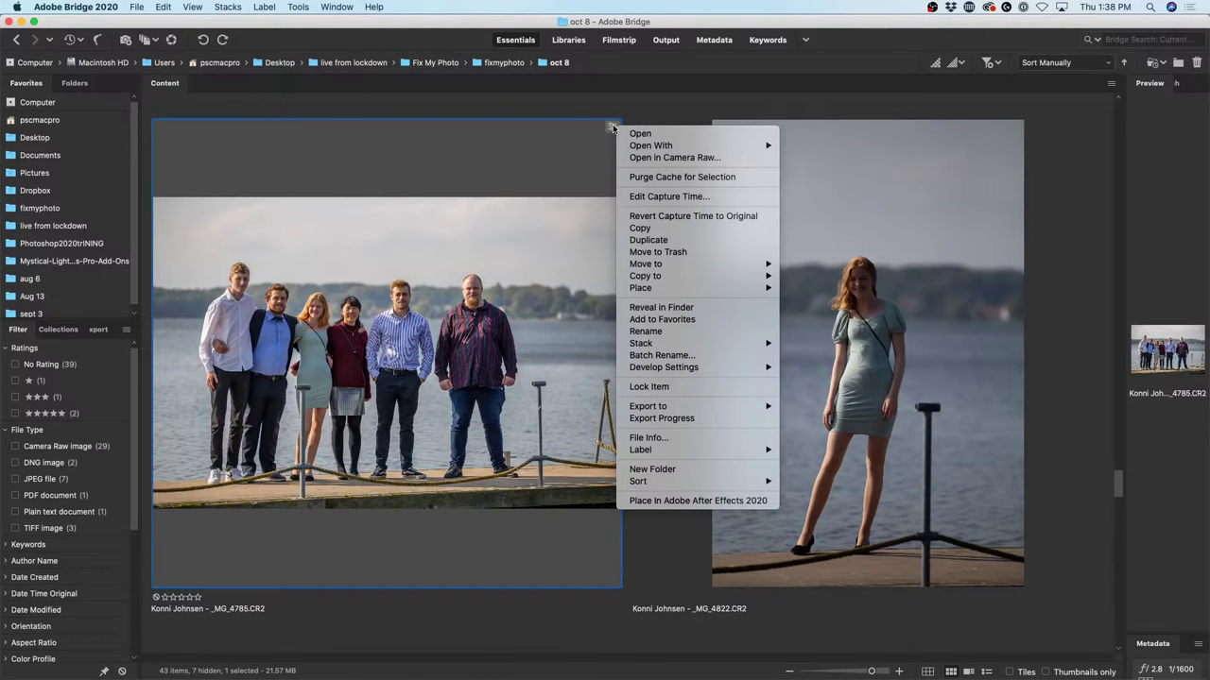
click(540, 359)
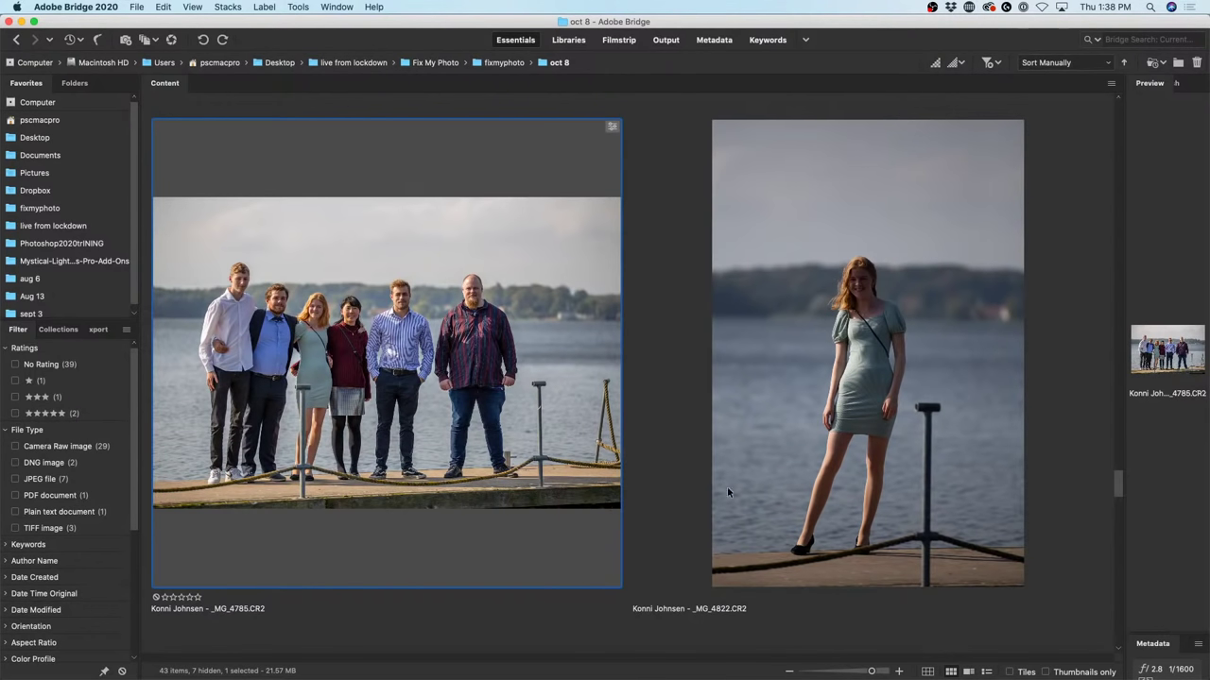
drag(871, 671, 845, 673)
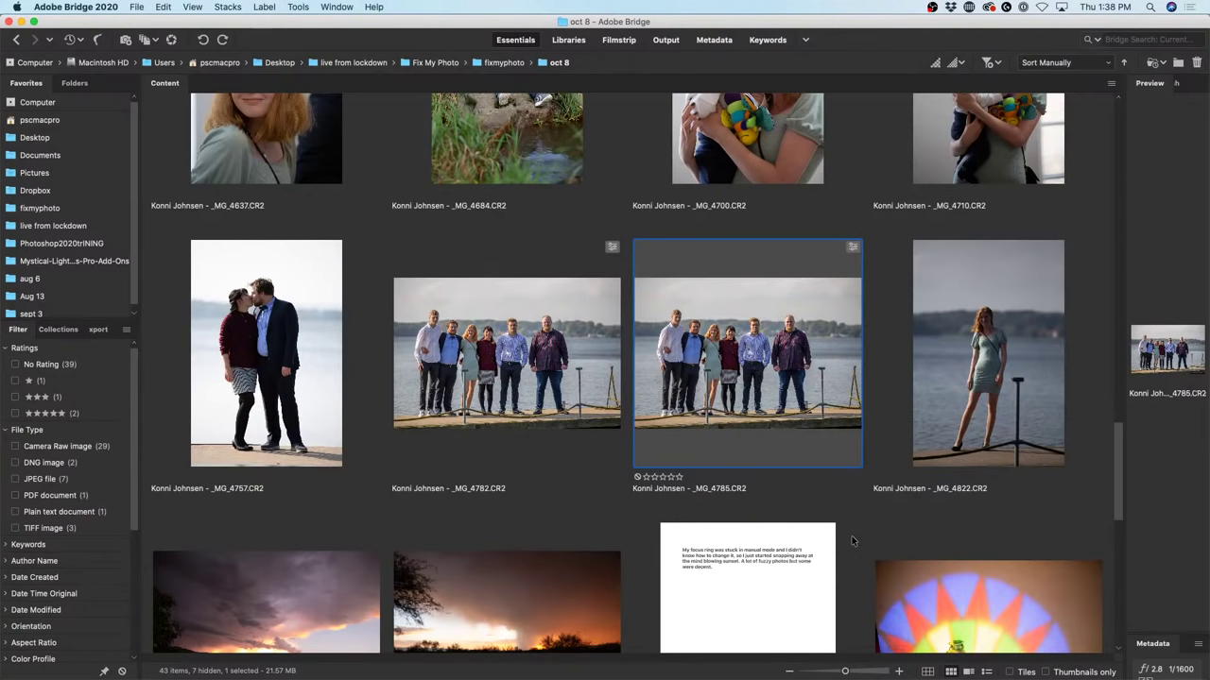
Scroll back to the _MG_4785 thumbnail and open it in Camera Raw with its pasted settings.
key(Page_Up)
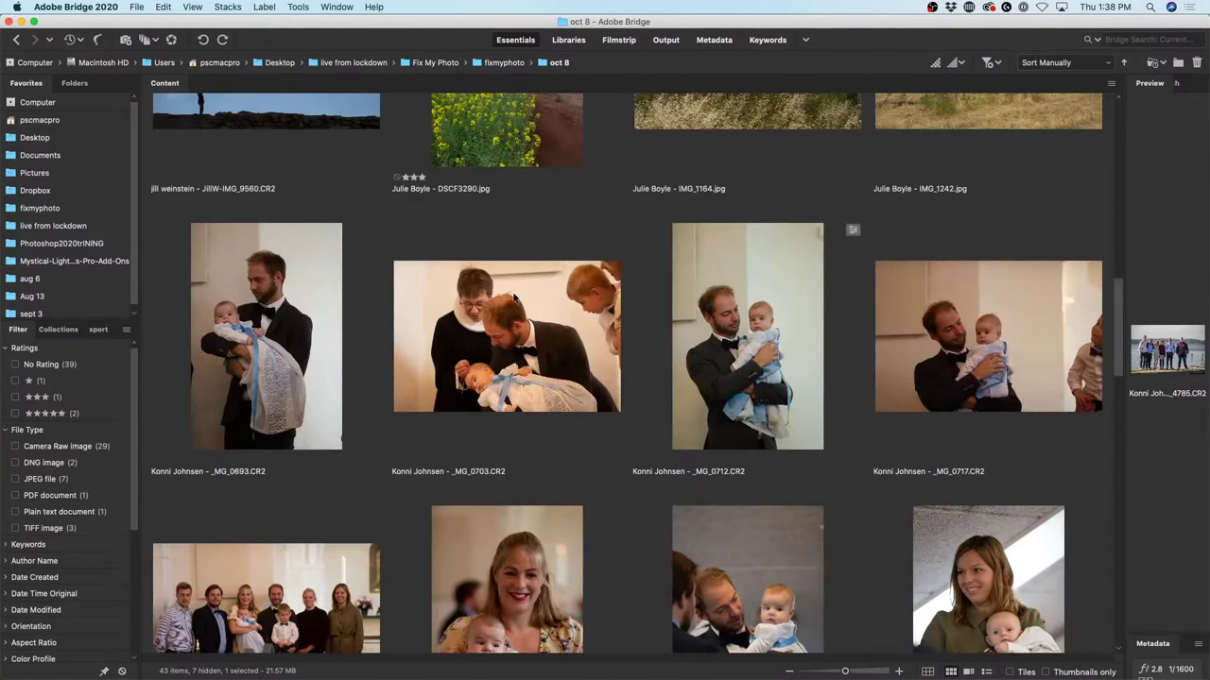
scroll(526, 323, down, 5)
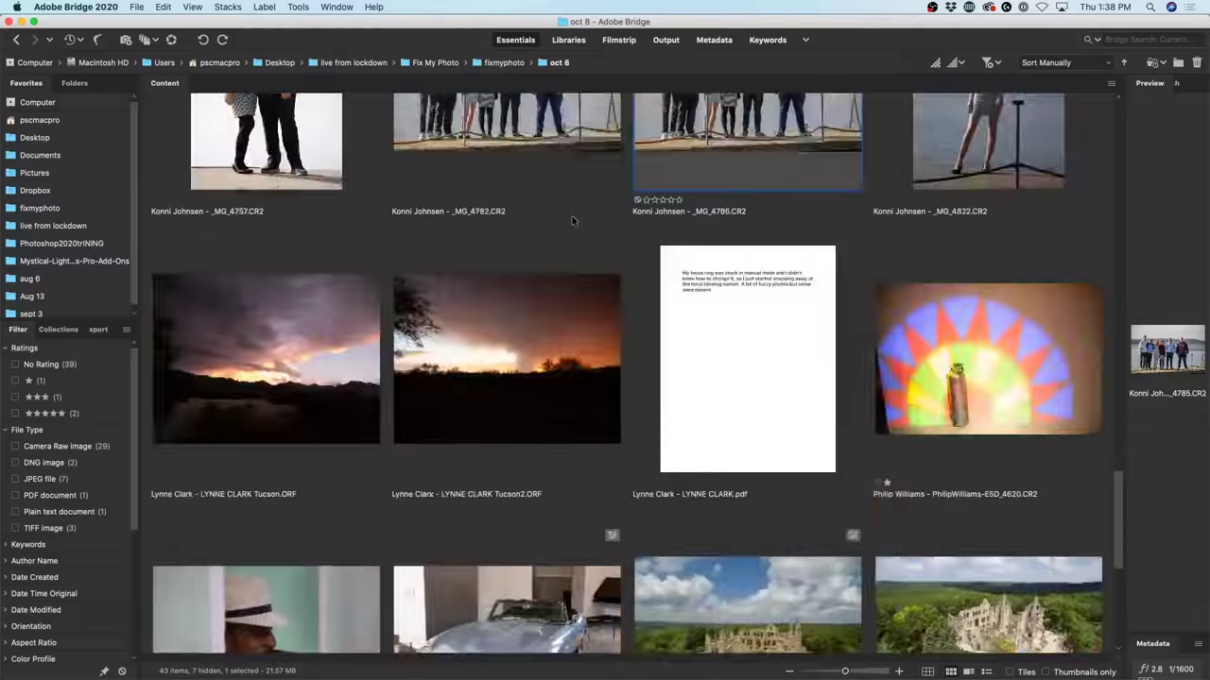
scroll(572, 216, down, 3)
scroll(570, 216, up, 8)
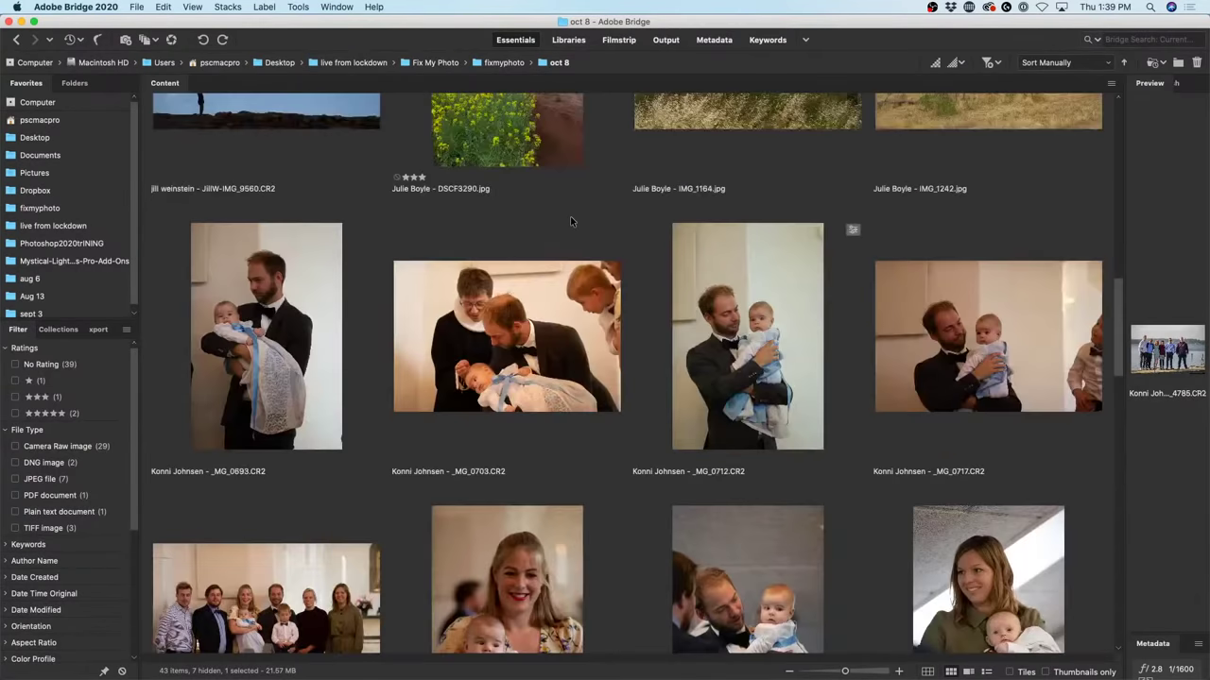
scroll(570, 220, down, 3)
scroll(570, 221, up, 10)
scroll(570, 220, down, 2)
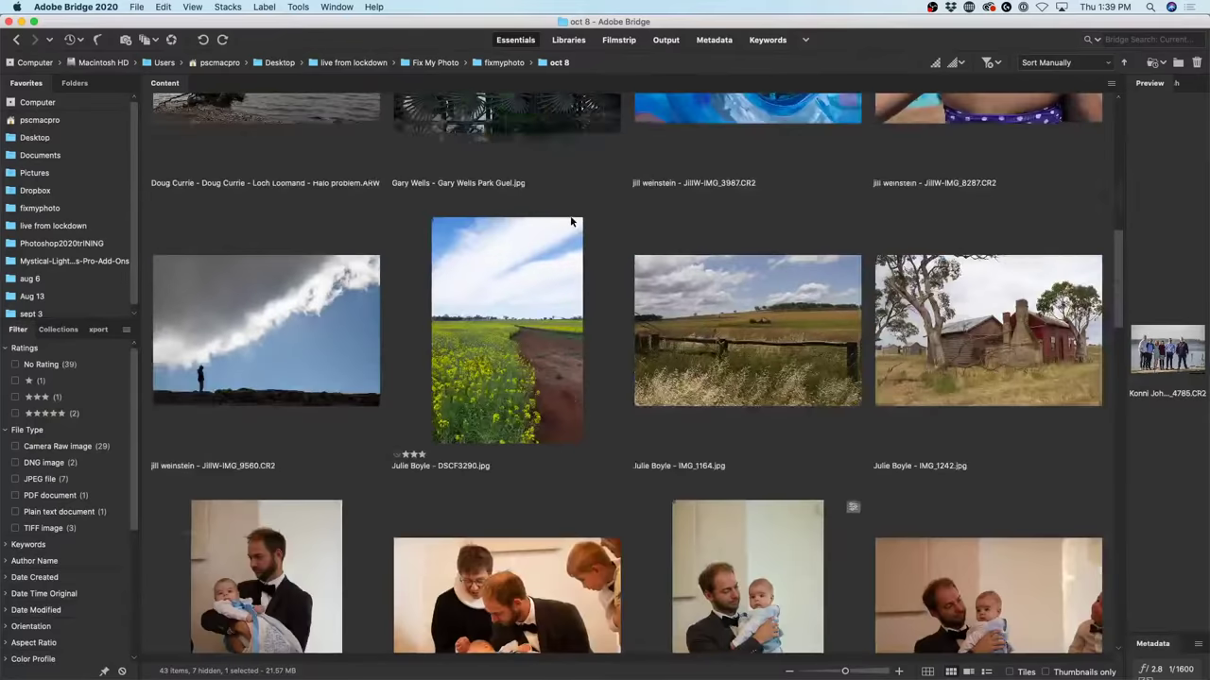
scroll(618, 305, up, 5)
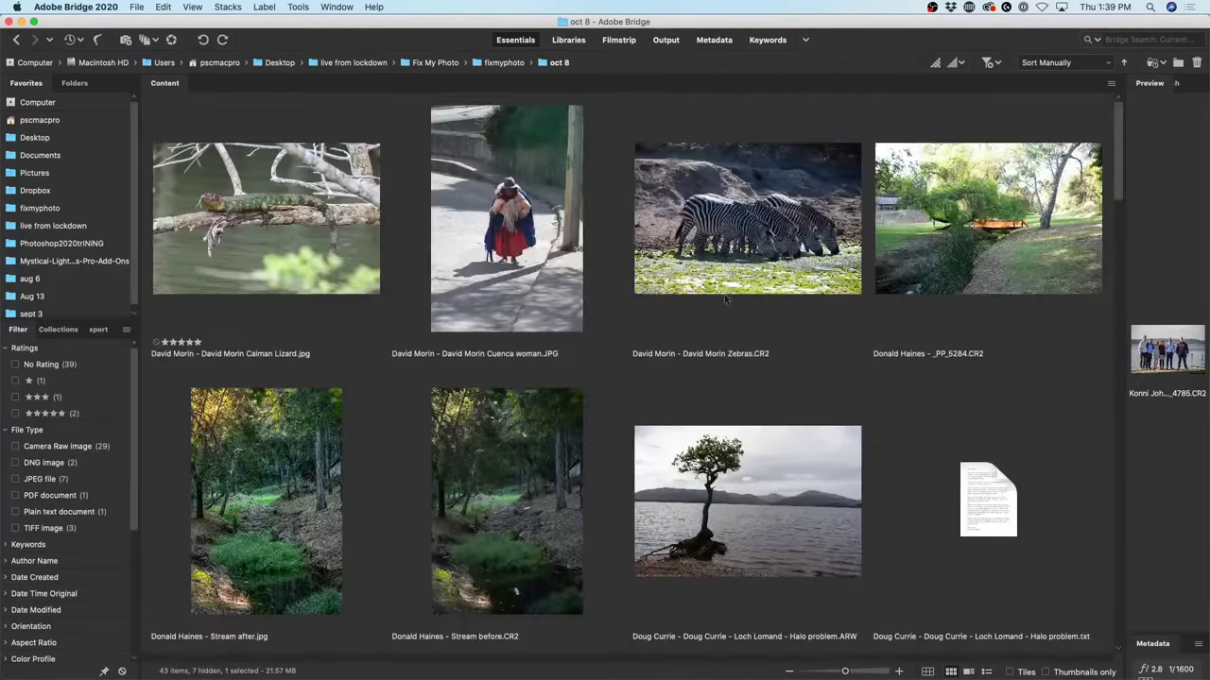
scroll(406, 248, down, 5)
scroll(460, 275, down, 5)
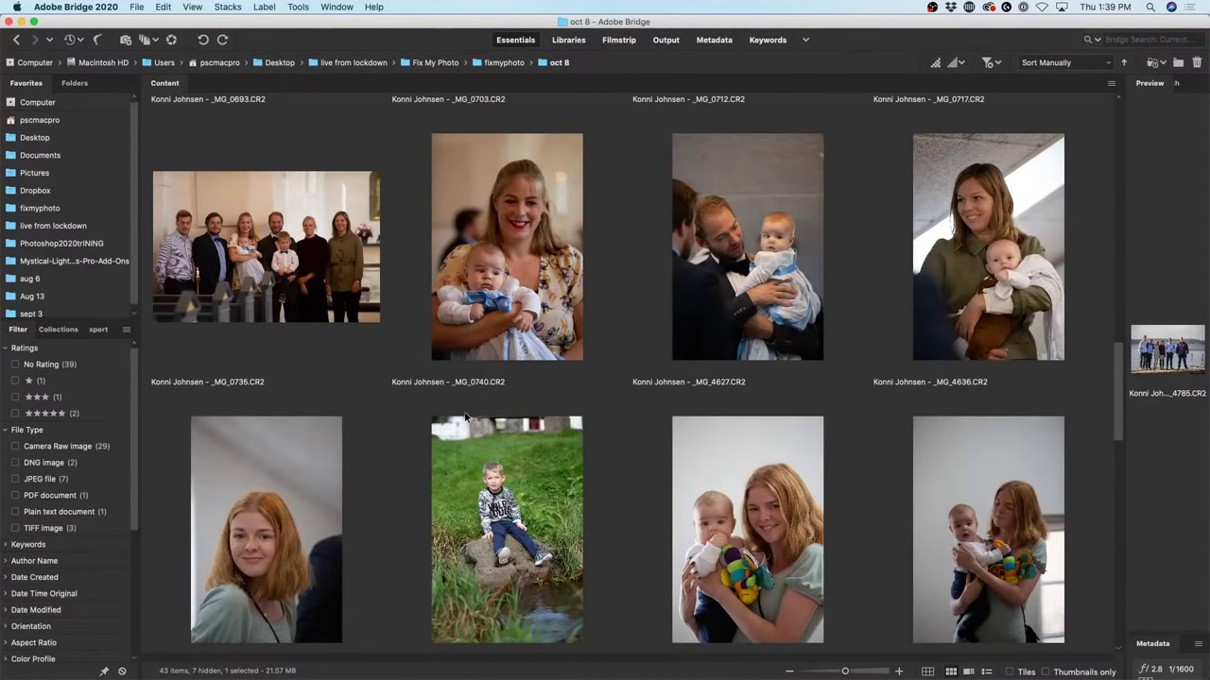
scroll(465, 416, down, 5)
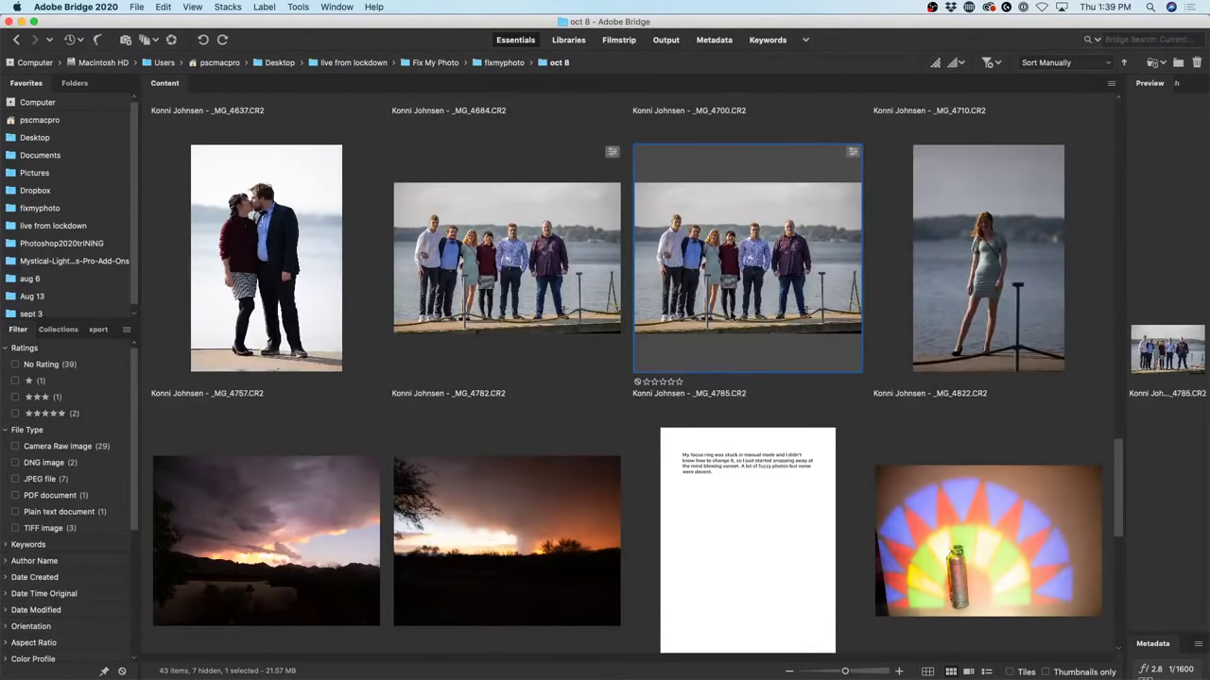
key(super+Tab)
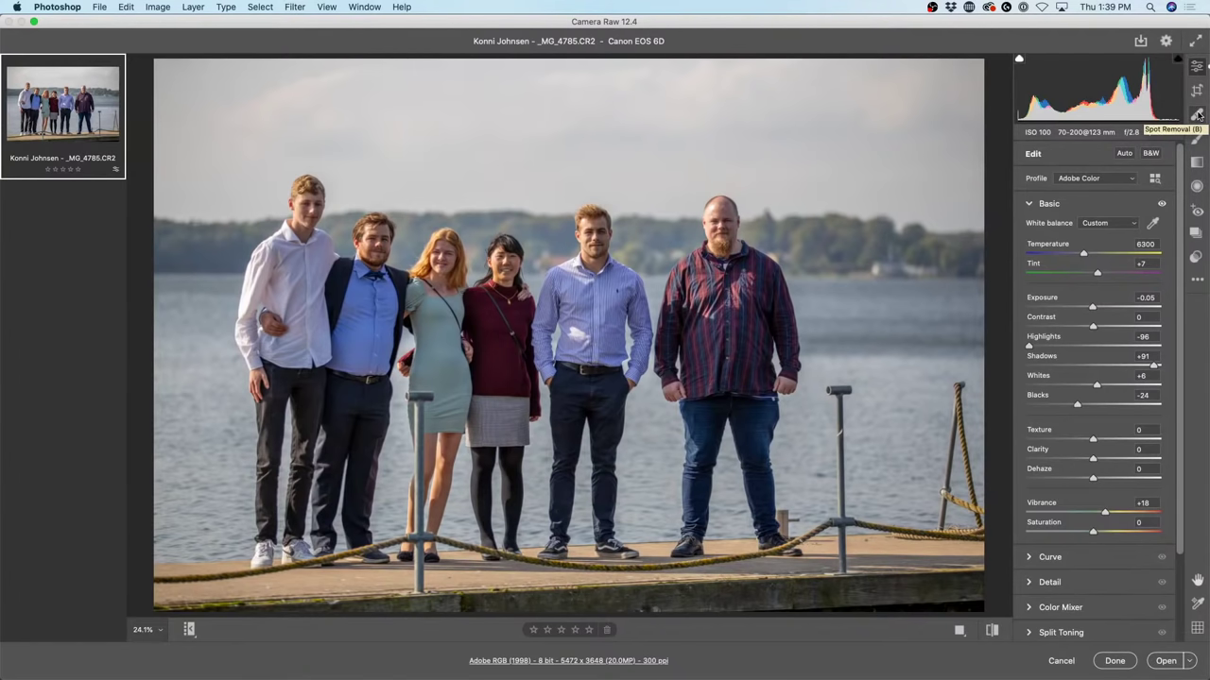
Select Spot Removal and check for dust using Visualize Spots at higher contrast, then turn it off.
click(1197, 114)
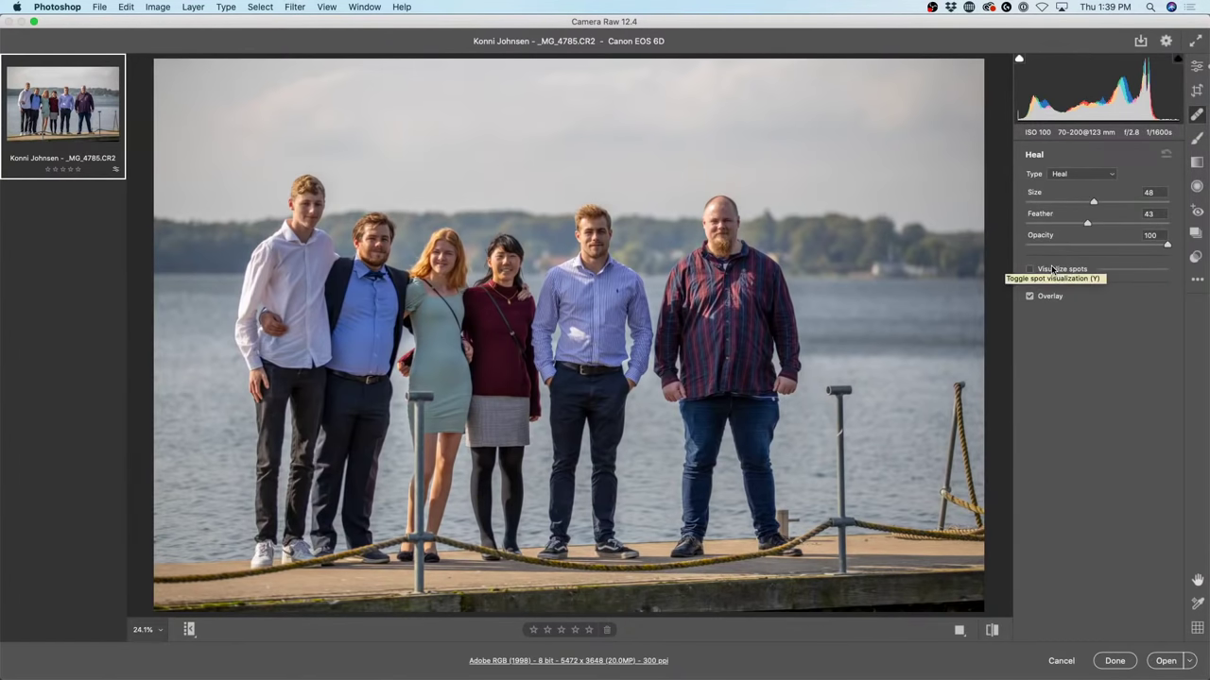
click(1053, 270)
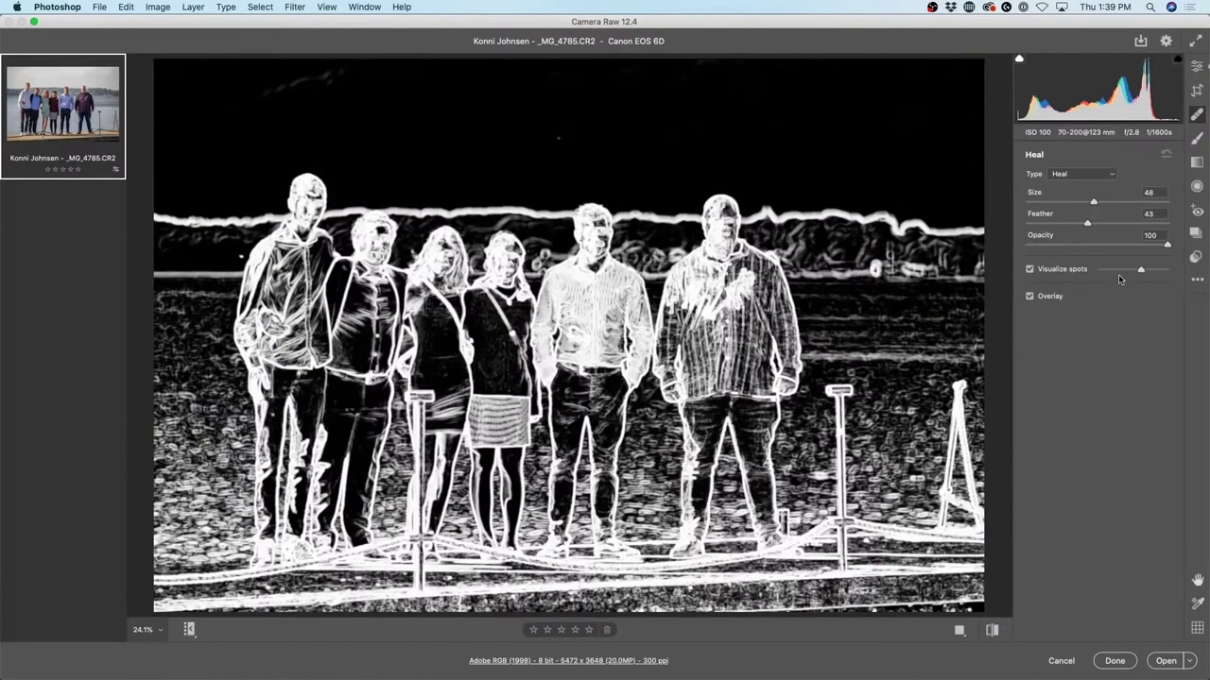
drag(1141, 270, 1153, 270)
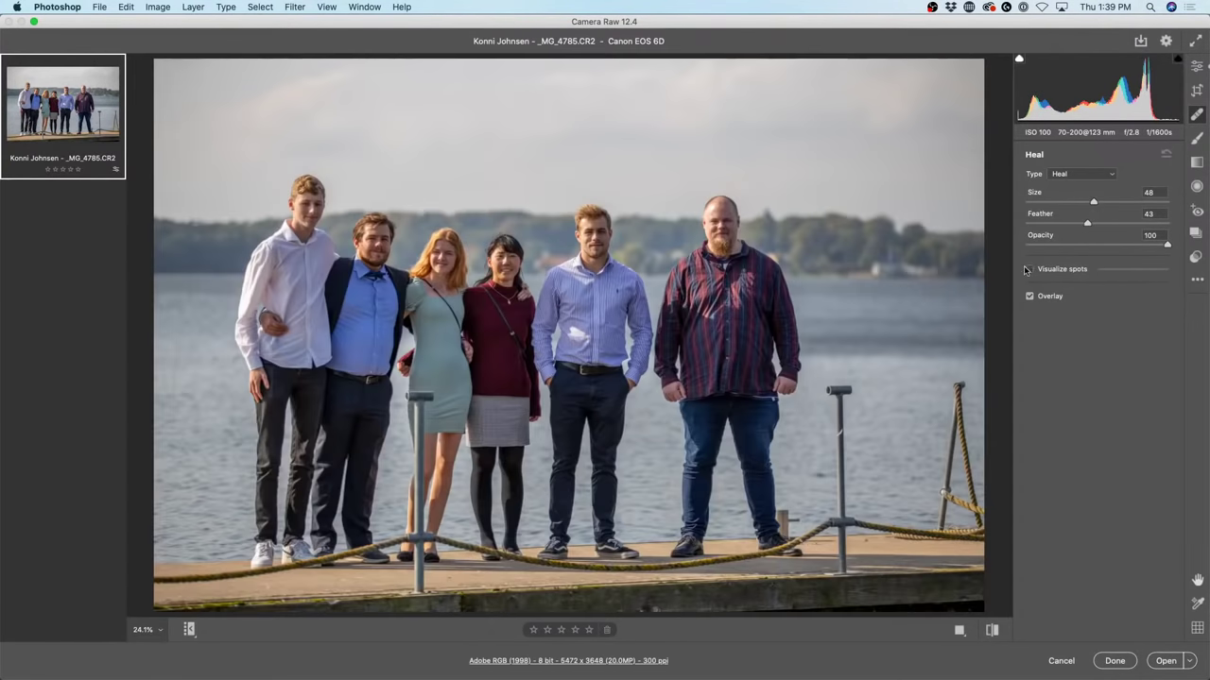
click(1030, 269)
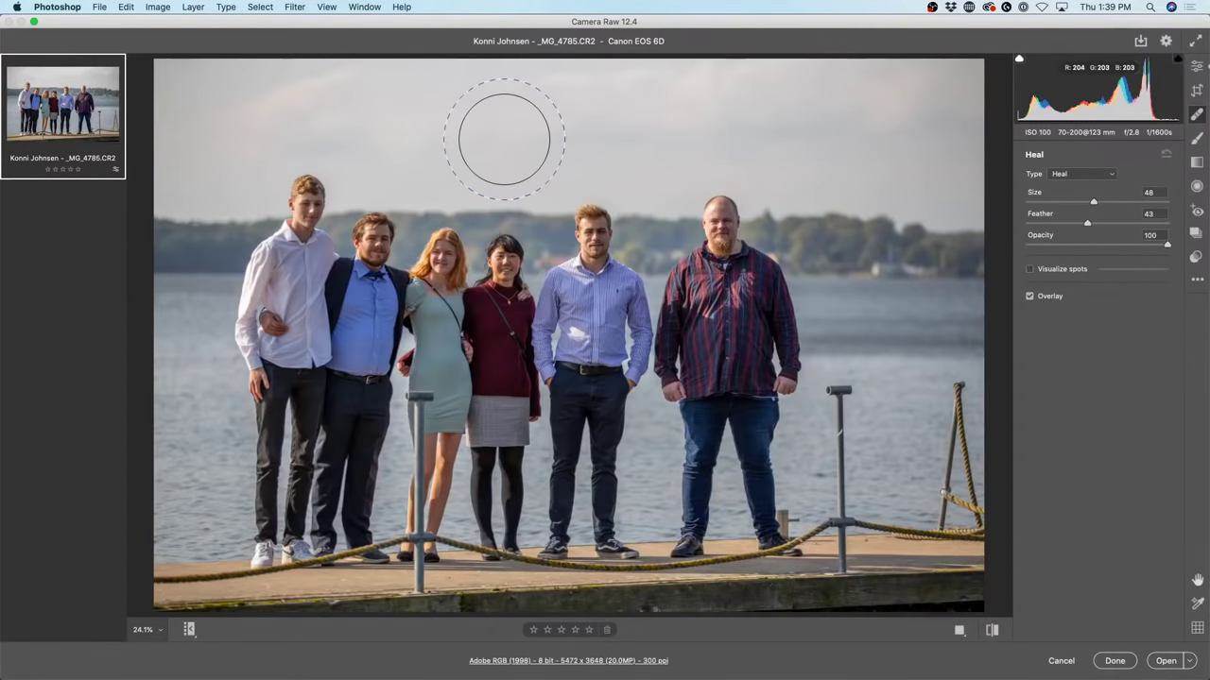
key(alt)
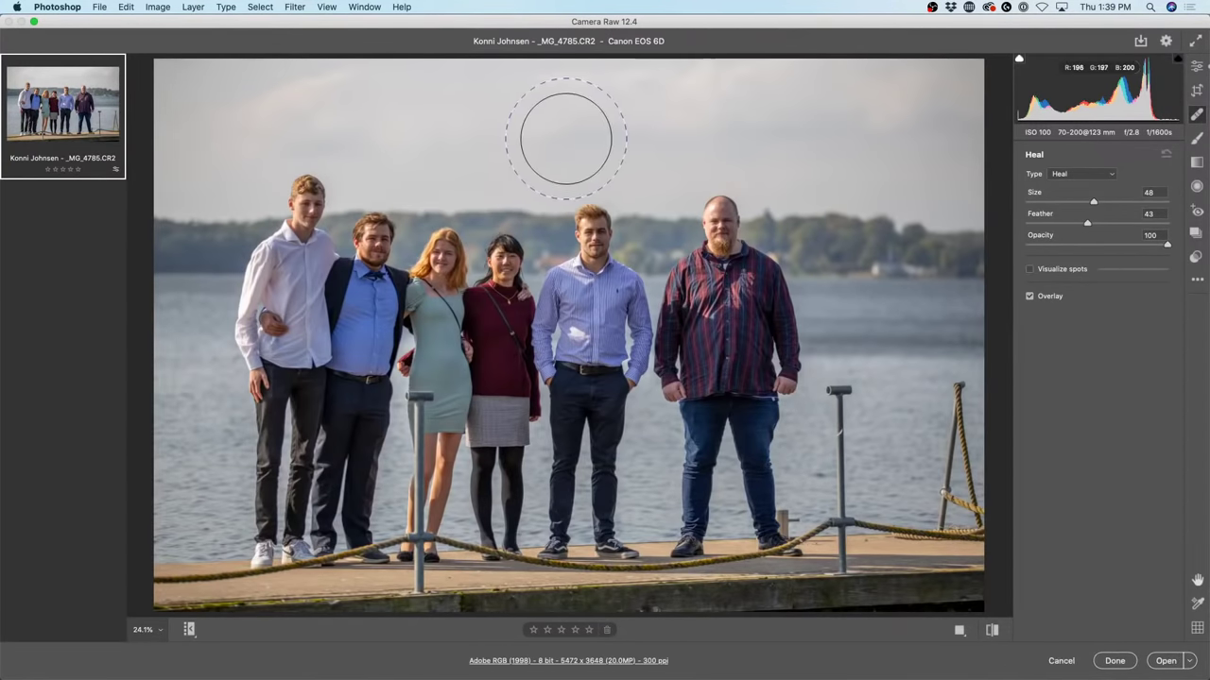
At 100% zoom, heal the dust speck in the sky with a smaller brush and click Done.
click(156, 631)
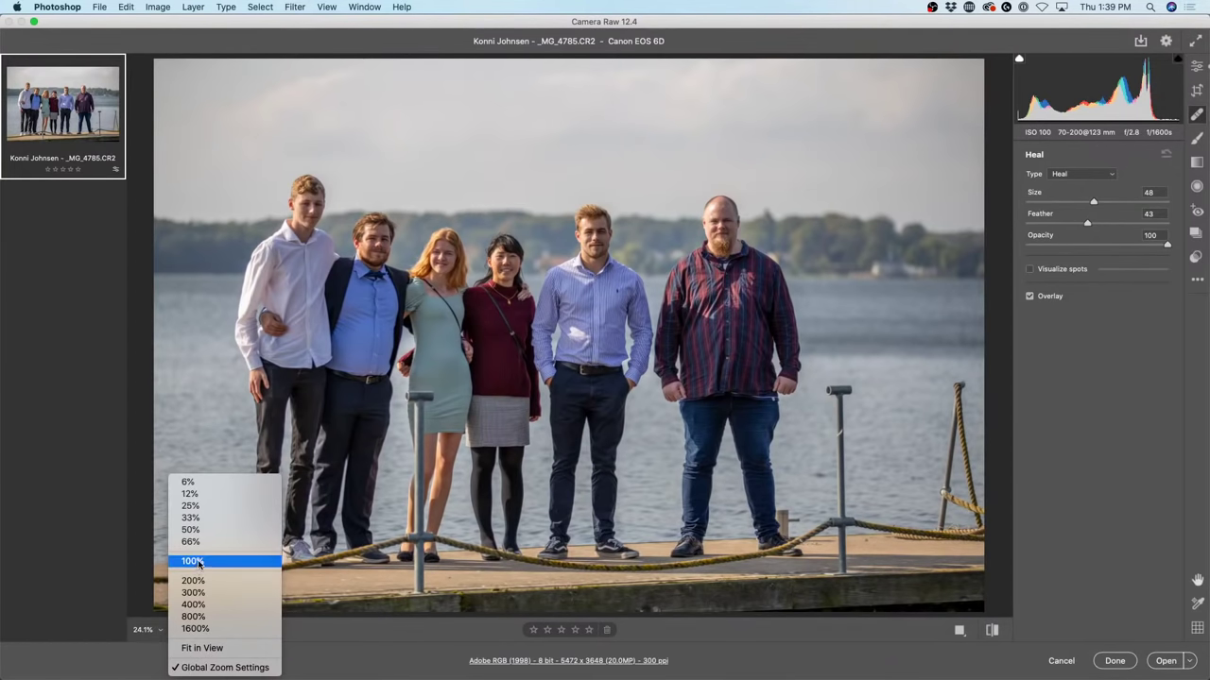
click(195, 563)
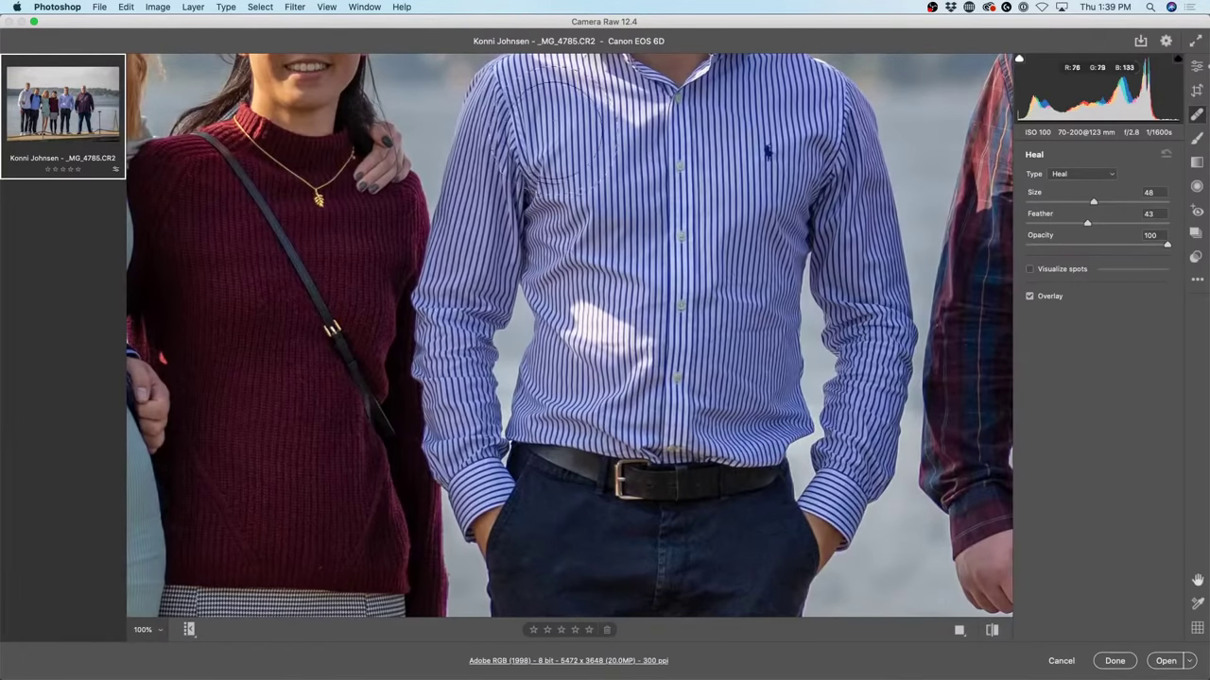
drag(553, 126, 578, 603)
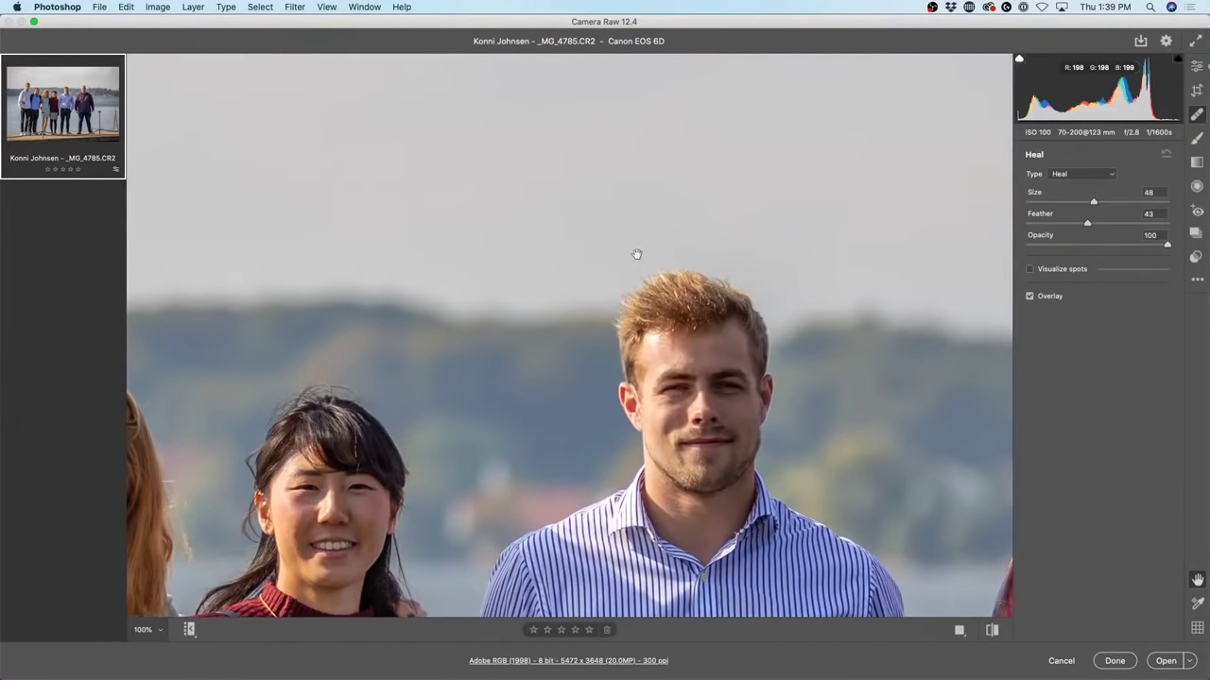
drag(637, 254, 632, 494)
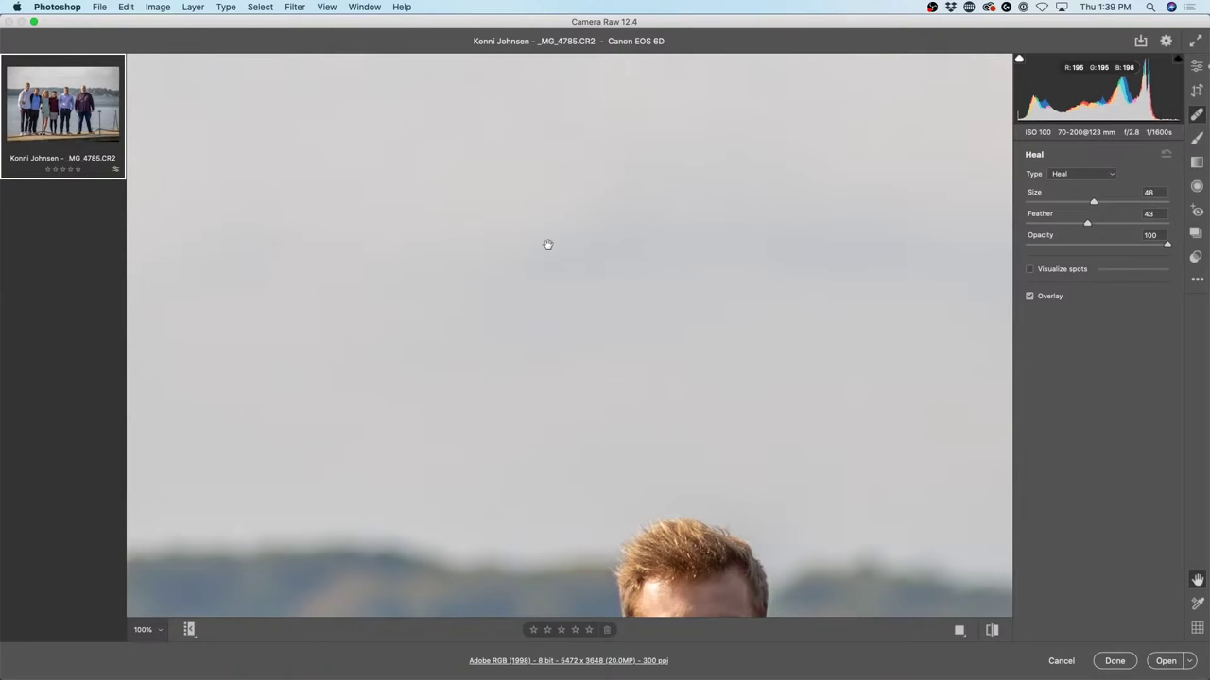
key(bracketleft)
key(bracketleft)
key(bracketleft)
key(bracketleft)
key(bracketleft)
key(bracketleft)
key(bracketleft)
key(bracketleft)
key(bracketleft)
key(bracketleft)
key(bracketleft)
key(bracketleft)
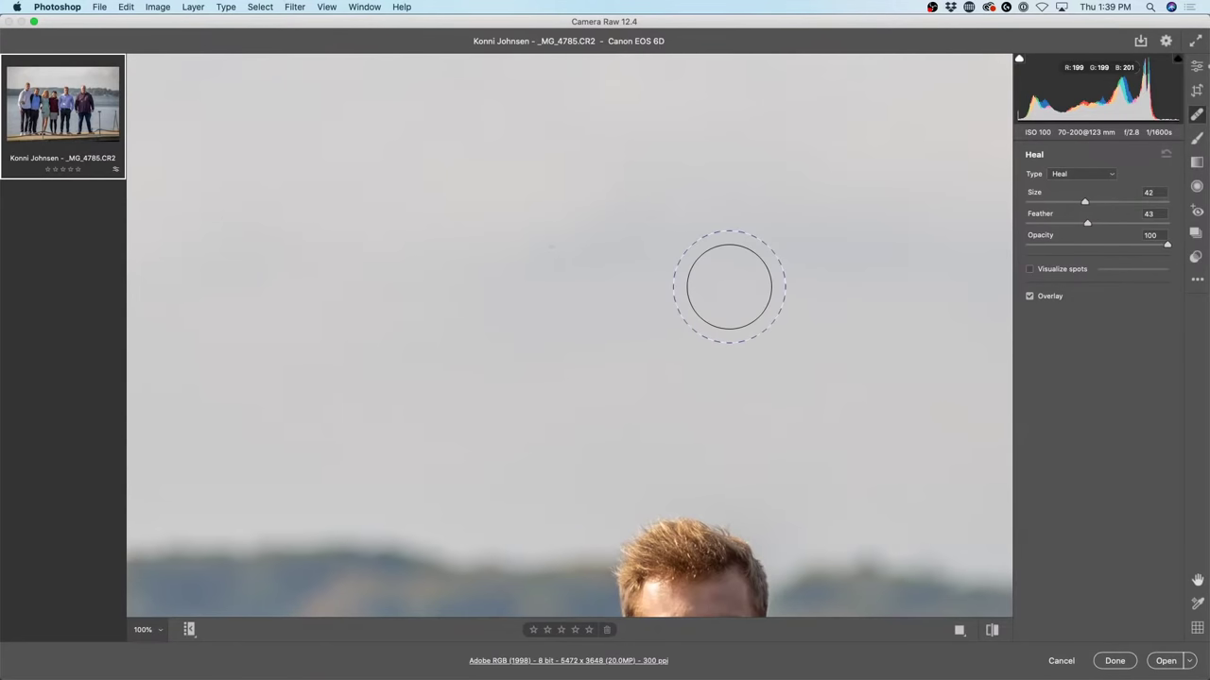
key(bracketleft)
key(bracketleft)
key(bracketleft)
key(bracketleft)
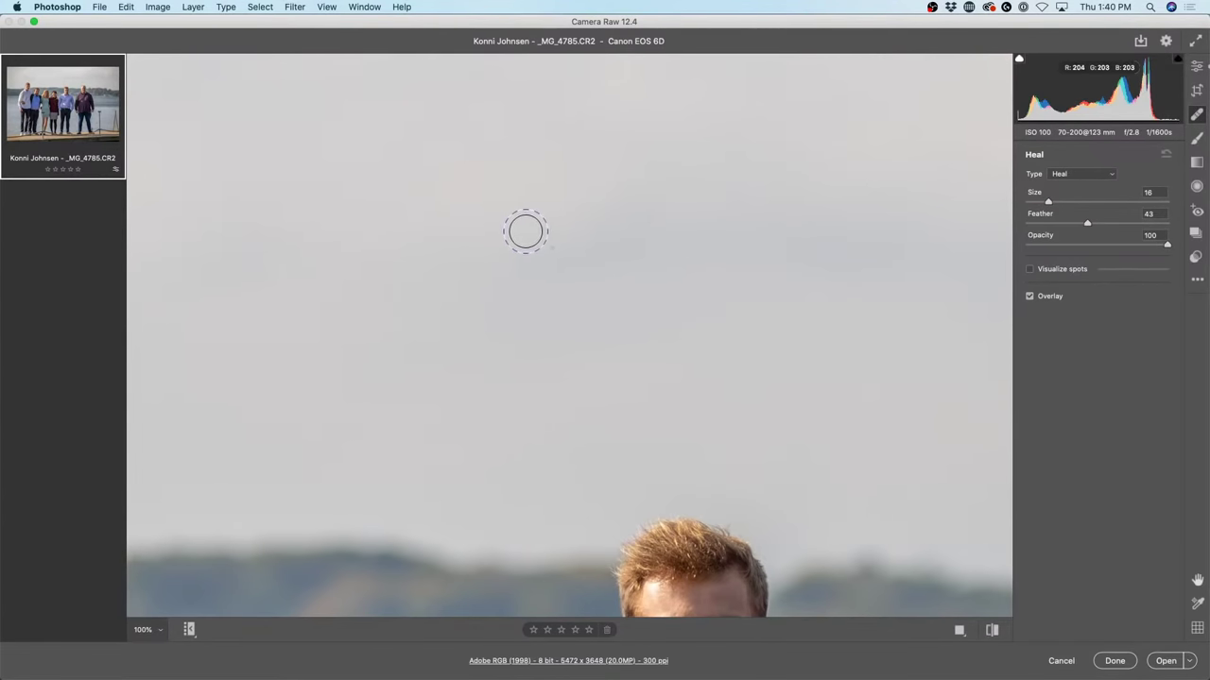
click(549, 247)
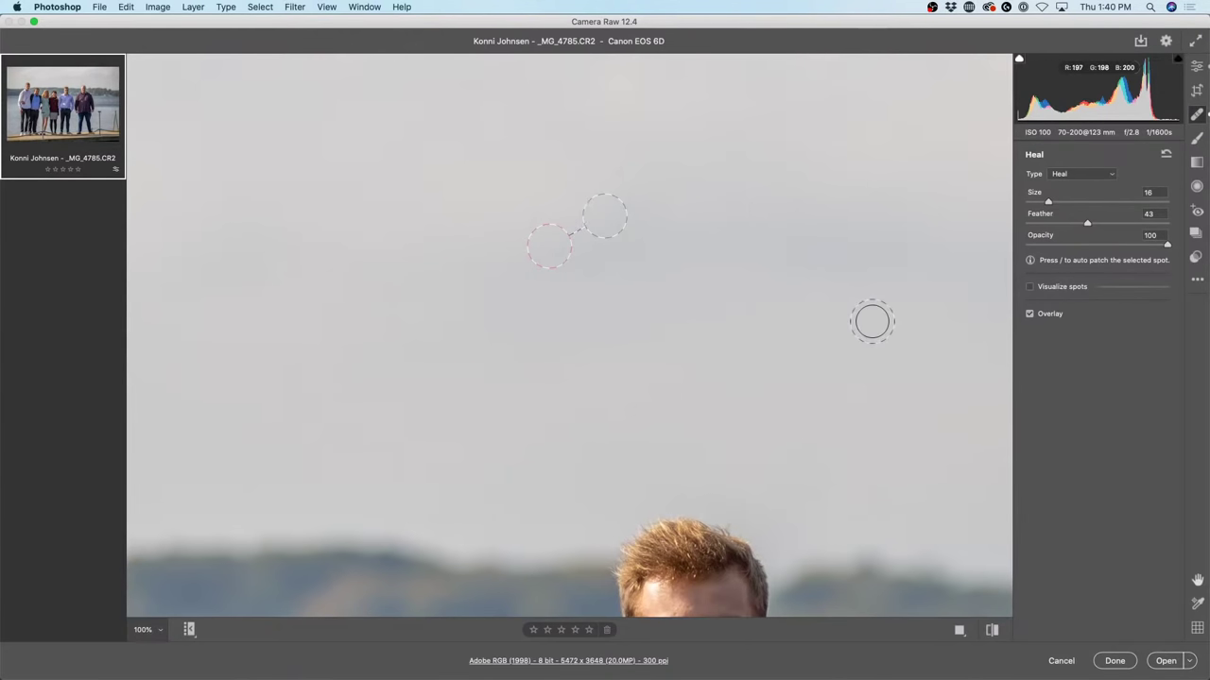
click(1116, 662)
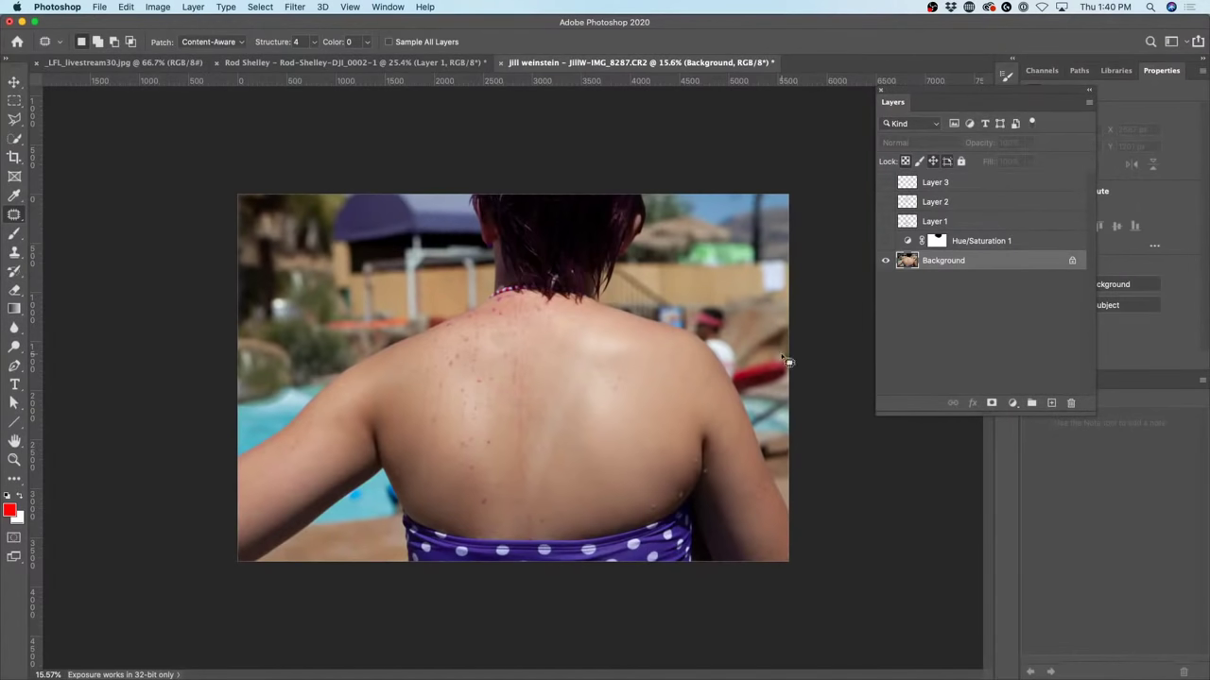
Return to Bridge, copy _MG_4785.CR2's develop settings, and select _MG_4782.CR2.
mouse_move(629, 669)
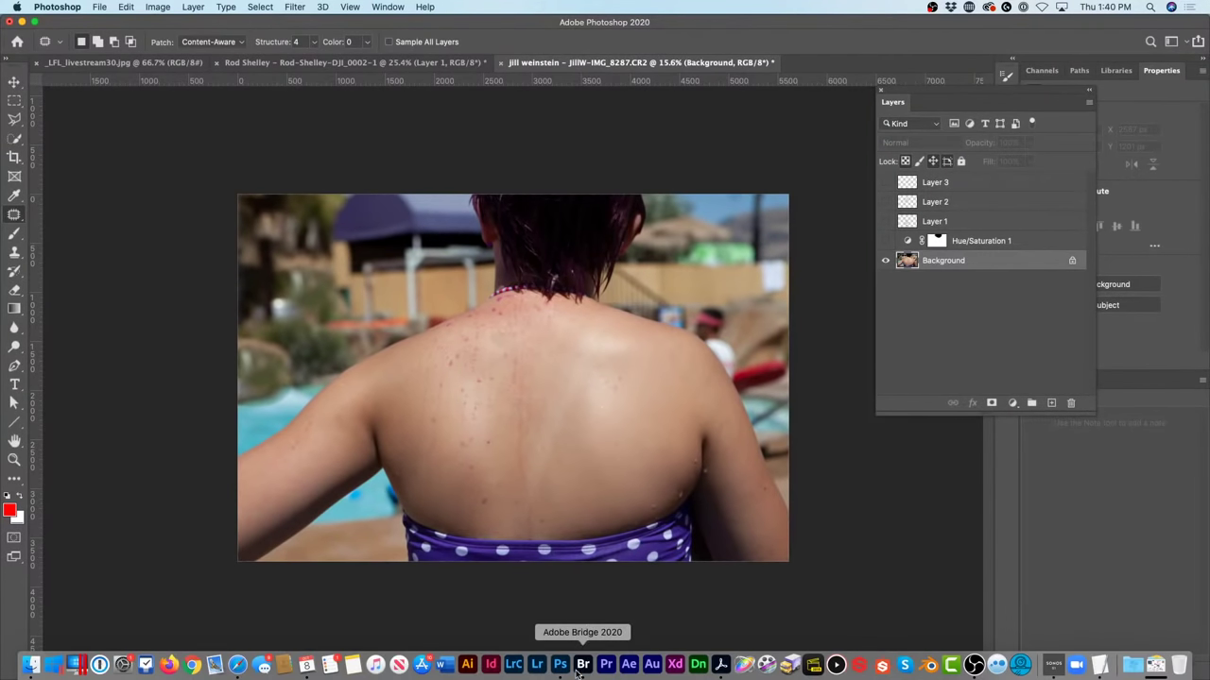
click(583, 665)
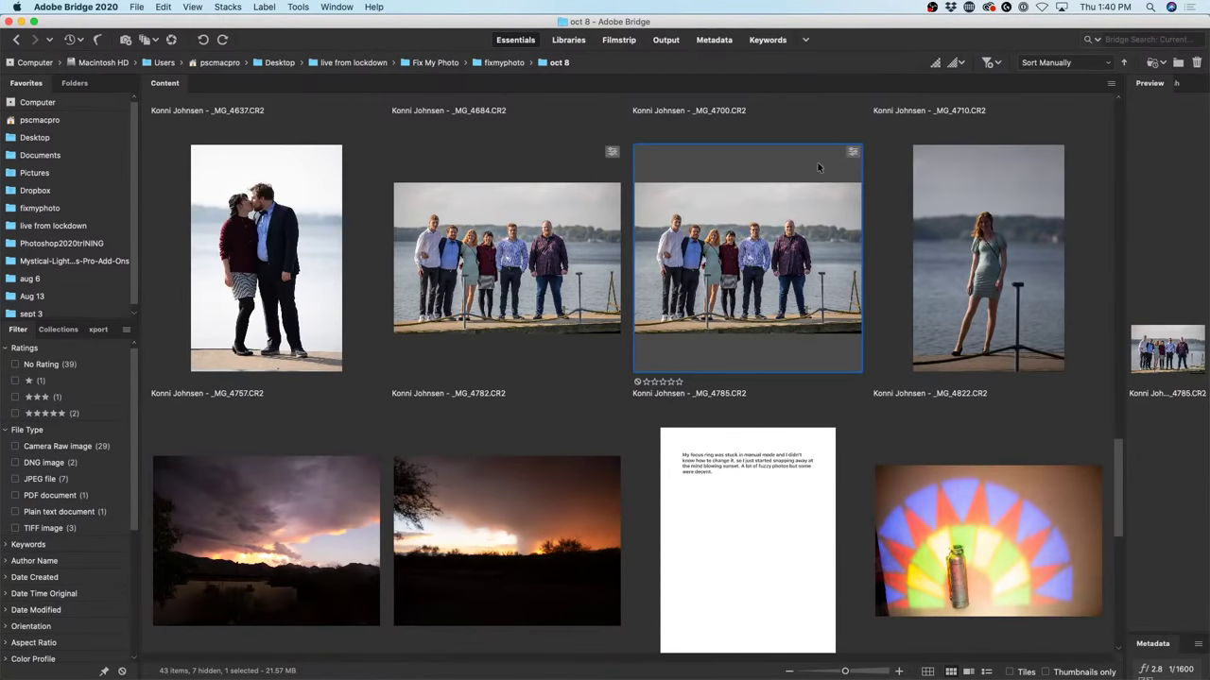
right_click(773, 270)
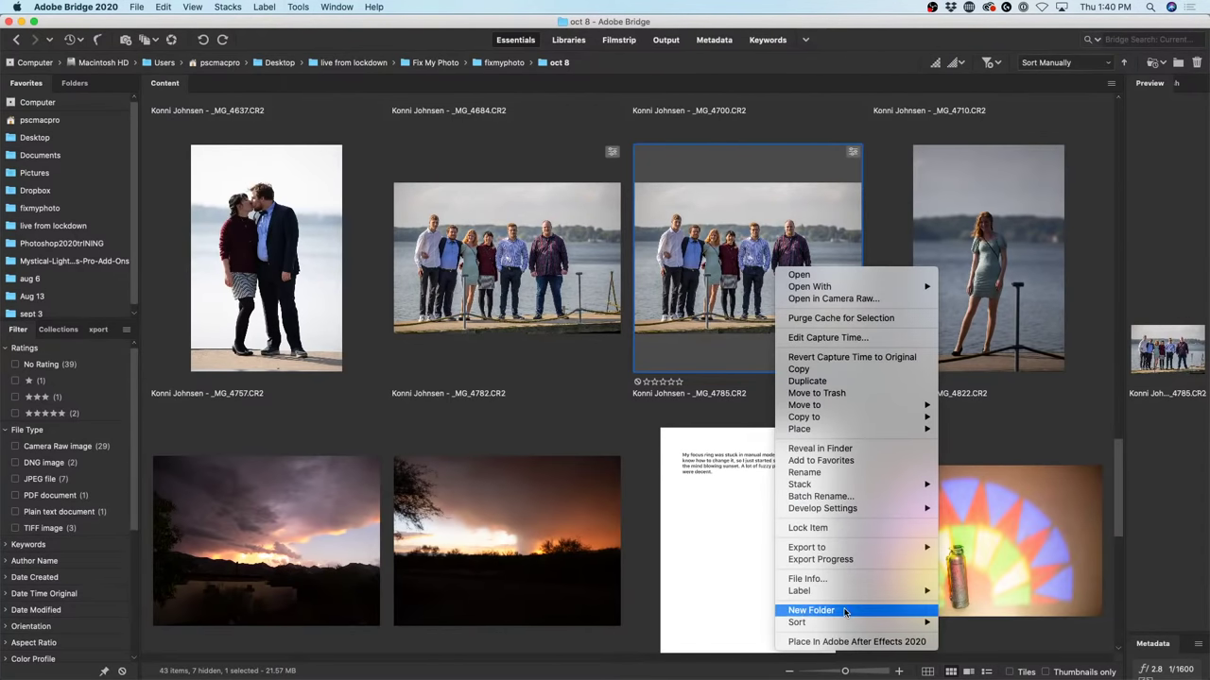
mouse_move(856, 511)
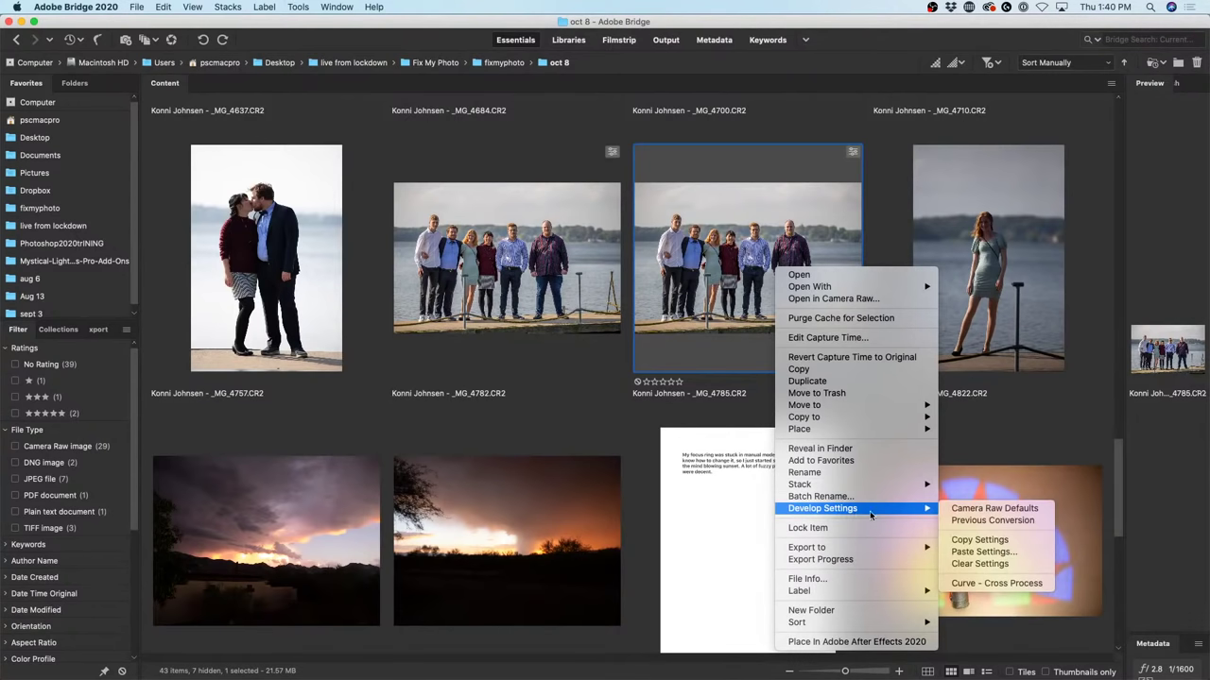
click(1043, 539)
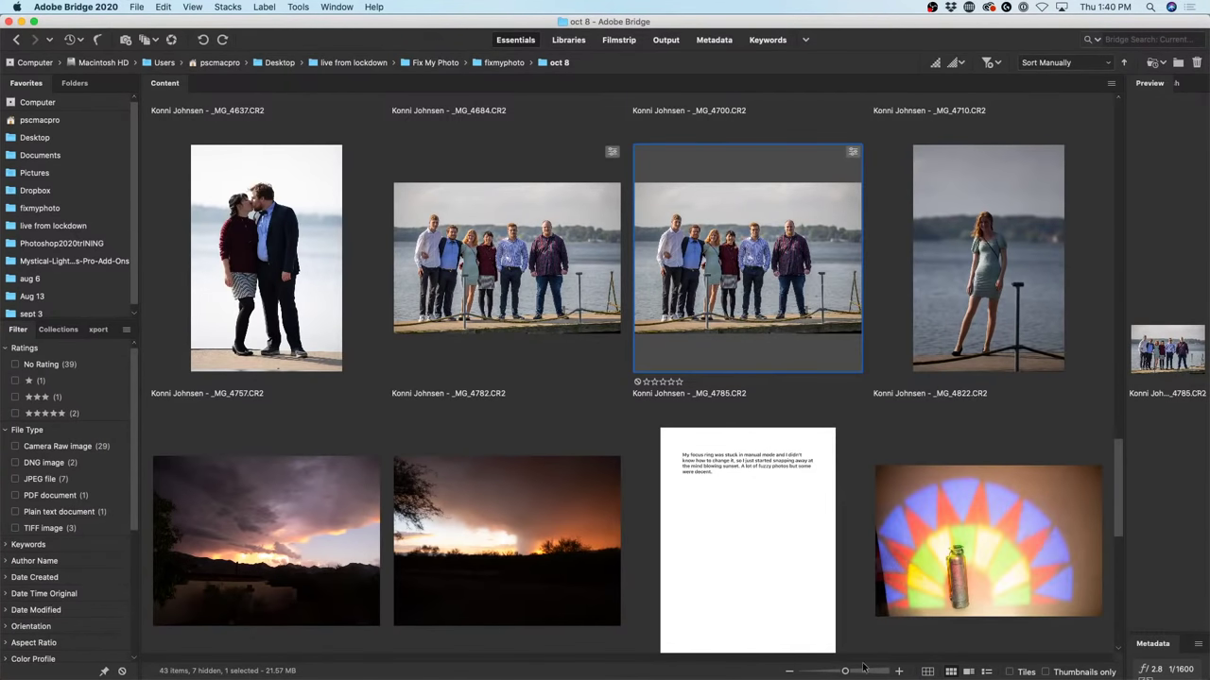
click(534, 280)
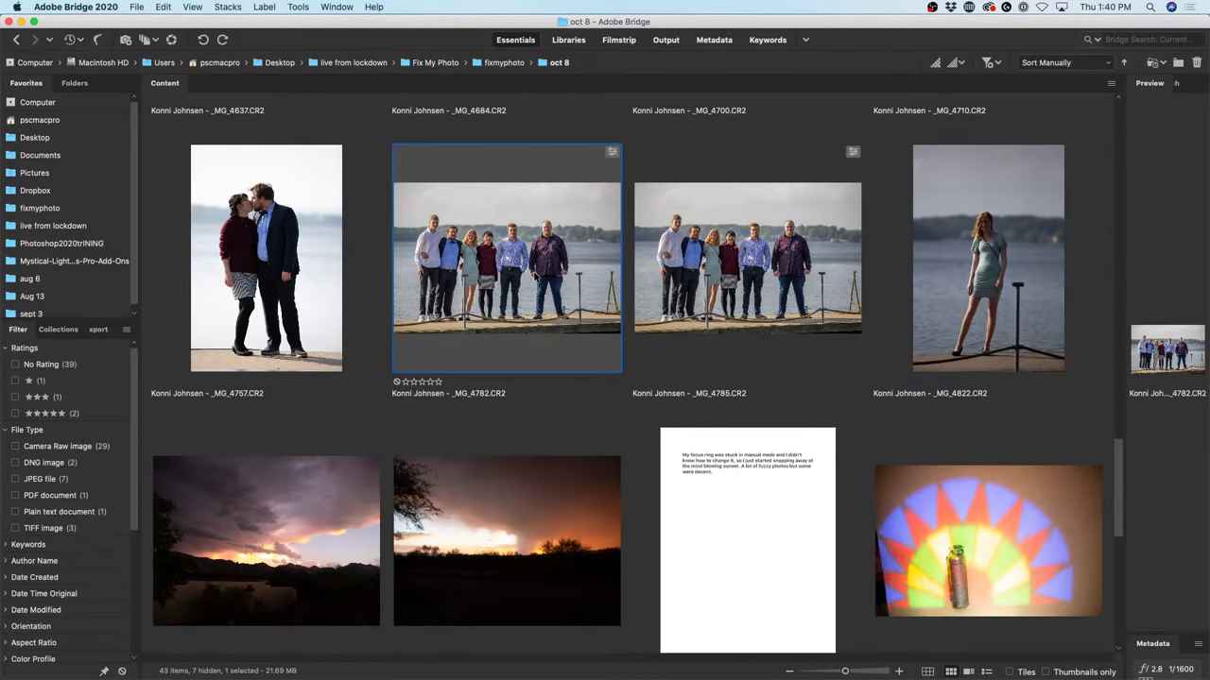
Paste only the Spot Removal setting onto _MG_4782.CR2, using Check None in Paste Settings.
right_click(532, 252)
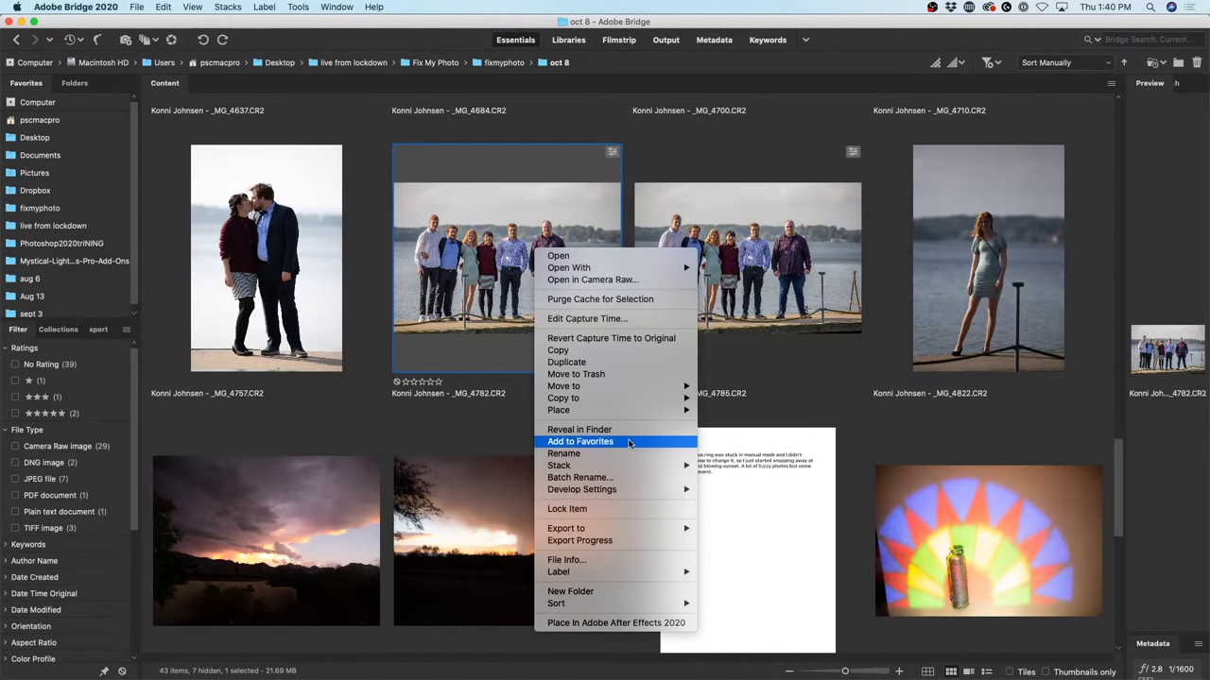
mouse_move(671, 490)
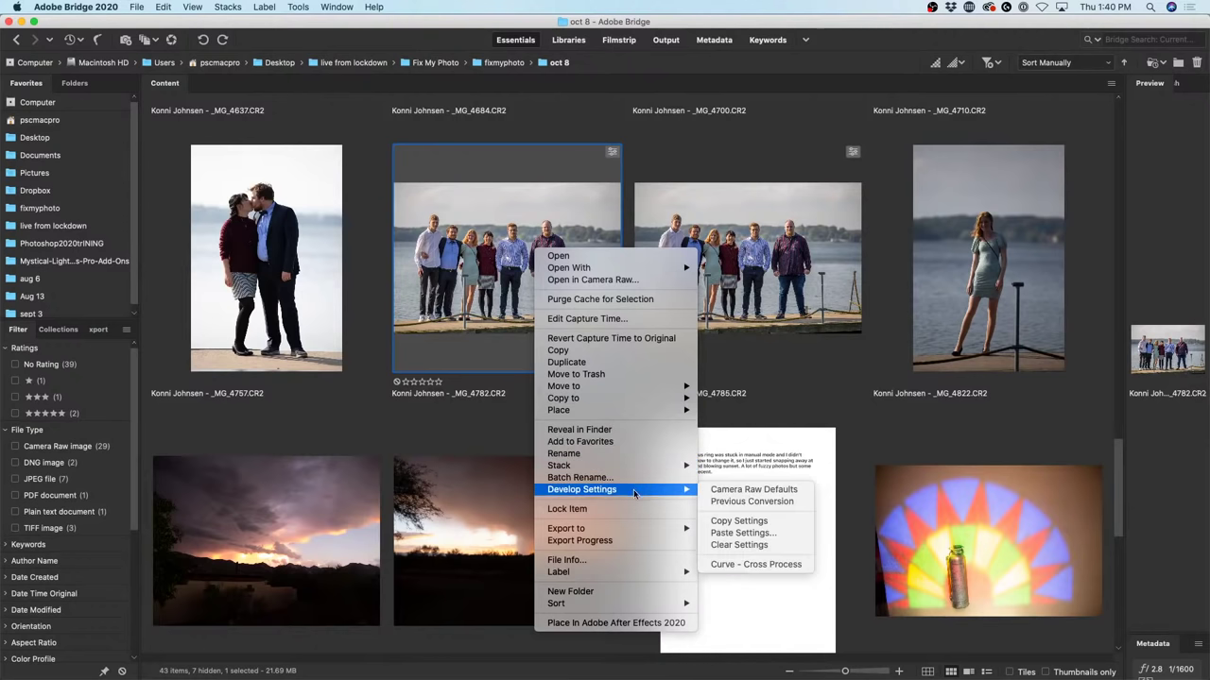
click(763, 532)
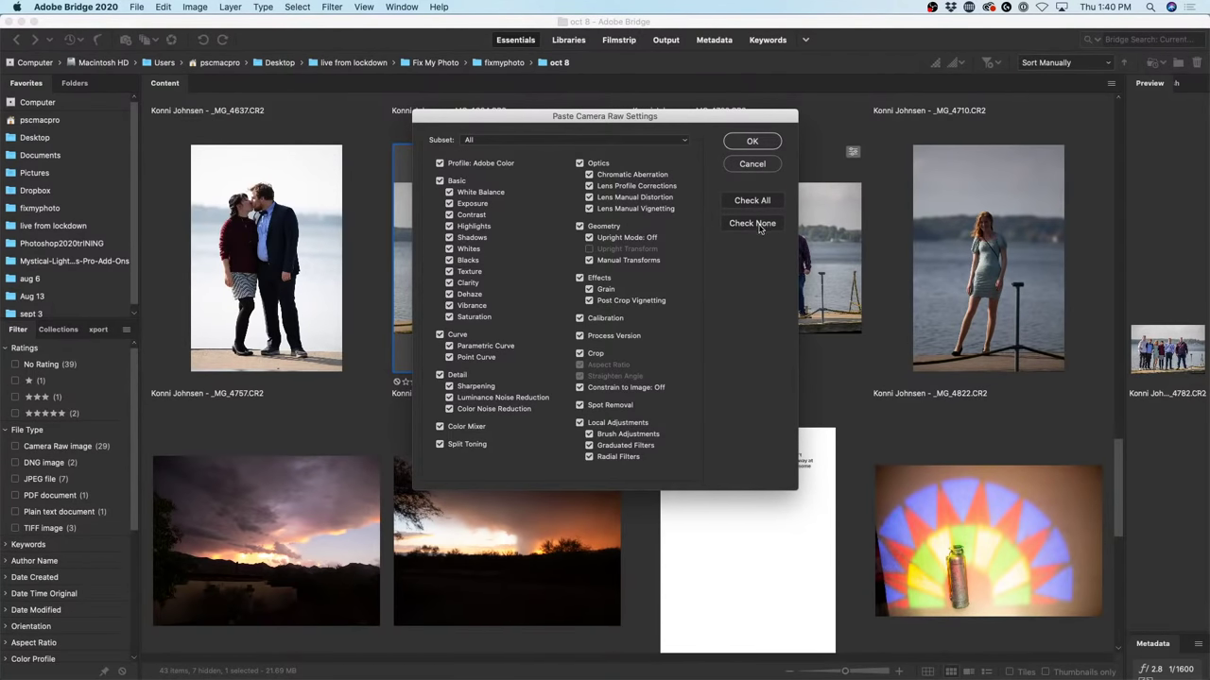
click(757, 224)
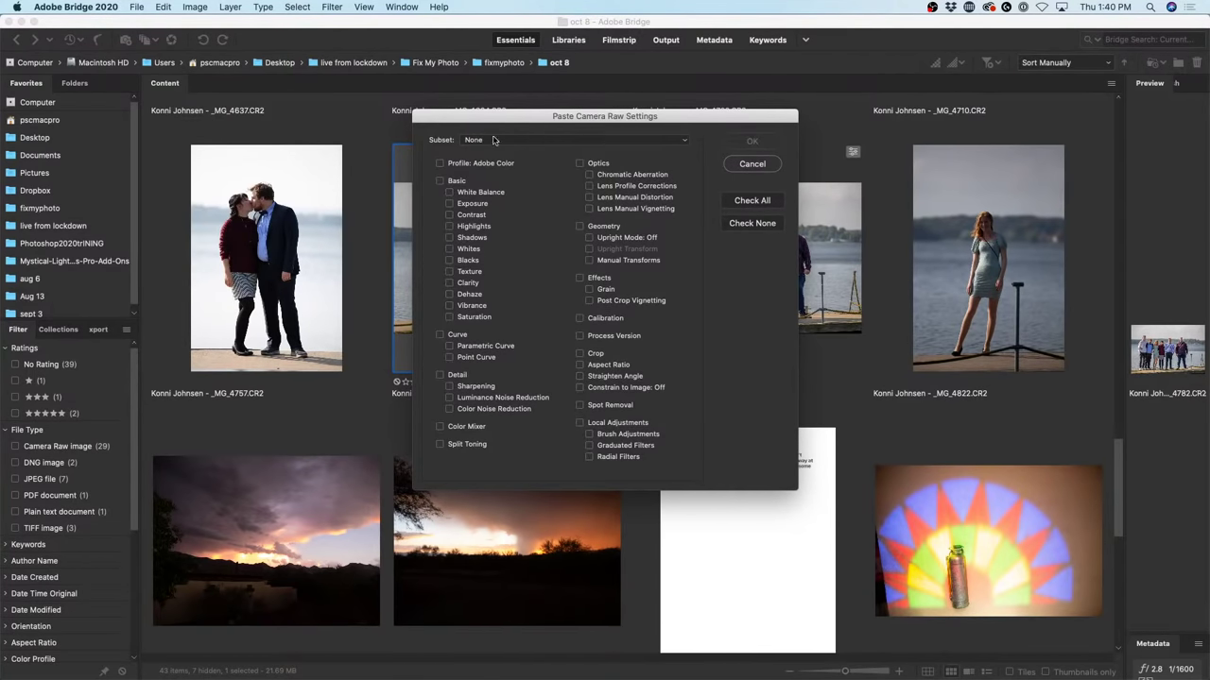
click(622, 406)
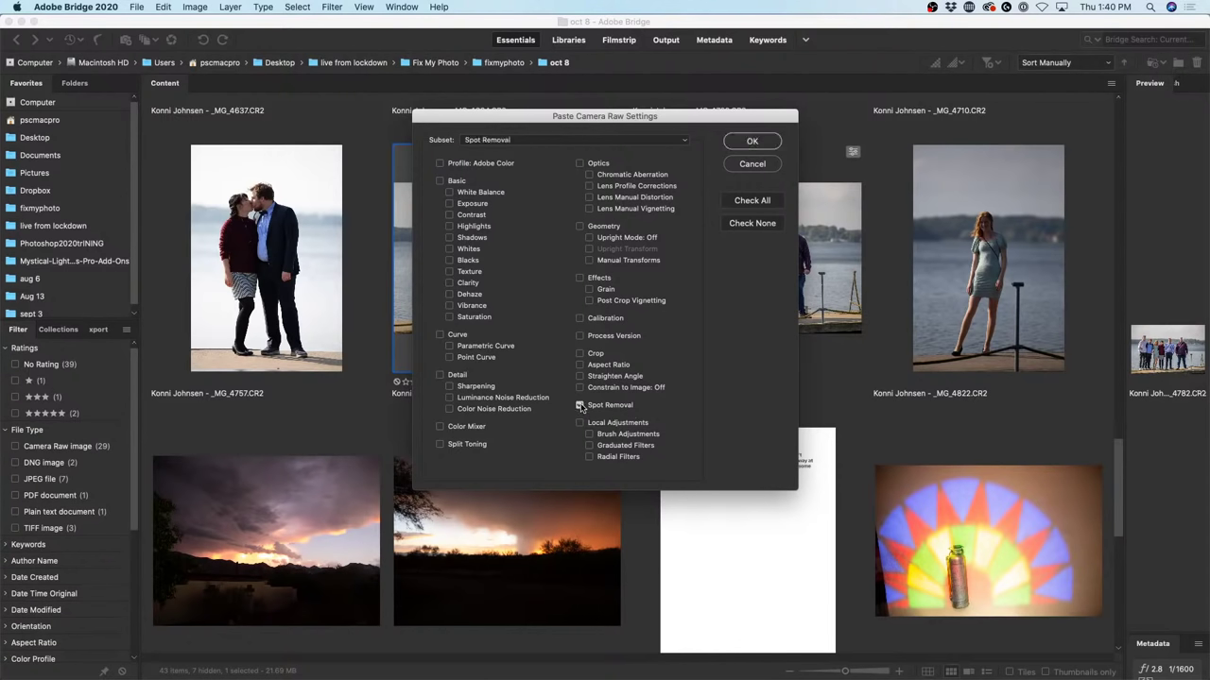
click(756, 144)
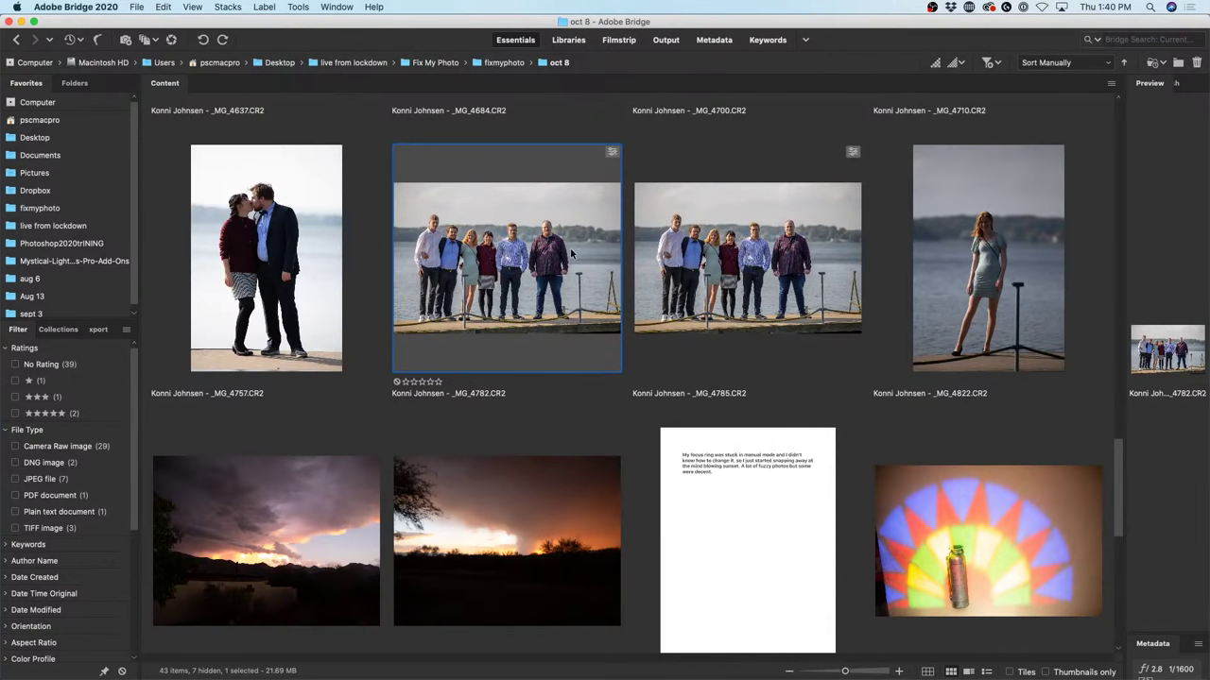
Open _MG_4782.CR2 in Camera Raw, view its pasted heal spot under Spot Removal, then Cancel.
double_click(521, 210)
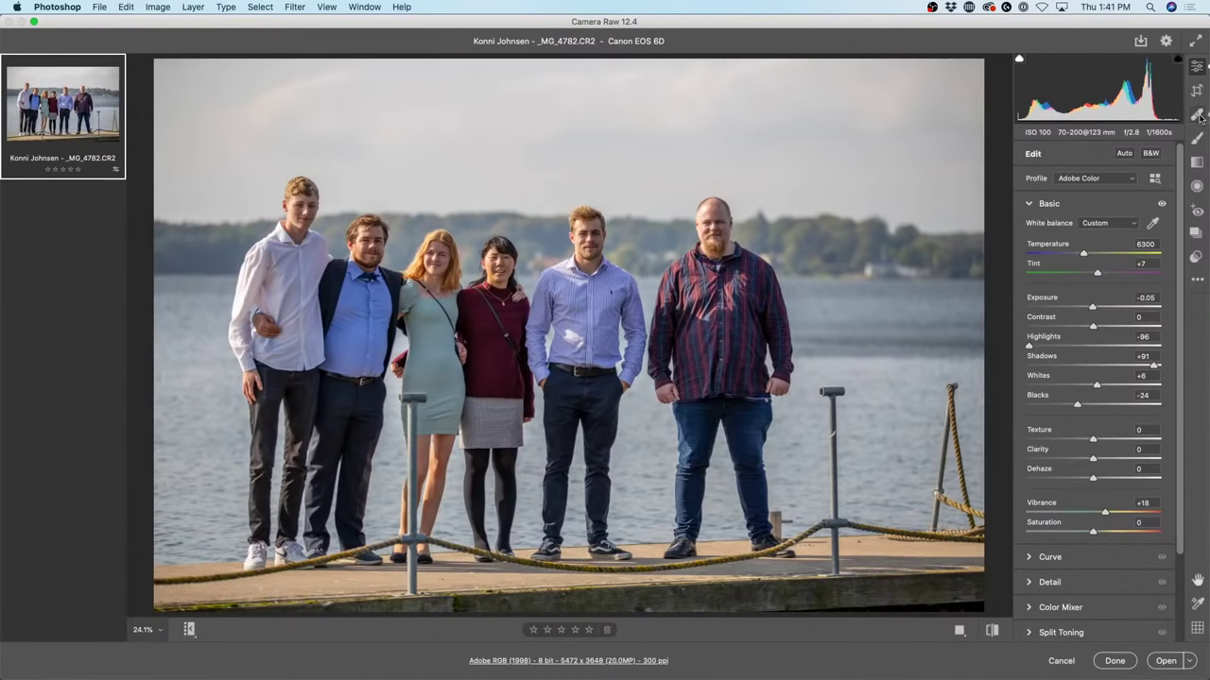
click(1197, 114)
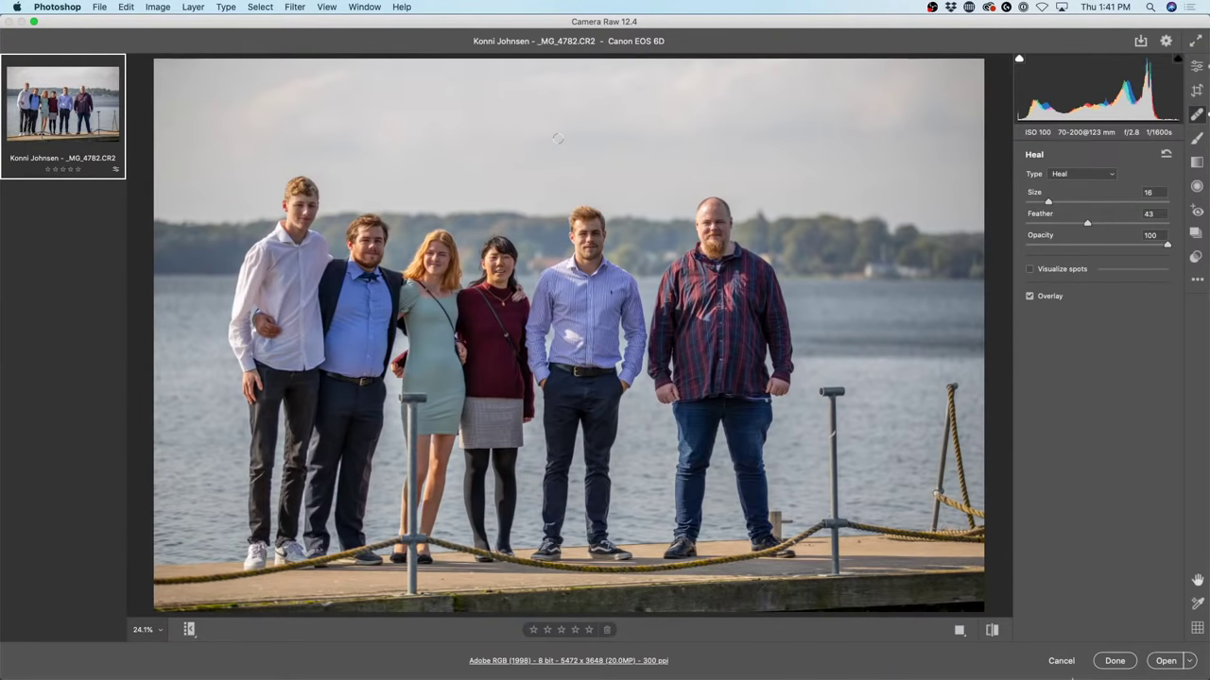
click(1069, 663)
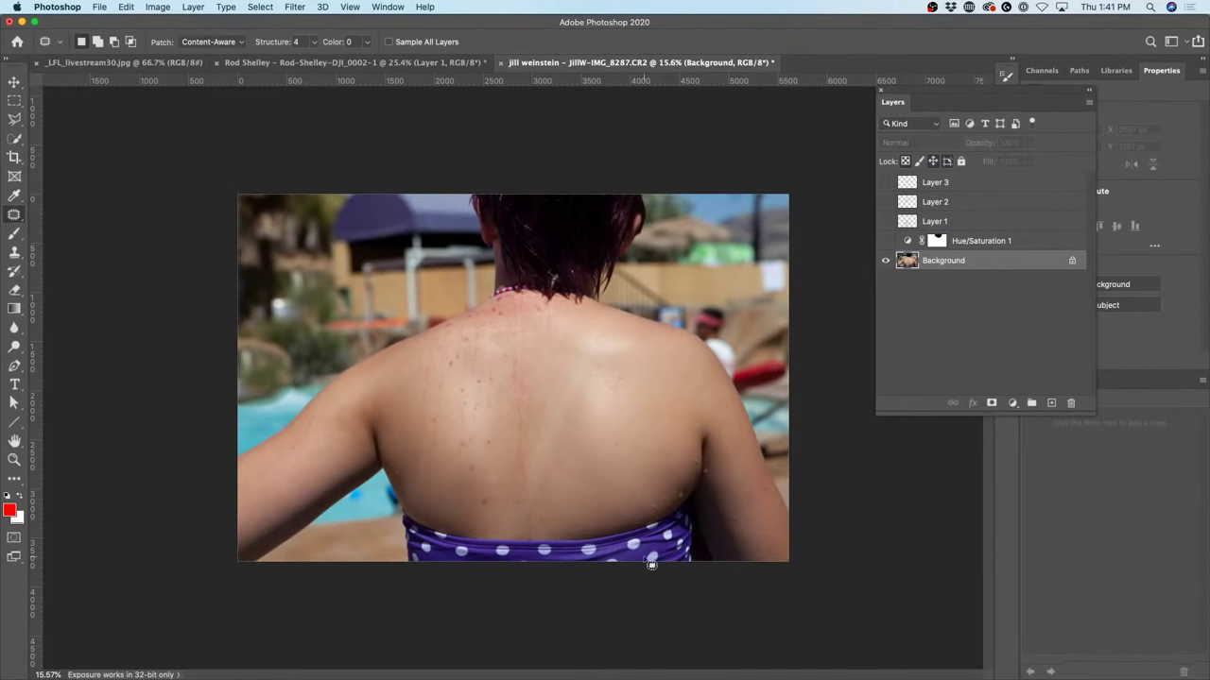
Return to Bridge, make the thumbnails smaller, and scroll to the Stream before/after files.
mouse_move(513, 673)
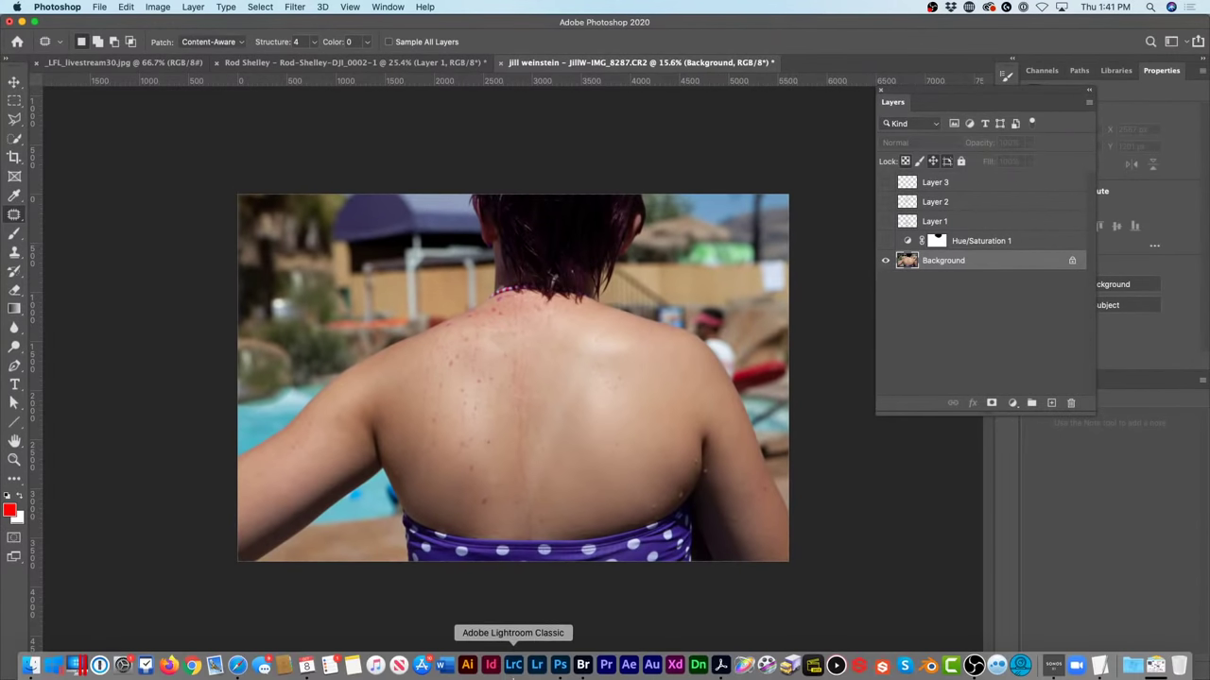
click(582, 666)
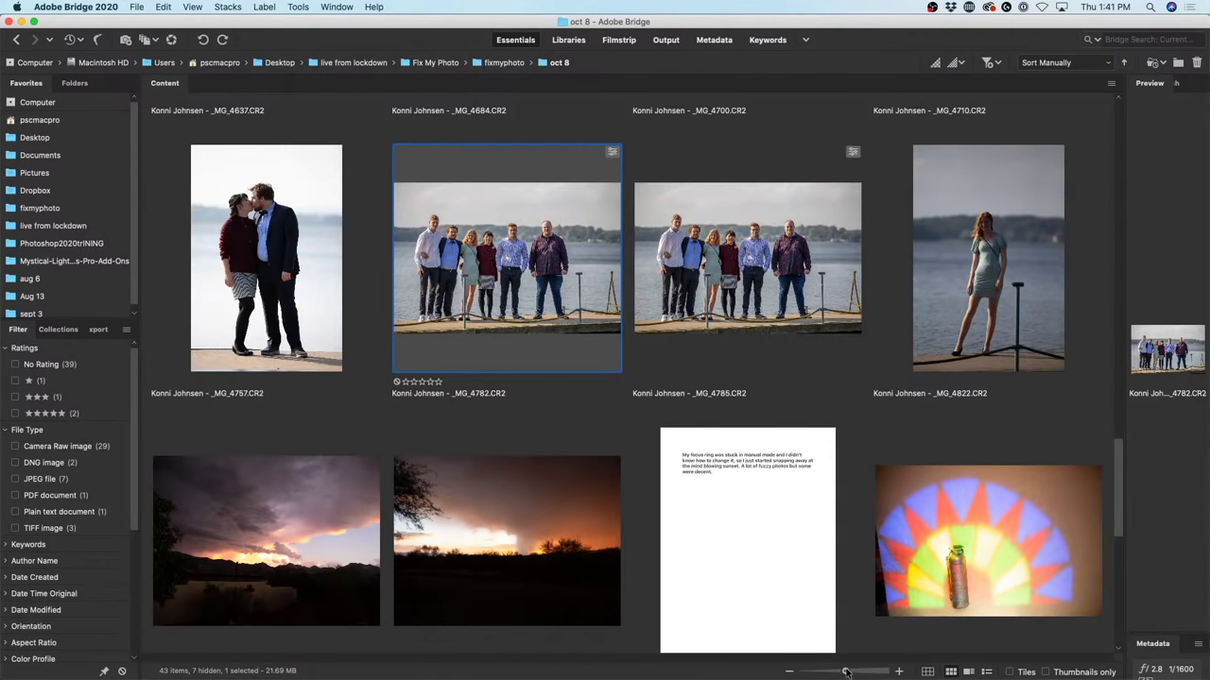
drag(846, 672, 832, 672)
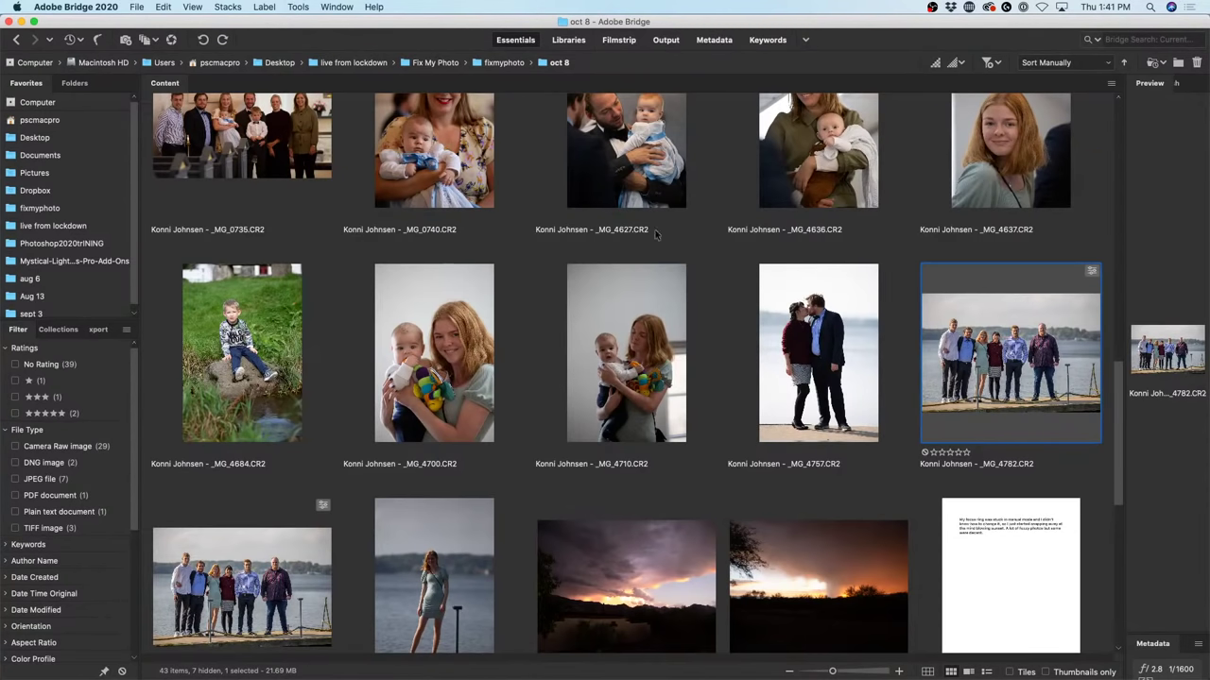
scroll(650, 231, down, 6)
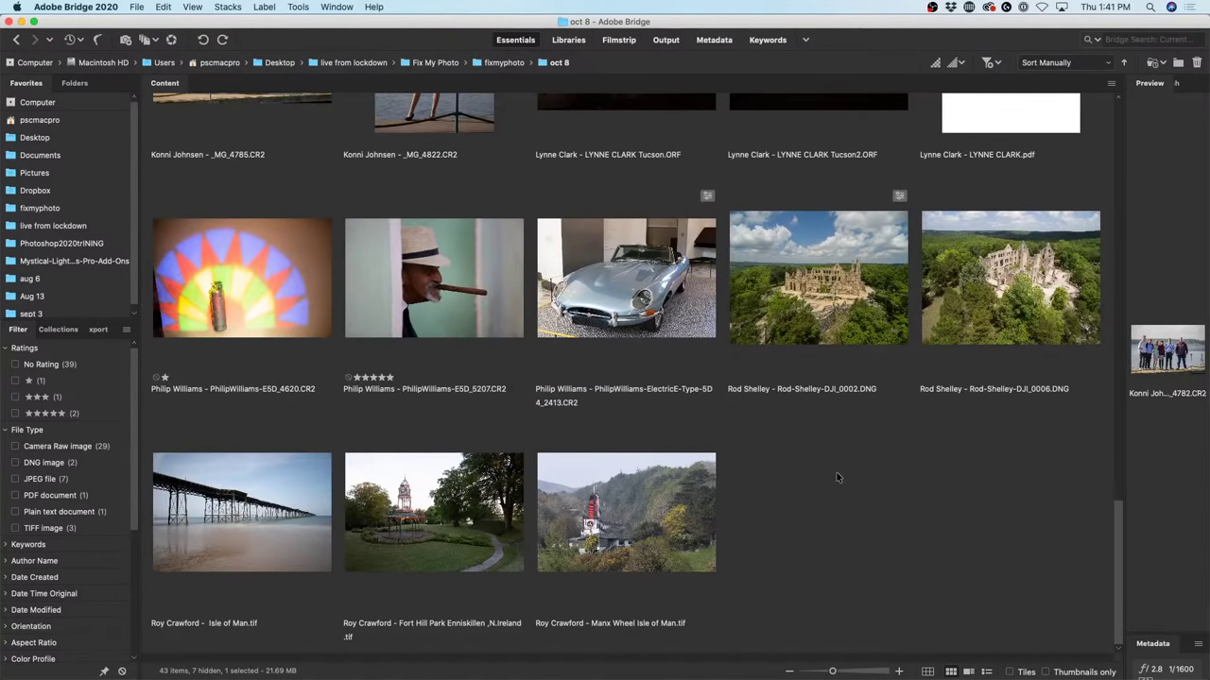
scroll(659, 458, up, 15)
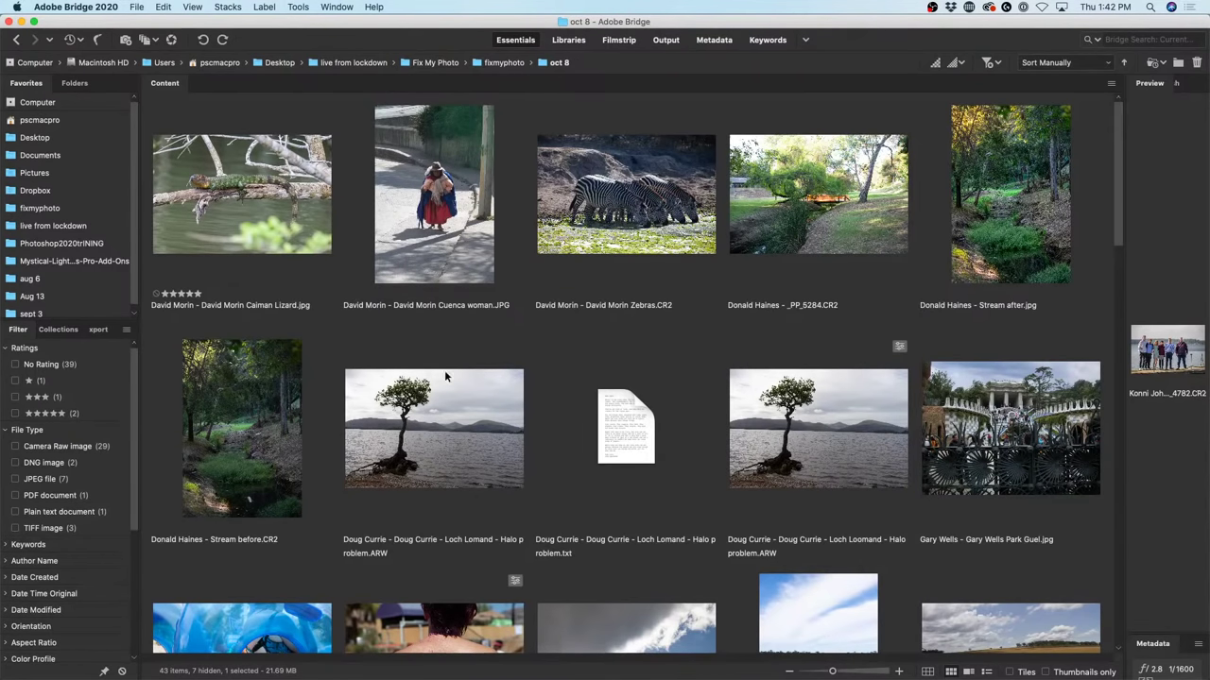
Compare Stream before.CR2 and Stream after.jpg in full-screen preview, then exit the preview.
click(995, 213)
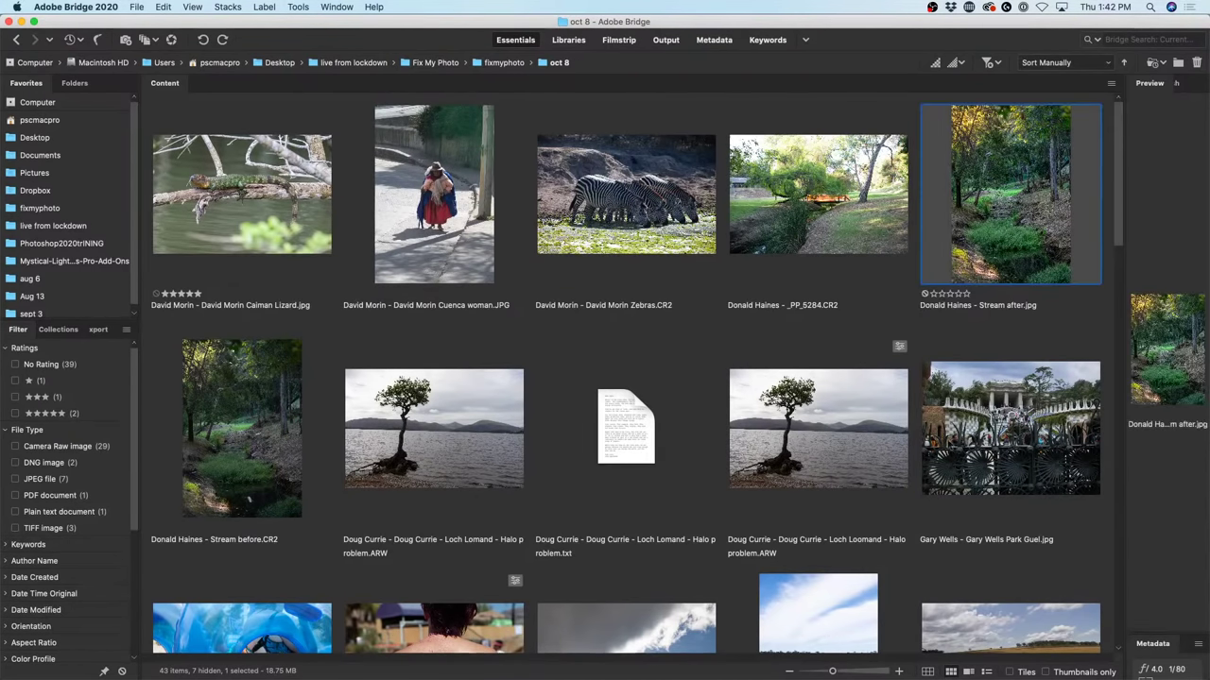
click(262, 457)
key(space)
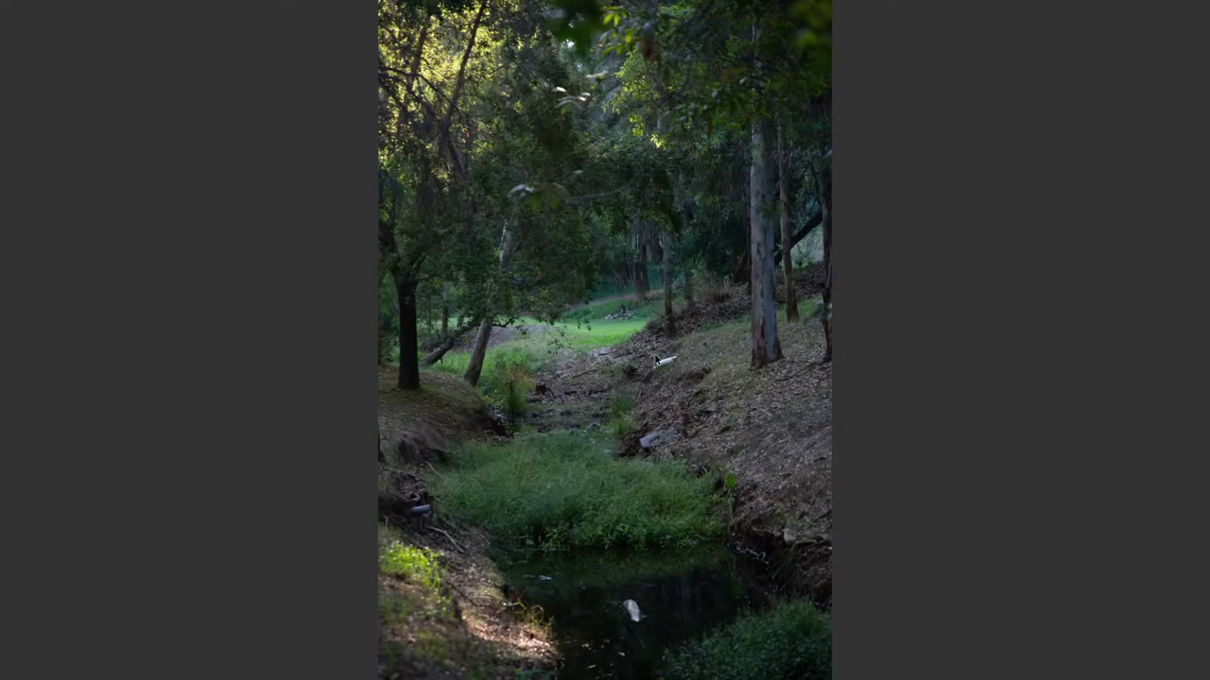
key(Left)
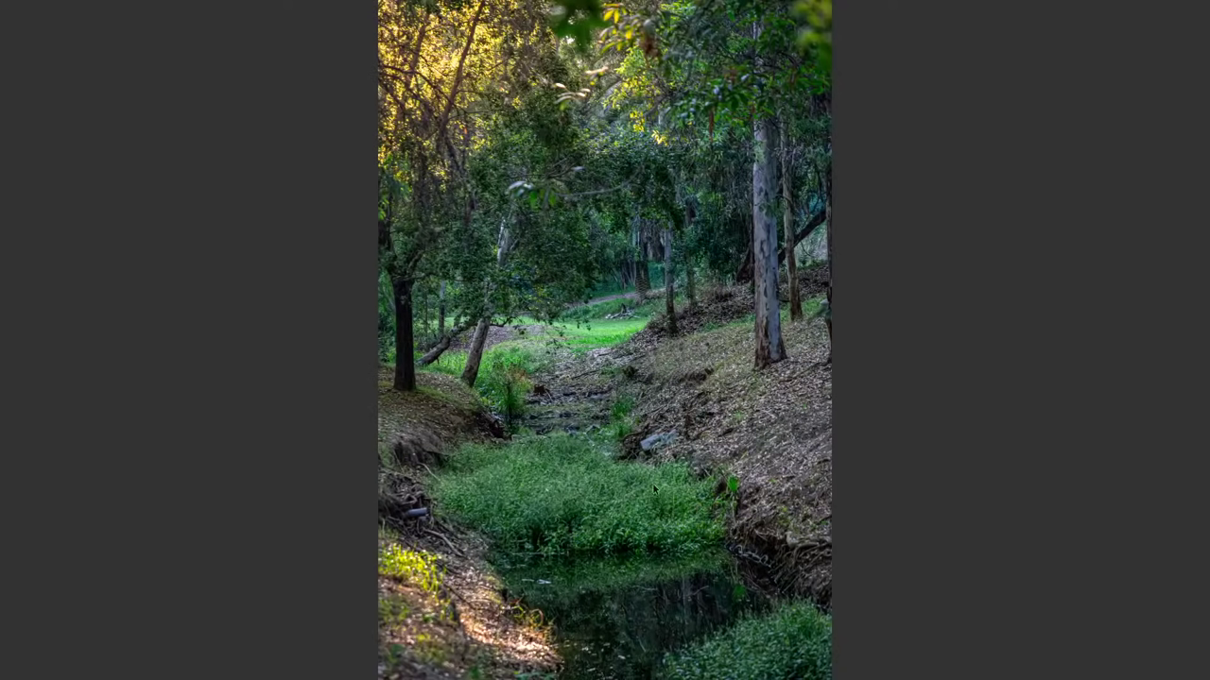
key(Right)
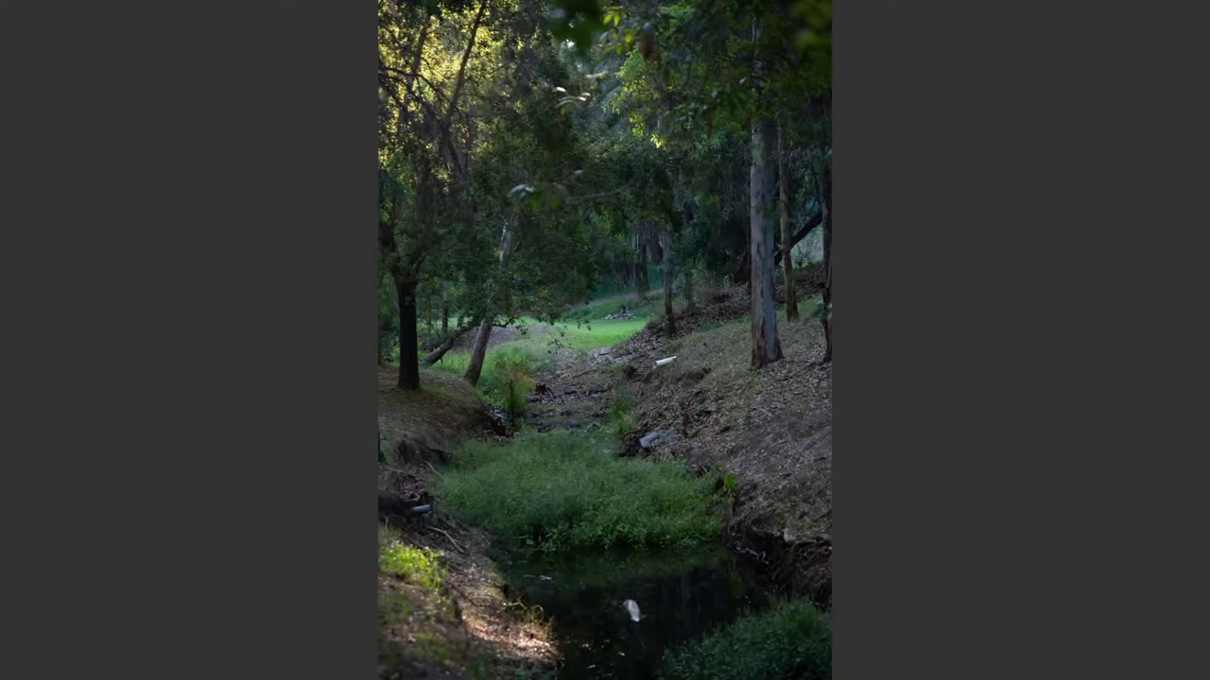
key(backslash)
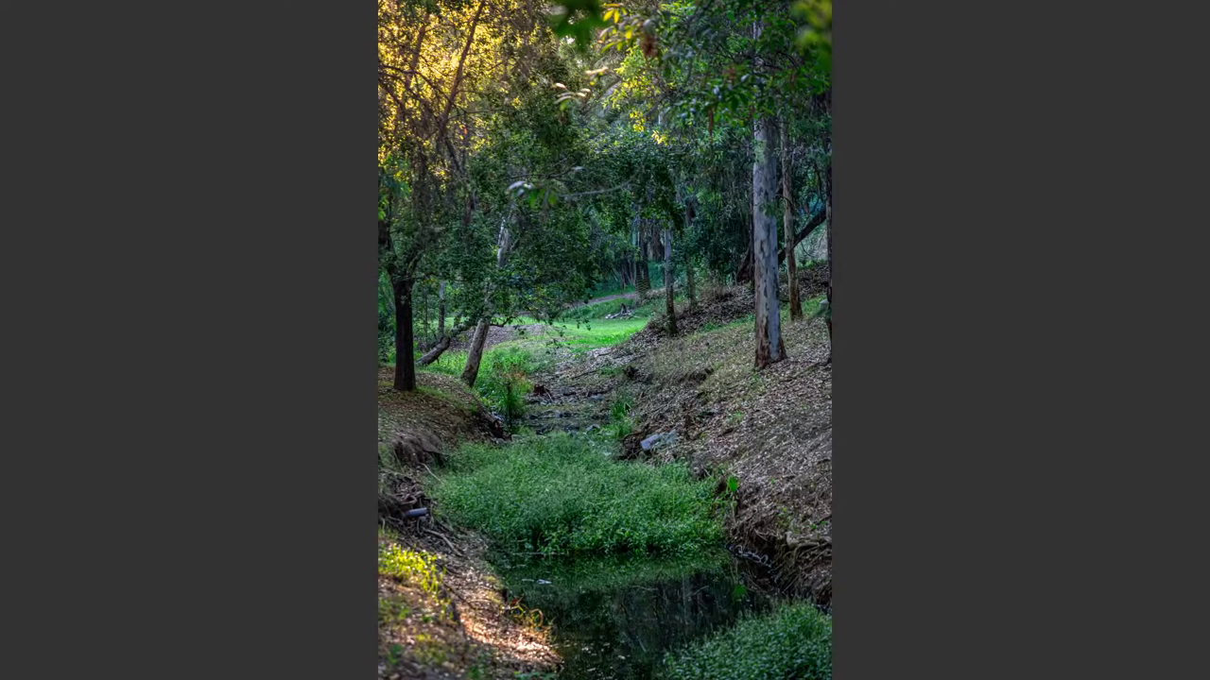
key(backslash)
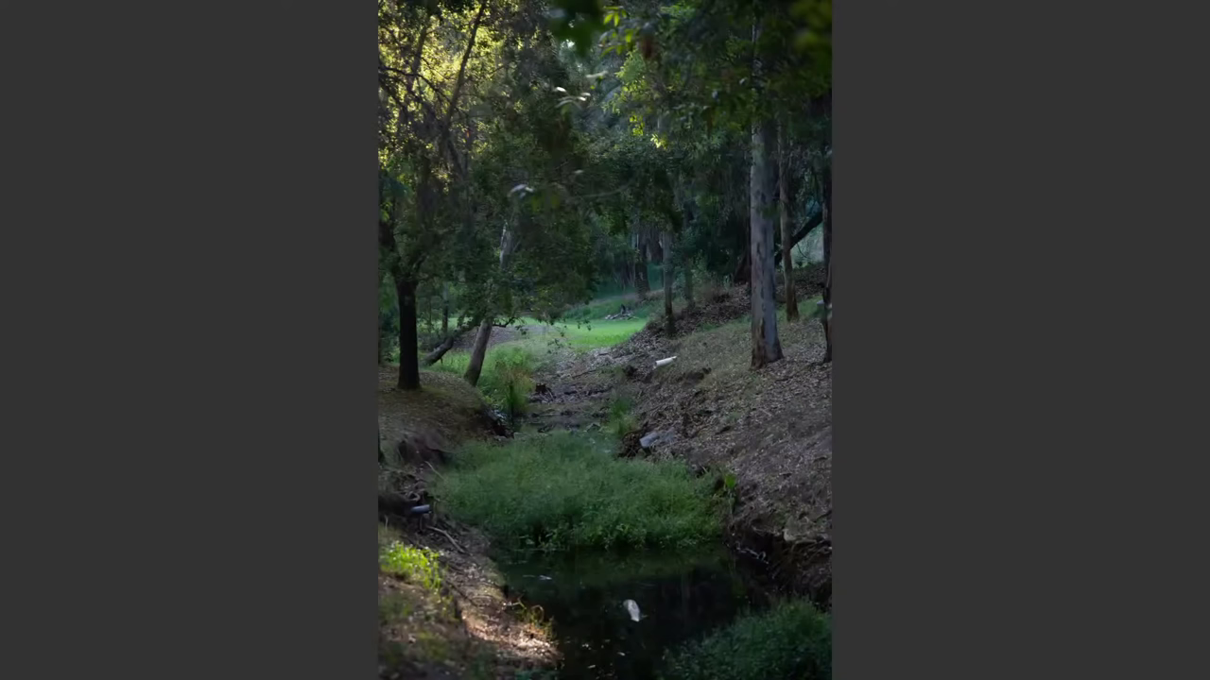
key(space)
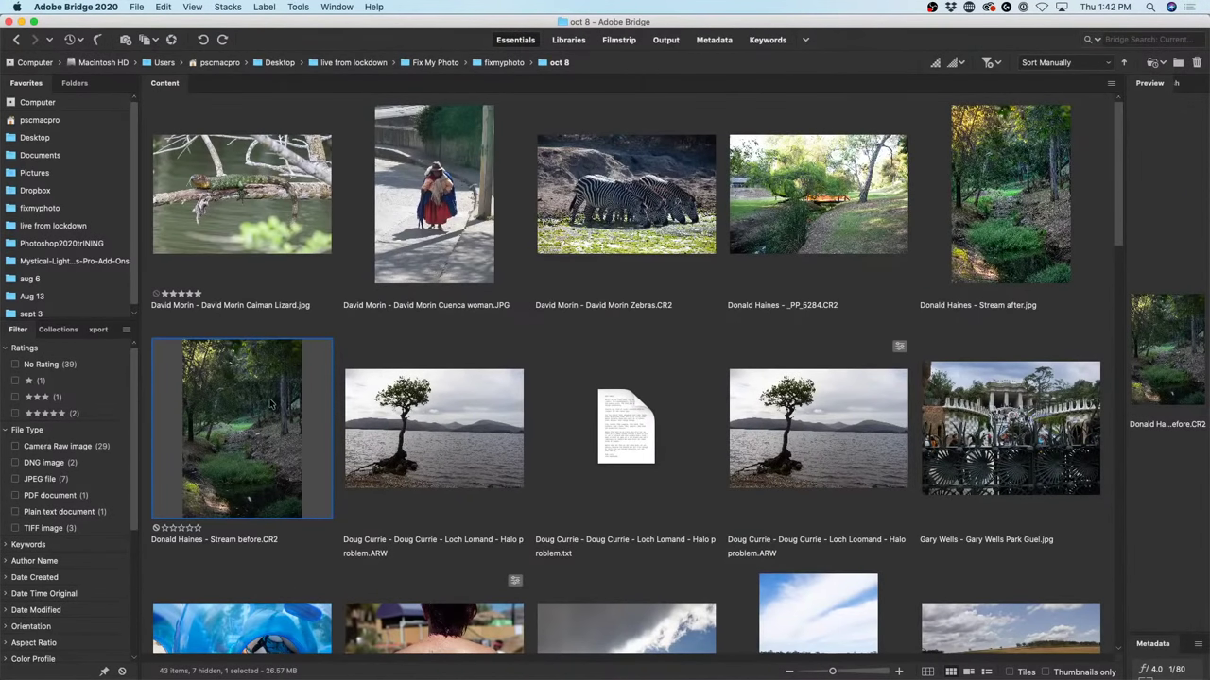
Open Stream before.CR2 in Camera Raw, then zoom to 100% on the pipe and back out.
double_click(243, 417)
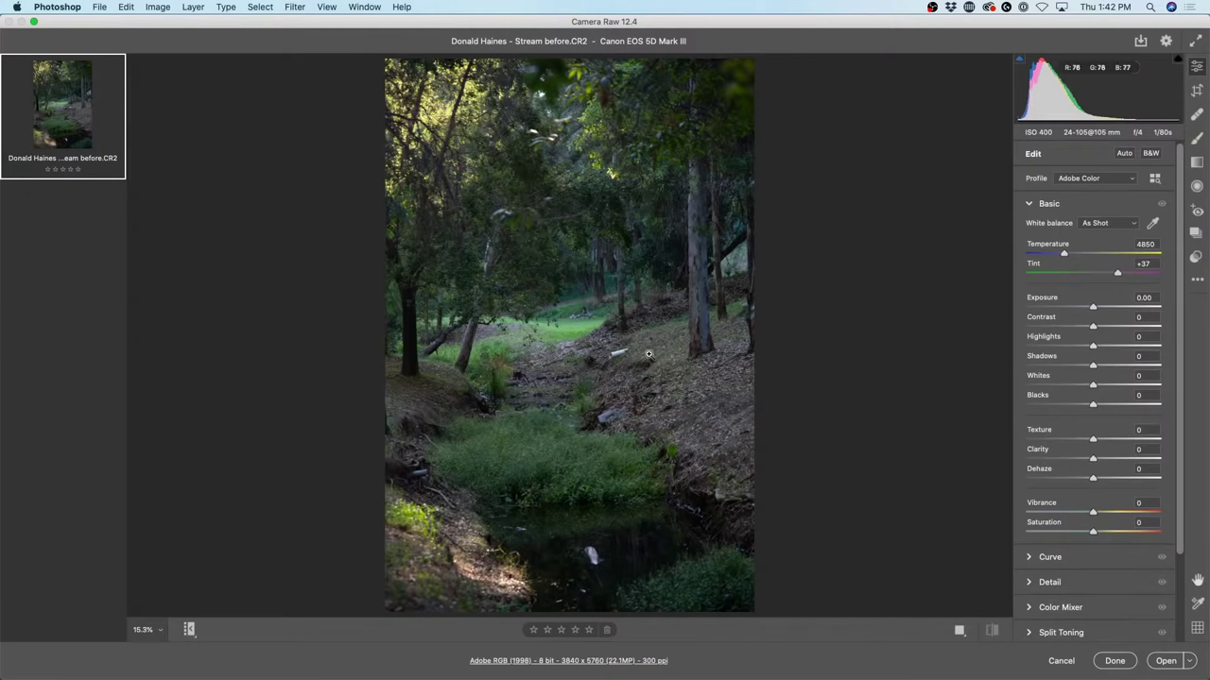
click(615, 350)
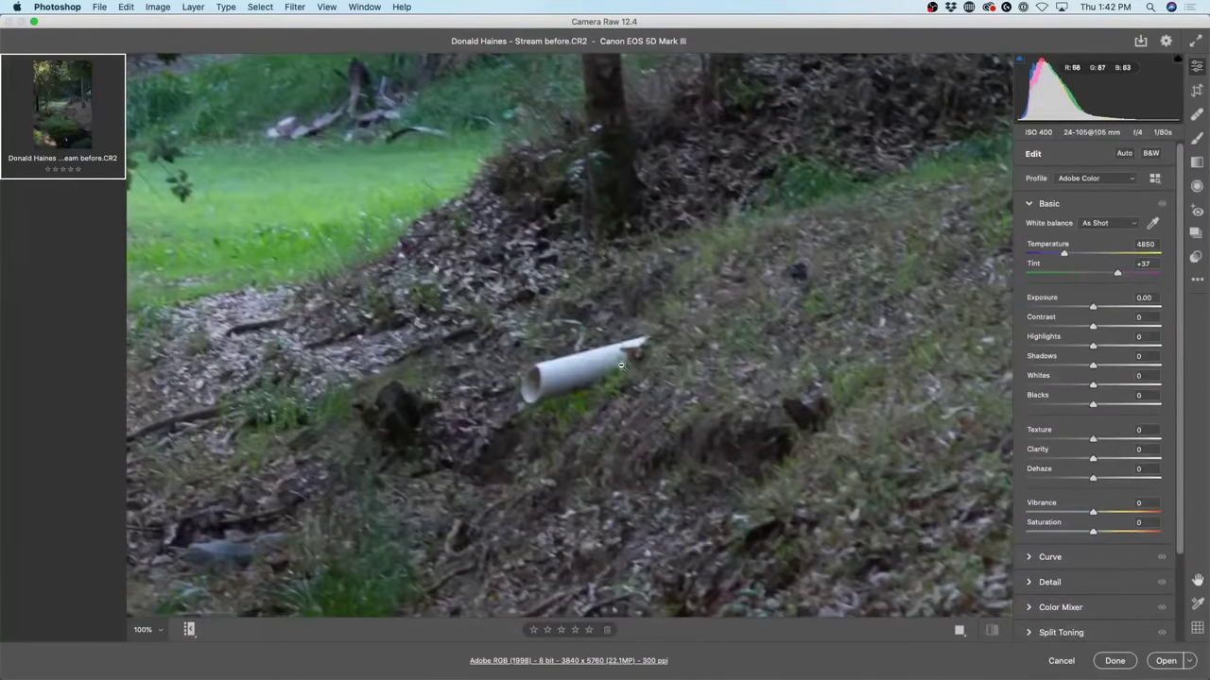
click(545, 246)
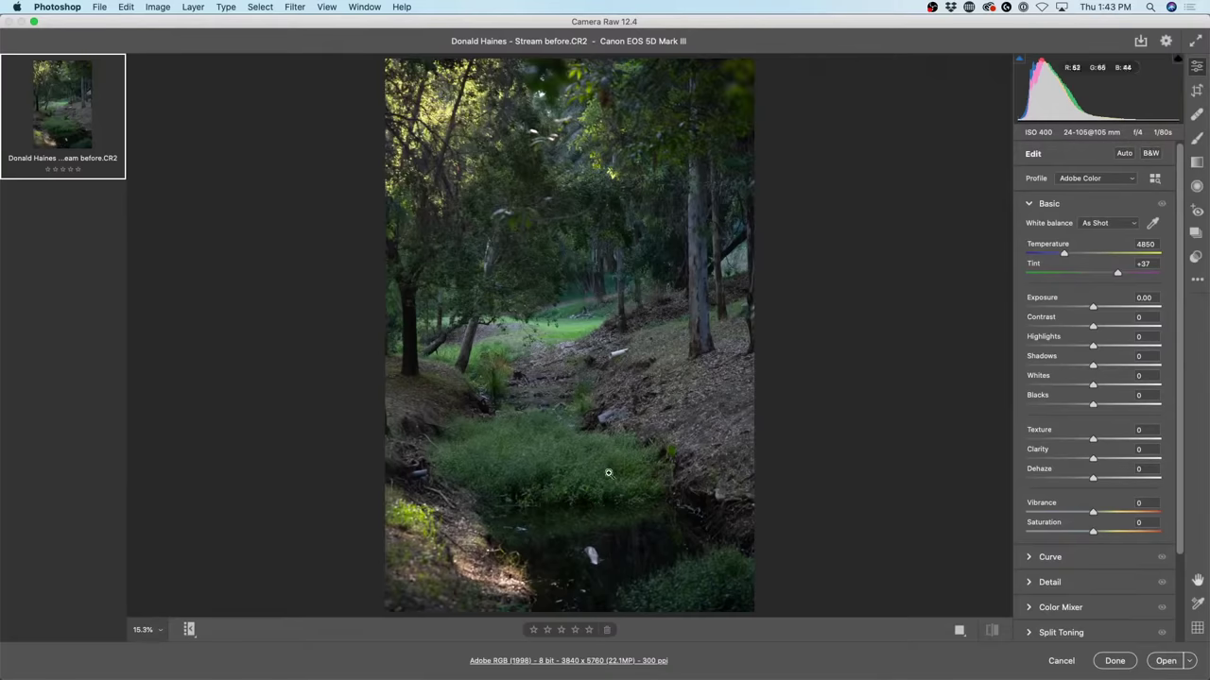
Zoom to 100% and pan to the white pipe, zoom out, then zoom in on the creek bank.
click(543, 326)
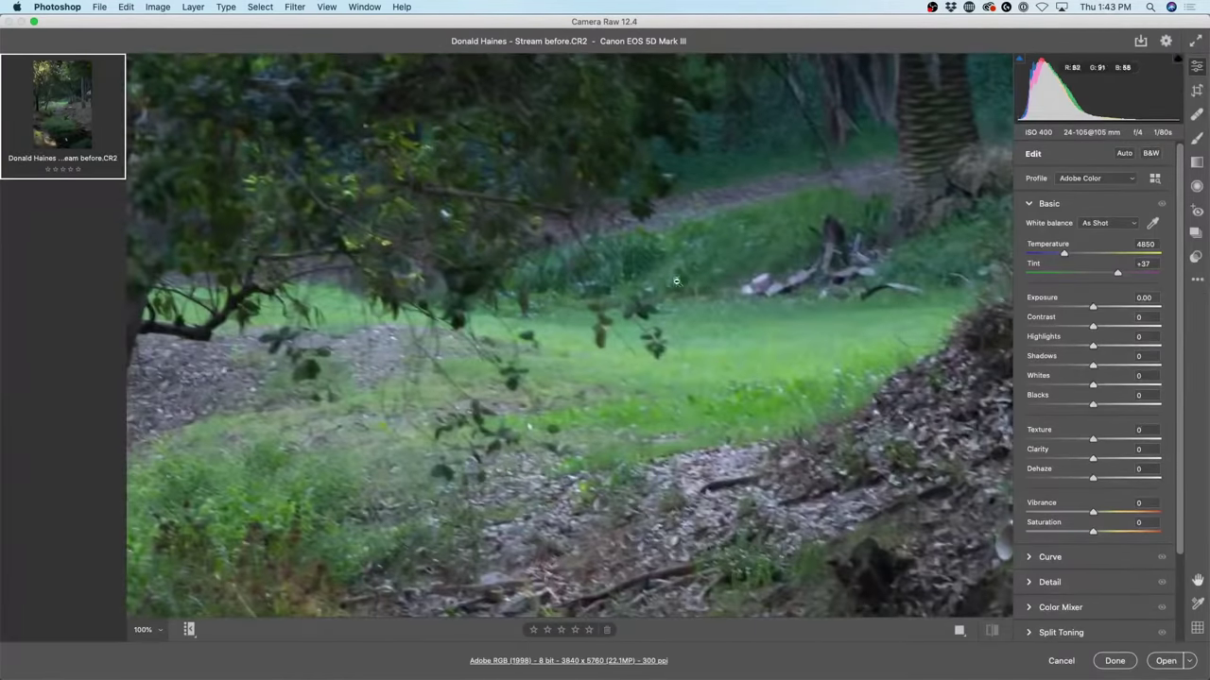
drag(764, 383, 492, 170)
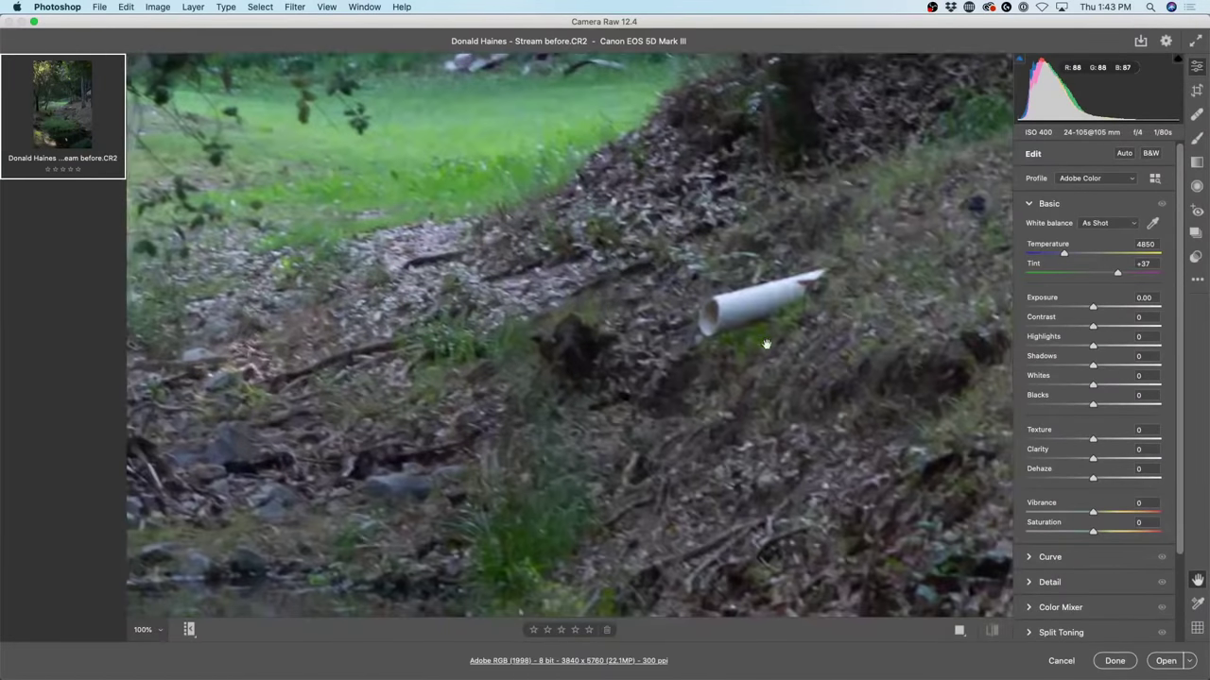
drag(766, 343, 645, 242)
click(645, 242)
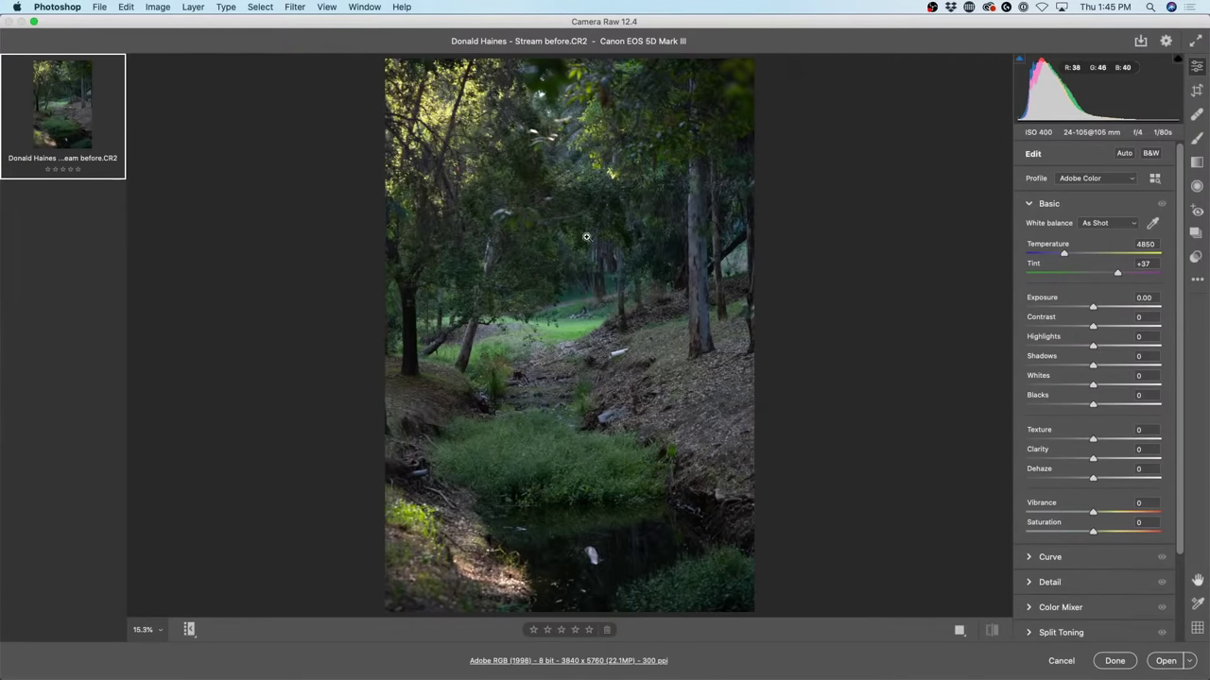
click(601, 344)
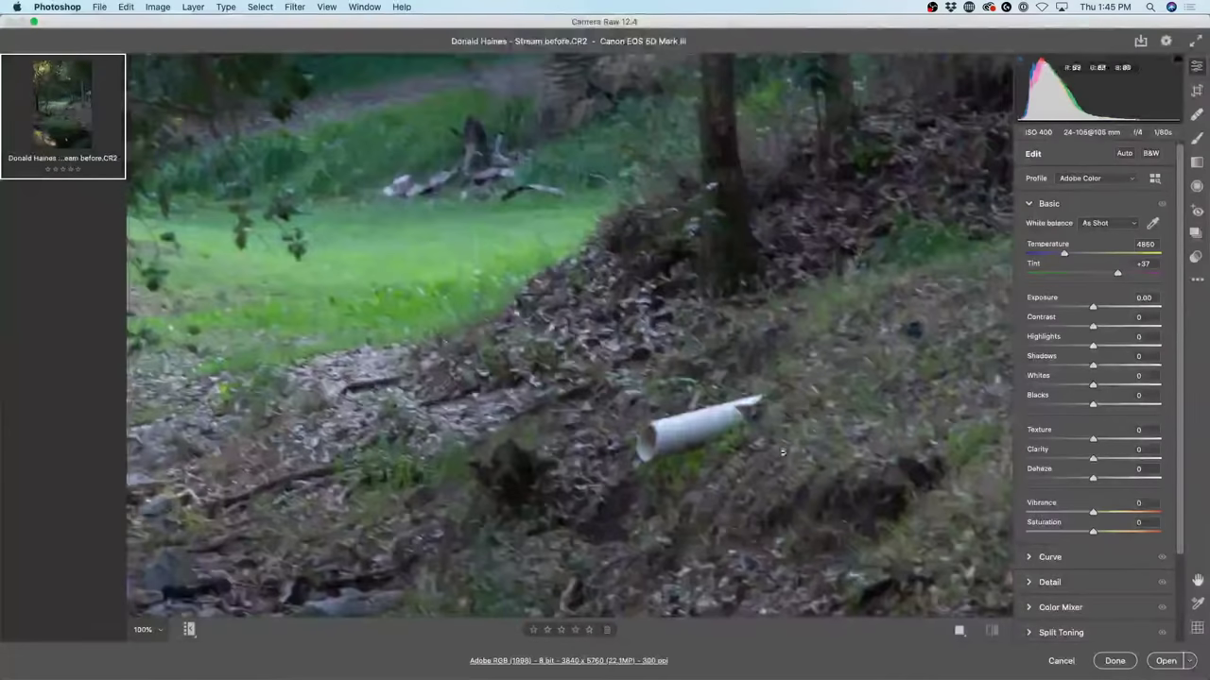
Heal out the white pipe on the creek bank with a Heal-type spot at brush size 10.
scroll(649, 369, down, 5)
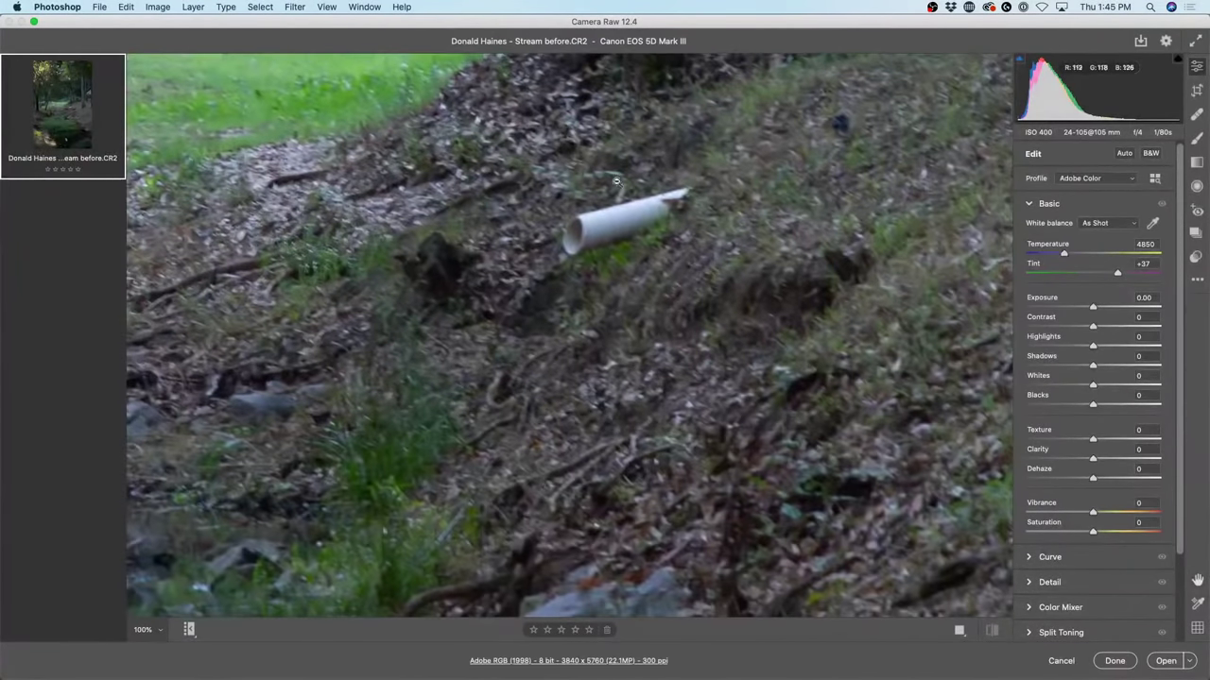
click(1194, 117)
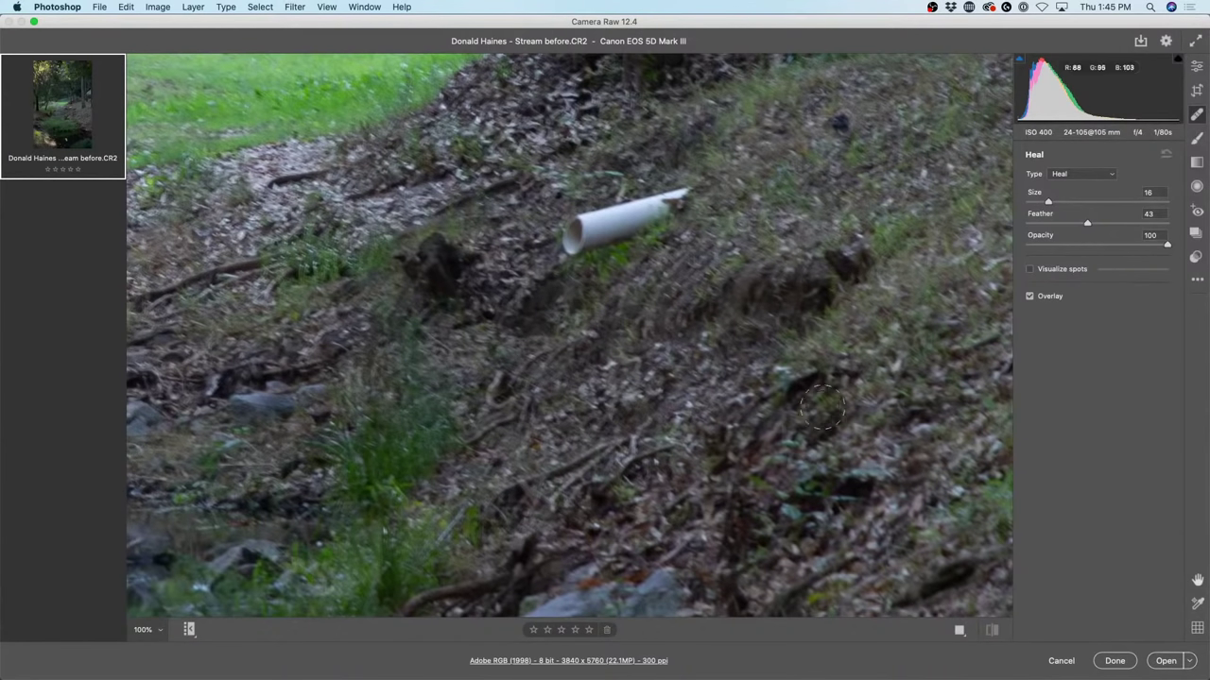
click(1081, 176)
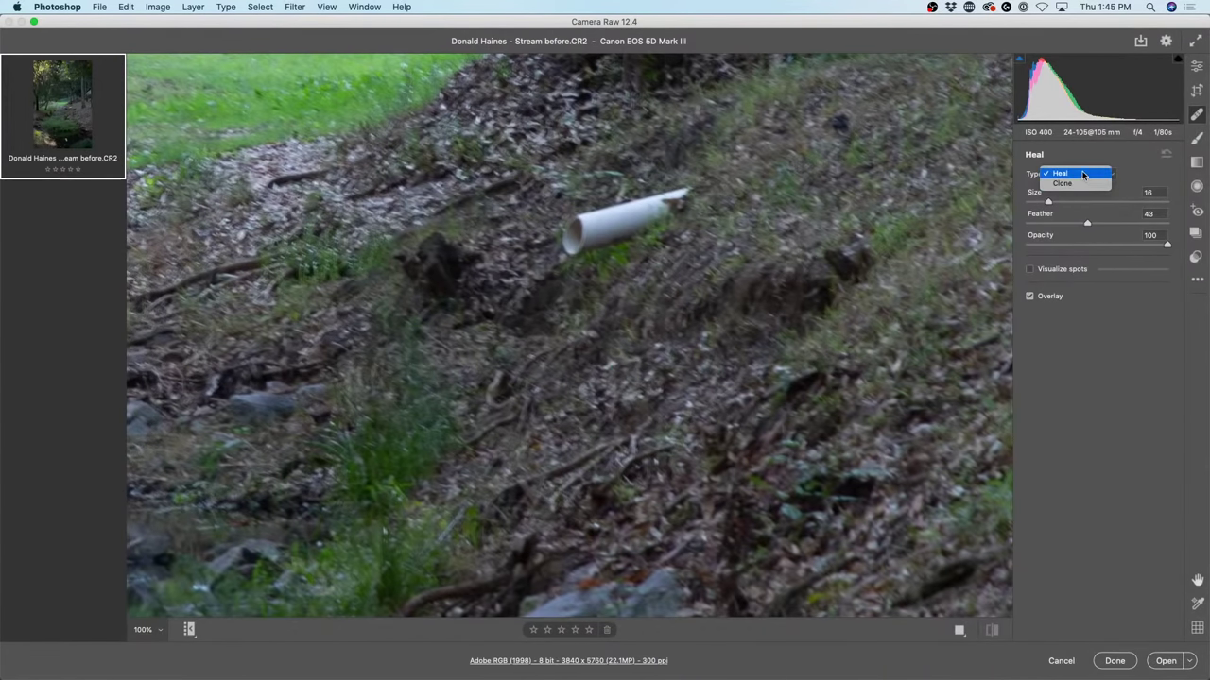
click(1079, 175)
drag(685, 197, 555, 243)
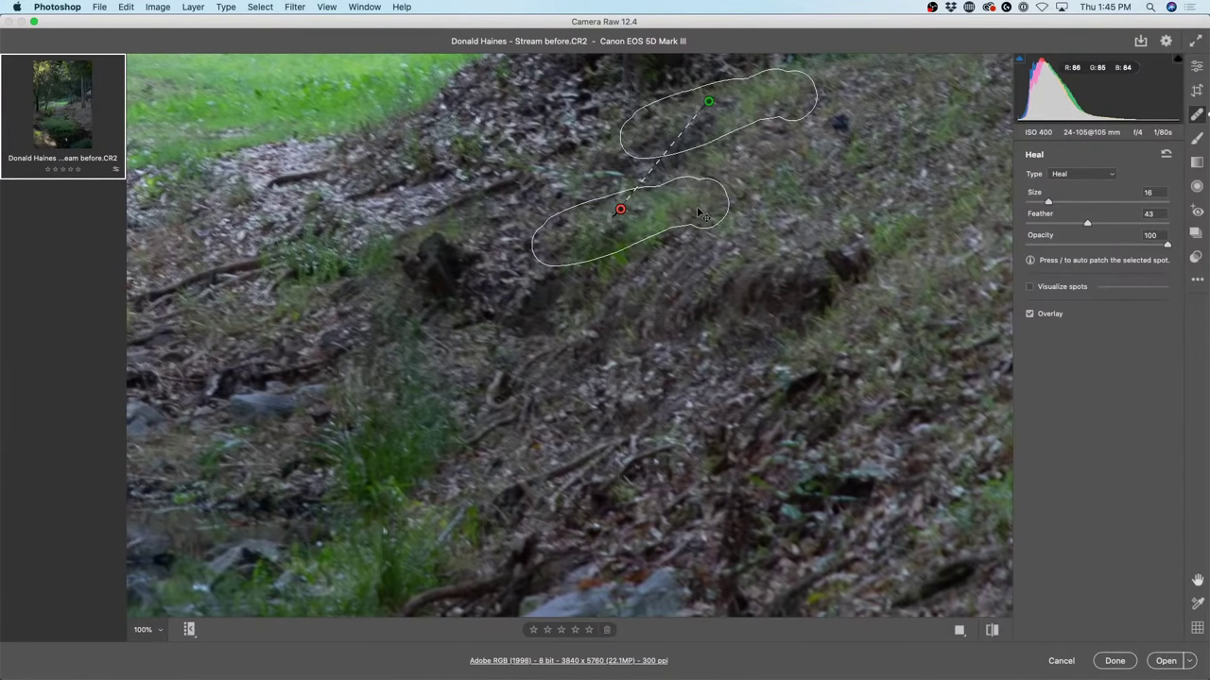
key(bracketleft)
key(bracketleft)
key(bracketleft)
click(1196, 66)
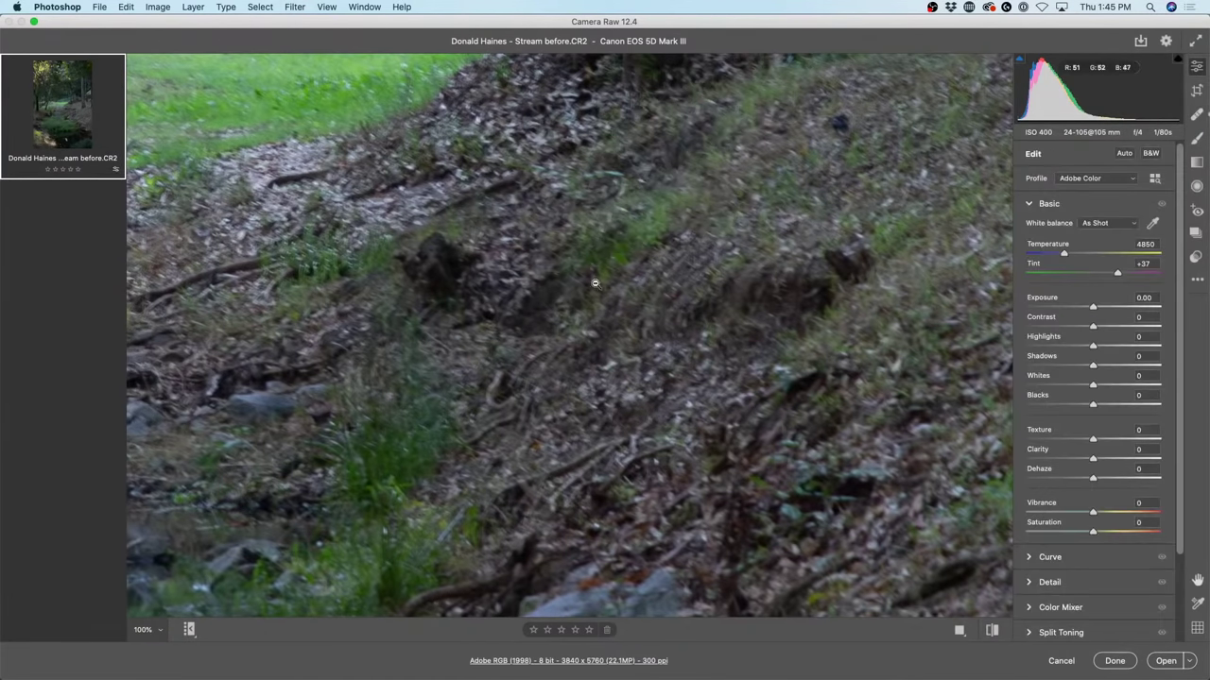
click(594, 282)
Zoom to full size on the stream and heal the white speck, picking a new source with /.
click(613, 563)
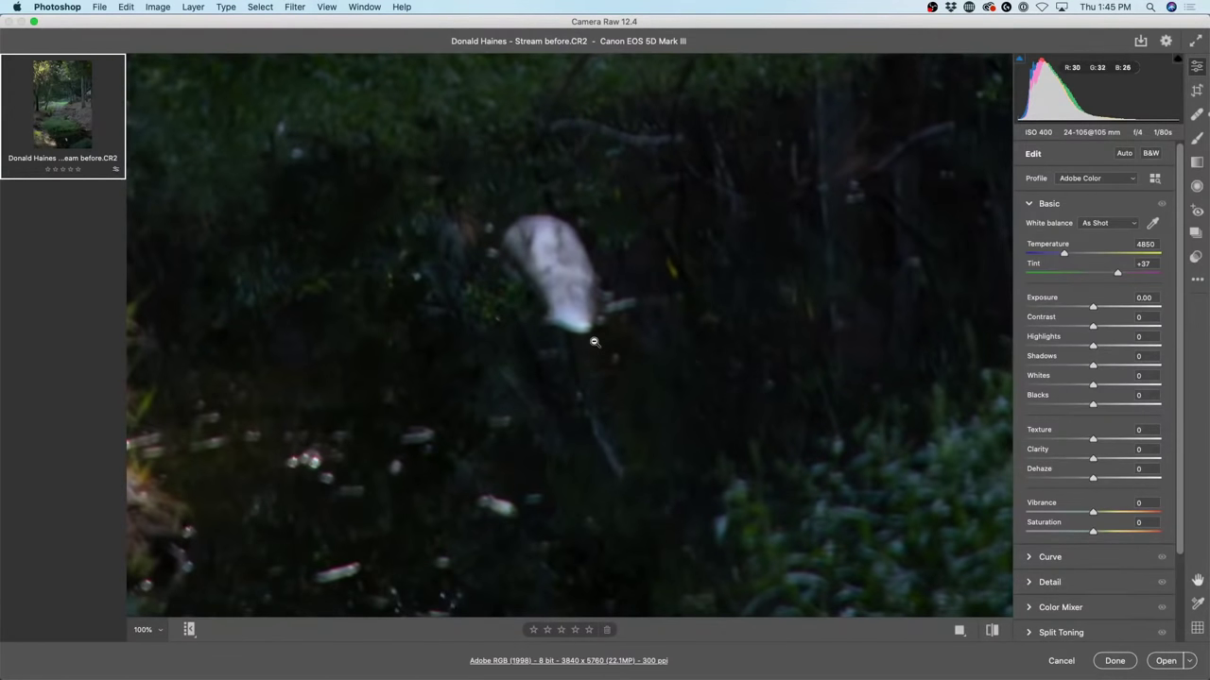
click(593, 341)
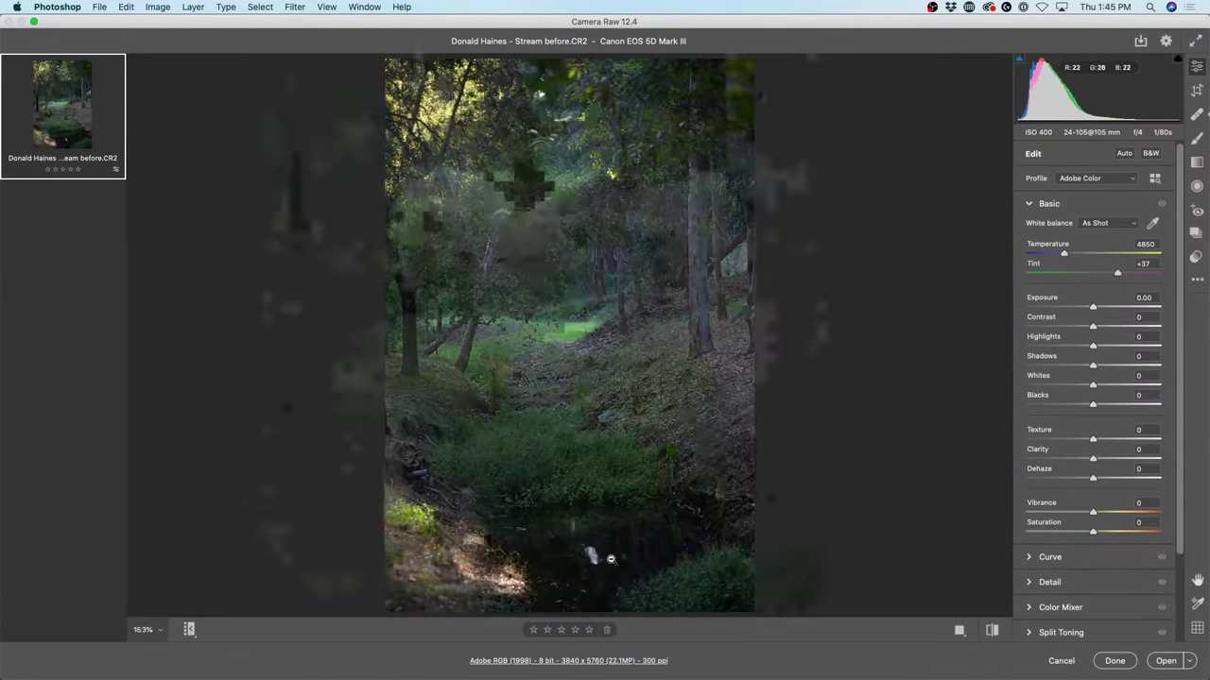
click(611, 559)
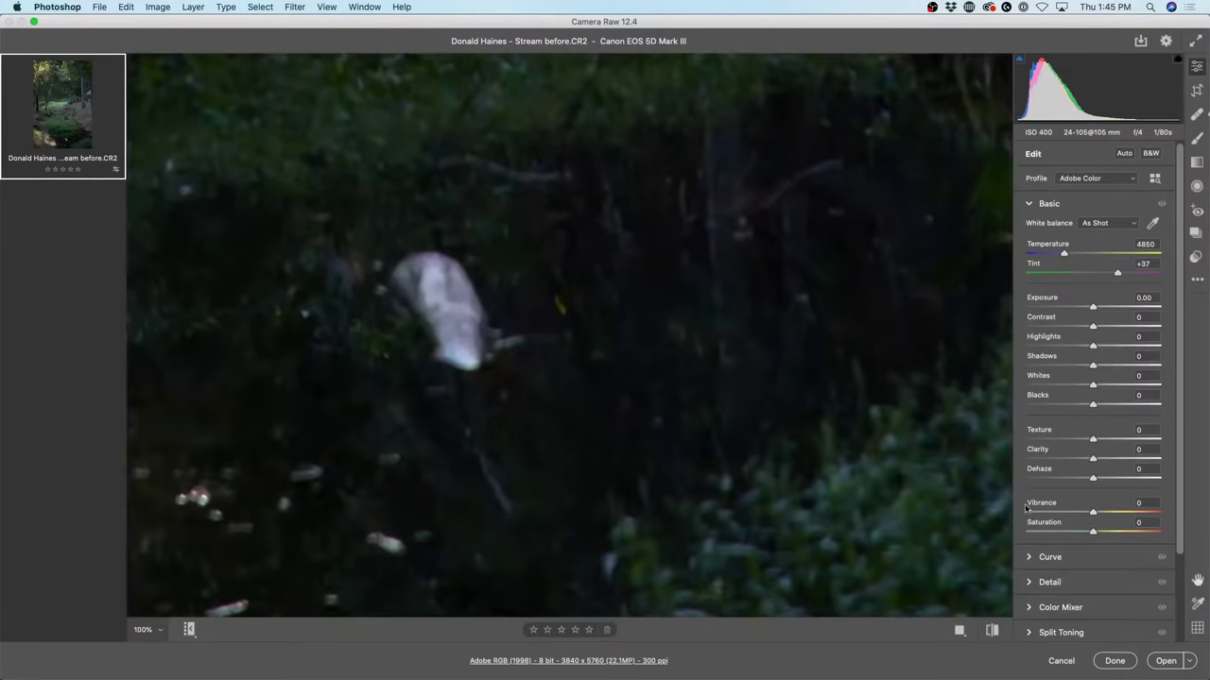
click(1196, 116)
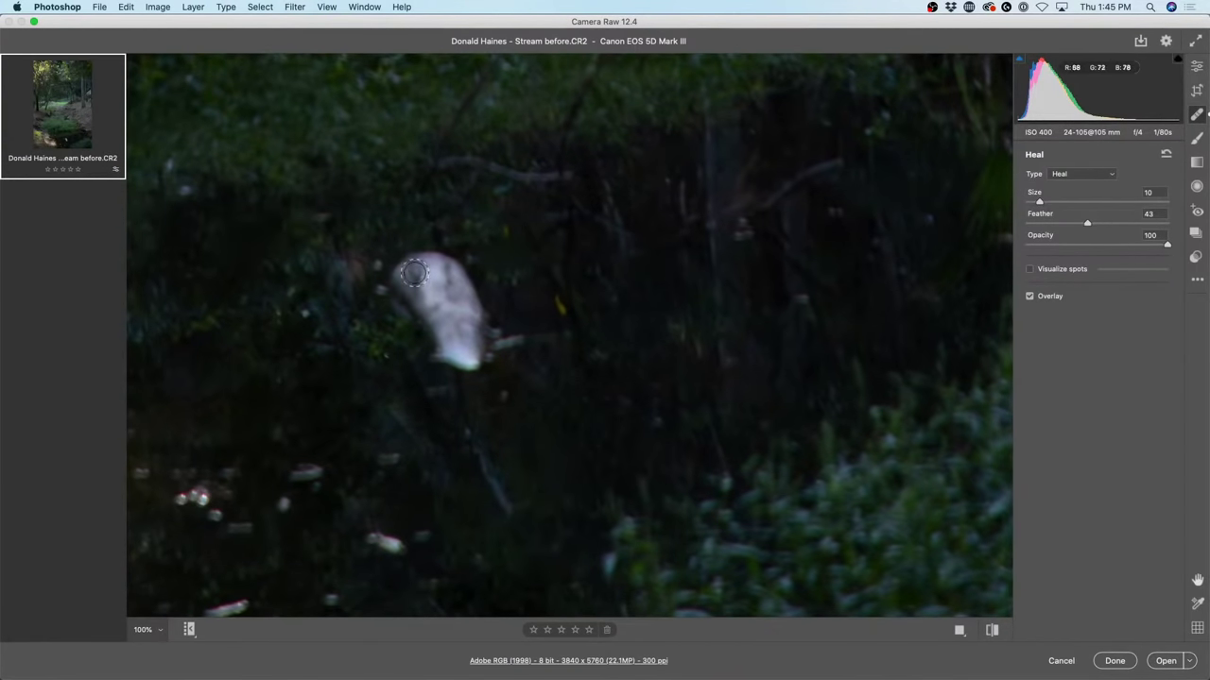
mouse_move(415, 273)
mouse_down()
mouse_move(455, 359)
mouse_move(481, 351)
mouse_move(464, 292)
mouse_move(420, 249)
mouse_move(450, 324)
mouse_move(452, 305)
mouse_move(404, 265)
mouse_move(432, 375)
mouse_move(472, 381)
mouse_move(486, 338)
mouse_move(455, 268)
mouse_up()
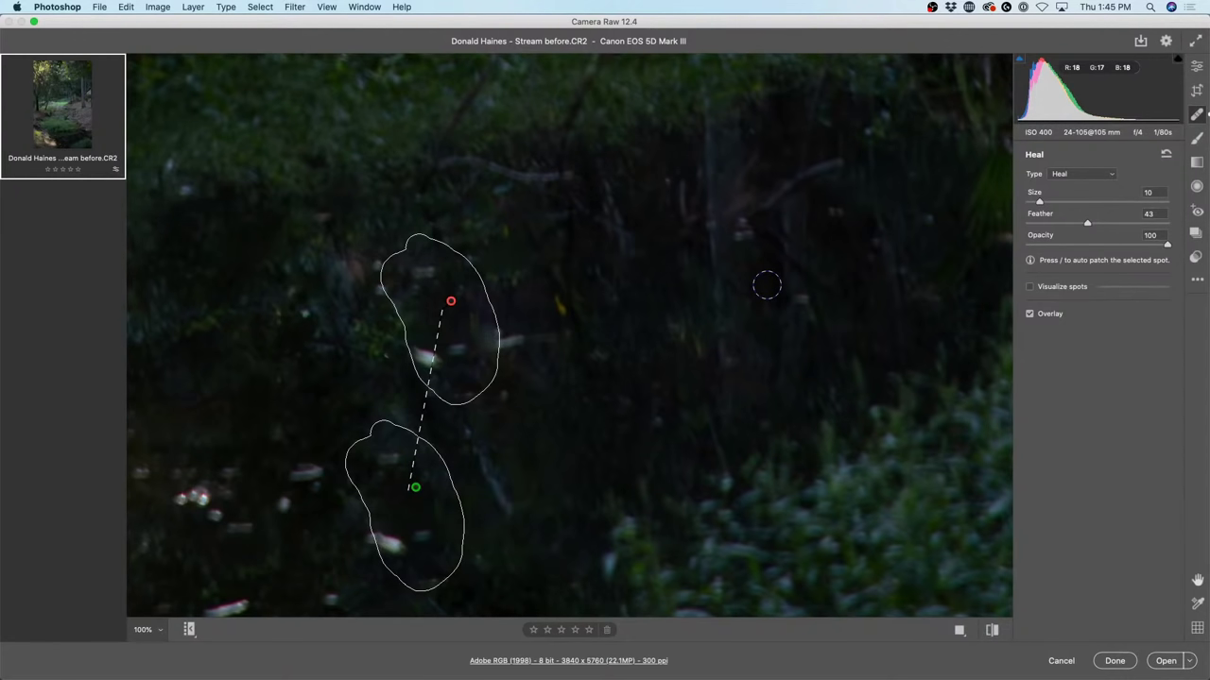
key(slash)
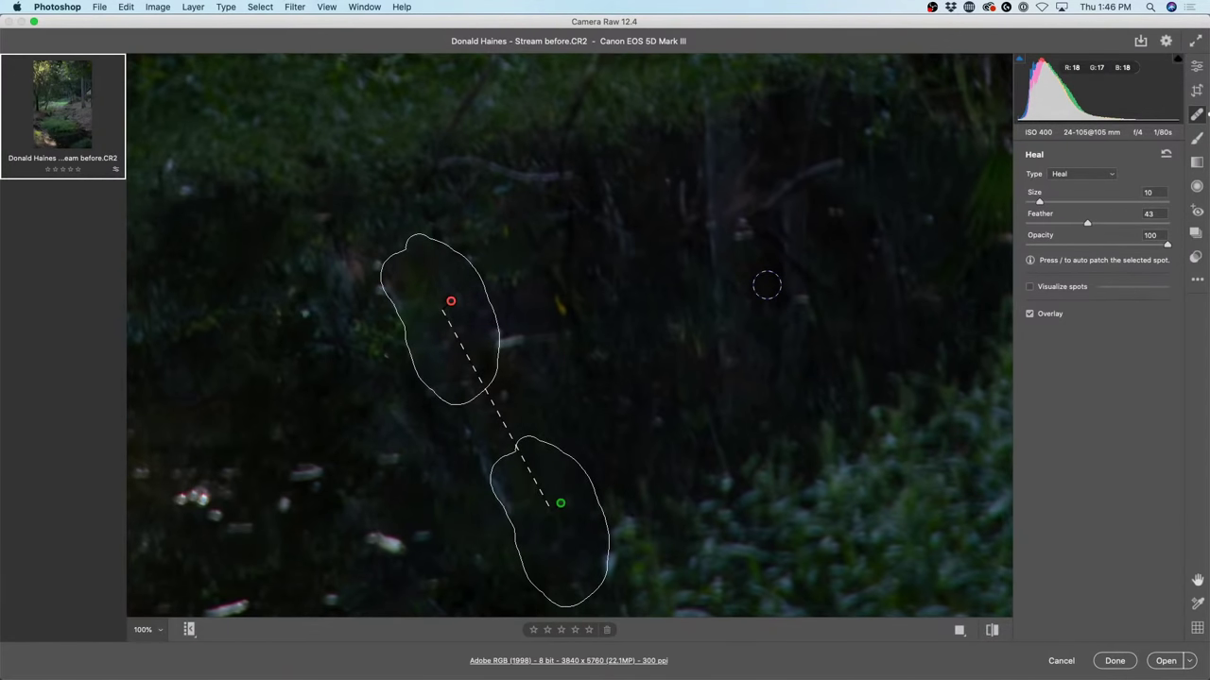
key(slash)
key(slash)
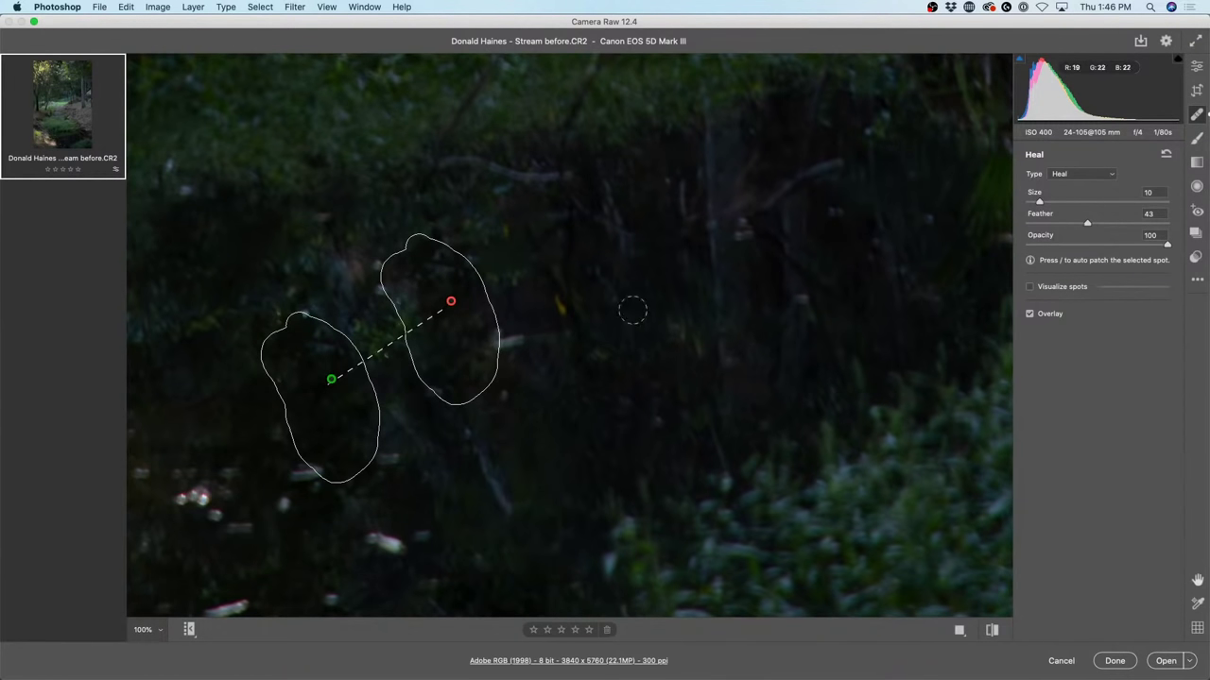
click(1196, 67)
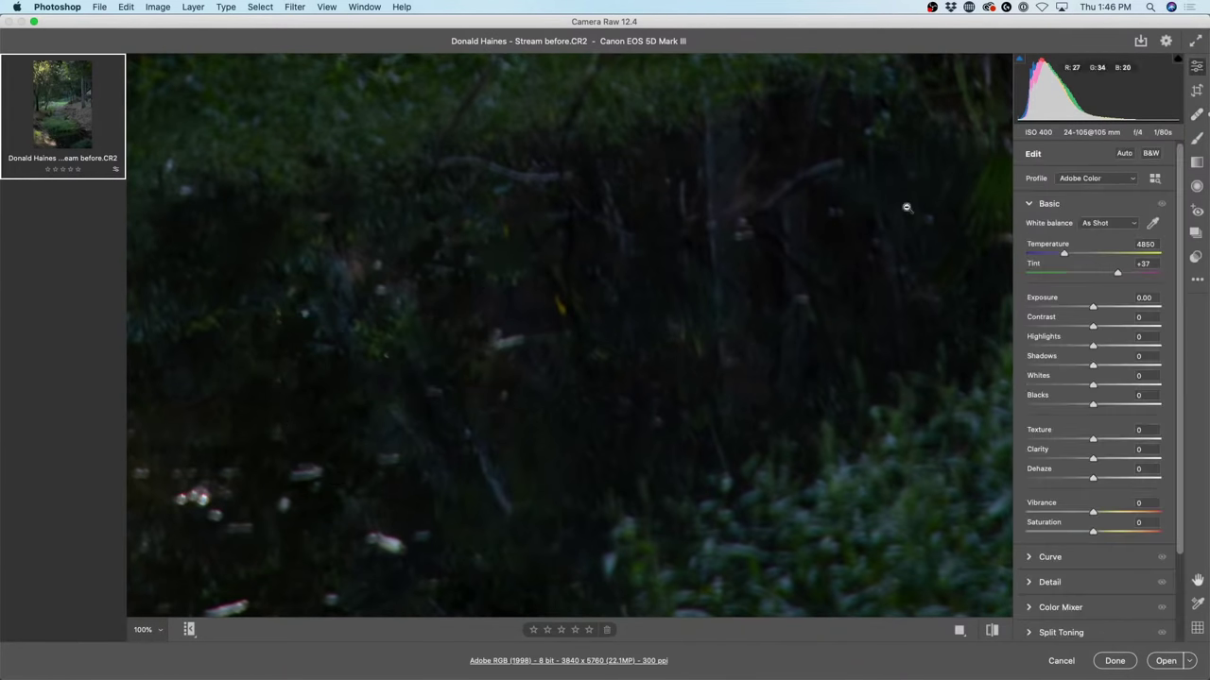
Set the preview zoom level to Fit in View.
click(158, 633)
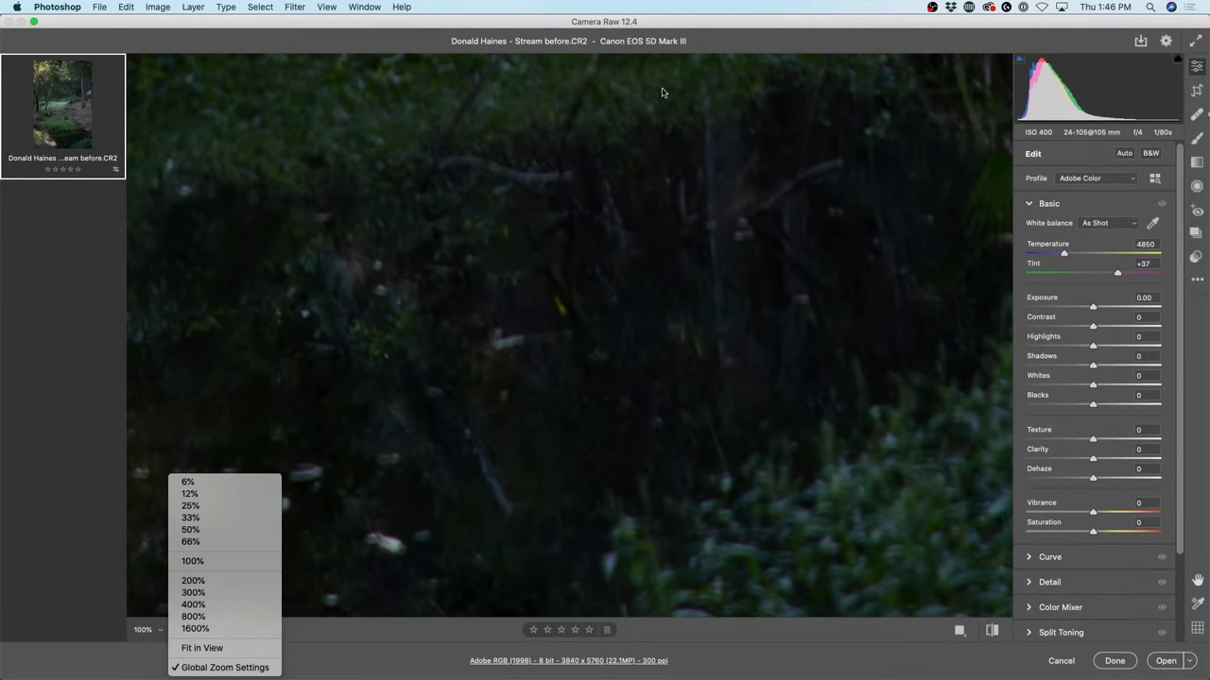
click(222, 561)
drag(661, 278, 633, 288)
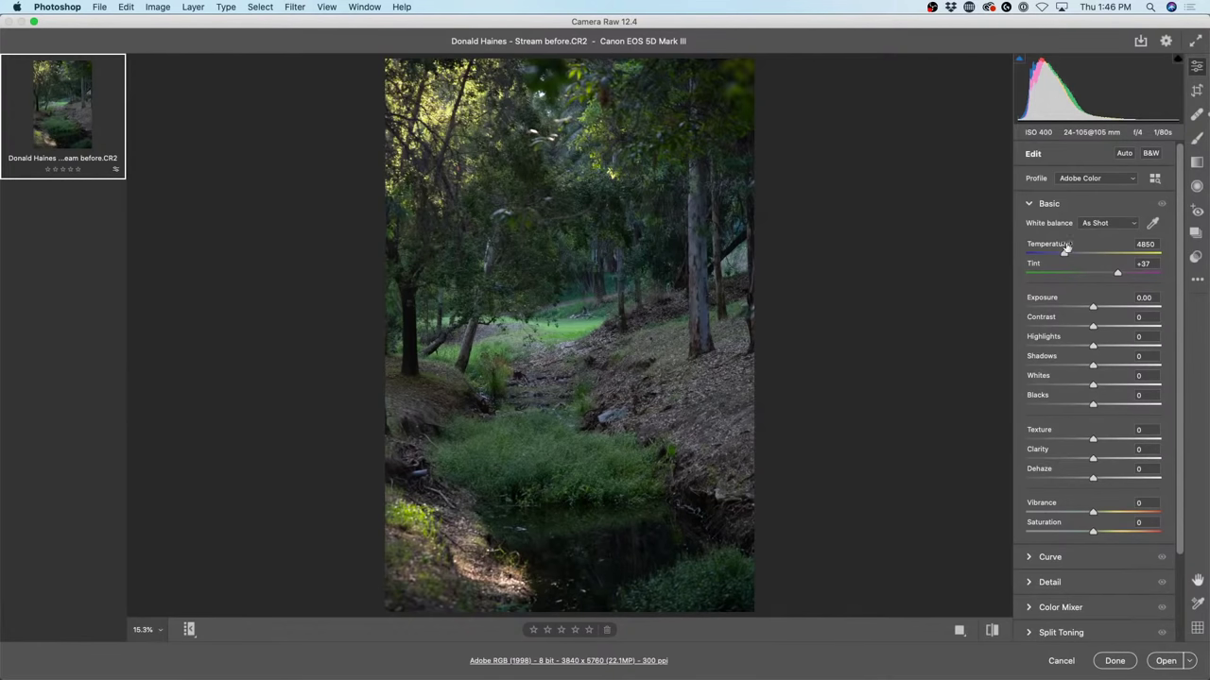
Set Temperature to 6450, Exposure to +0.80, Highlights to -100 and Contrast to -9.
mouse_move(1065, 248)
mouse_down()
mouse_move(1066, 258)
mouse_move(1096, 252)
mouse_move(1085, 254)
mouse_up()
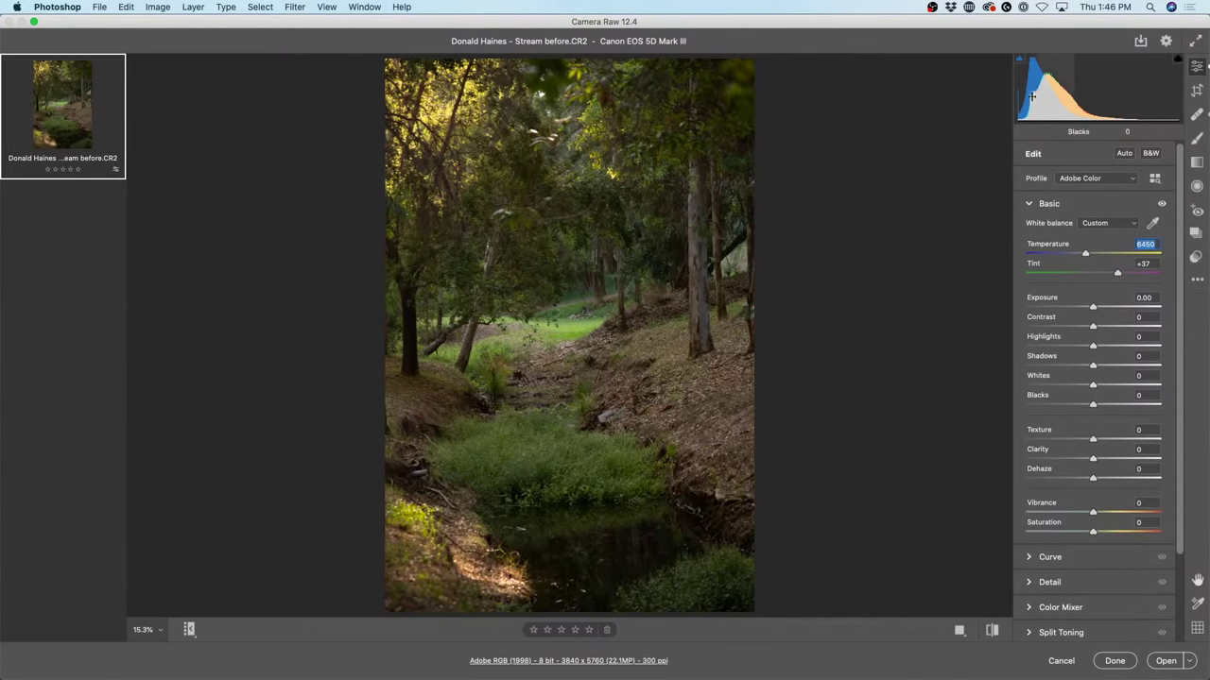
mouse_move(1093, 310)
mouse_down()
mouse_move(1114, 313)
mouse_move(1099, 312)
mouse_up()
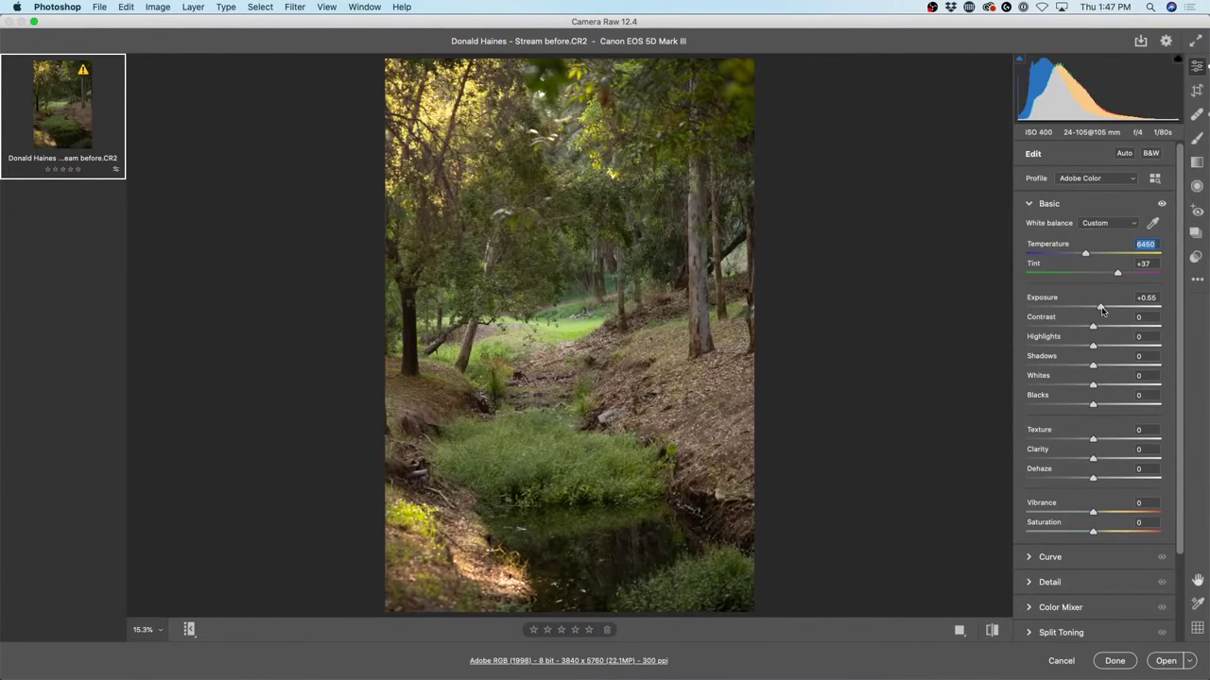
click(1101, 307)
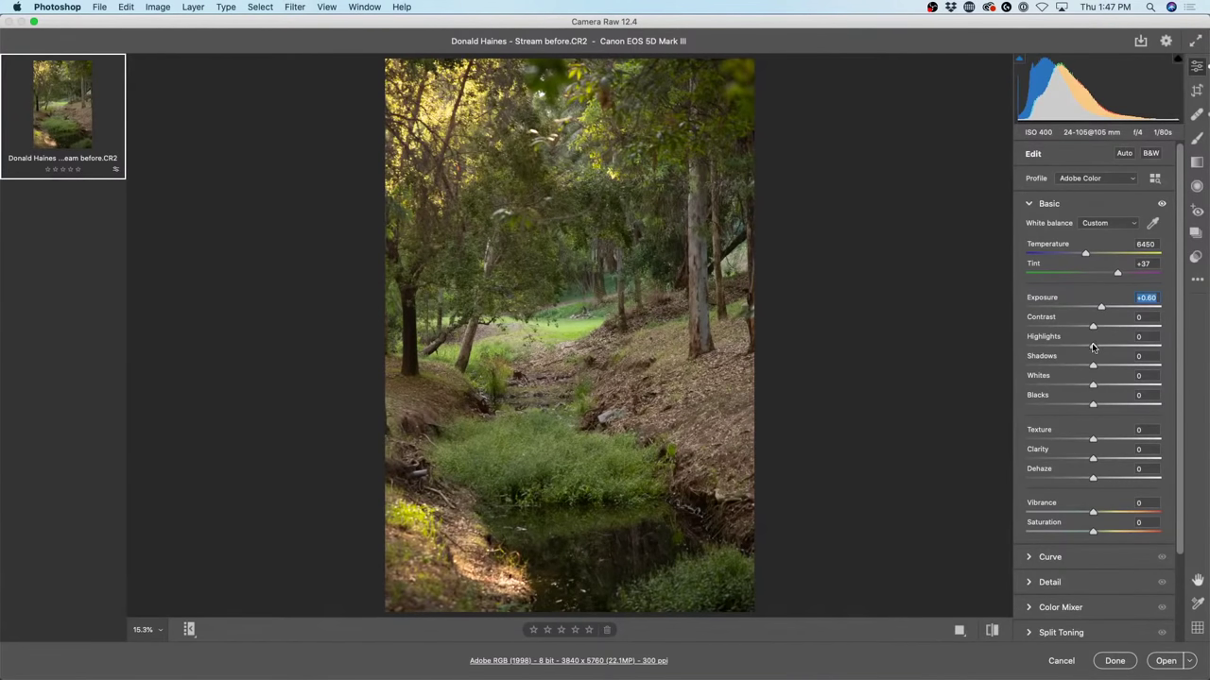
drag(1093, 348, 1024, 348)
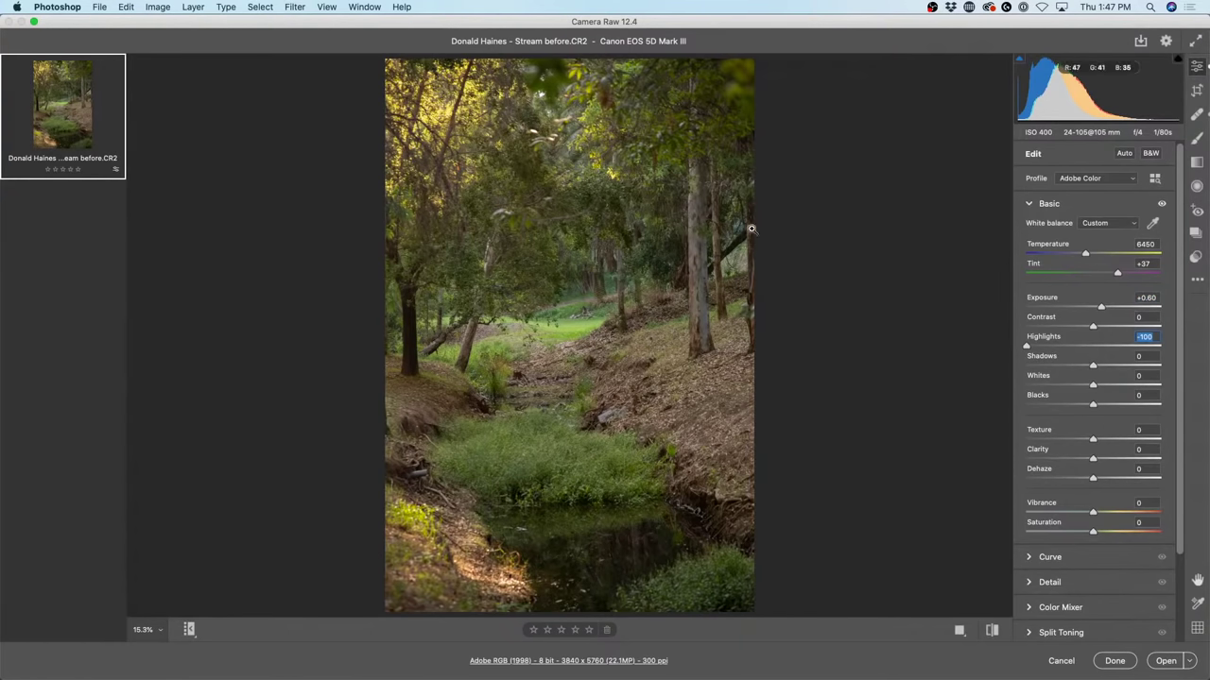
click(1097, 308)
click(1102, 308)
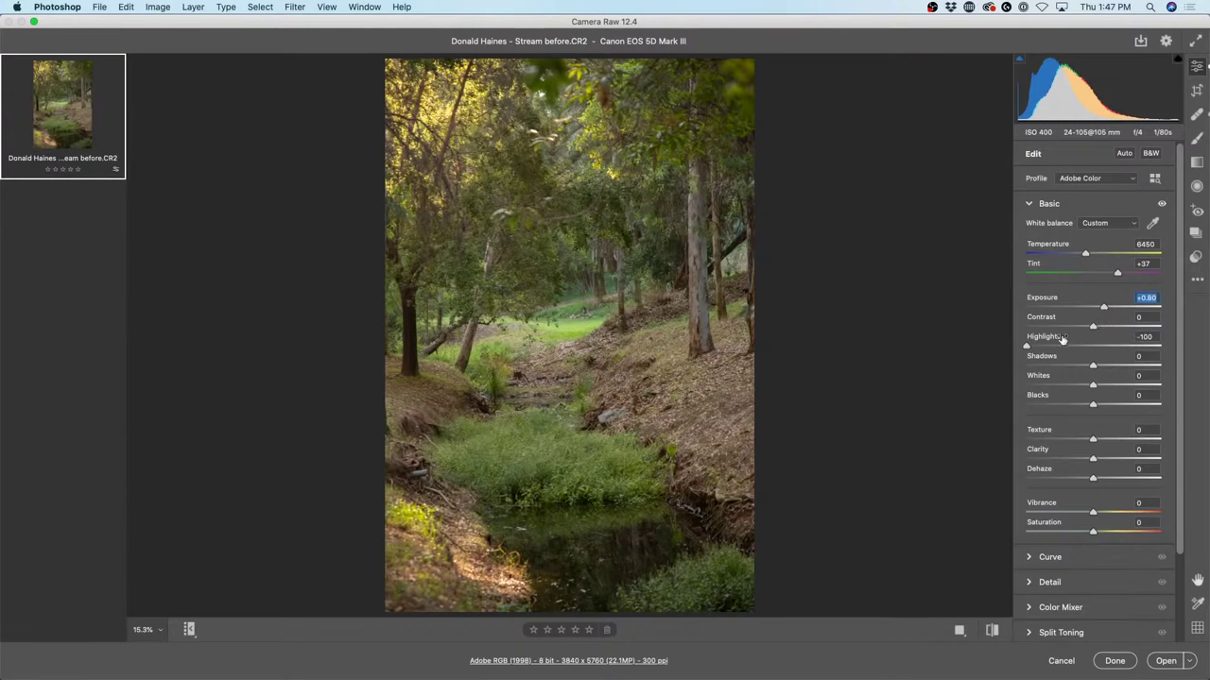
drag(1093, 327, 1104, 367)
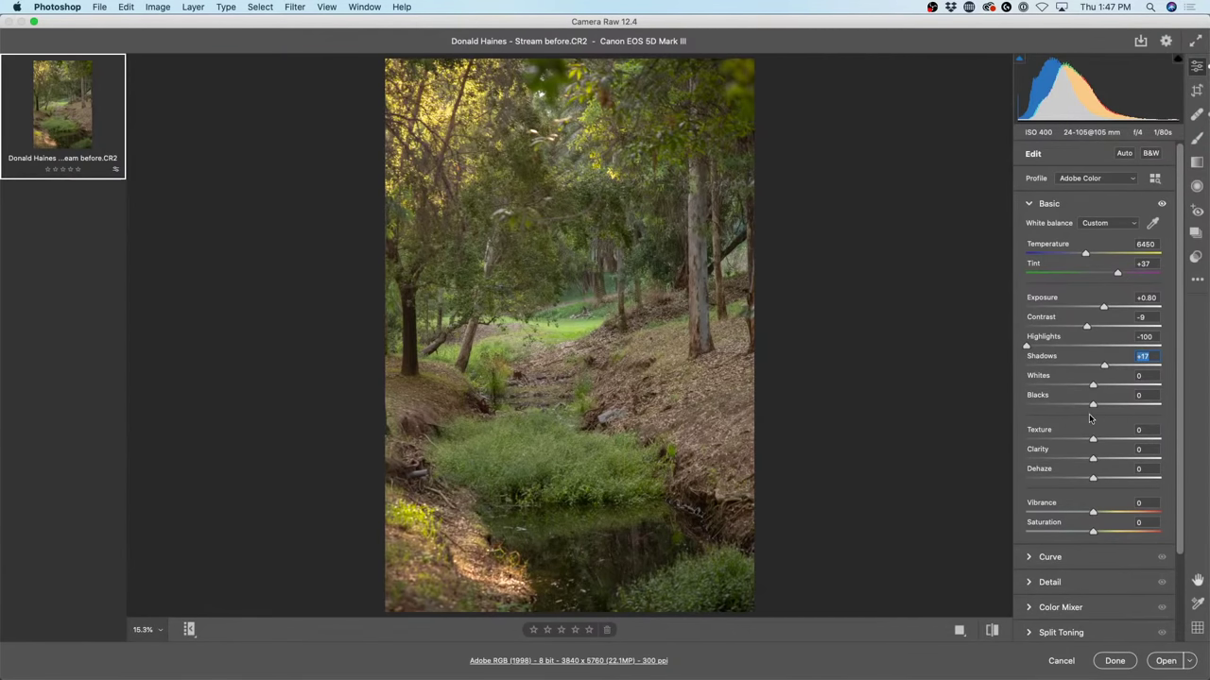
key(alt)
Raise Whites while watching the clipping preview, and darken Blacks to -16.
alt+click(1093, 386)
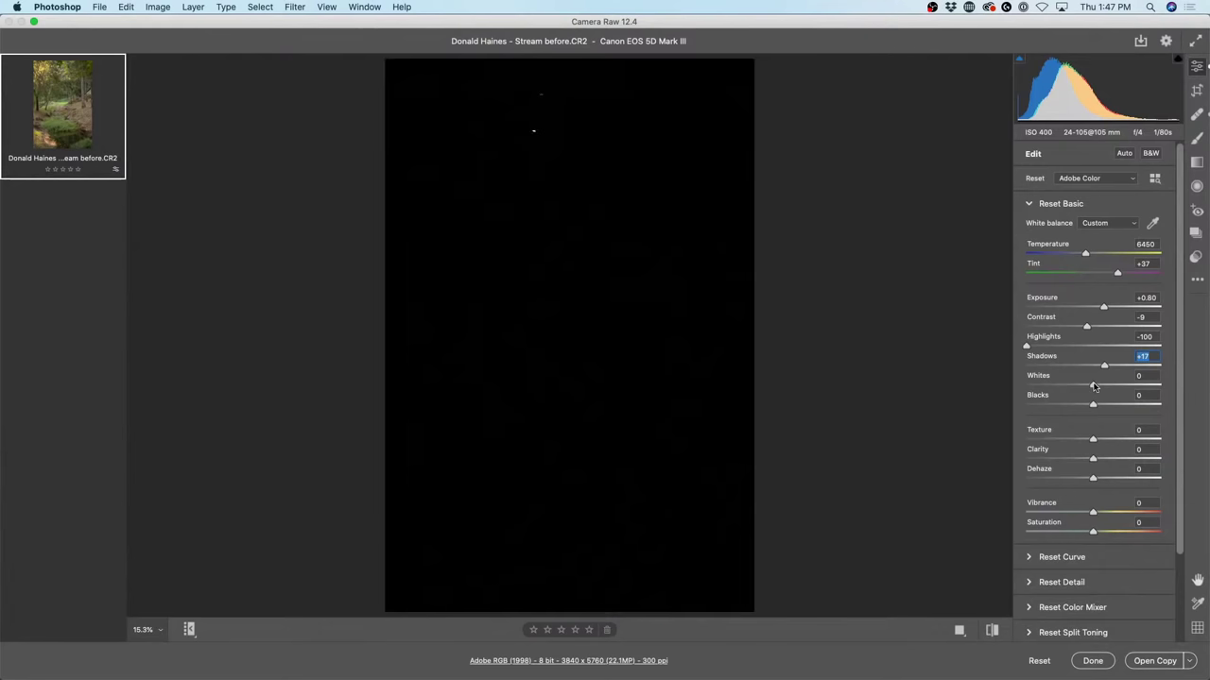
drag(1093, 386, 1120, 395)
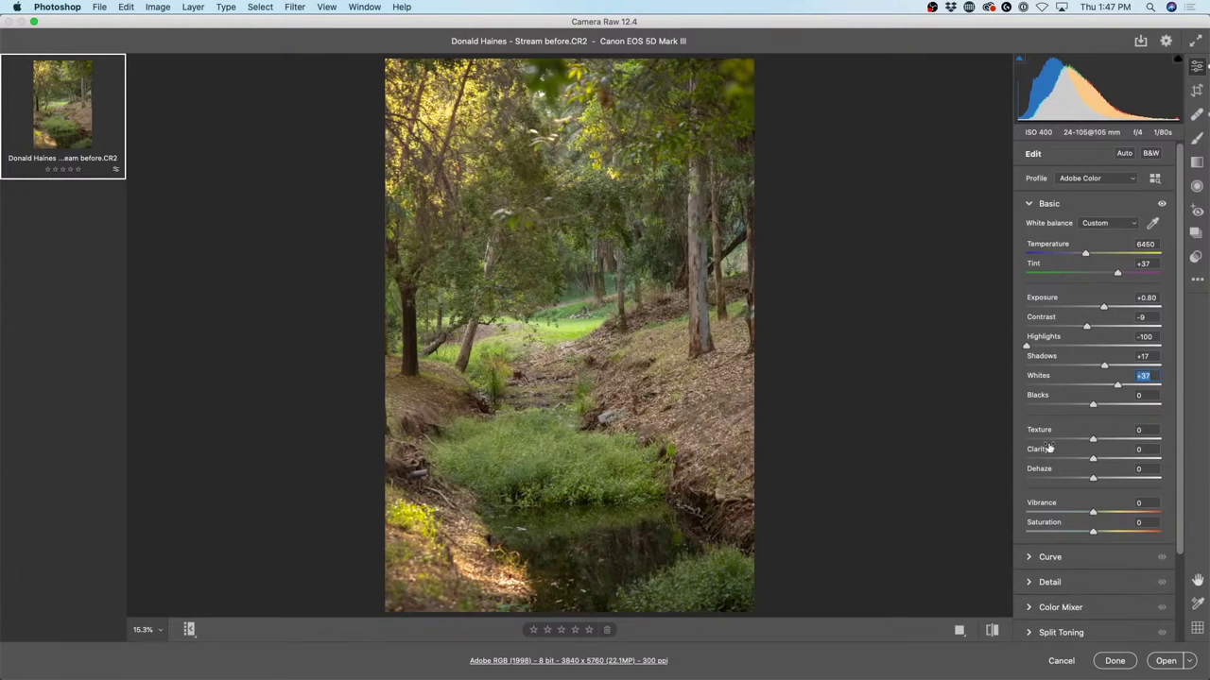
mouse_move(1094, 407)
mouse_down()
mouse_move(1038, 407)
mouse_move(1092, 410)
mouse_move(1082, 410)
mouse_up()
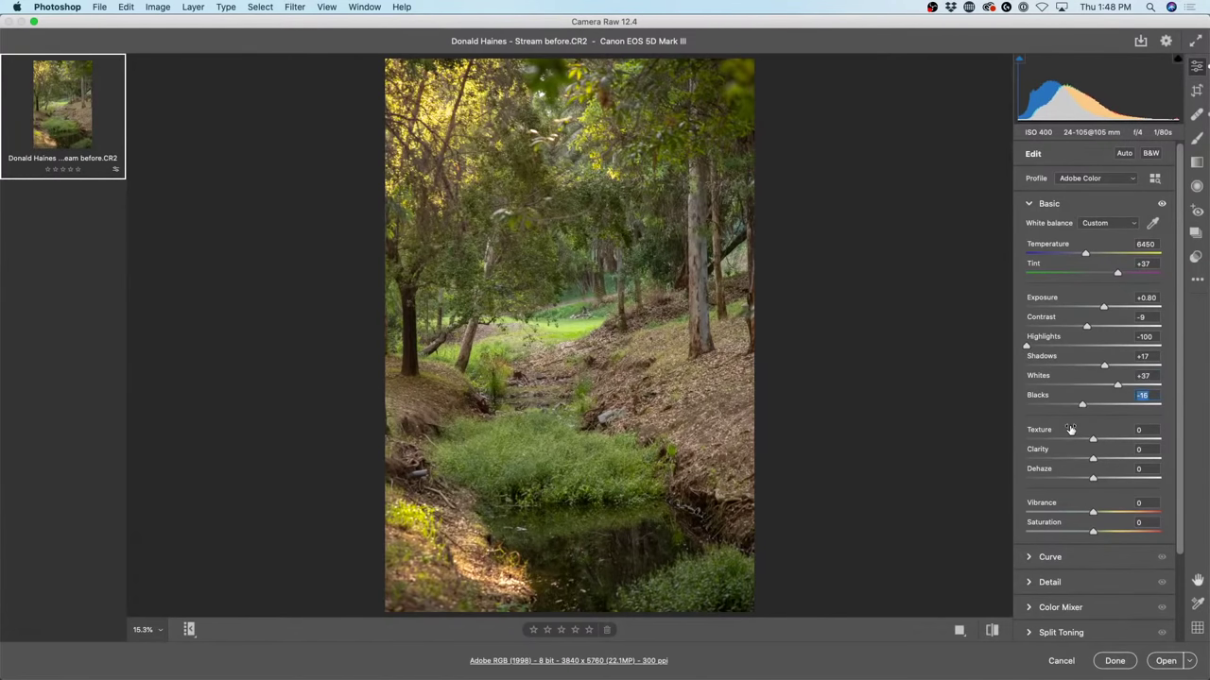
Toggle the before/after preview with P to compare the edits against the original.
key(p)
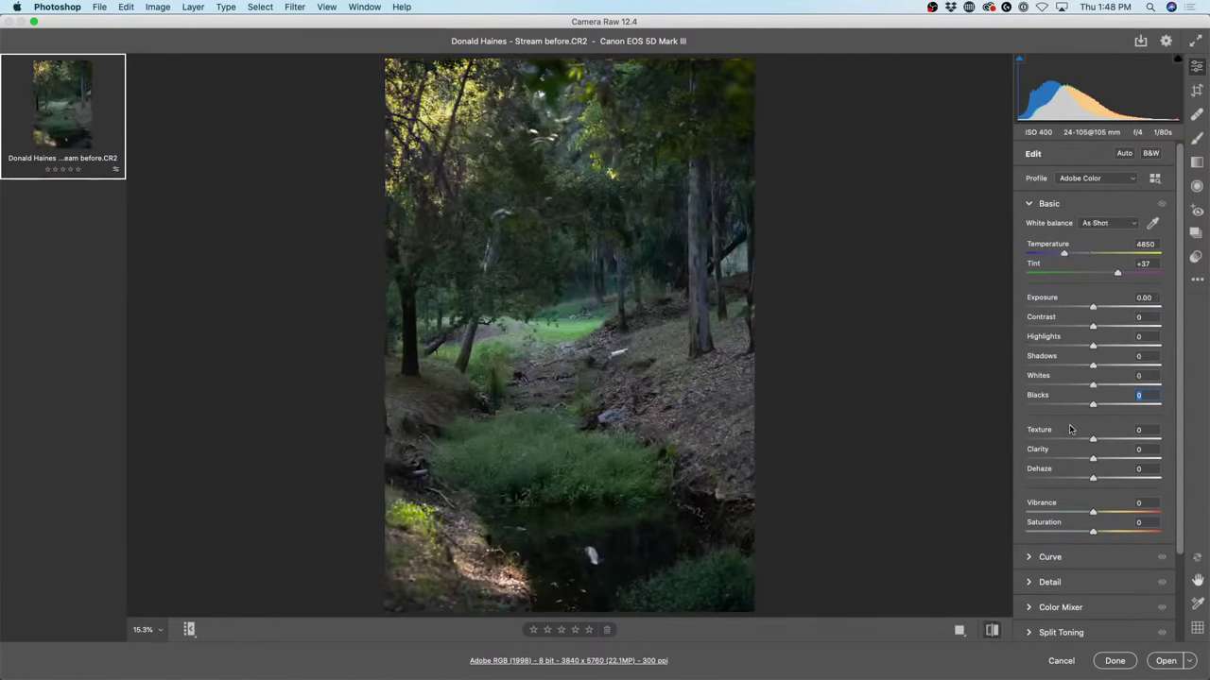
key(p)
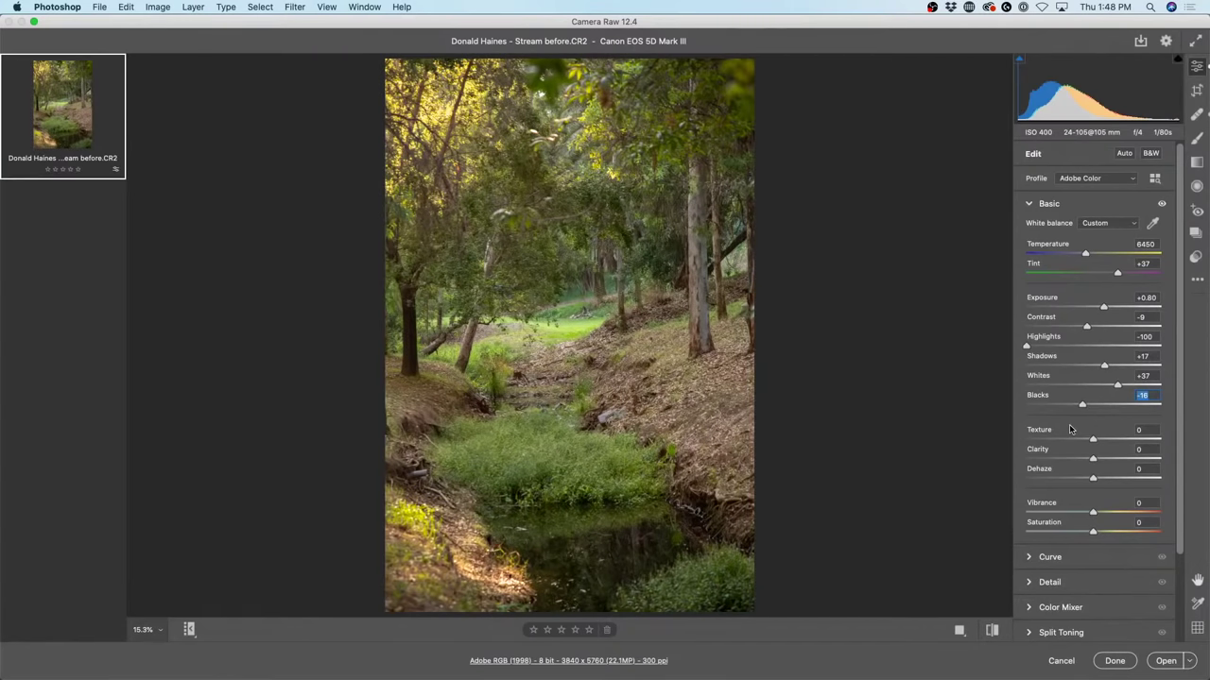
key(p)
key(p)
drag(1099, 464, 1144, 459)
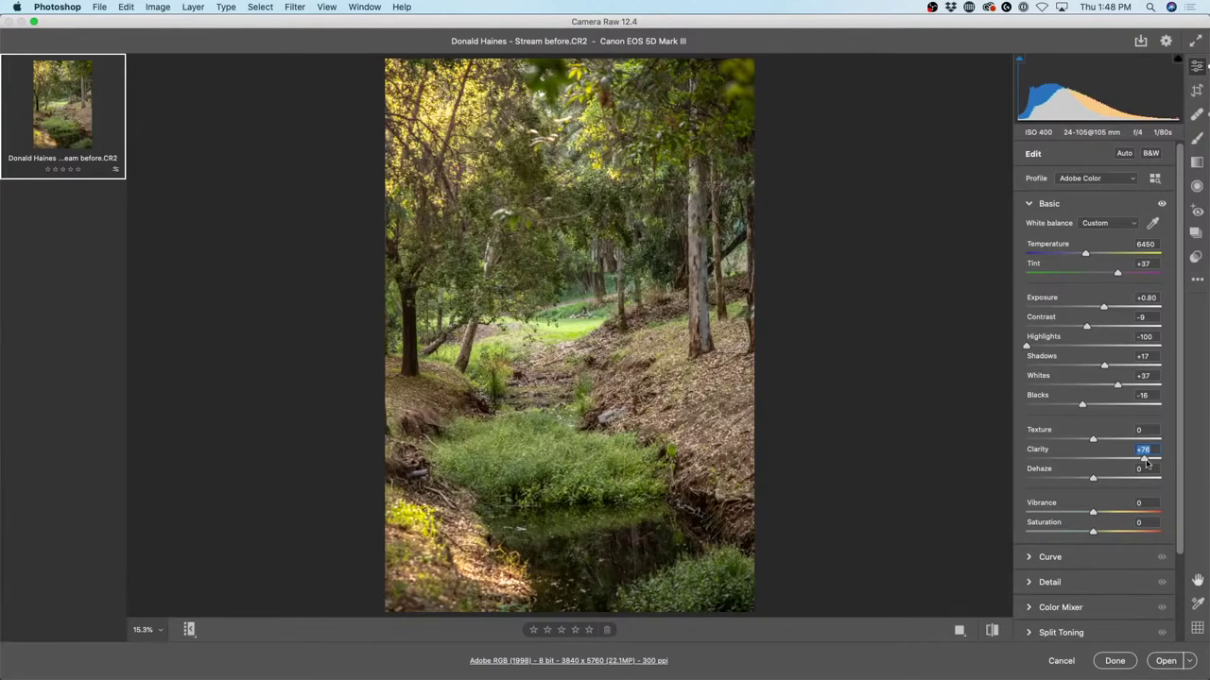
mouse_move(1147, 463)
mouse_down()
mouse_move(1127, 466)
mouse_move(1167, 463)
mouse_up()
click(517, 465)
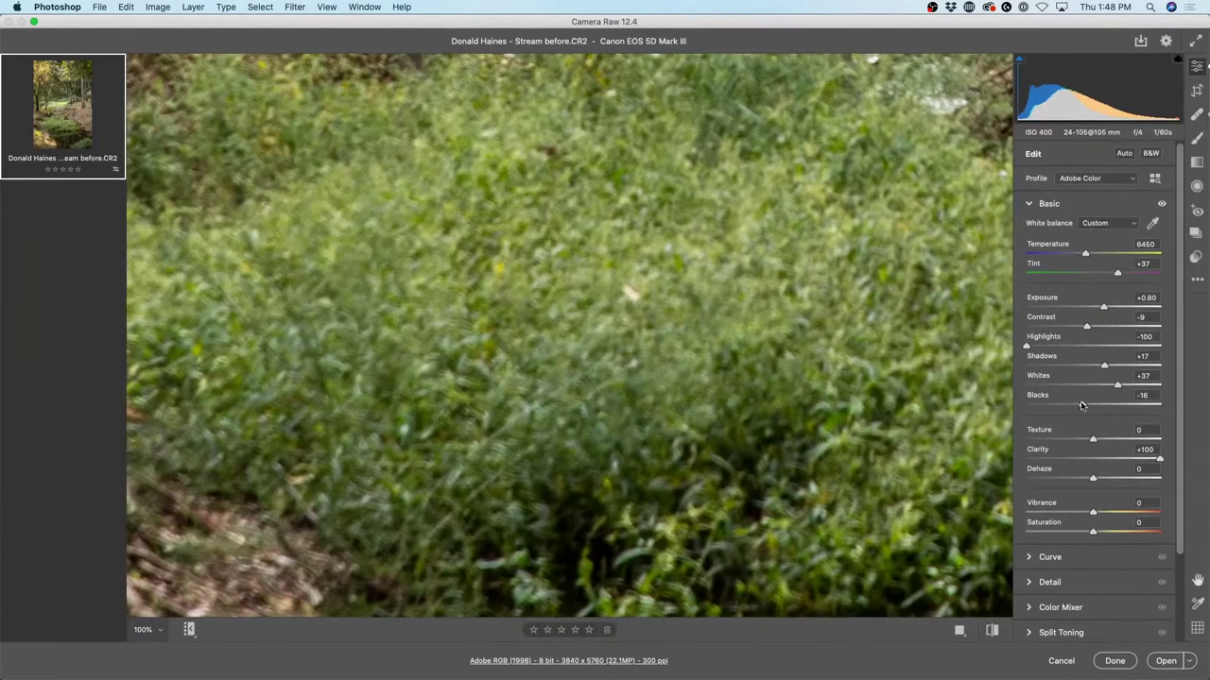
drag(1159, 463, 1203, 459)
double_click(1159, 457)
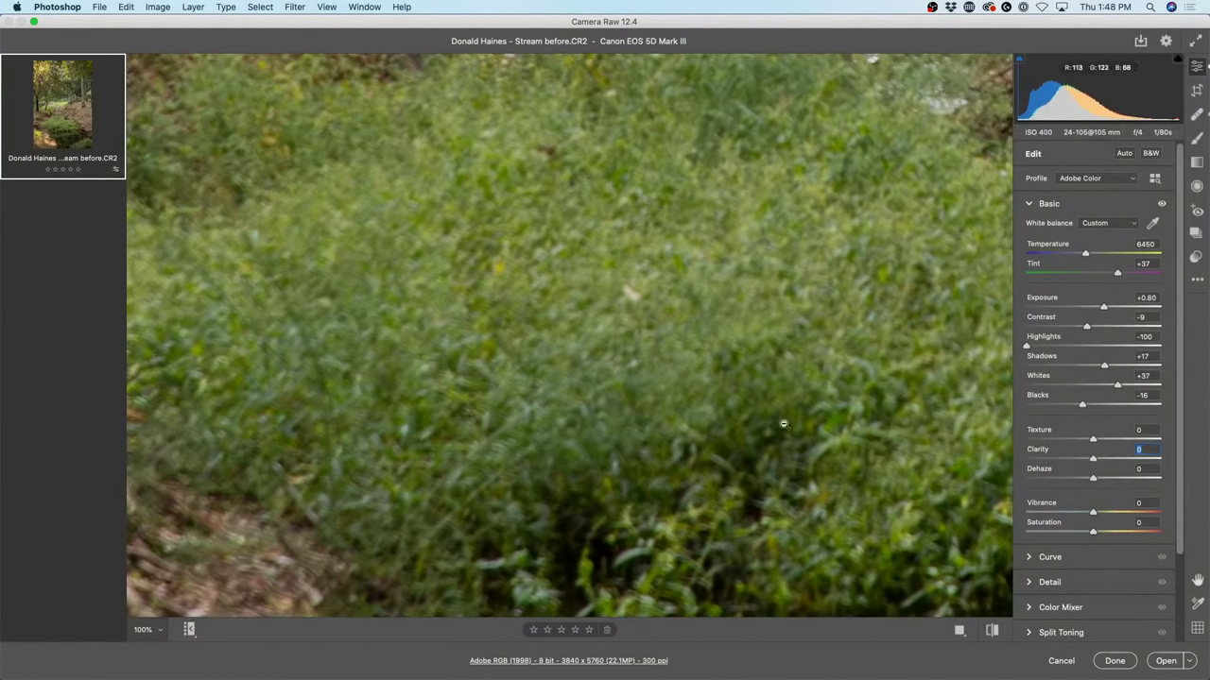
click(635, 333)
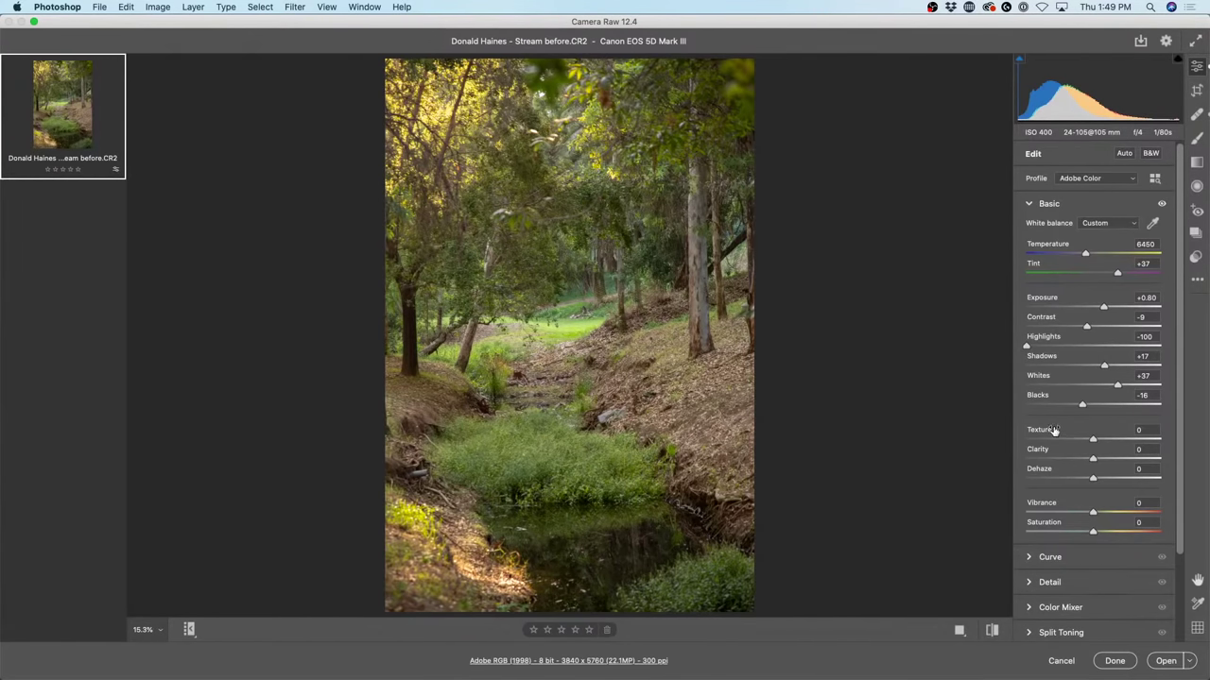
Set Texture to +16 and Vibrance to +10, then toggle backslash to compare before and after.
drag(1094, 442, 1103, 443)
mouse_move(1094, 516)
mouse_down()
mouse_move(1113, 513)
mouse_move(1100, 512)
mouse_up()
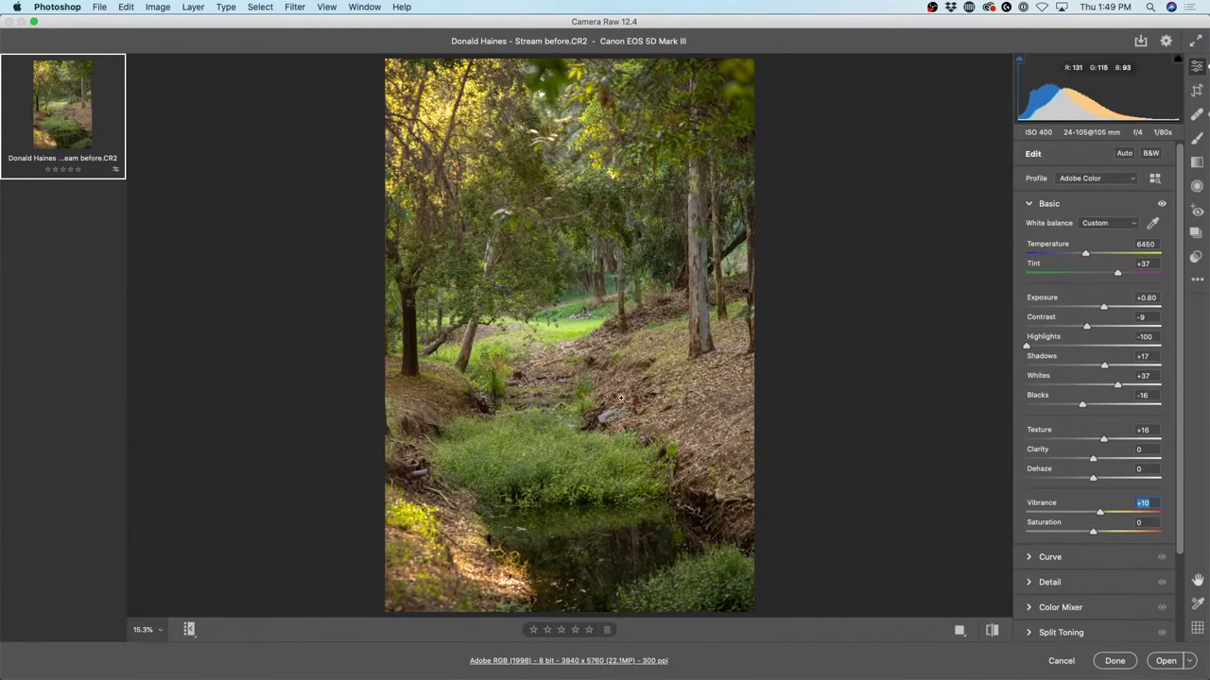
key(backslash)
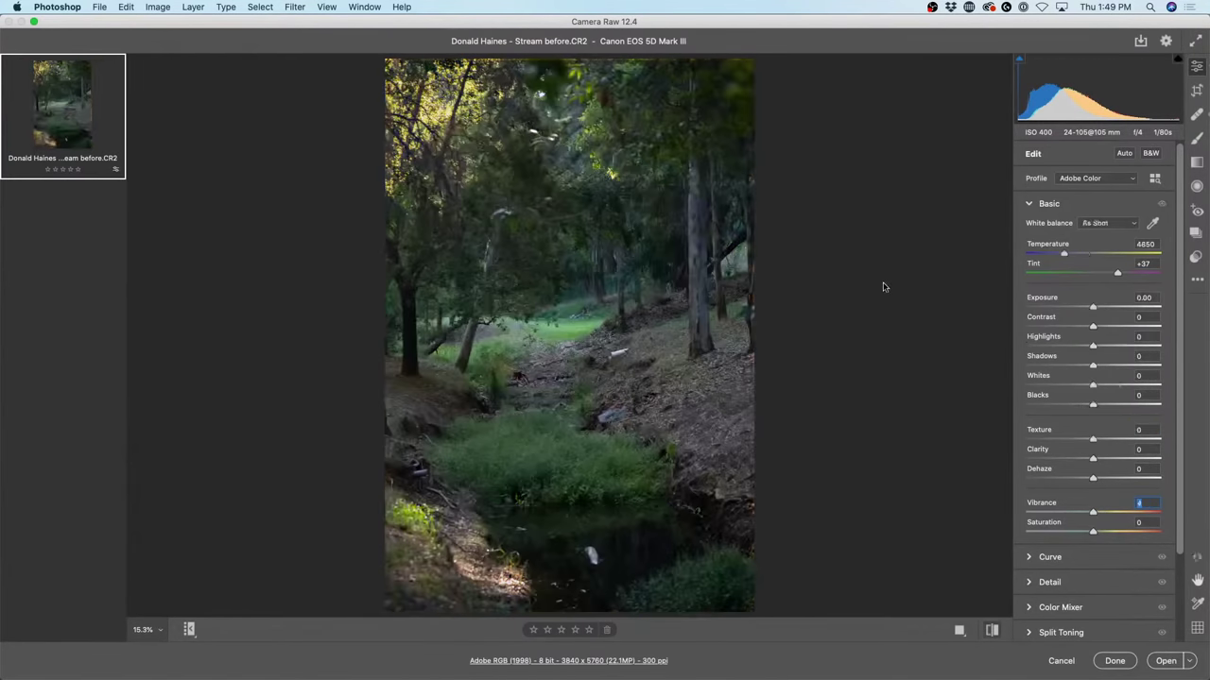
key(backslash)
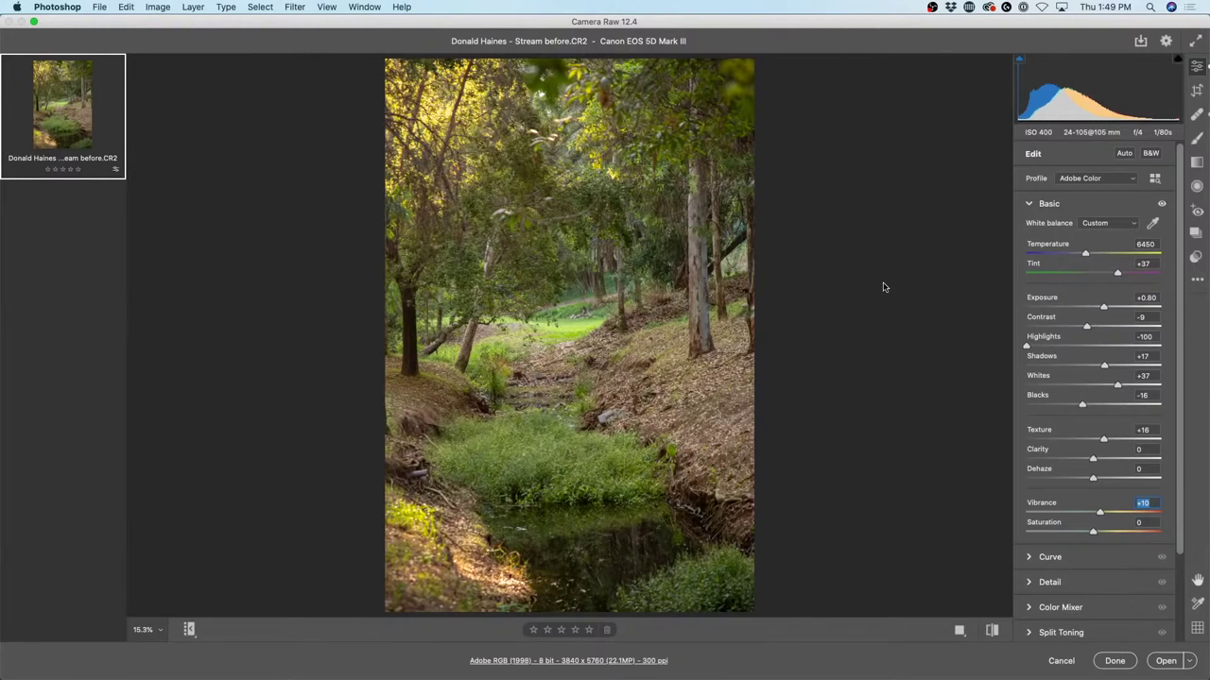
Commit the Camera Raw edits with Done, then preview Stream after.jpg full-screen in Bridge.
click(1115, 662)
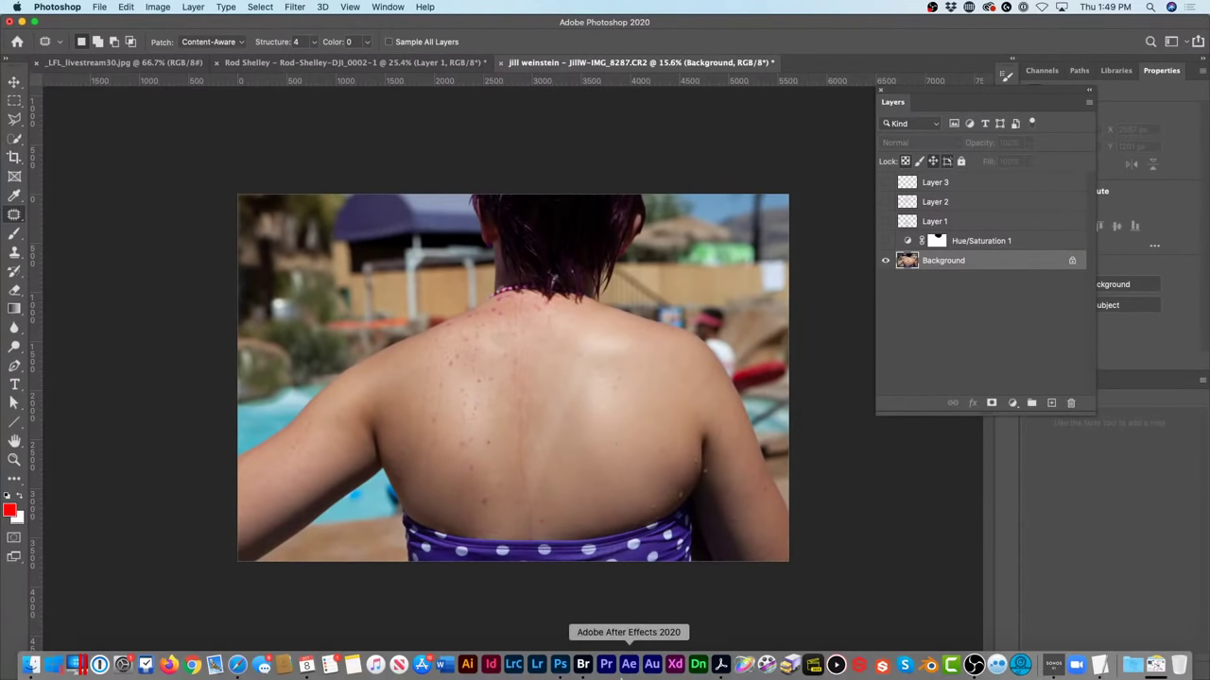
click(583, 665)
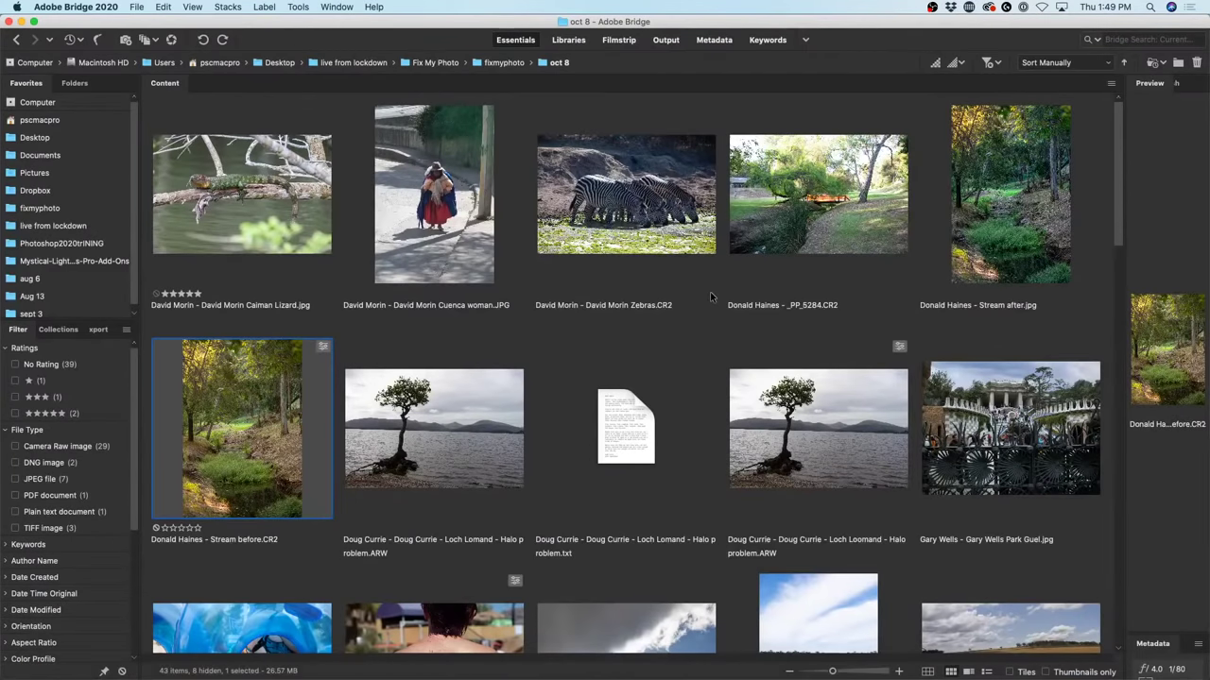
click(1016, 199)
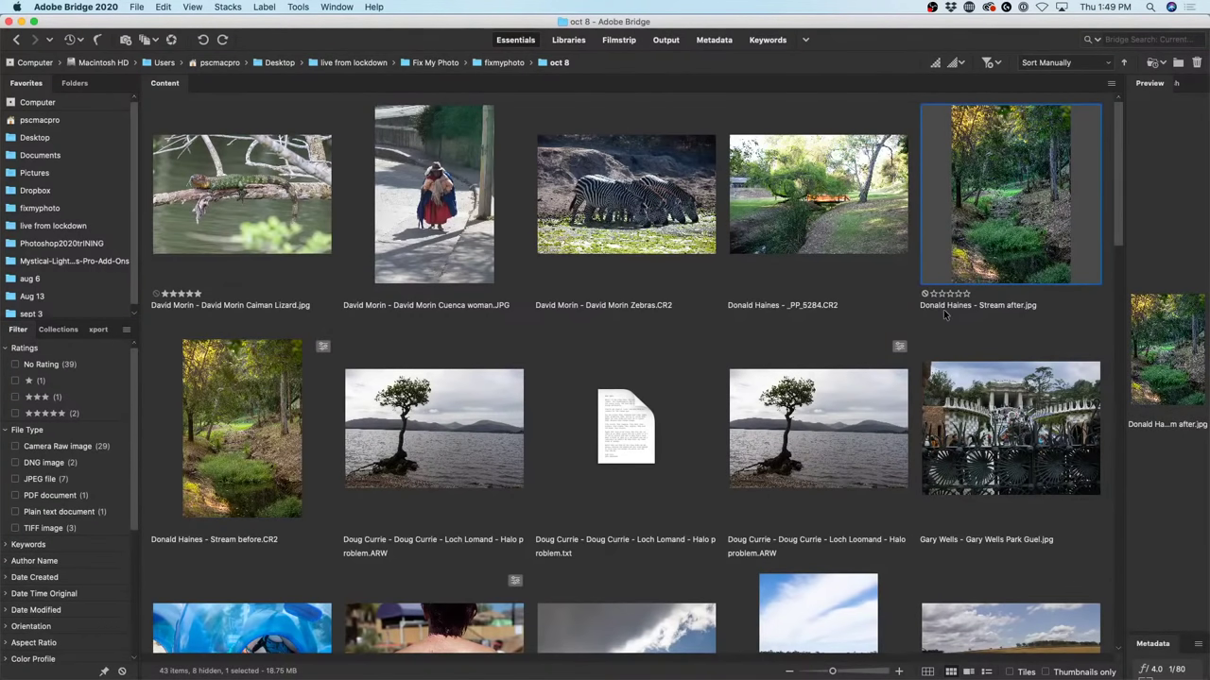
key(space)
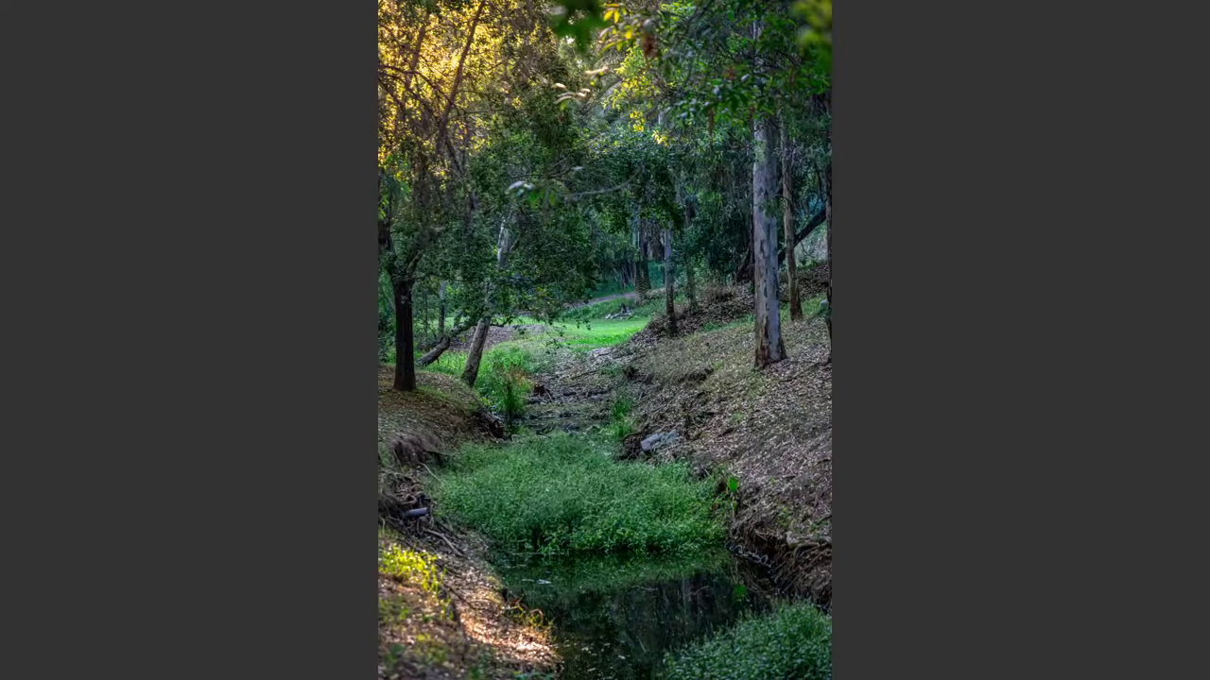
Flip between the after and before stream images full-screen, then exit the preview.
key(Right)
key(Left)
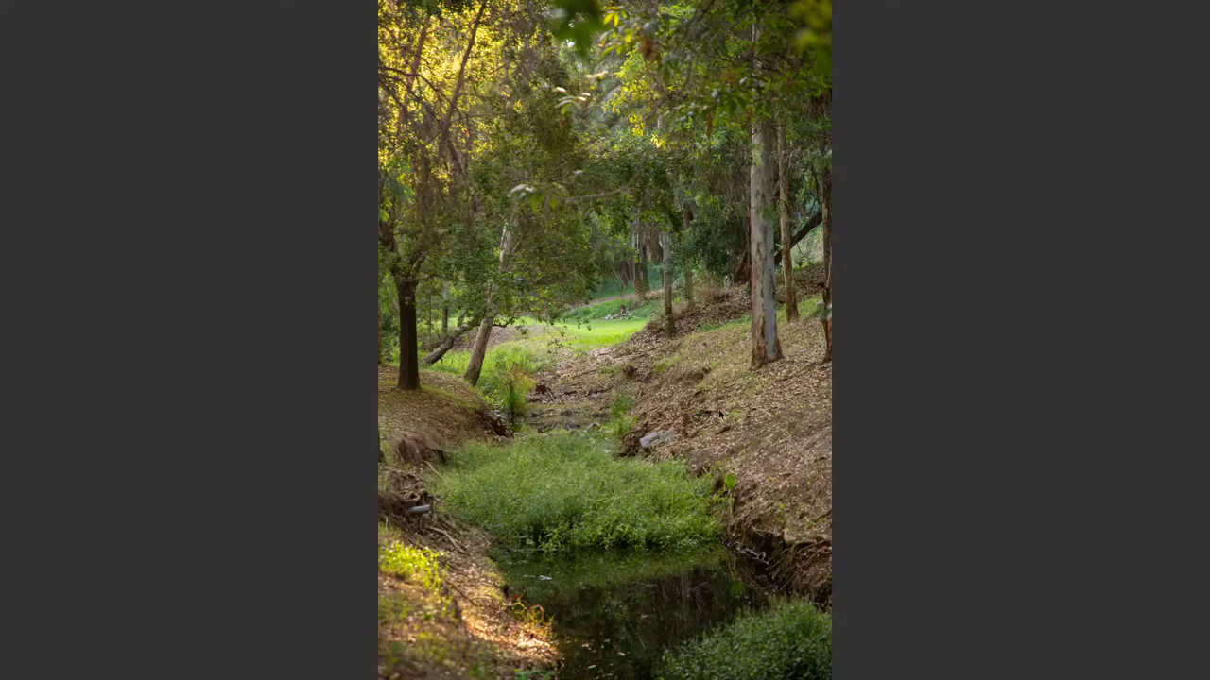
key(space)
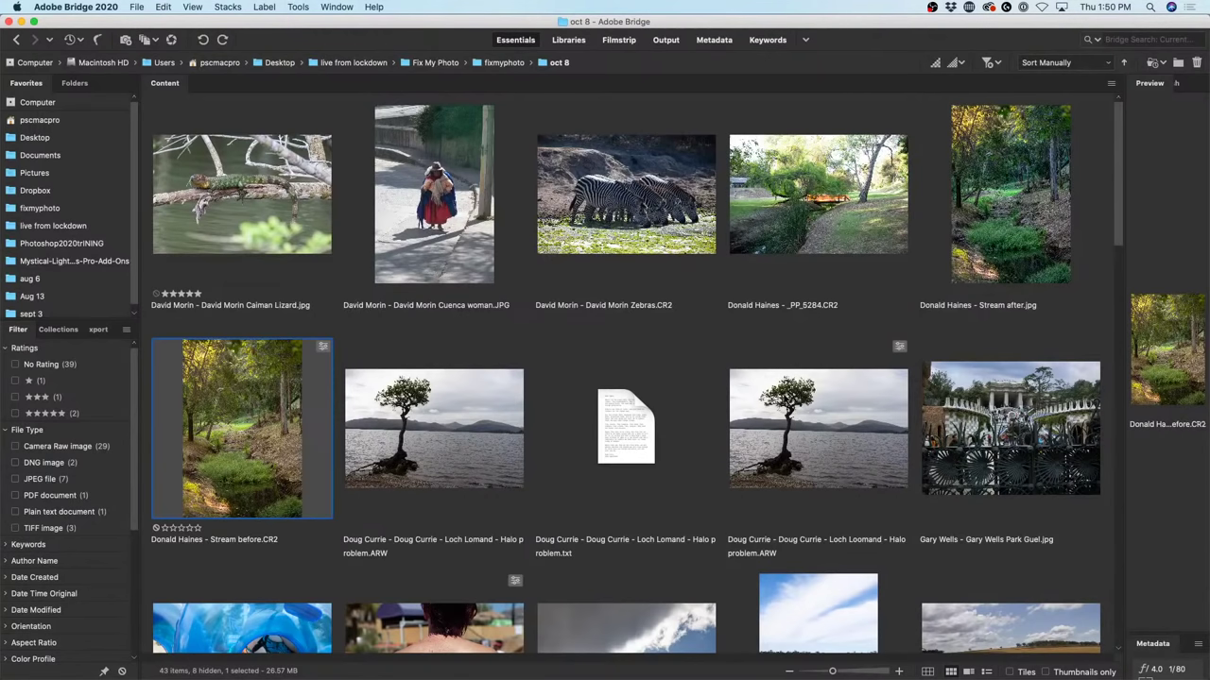
Scroll the Content panel and select the canola-field thumbnail DSCF3290.jpg.
scroll(786, 397, down, 3)
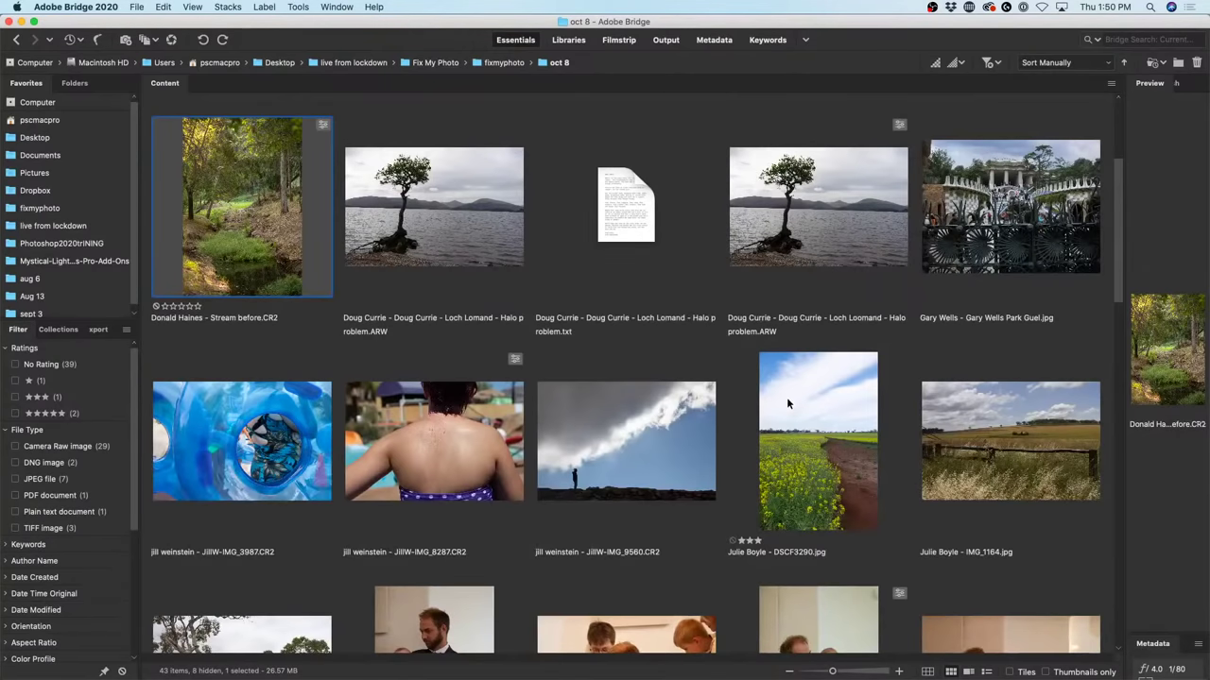
scroll(786, 397, down, 3)
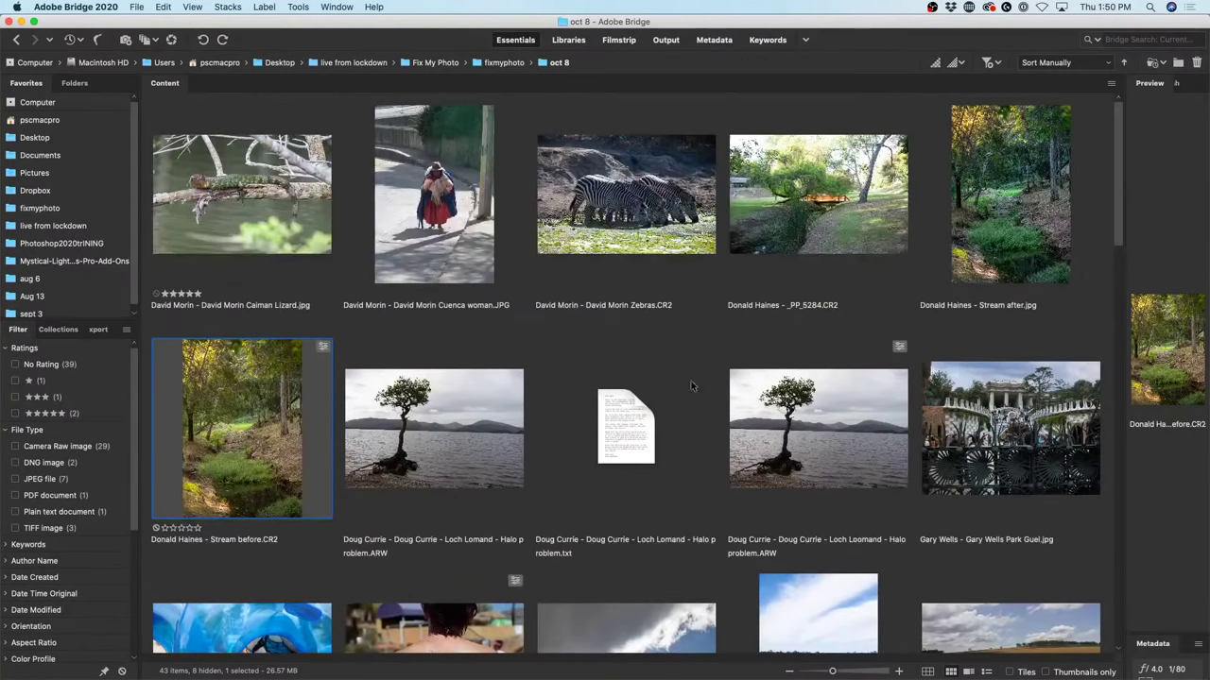
scroll(691, 381, down, 5)
scroll(854, 344, down, 3)
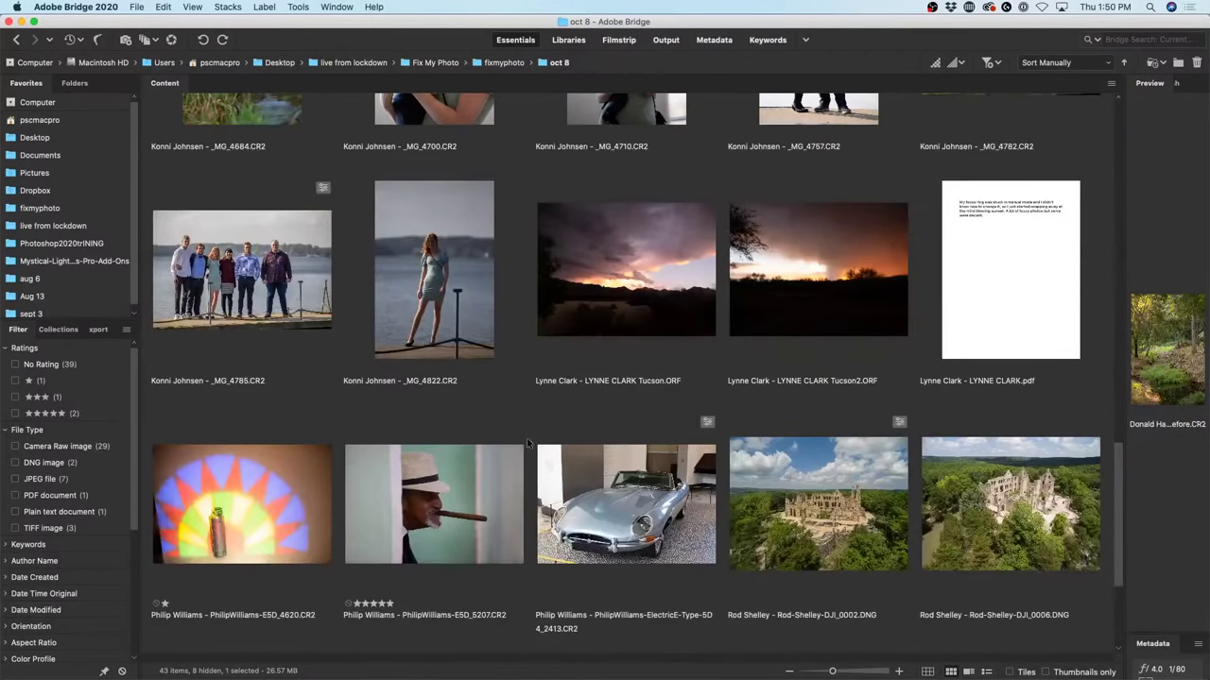
scroll(510, 439, up, 2)
scroll(510, 439, up, 5)
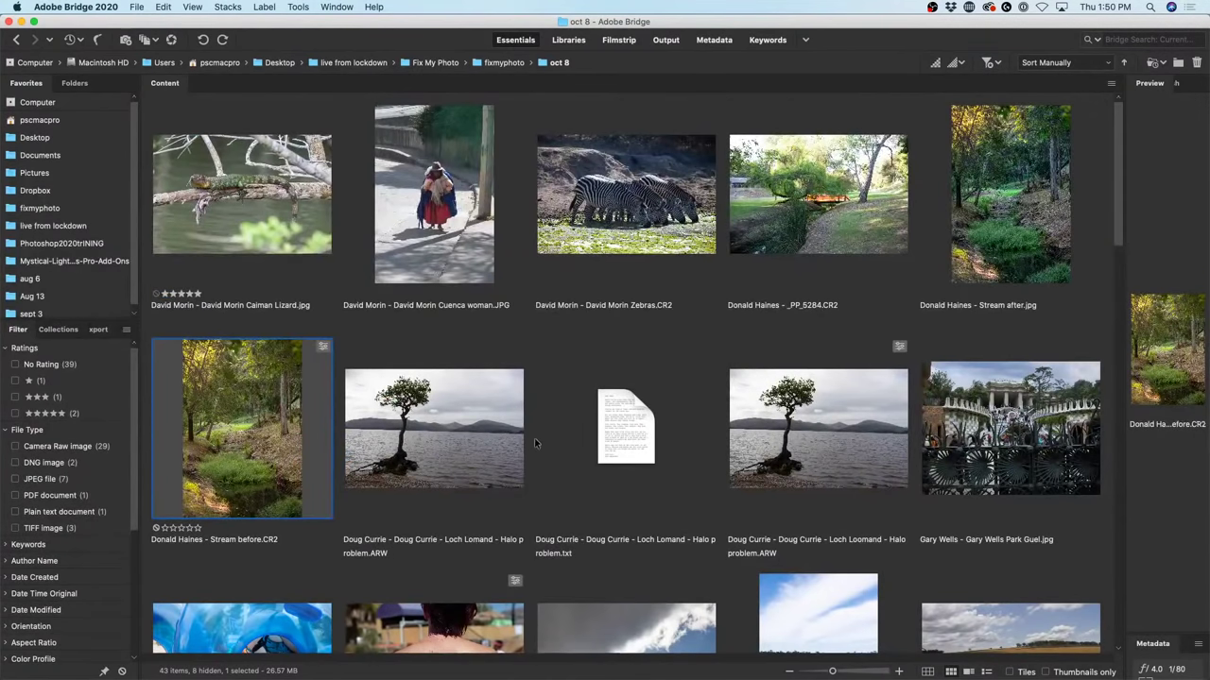
scroll(545, 447, down, 3)
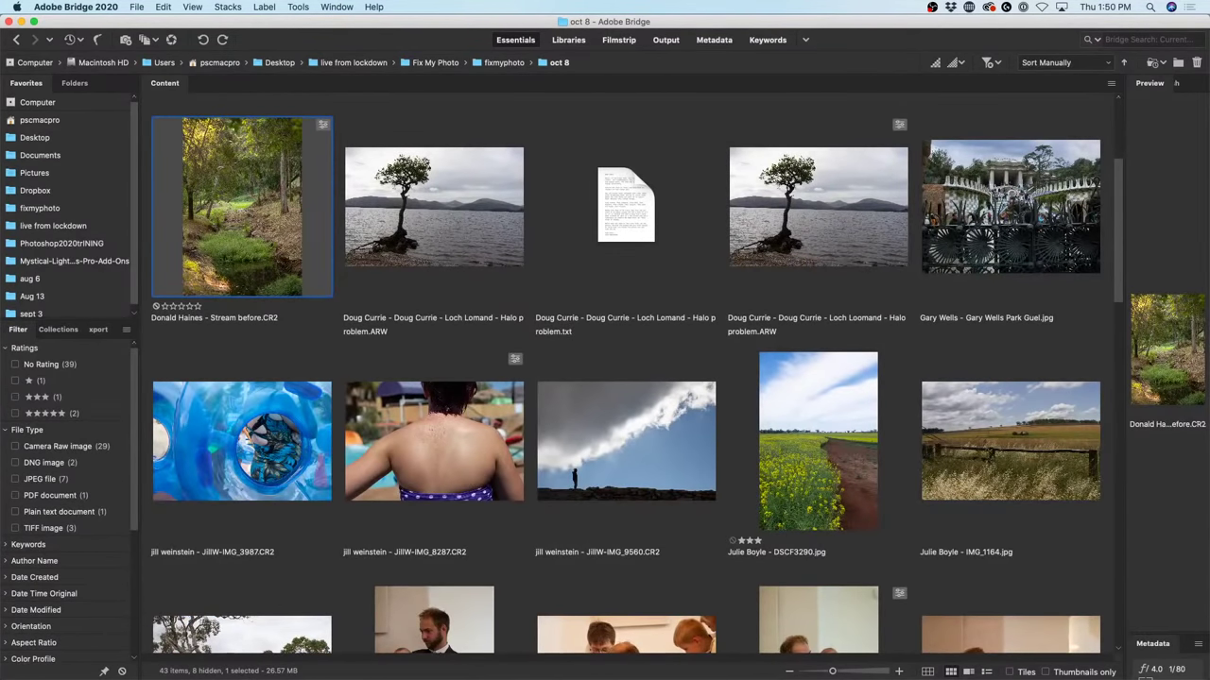
scroll(731, 293, down, 3)
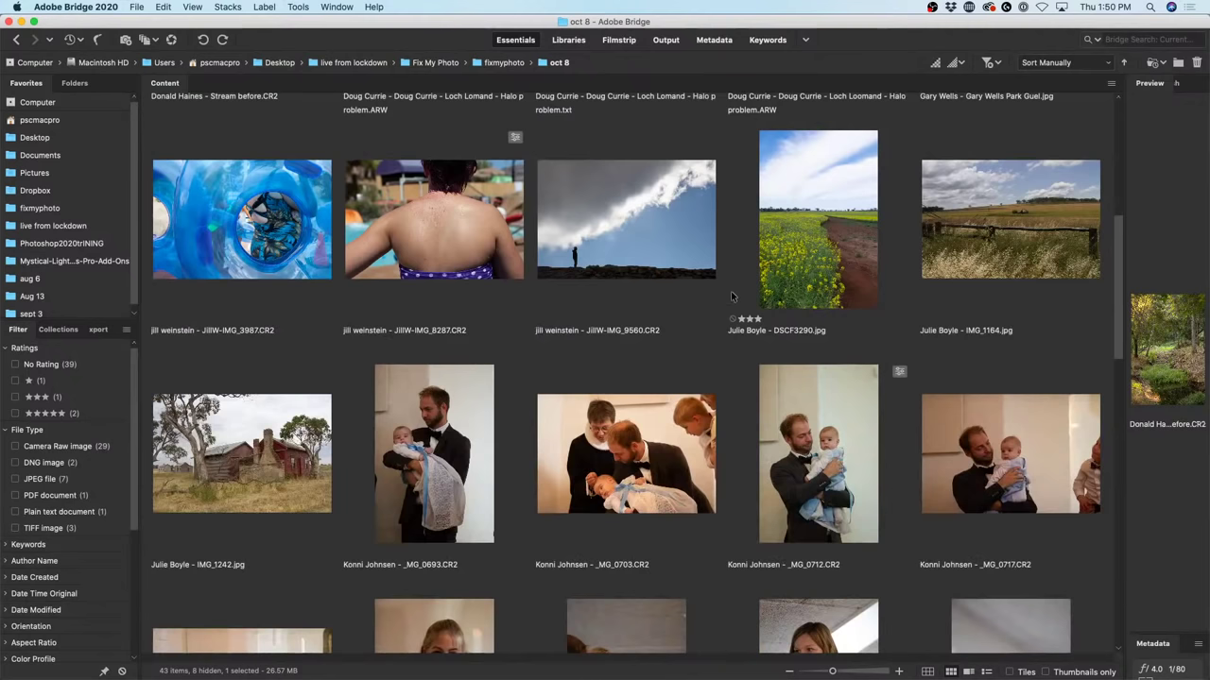
scroll(731, 293, up, 3)
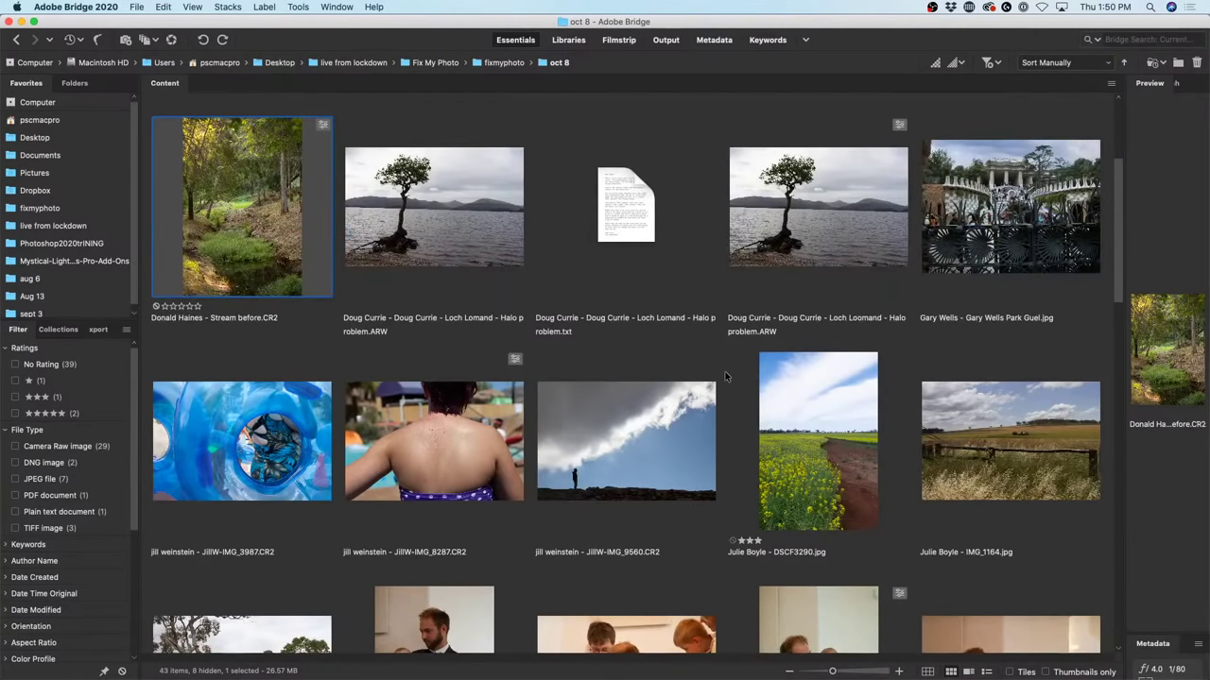
scroll(711, 355, down, 3)
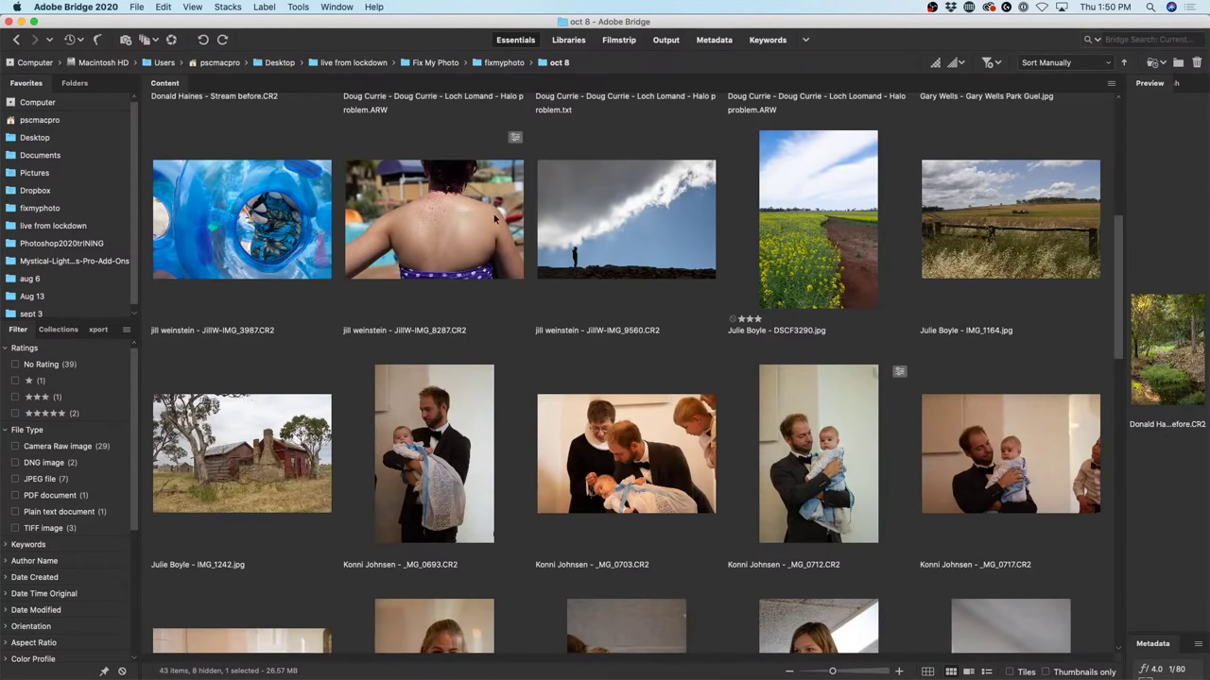
click(811, 242)
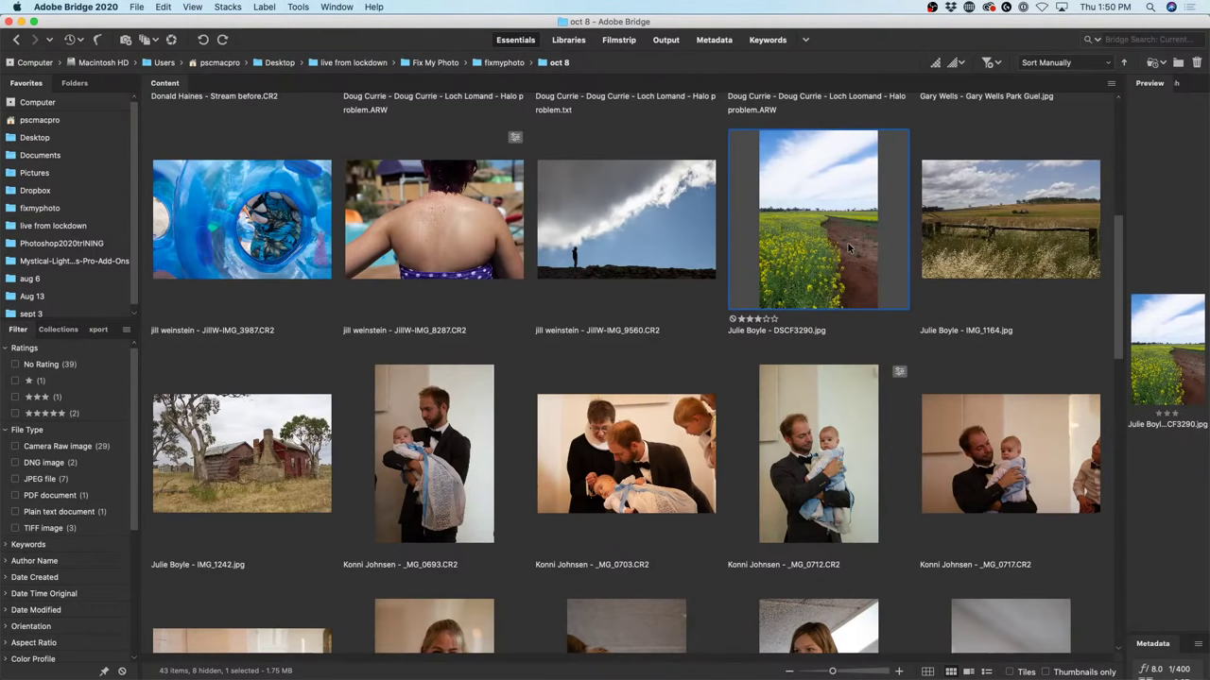
Preview DSCF3290.jpg full-screen and step past the fenced paddock to the red farmhouse IMG_1242.jpg.
key(space)
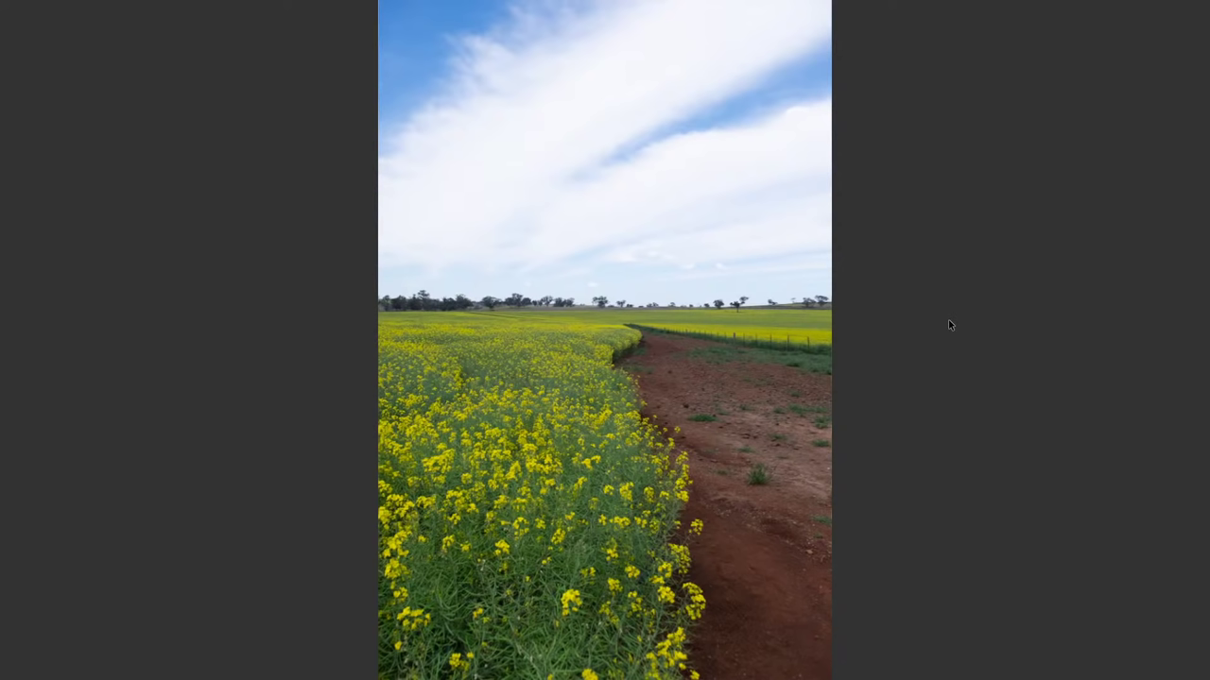
key(Right)
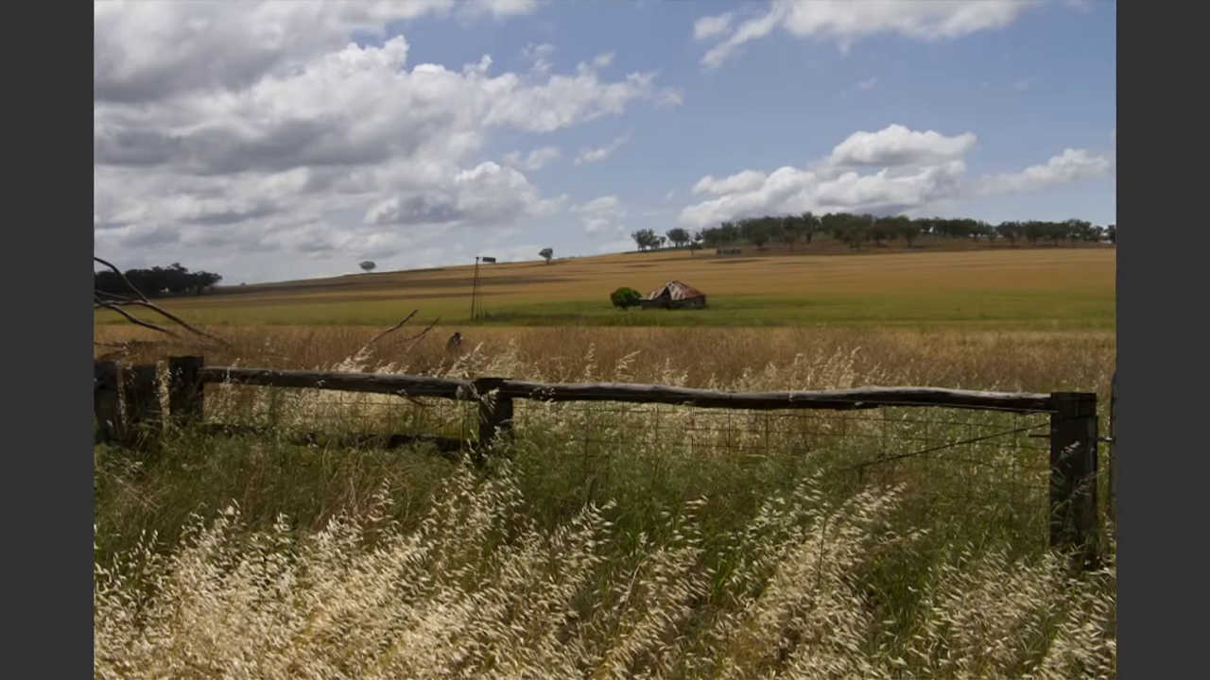
key(Right)
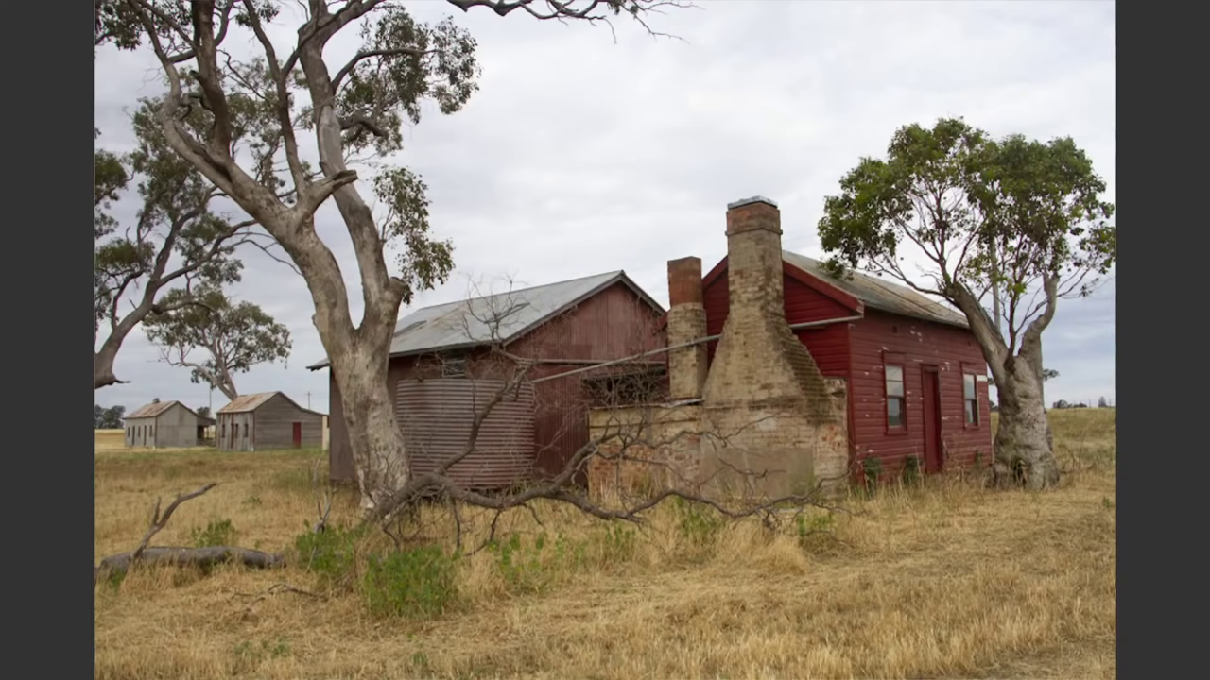
Open the farmhouse photo IMG_1242.jpg, tuck away the floating Layers panel and reselect the Move tool.
key(space)
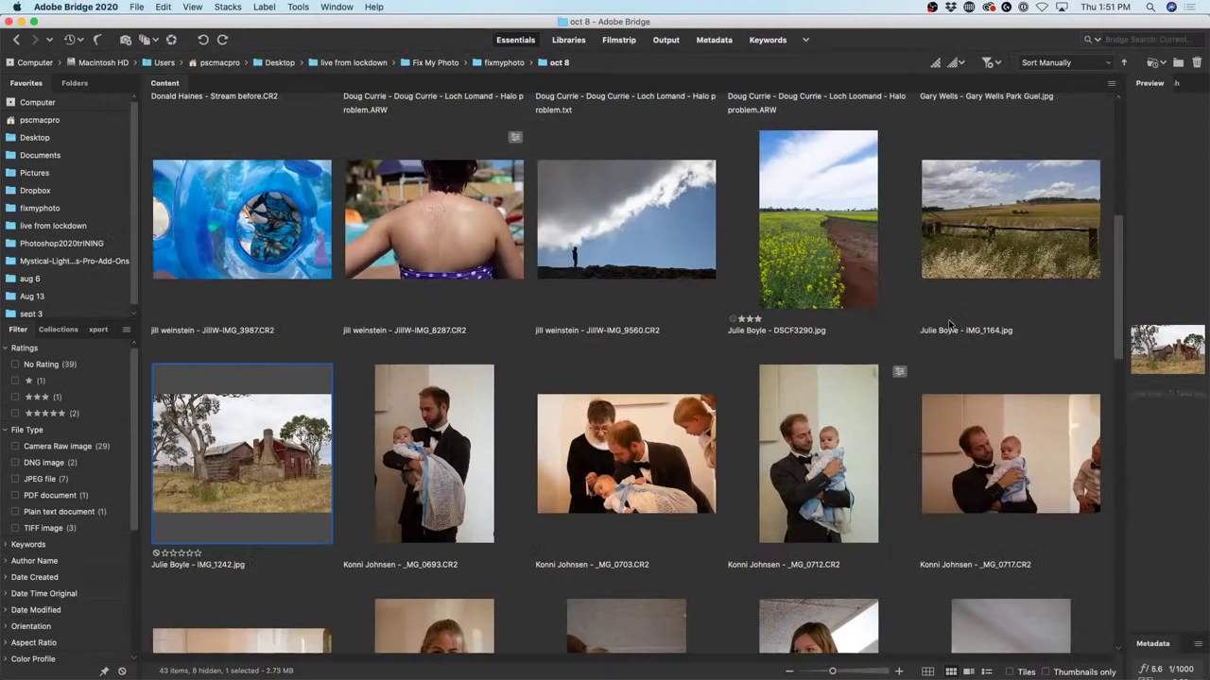
double_click(258, 456)
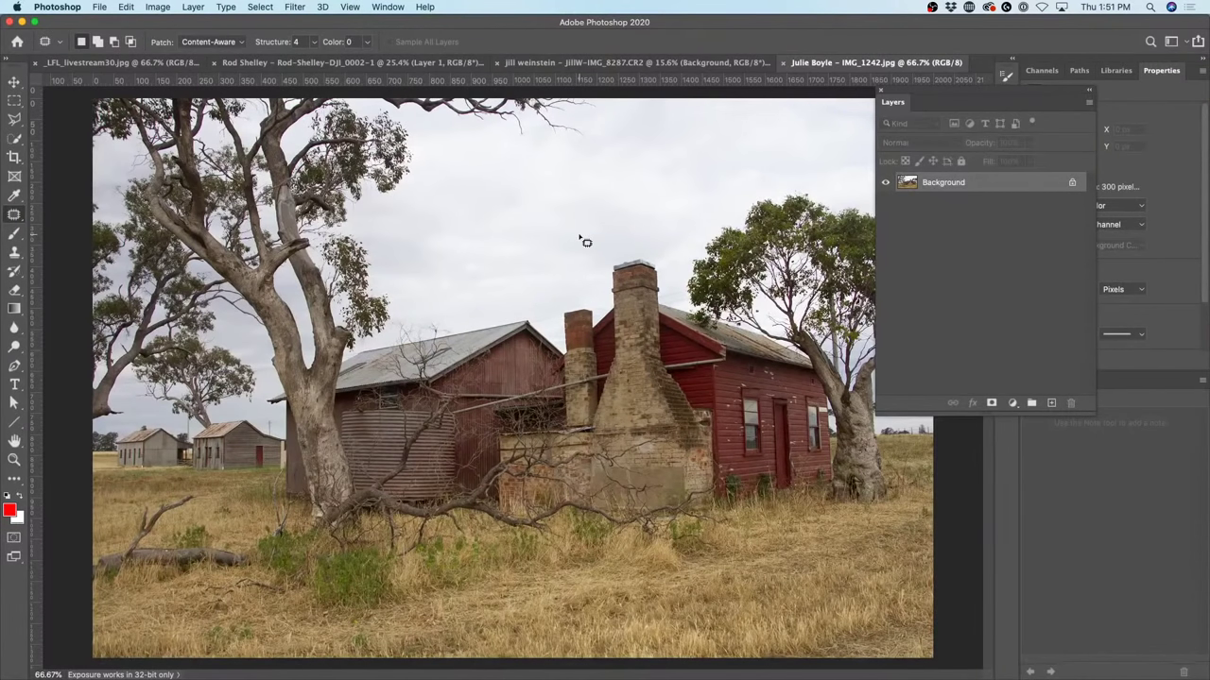
drag(926, 95, 1007, 95)
click(1009, 130)
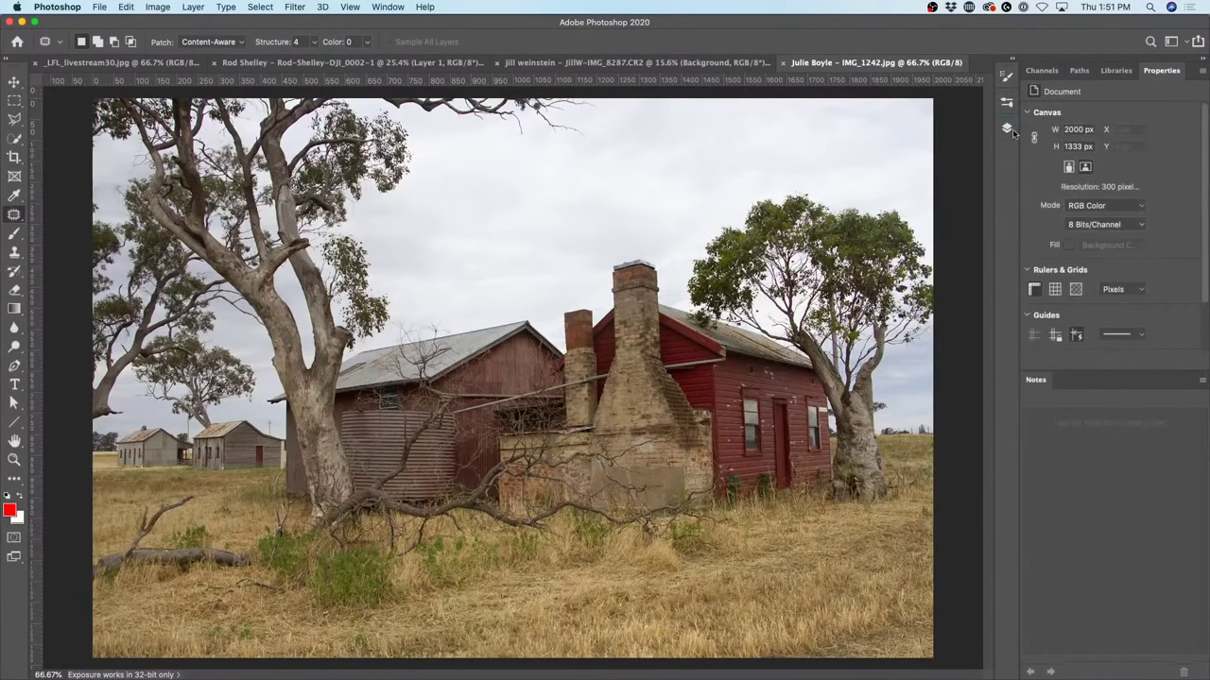
click(14, 81)
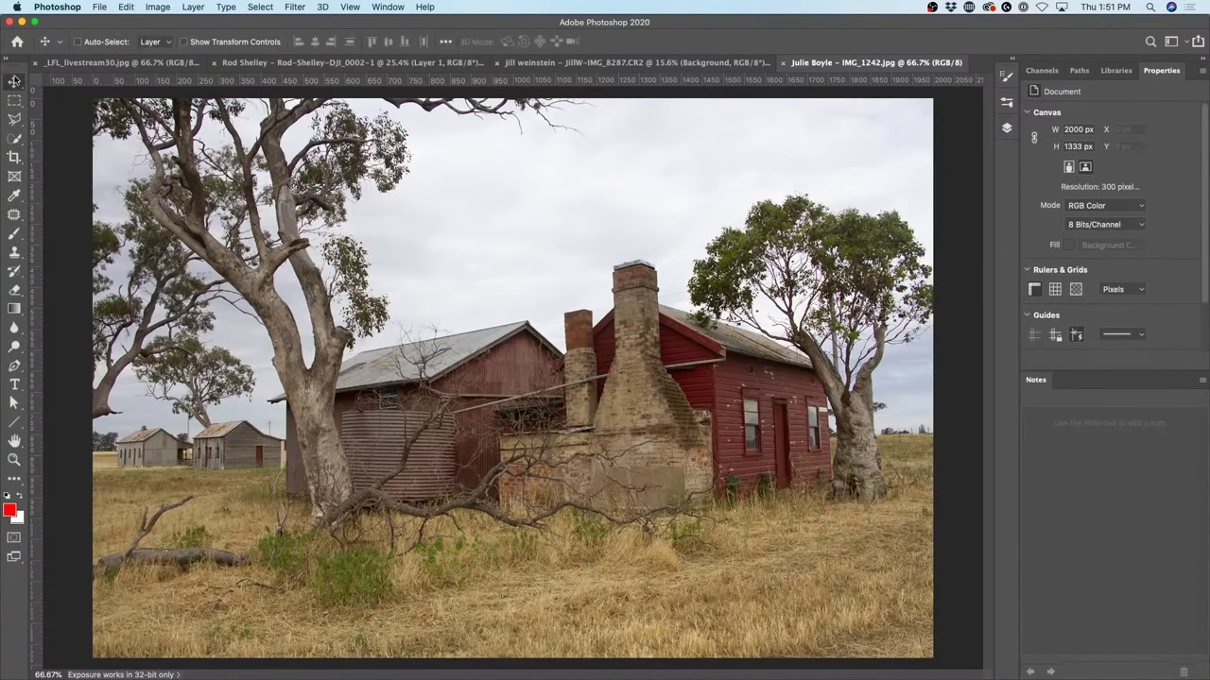
In the Camera Raw Filter, set Highlights -100, Exposure -0.35, Shadows +34 and Contrast -15.
click(268, 6)
mouse_move(297, 5)
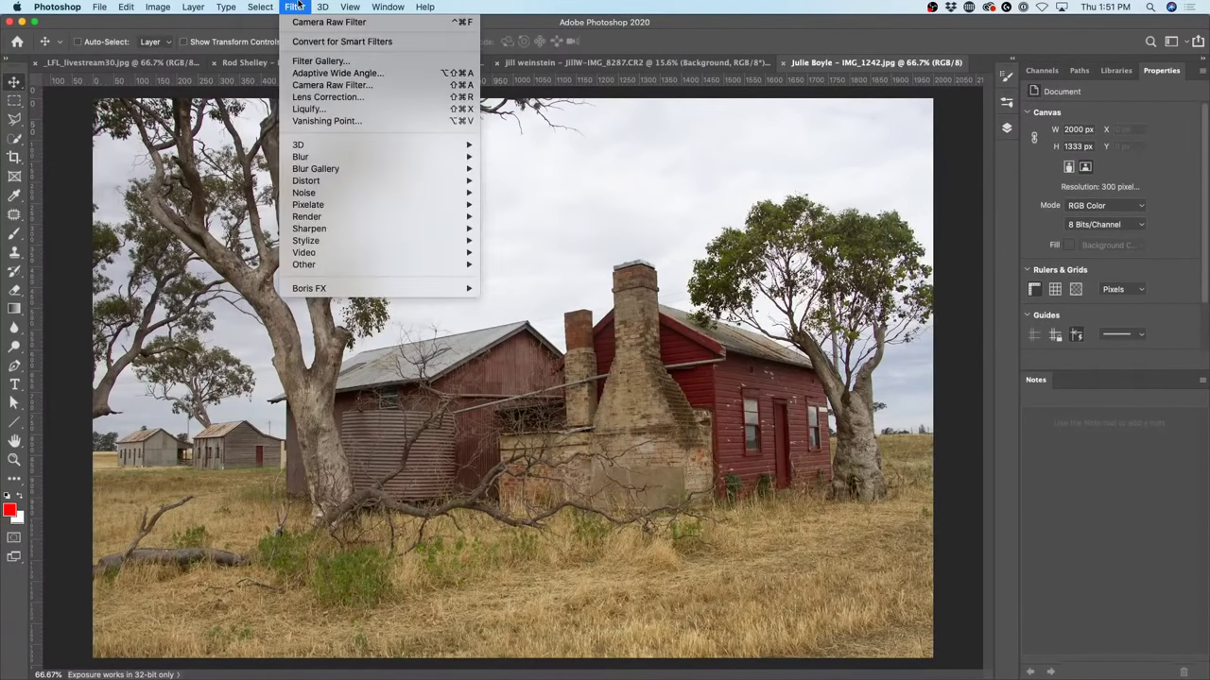
click(323, 86)
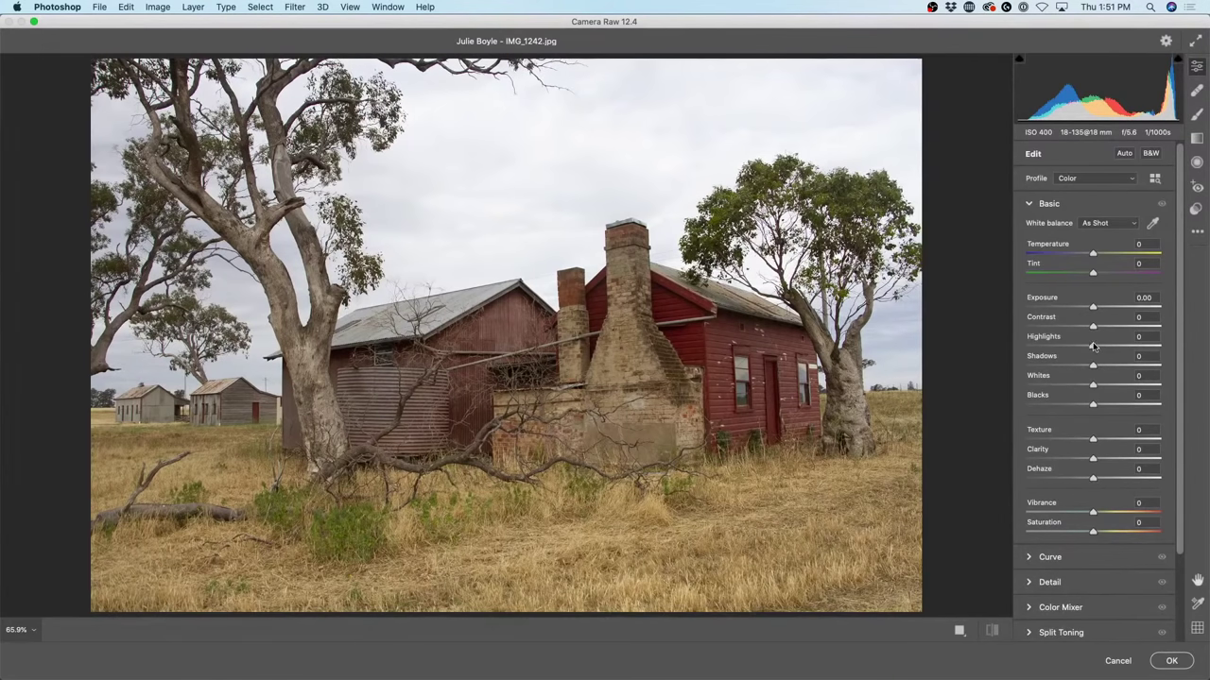
drag(1093, 346, 1024, 346)
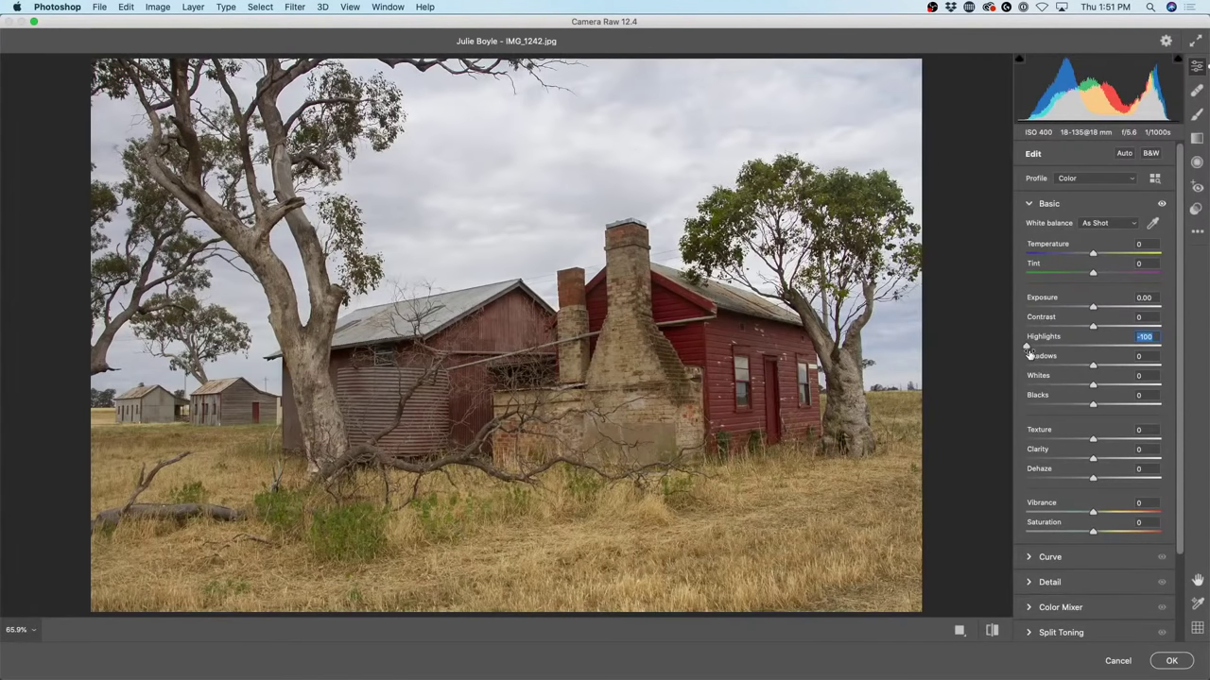
drag(1028, 346, 926, 350)
drag(1094, 308, 1088, 308)
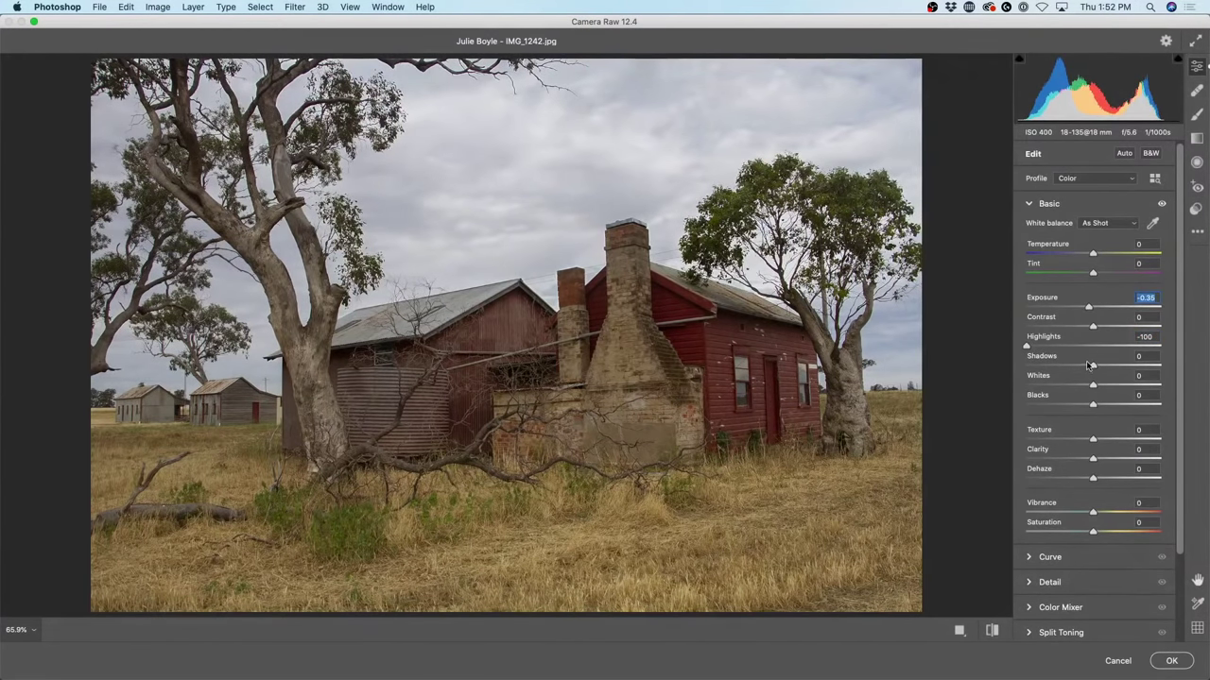
drag(1093, 366, 1103, 405)
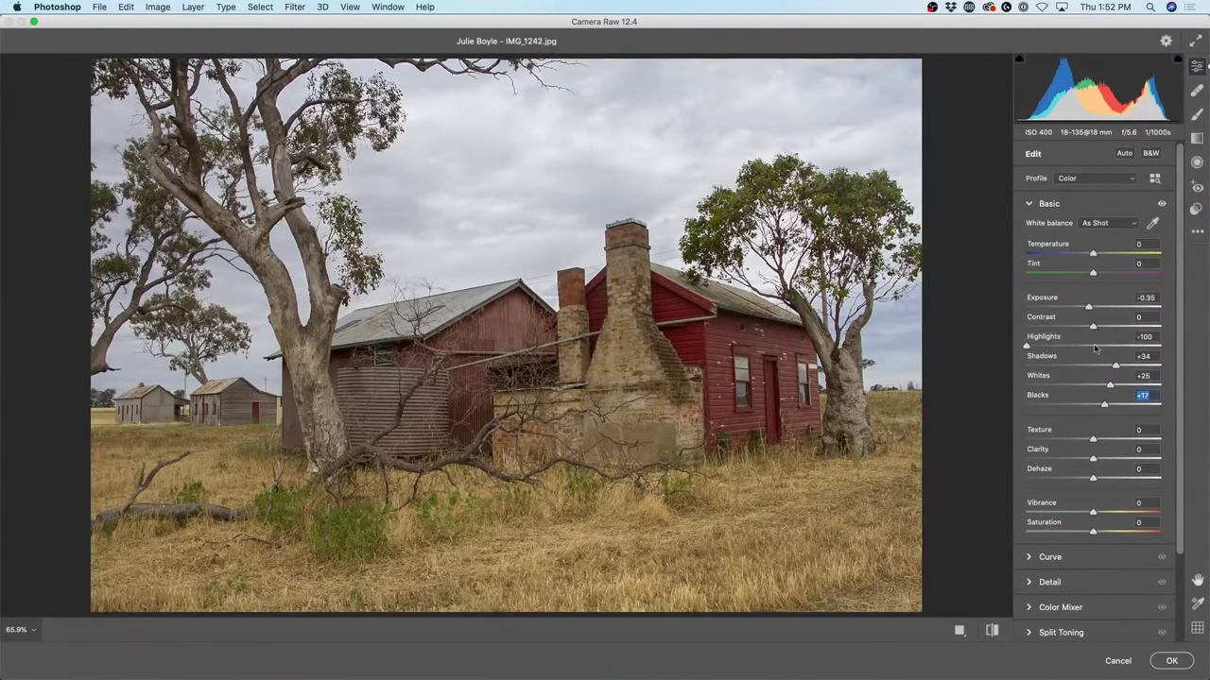
mouse_move(1095, 328)
mouse_down()
mouse_move(1068, 328)
mouse_move(1094, 330)
mouse_move(1082, 329)
mouse_up()
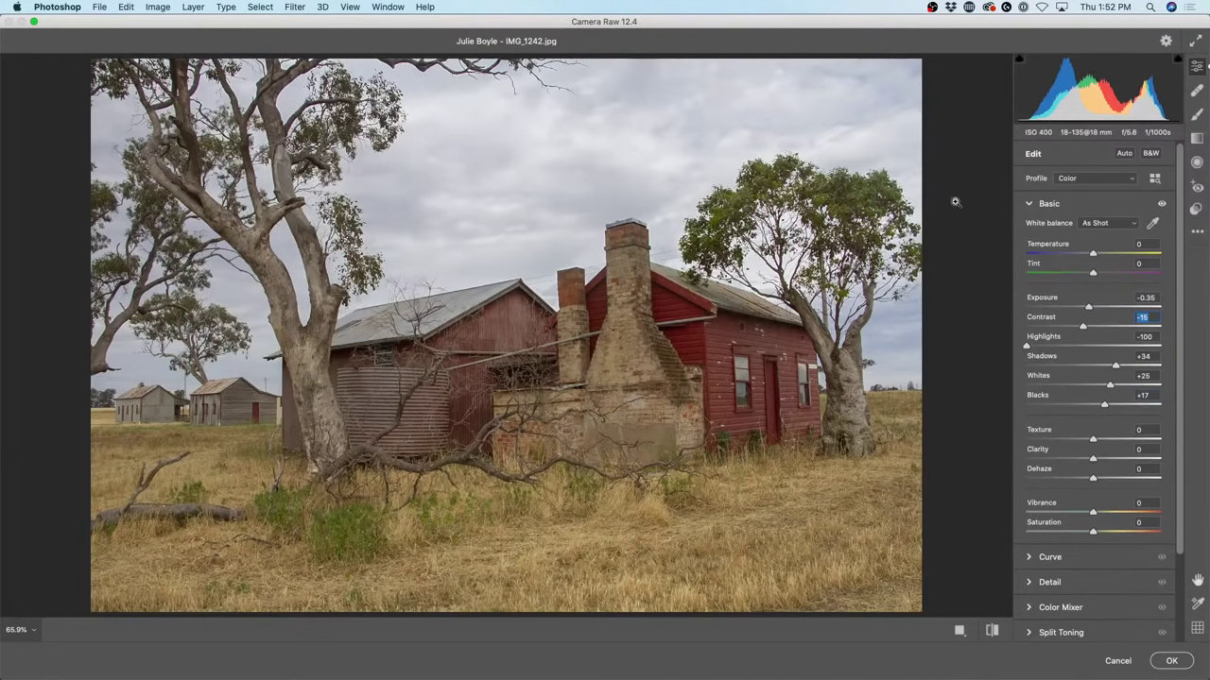
Replace trial curve points with one chimney-sampled point (Input 100, Output 113) and apply Camera Raw.
click(1032, 558)
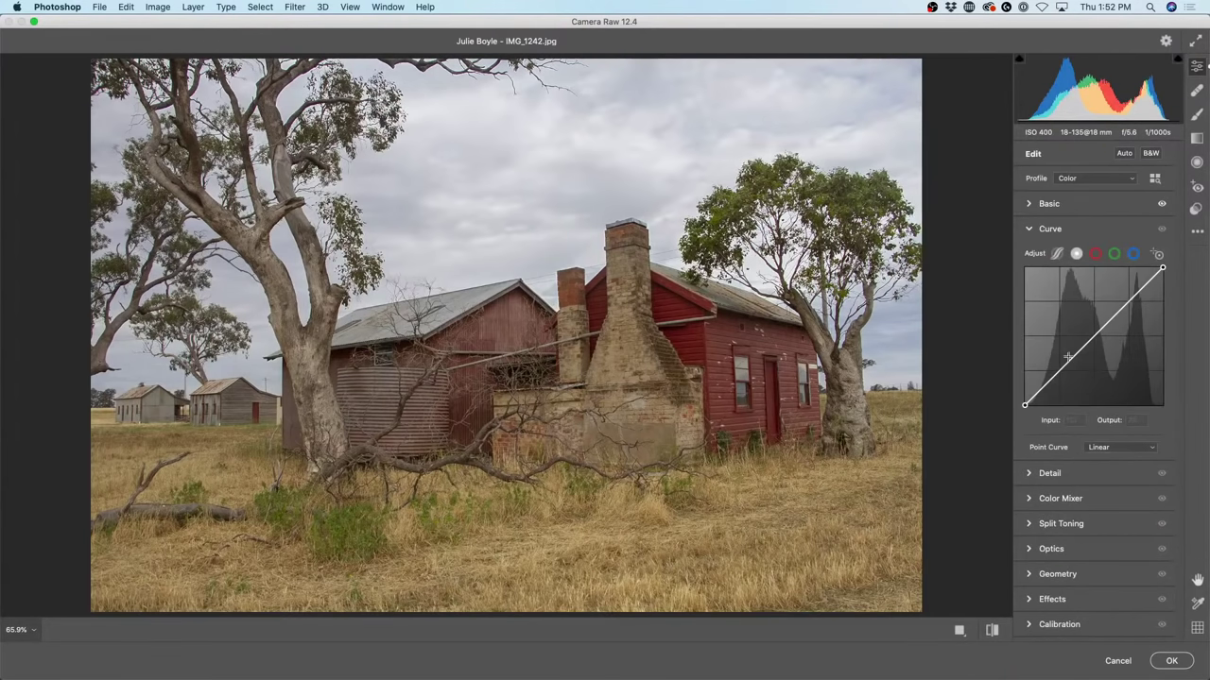
drag(1067, 365, 1069, 369)
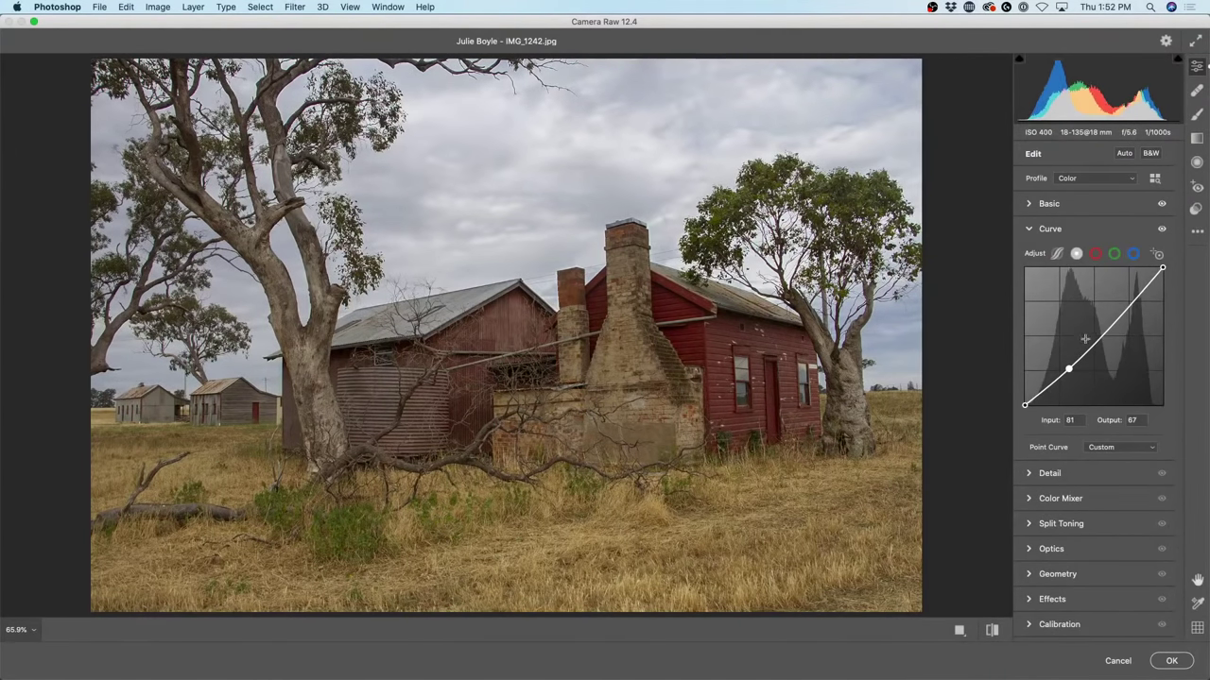
drag(1121, 313, 1127, 434)
drag(1069, 368, 1206, 431)
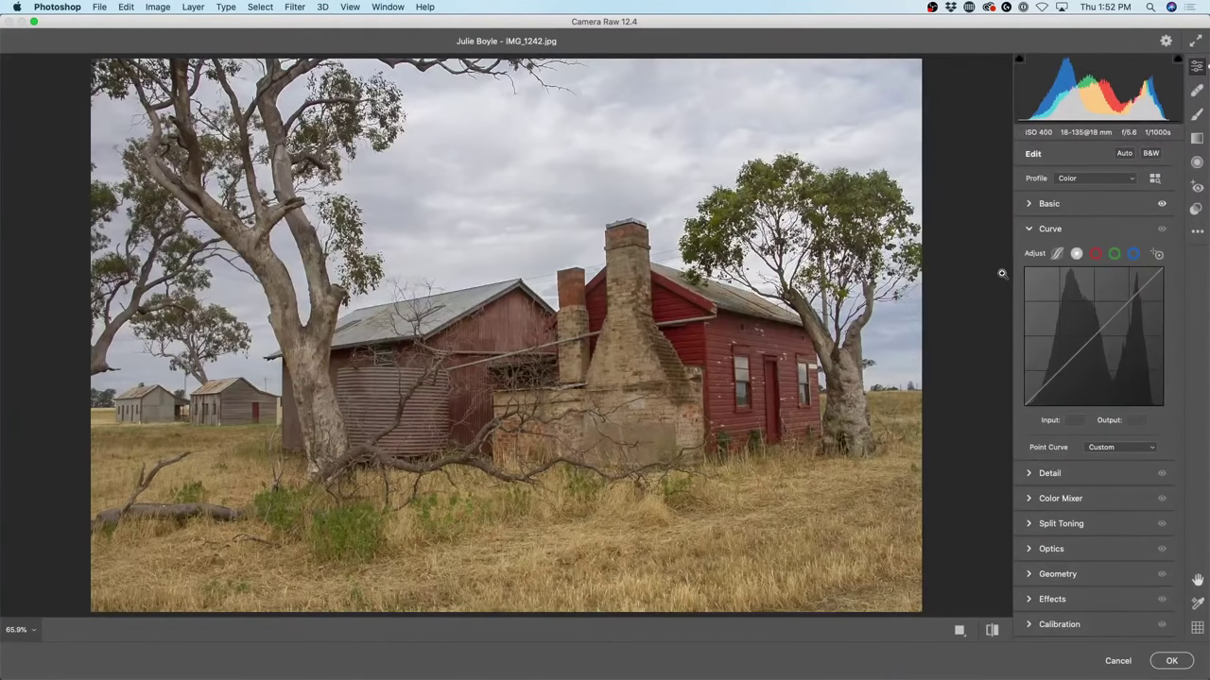
click(1159, 253)
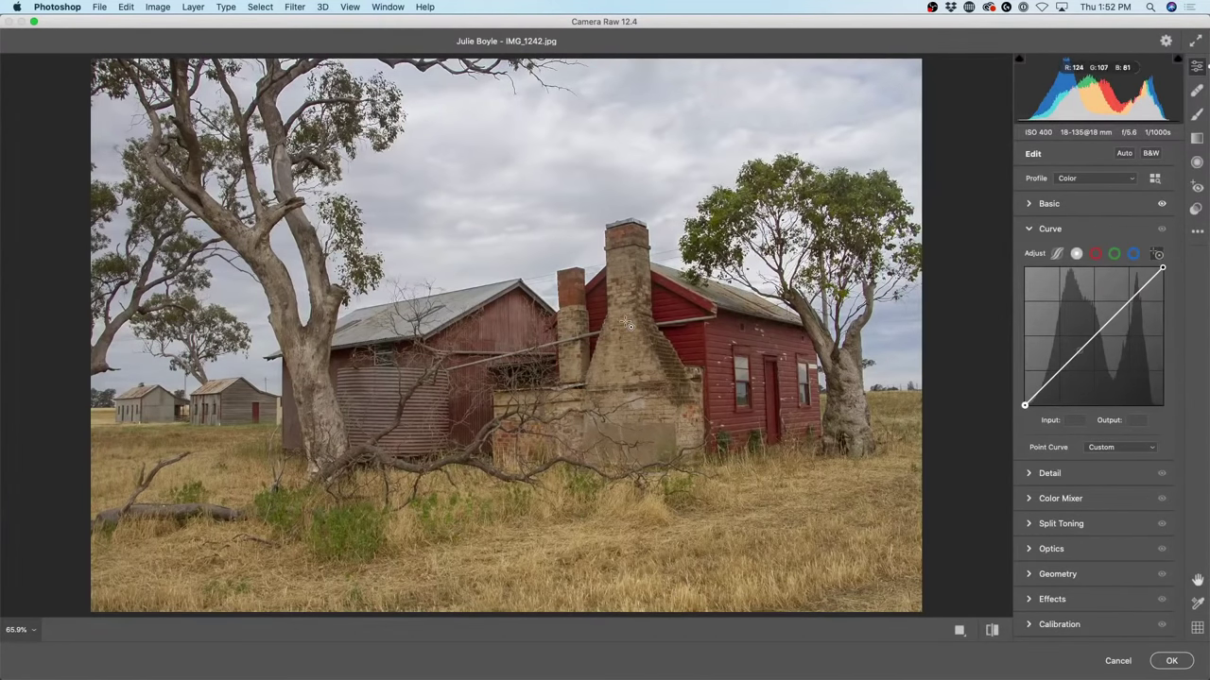
drag(629, 324, 625, 314)
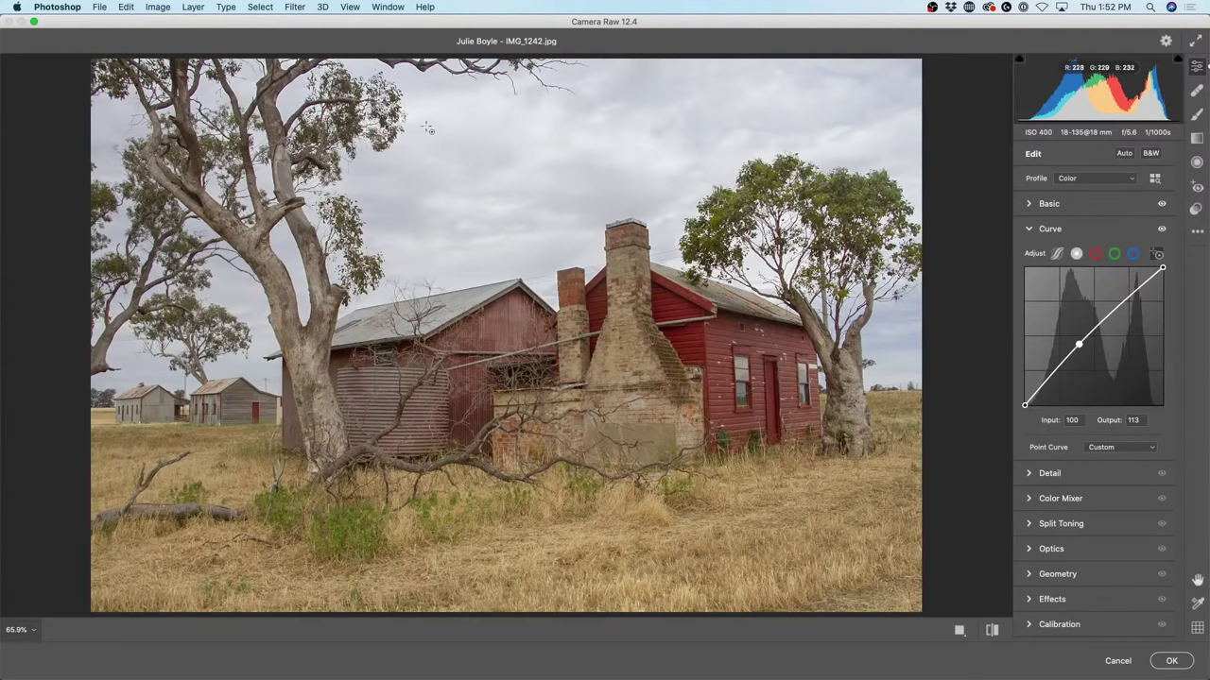
click(1172, 662)
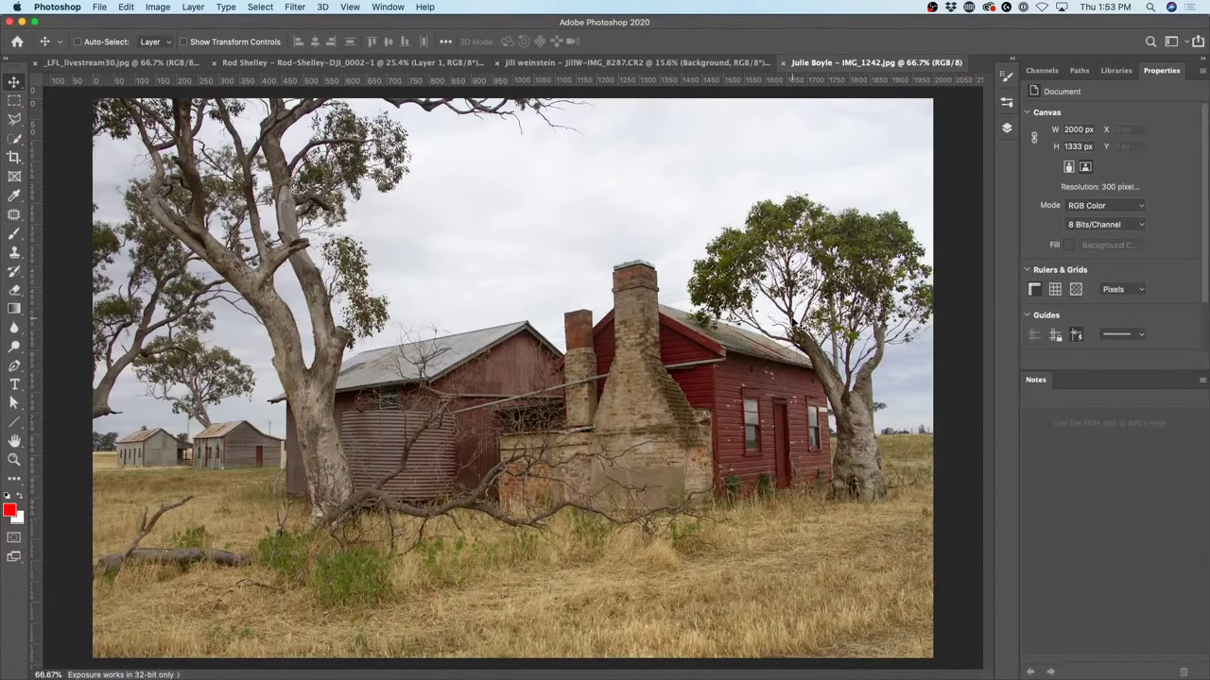
Redo the Camera Raw Filter, dock the Layers panel and reset the Livestream workspace.
click(126, 6)
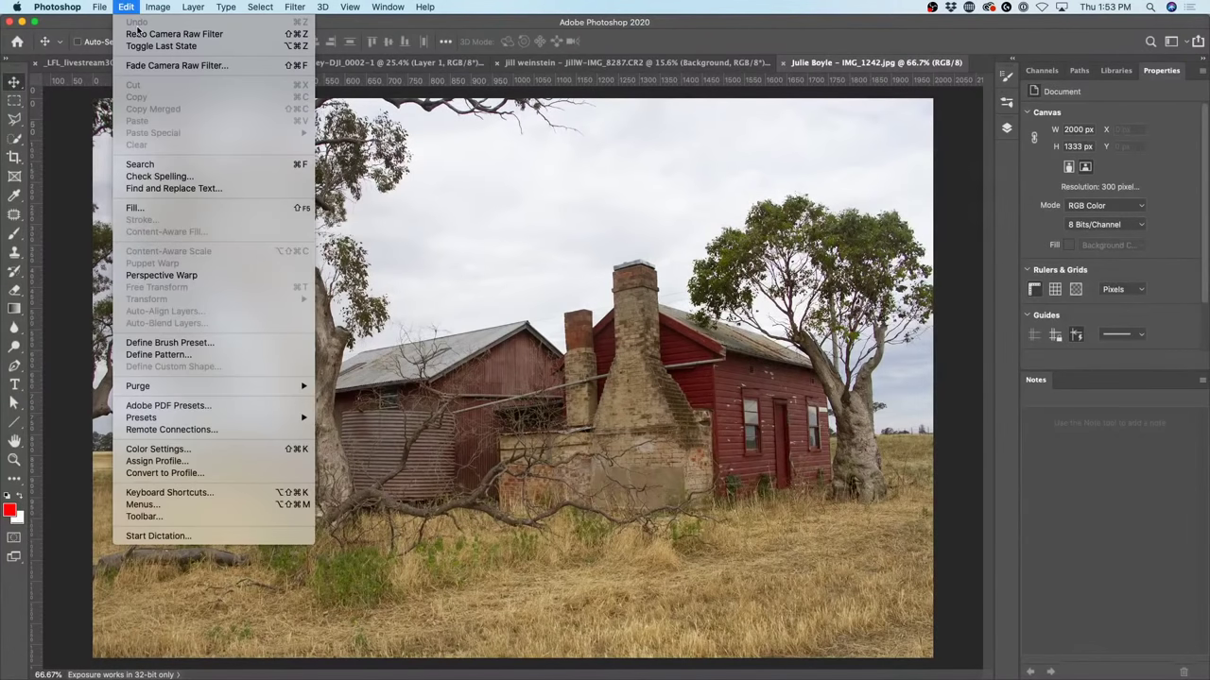
click(140, 36)
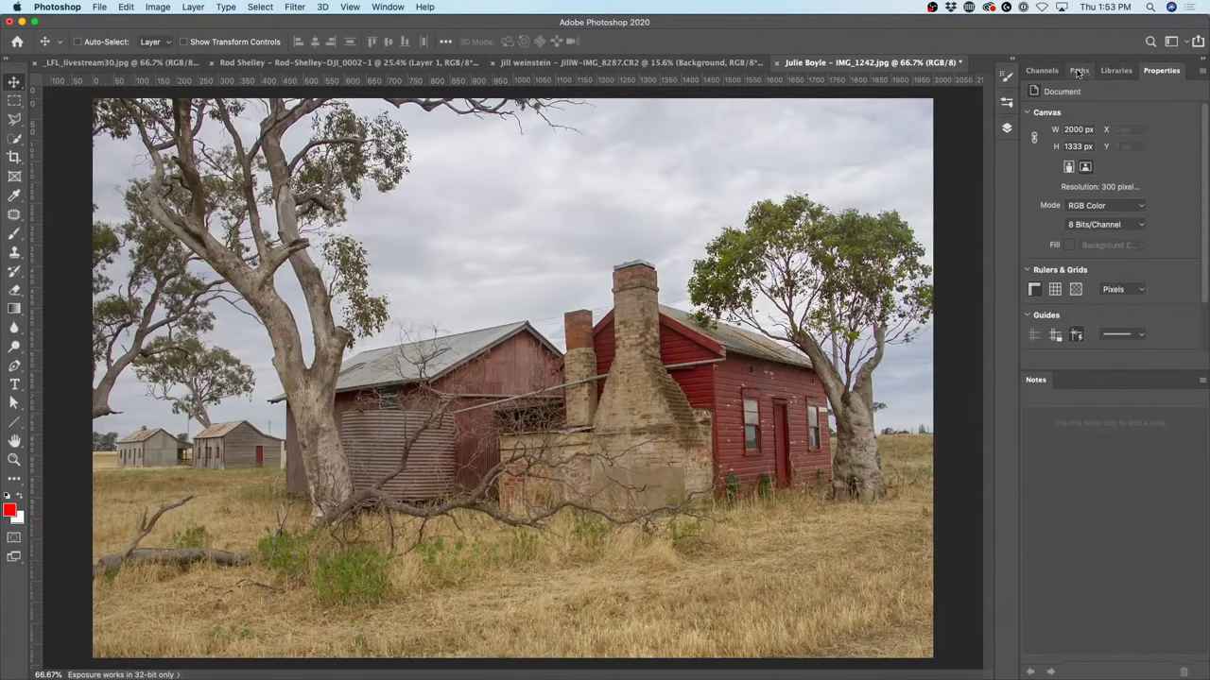
click(1005, 130)
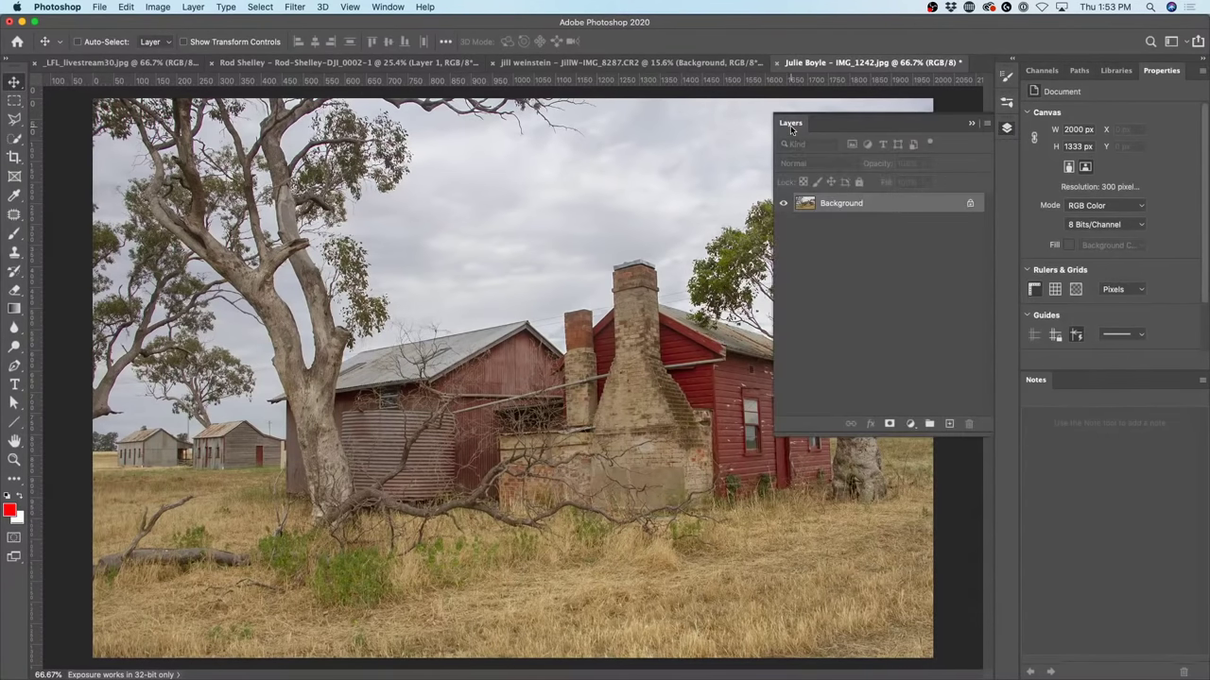
drag(792, 128, 1082, 126)
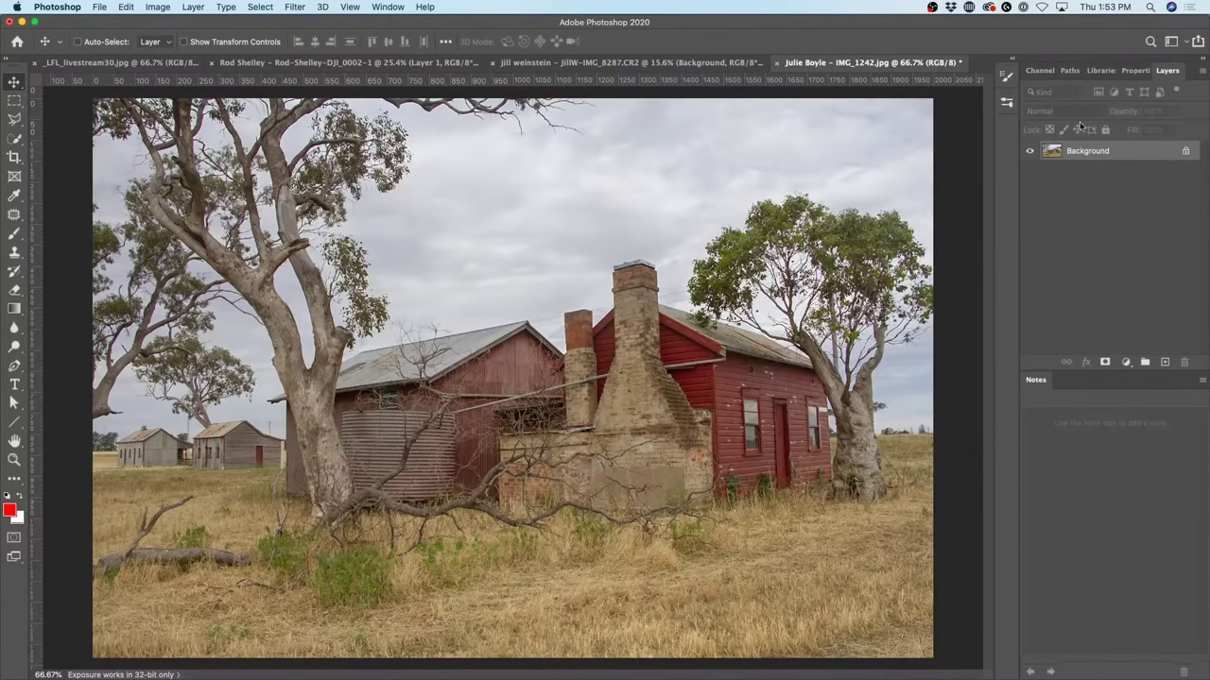
click(1181, 43)
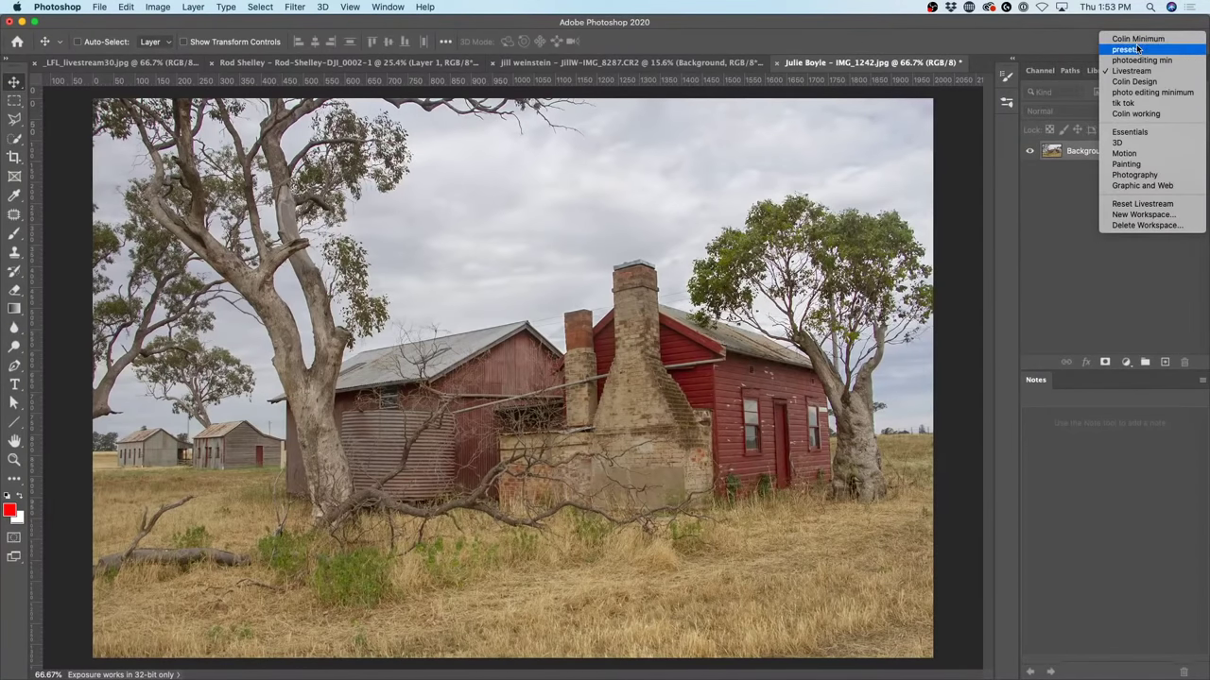
click(1137, 206)
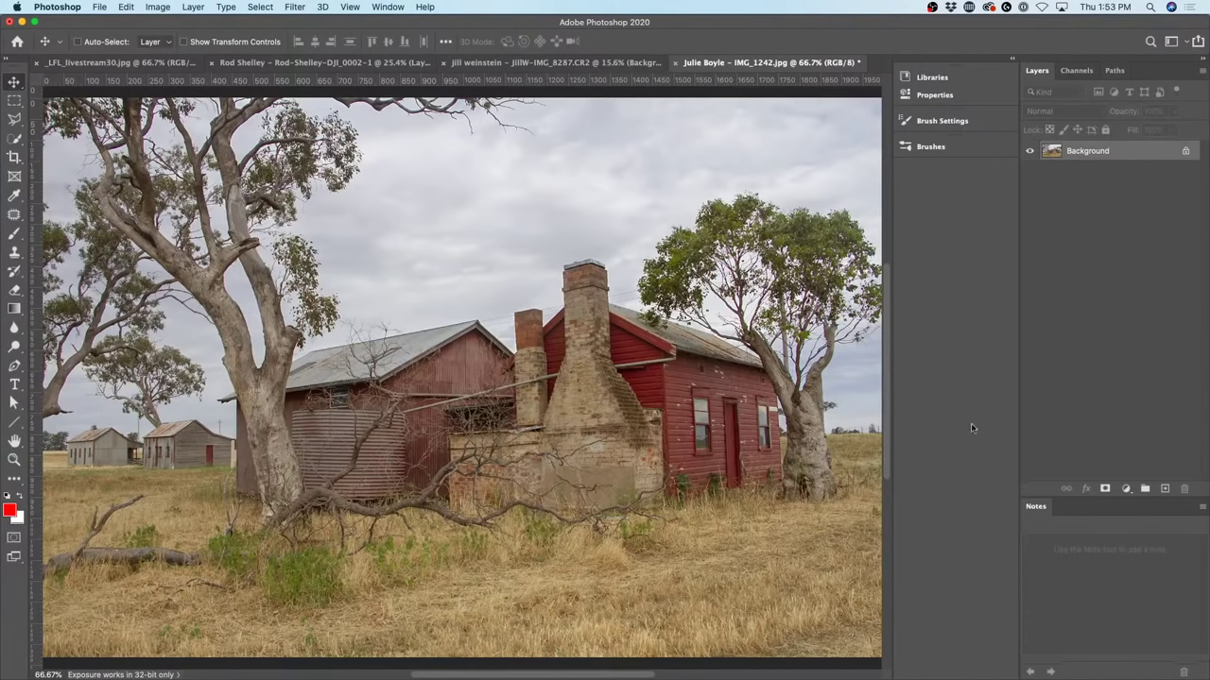
Create a new layer named 'dark' with Overlay blend mode.
alt+click(1164, 489)
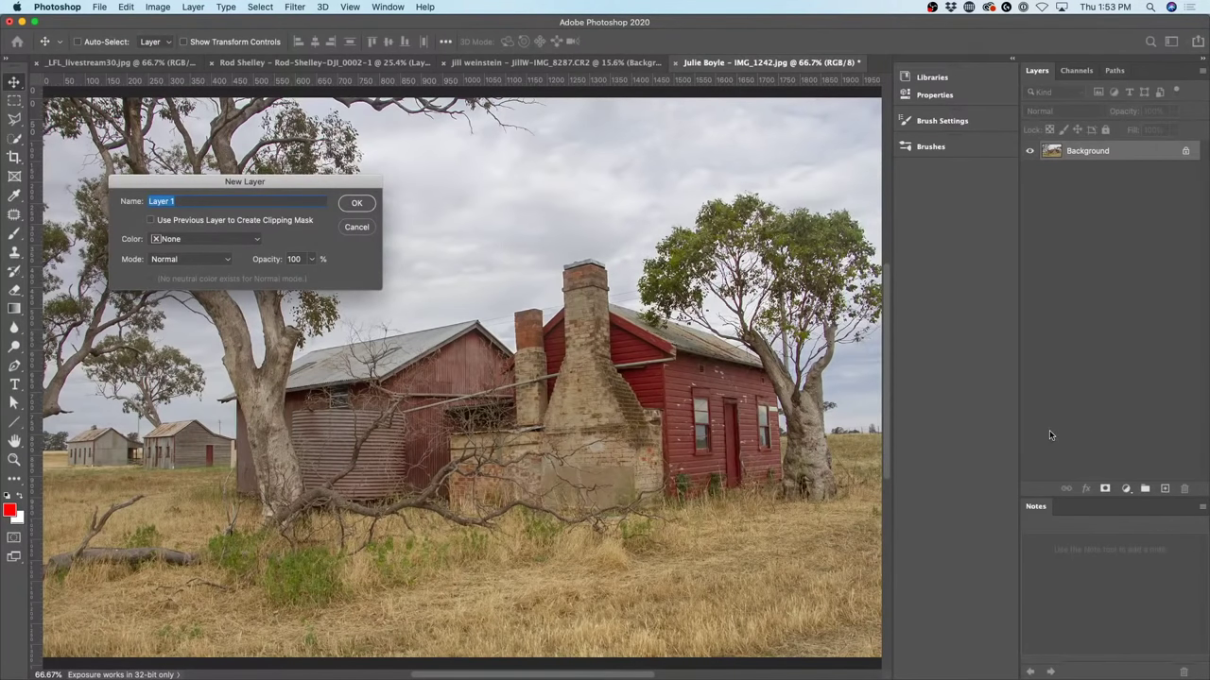
drag(274, 181, 628, 181)
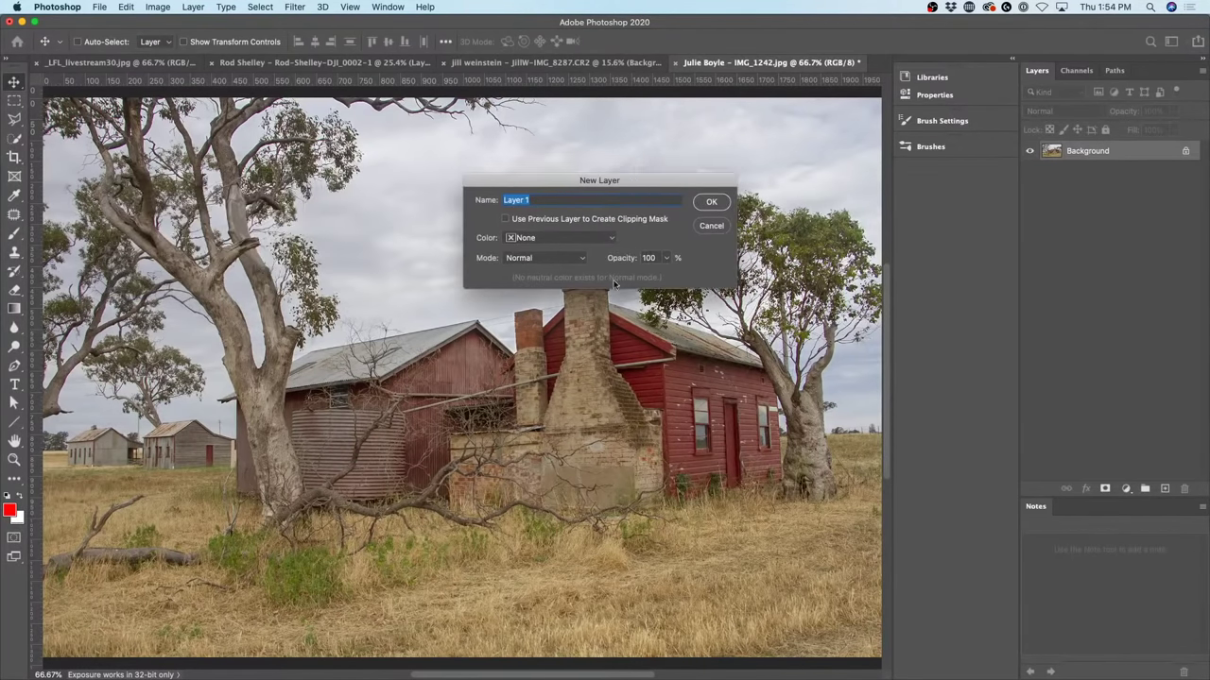
text(dark)
click(542, 256)
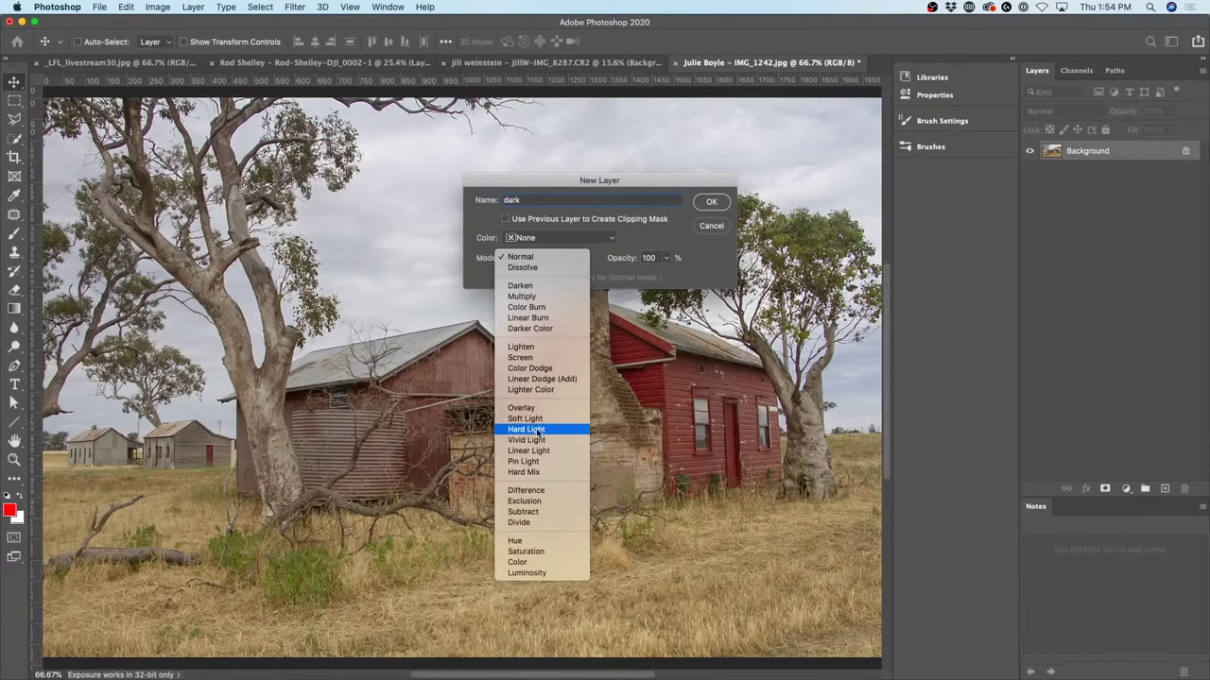
click(538, 409)
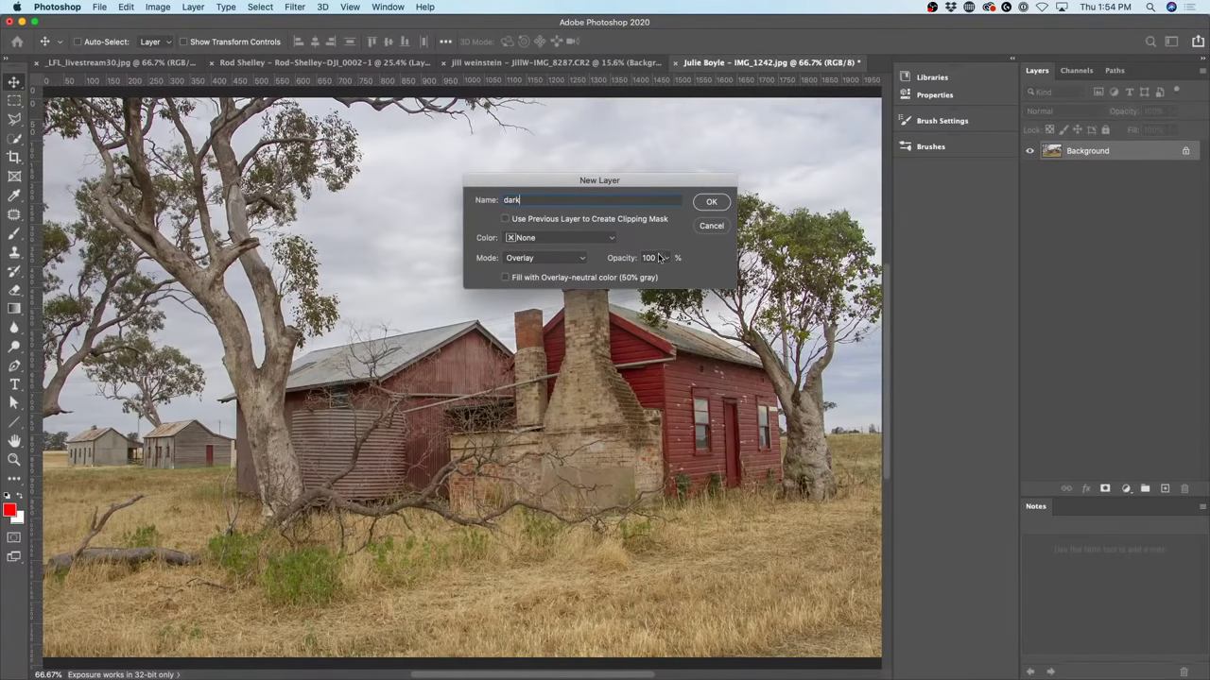
click(722, 202)
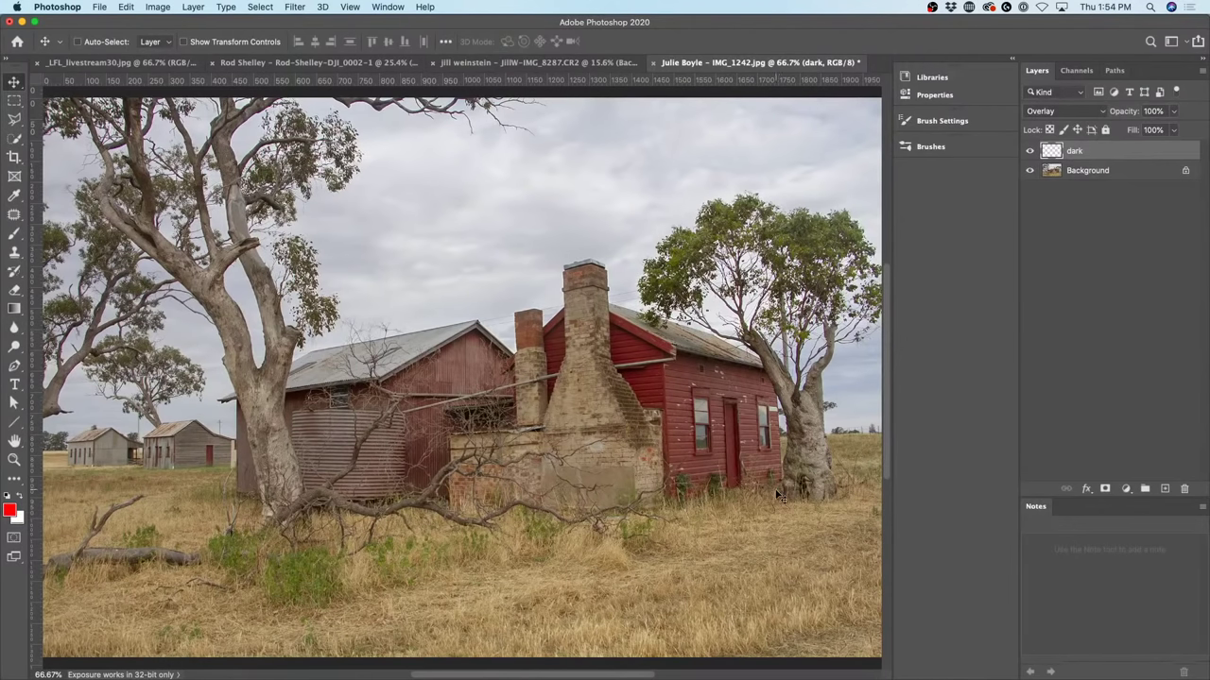
Reset colours to black and white, duplicate the dark layer and rename the copy 'light'.
key(d)
drag(1101, 155, 1166, 489)
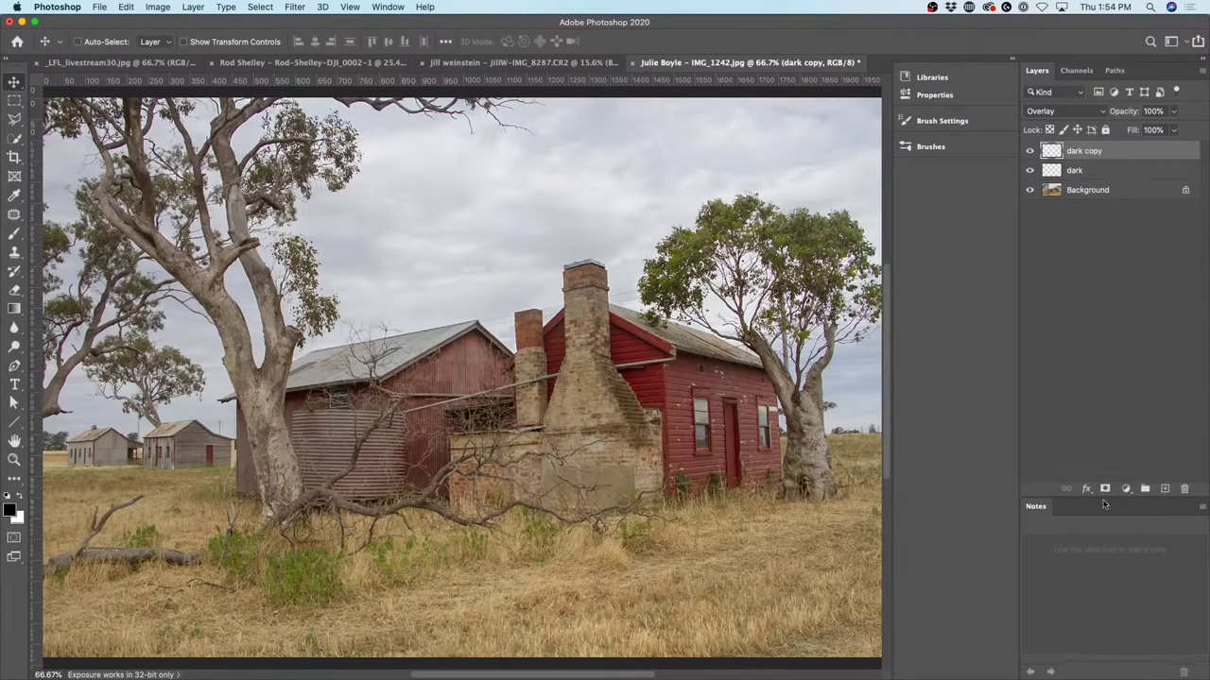
double_click(1085, 151)
text(light)
click(1107, 147)
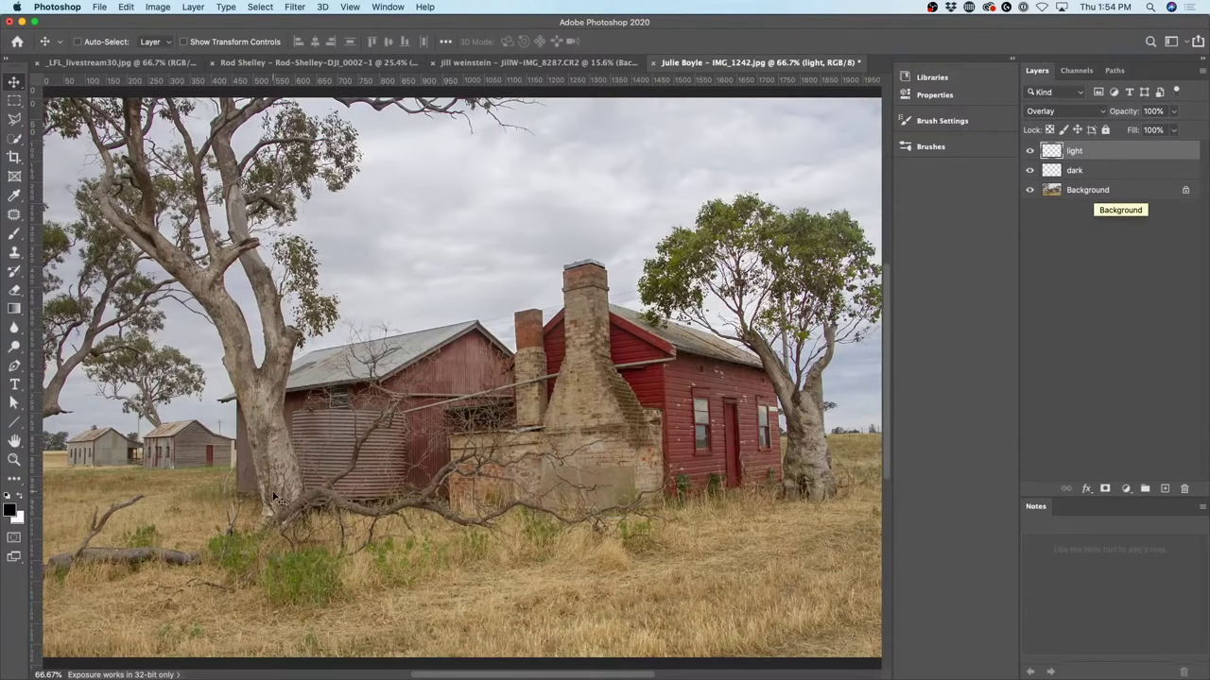
Select the dark layer and set up the Brush tool at 150 pixels.
click(1096, 172)
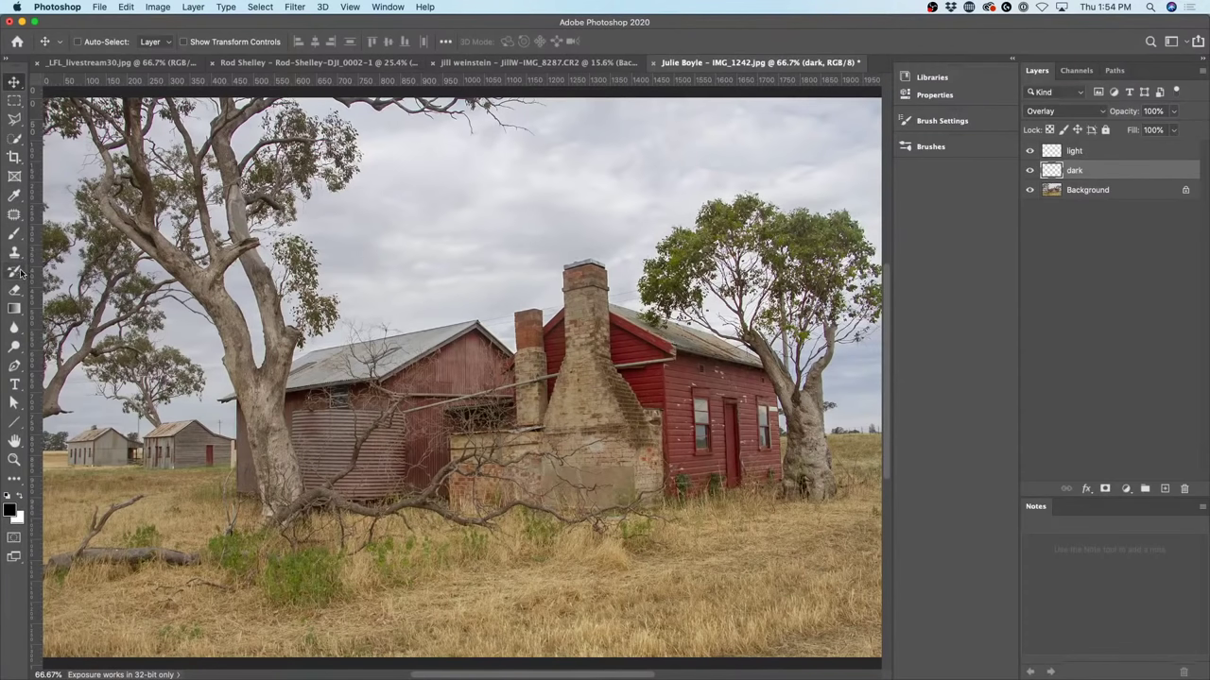
key(b)
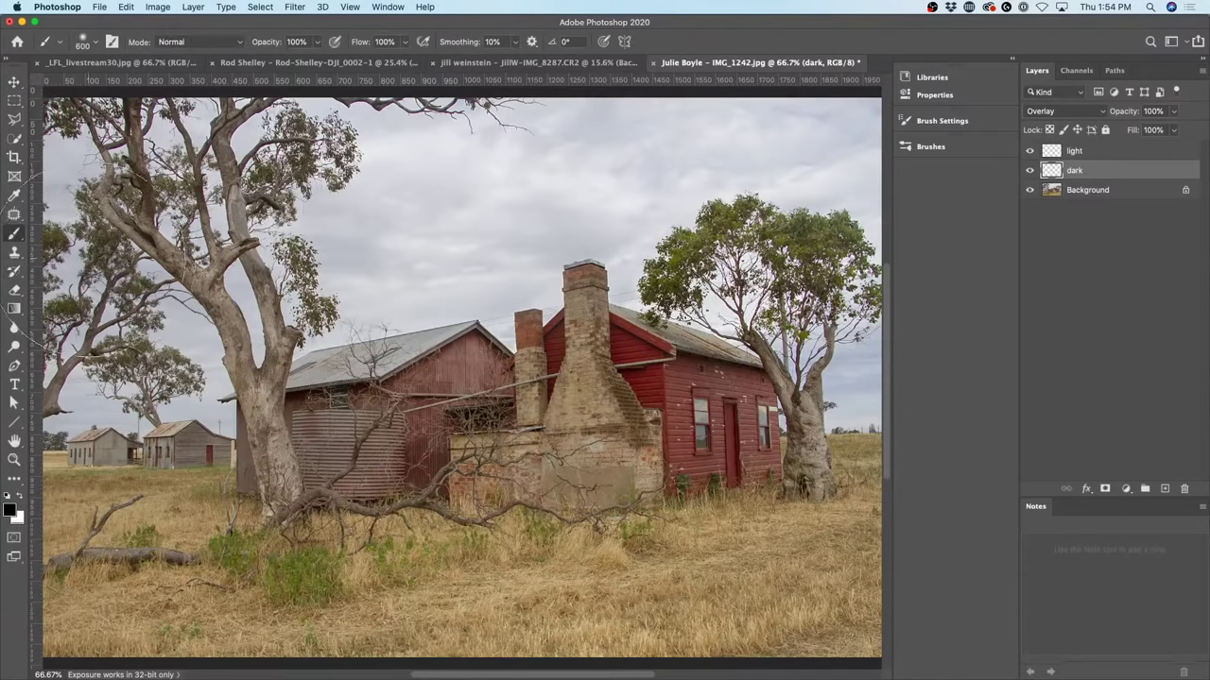
drag(17, 233, 56, 236)
key(bracketleft)
key(bracketleft)
key(bracketleft)
key(bracketleft)
key(bracketleft)
key(bracketleft)
key(bracketleft)
key(bracketleft)
key(bracketleft)
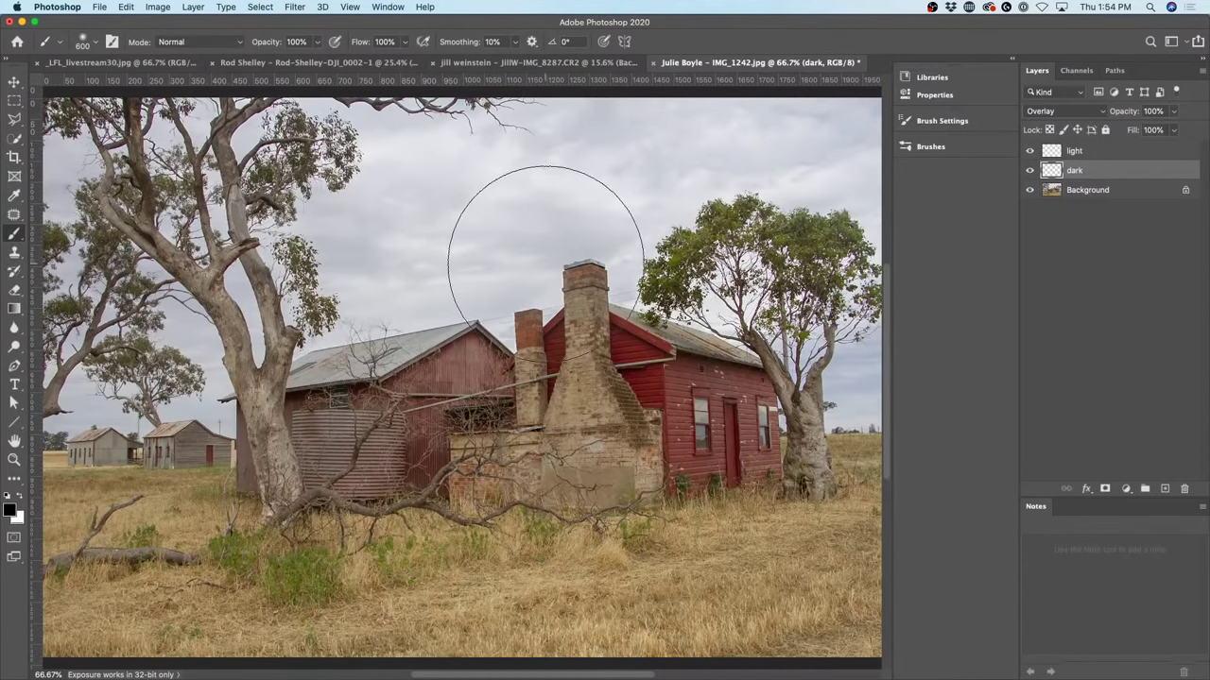
key(bracketleft)
key(bracketleft)
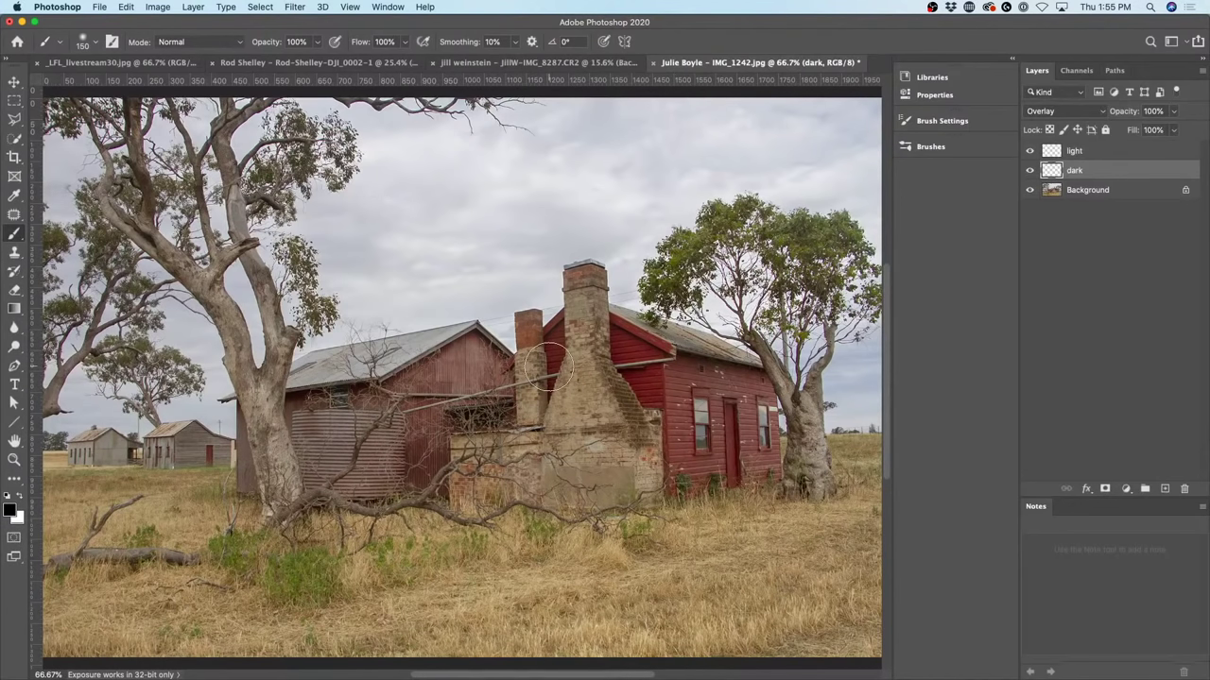
Shrink the brush, then try and undo a darkening stroke on the chimney's right edge on the dark layer.
key(bracketleft)
key(bracketleft)
key(bracketleft)
key(bracketleft)
key(bracketleft)
click(1073, 152)
click(1085, 170)
key(bracketleft)
key(bracketleft)
key(bracketleft)
key(bracketleft)
drag(600, 269, 600, 304)
key(super+z)
click(19, 236)
click(87, 42)
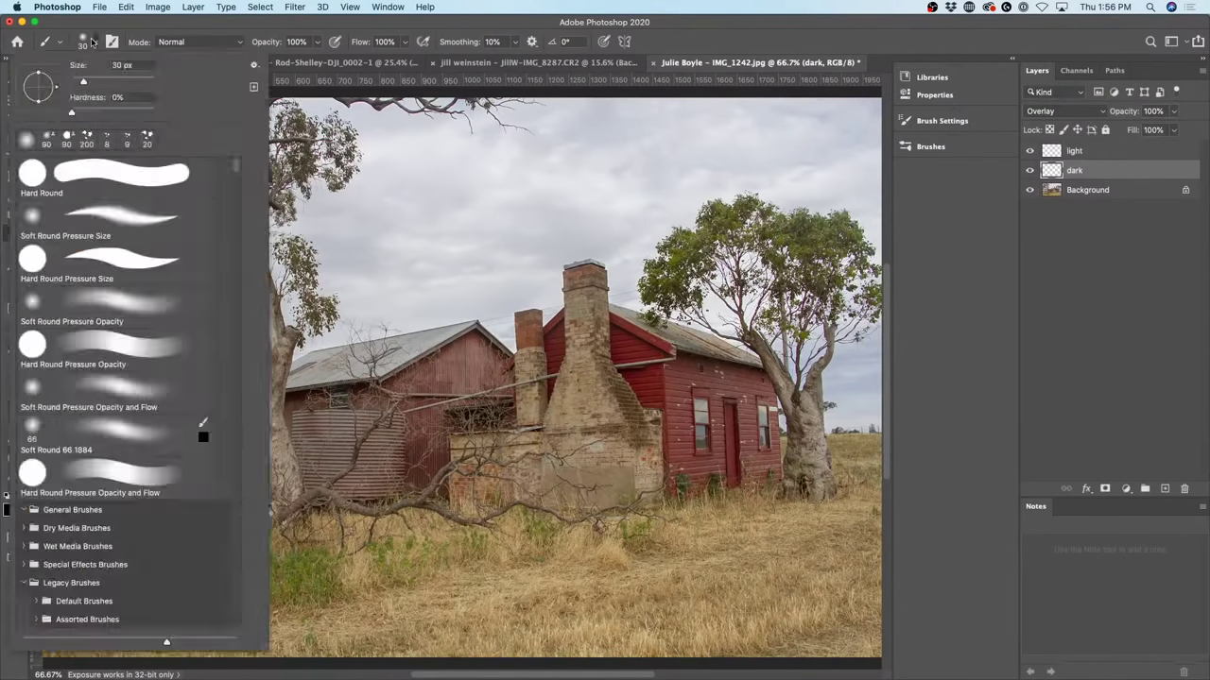
click(209, 31)
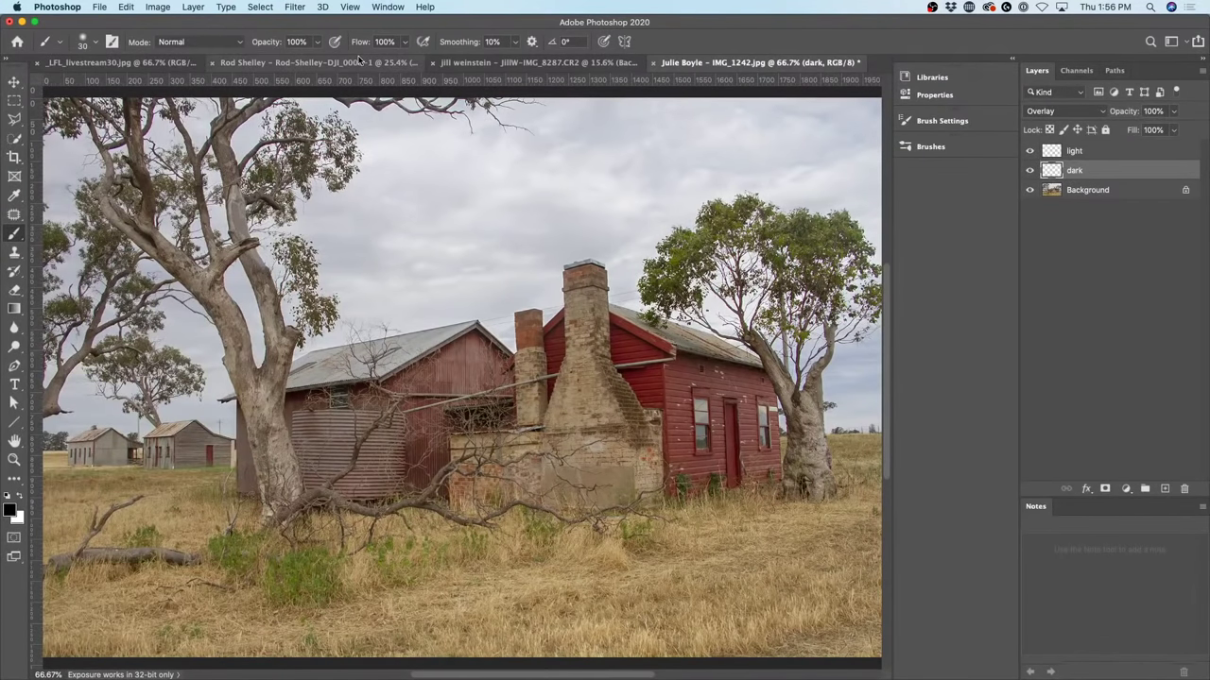
Lower the brush flow to 8% and drag an Object Selection box around the chimney.
key(shift+1)
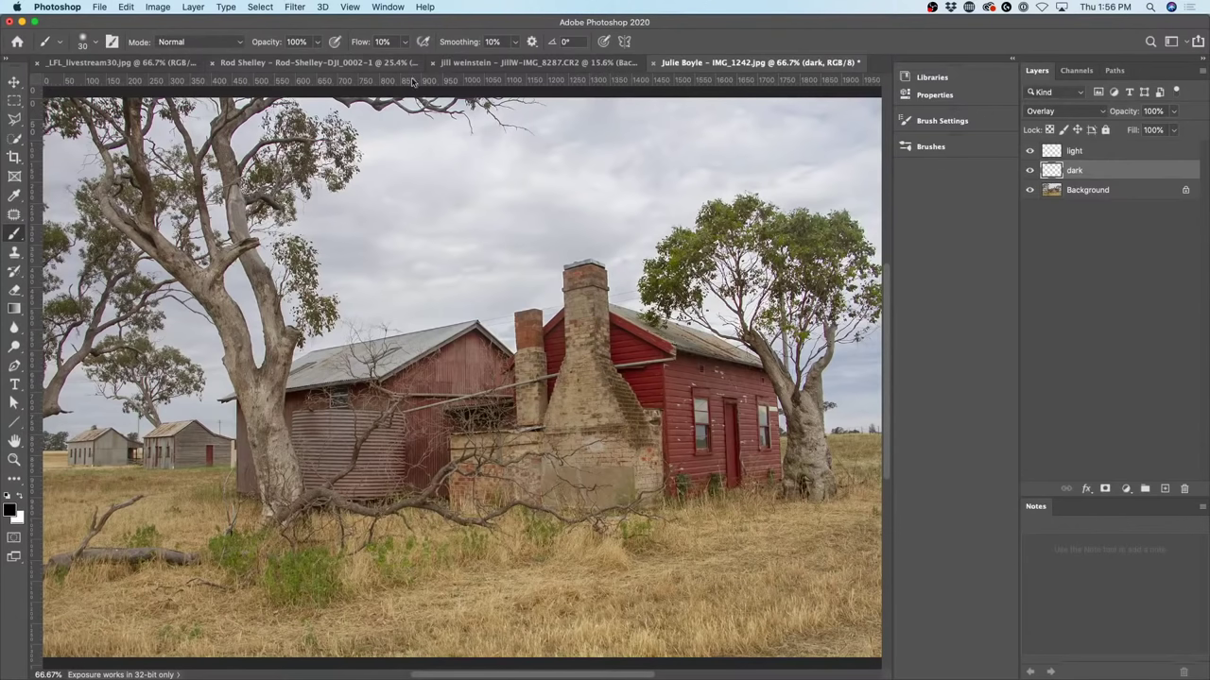
click(404, 44)
drag(404, 59, 410, 62)
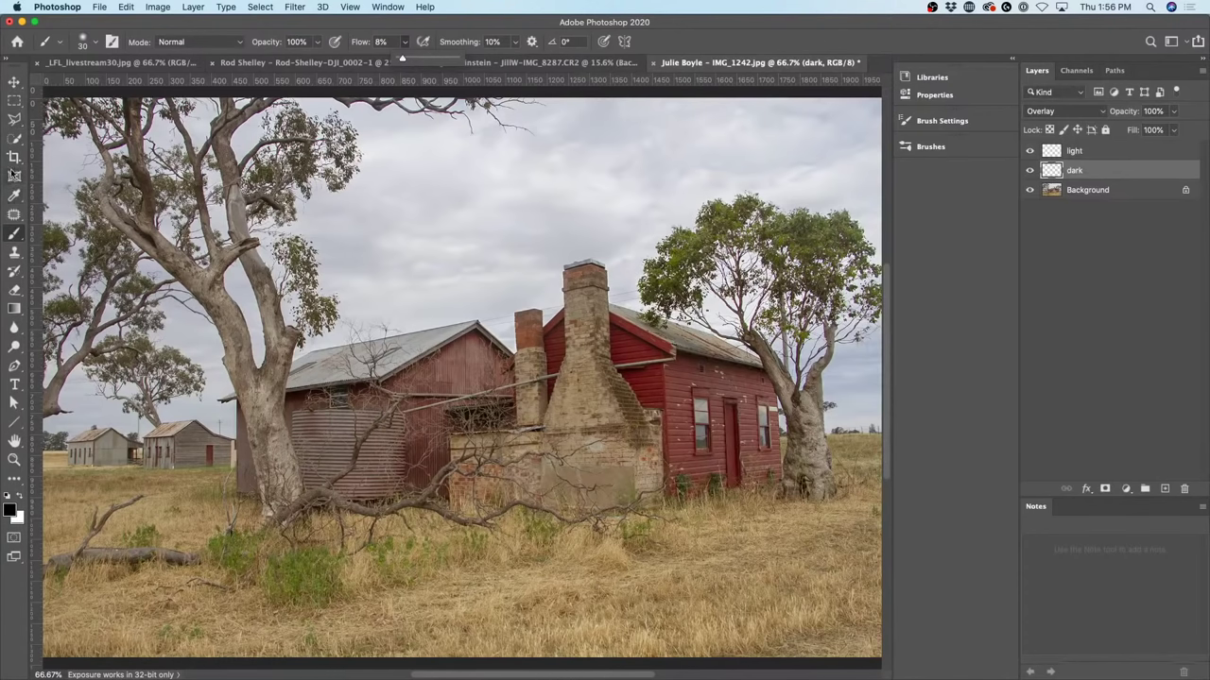
drag(14, 142, 62, 138)
drag(581, 245, 624, 454)
Select the brick chimney from the Background layer, then return to the dark layer with the Brush.
click(697, 244)
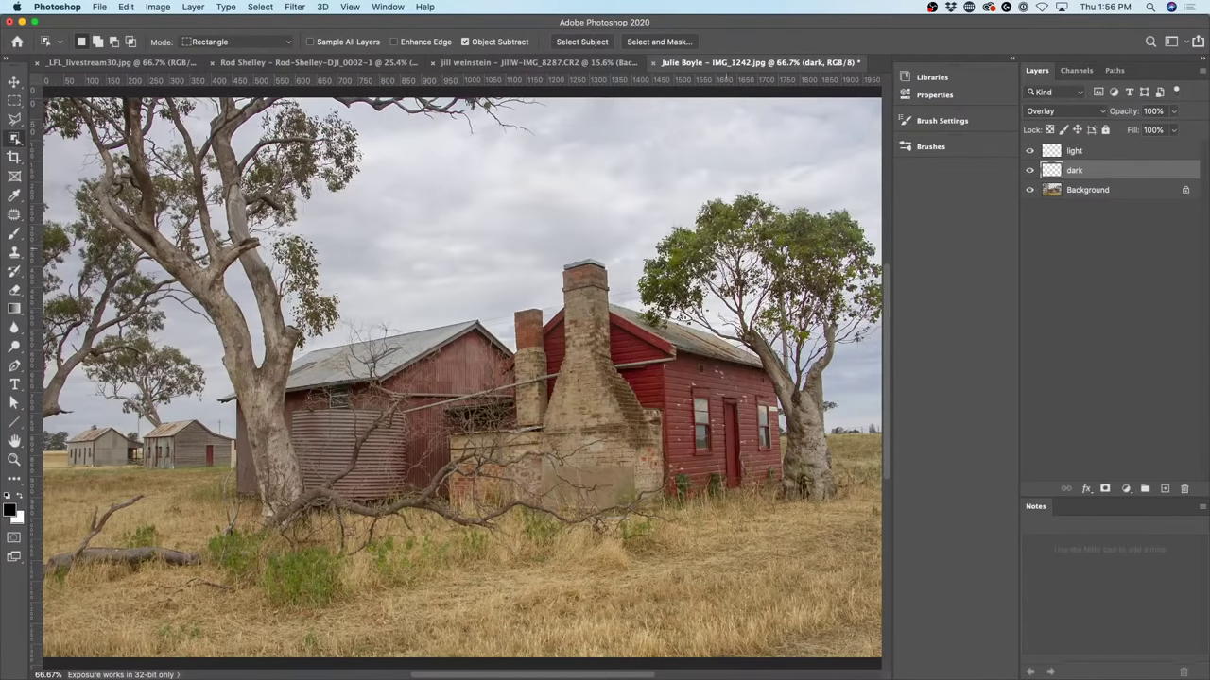
click(1051, 193)
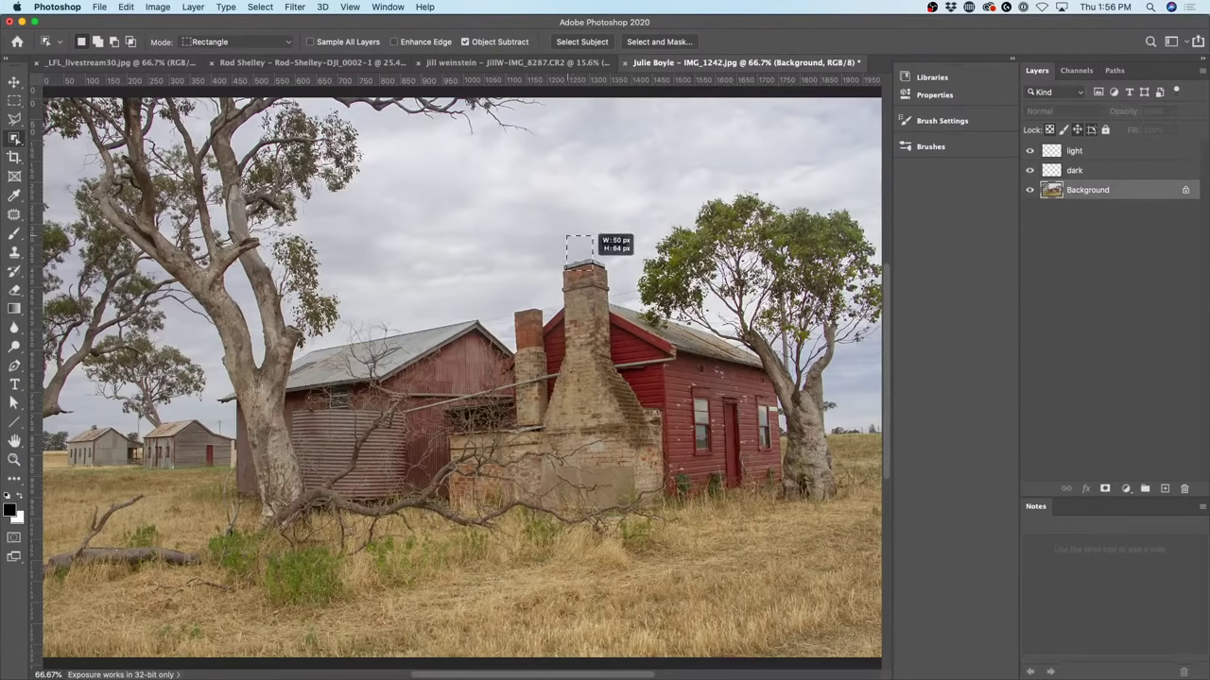
drag(593, 265, 662, 430)
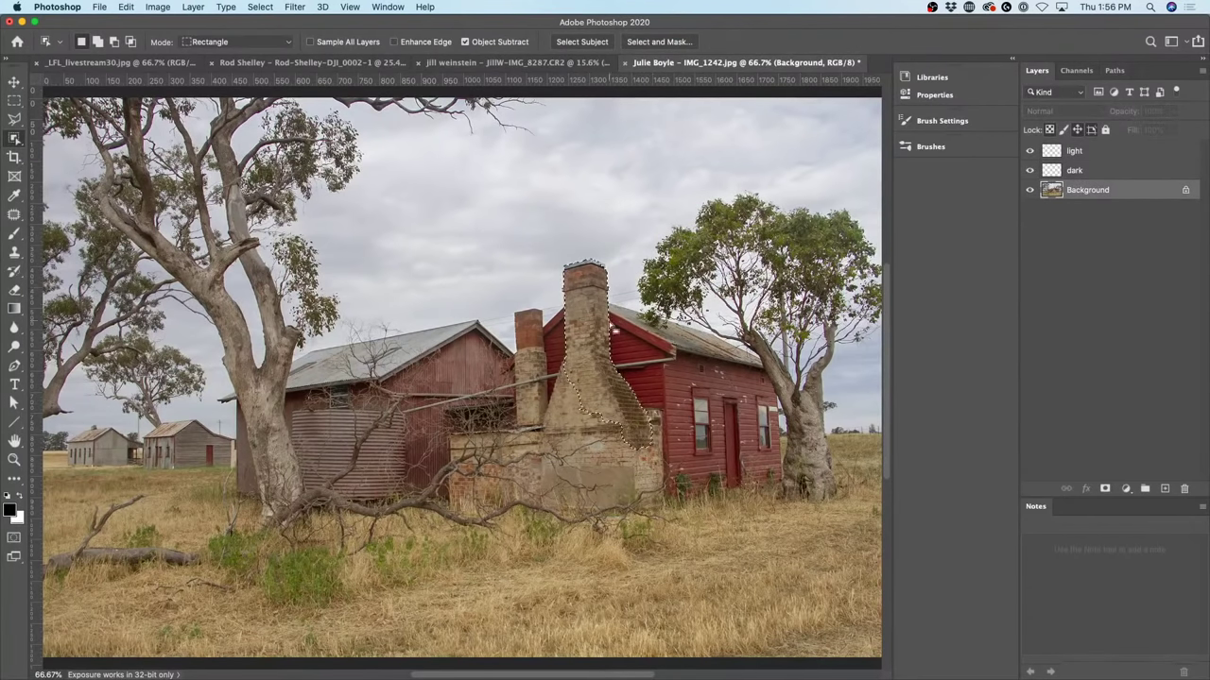
key(alt+bracketright)
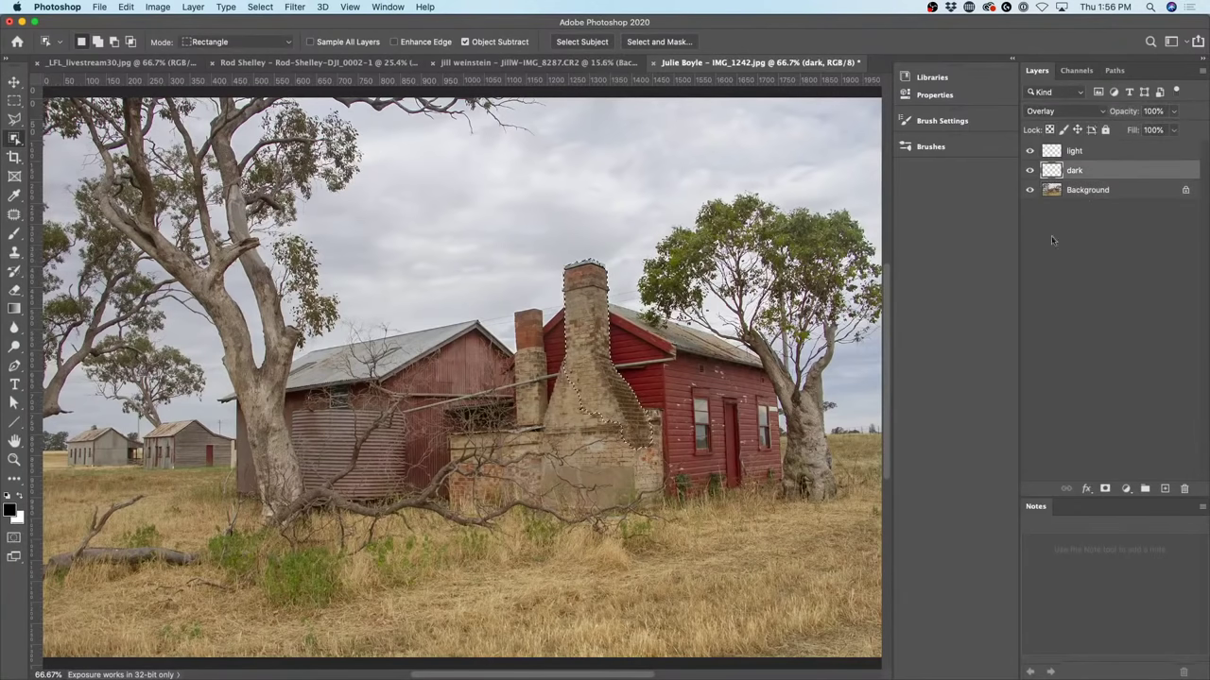
key(b)
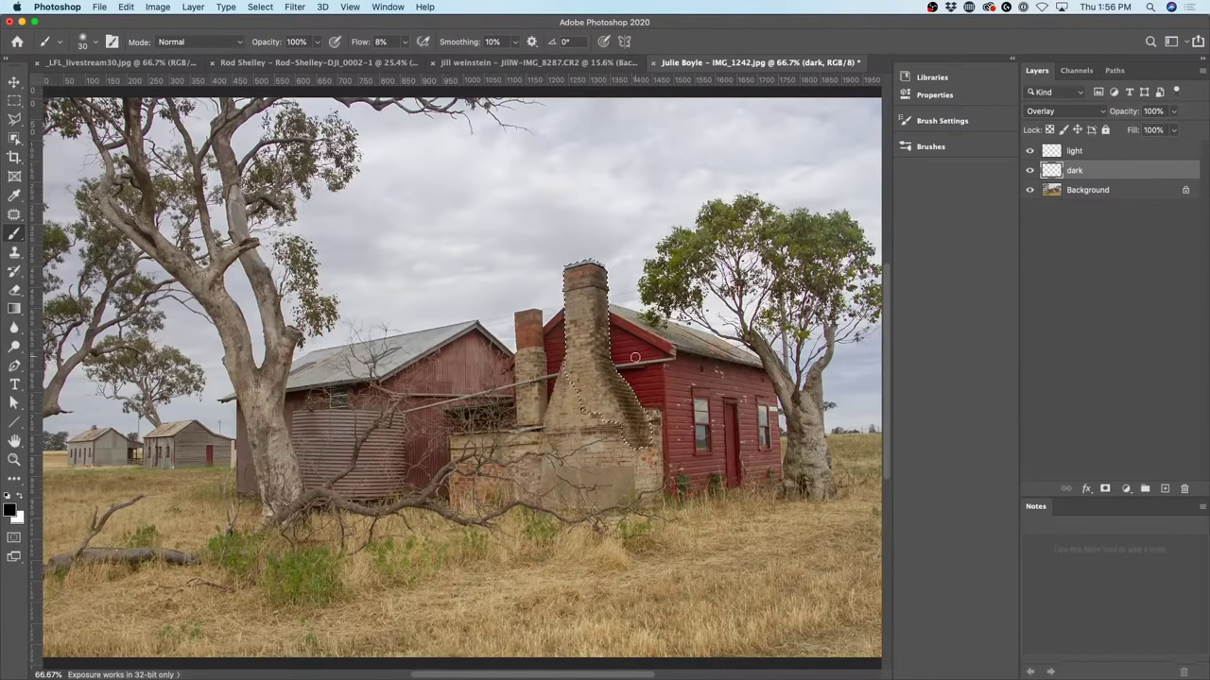
Enlarge the brush and enable Transfer with Pen Pressure control in Brush Settings.
key(bracketright)
click(111, 41)
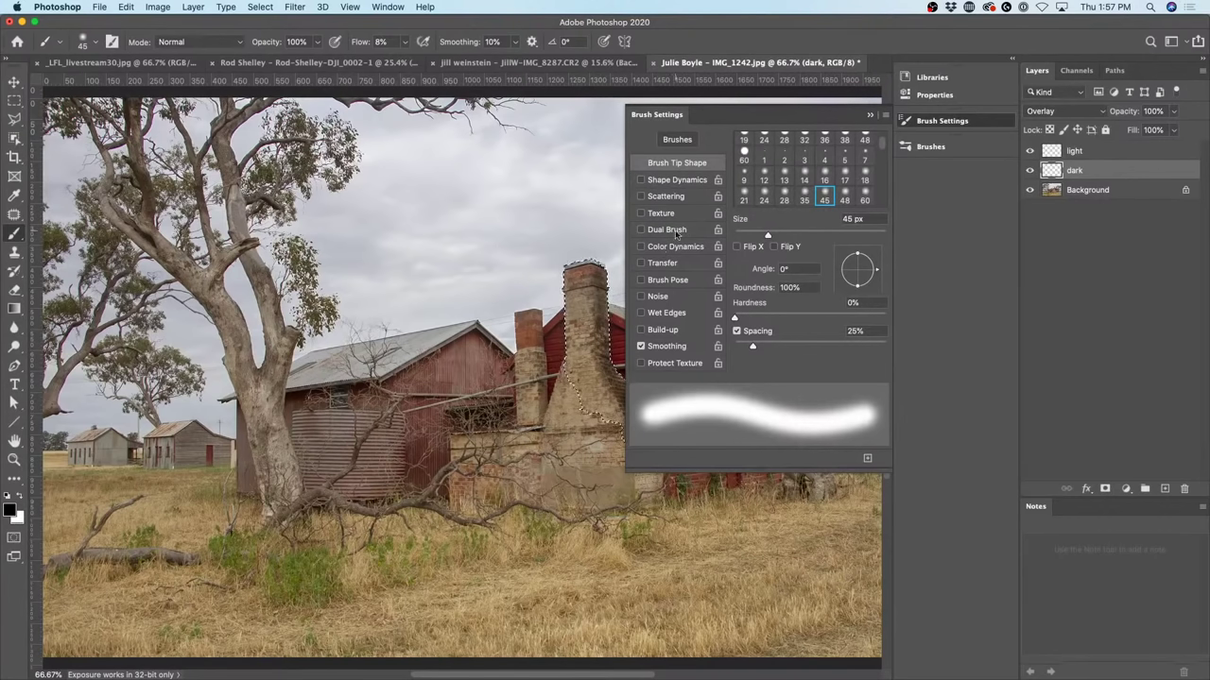
click(667, 263)
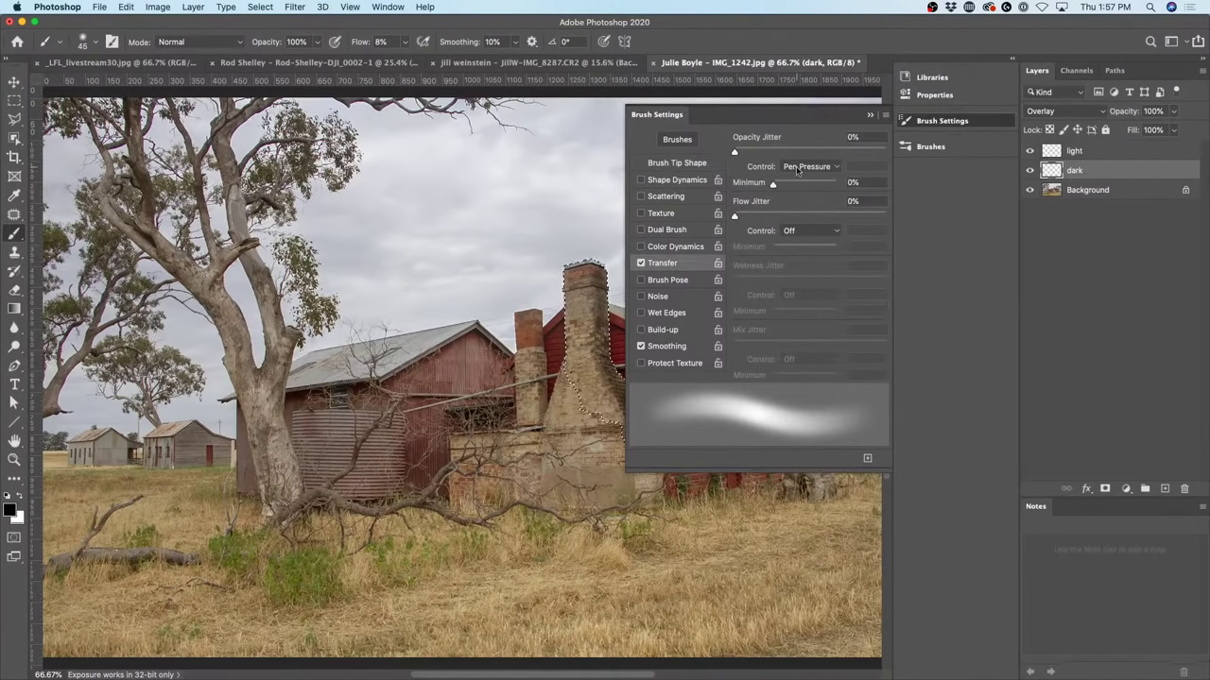
click(869, 115)
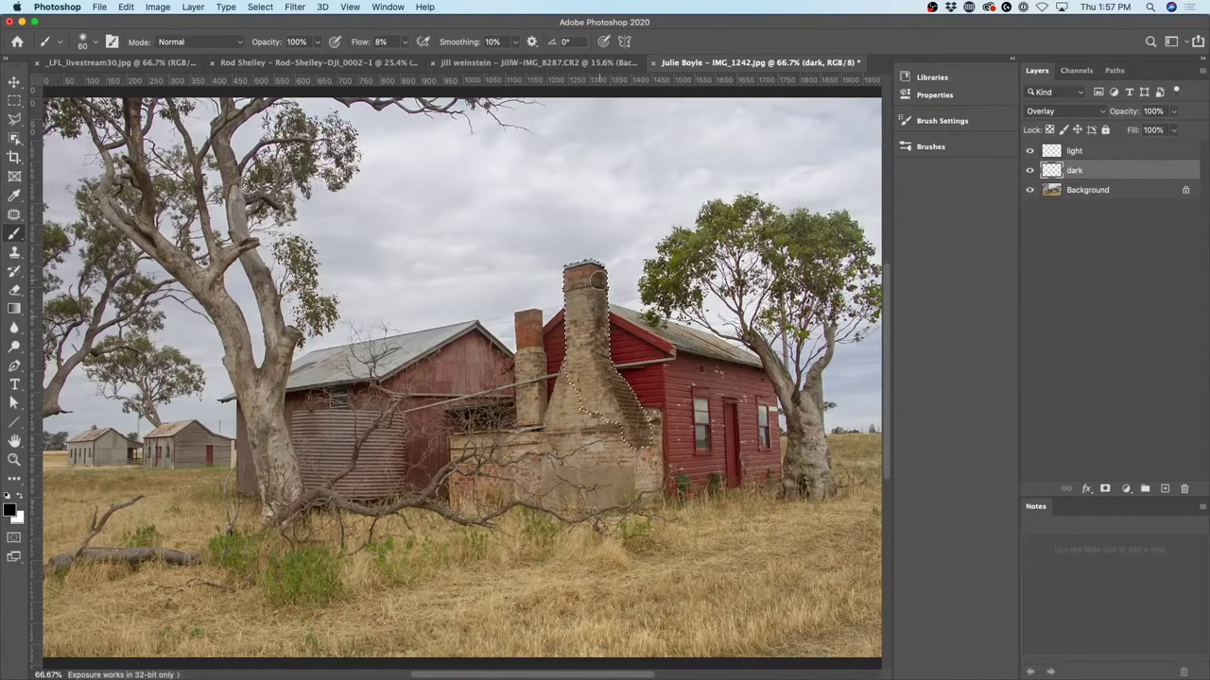
Deselect and paint black over the chimney's right side and base, shrinking the brush to 50.
key(super+d)
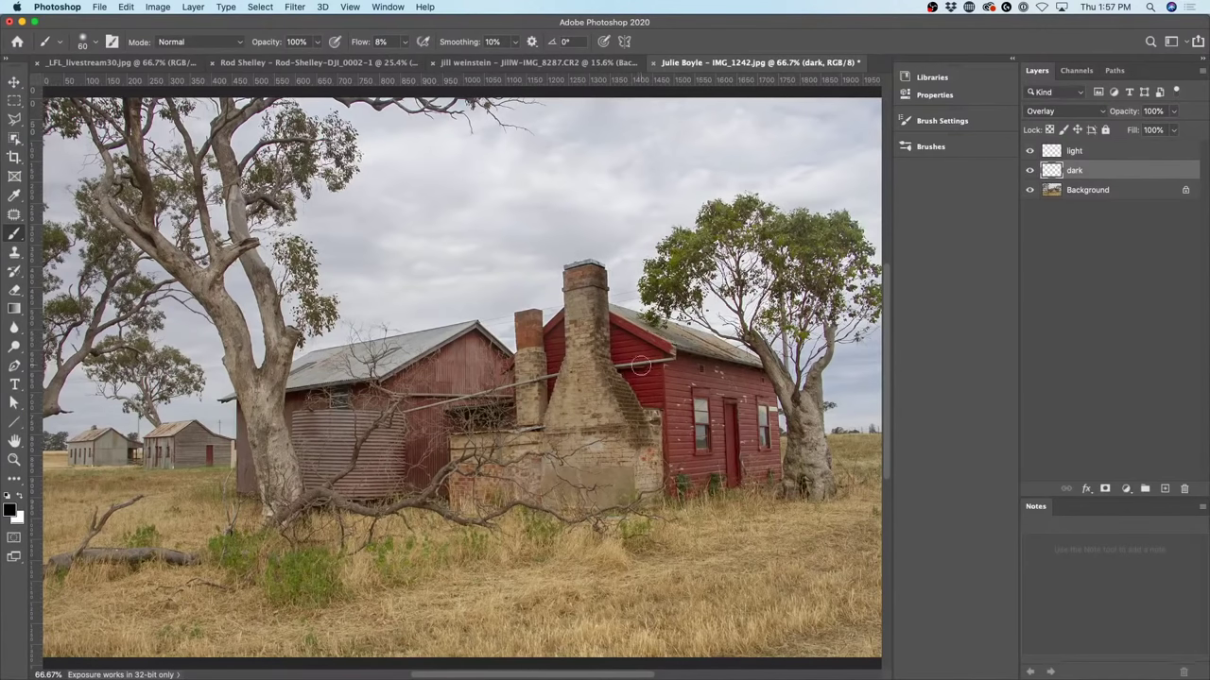
mouse_move(618, 392)
mouse_down()
mouse_move(653, 507)
mouse_move(652, 448)
mouse_move(640, 461)
mouse_move(648, 451)
mouse_move(650, 500)
mouse_move(648, 447)
mouse_move(641, 456)
mouse_move(649, 441)
mouse_move(662, 449)
mouse_move(680, 371)
mouse_move(708, 418)
mouse_move(657, 443)
mouse_move(634, 497)
mouse_up()
key(ctrl+shift+d)
key(ctrl+d)
key(bracketleft)
key(bracketleft)
key(bracketleft)
key(bracketleft)
key(bracketleft)
key(bracketleft)
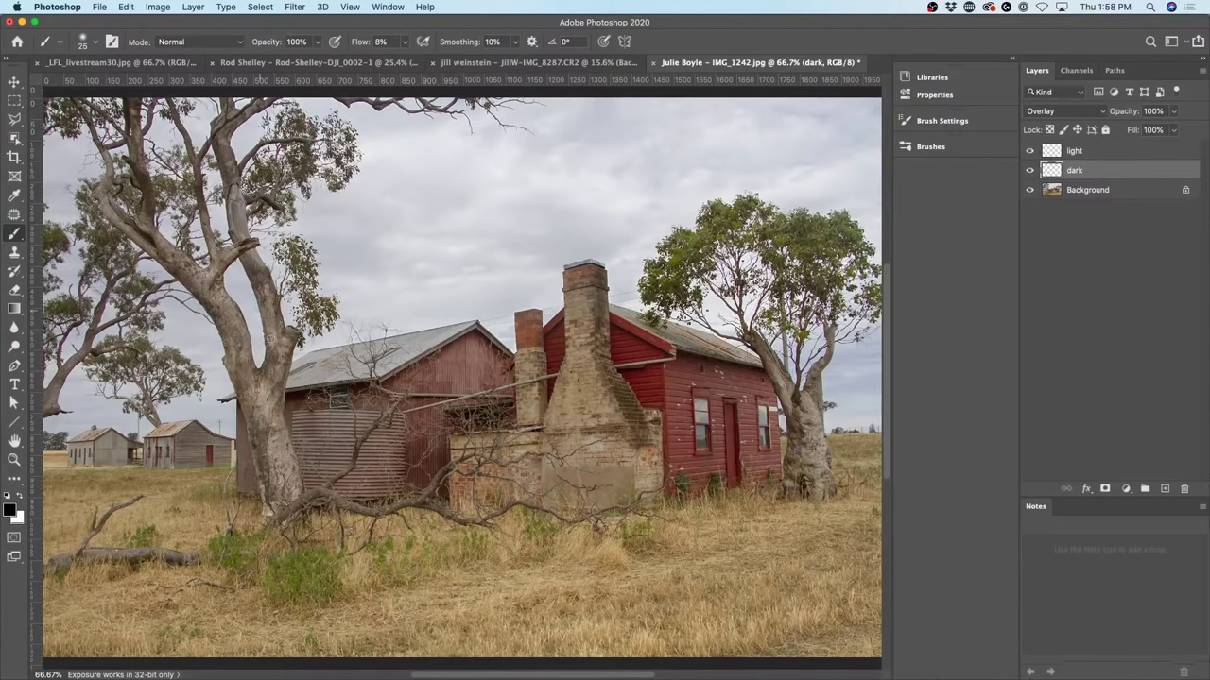
Object-select the left tree trunk from the Background layer, then return to the dark layer's Brush.
click(14, 138)
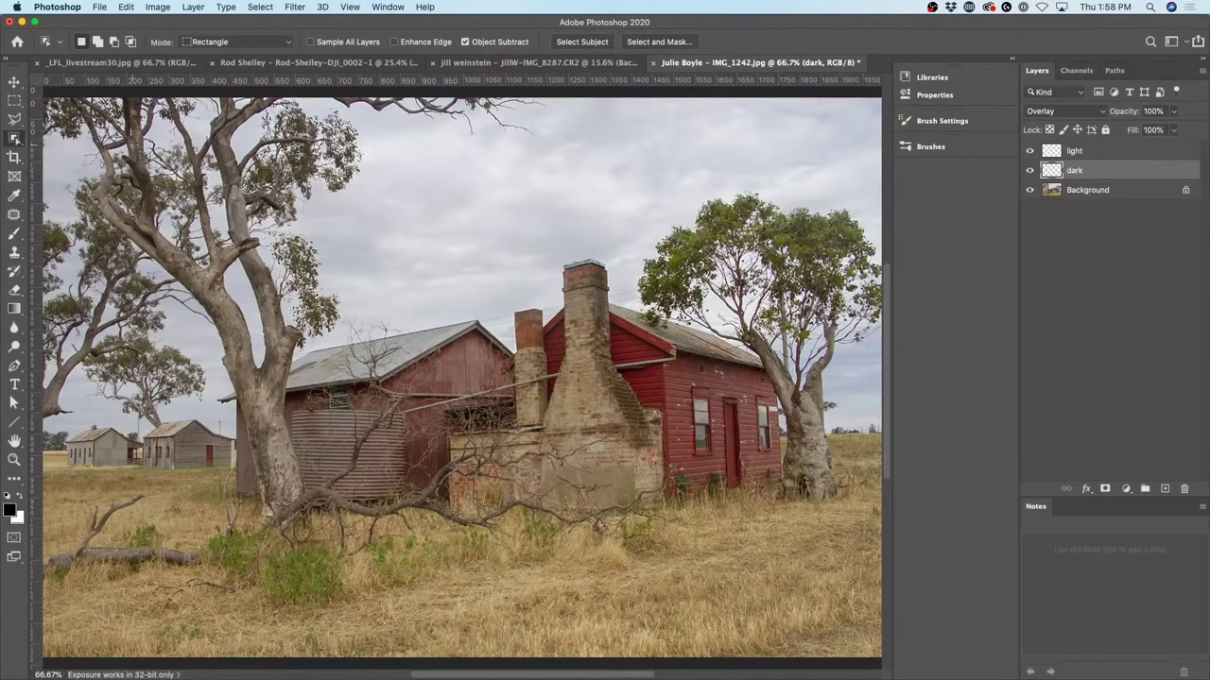
drag(95, 126, 361, 610)
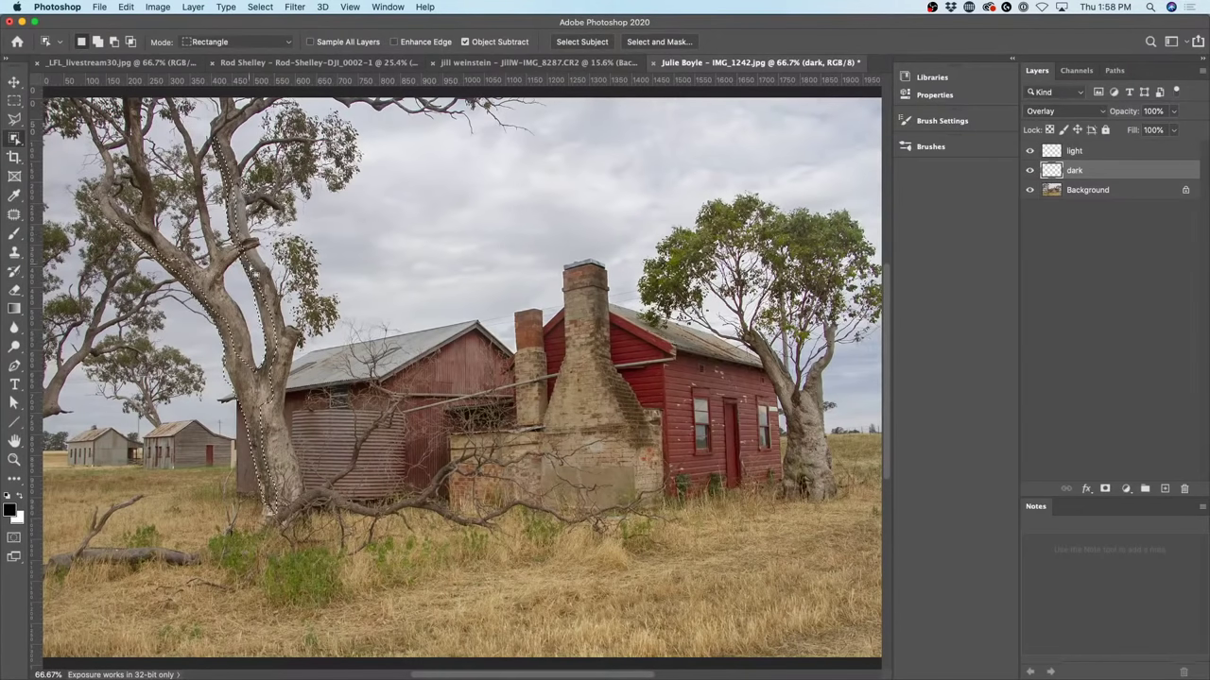
click(1092, 191)
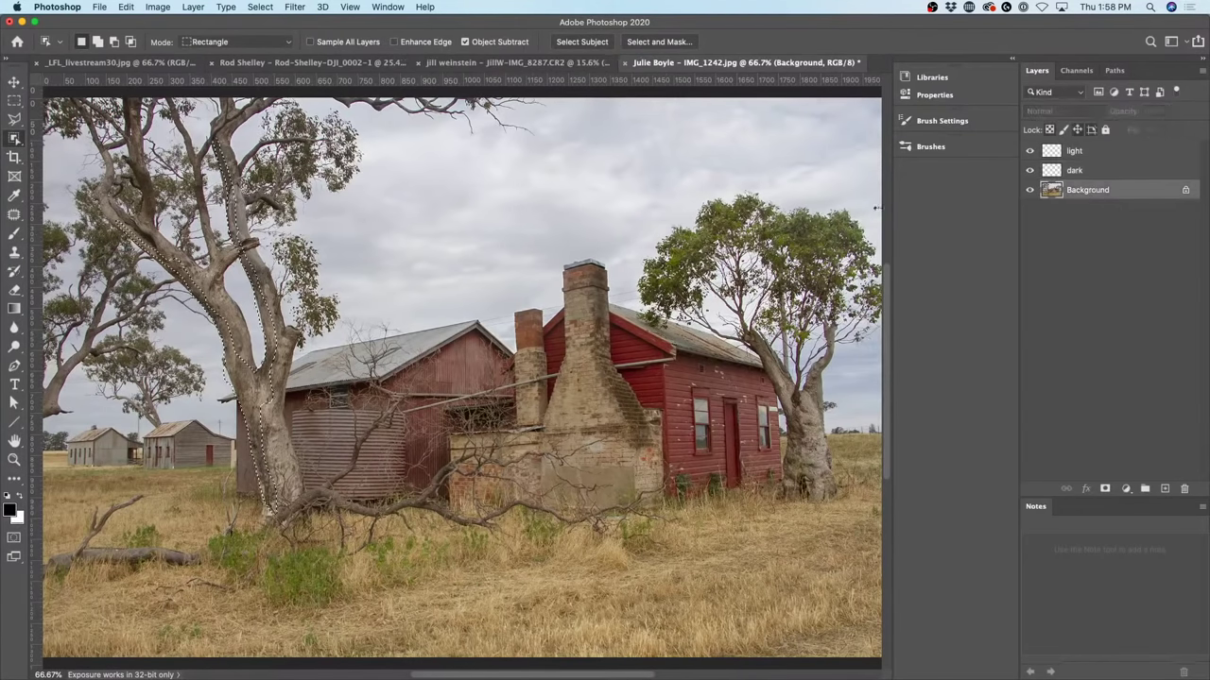
drag(74, 150, 373, 546)
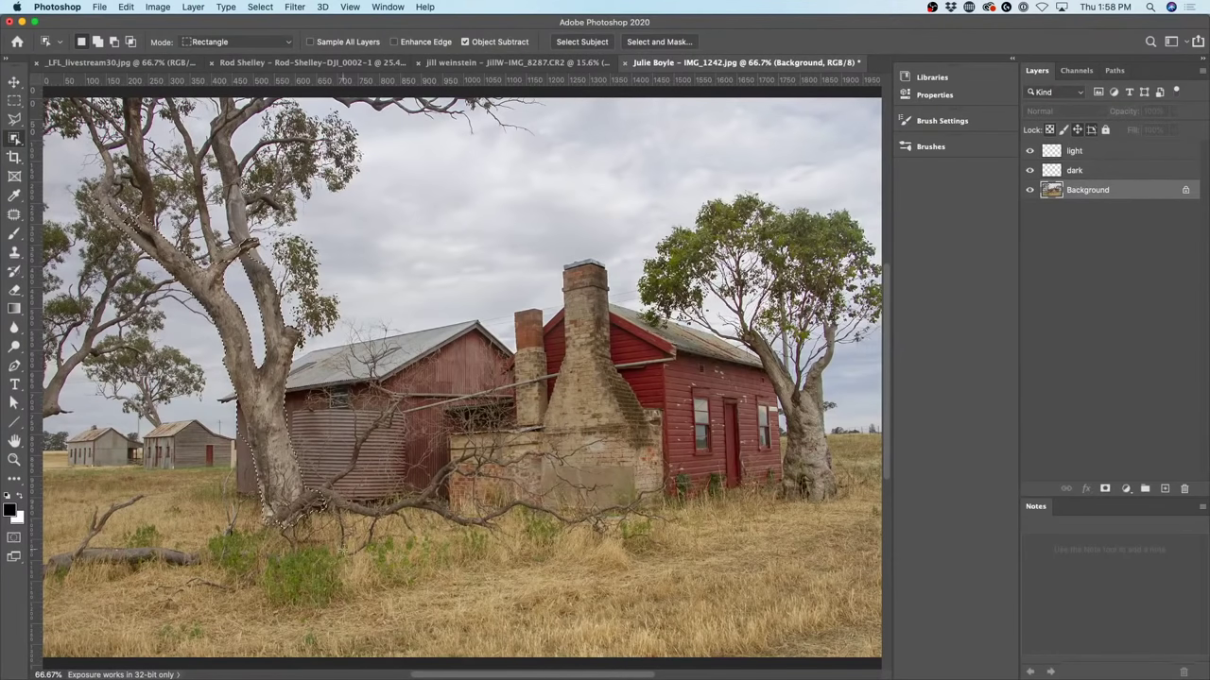
click(1068, 173)
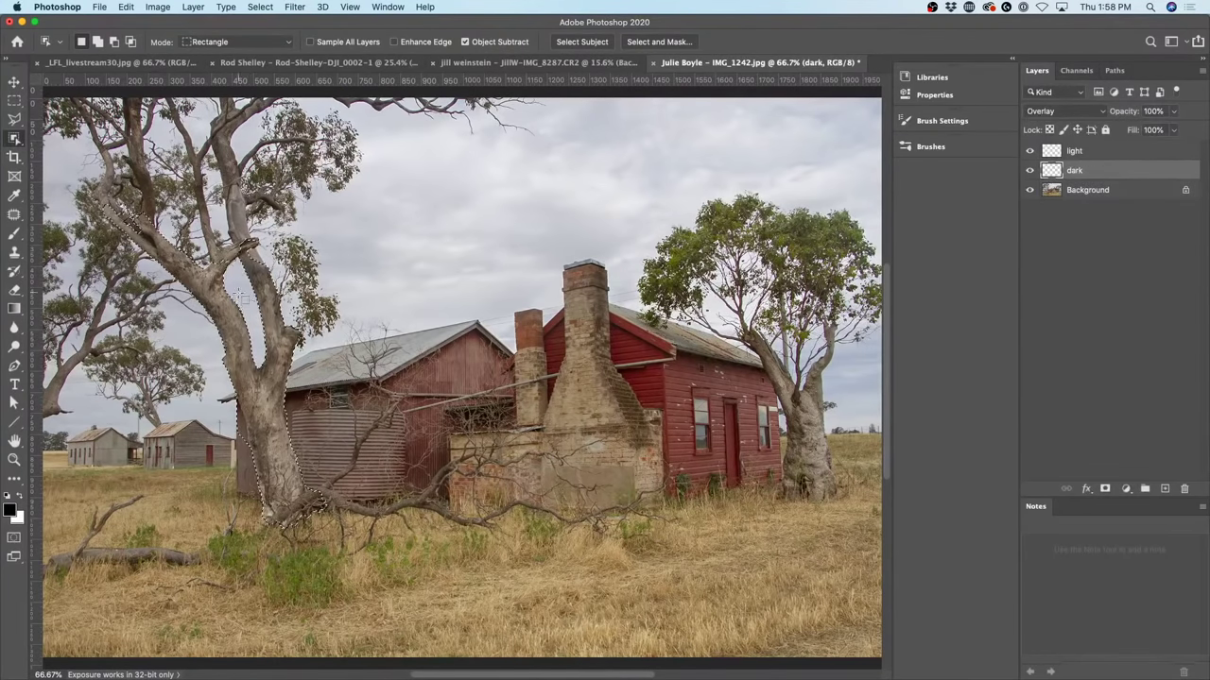
key(b)
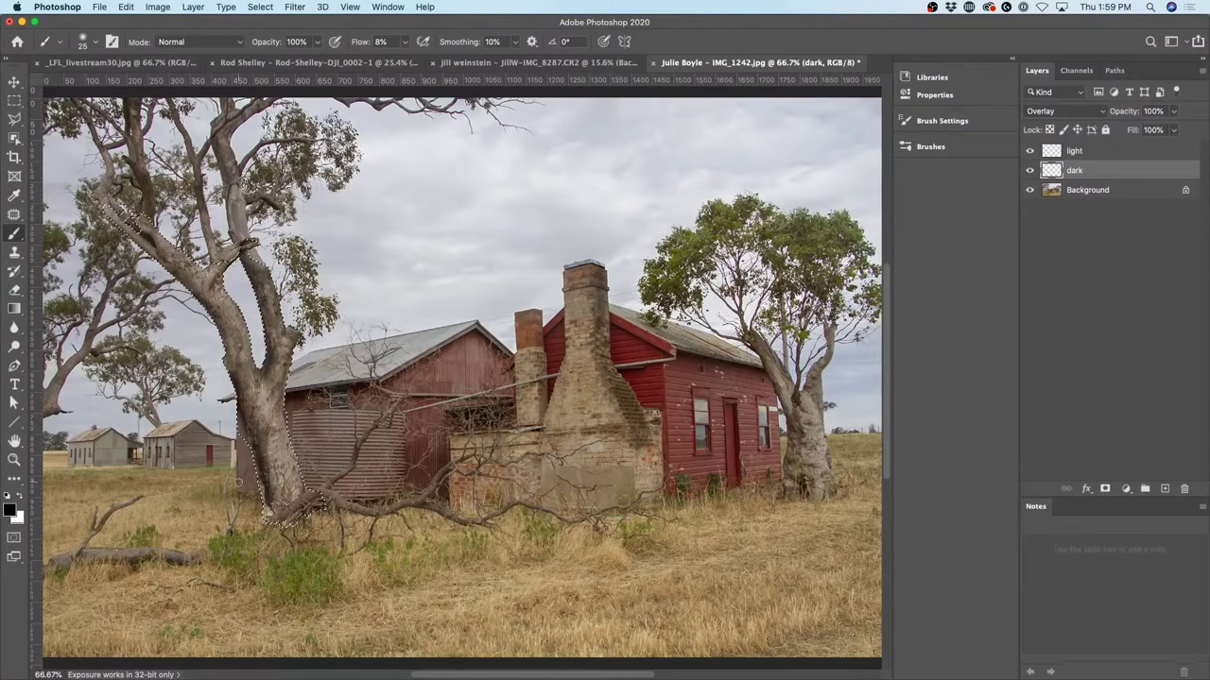
Deselect, resize the brush to about 72 px, and paint black down the tree trunk.
key(super+d)
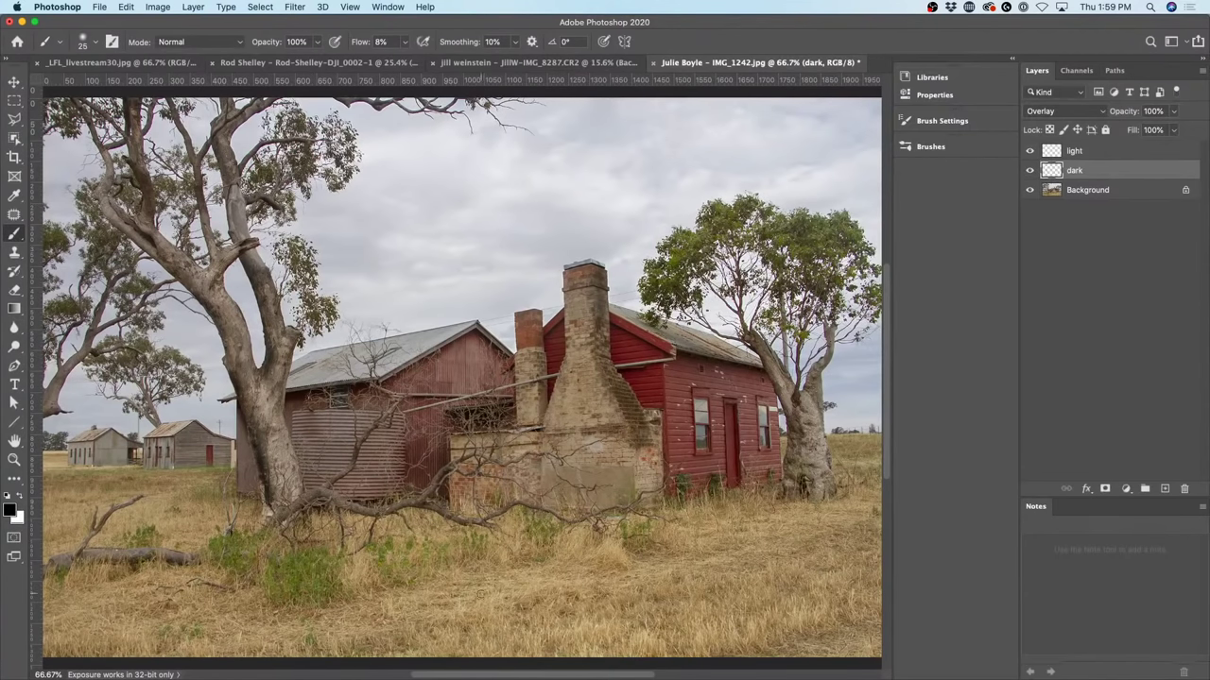
key(bracketright)
key(bracketright)
key(bracketright)
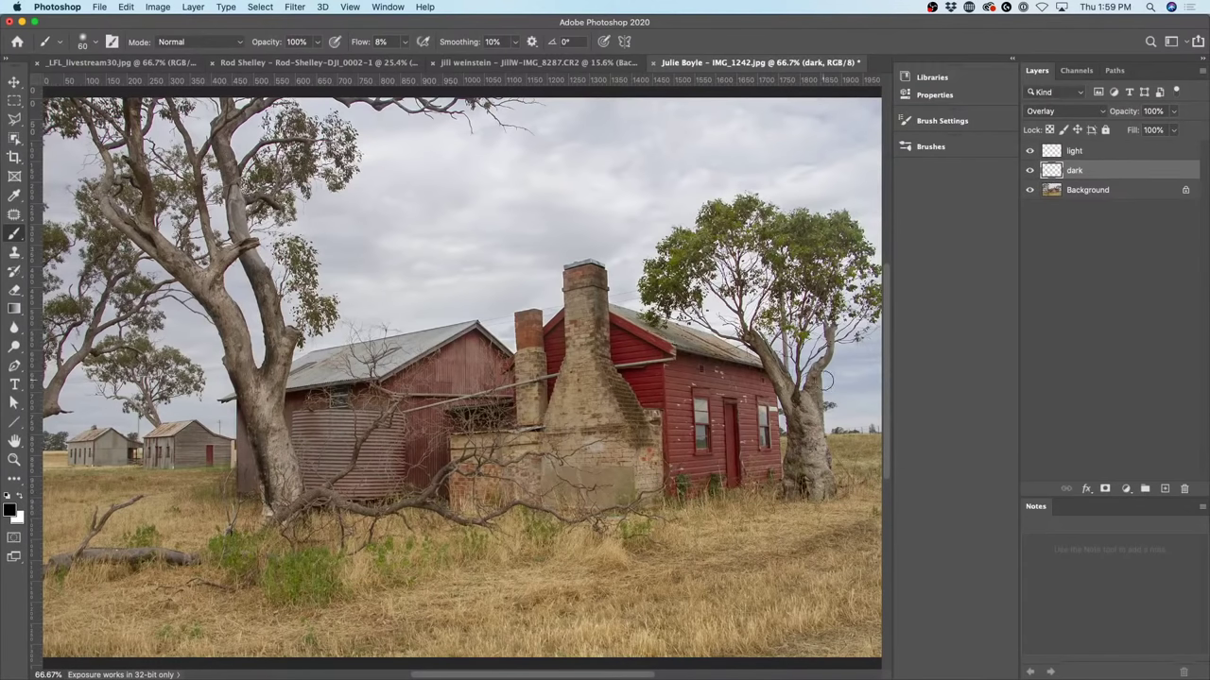
key(bracketright)
key(bracketright)
key(bracketright)
key(bracketright)
key(bracketright)
key(bracketright)
mouse_move(832, 368)
mouse_down()
mouse_move(814, 370)
mouse_move(809, 338)
mouse_up()
mouse_move(805, 387)
mouse_down()
mouse_move(821, 363)
mouse_move(800, 456)
mouse_move(797, 436)
mouse_move(802, 504)
mouse_move(796, 399)
mouse_move(805, 423)
mouse_move(762, 349)
mouse_move(802, 463)
mouse_up()
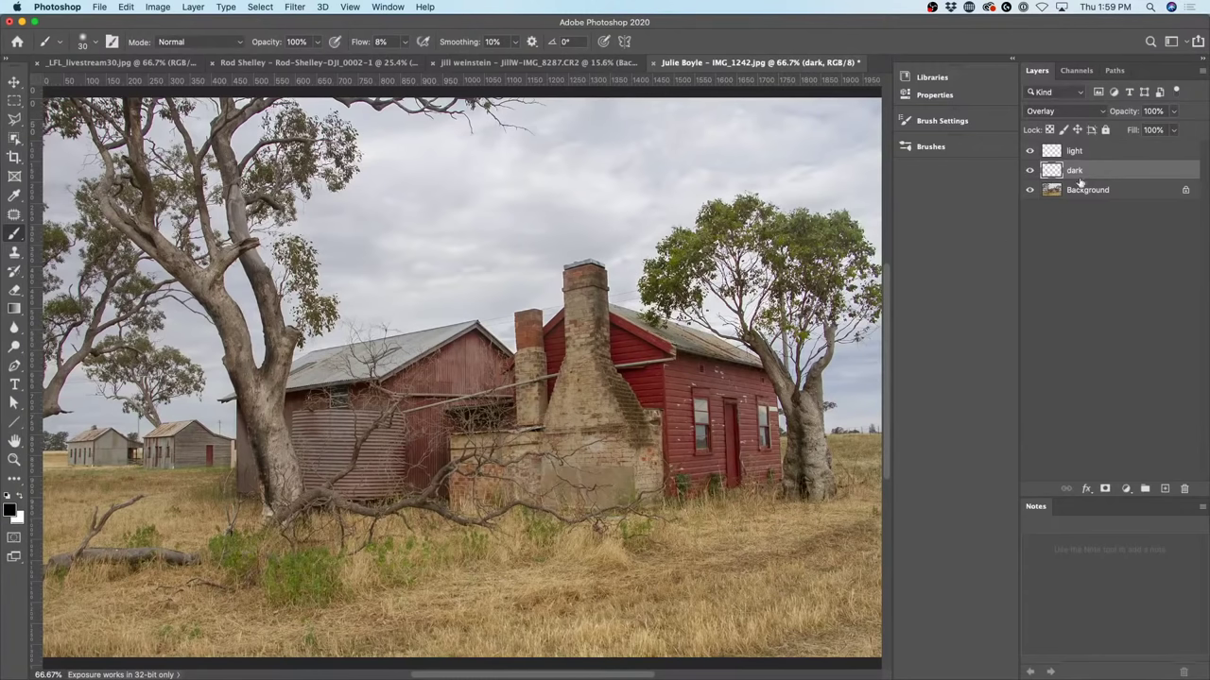
Set white as paint colour, select the left gum trunk from Background minus the shed, reactivate the light layer.
click(1091, 151)
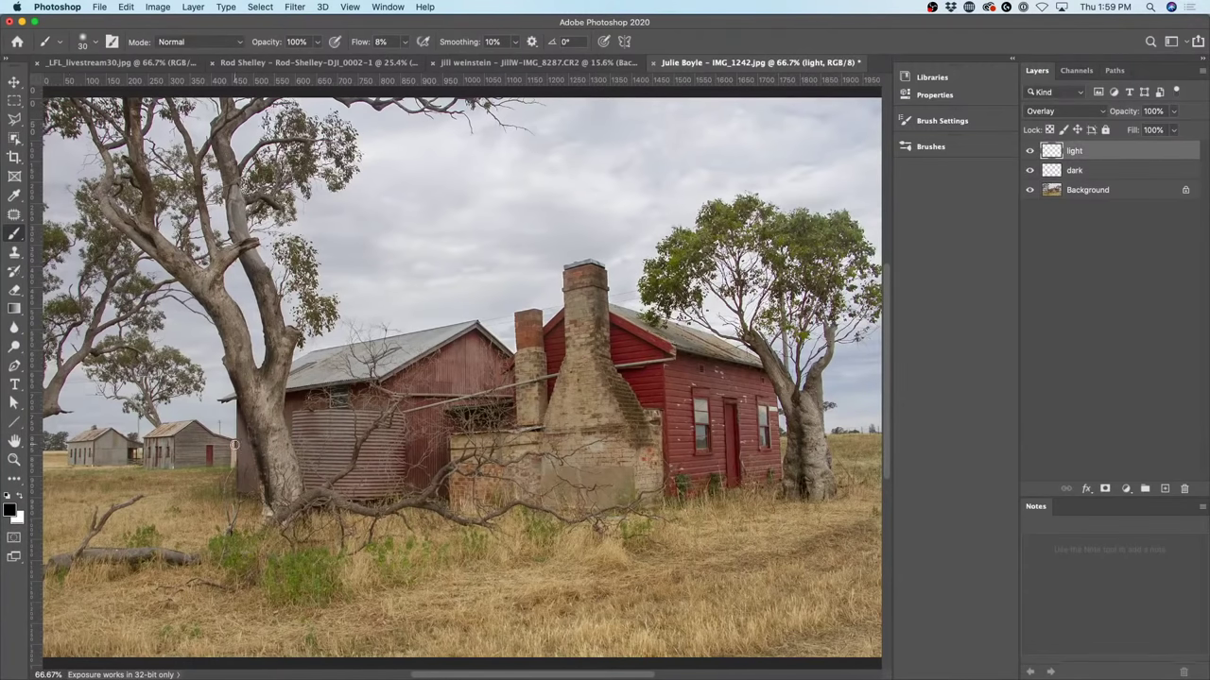
key(x)
click(1112, 193)
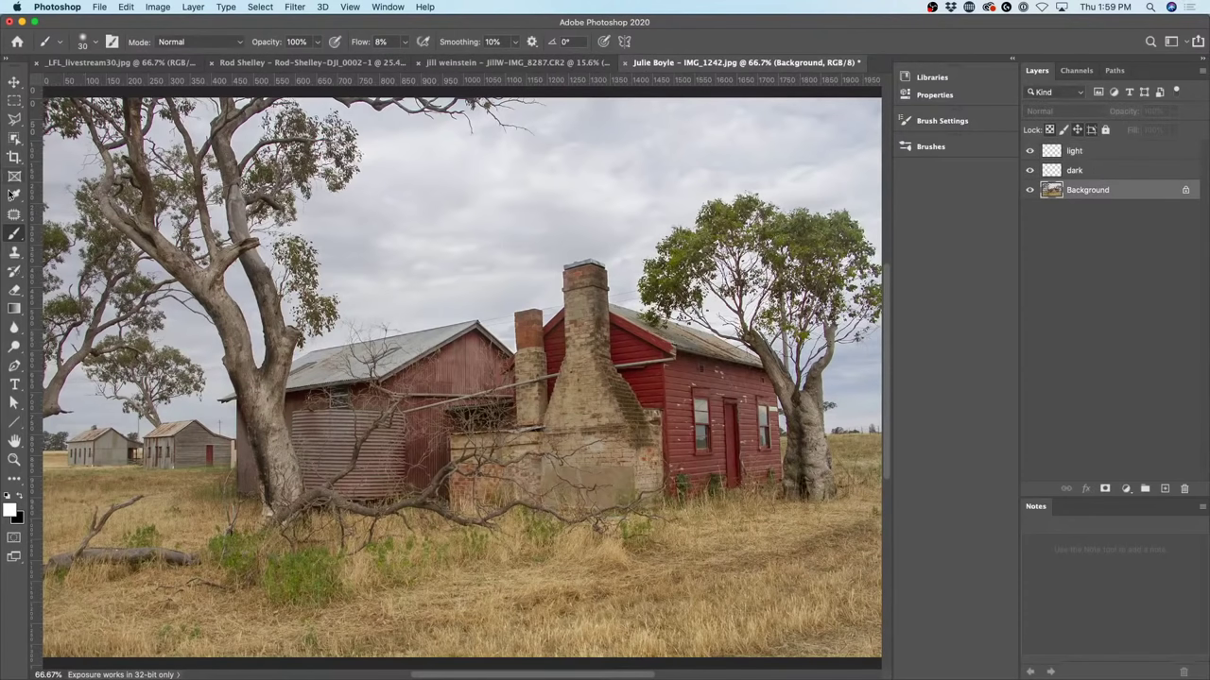
click(14, 139)
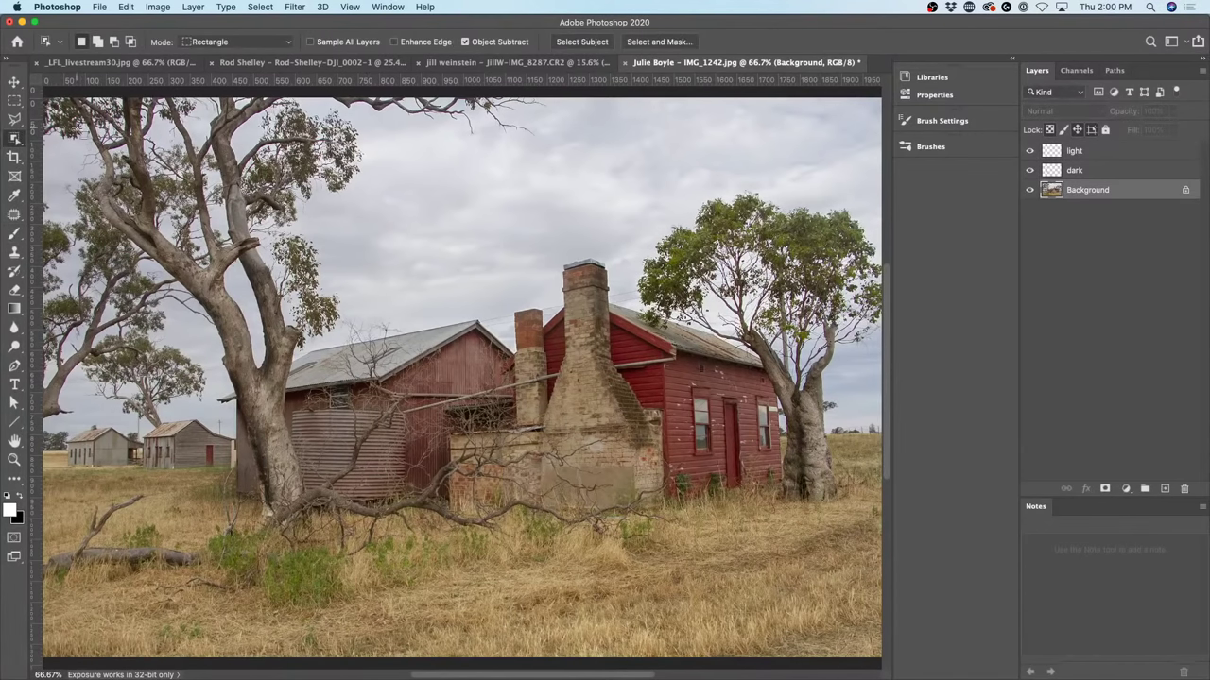
drag(75, 128, 398, 553)
click(113, 42)
drag(282, 399, 420, 491)
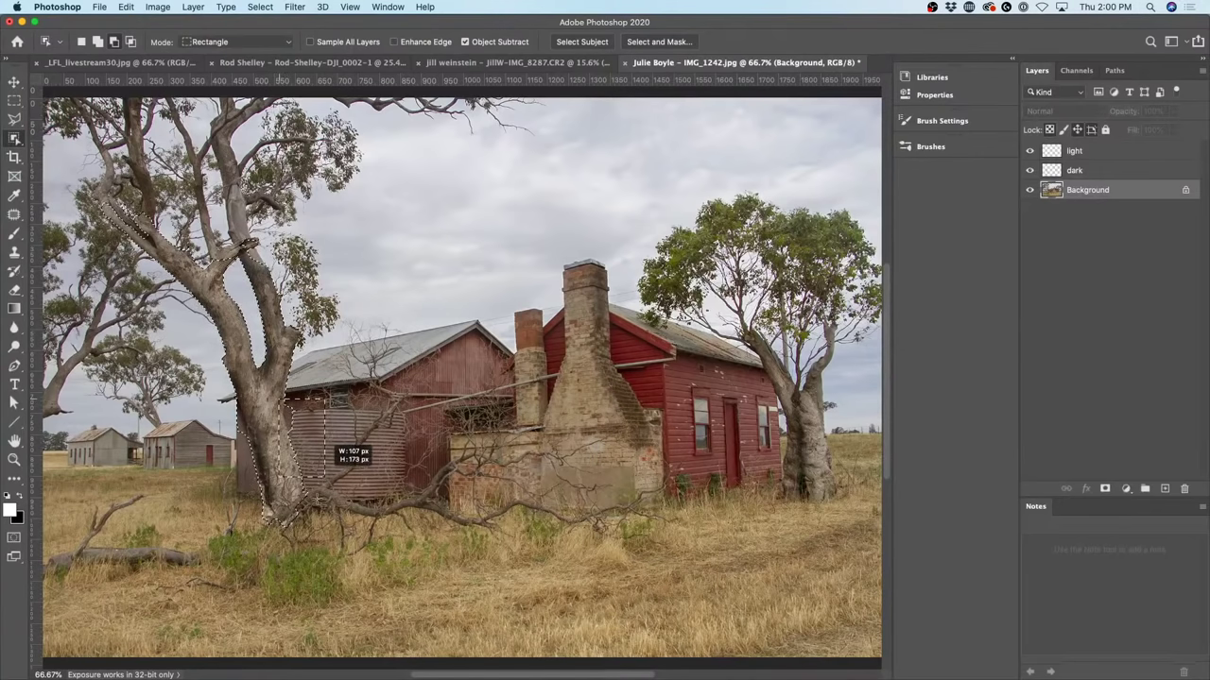
key(alt)
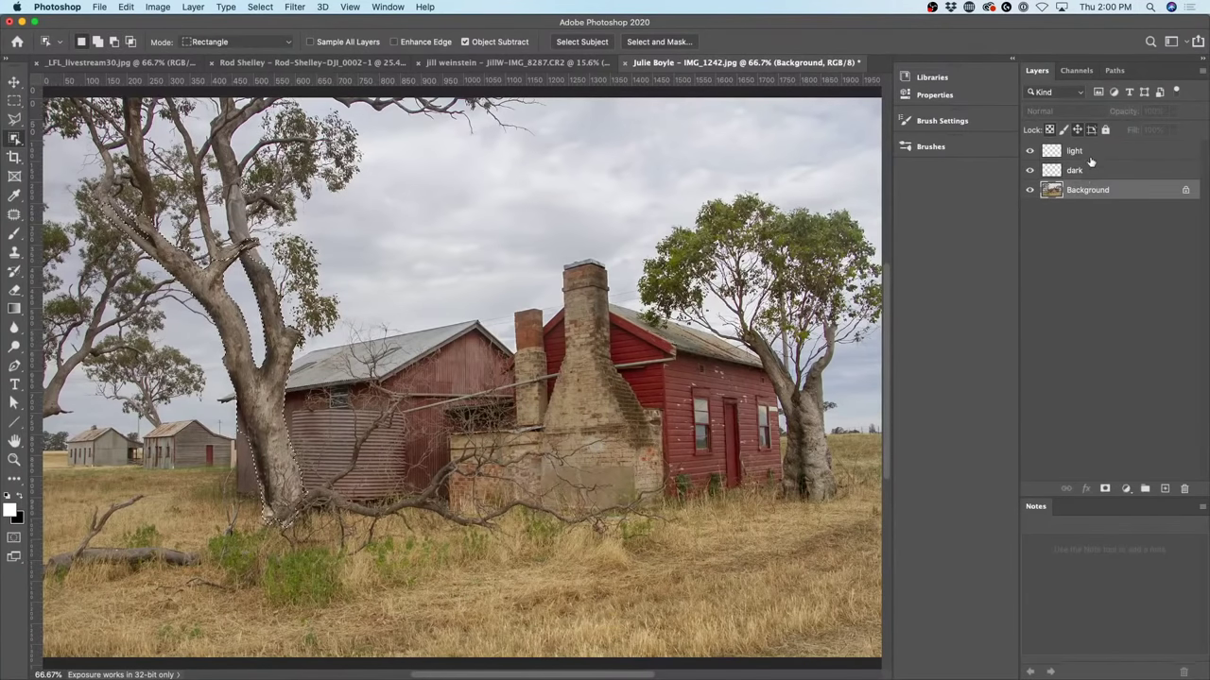
key(alt+])
key(alt+])
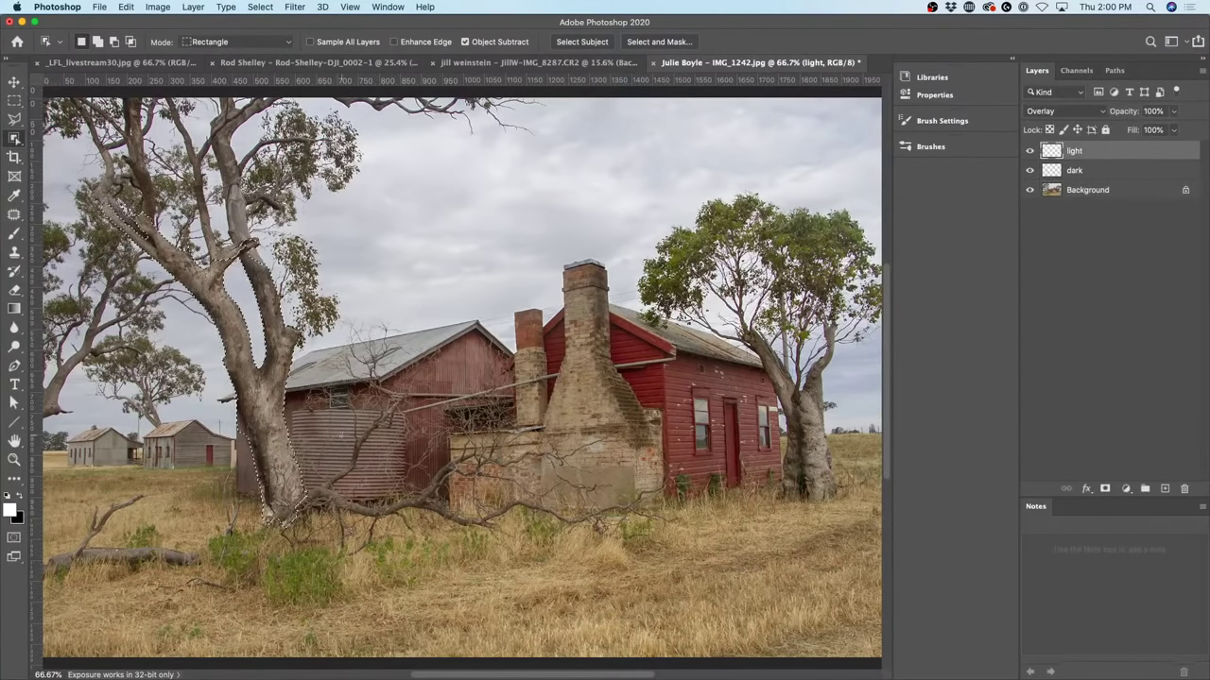
Paint white over the left trunk inside the selection, then the right tree's trunk and branch.
key(b)
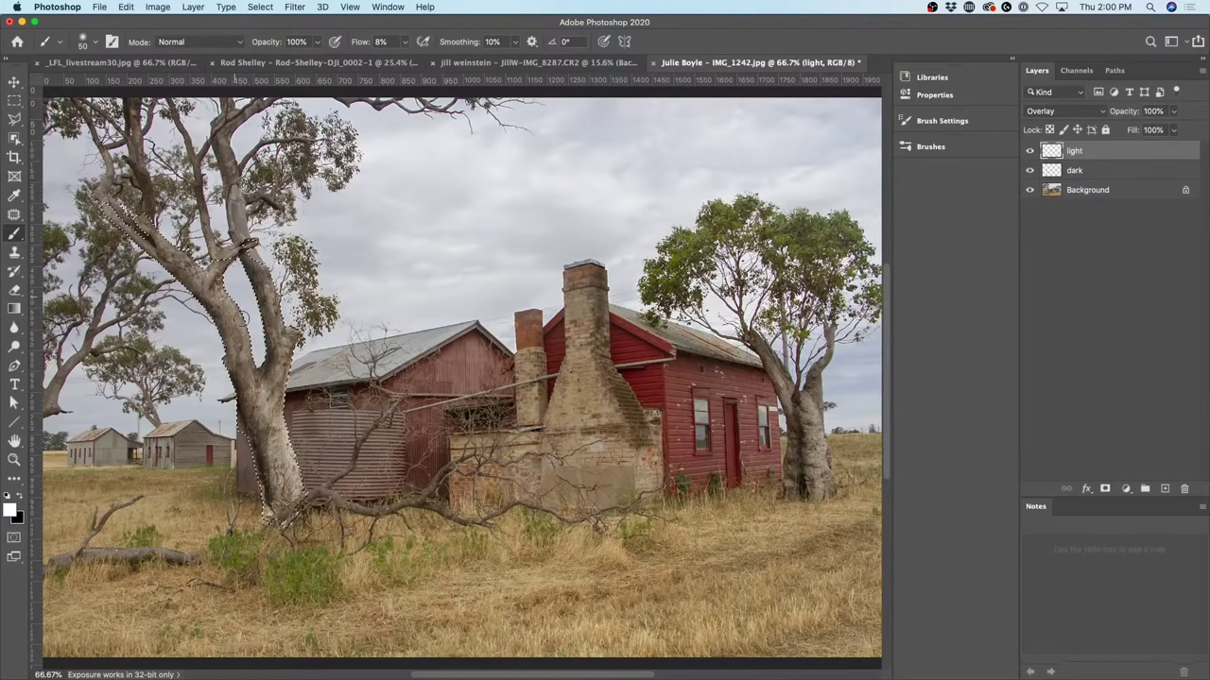
mouse_move(288, 521)
mouse_down()
mouse_move(231, 284)
mouse_move(166, 246)
mouse_up()
mouse_move(139, 202)
mouse_down()
mouse_move(186, 273)
mouse_move(253, 303)
mouse_move(204, 331)
mouse_move(284, 311)
mouse_up()
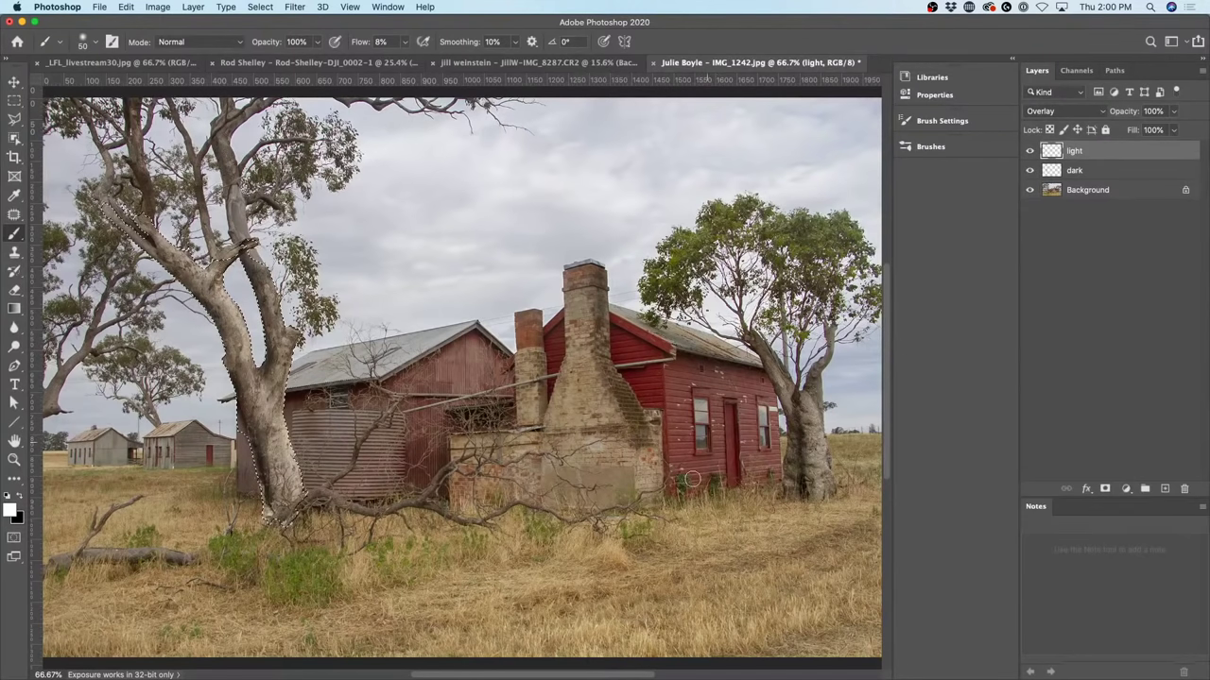
key(super+d)
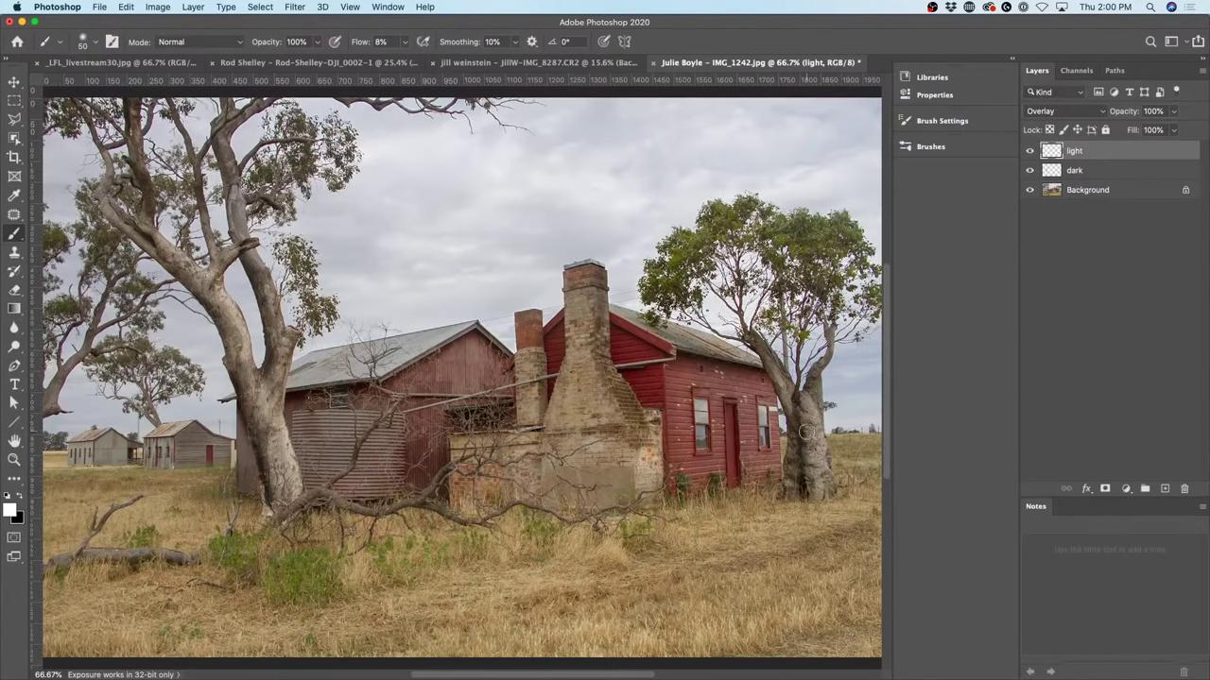
key(bracketleft)
key(bracketleft)
drag(822, 454, 810, 413)
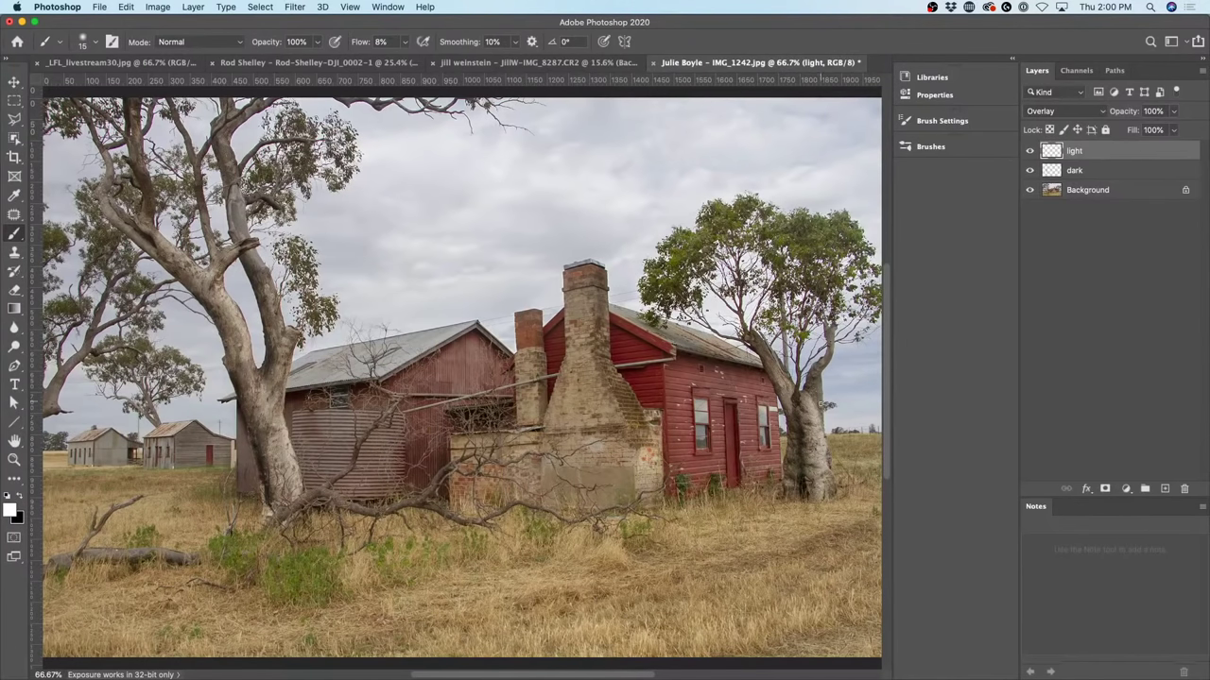
drag(831, 355, 833, 327)
Lighten the corrugated shed wall, the small distant shed and its side wall, and the fallen log.
key(bracketright)
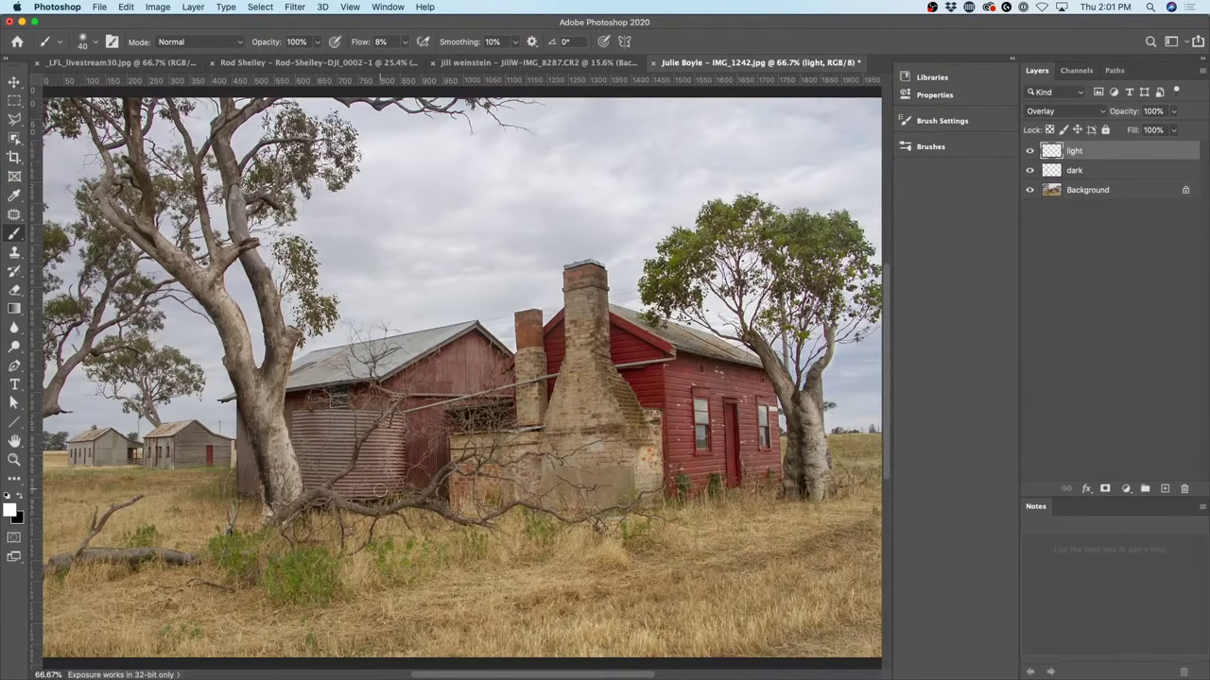
mouse_move(379, 490)
mouse_down()
mouse_move(370, 440)
mouse_move(353, 495)
mouse_up()
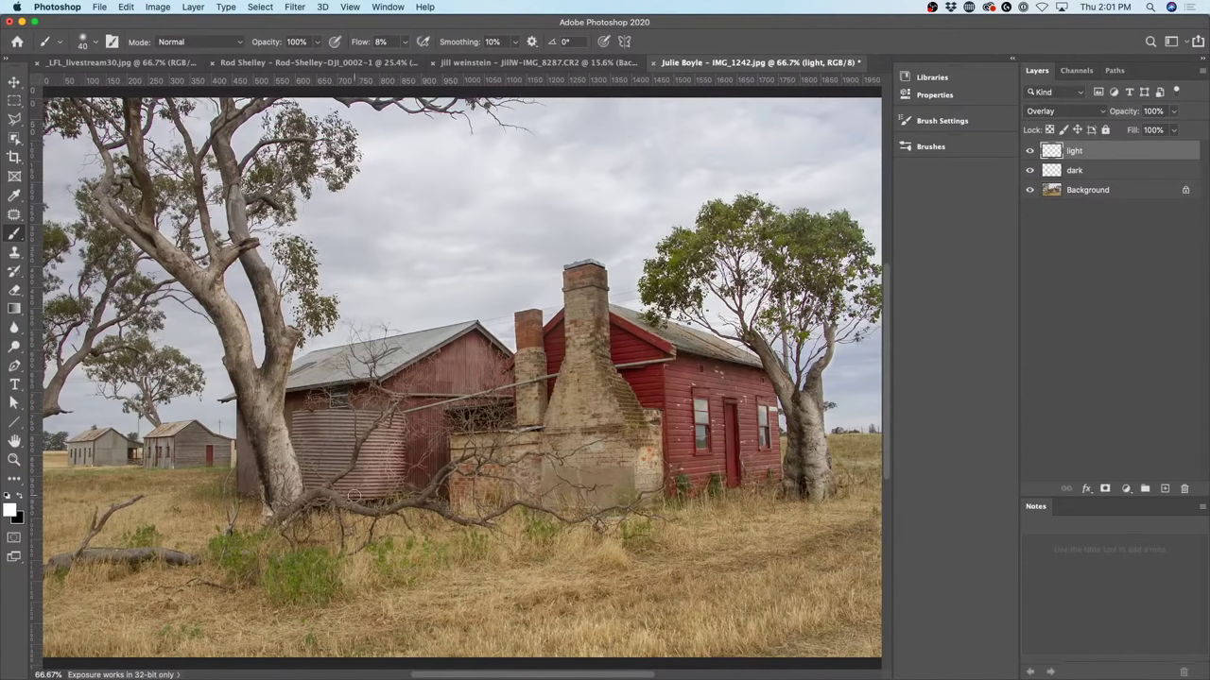
mouse_move(183, 431)
mouse_down()
mouse_move(210, 455)
mouse_move(193, 450)
mouse_up()
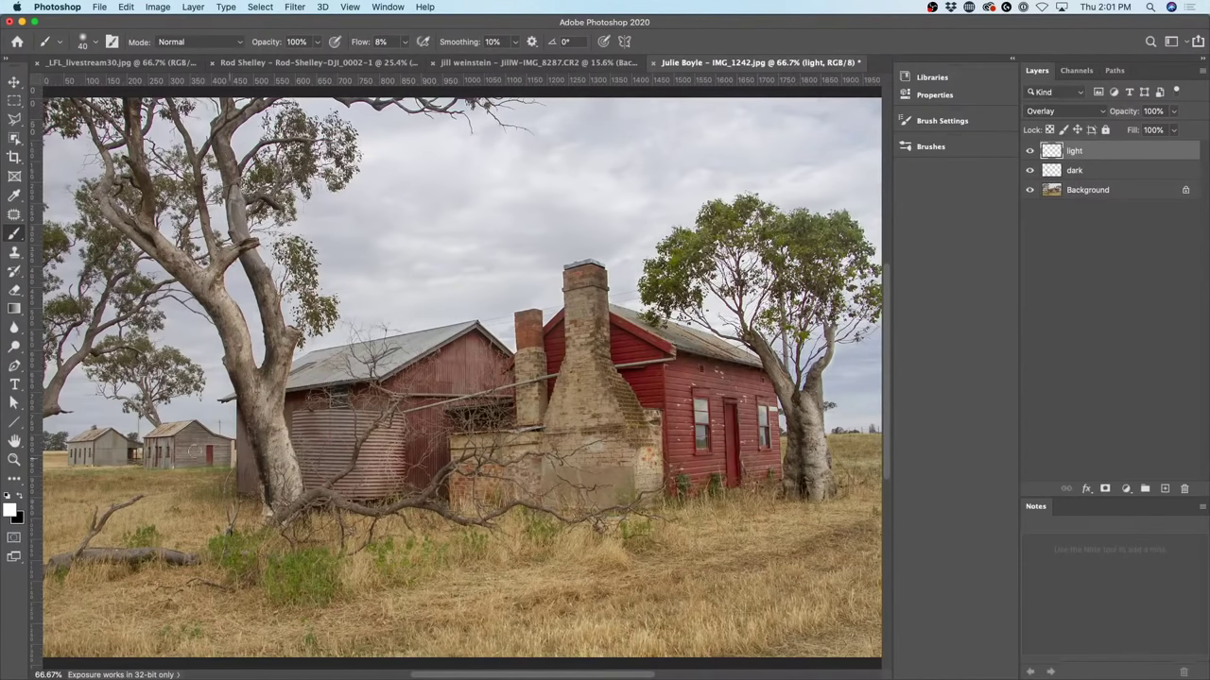
drag(97, 449, 133, 449)
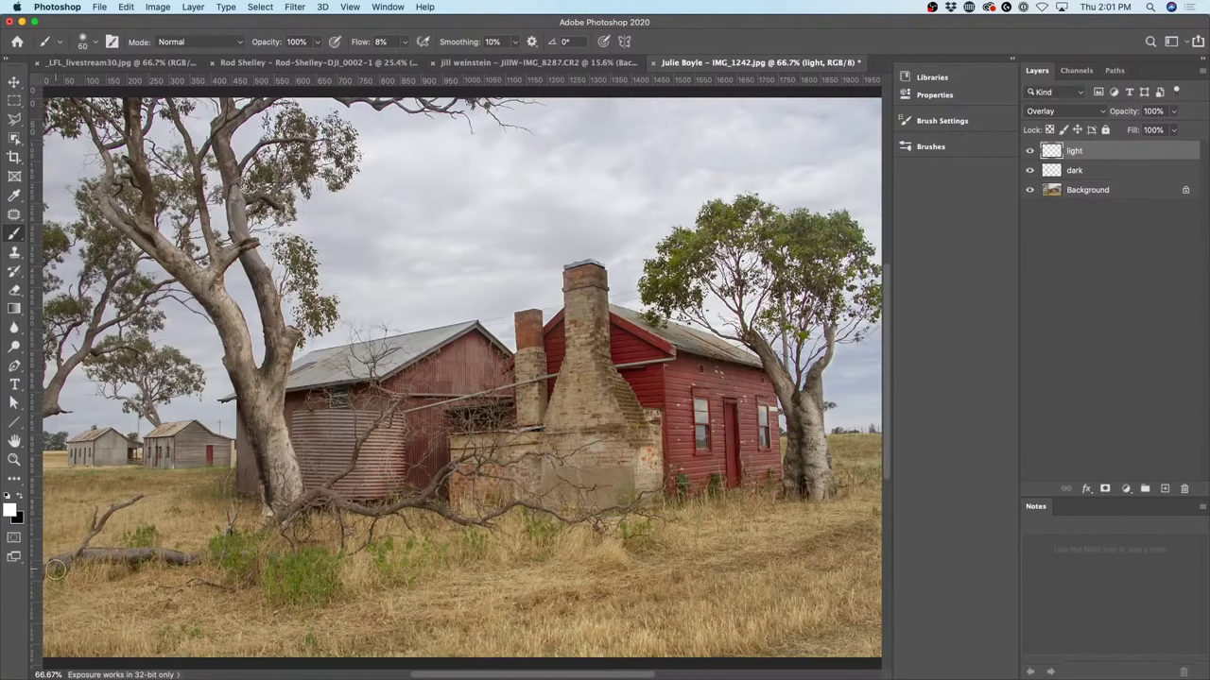
key(bracketleft)
key(bracketleft)
key(bracketleft)
drag(69, 557, 180, 557)
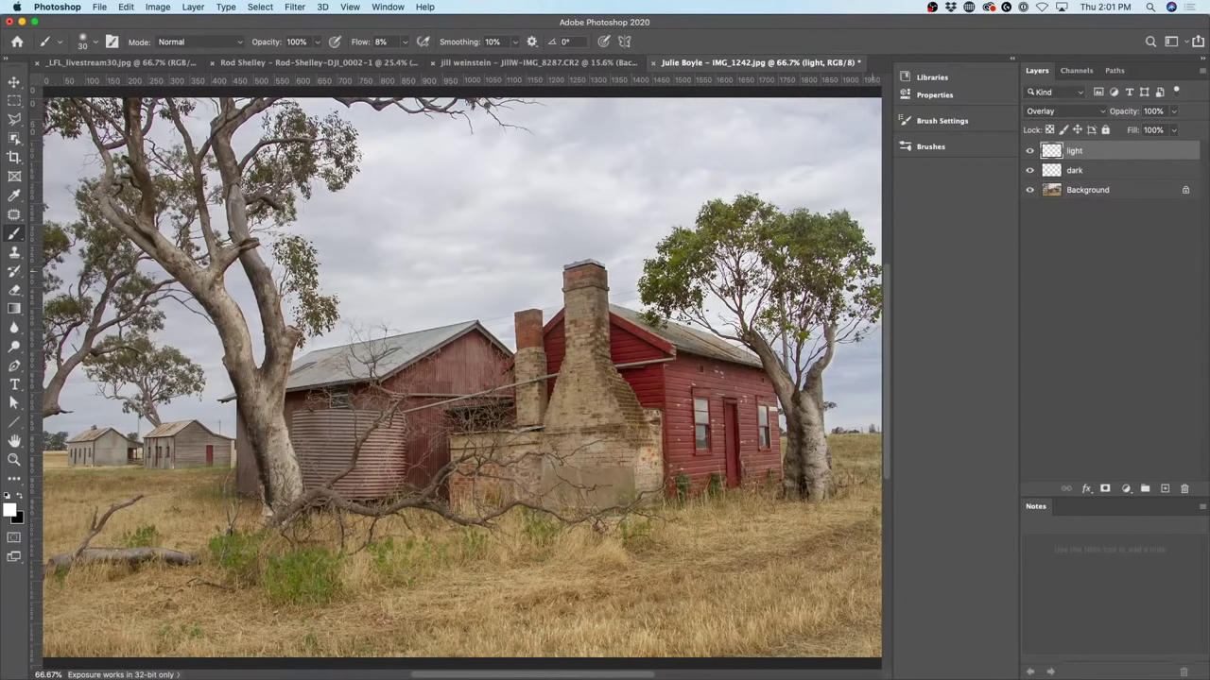
click(1029, 150)
click(1030, 170)
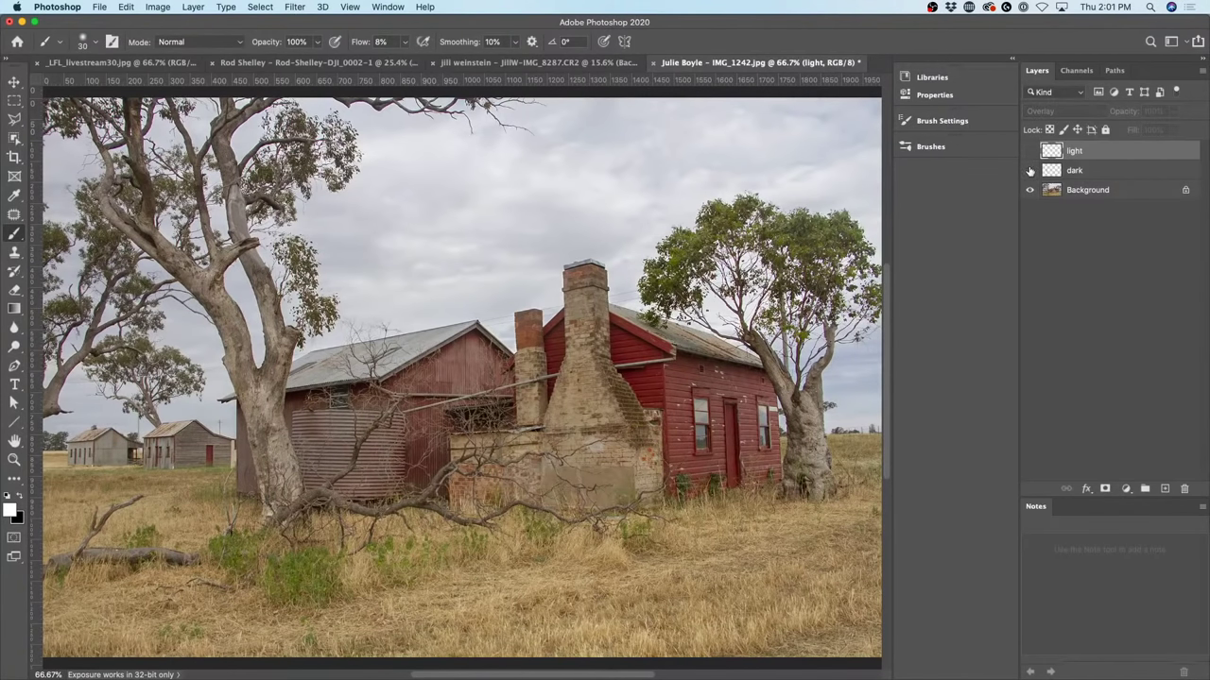
click(1030, 170)
click(1030, 151)
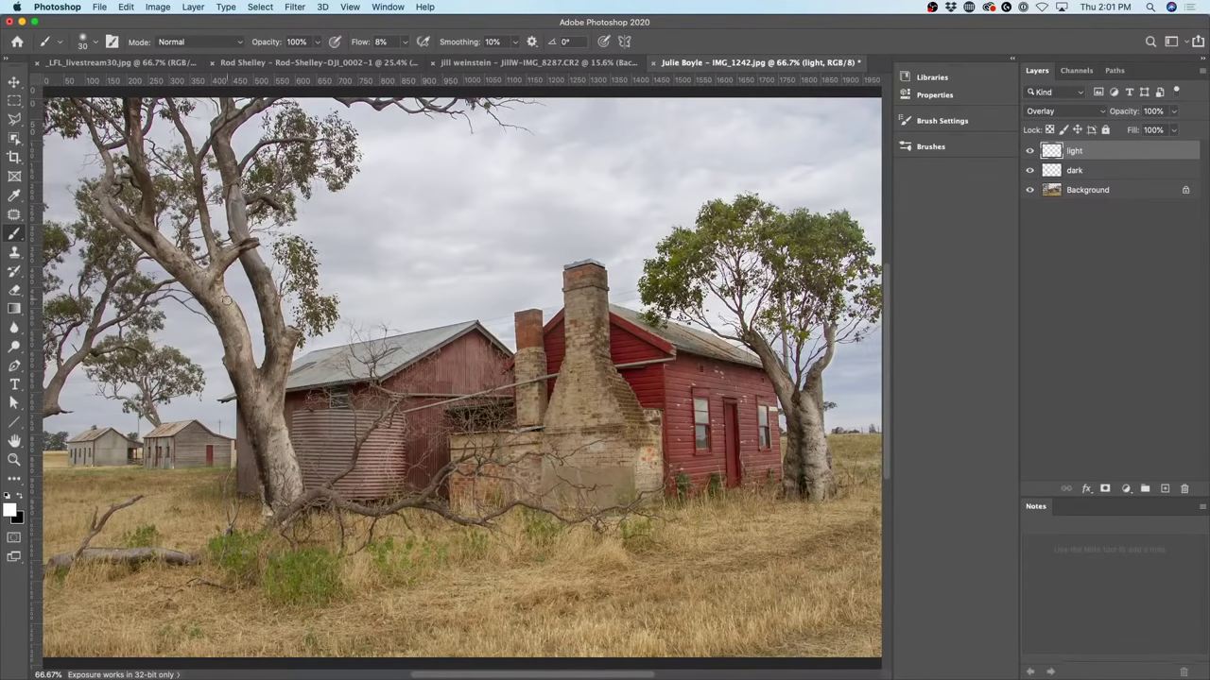
drag(1030, 151, 1030, 172)
click(1030, 151)
Lower the dark layer's opacity to 41%.
click(1095, 170)
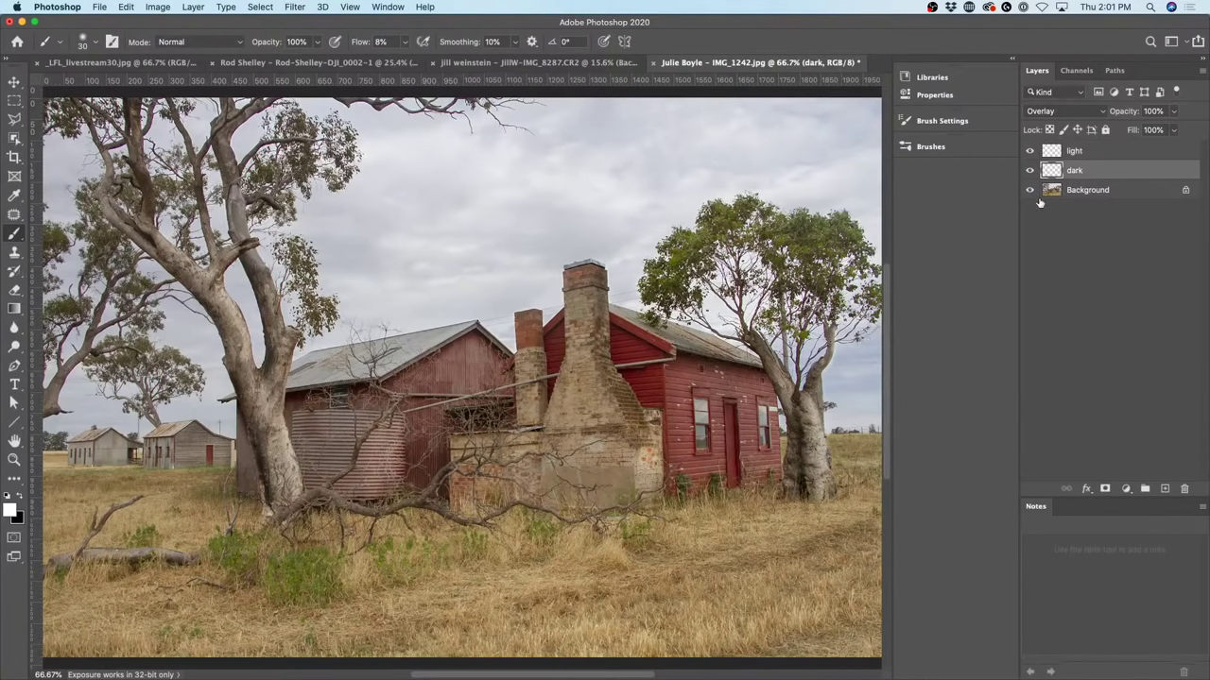
drag(1125, 111, 963, 124)
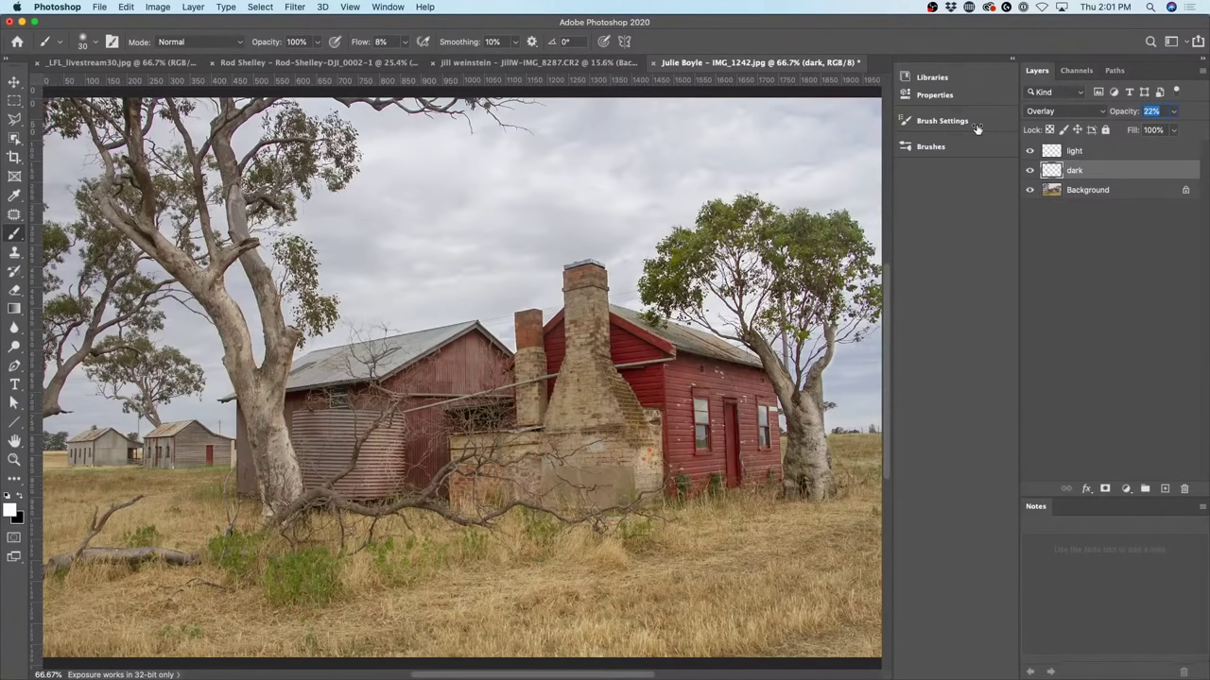
drag(987, 130, 990, 130)
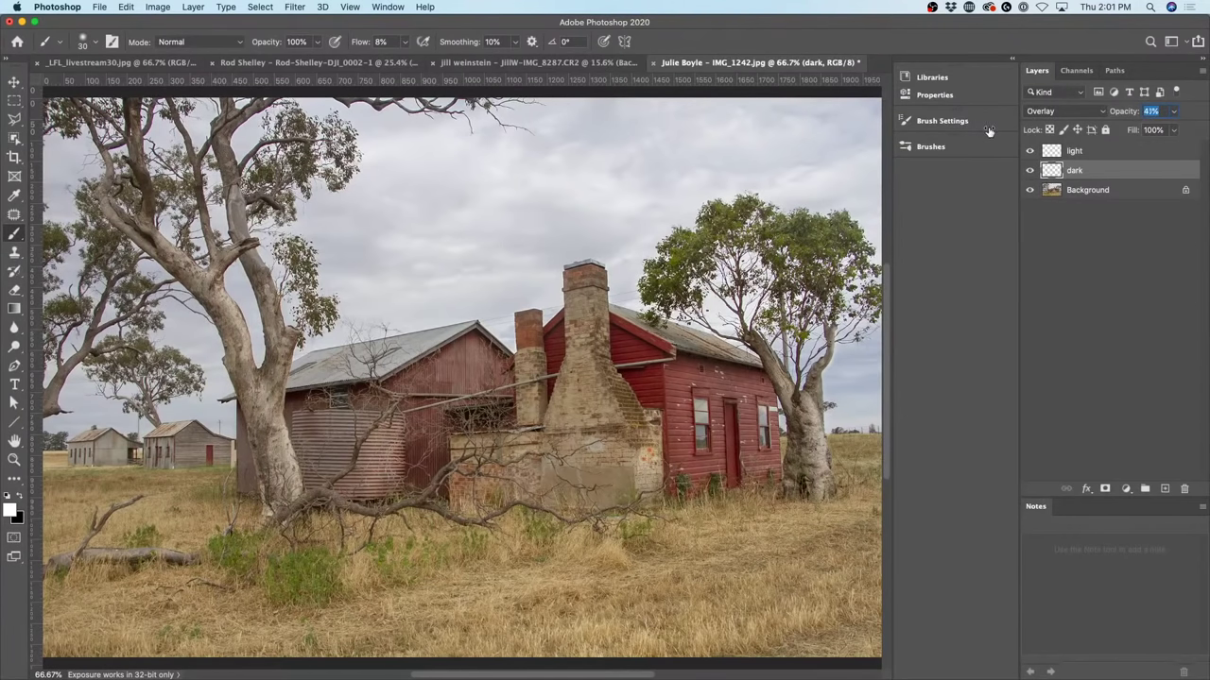
Toggle the dark and light layers' visibility to compare the result with the original.
click(1030, 171)
click(1030, 170)
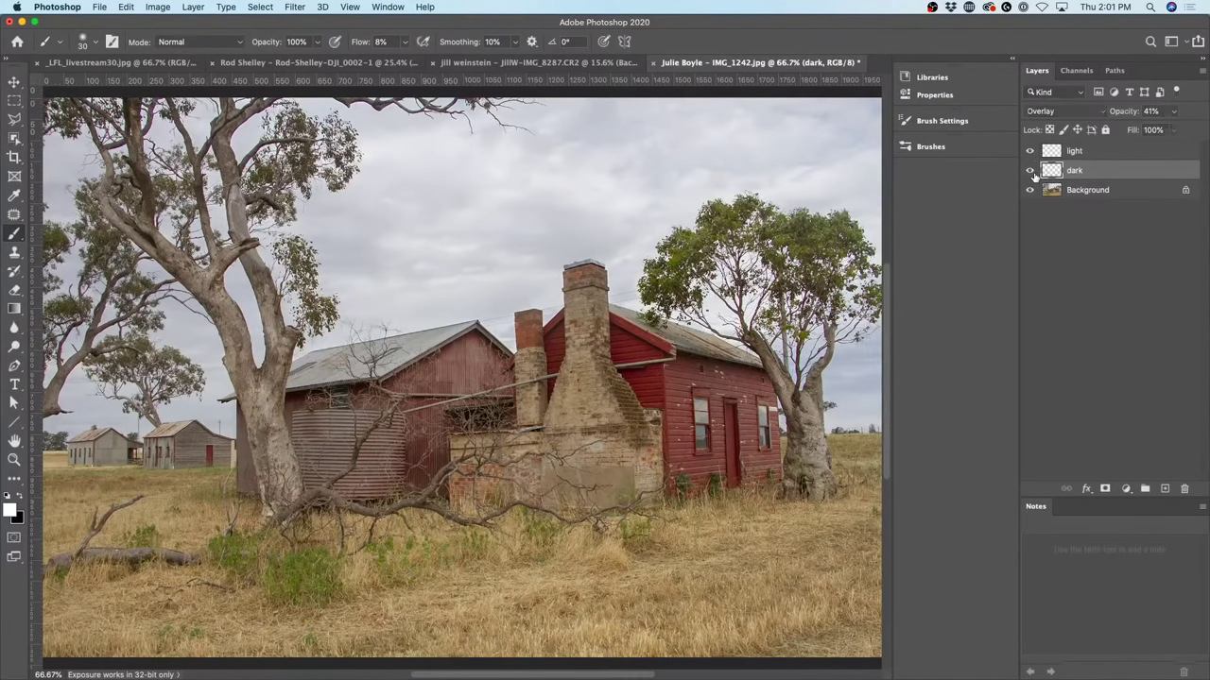
click(1031, 171)
click(1030, 151)
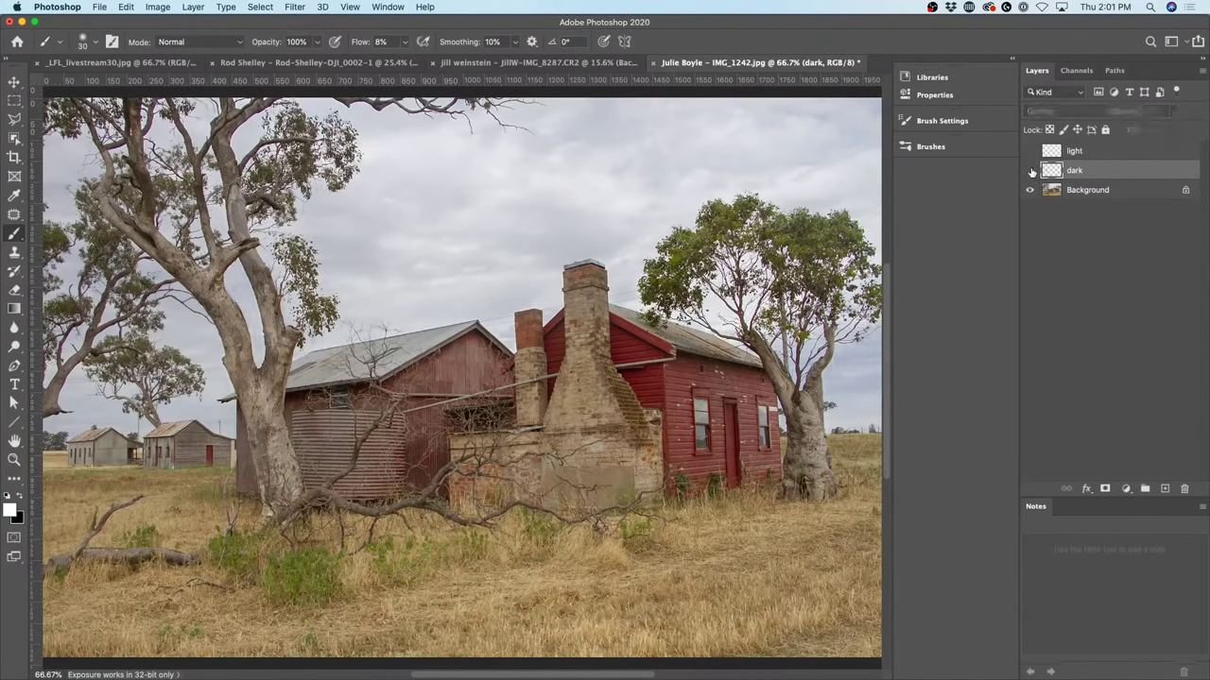
click(1030, 170)
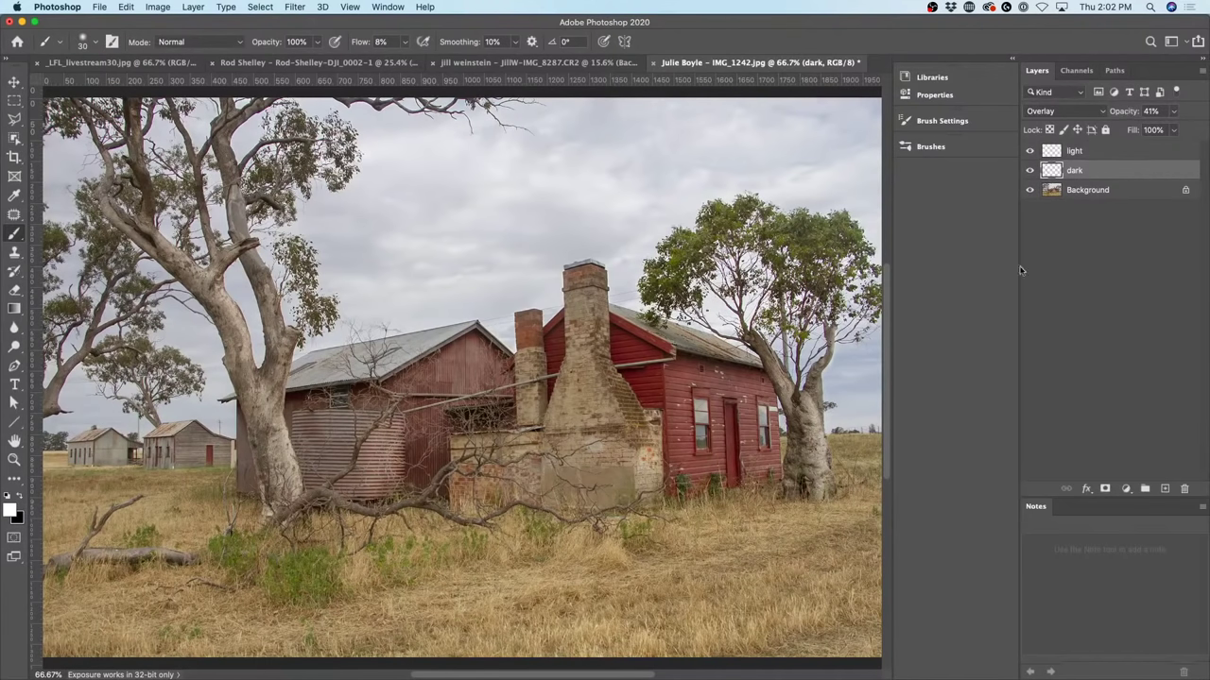
Resize the brush to a medium-large size and switch the painting colour to black.
key(bracketright)
key(bracketright)
key(bracketright)
key(bracketright)
key(bracketright)
key(bracketright)
key(bracketright)
key(bracketright)
key(bracketright)
key(bracketright)
key(bracketright)
key(bracketright)
key(bracketright)
key(bracketright)
key(bracketright)
key(bracketright)
key(bracketright)
key(bracketleft)
key(bracketleft)
key(bracketleft)
key(bracketleft)
key(bracketright)
key(bracketright)
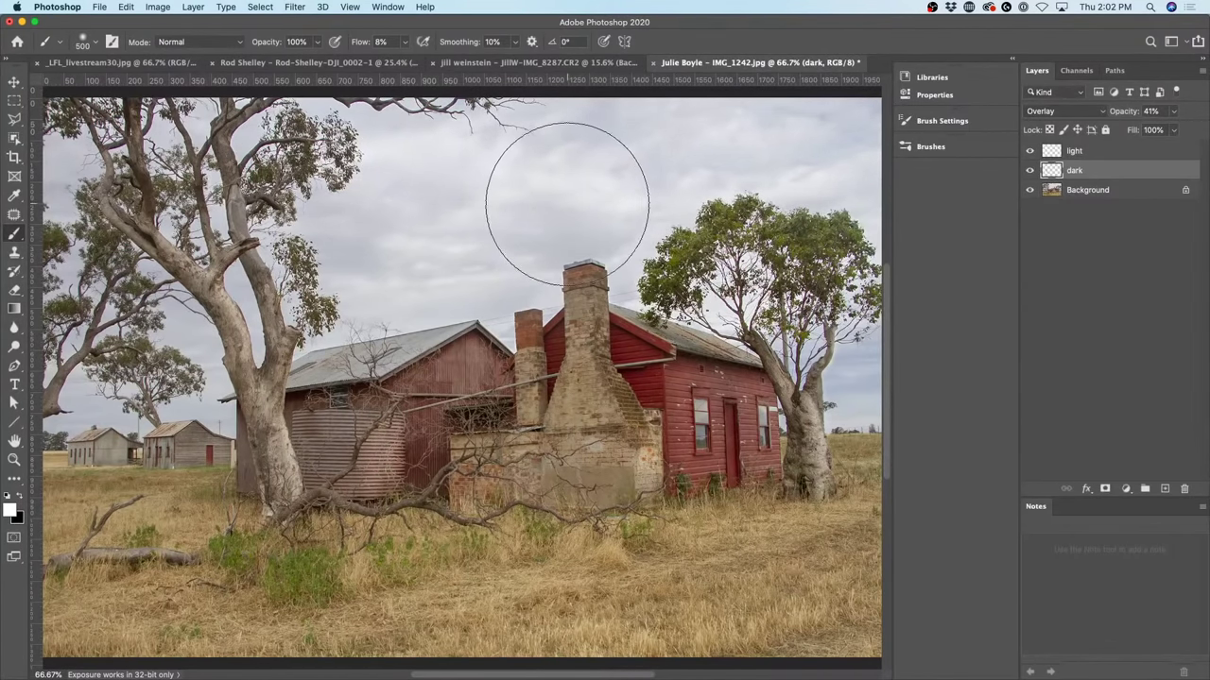
key(x)
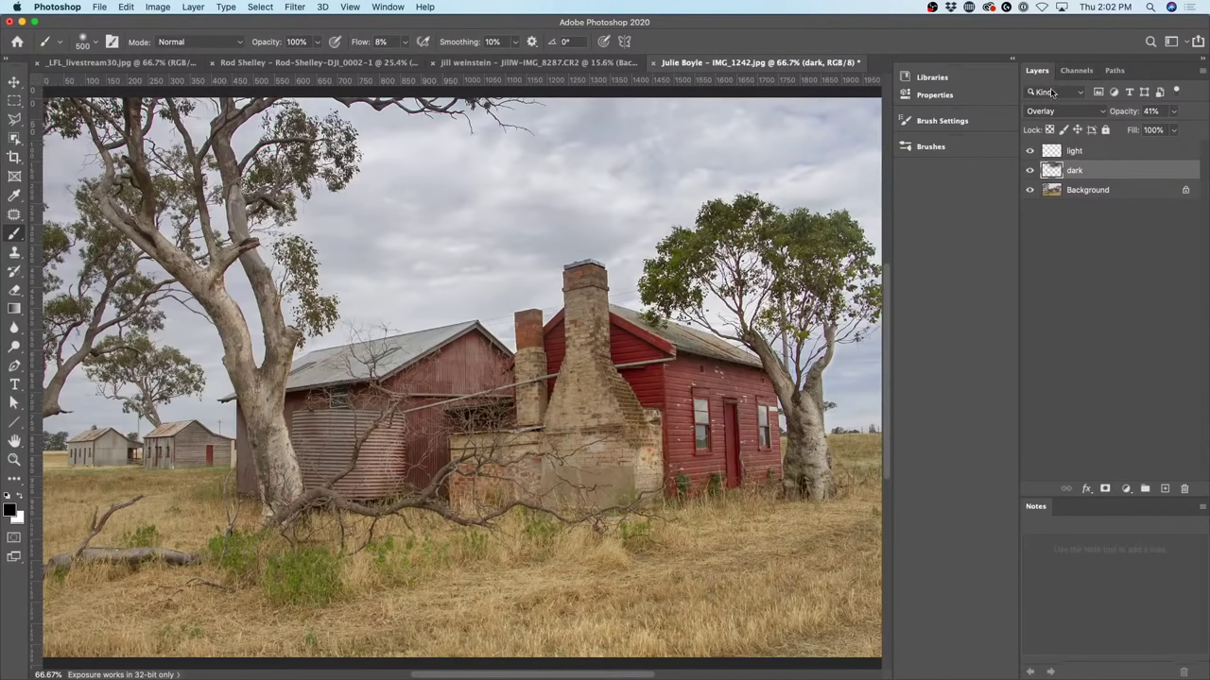
Compare with the dark layer on and off, hide both light and dark layers, and target Background.
click(1030, 172)
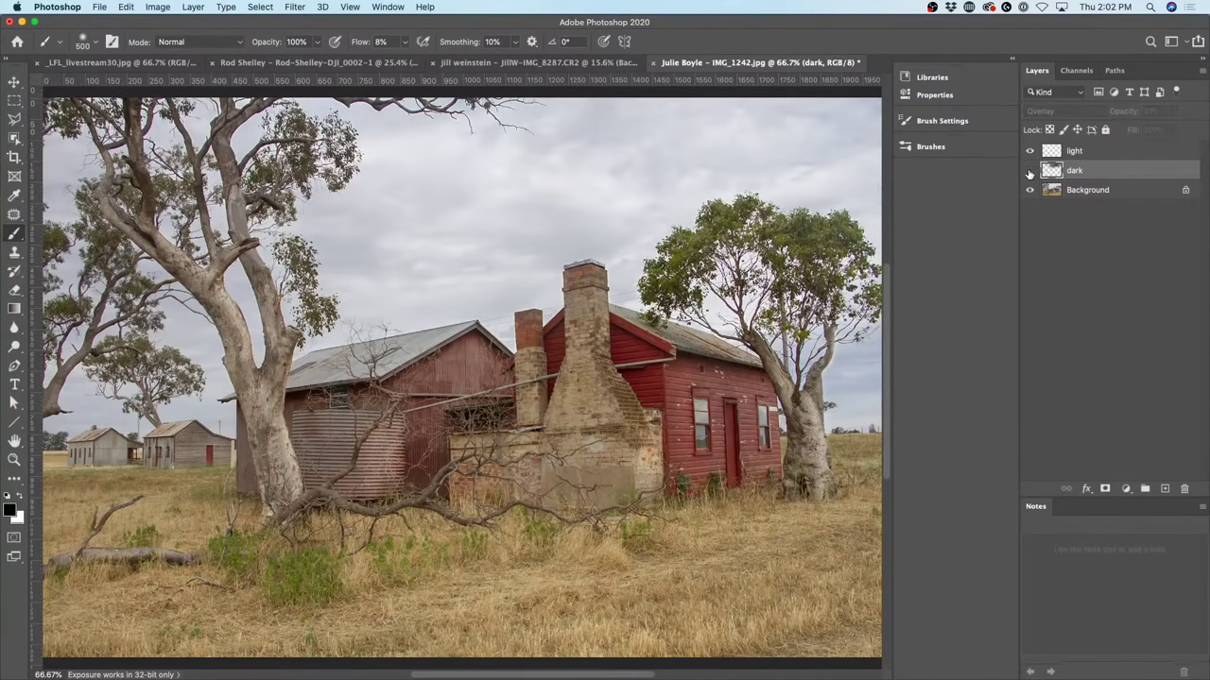
click(1030, 172)
click(1030, 172)
click(1030, 172)
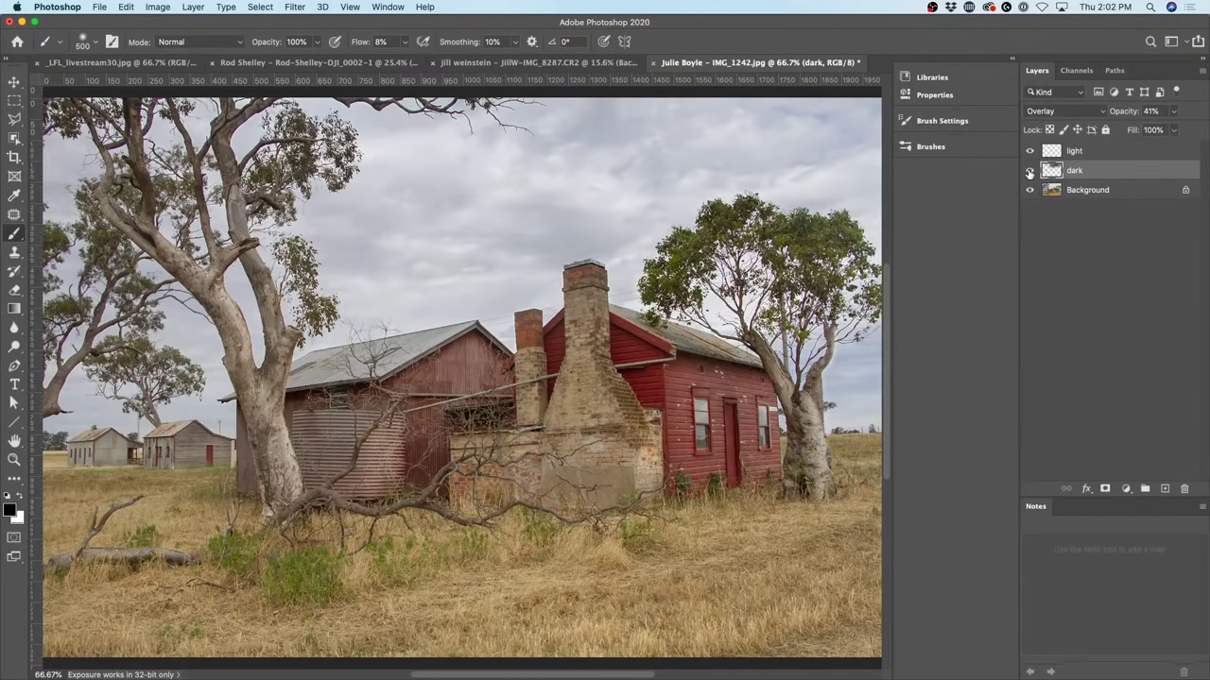
click(1030, 172)
click(1030, 151)
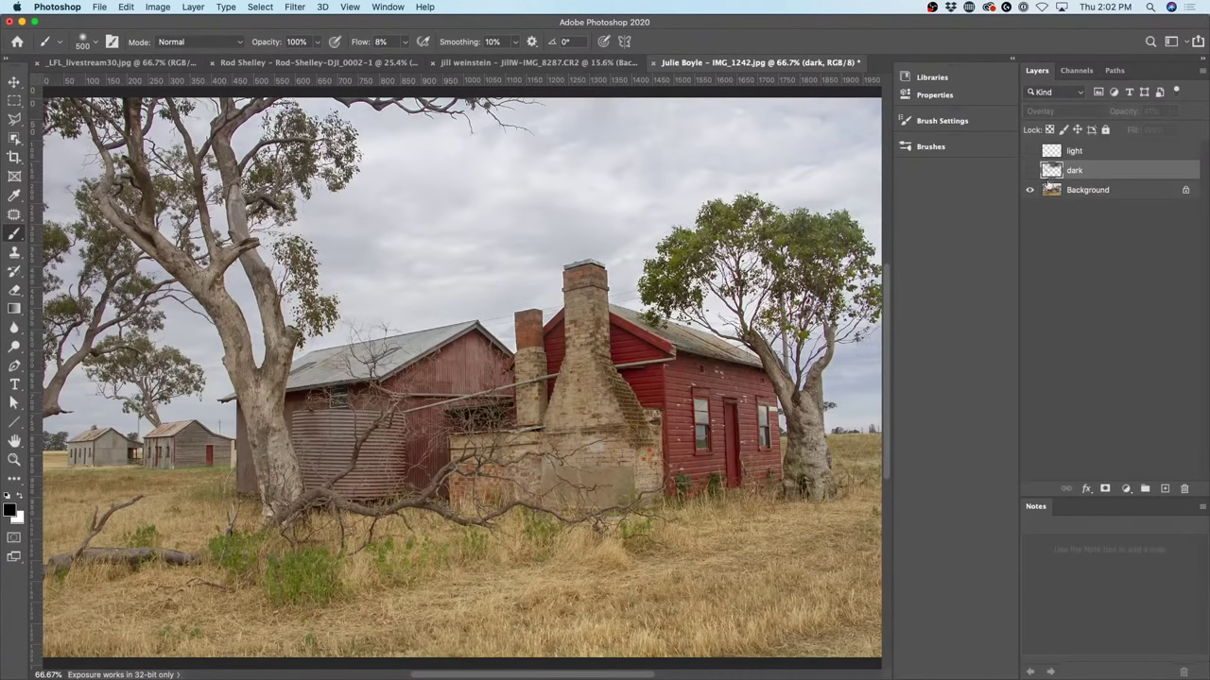
click(1077, 189)
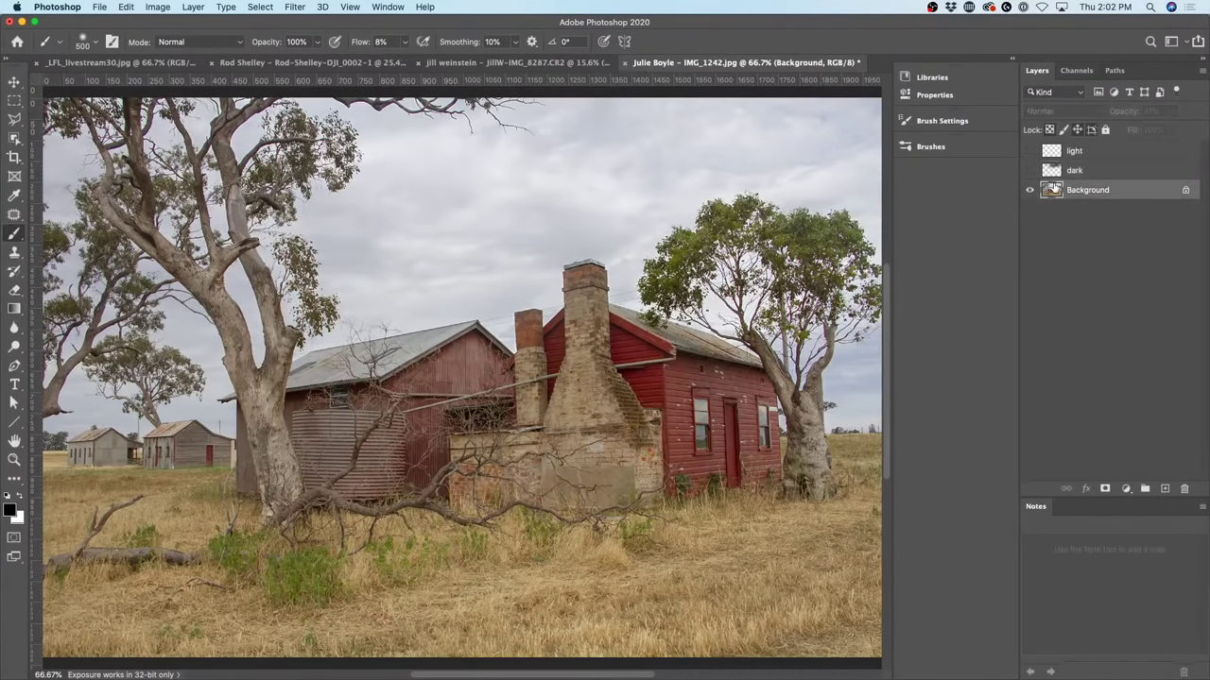
Select the bright sky with Color Range sampled from the sky, Fuzziness lowered from 92 to 64.
click(270, 6)
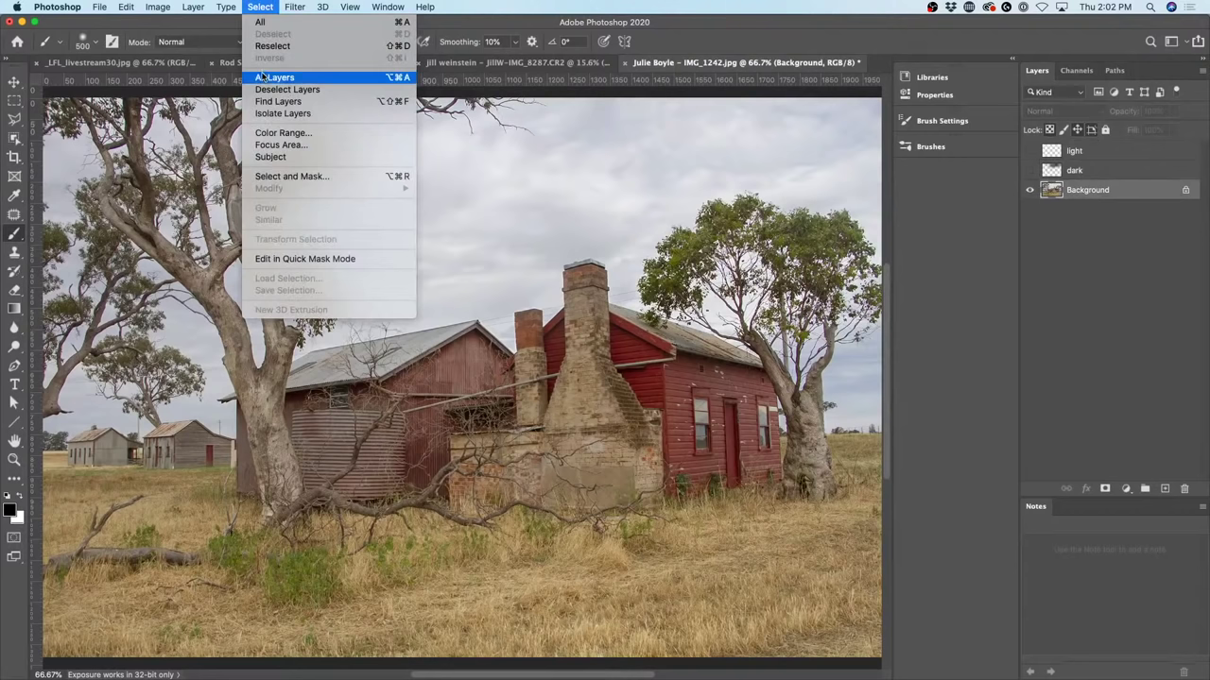
click(279, 134)
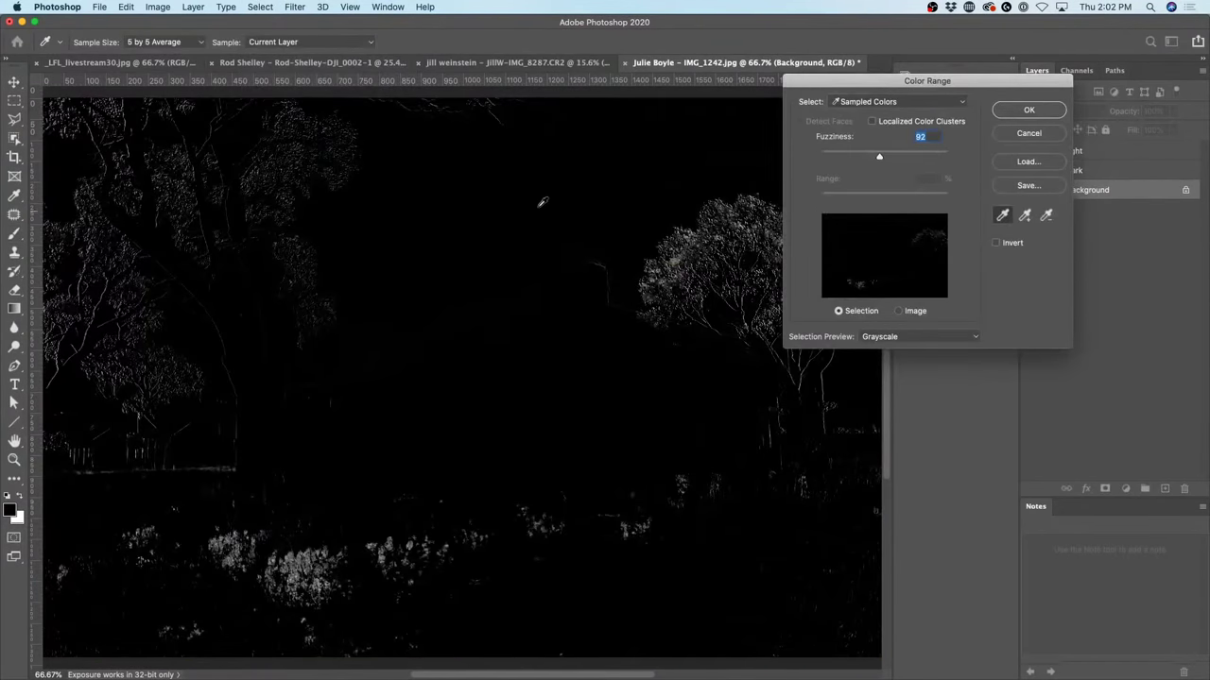
click(542, 201)
drag(877, 158, 861, 159)
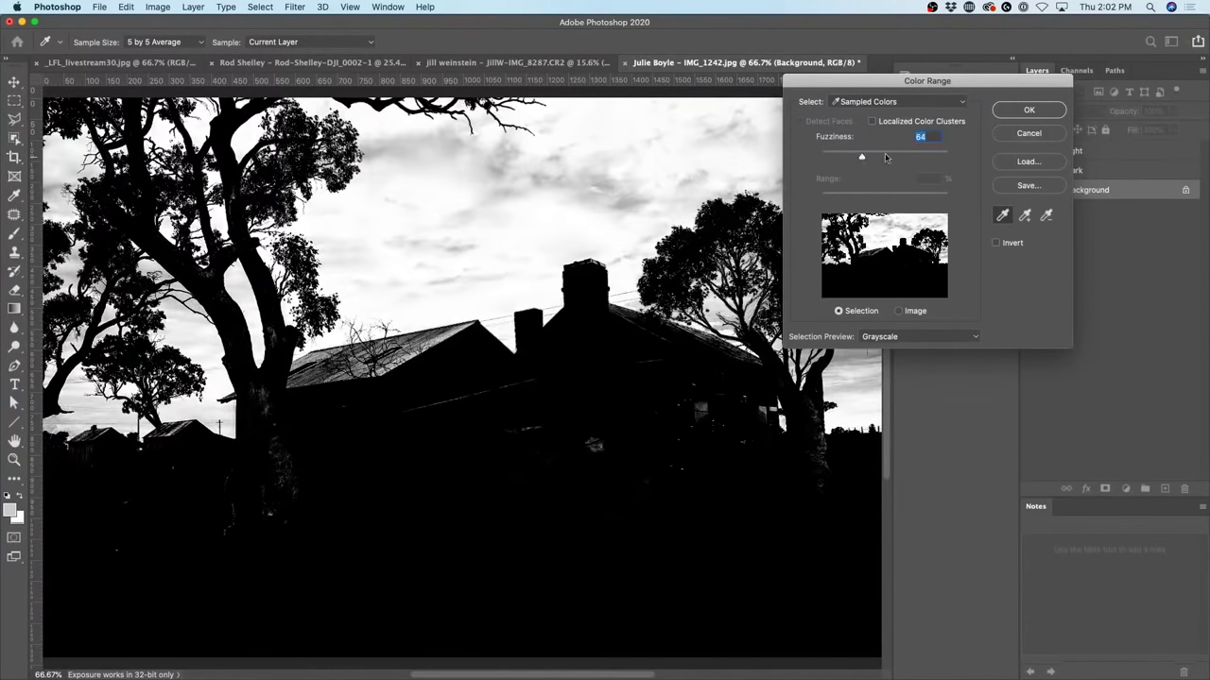
click(1026, 110)
key(b)
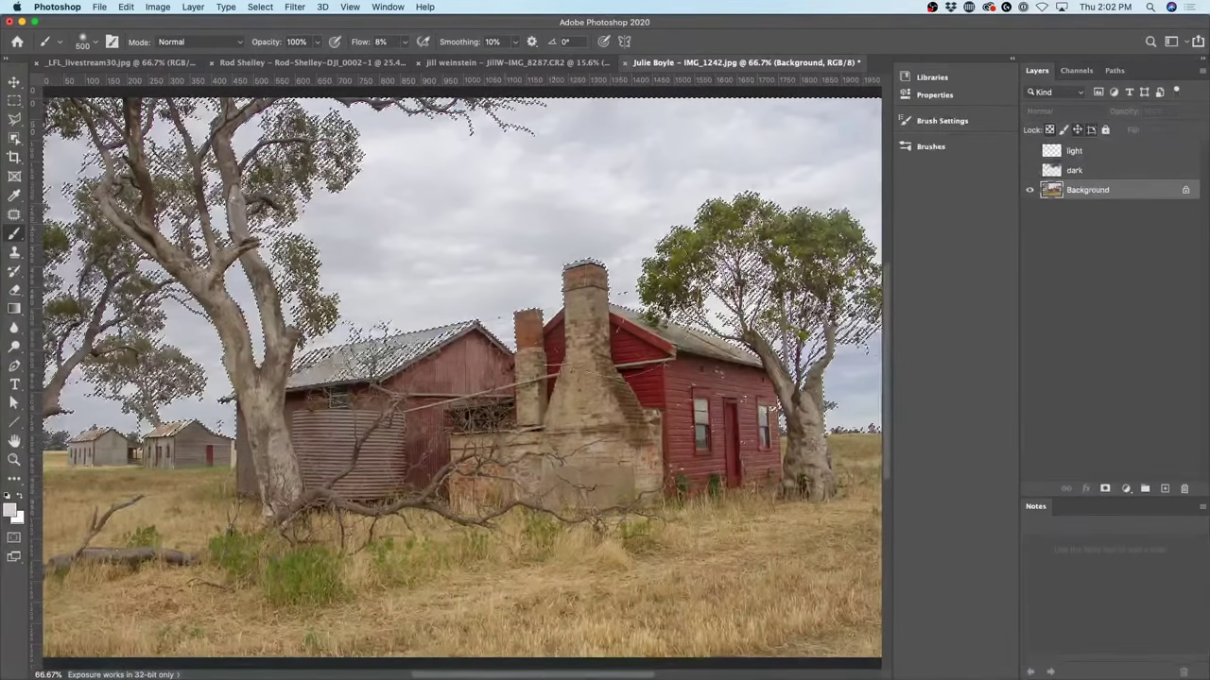
Make the dark and light layers visible again, with dark as the working layer.
click(1030, 171)
click(1080, 172)
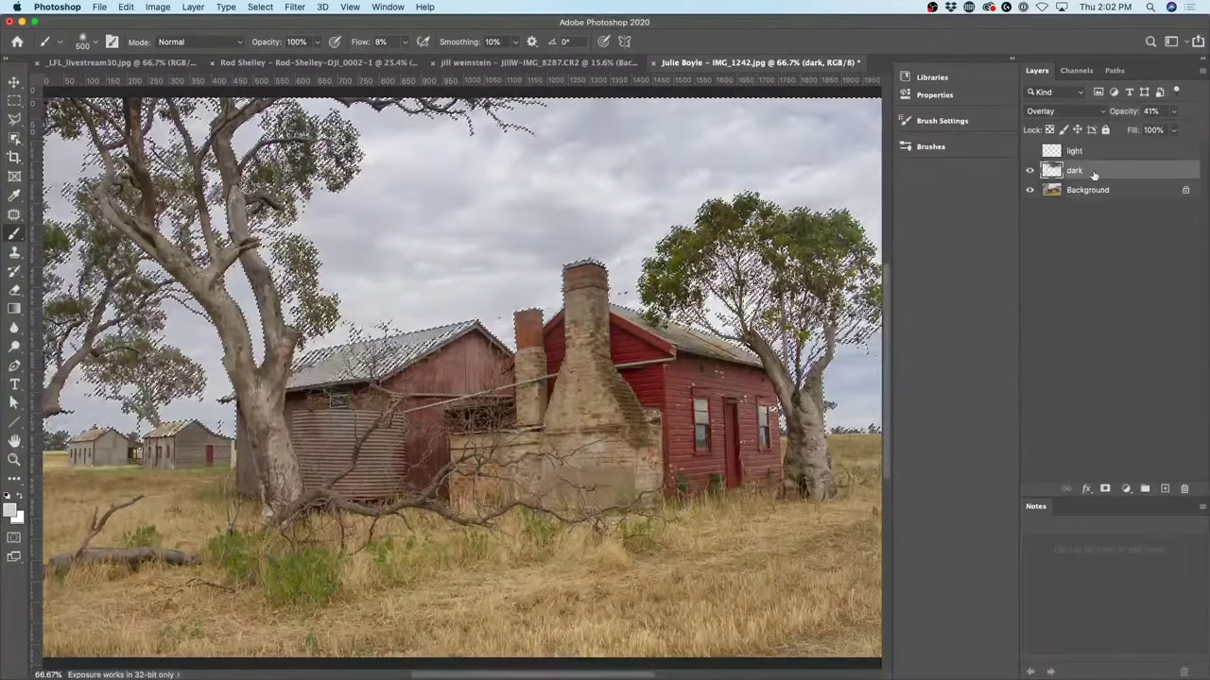
click(1030, 151)
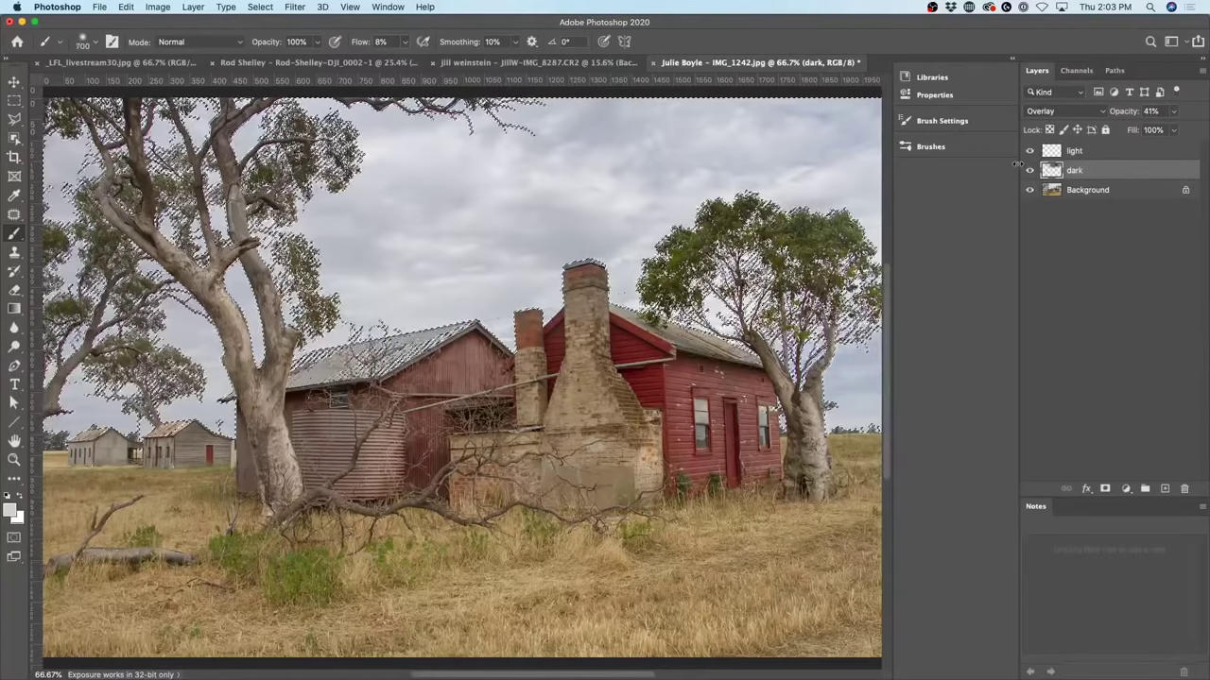
Burn the sky with a 400 px black brush at 73% flow, set dark to 100% opacity, deselect.
key(bracketright)
key(bracketright)
key(bracketright)
key(bracketright)
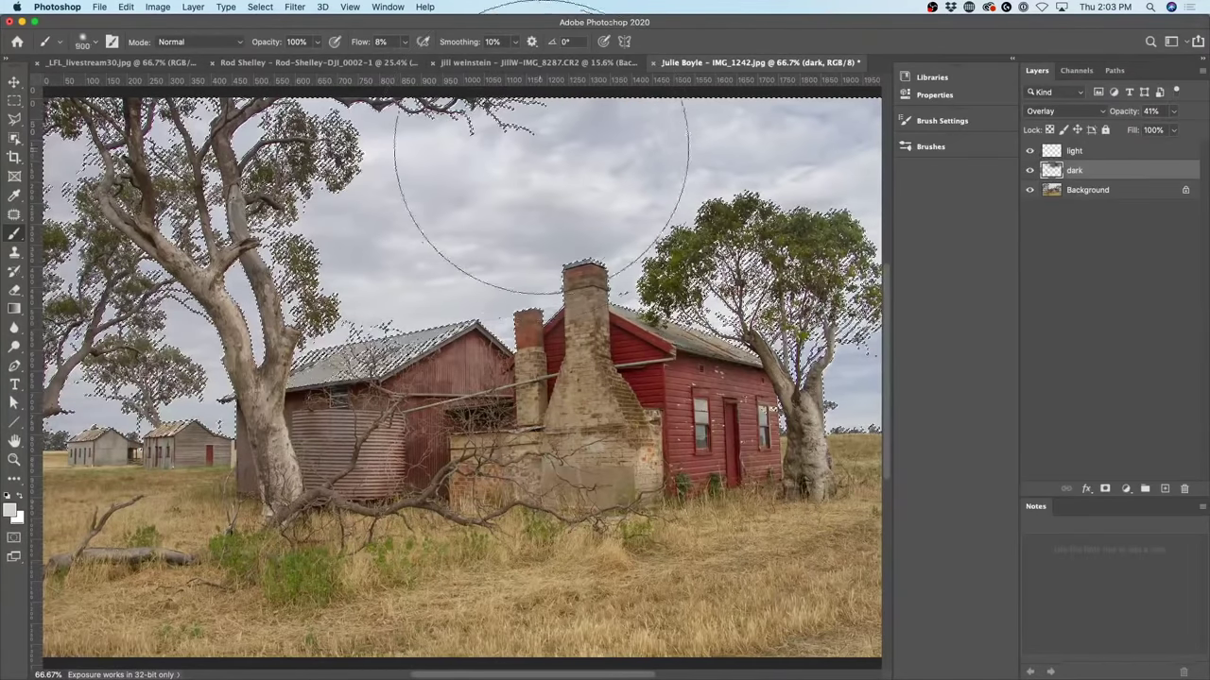
key(bracketleft)
key(bracketleft)
key(bracketleft)
key(bracketleft)
key(bracketleft)
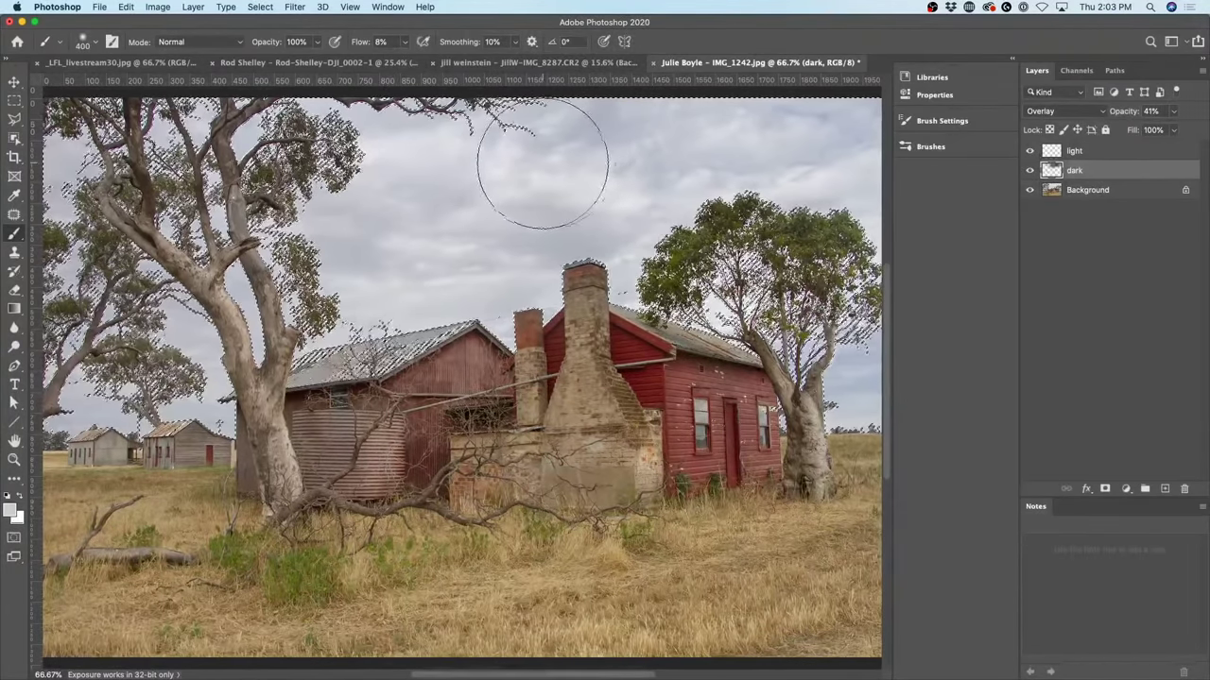
key(shift+2)
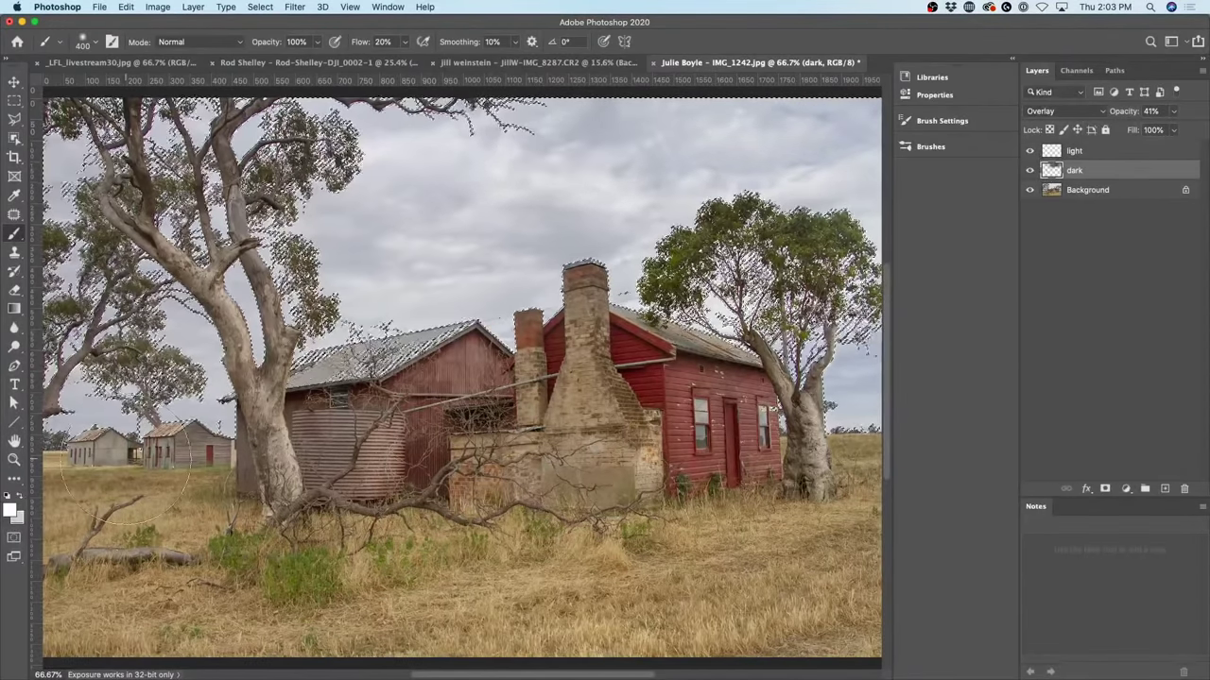
key(x)
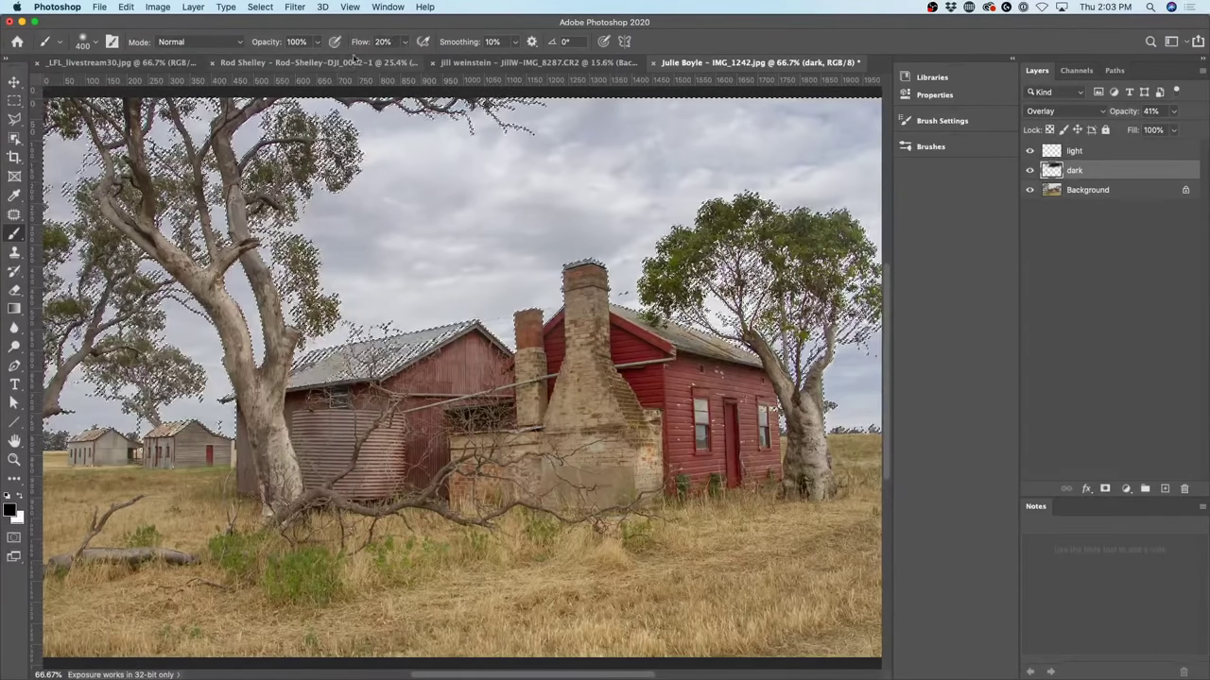
drag(360, 43, 382, 46)
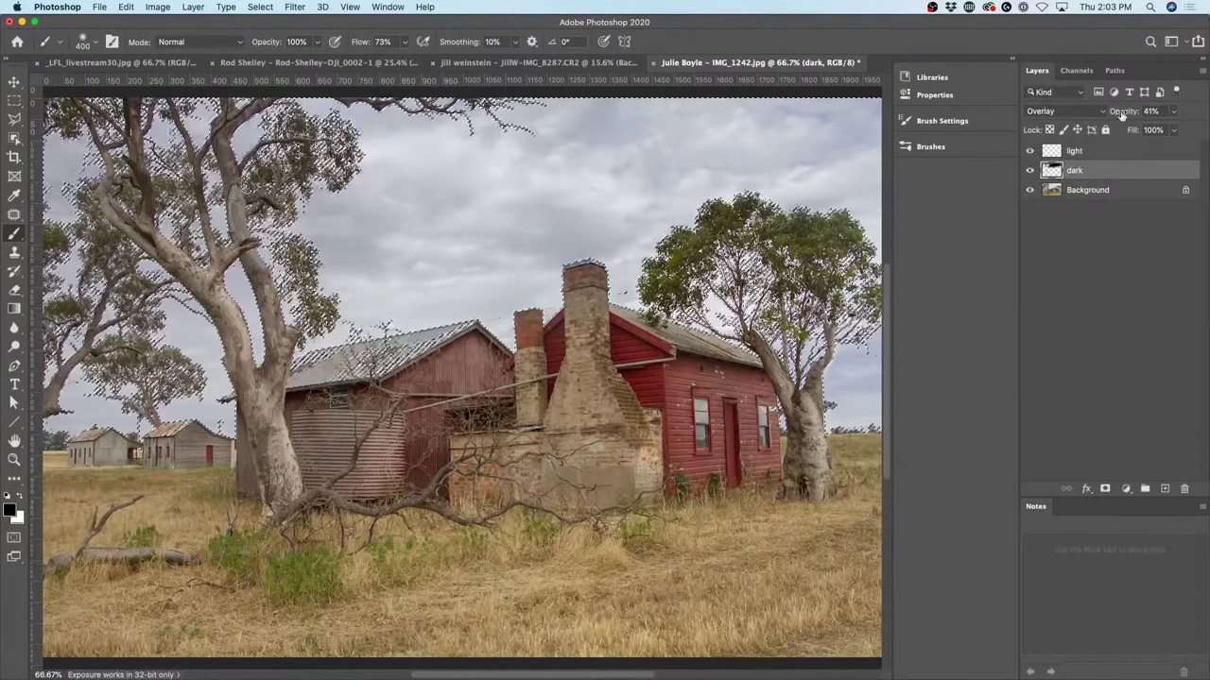
drag(1122, 114, 1193, 147)
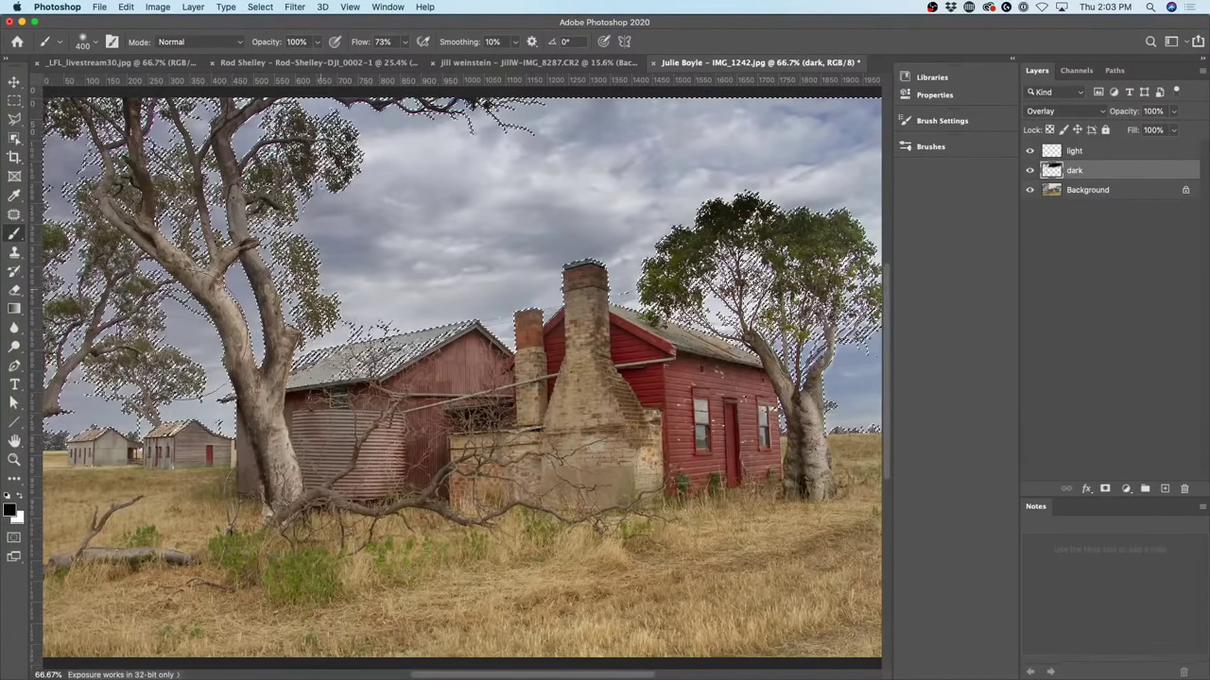
key(super+d)
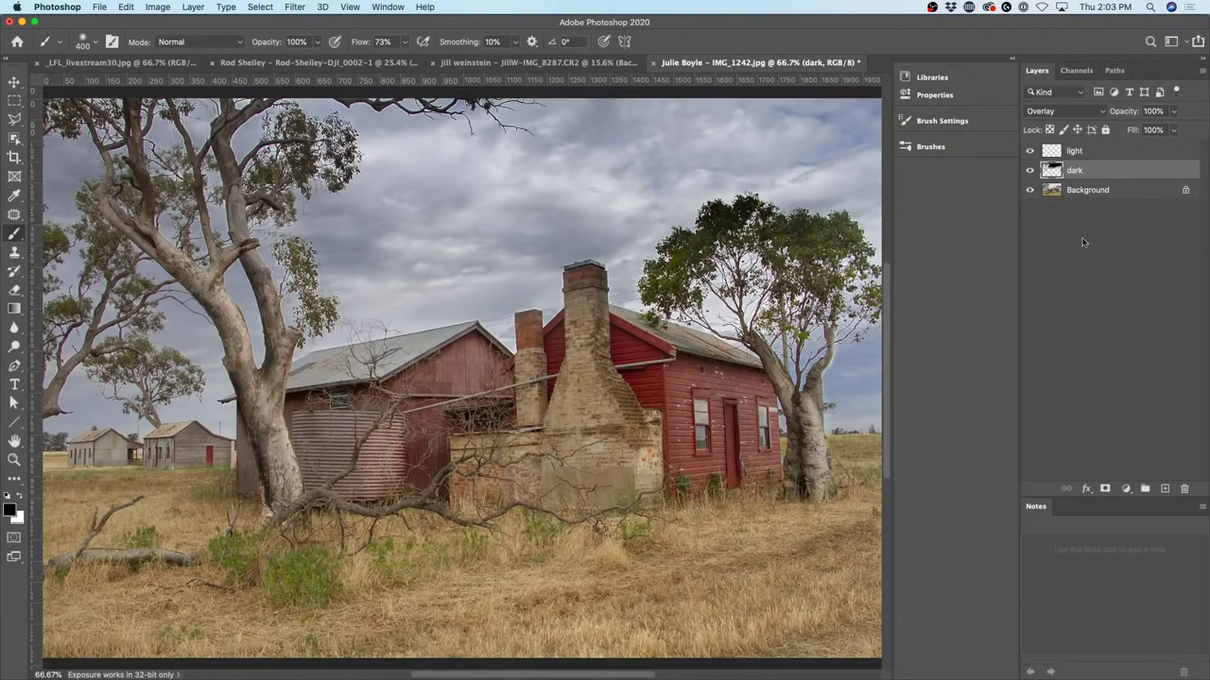
Add a layer mask to the dark layer, then hide the light and dark layers to compare.
click(1104, 487)
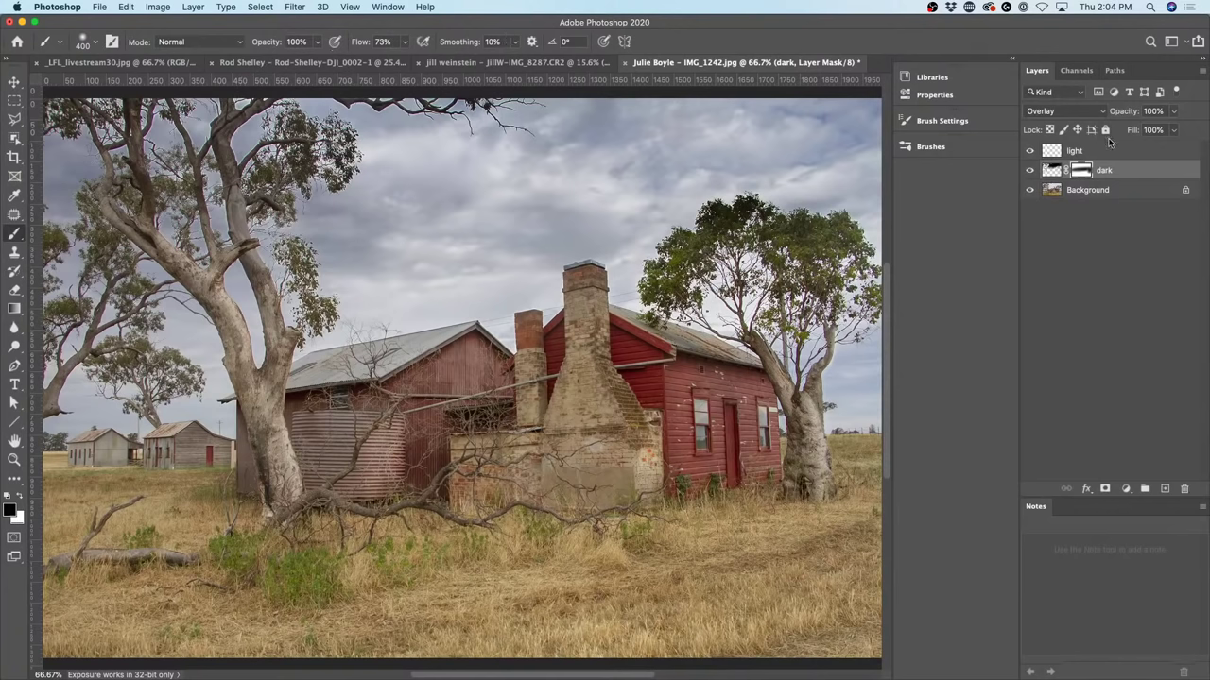
mouse_move(1030, 151)
mouse_down()
mouse_move(1031, 171)
mouse_move(1028, 150)
mouse_up()
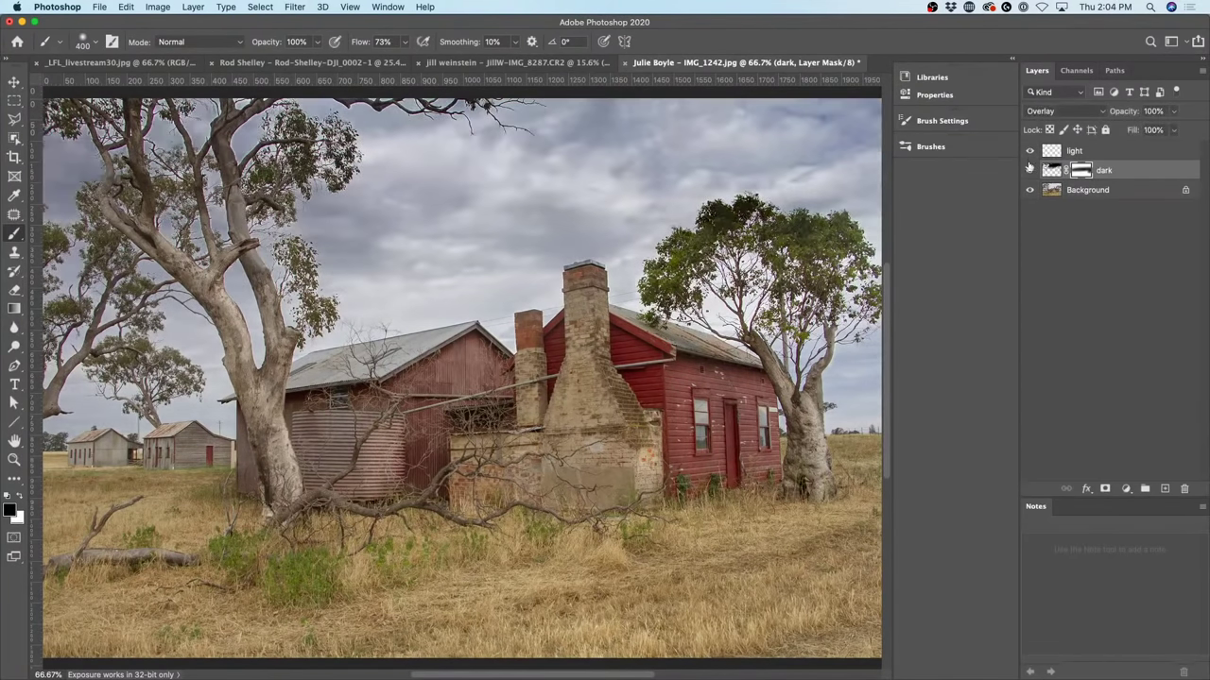